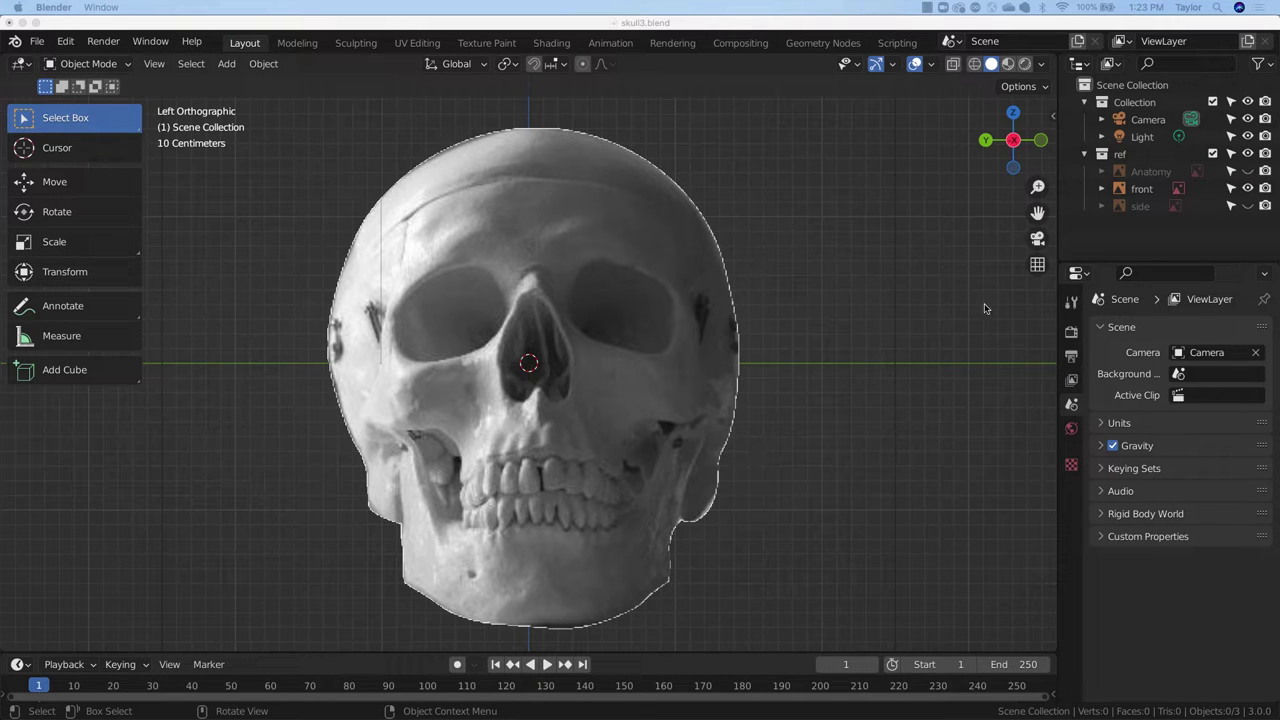
Step: Show the side reference image and examine from several angles how it crosses the front skull reference
middle_click_drag(990, 231, 859, 371)
left_click(1247, 205)
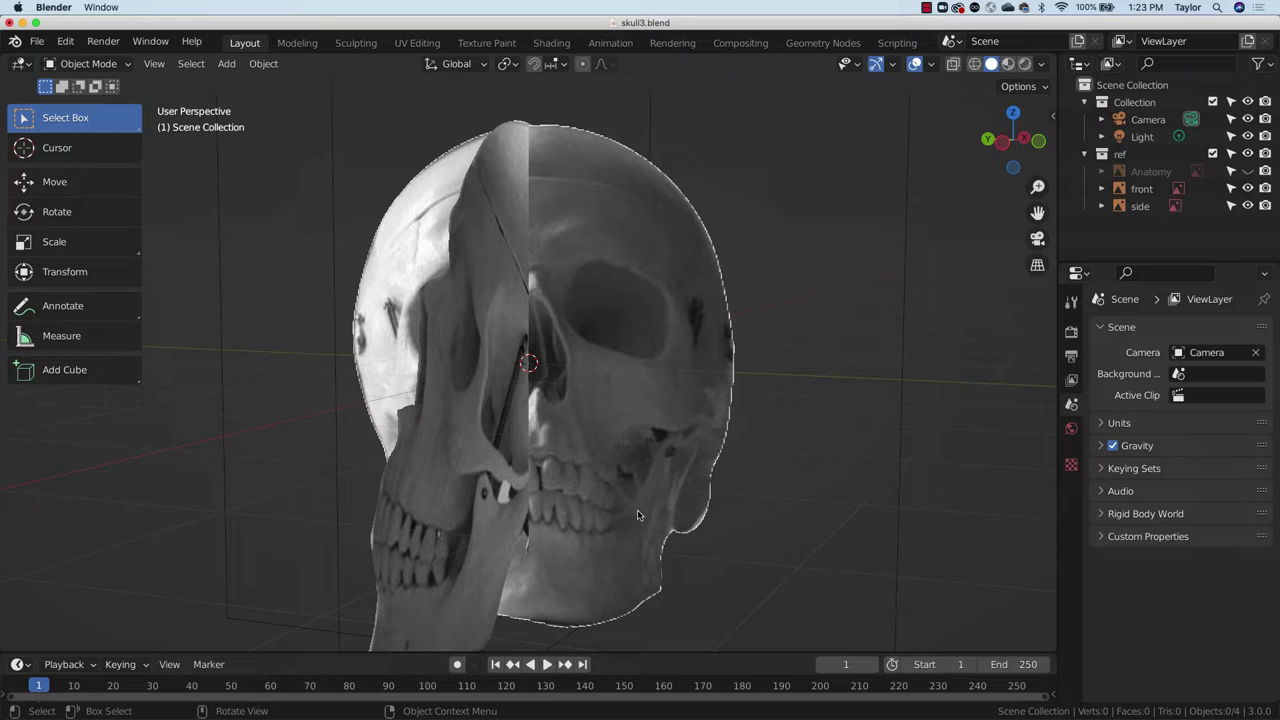
middle_click_drag(688, 516, 536, 485)
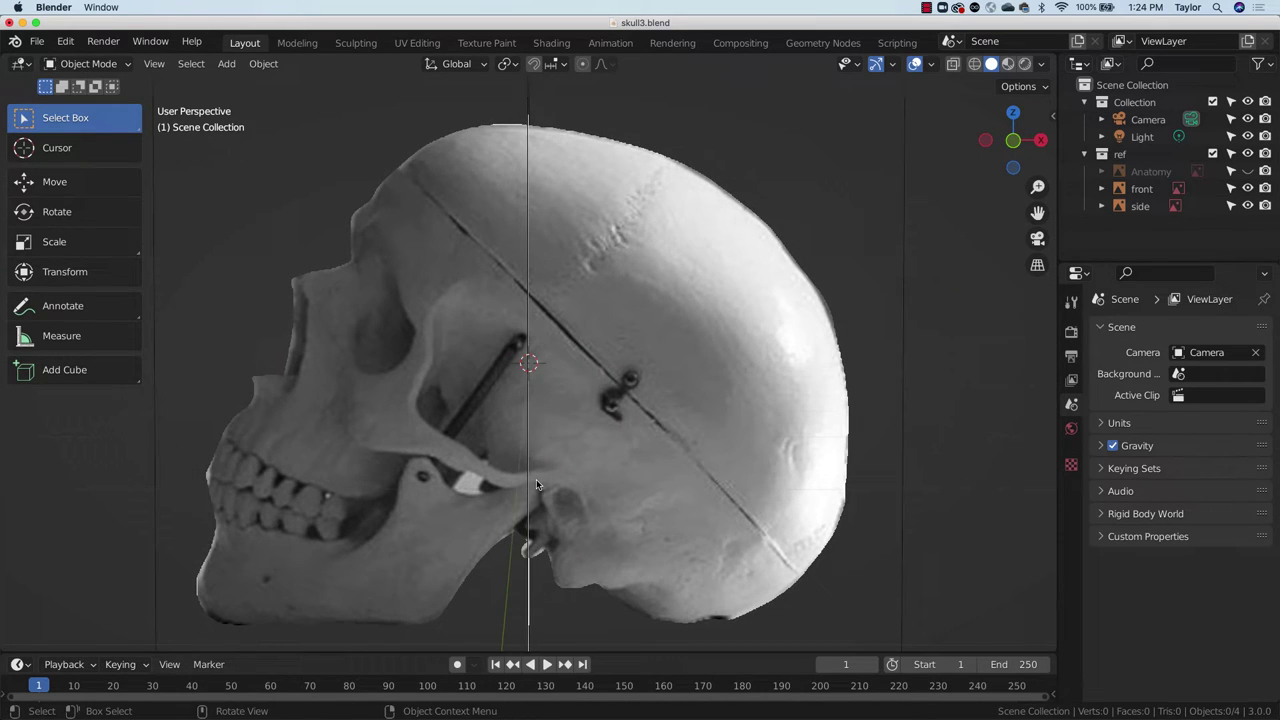
middle_click_drag(577, 447, 668, 580)
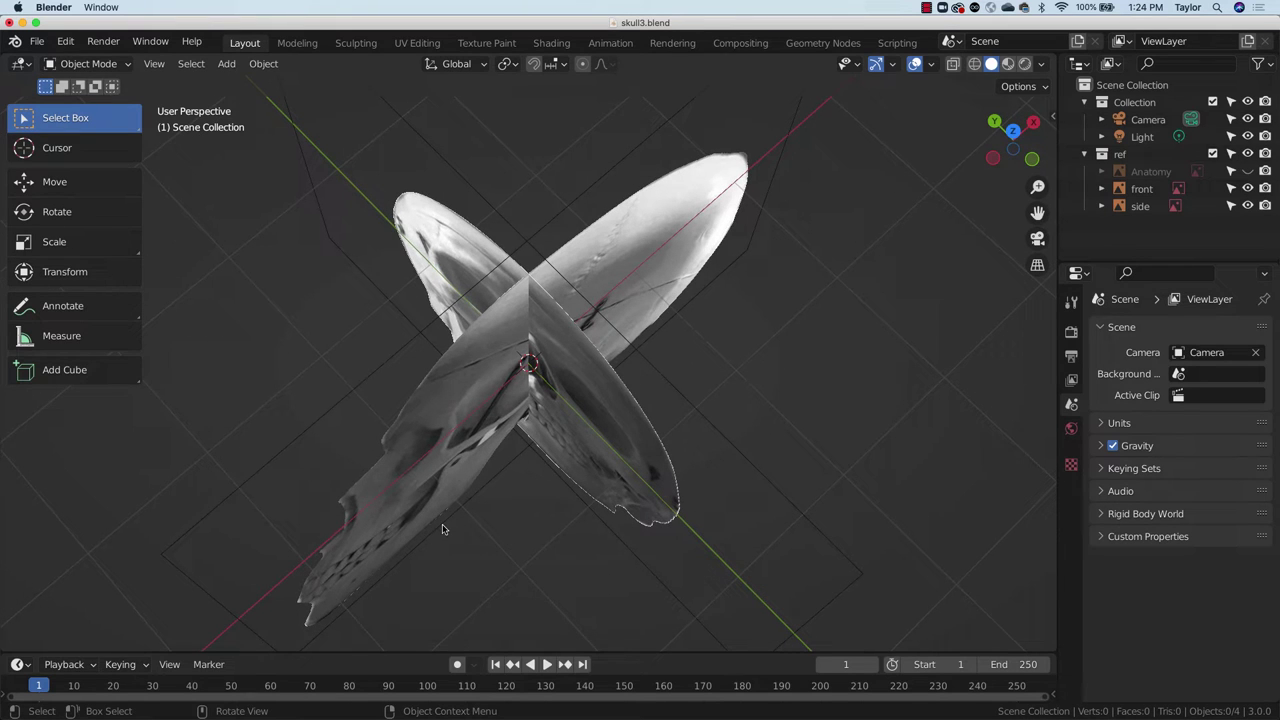
middle_click_drag(614, 490, 463, 479)
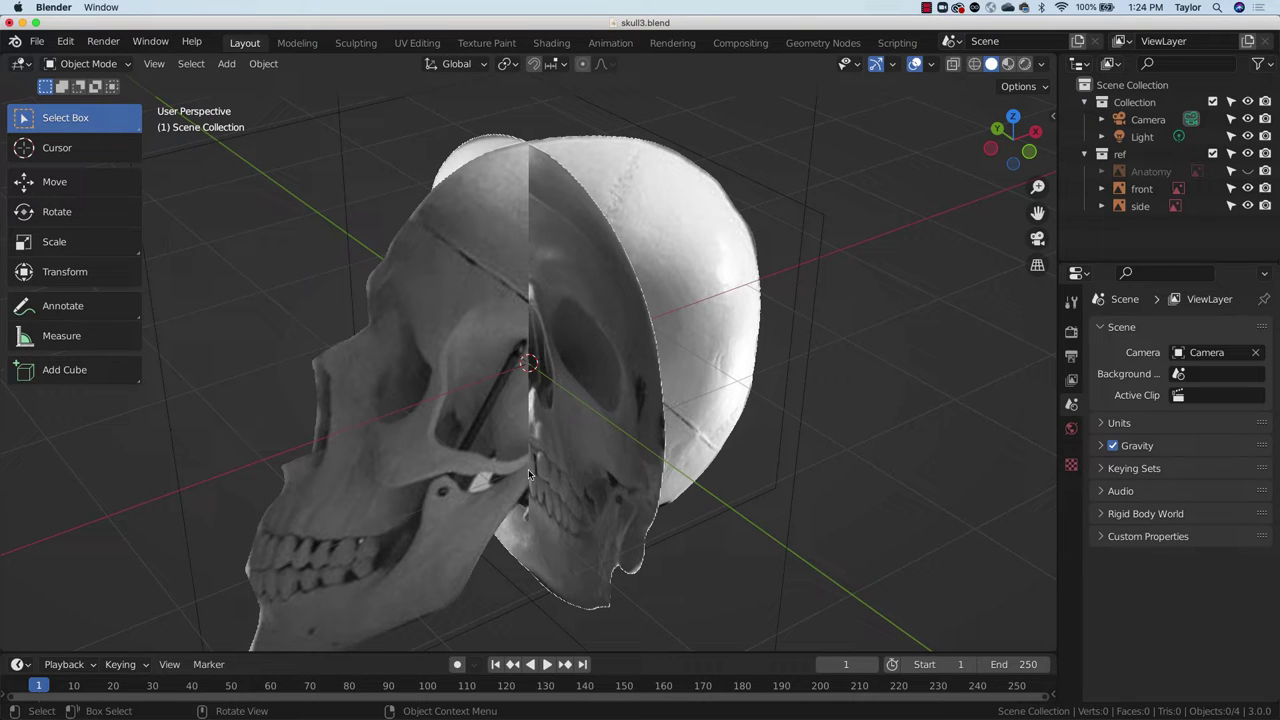
mouse_move(587, 436)
middle_mouse_down()
mouse_move(663, 431)
mouse_move(608, 449)
middle_mouse_up()
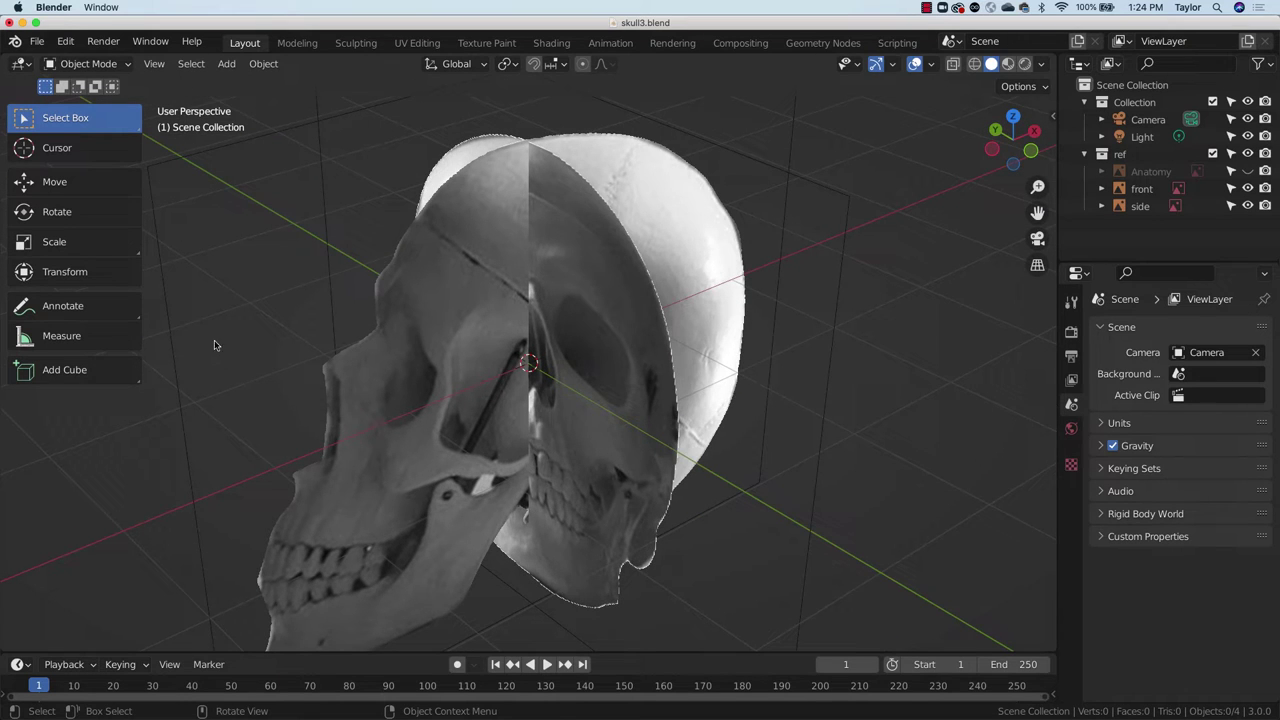
middle_click_drag(551, 495, 640, 488, "alt")
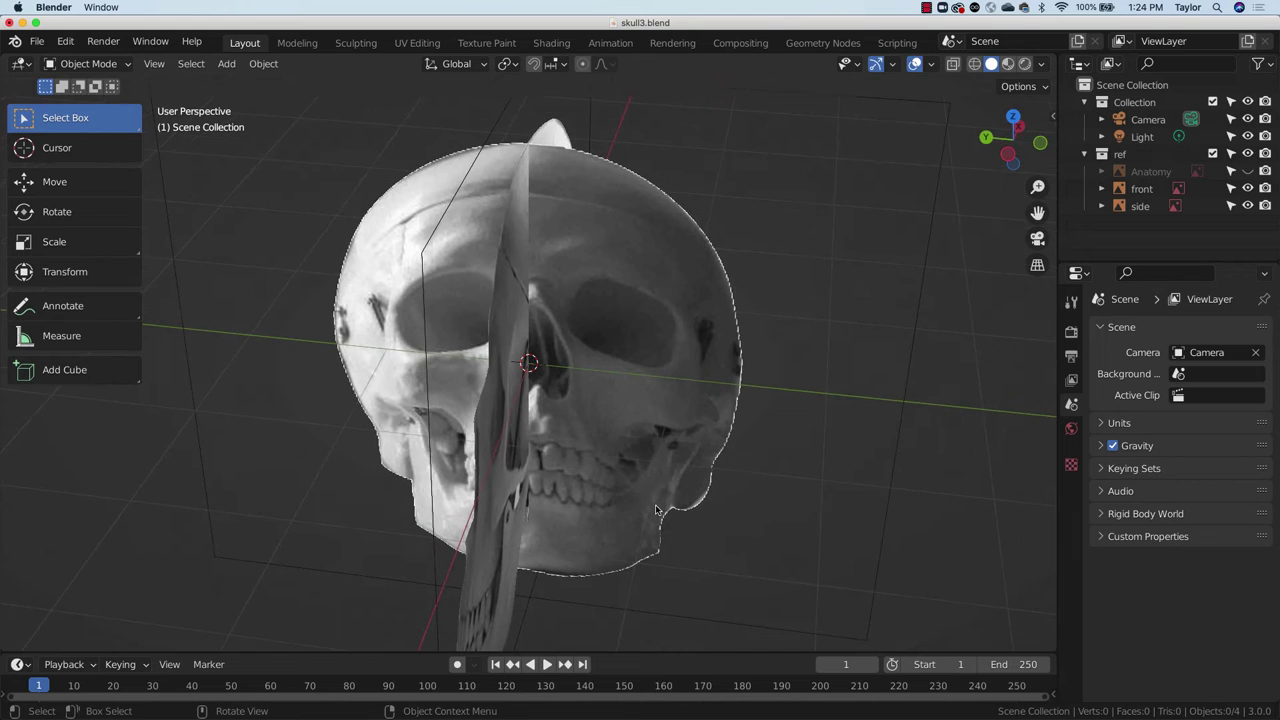
left_click(1019, 127)
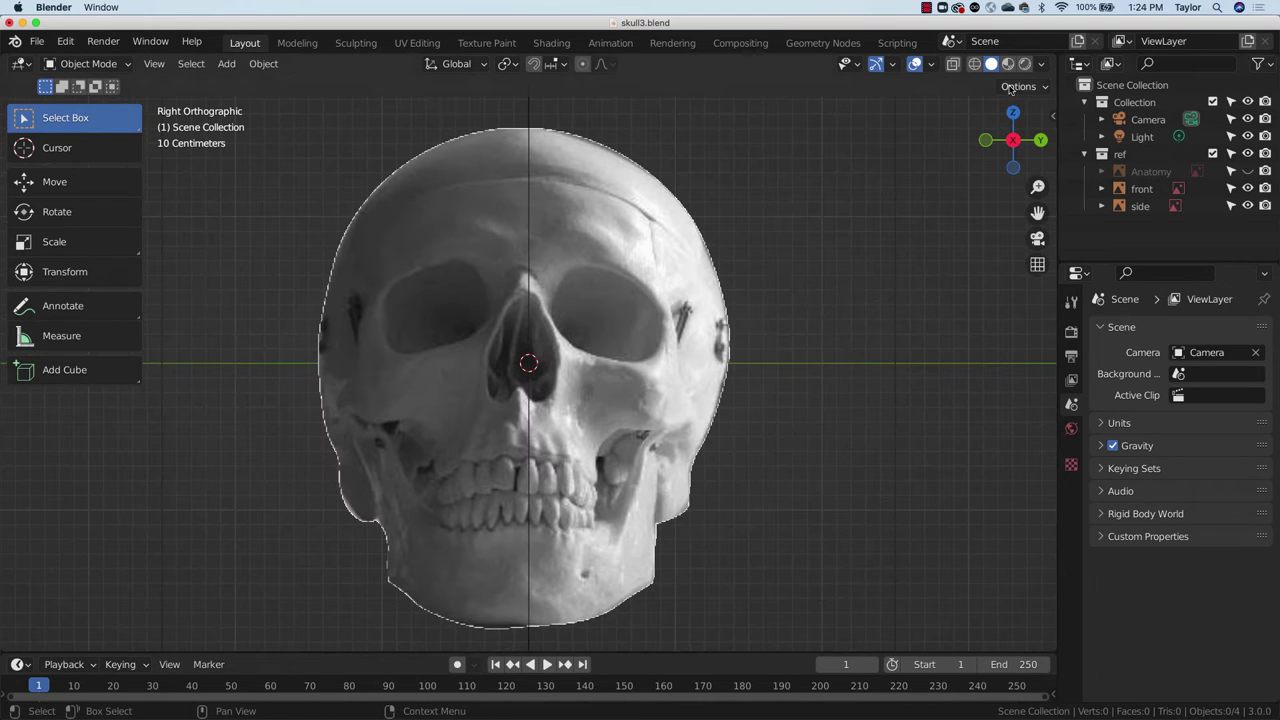
left_click(1013, 117)
left_click(1004, 121)
Step: Display only the Anatomy reference, with the front and side images hidden, and study the labelled skull bones
left_click(1247, 171)
left_click(1247, 188)
left_click(1249, 205)
mouse_move(760, 346)
middle_mouse_down()
mouse_move(870, 427)
mouse_move(983, 230)
mouse_move(965, 250)
mouse_move(700, 290)
mouse_move(420, 230)
mouse_move(206, 145)
mouse_move(458, 475)
mouse_move(715, 130)
mouse_move(745, 355)
middle_mouse_up()
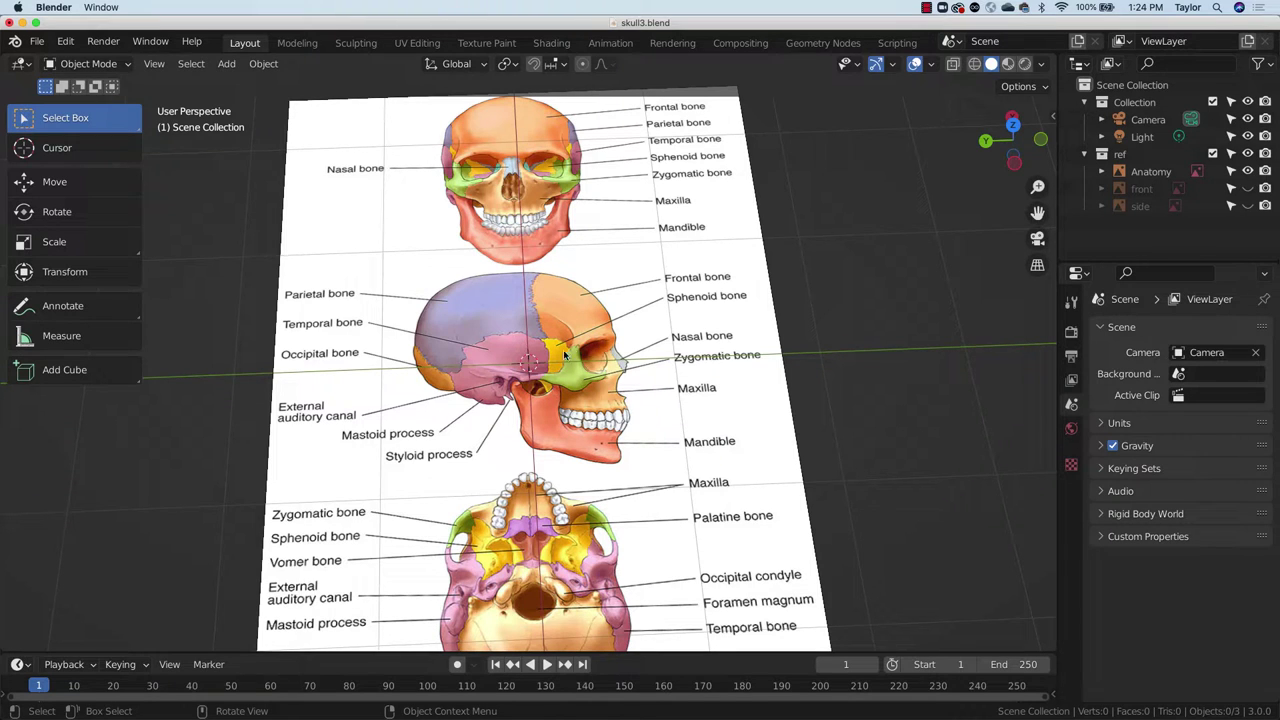
left_click(598, 378)
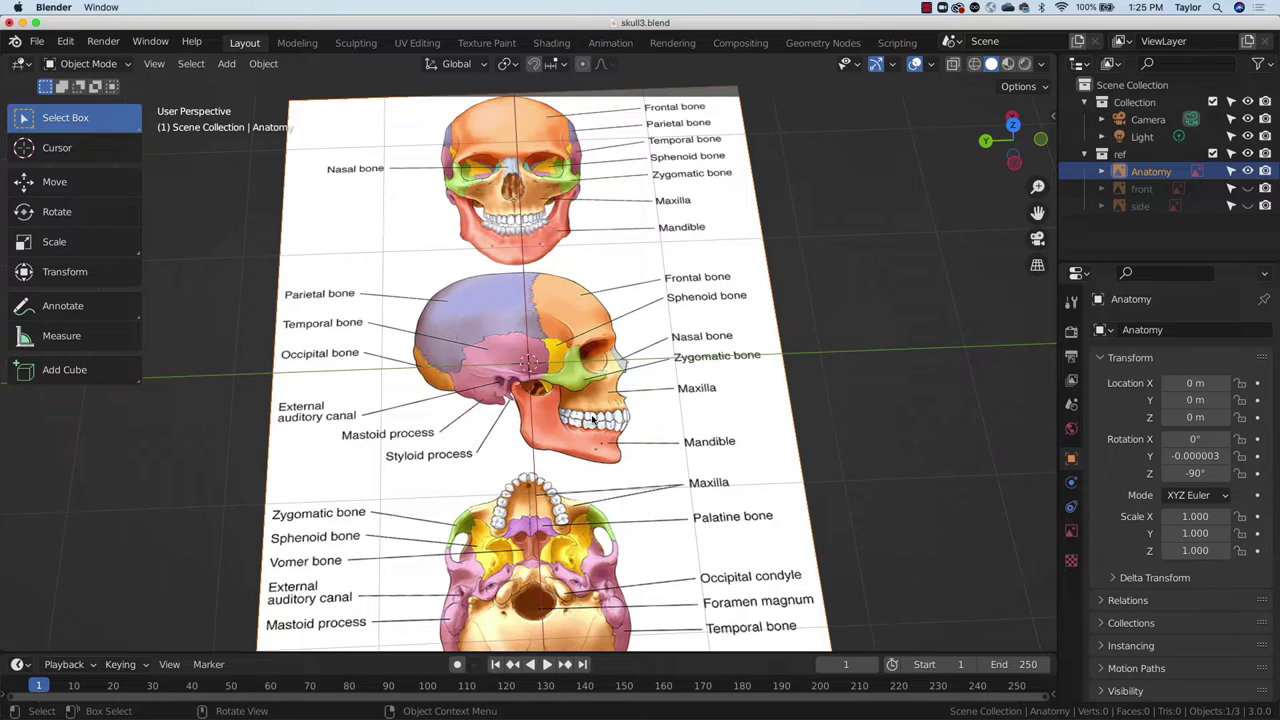
Step: Hide the Anatomy reference and show the front and side skull images again
left_click(1247, 171)
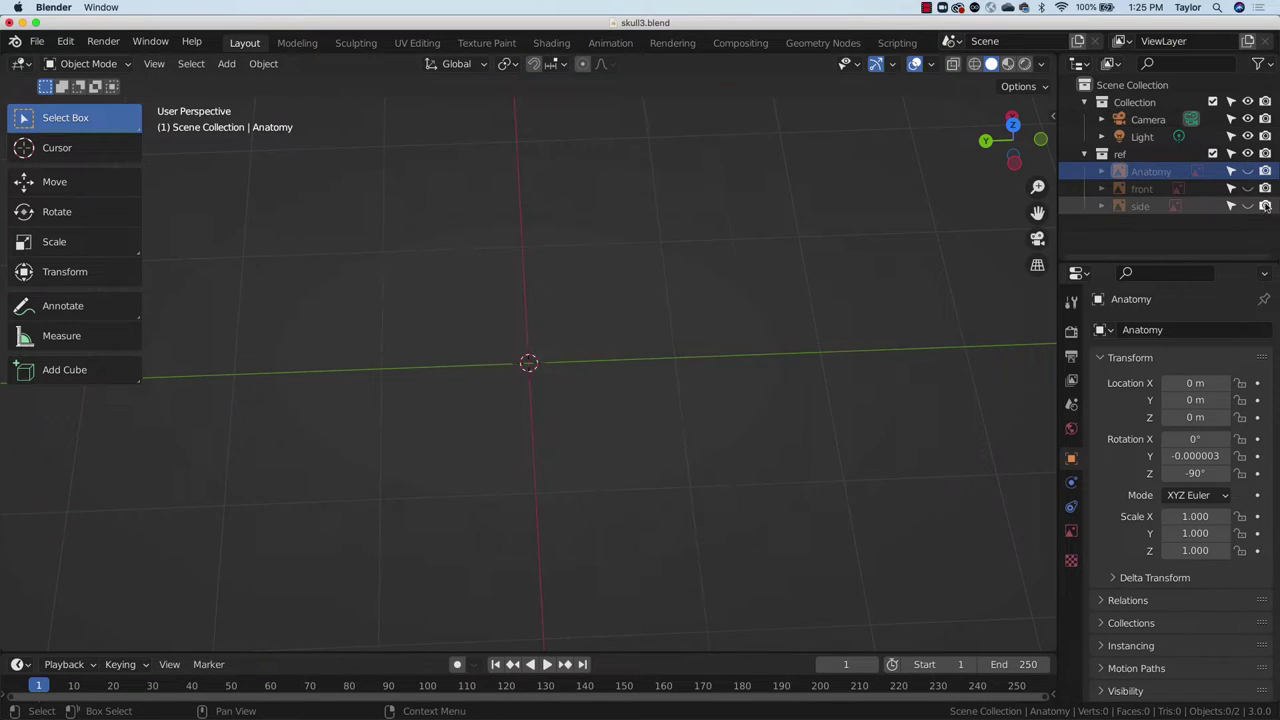
left_click(1247, 188)
left_click(1247, 206)
middle_click_drag(880, 360, 752, 365)
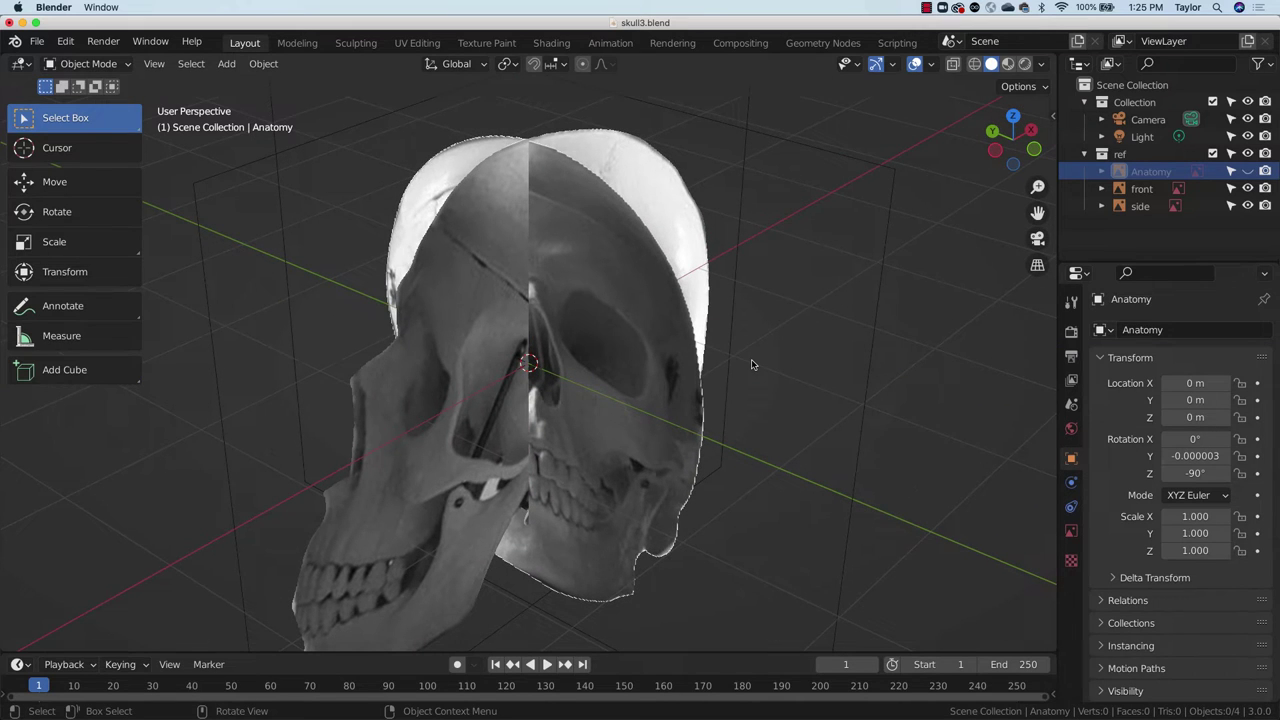
left_click_drag(1038, 187, 1038, 242)
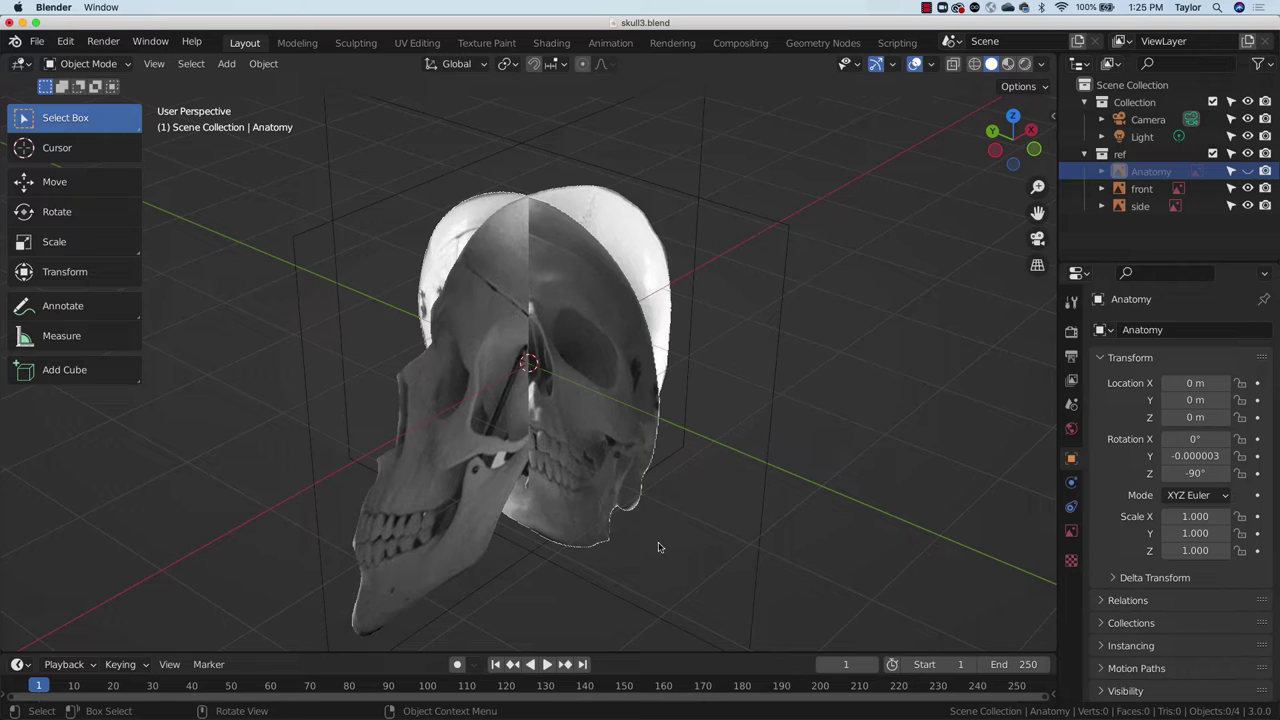
Step: Create a new collection in the scene and name it Skull
left_click(1133, 238)
right_click(1131, 232)
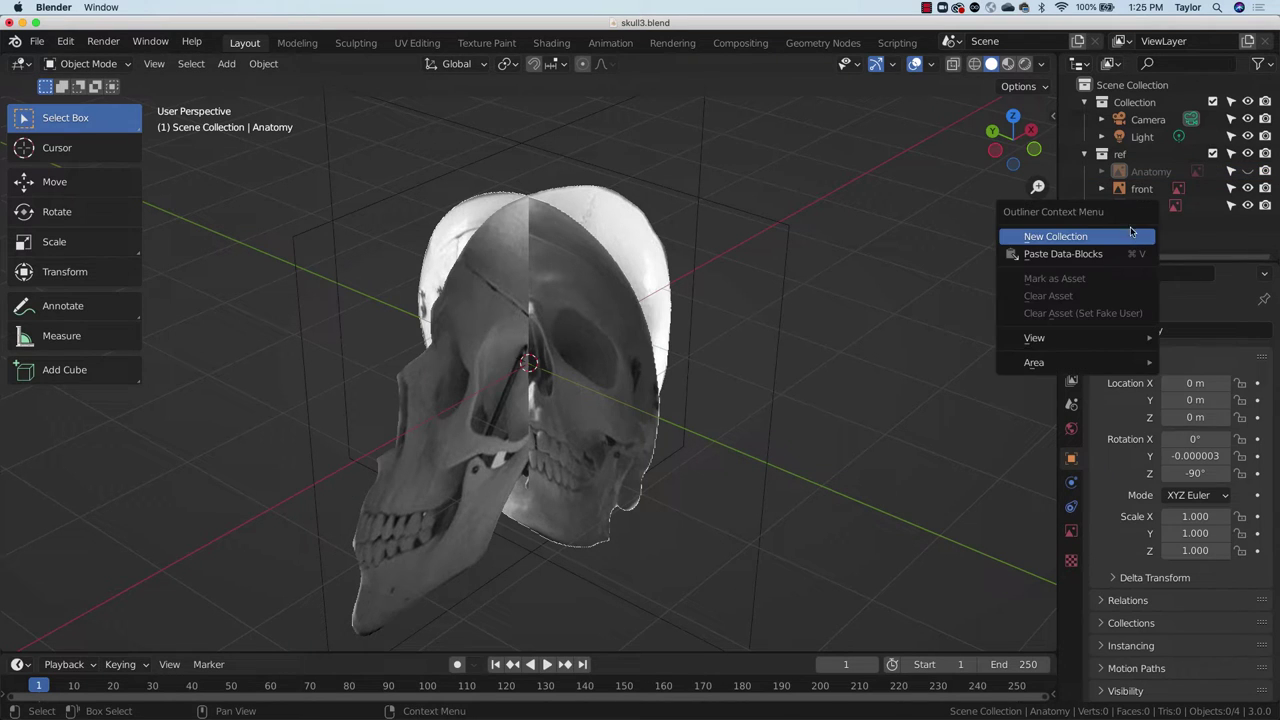
left_click(1116, 238)
double_click(1146, 224)
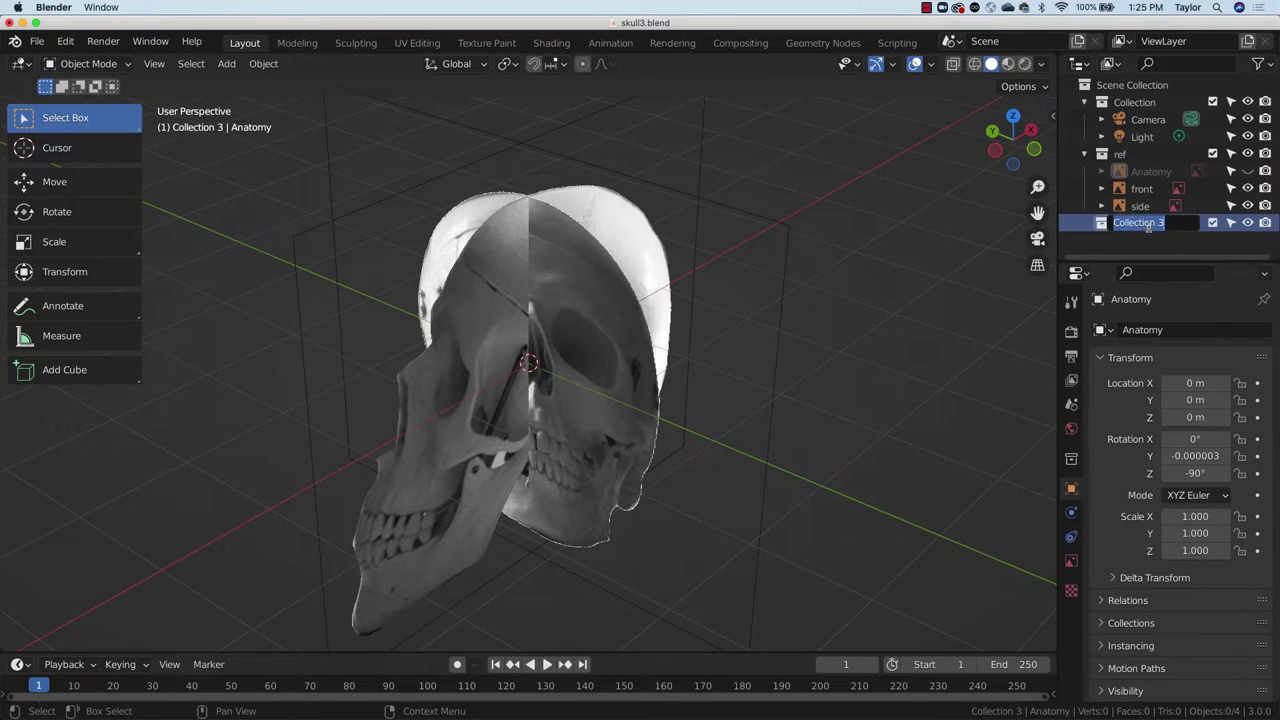
type("Skull")
key("Return")
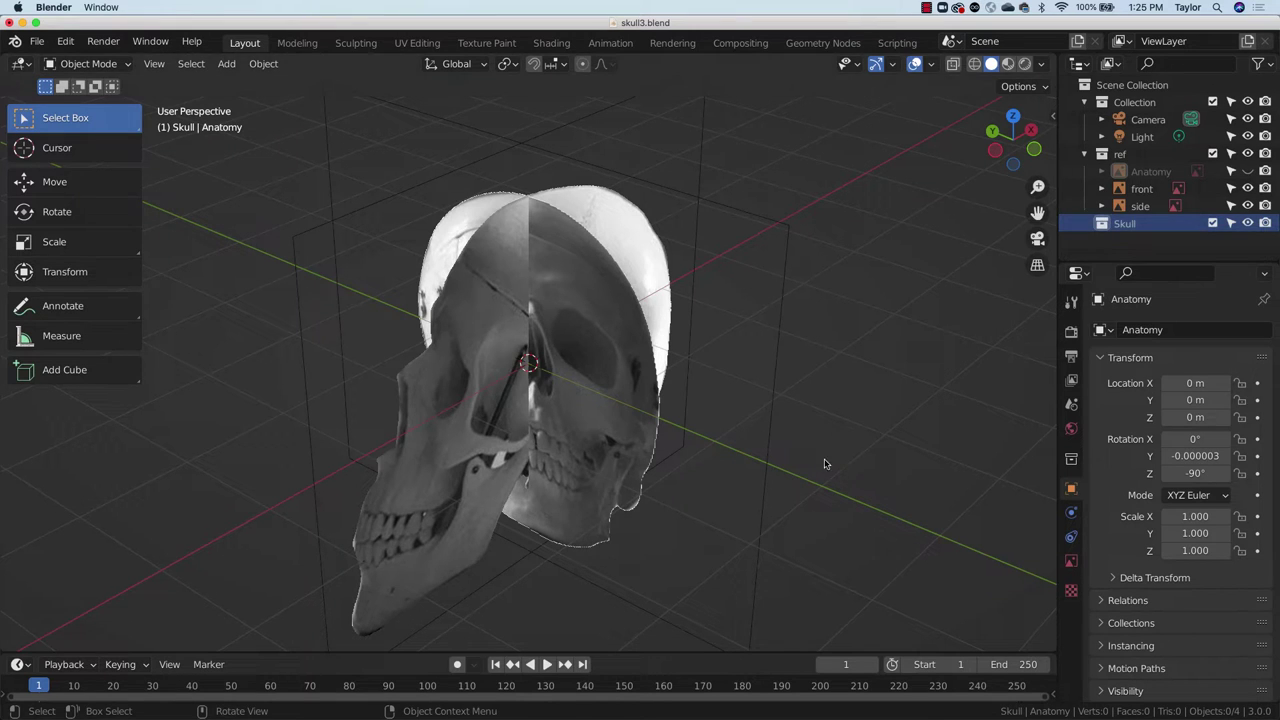
Step: Add a Round Cube mesh at the origin in the Skull collection
mouse_move(729, 394)
middle_mouse_down()
mouse_move(641, 397)
mouse_move(749, 397)
middle_mouse_up()
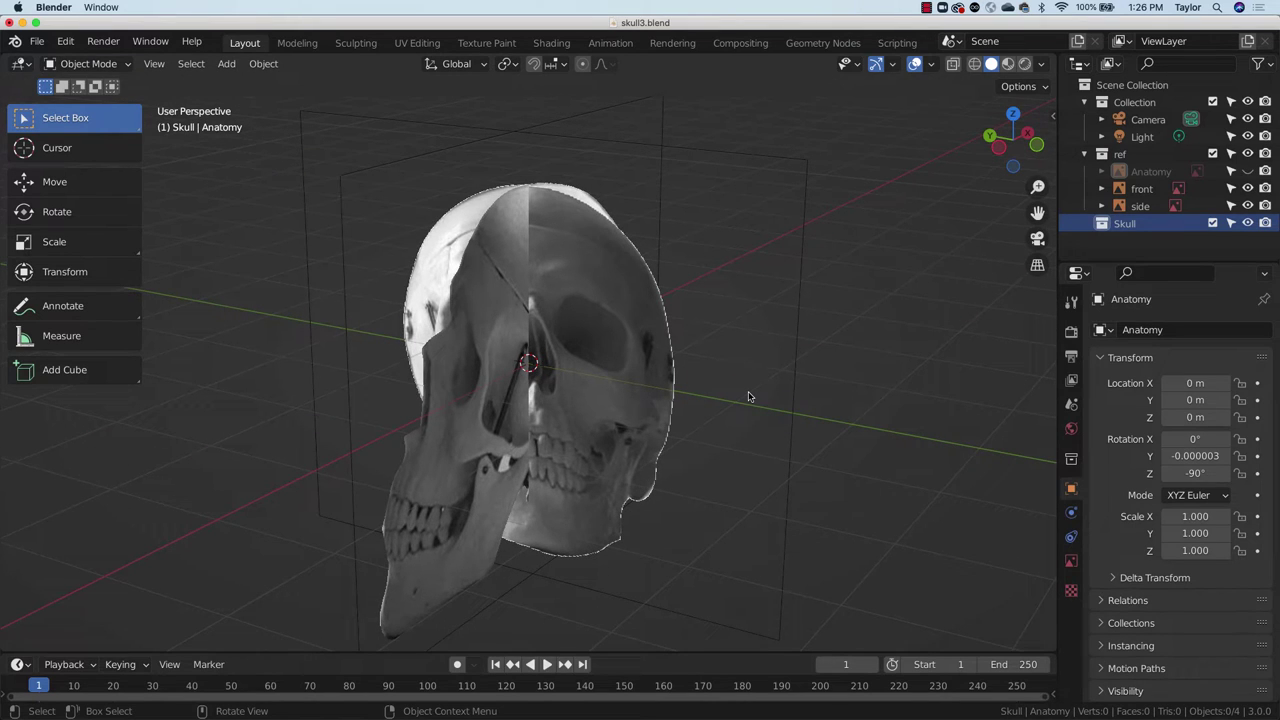
key("shift+a")
mouse_move(729, 194)
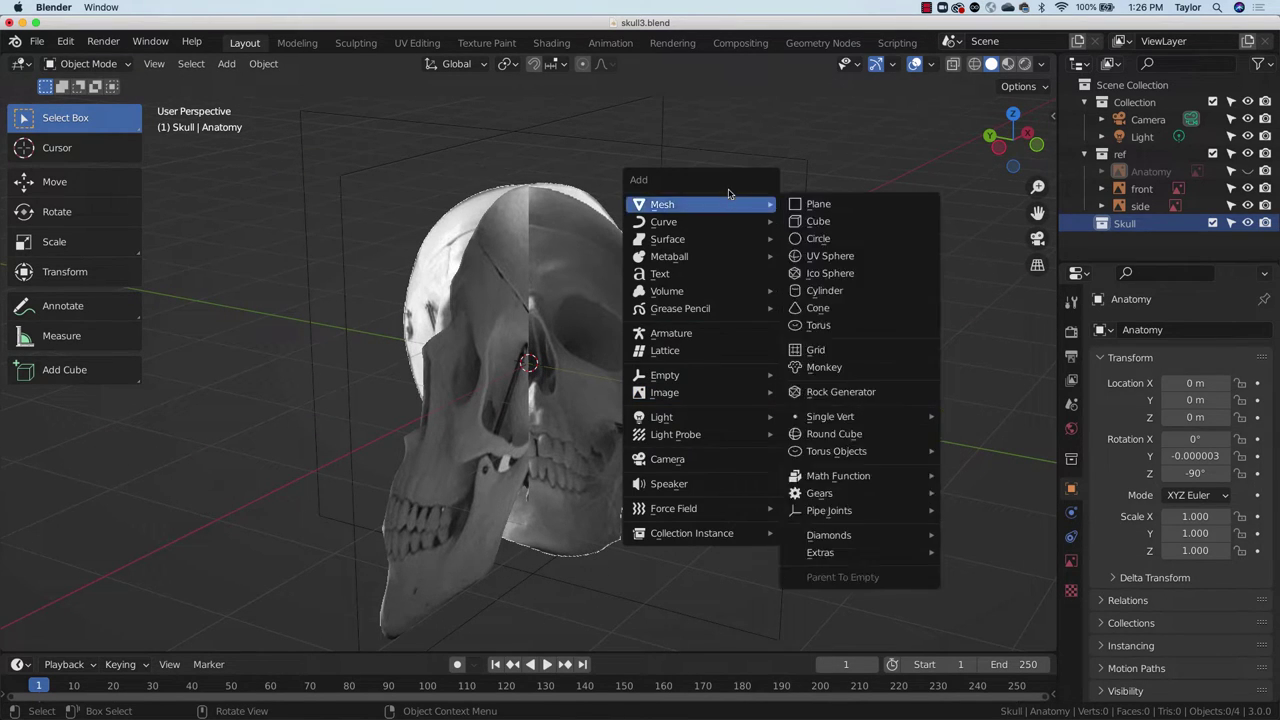
left_click(868, 436)
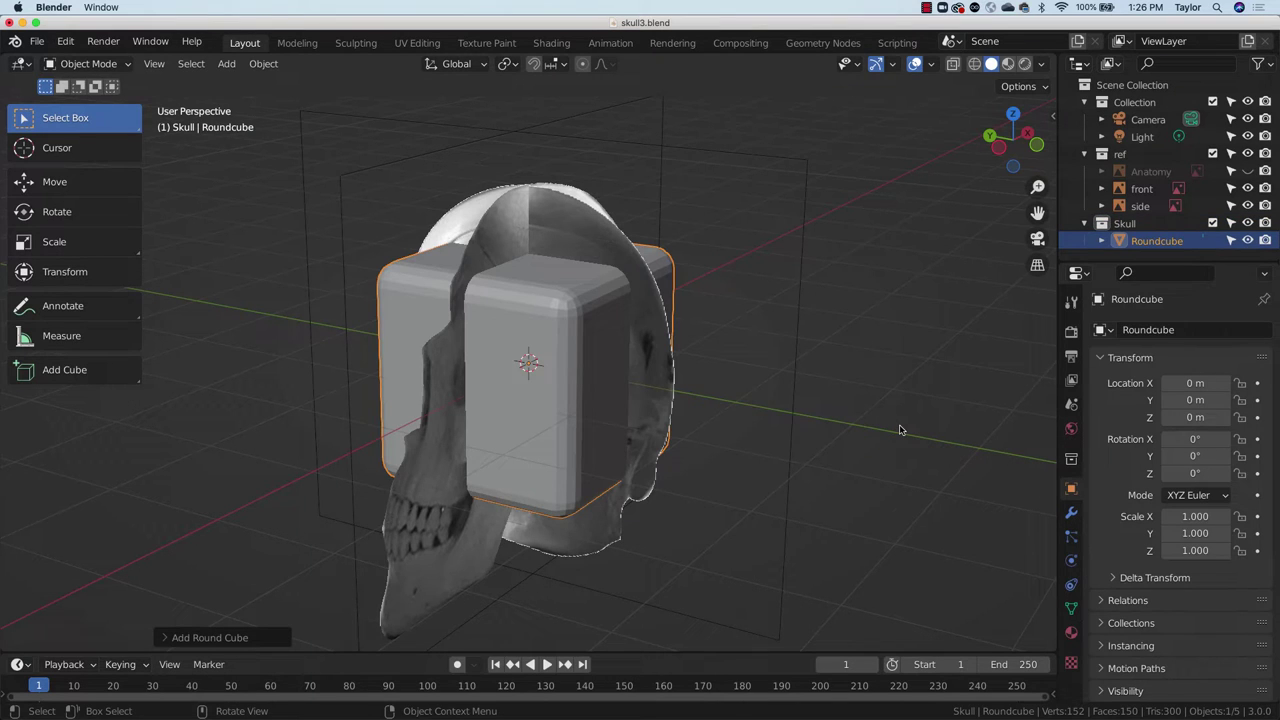
Step: Set the round cube's radius to 1 and its arc divisions to 6, then deselect it
left_click(245, 638)
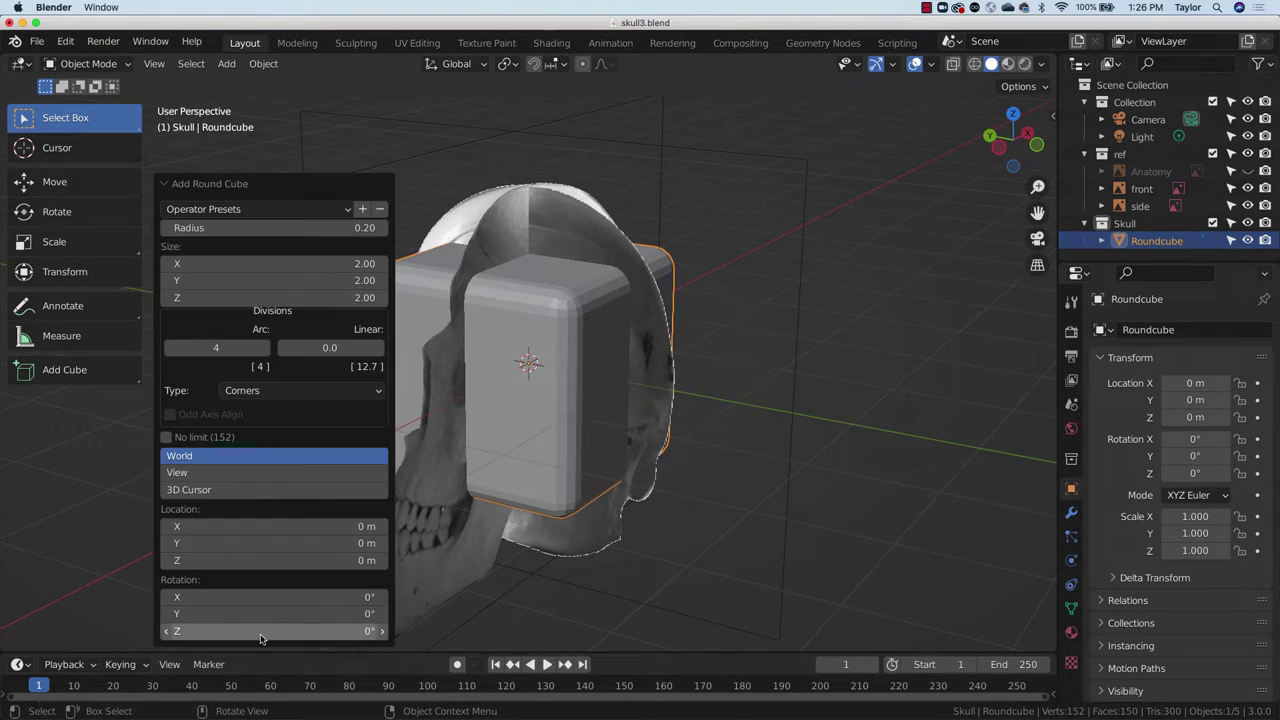
left_click(316, 228)
type("1")
key("Tab")
key("Tab")
key("Tab")
key("Tab")
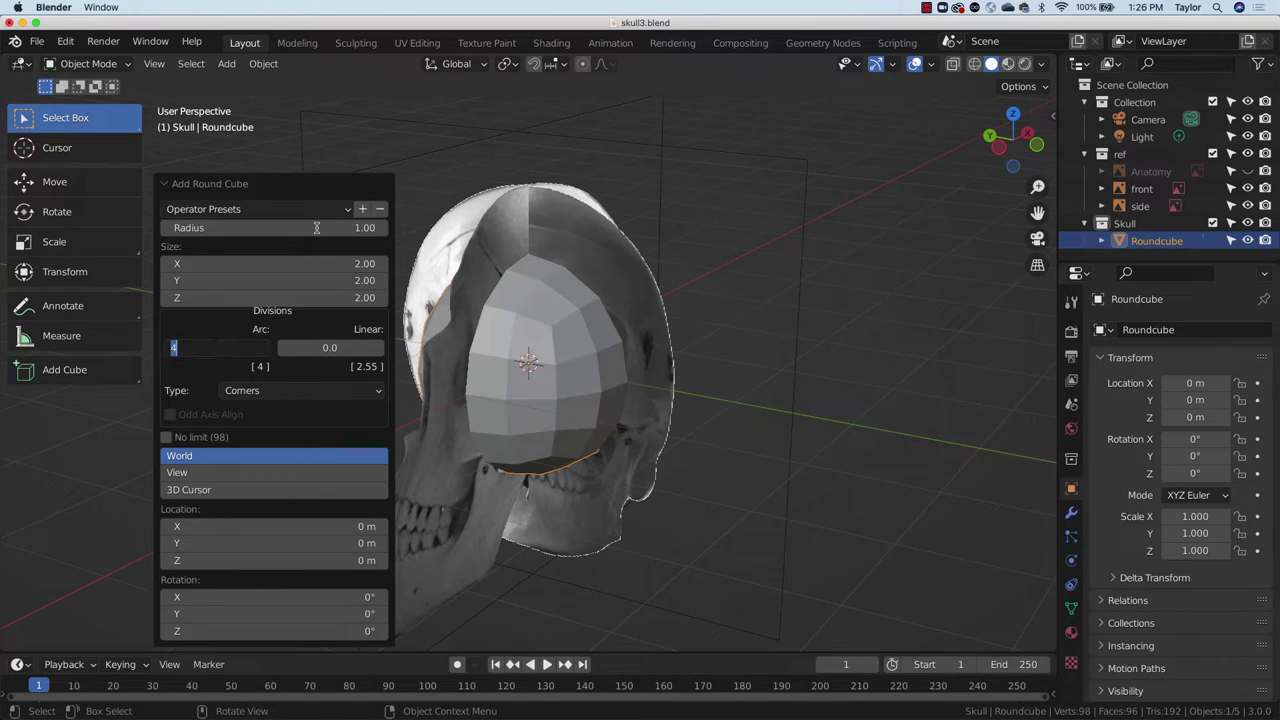
type("6")
key("Return")
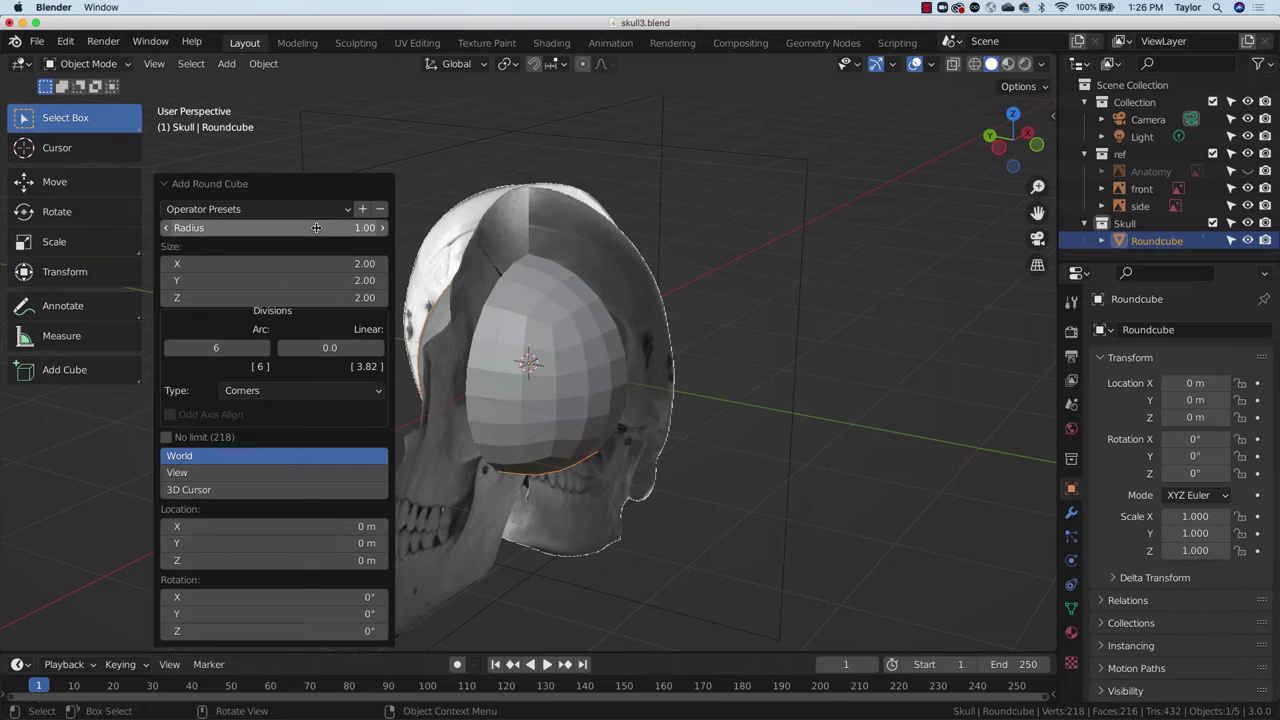
left_click(778, 330)
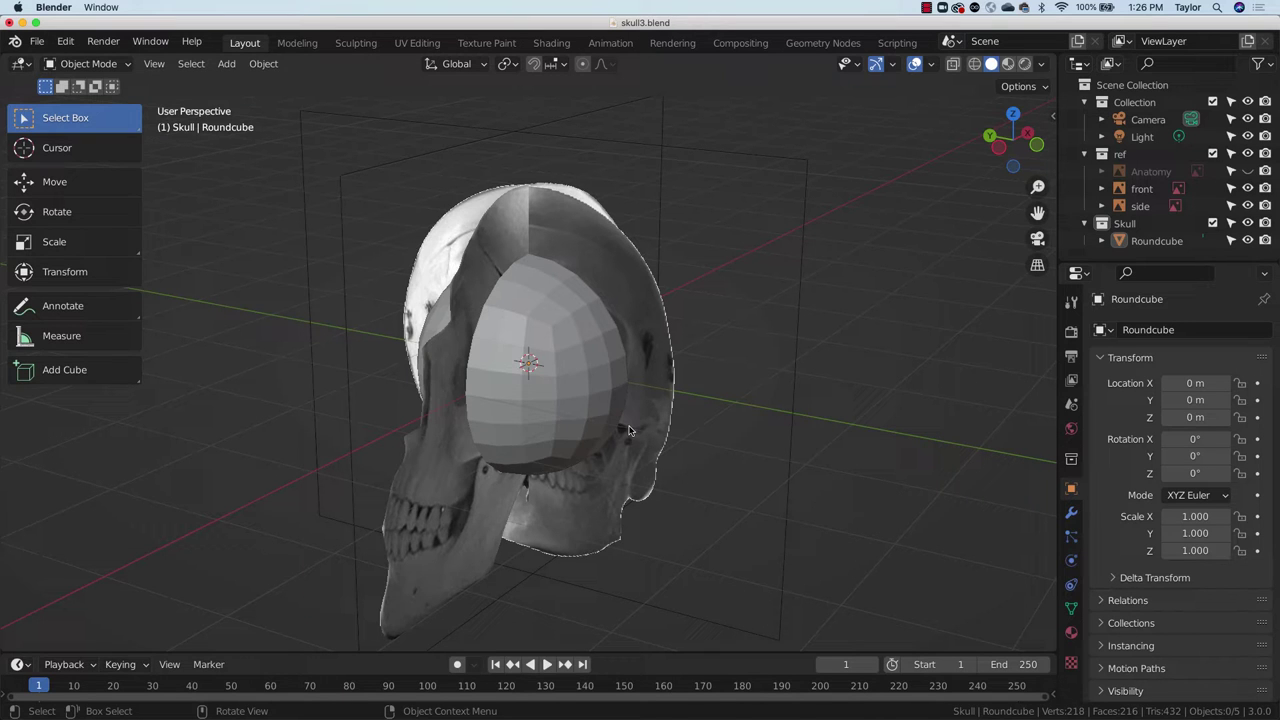
Step: In the front orthographic view, rotate the round cube about 32° and move it about 0.51 m in X and 0.15 m in Z onto the cranium
middle_click_drag(727, 390, 688, 405)
middle_click_drag(653, 470, 627, 461)
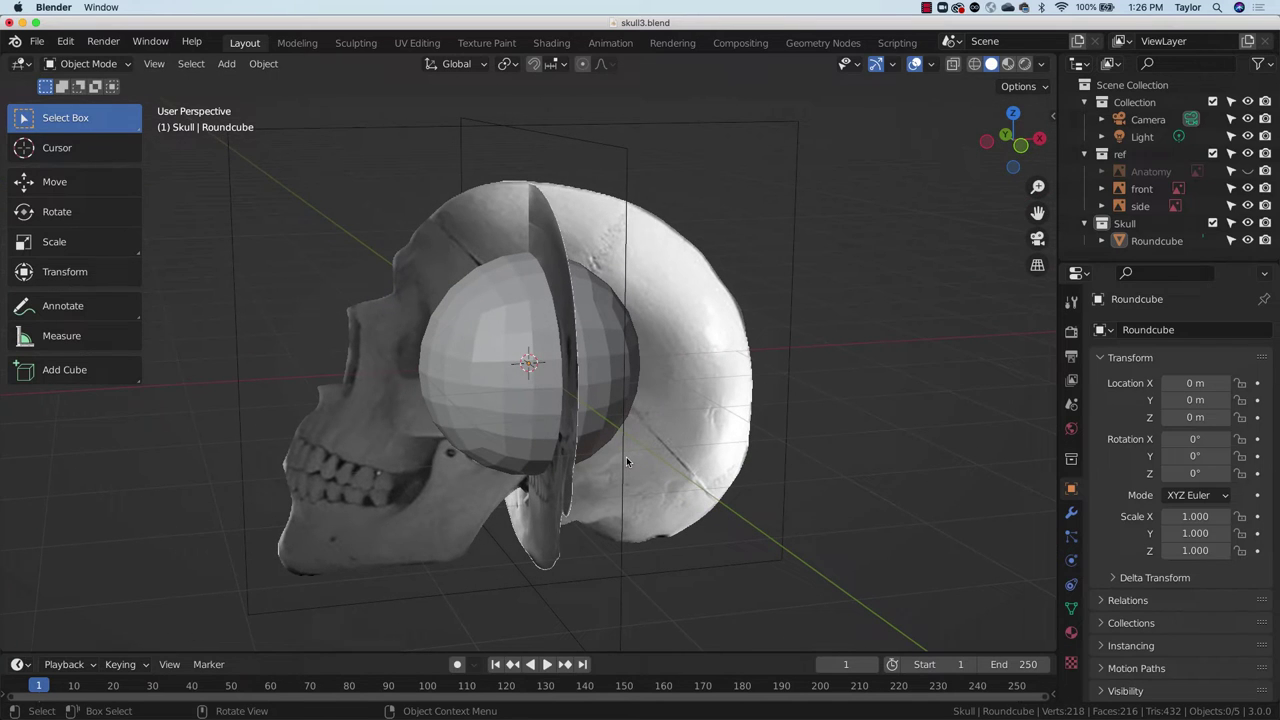
left_click(1028, 147)
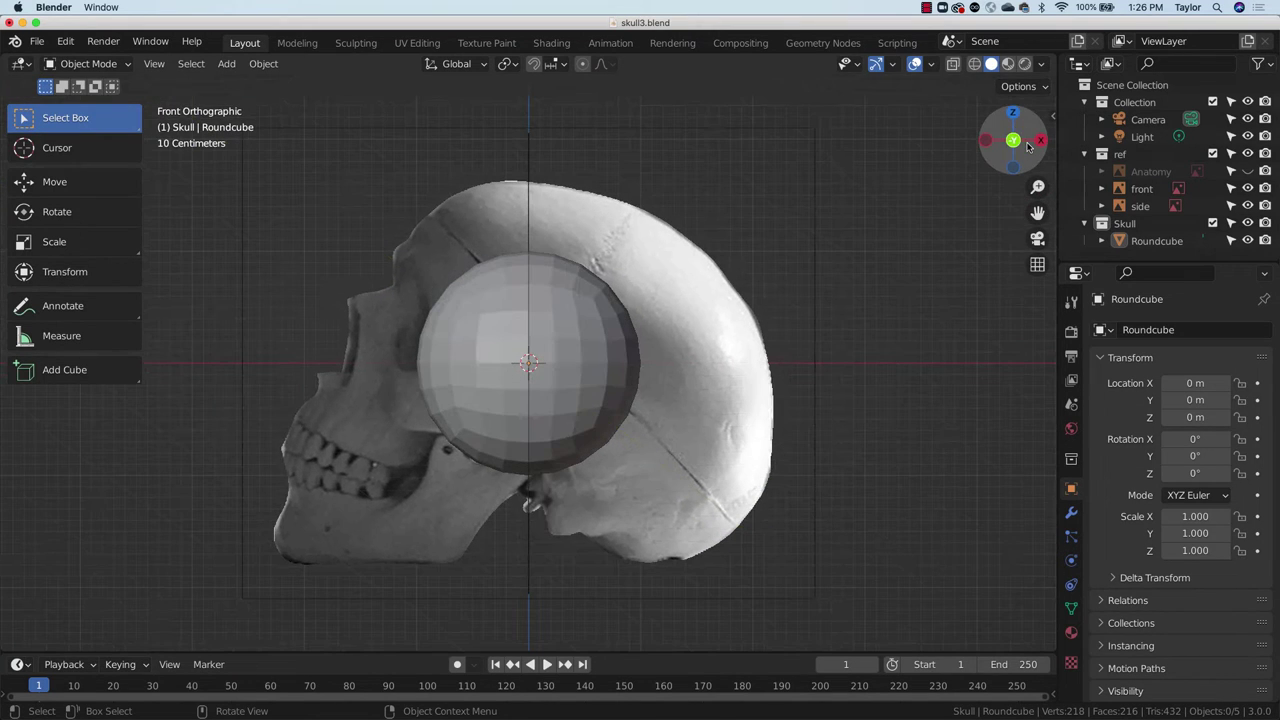
left_click(575, 369)
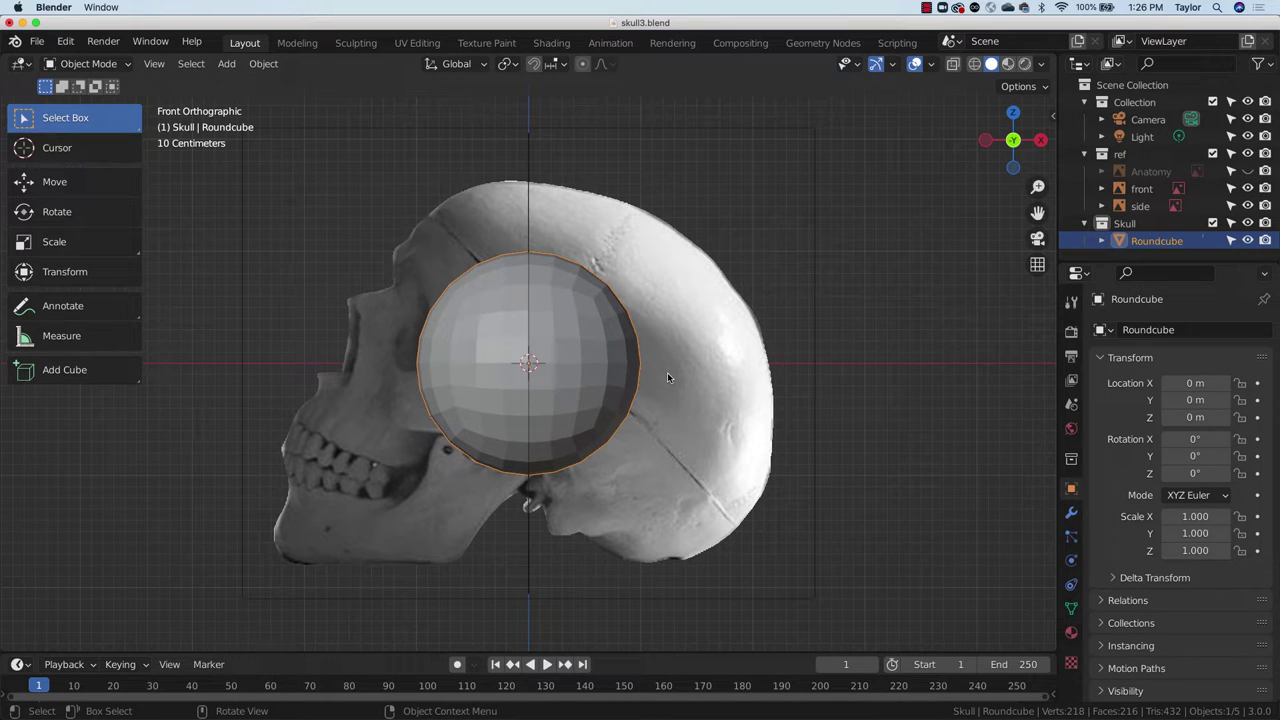
key("r")
left_click(653, 458)
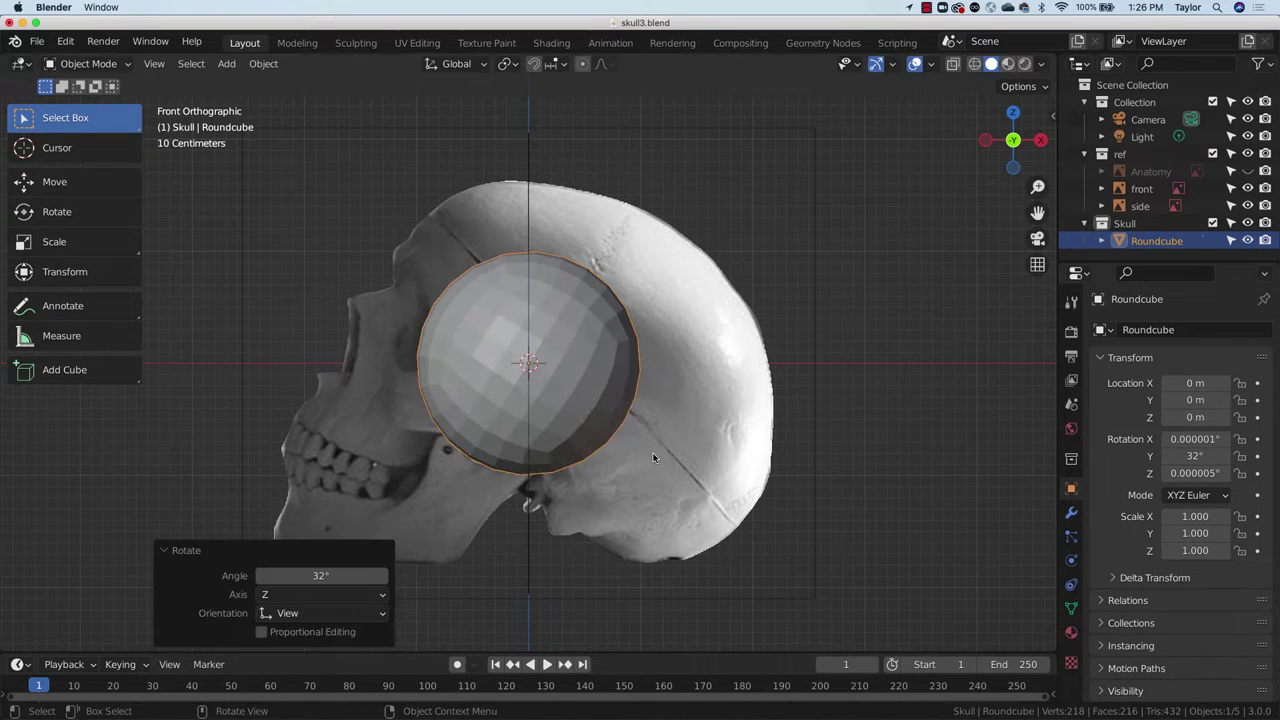
key("g")
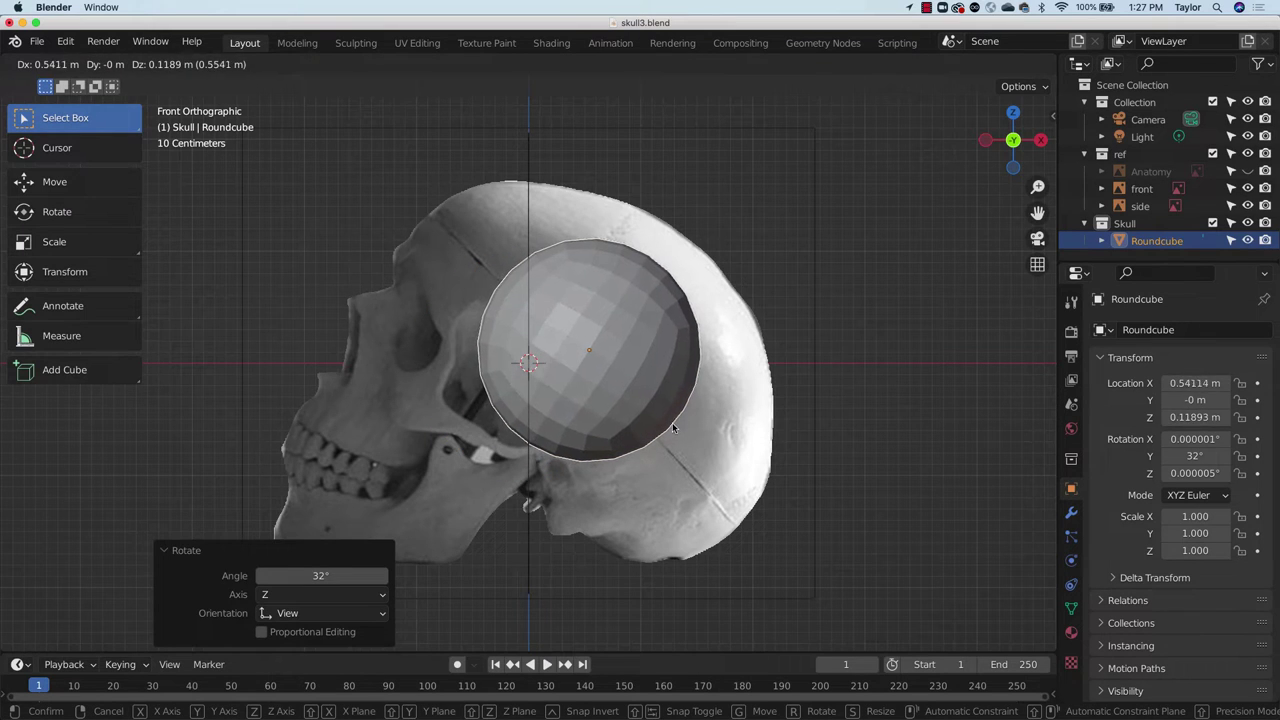
left_click(670, 422)
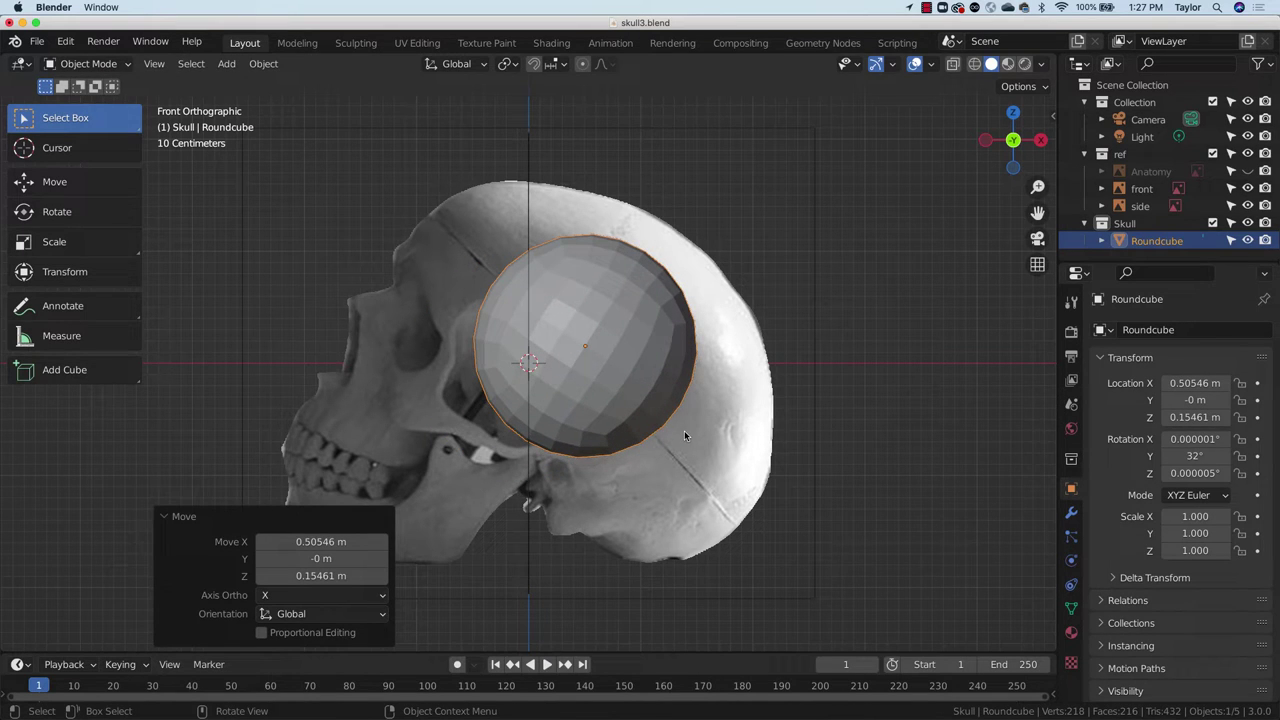
Step: Stretch the round cube along the global X axis by a factor of about 2.11 to span the cranium
key("s")
key("x")
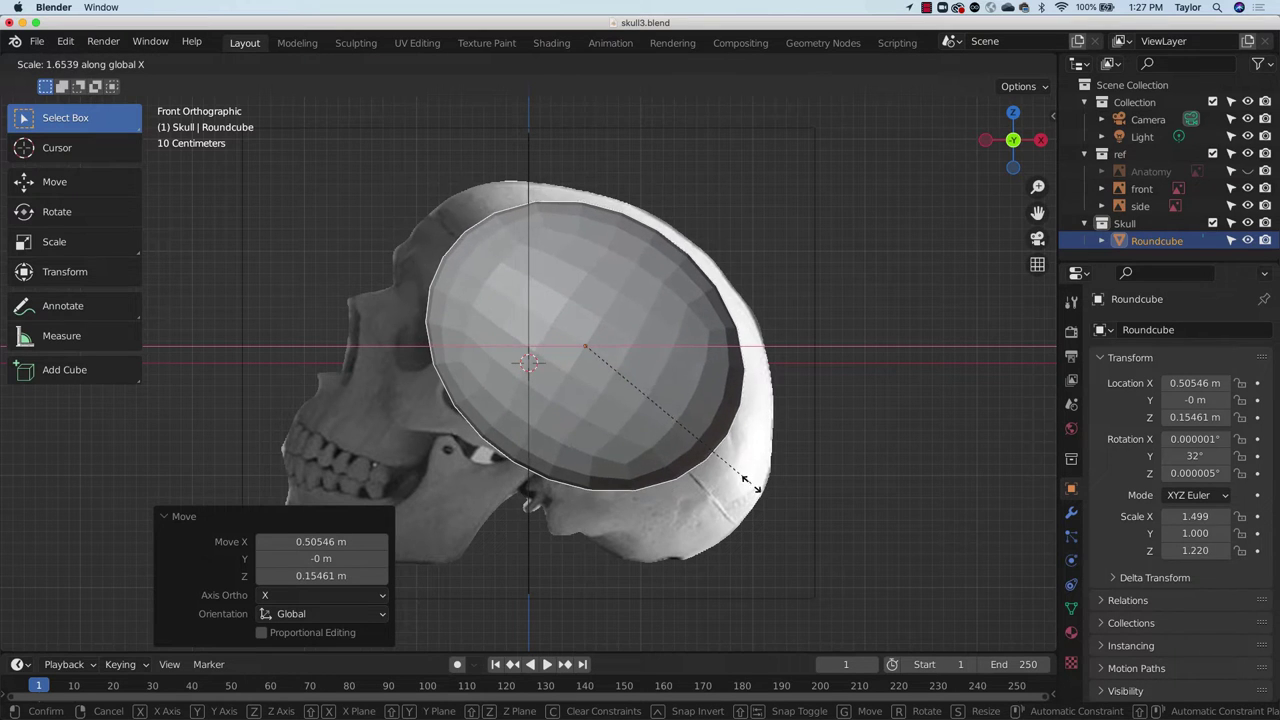
left_click(822, 489)
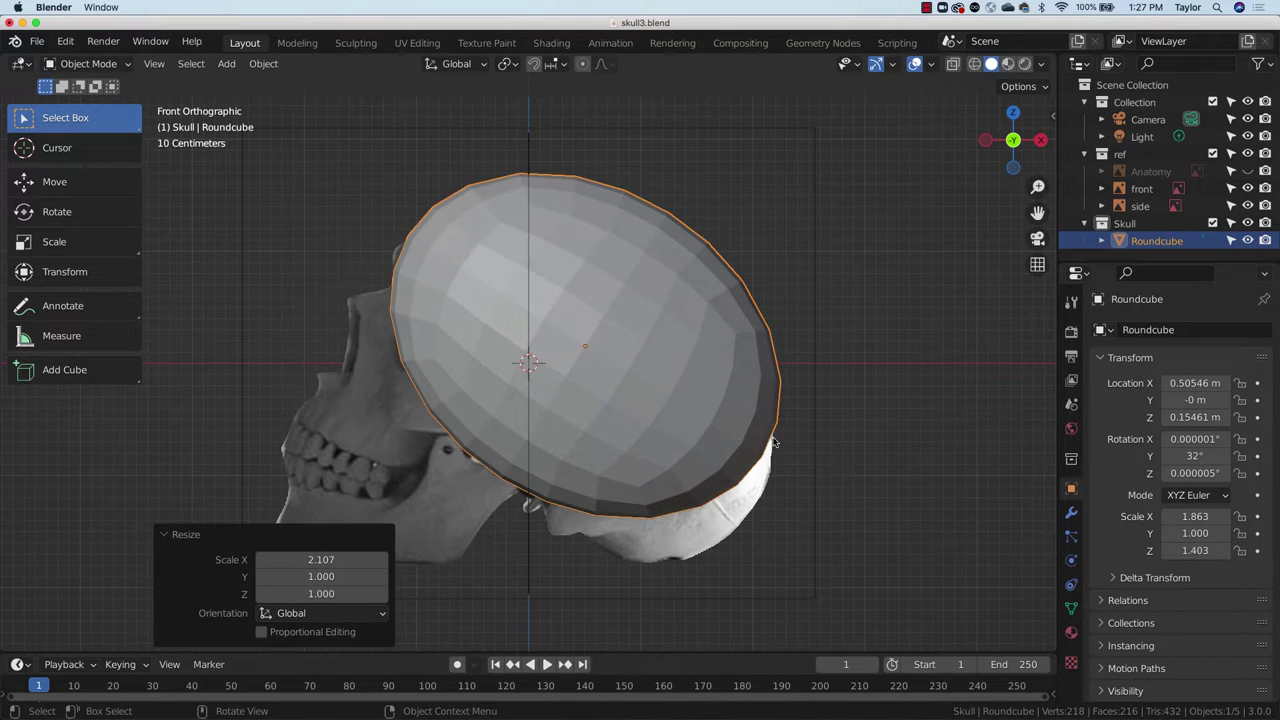
Step: Shift the stretched round cube down over the cranium and rotate it about 3° more to follow the skull's tilt
key("g")
left_click(728, 458)
key("r")
left_click(788, 500)
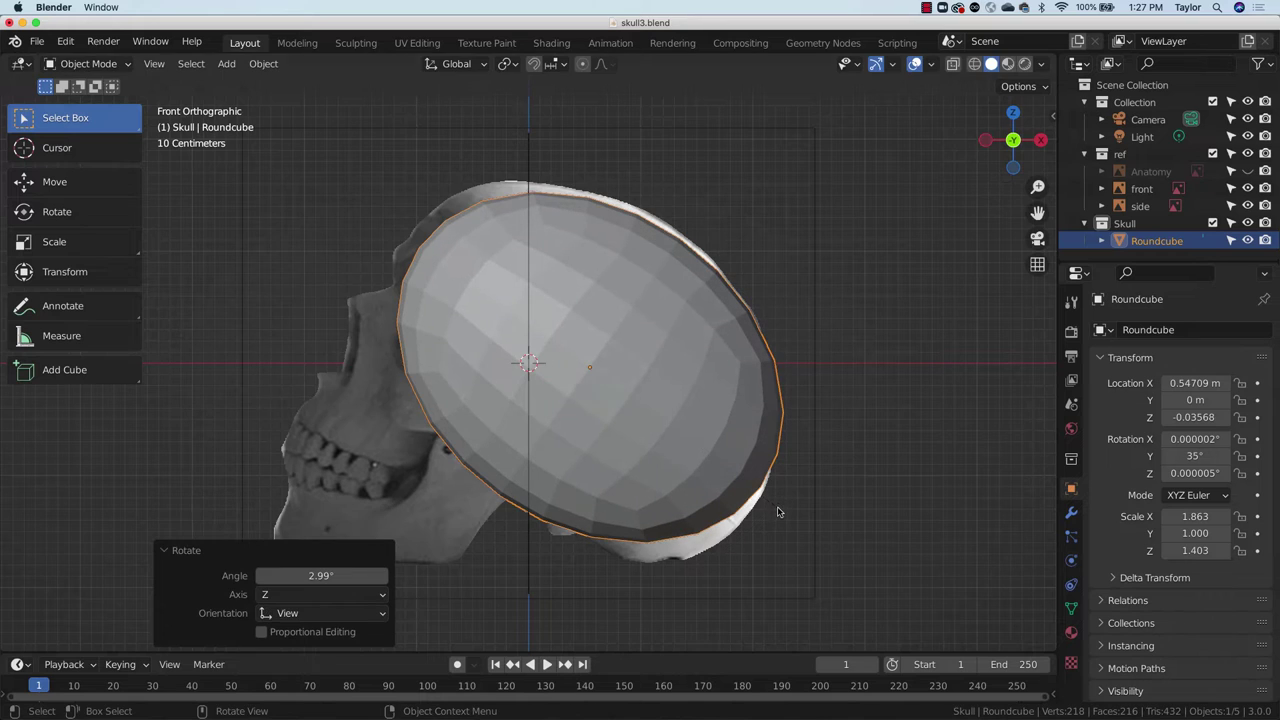
Step: Switch the viewport to wireframe shading and scale the round cube uniformly by about 1.06 to match the cranium outline
left_click(975, 64)
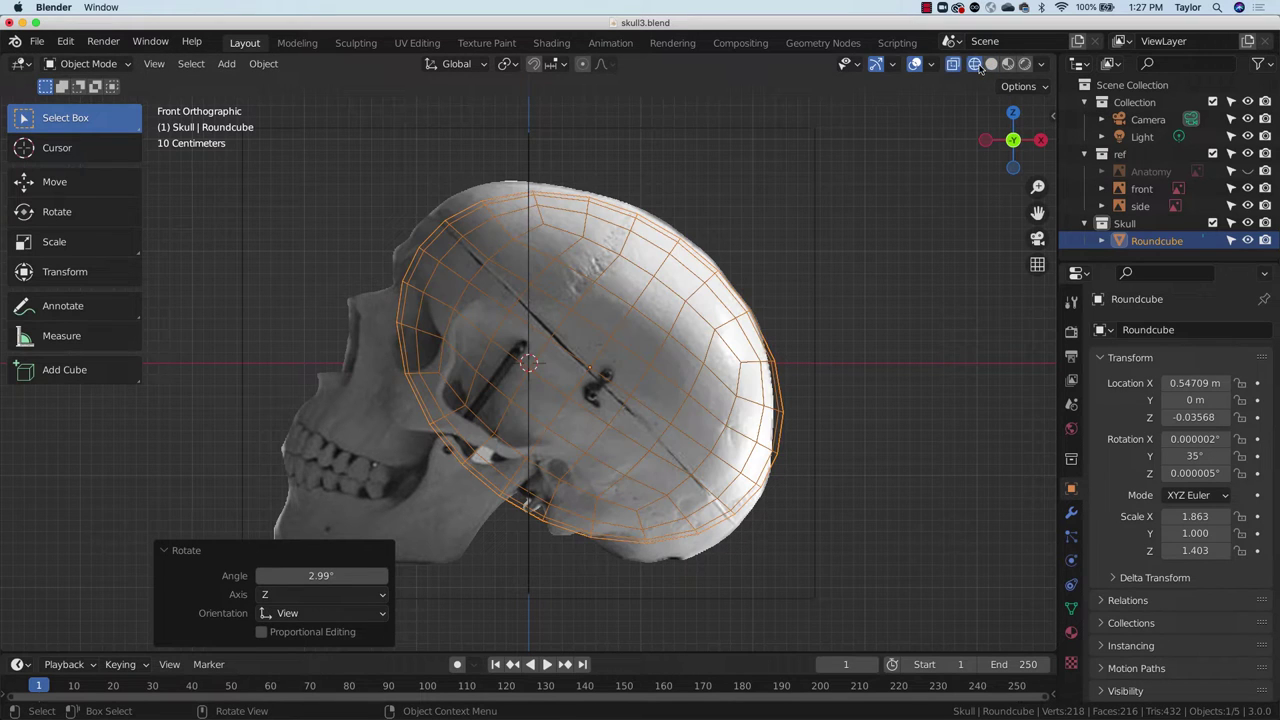
key("s")
left_click(715, 485)
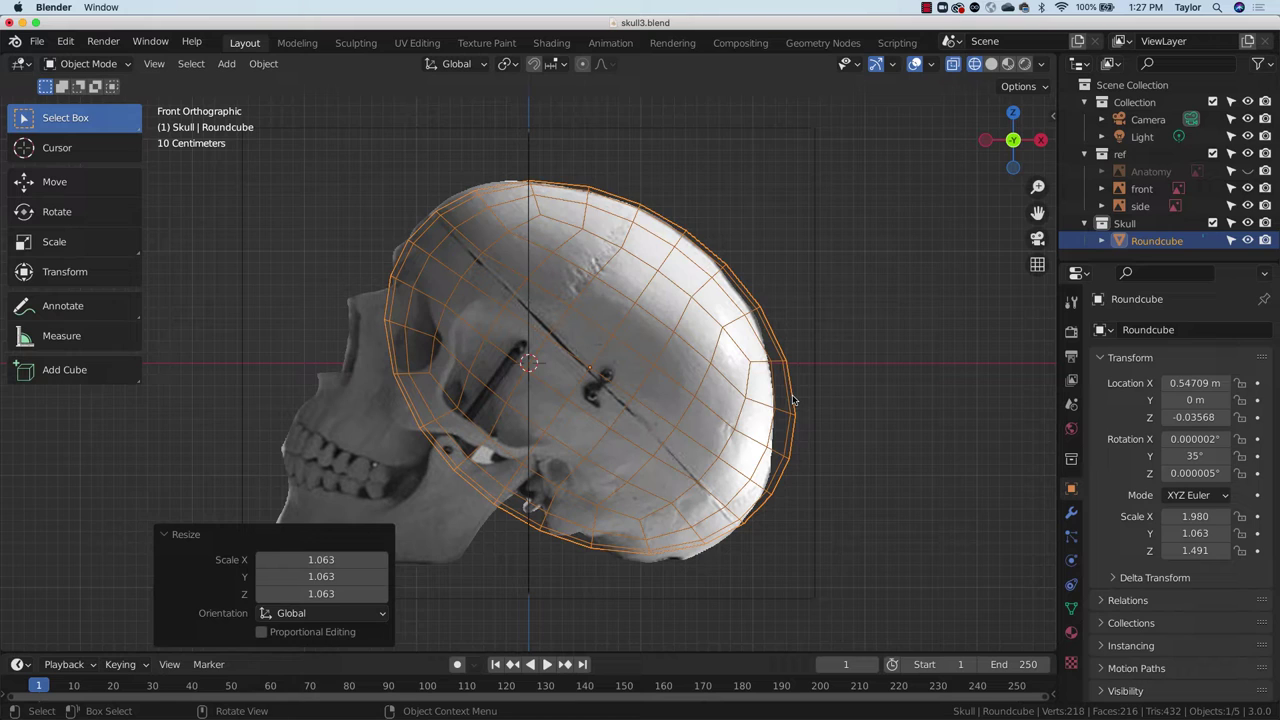
left_click(165, 534)
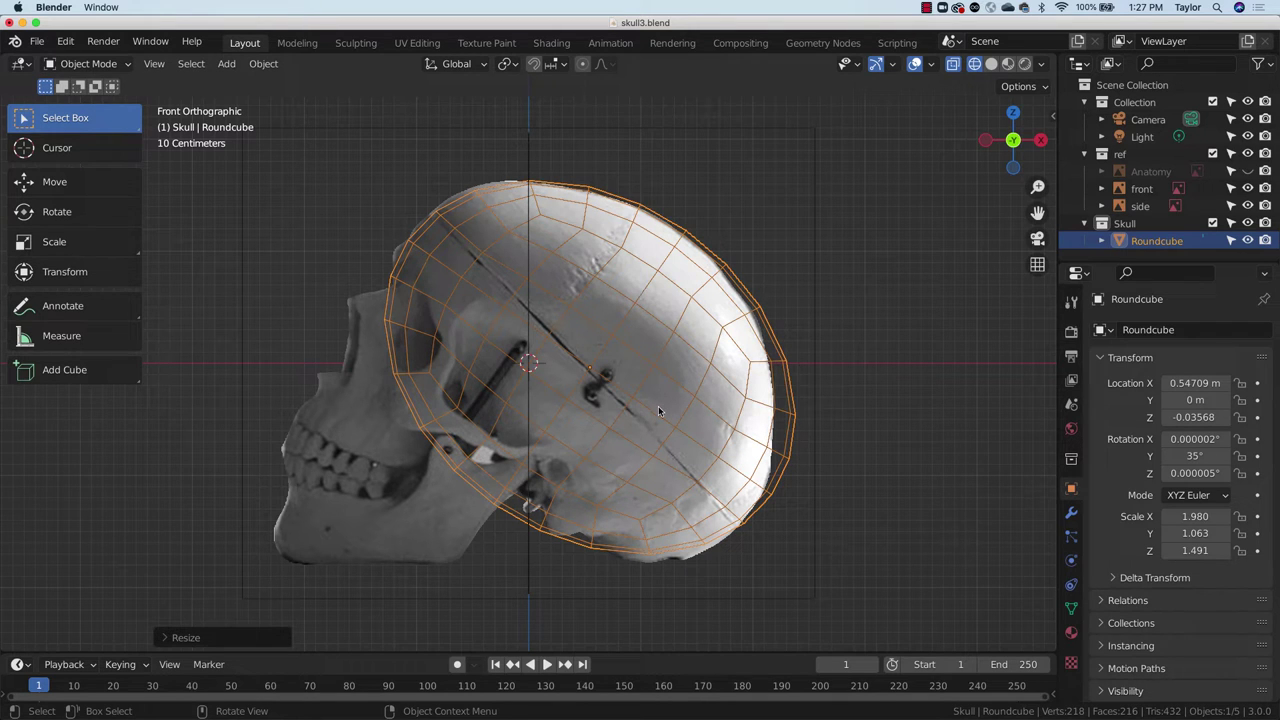
Step: Duplicate the cranium round cube and move the copy about -1.58 m along the global X axis toward the face
key("shift+d")
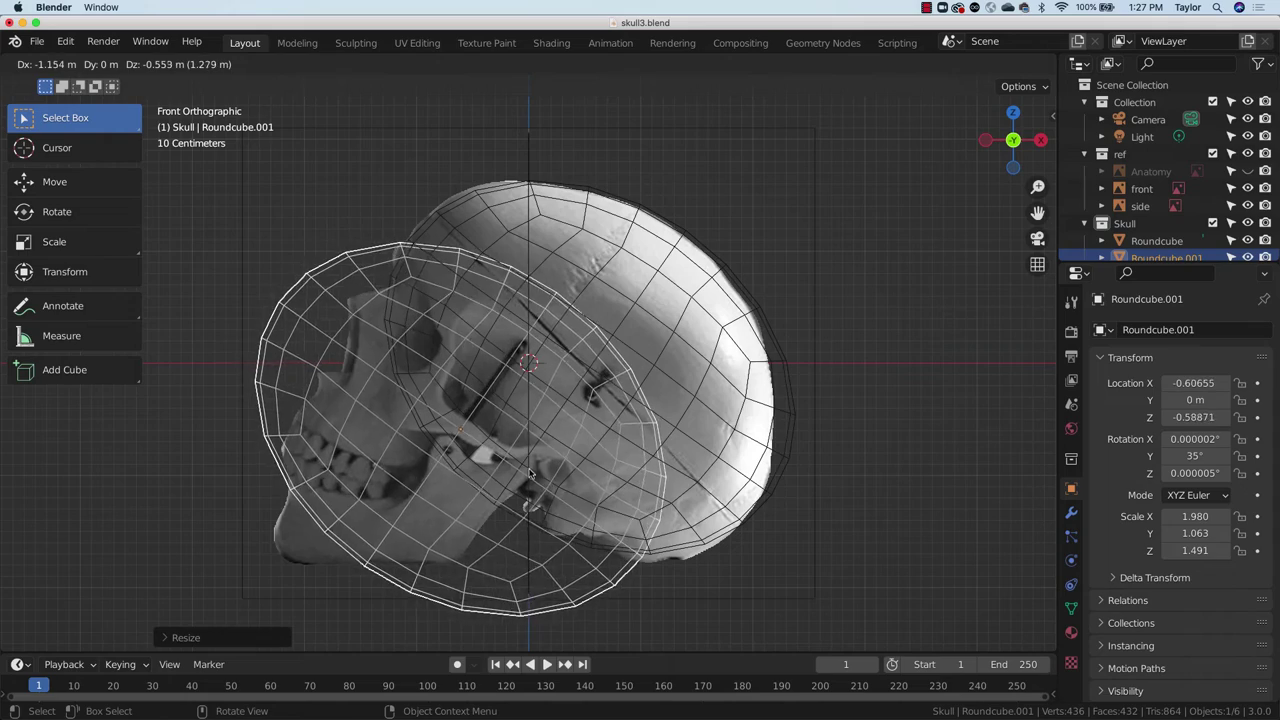
key("x")
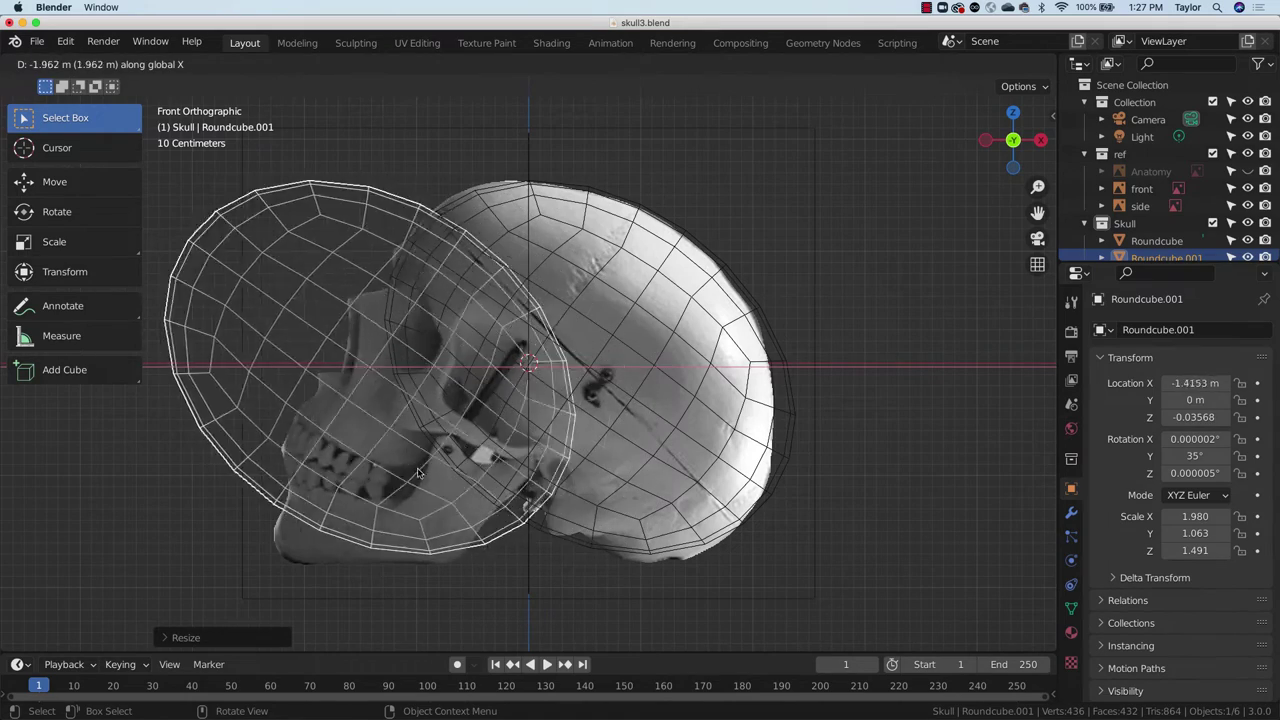
left_click(512, 462)
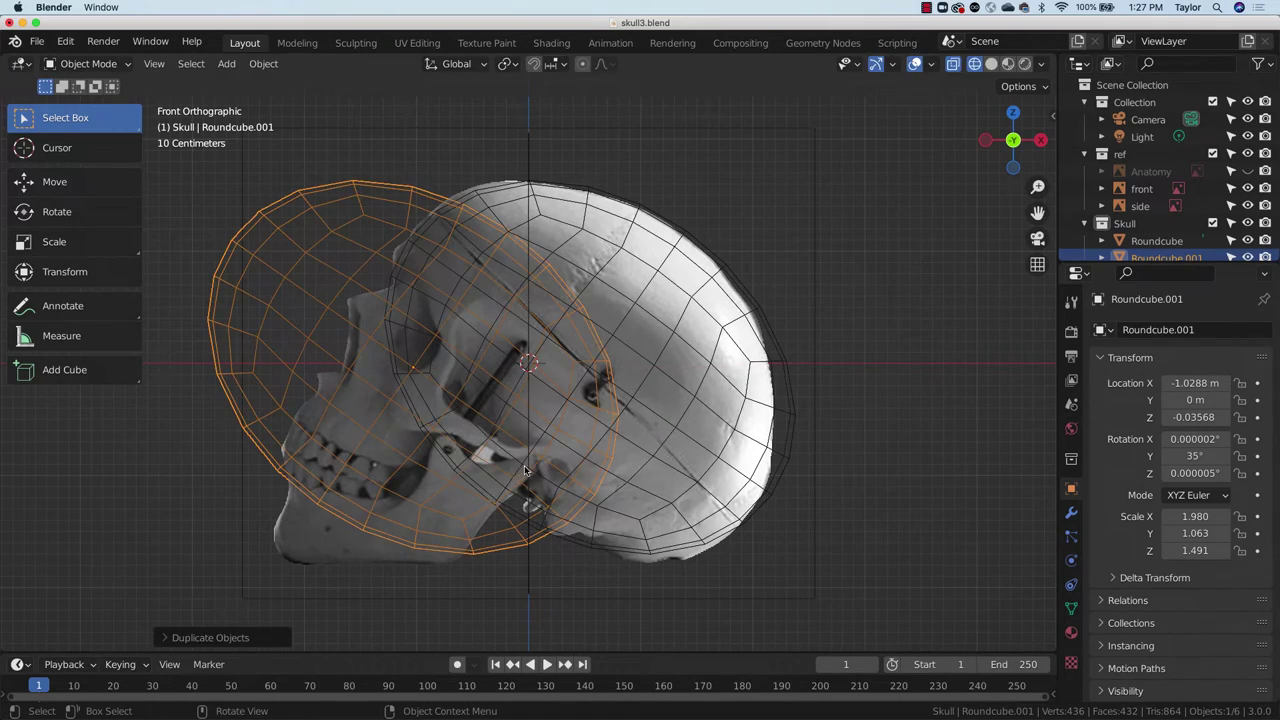
Step: Rotate the copied round cube about 89° and scale it uniformly by about 0.9 over the face
key("r")
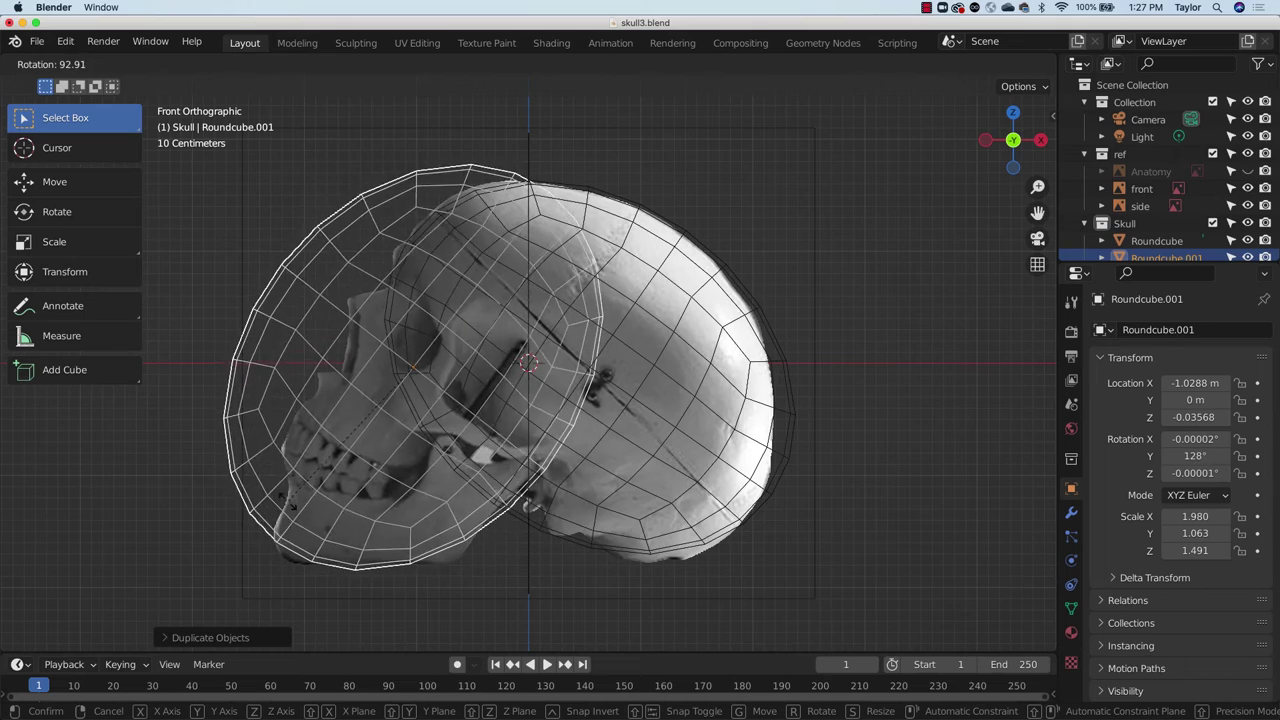
left_click(296, 513)
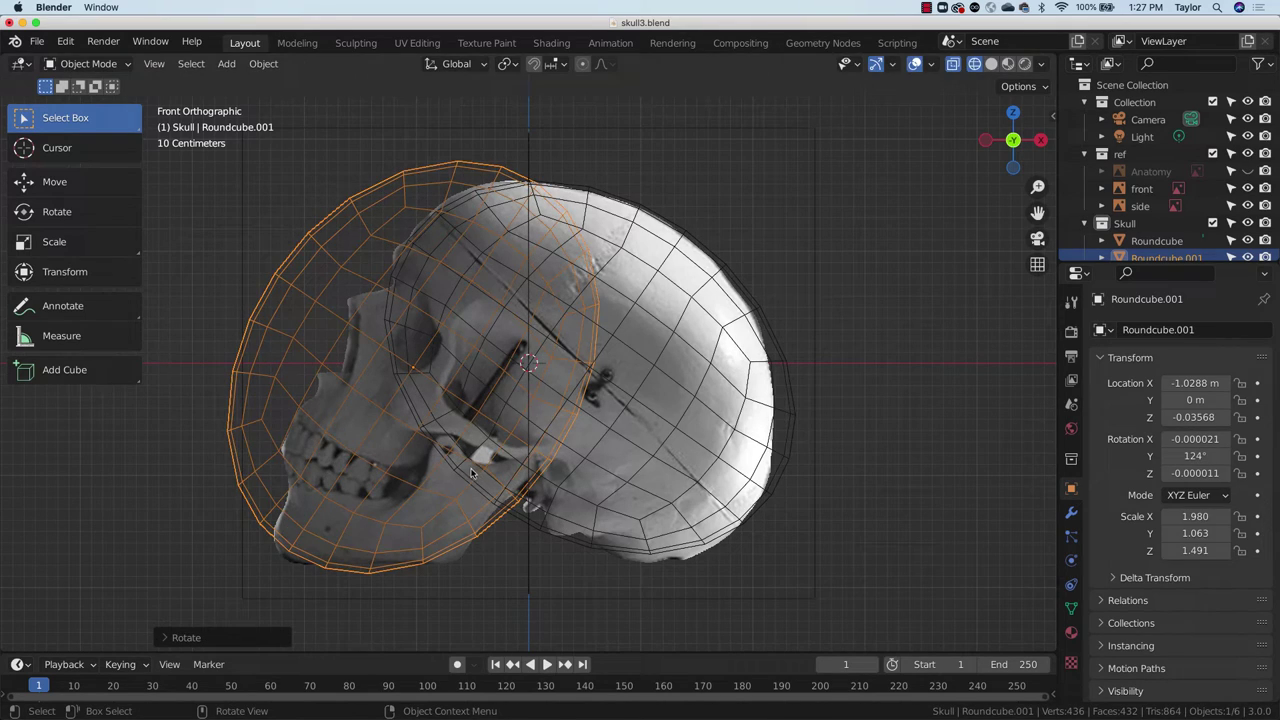
key("s")
left_click(500, 428)
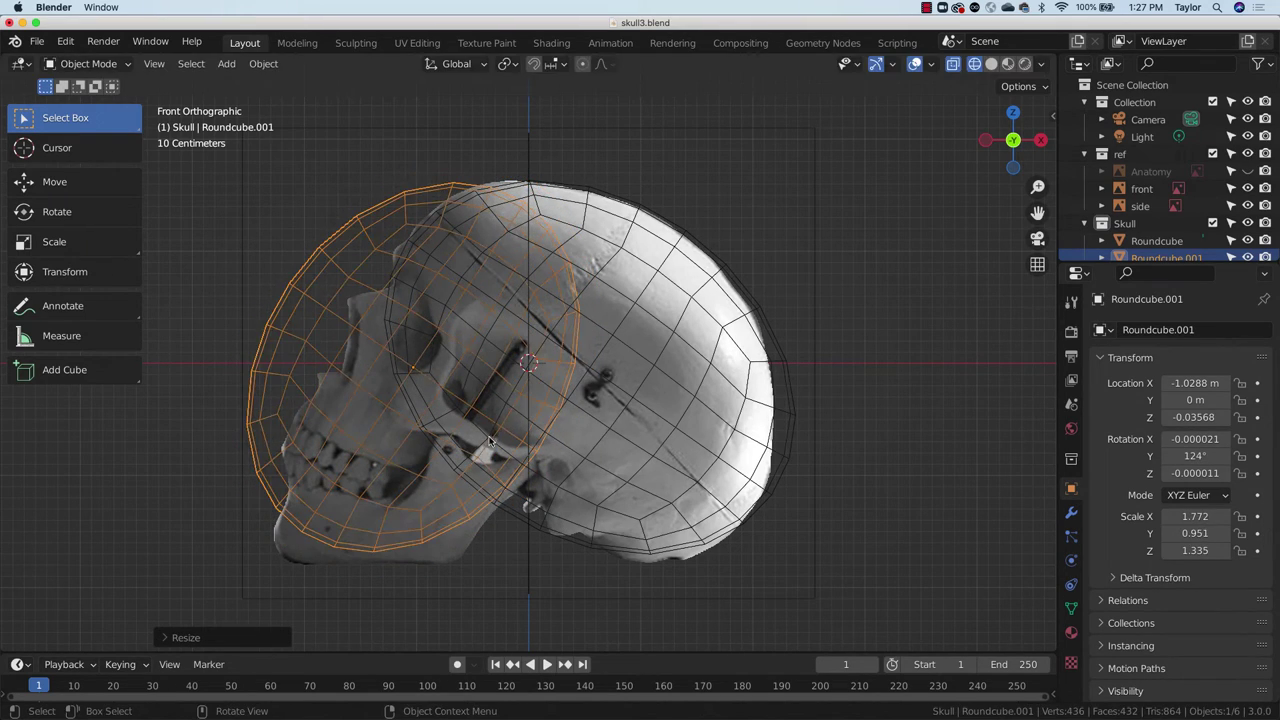
Step: Move the copied round cube about 0.62 m in X and 0.04 m in Z, and rotate it about 9° more
key("g")
left_click(557, 436)
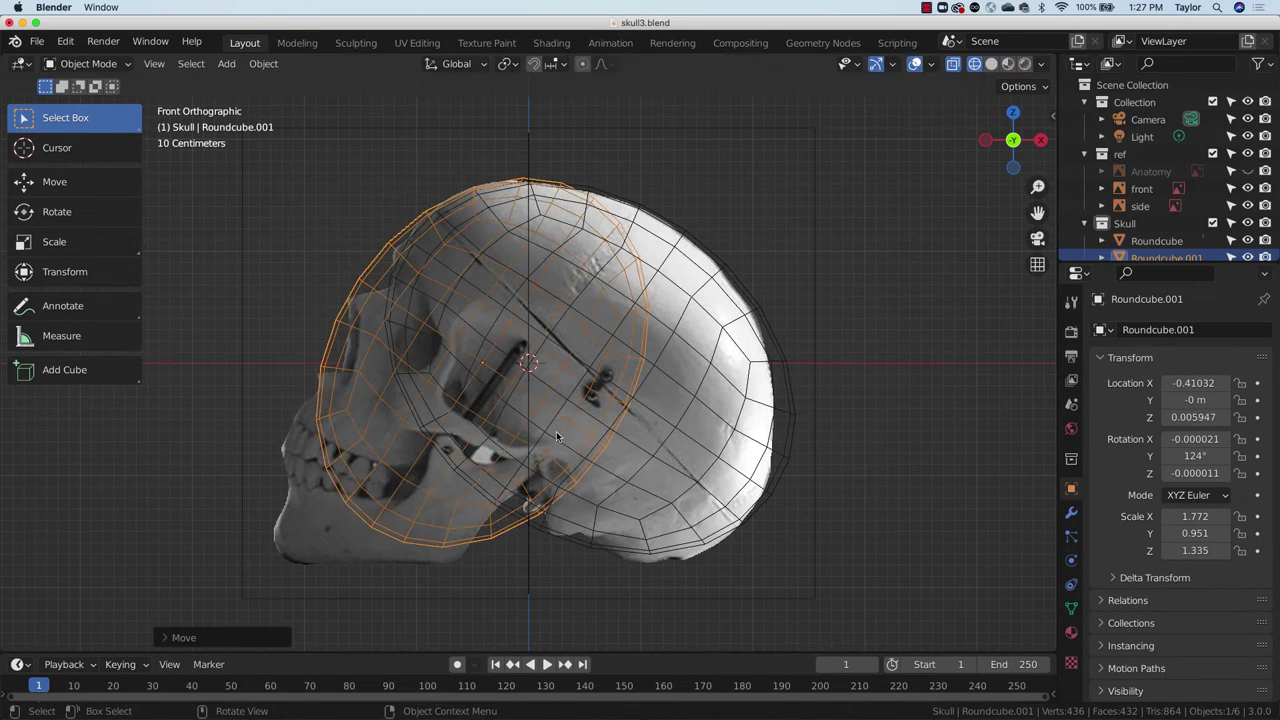
key("r")
left_click(508, 510)
Step: Stretch the face round cube along global X by about 1.28 and move it about -0.12 m in X and -0.18 m in Z
key("s")
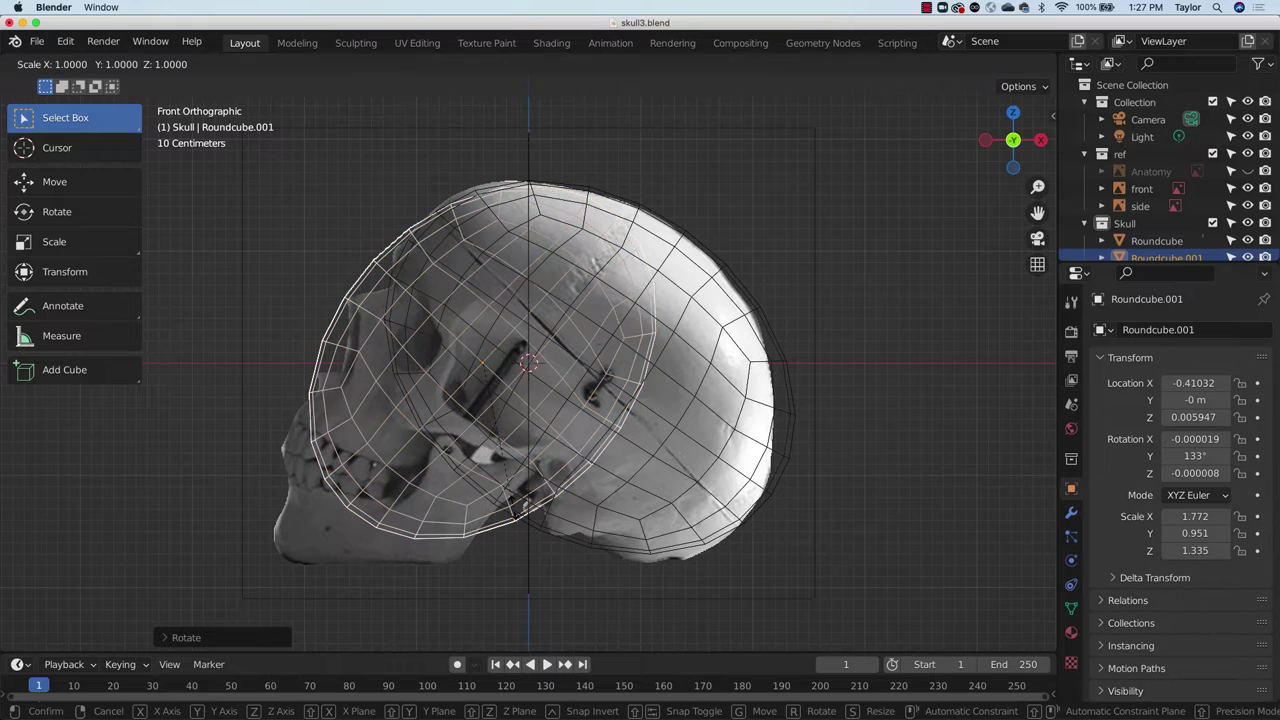
key("x")
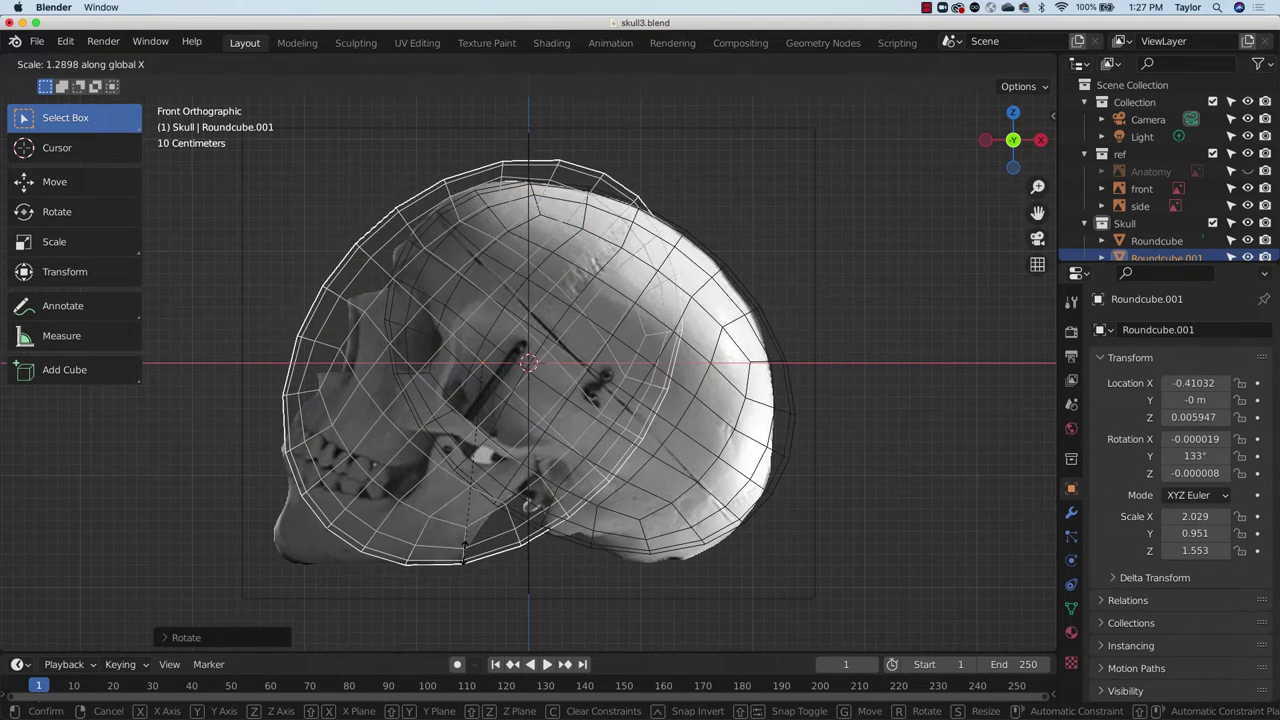
left_click(475, 544)
key("g")
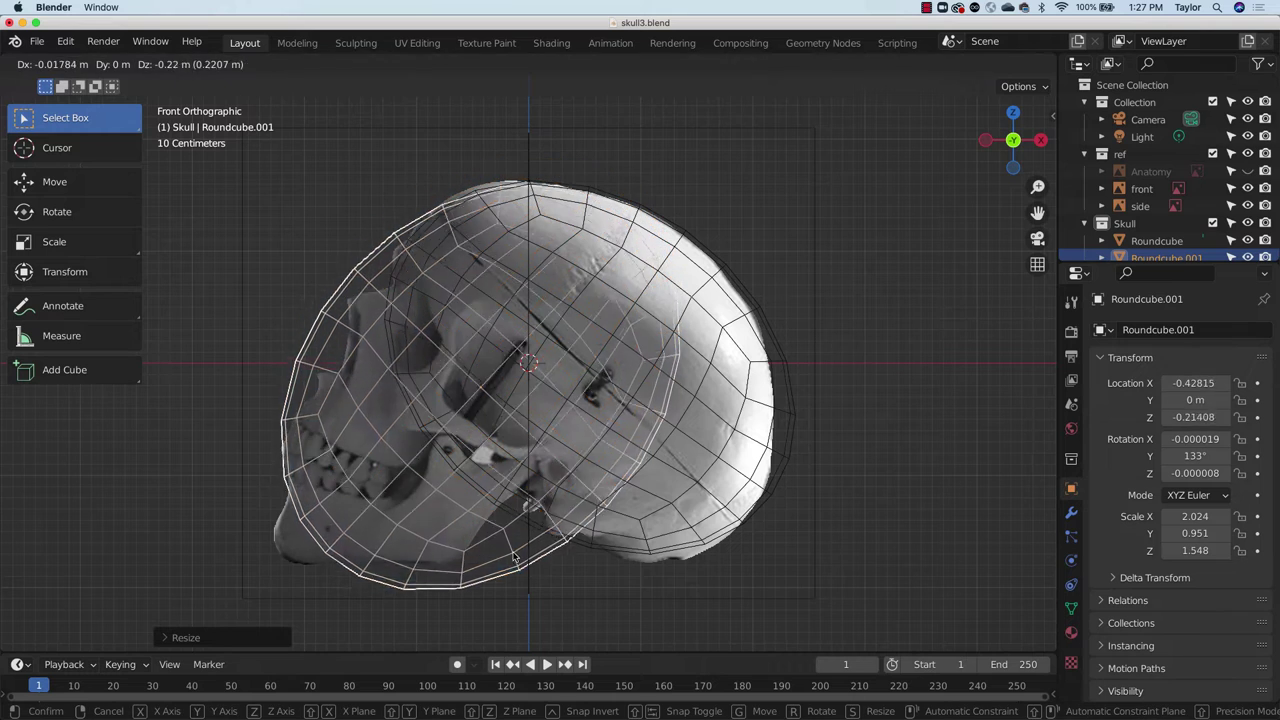
left_click(502, 550)
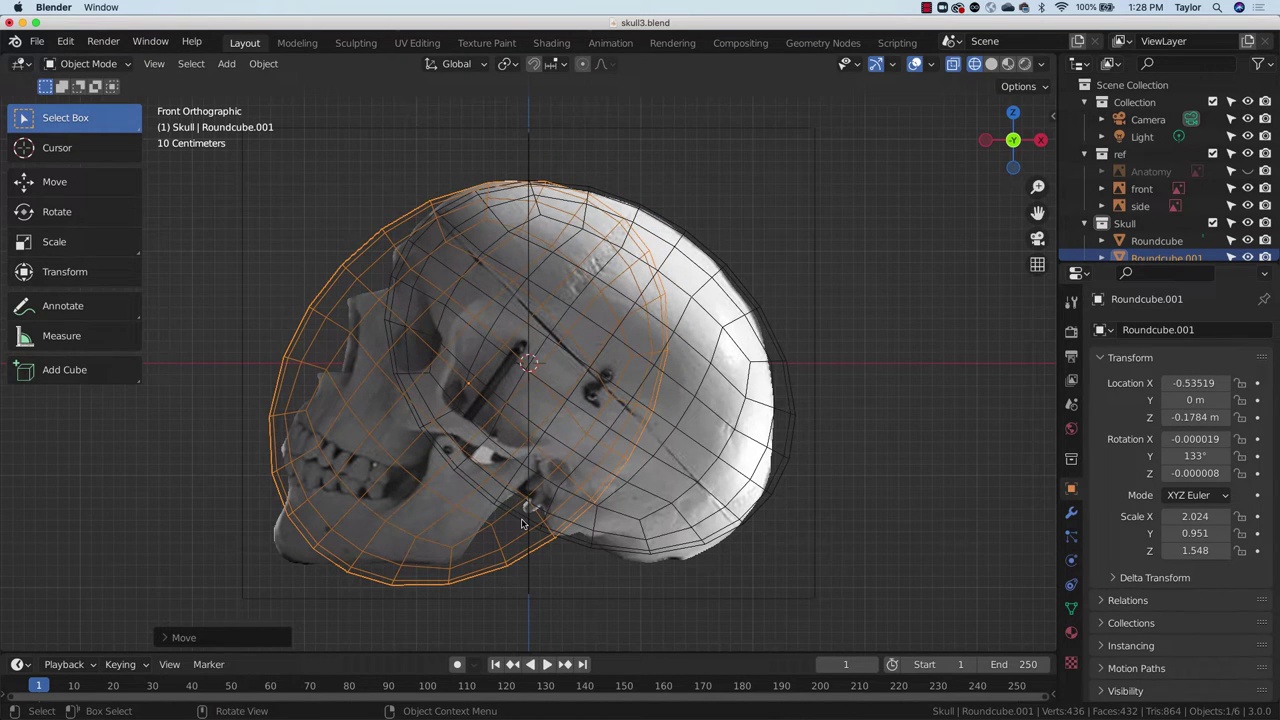
key("s")
key("y")
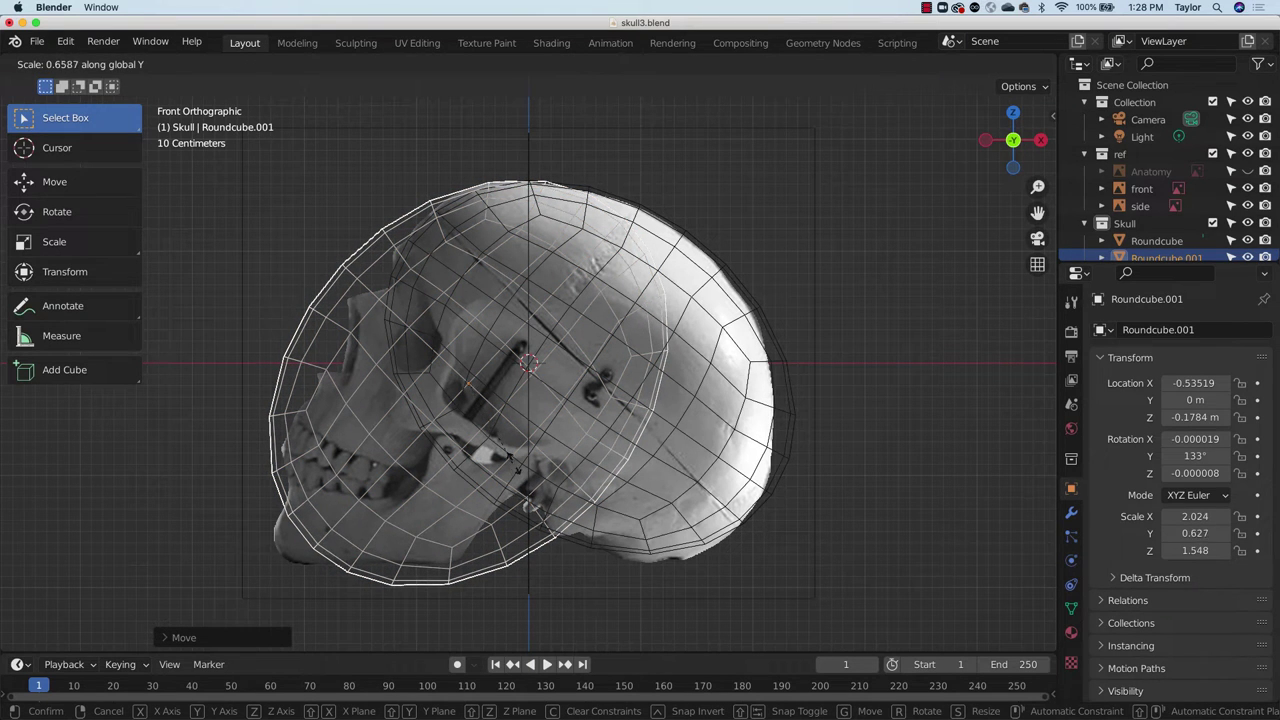
left_click(539, 476)
key("s")
key("z")
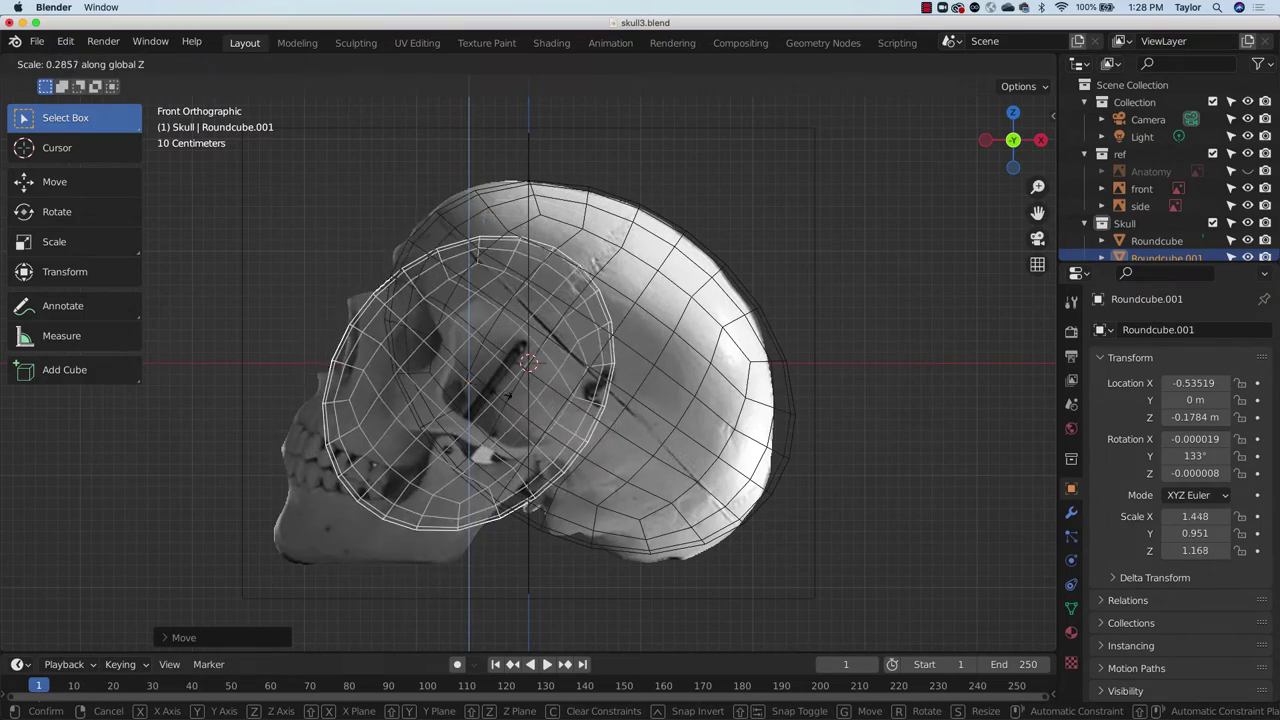
left_click(550, 458)
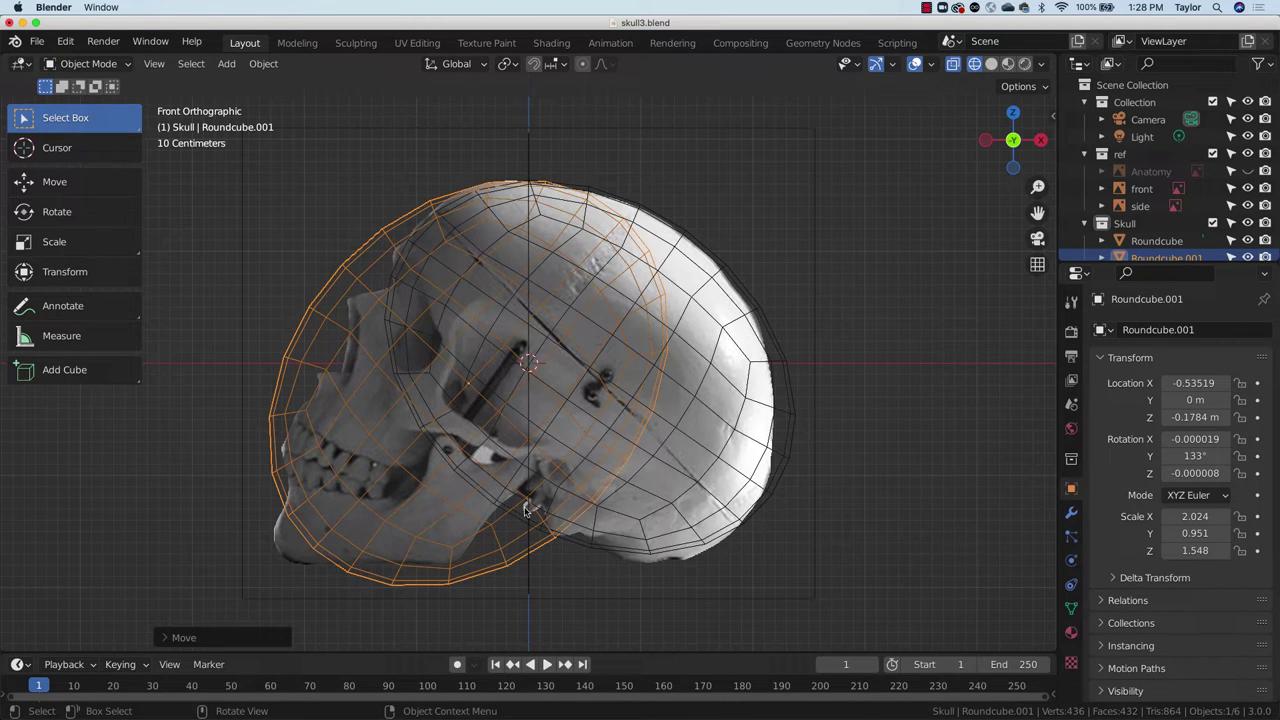
Step: Scale the face round cube uniformly by about 0.97 to fit the face outline
key("s")
left_click(571, 457)
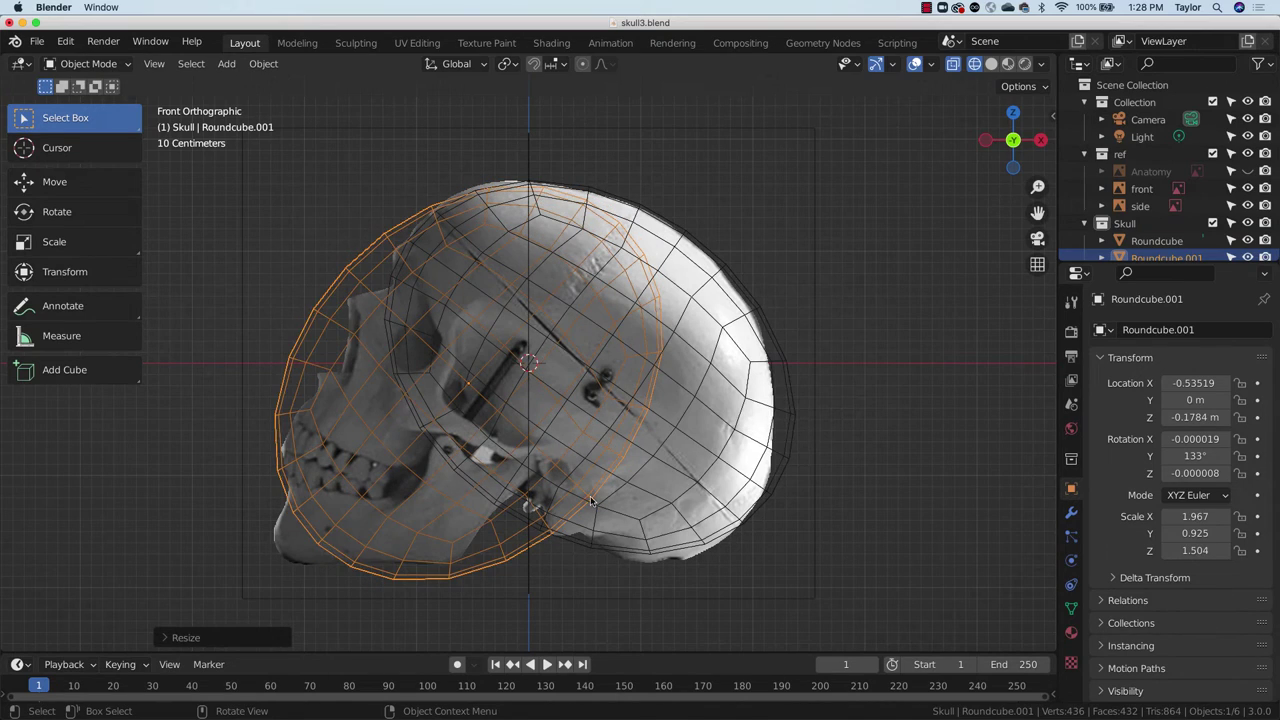
left_click(651, 528)
Step: Switch to solid shading and stretch both round cubes together along the global Y axis by about 1.36
left_click(991, 63)
mouse_move(562, 390)
middle_mouse_down()
mouse_move(650, 448)
mouse_move(798, 457)
mouse_move(757, 531)
mouse_move(694, 500)
mouse_move(724, 498)
middle_mouse_up()
left_click(557, 430)
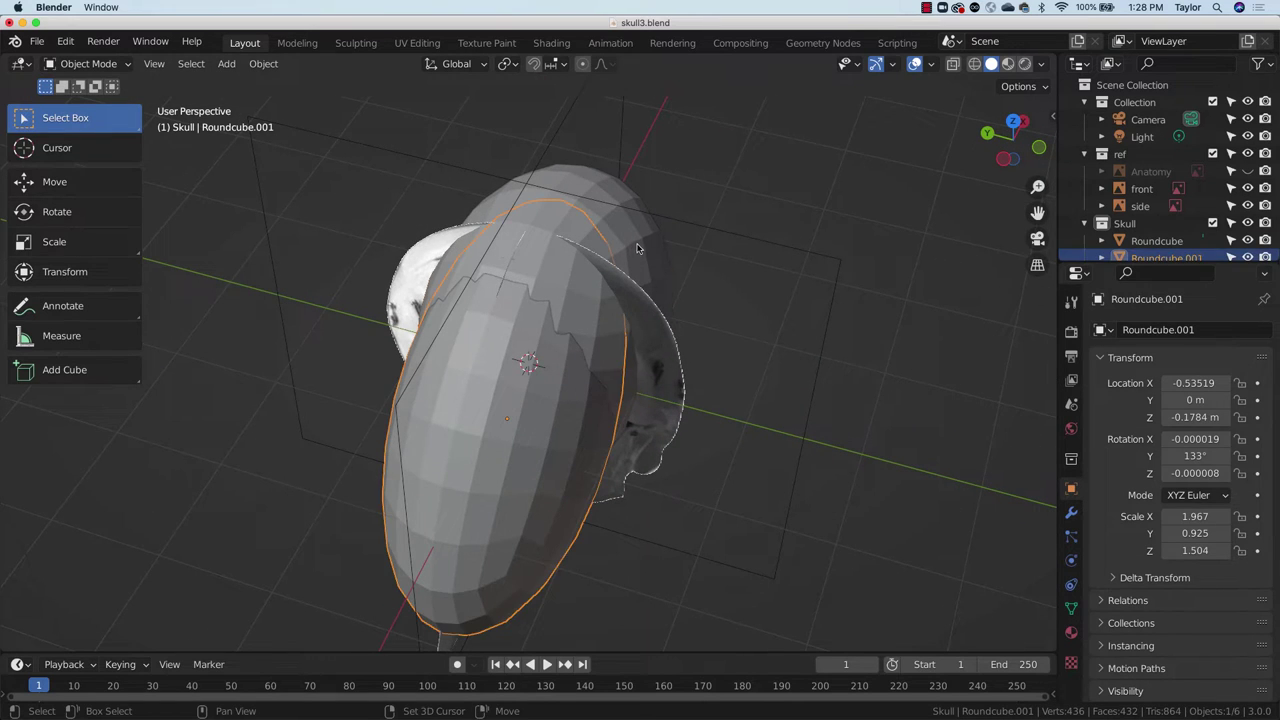
left_click(658, 245, "shift")
key("s")
key("y")
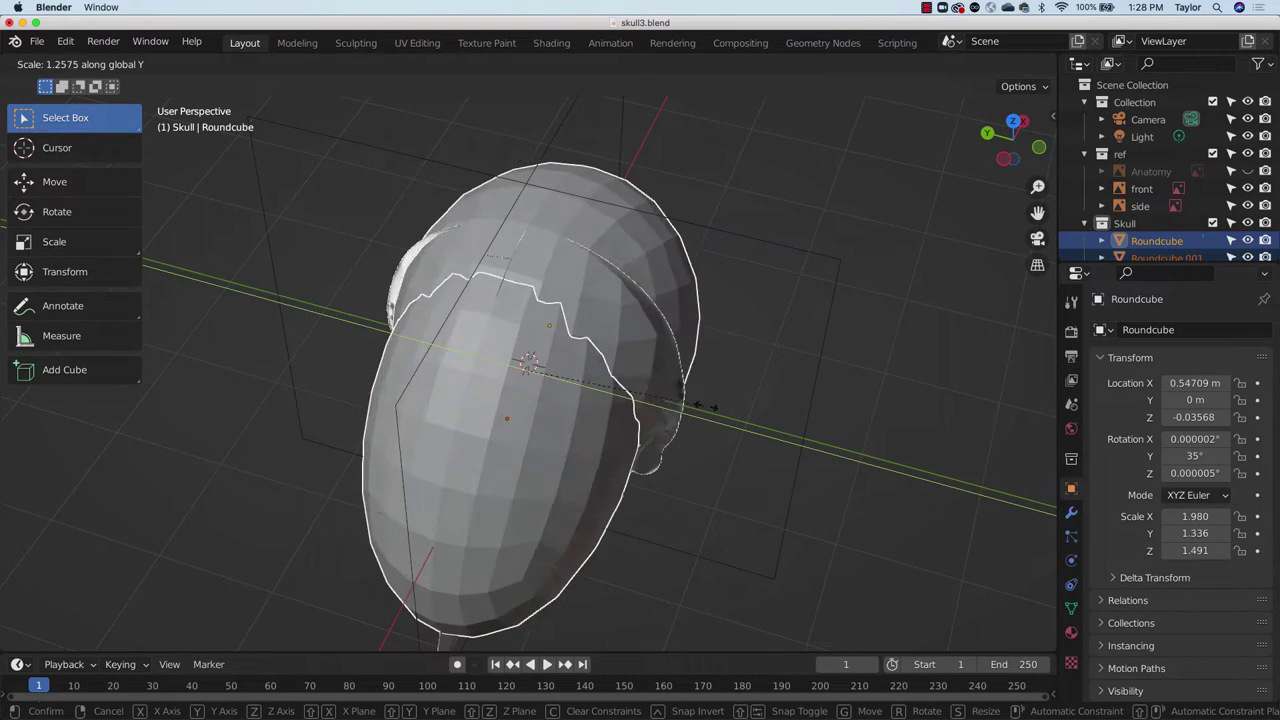
left_click(856, 297)
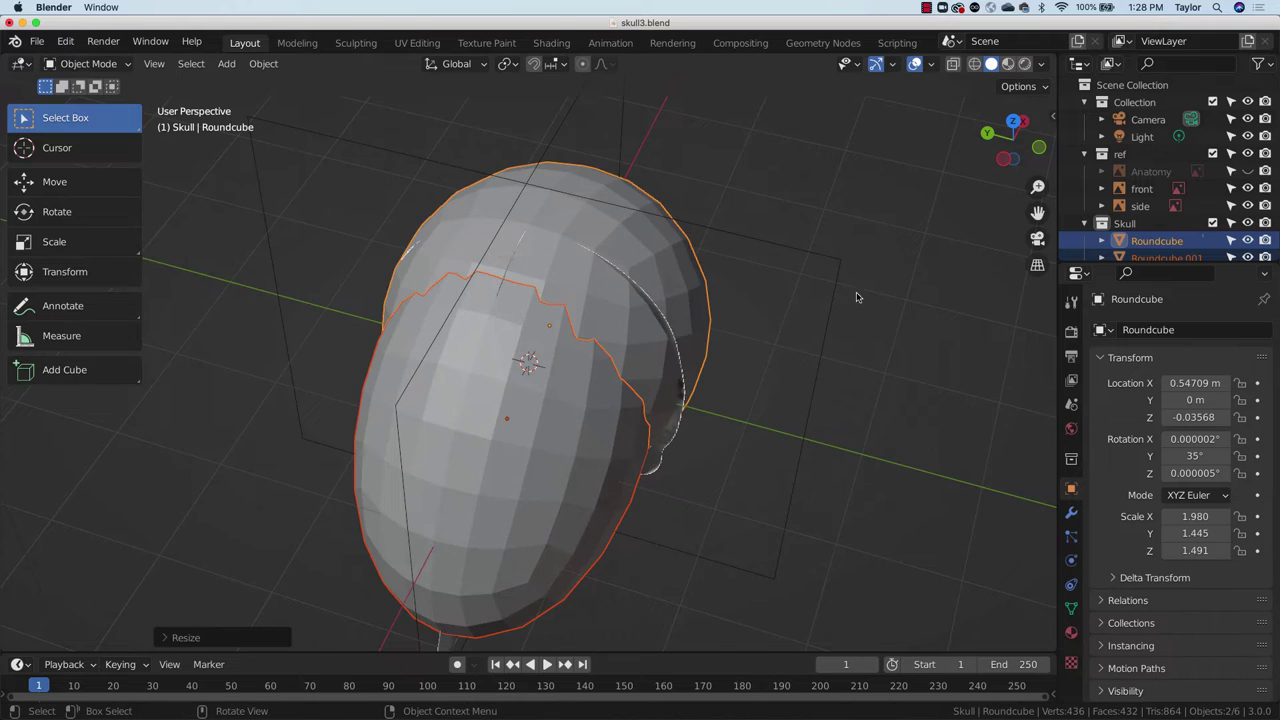
Step: In the left orthographic view, widen only the face round cube along the global Y axis by about 1.12
left_click(1013, 162)
left_click_drag(1017, 150, 1028, 148)
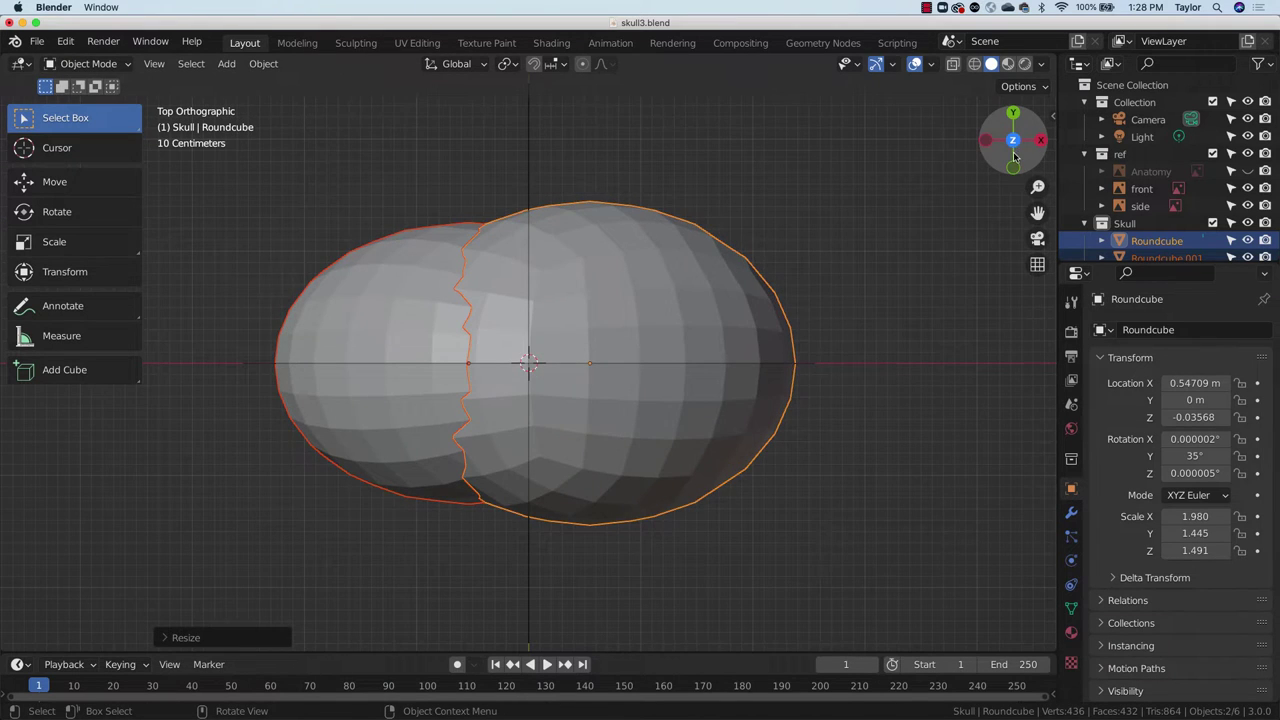
left_click(986, 140)
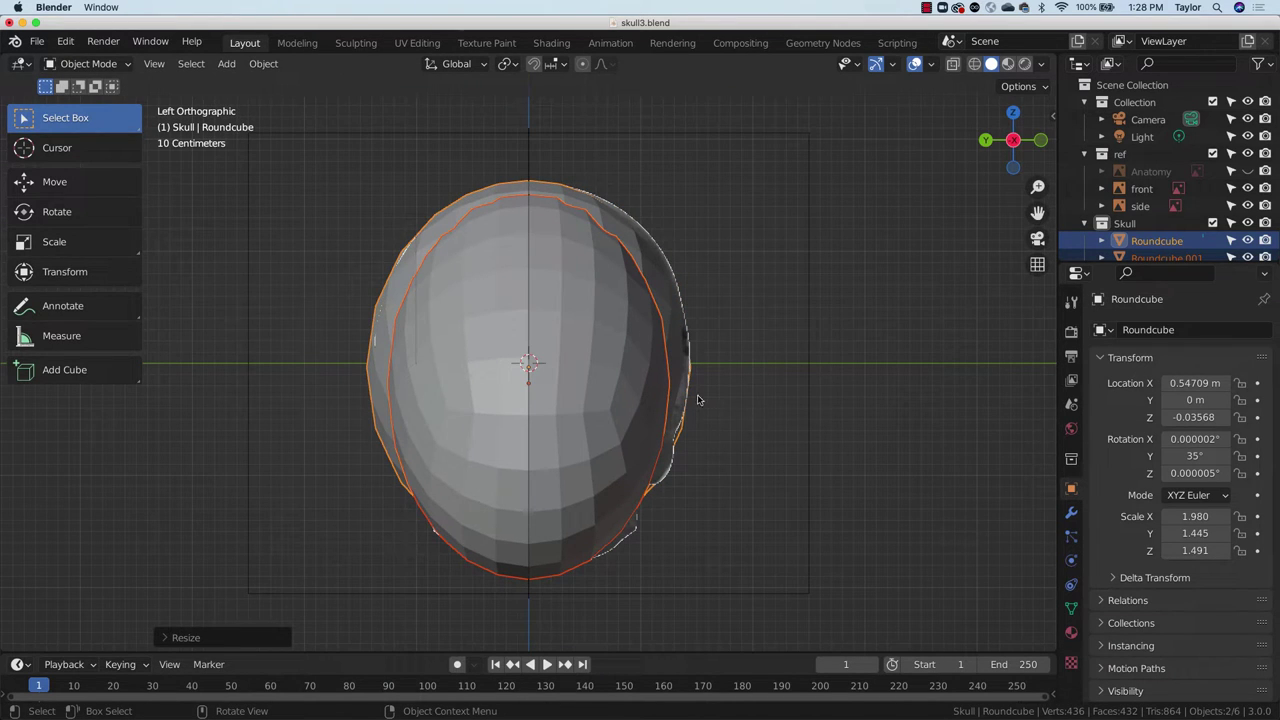
left_click(755, 400)
left_click(645, 390)
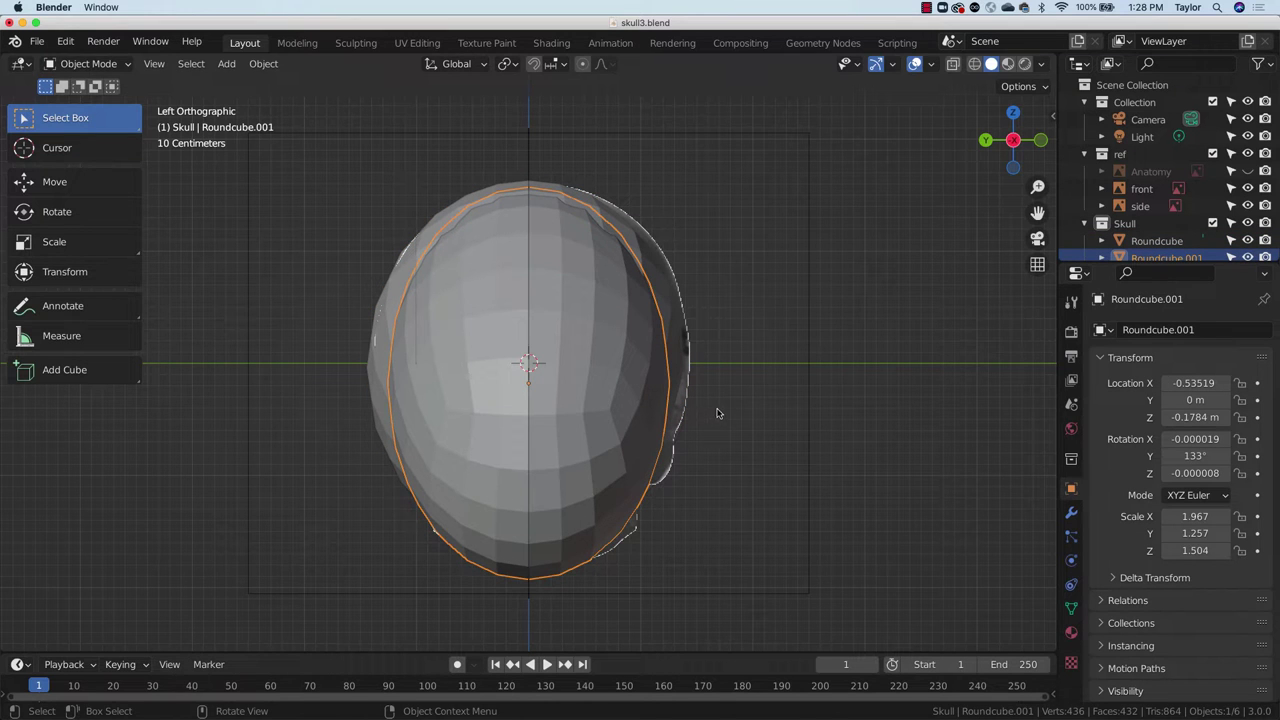
key("s")
key("y")
left_click(740, 410)
Step: Apply all transforms to both round cubes and join them into a single object
middle_click_drag(767, 420, 806, 466)
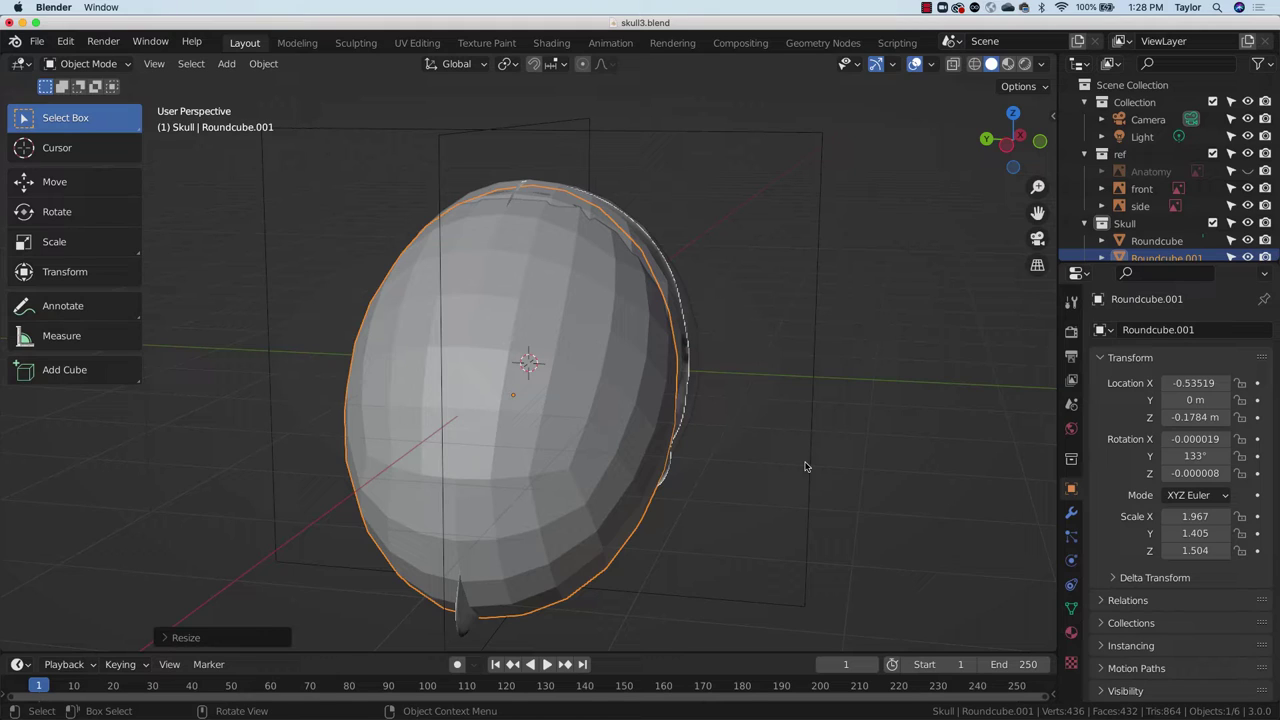
middle_click_drag(784, 388, 718, 431)
left_click(763, 387)
left_click(581, 404)
left_click(700, 369, "shift")
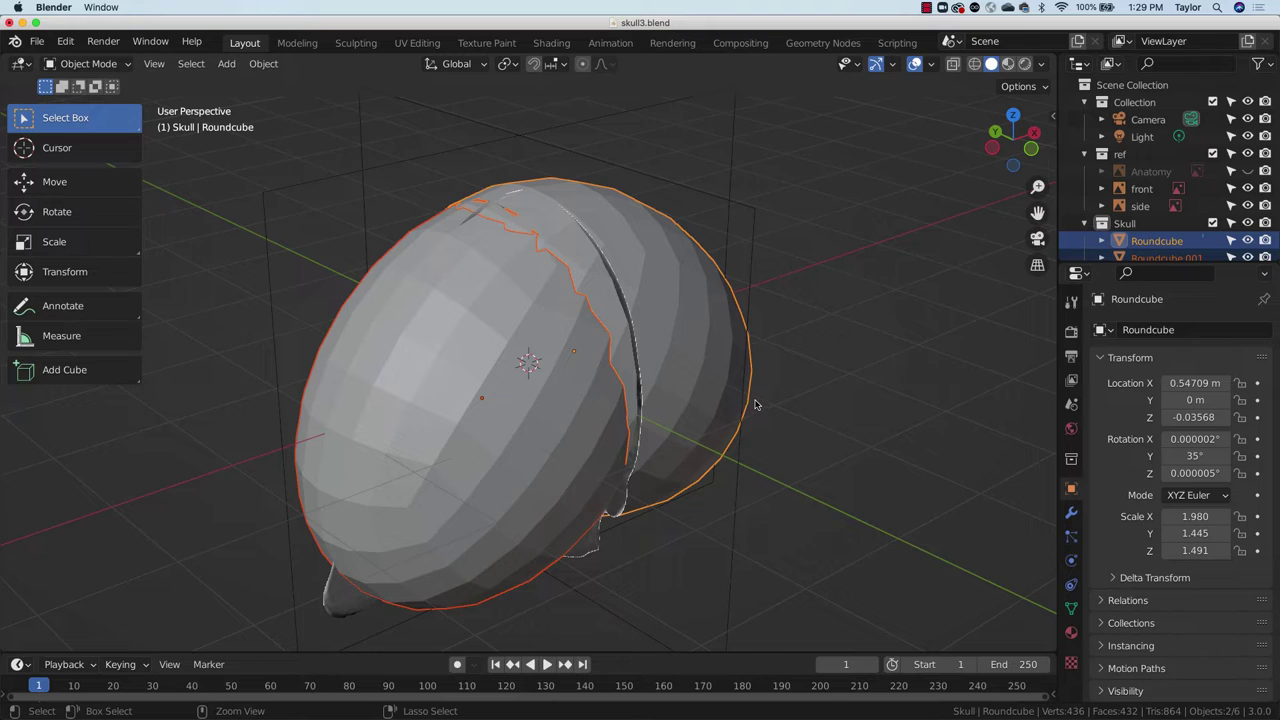
key("ctrl+a")
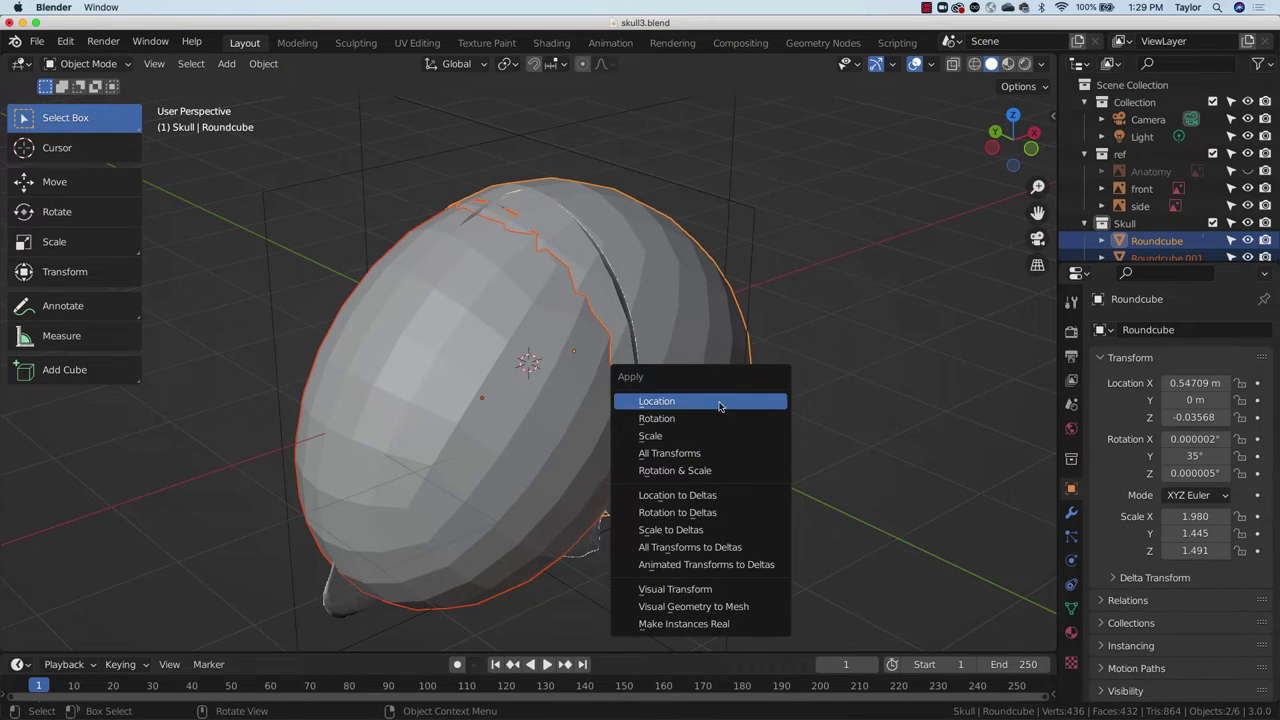
left_click(708, 453)
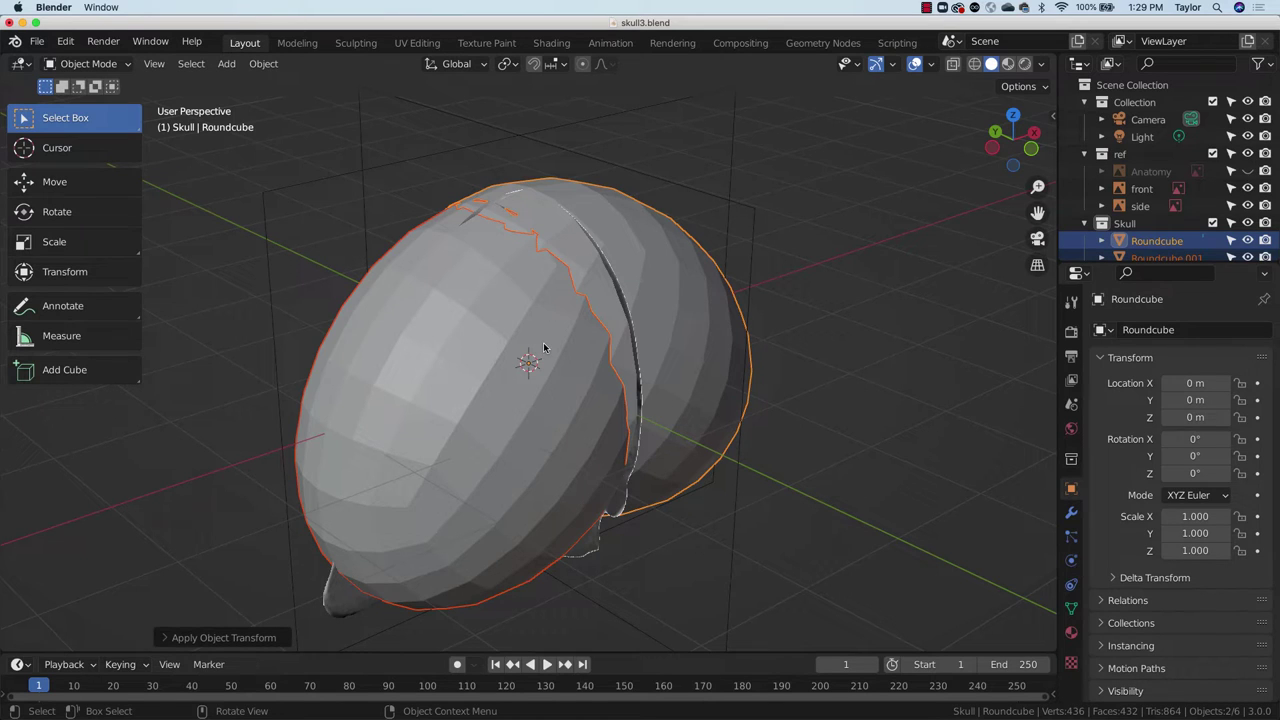
key("ctrl")
key("ctrl+j")
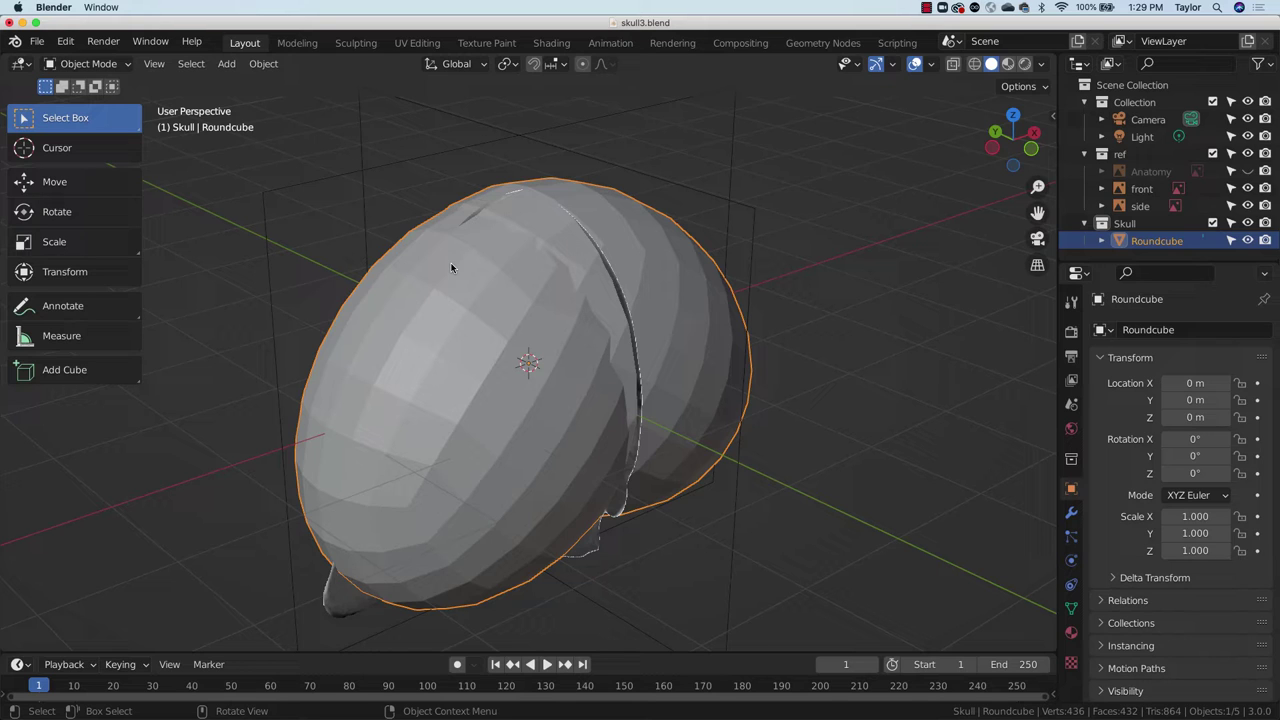
Step: Examine the overlapping geometry of the joined mesh in Edit Mode, using wireframe and solid shading
key("Tab")
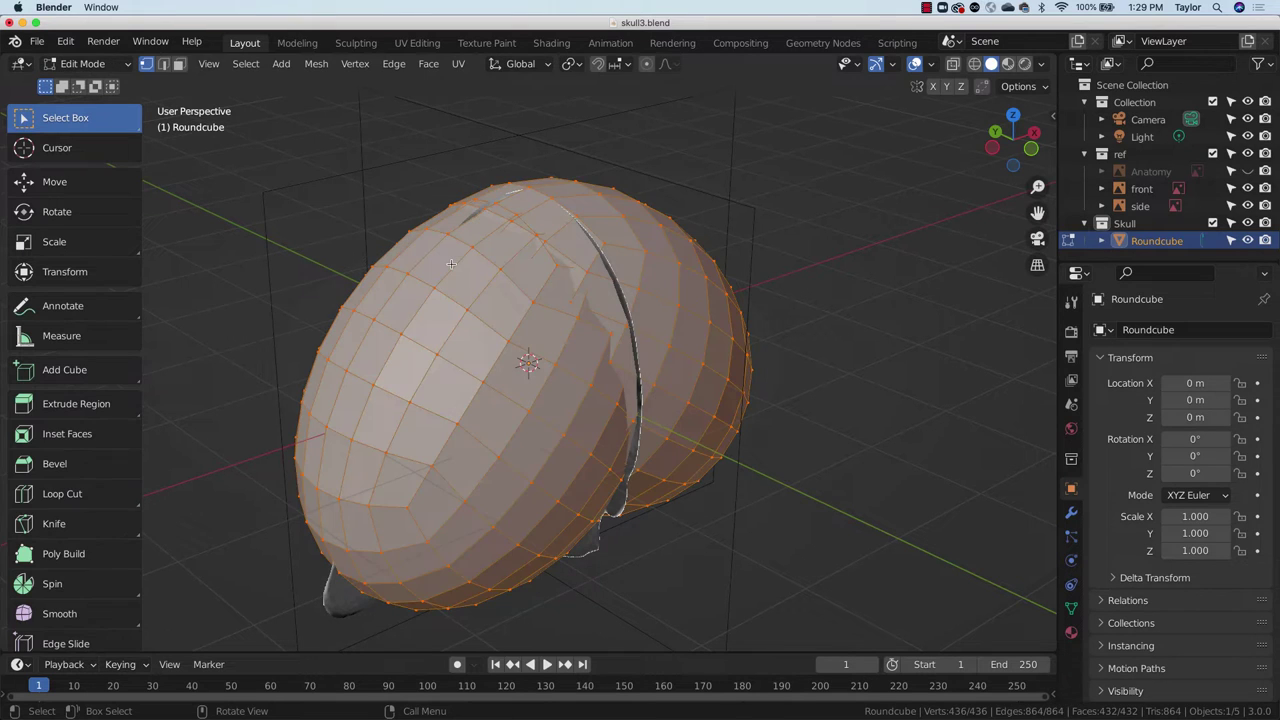
middle_click_drag(697, 421, 612, 394)
left_click(974, 65)
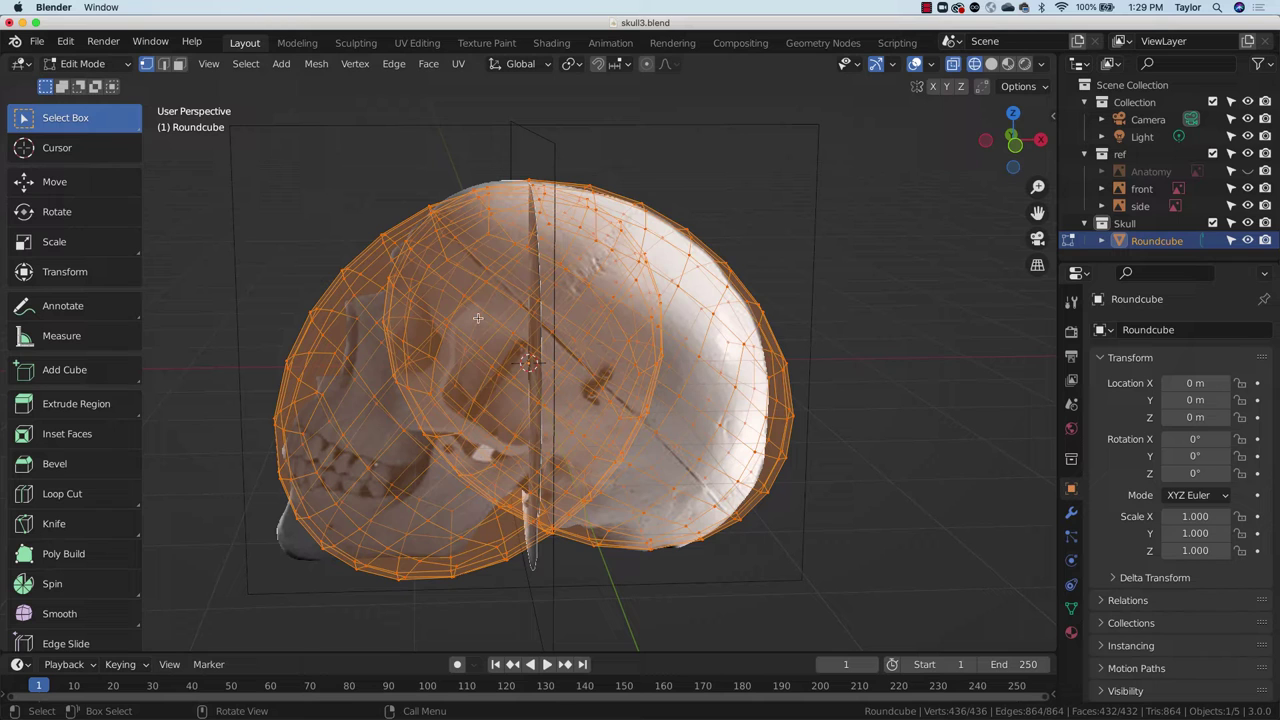
left_click(991, 63)
mouse_move(610, 390)
middle_mouse_down()
mouse_move(665, 371)
mouse_move(745, 391)
middle_mouse_up()
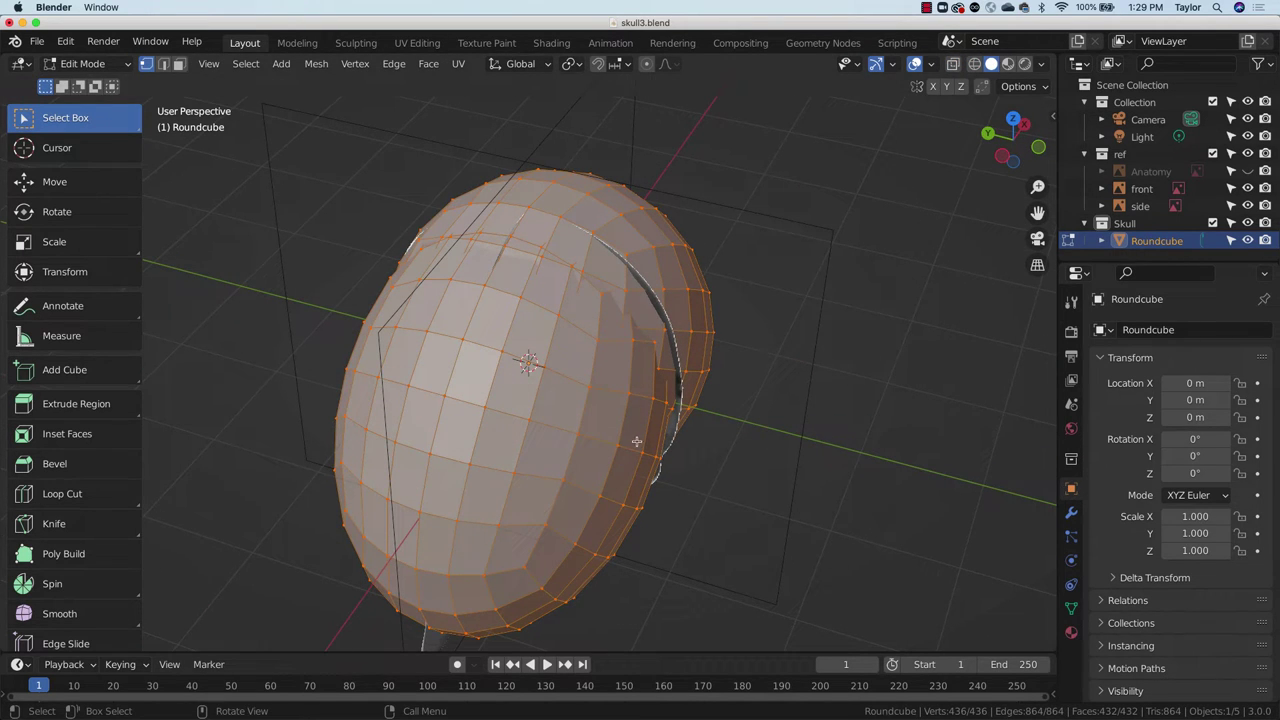
key("Tab")
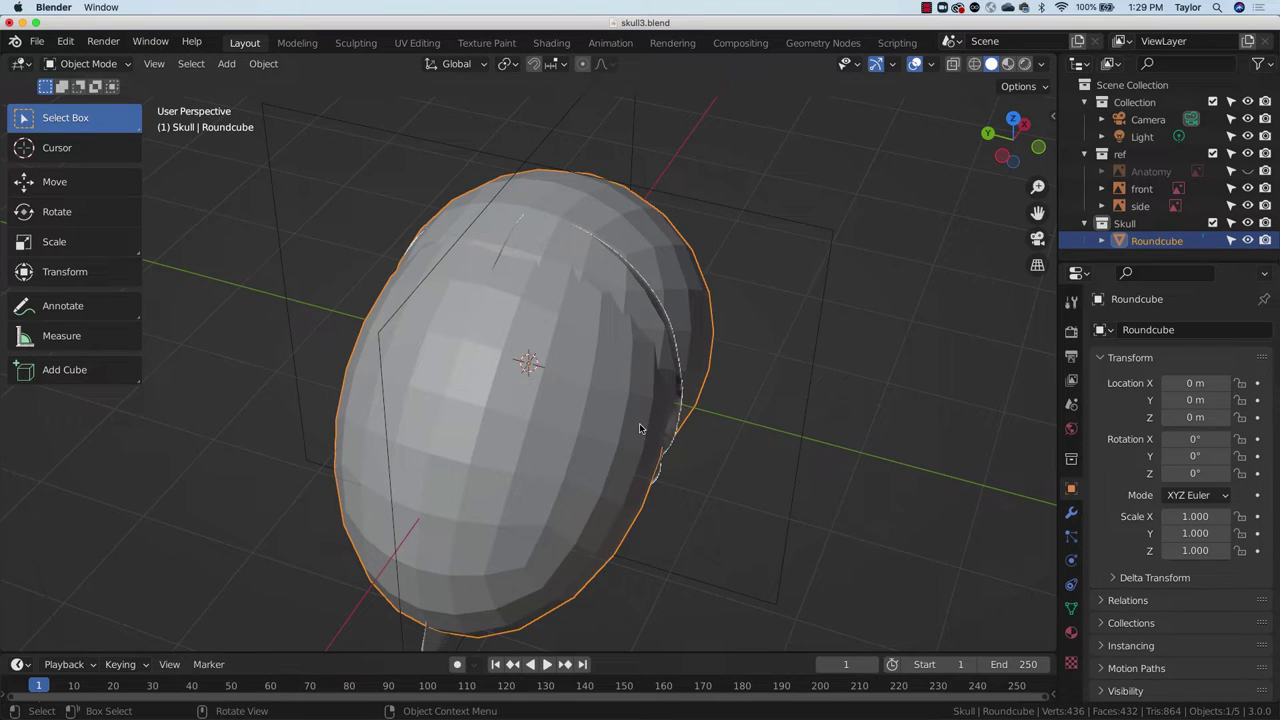
key("Tab")
key("Tab")
Step: Put the joined skull mesh into Sculpt Mode and turn it to show where the two forms meet
left_click(118, 64)
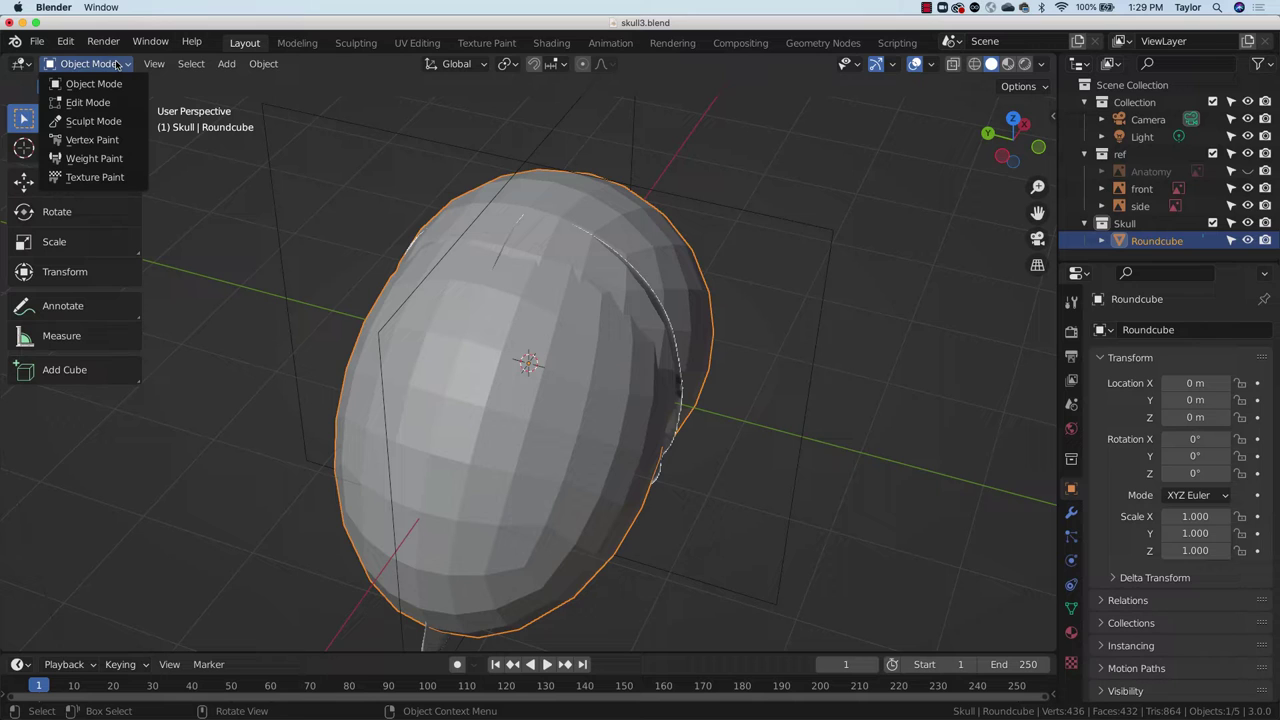
left_click(93, 121)
middle_click_drag(700, 450, 663, 429)
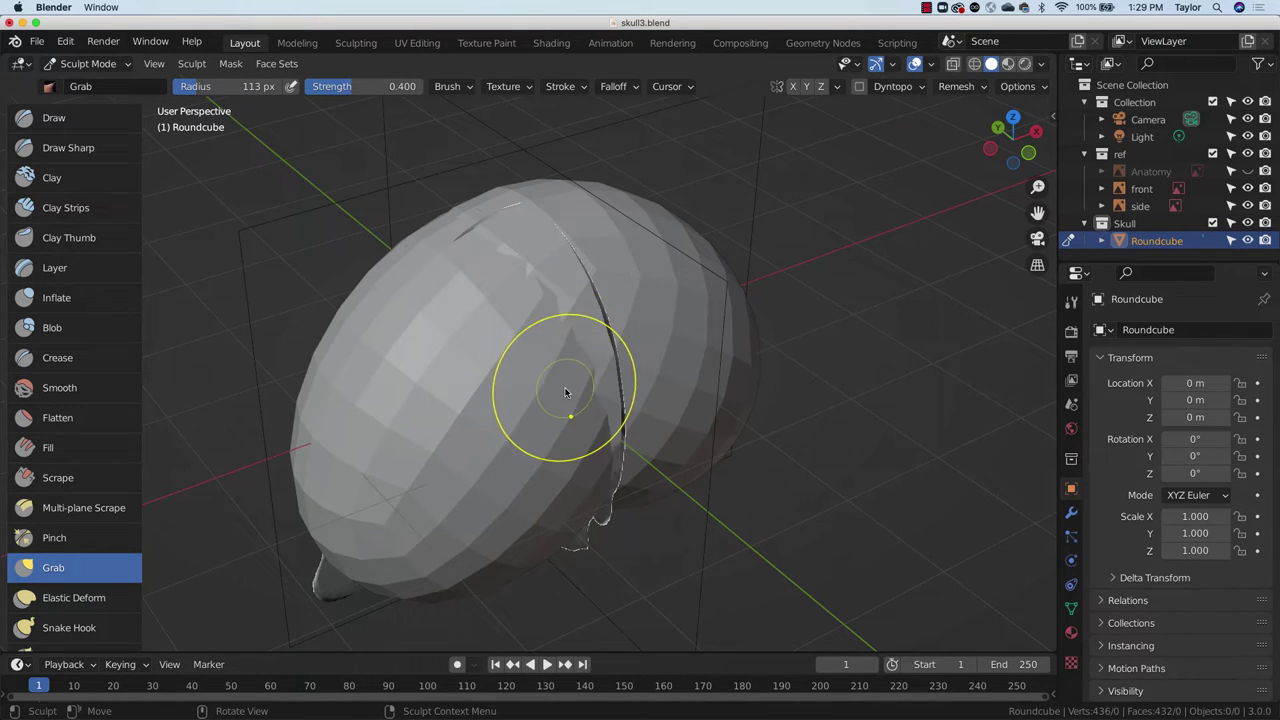
Step: Check the current remesh voxel size and sample a new one from the face surface of the joined skull
key("r")
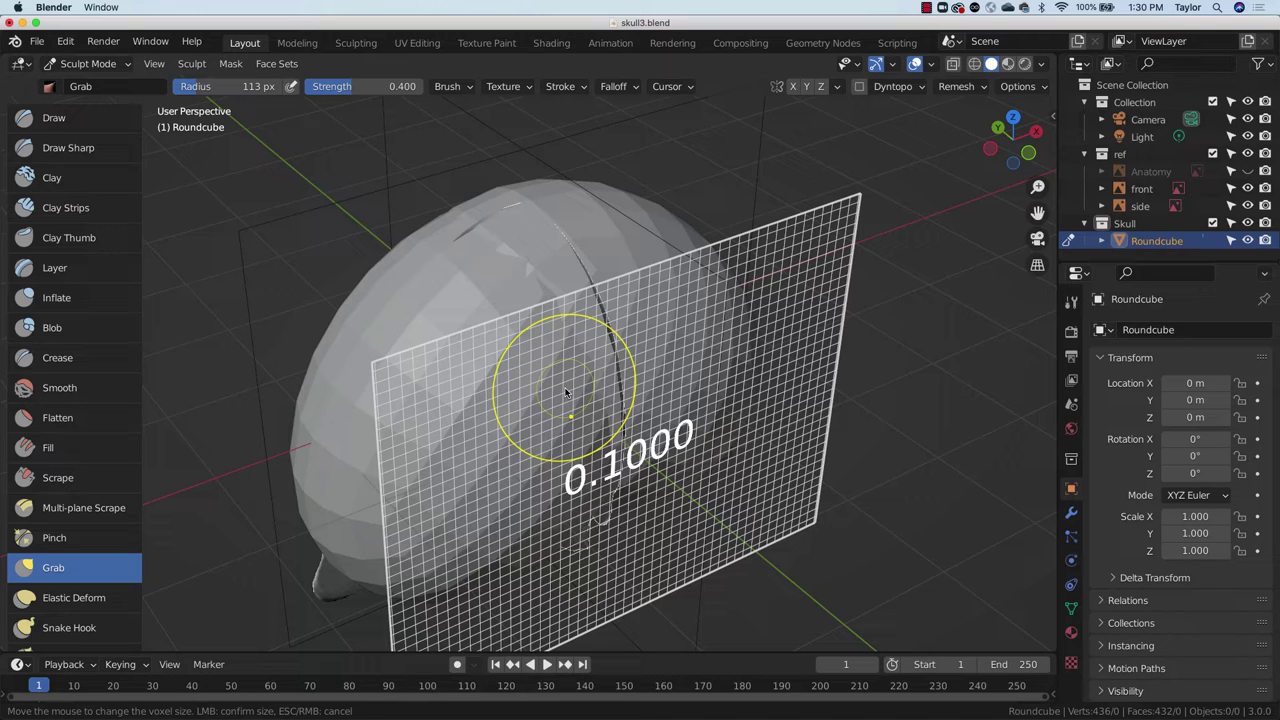
left_click(566, 392)
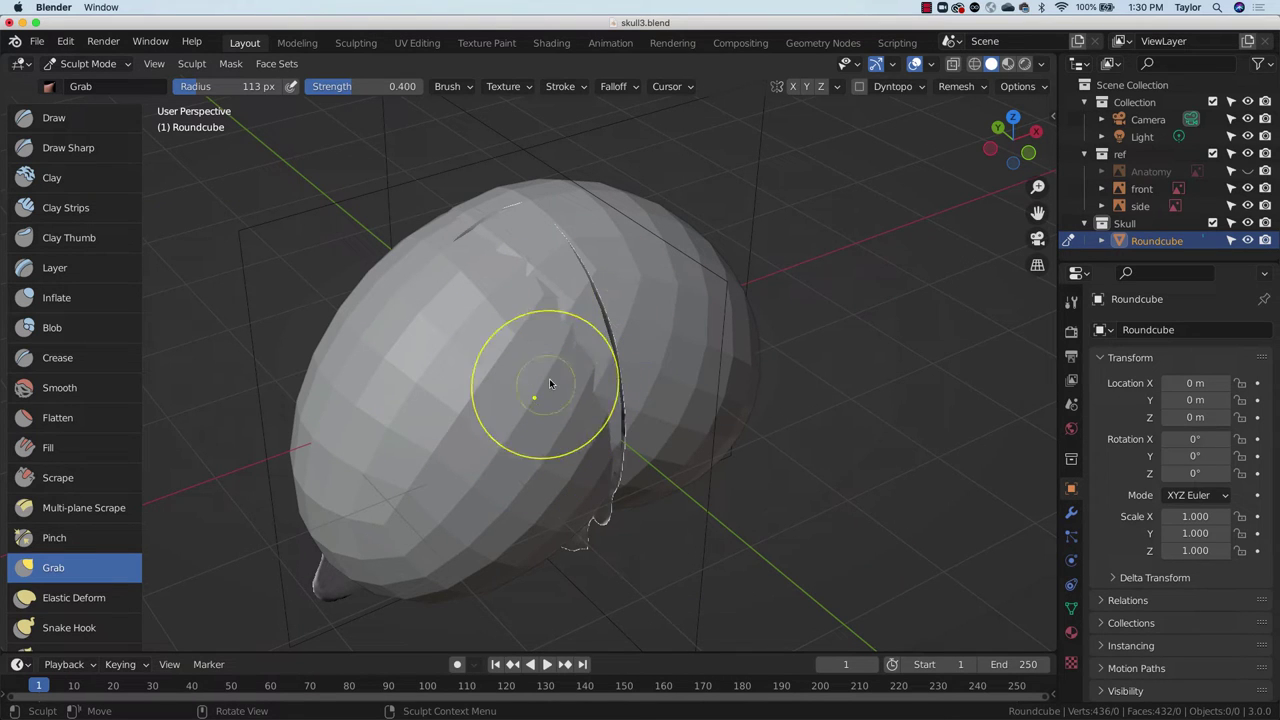
left_click(957, 87)
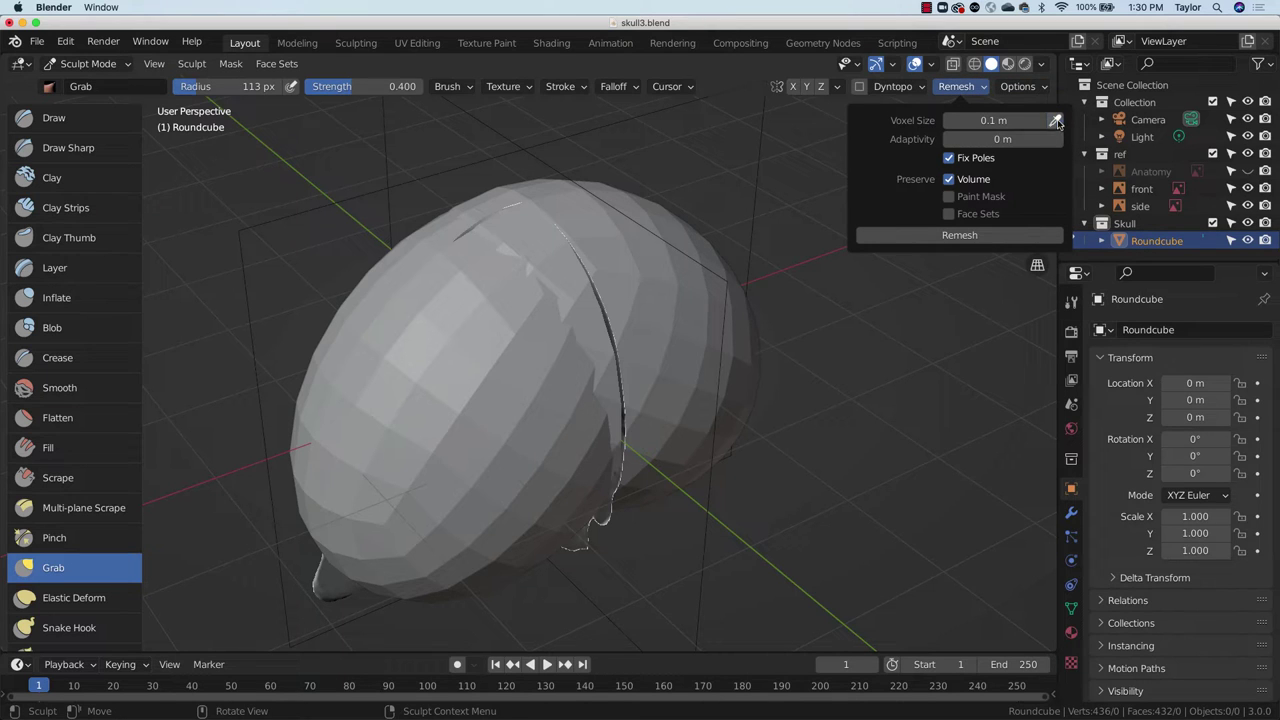
left_click(515, 376)
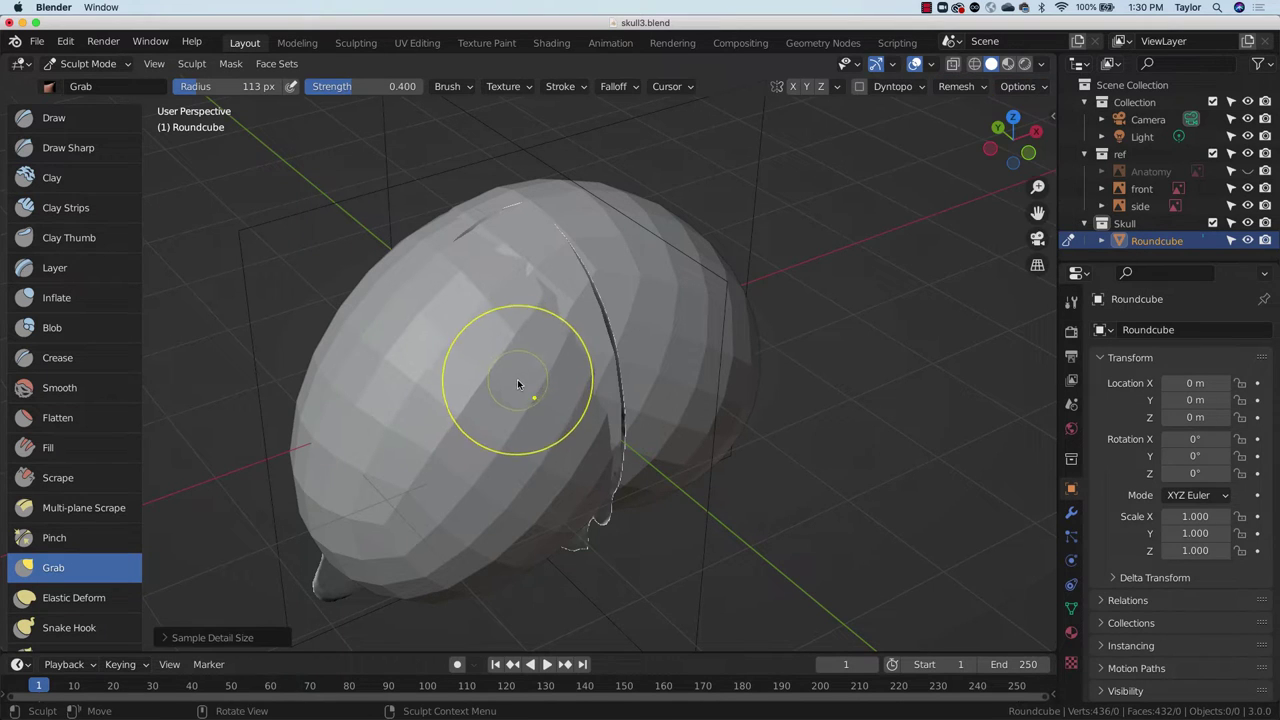
left_click(965, 88)
left_click(972, 90)
left_click(968, 90)
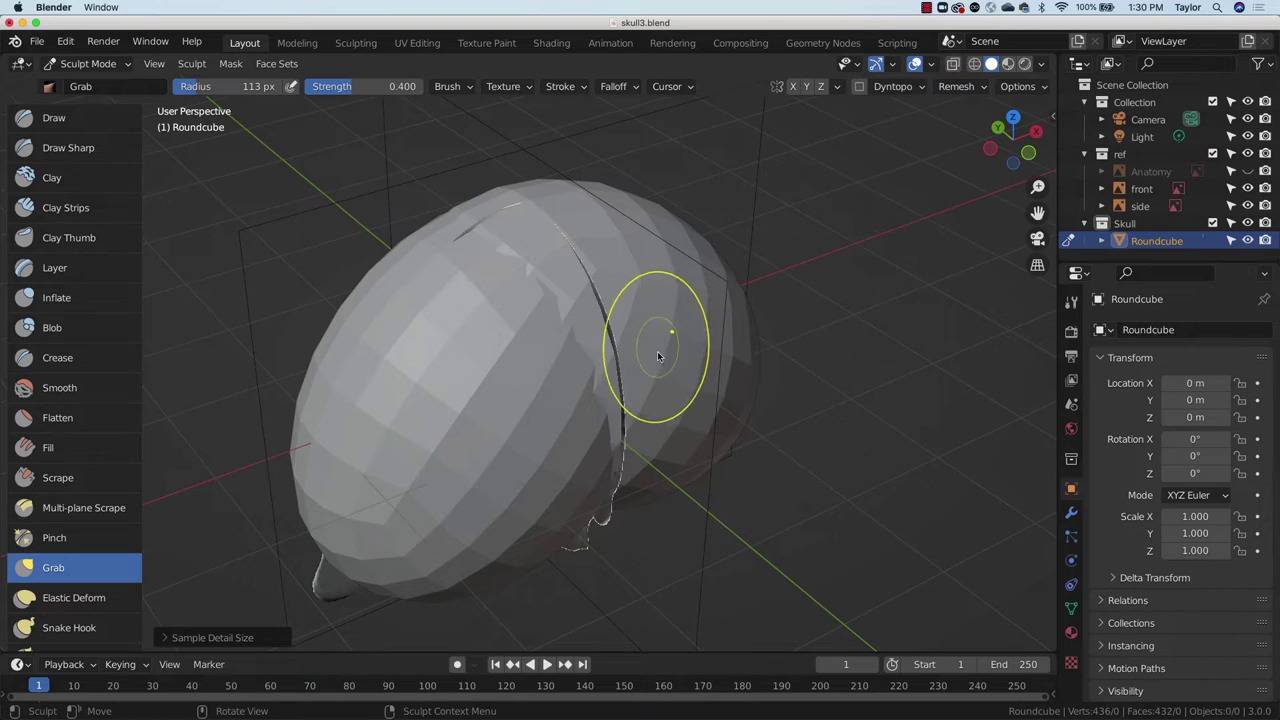
Step: Set the voxel size to about 0.2 m and voxel-remesh the joined skull
key("shift+r")
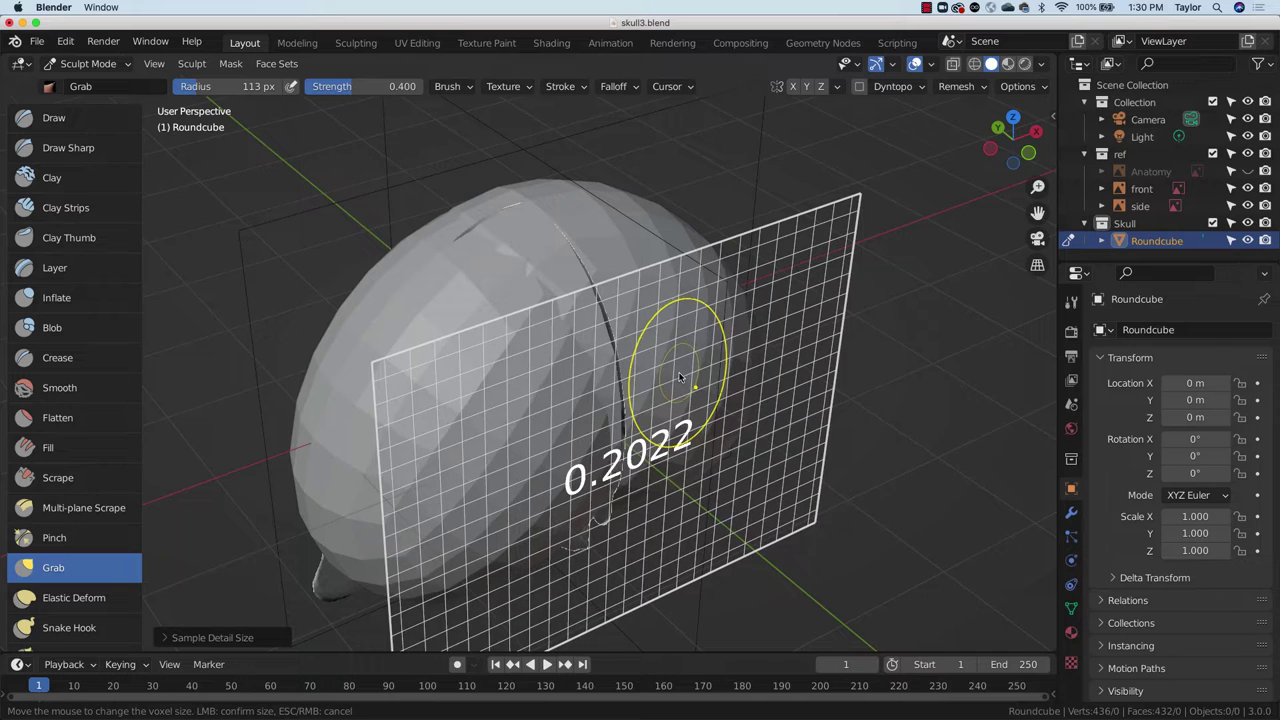
left_click(680, 376)
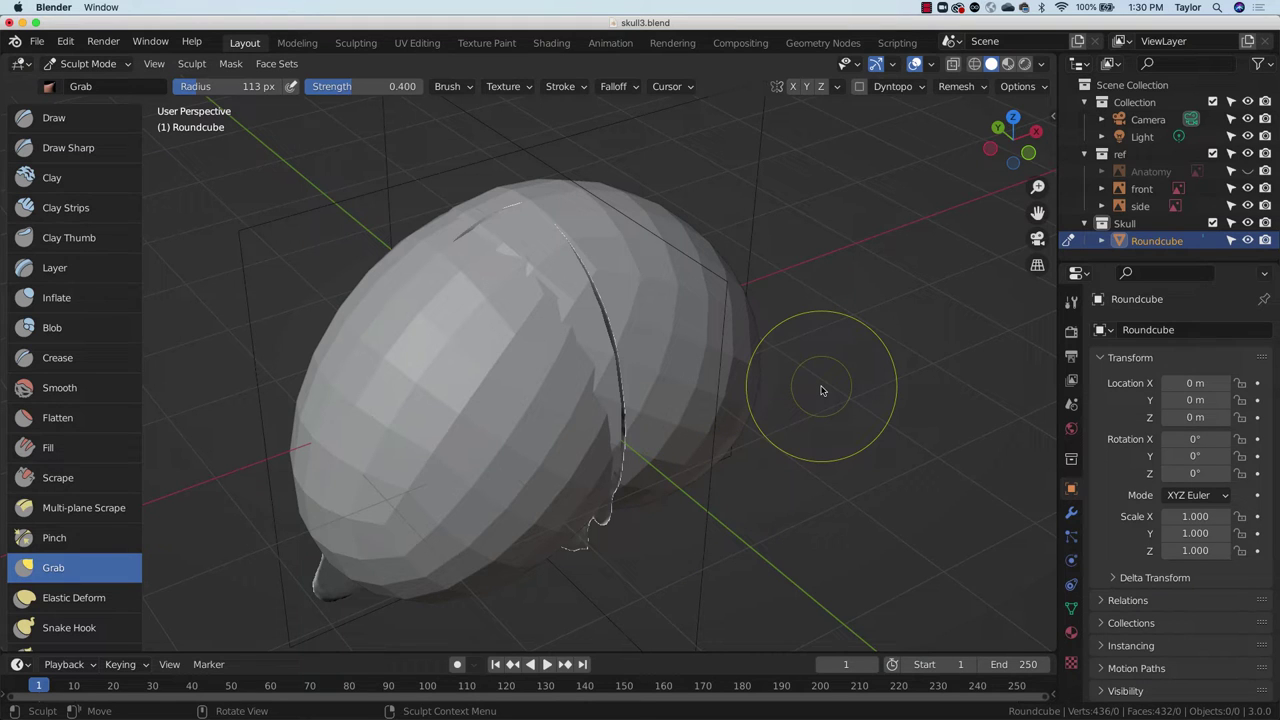
key("ctrl+r")
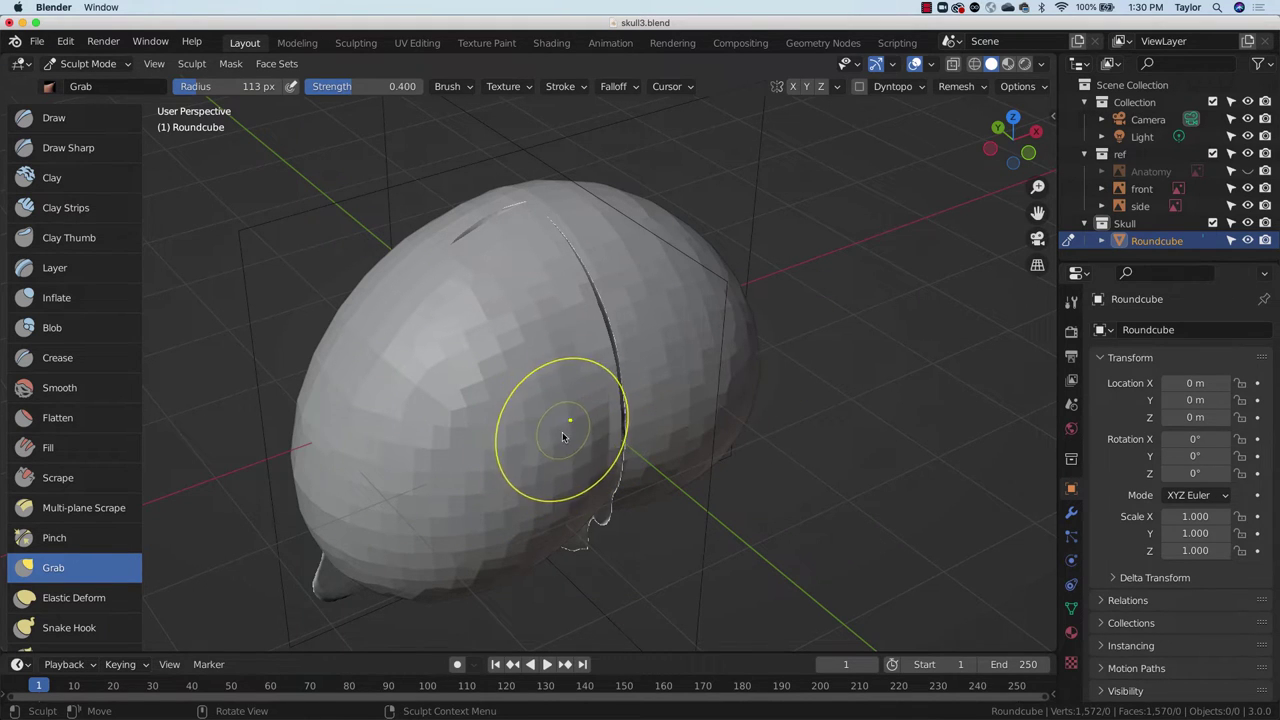
Step: Examine the remeshed skull's topology in wireframe and solid shading
left_click(975, 64)
mouse_move(777, 357)
middle_mouse_down()
mouse_move(640, 330)
mouse_move(538, 281)
mouse_move(587, 340)
middle_mouse_up()
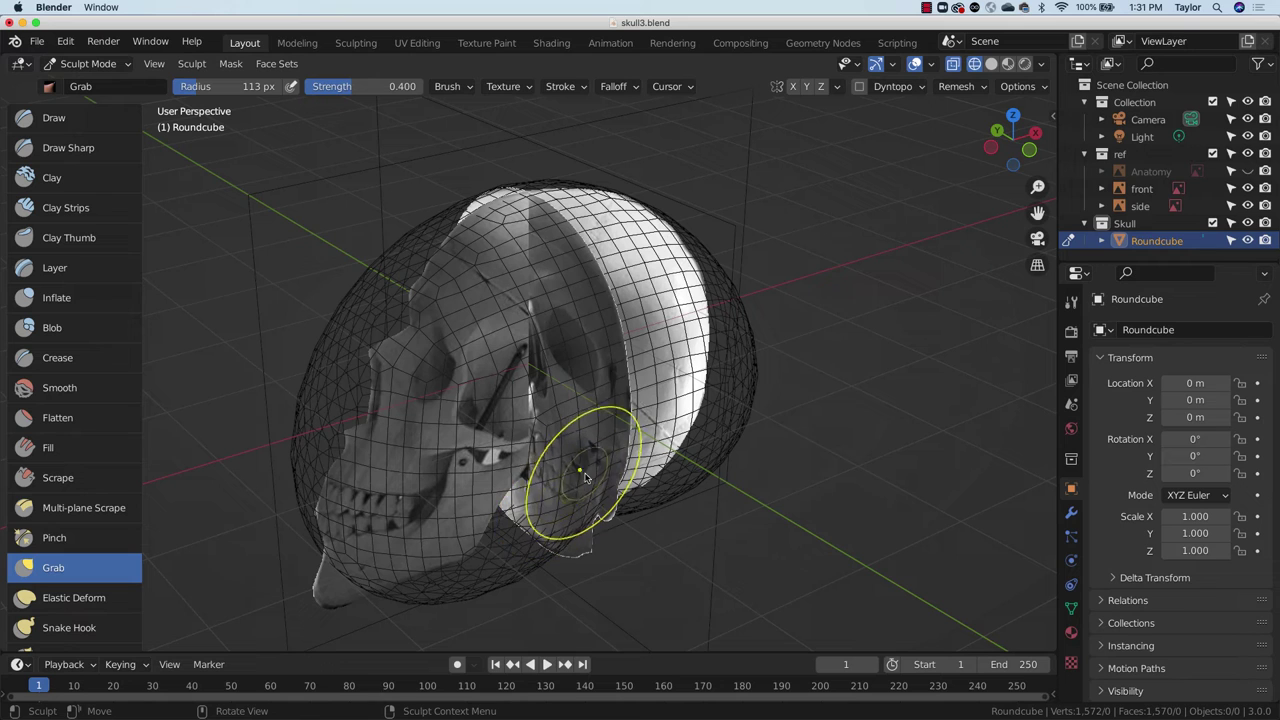
left_click(991, 64)
mouse_move(737, 294)
middle_mouse_down()
mouse_move(760, 423)
mouse_move(723, 397)
mouse_move(751, 377)
mouse_move(654, 348)
mouse_move(948, 104)
middle_mouse_up()
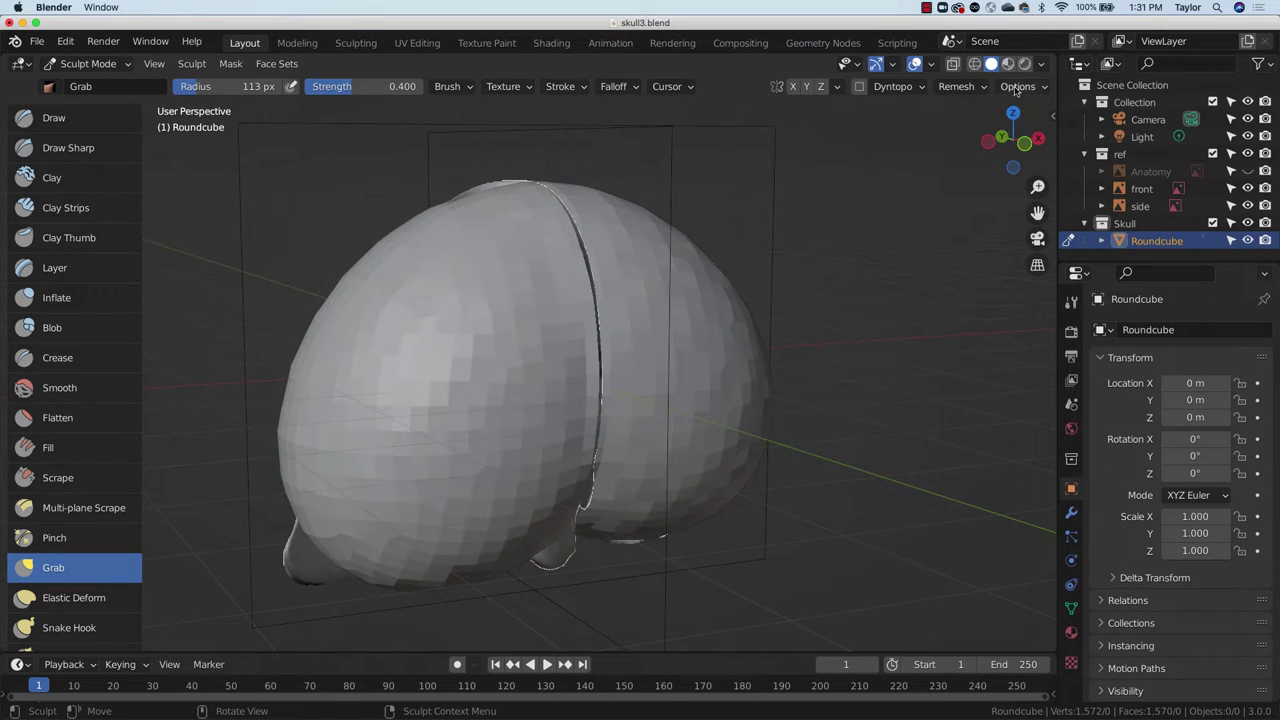
Step: Enlarge the Grab brush radius to 195 px and show the skull as wireframe in the front orthographic view
left_click(1024, 143)
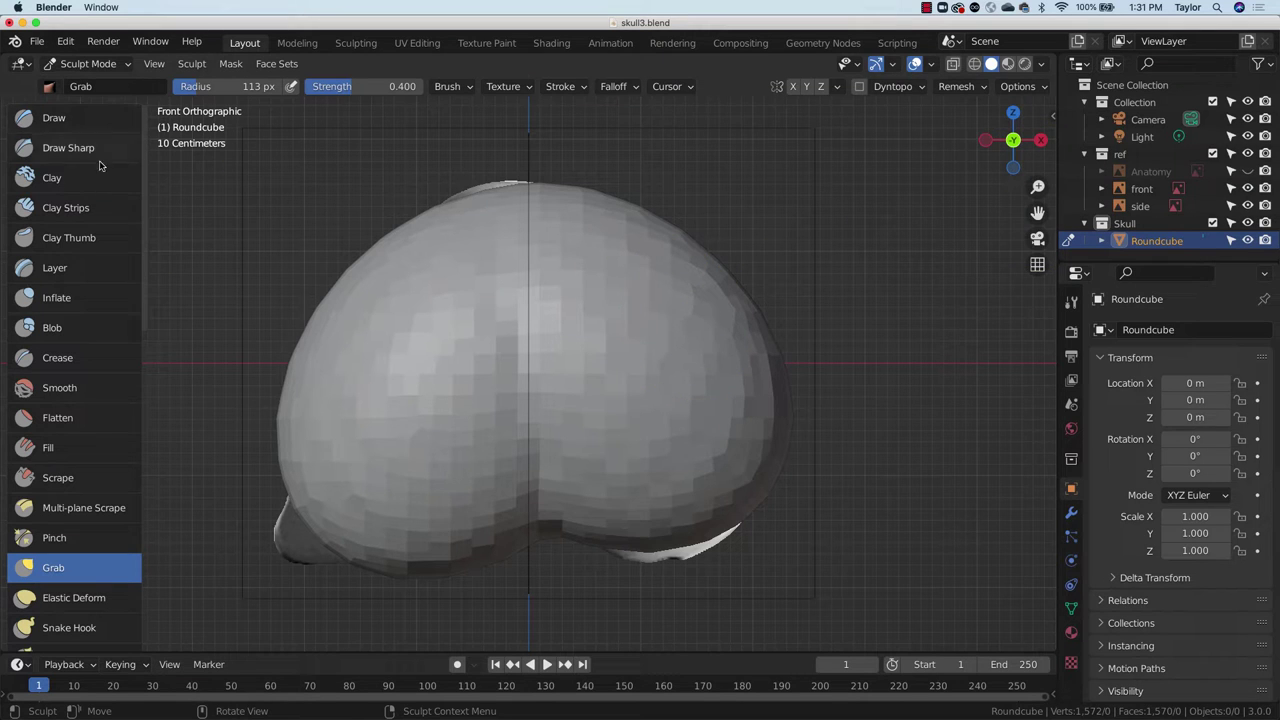
scroll(127, 392, "down", 8)
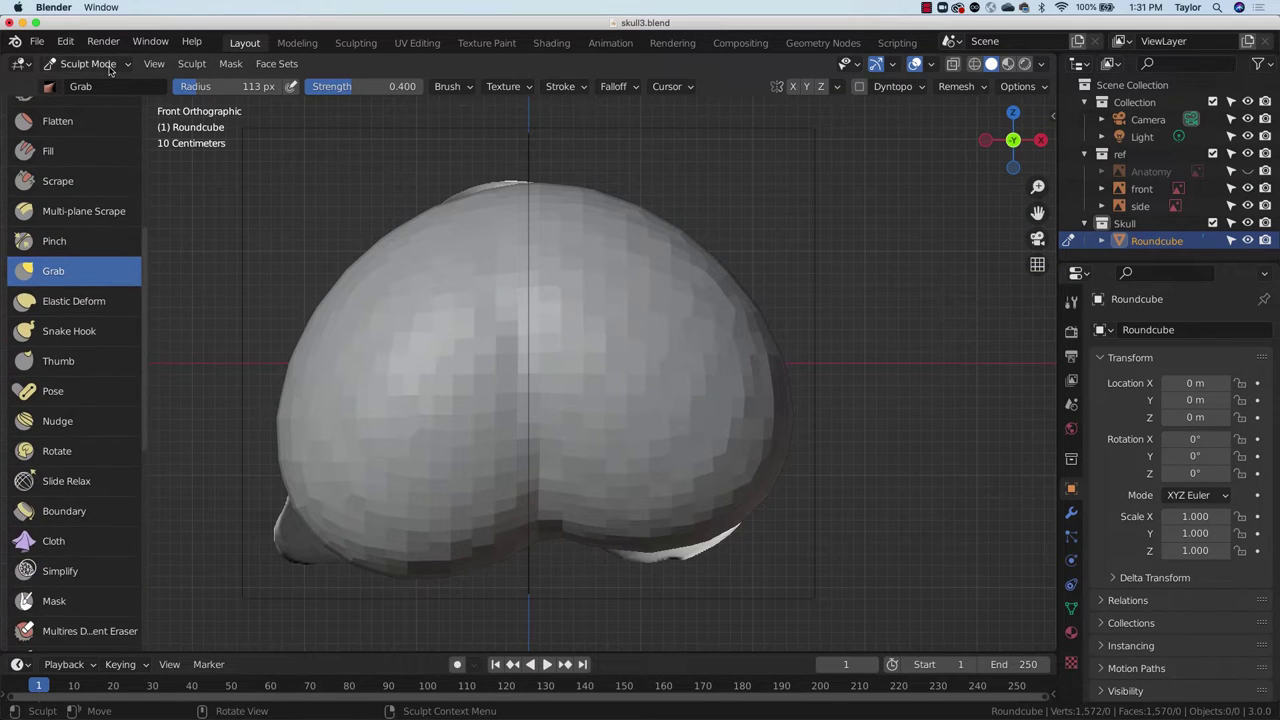
scroll(96, 305, "up", 8)
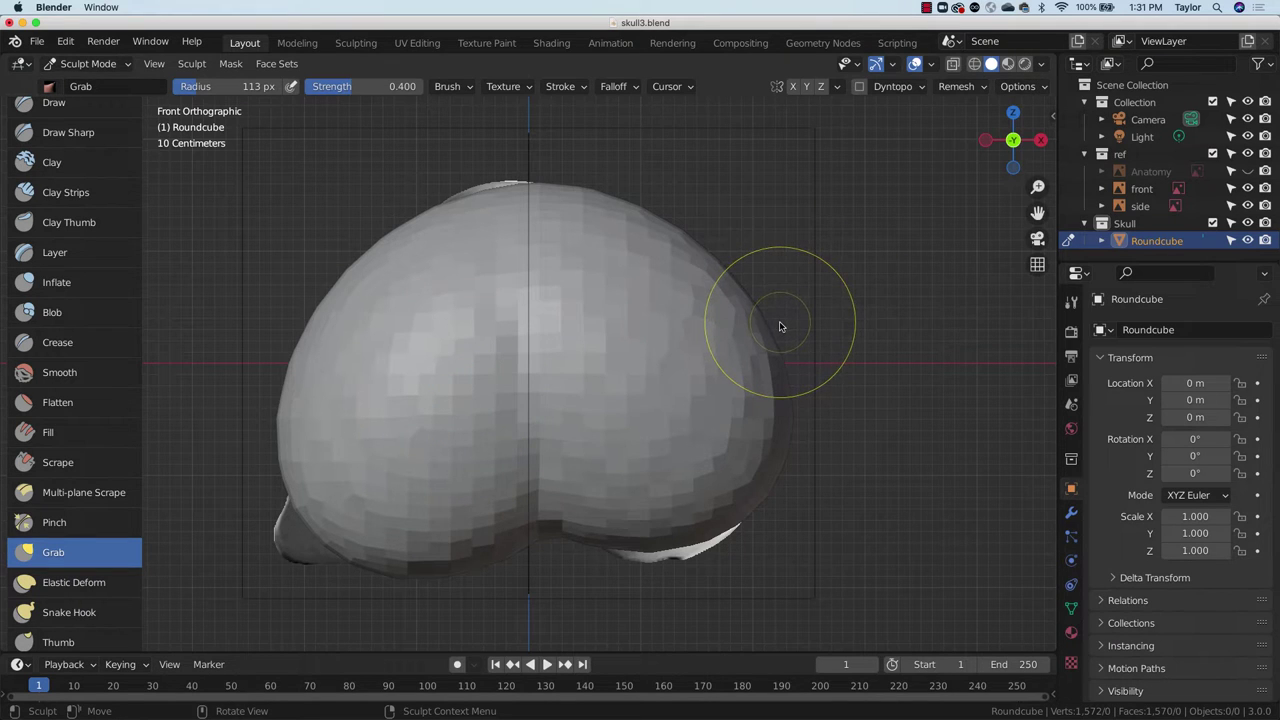
key("f")
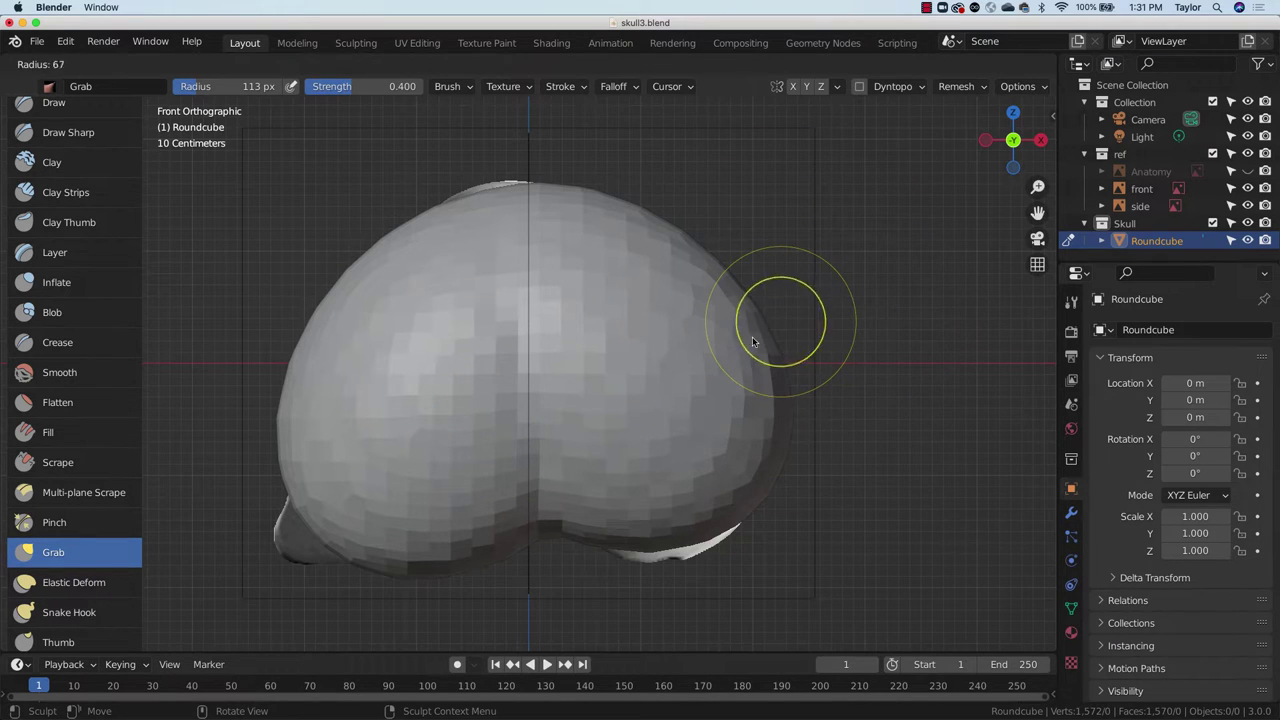
left_click(836, 320)
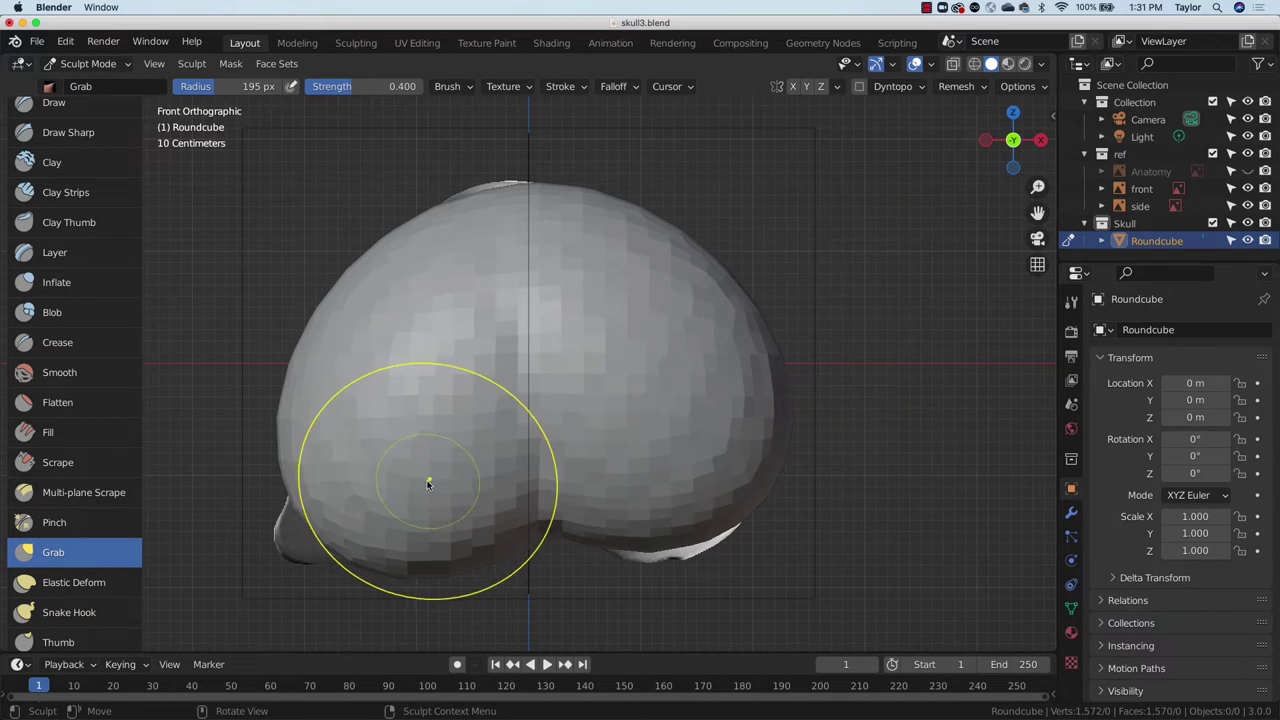
left_click(975, 64)
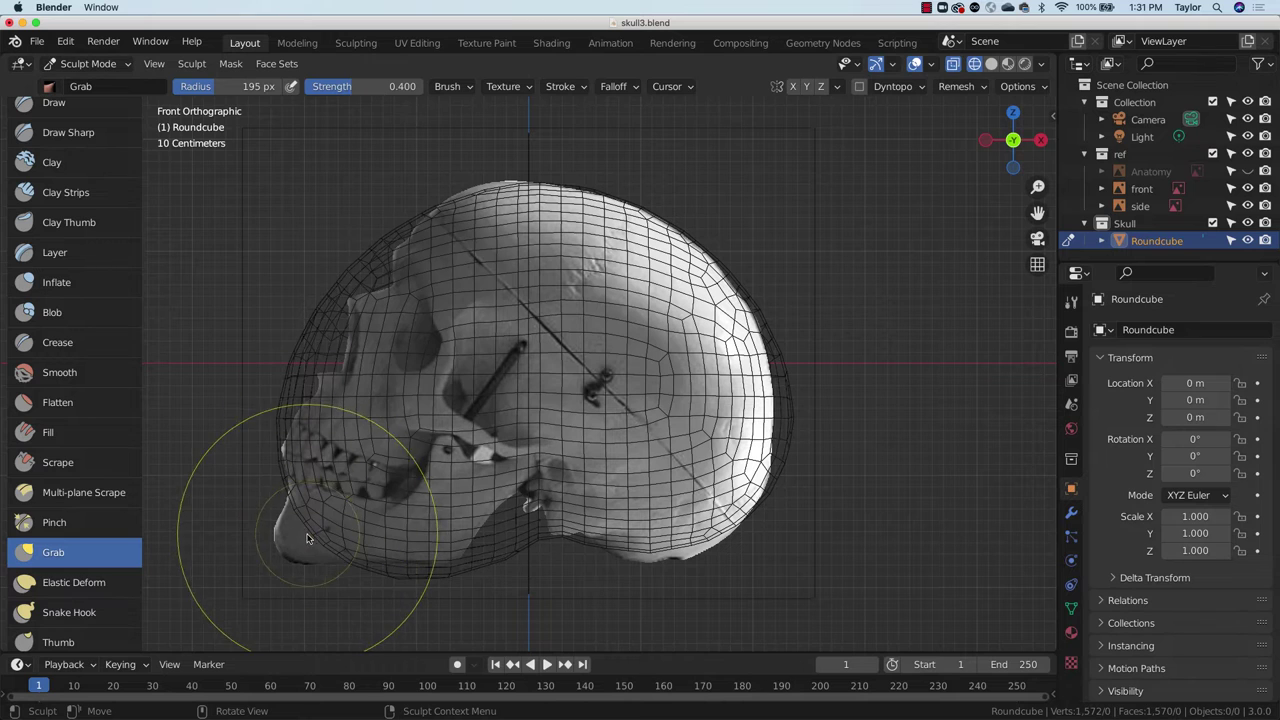
Step: Try to fit the chin, skull base, back of the cranium and face to the side reference with the Grab brush
left_click_drag(314, 529, 267, 563)
mouse_move(371, 545)
left_mouse_down()
mouse_move(400, 400)
mouse_move(414, 528)
mouse_move(457, 386)
mouse_move(390, 584)
mouse_move(386, 543)
left_mouse_up()
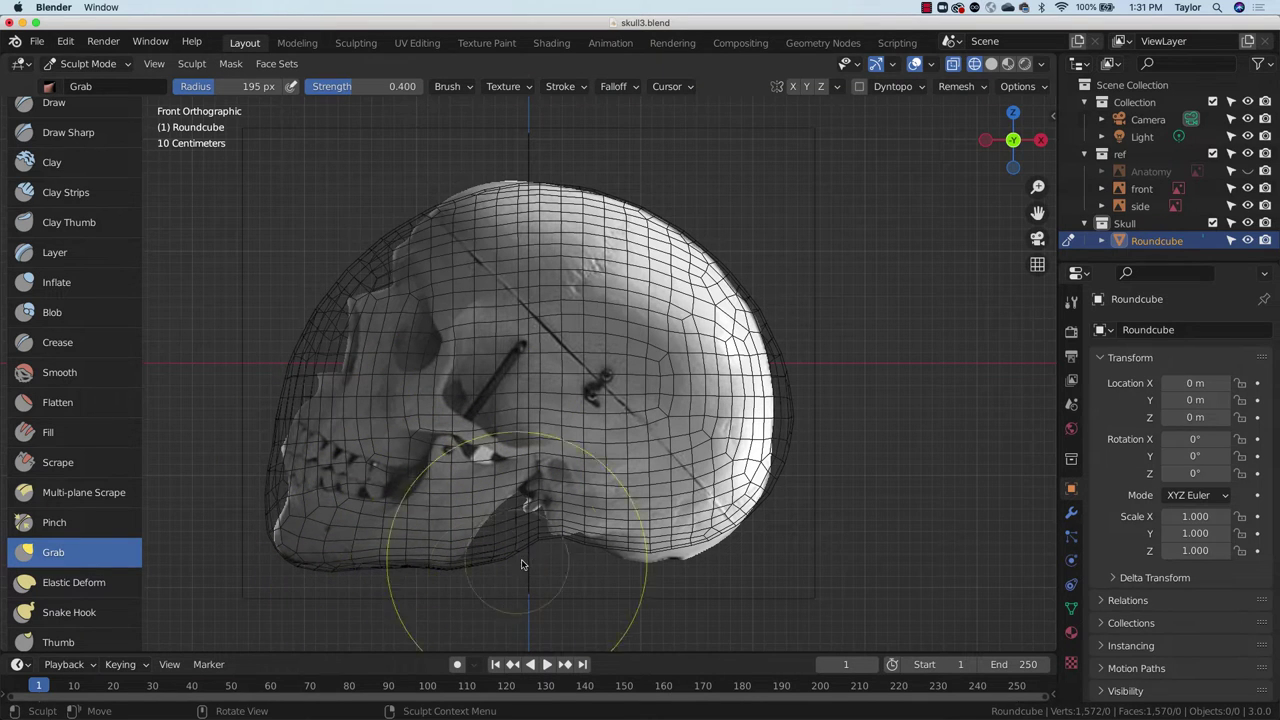
left_click_drag(543, 537, 530, 511)
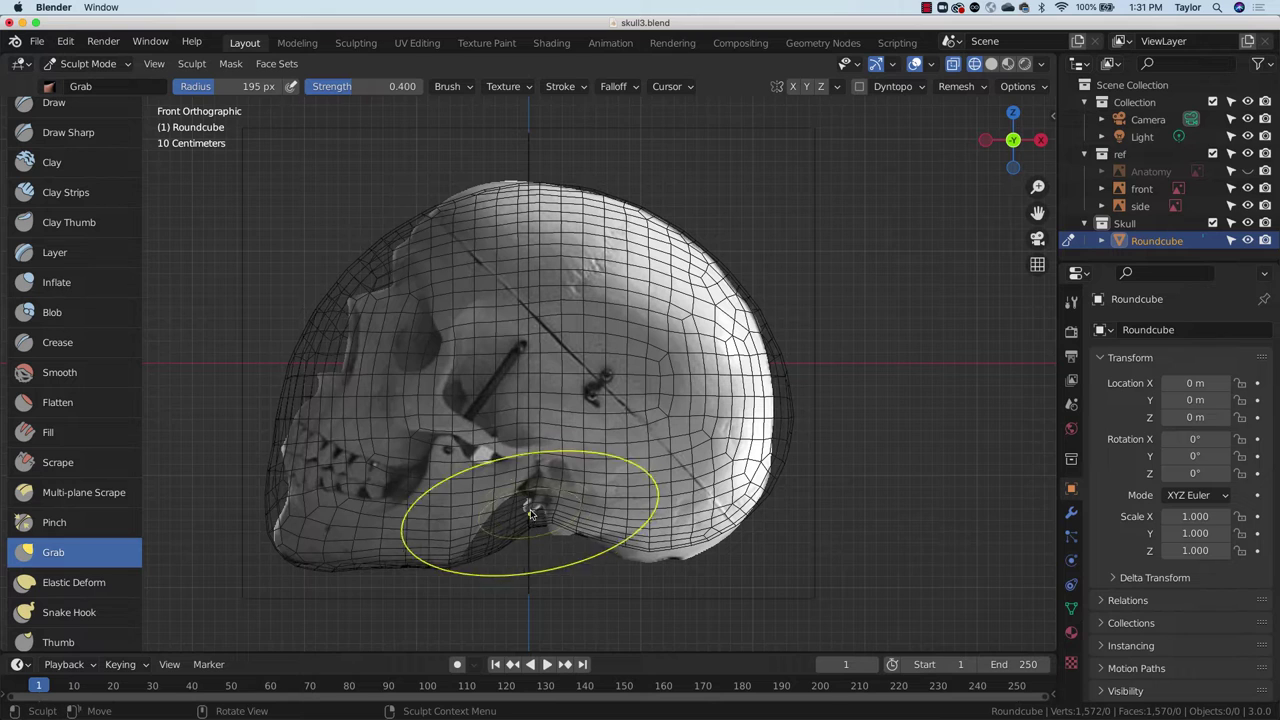
left_click_drag(617, 546, 614, 568)
mouse_move(675, 540)
left_mouse_down()
mouse_move(687, 556)
mouse_move(736, 532)
left_mouse_up()
left_click_drag(791, 463, 776, 457)
left_click_drag(792, 423, 764, 359)
left_click_drag(754, 298, 741, 288)
left_click_drag(300, 329, 318, 350)
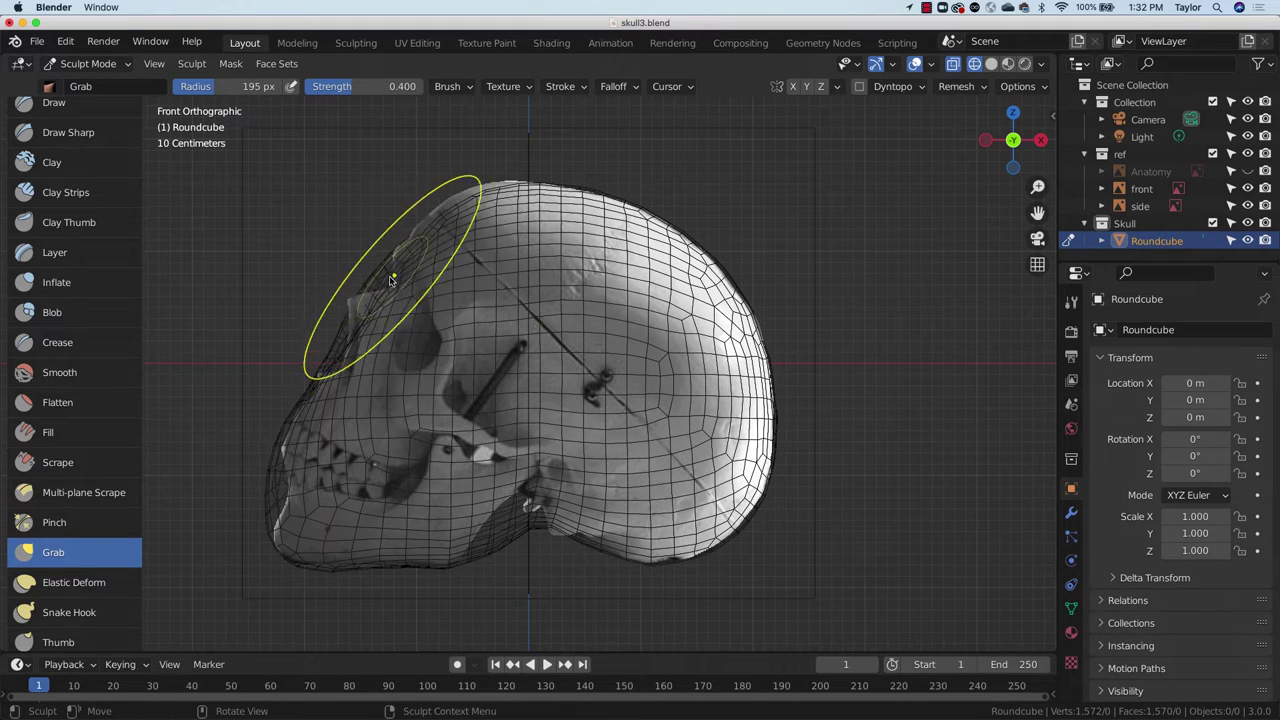
mouse_move(403, 280)
middle_mouse_down()
mouse_move(677, 421)
mouse_move(650, 415)
middle_mouse_up()
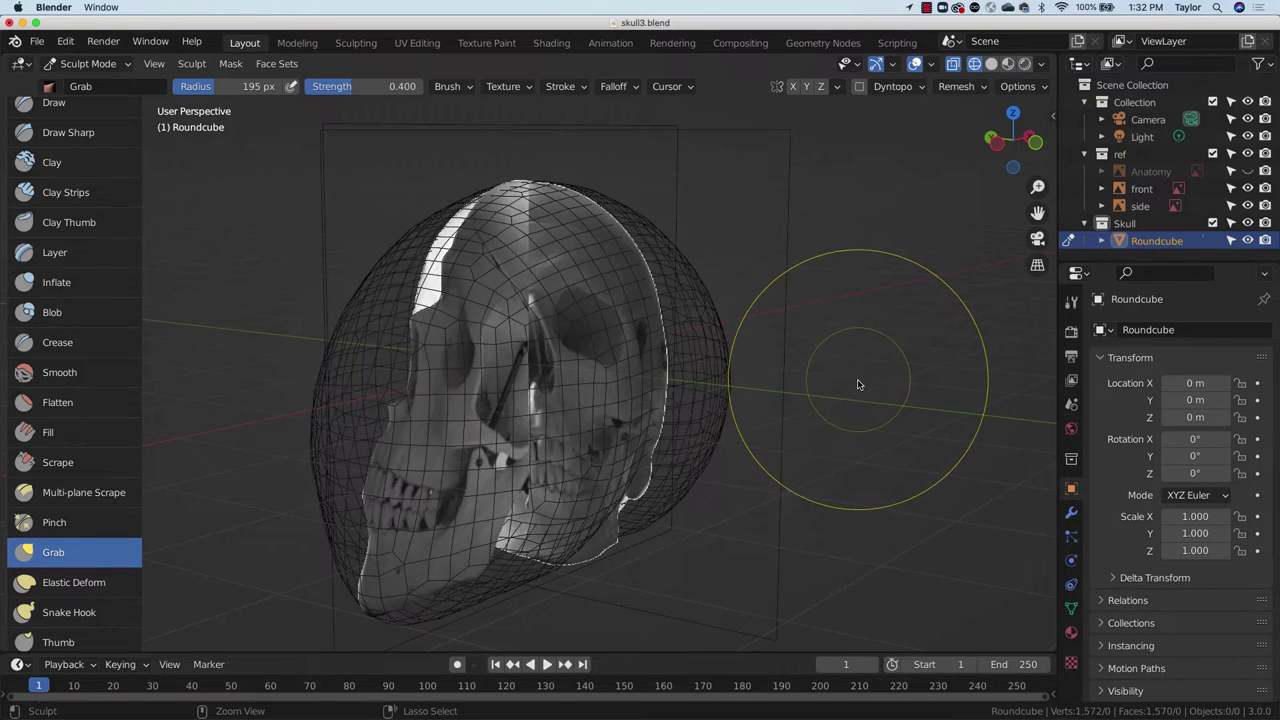
left_click(990, 64)
mouse_move(835, 361)
middle_mouse_down()
mouse_move(783, 426)
mouse_move(709, 375)
middle_mouse_up()
Step: Undo all Grab strokes made on the remeshed skull
key("ctrl+z")
key("ctrl+z")
key("ctrl+z")
key("ctrl+z")
key("ctrl+z")
key("ctrl+z")
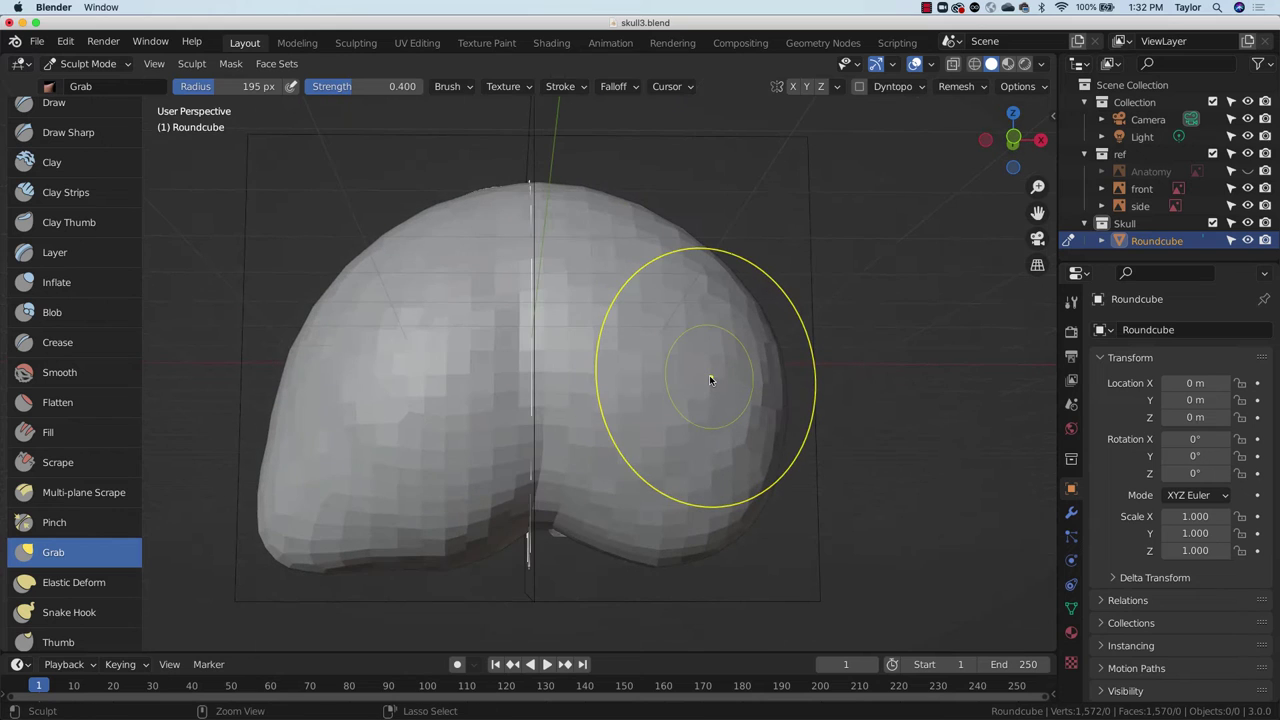
key("ctrl+z")
key("ctrl+z")
key("ctrl+z")
key("ctrl+z")
key("ctrl+z")
key("ctrl+z")
key("ctrl+z")
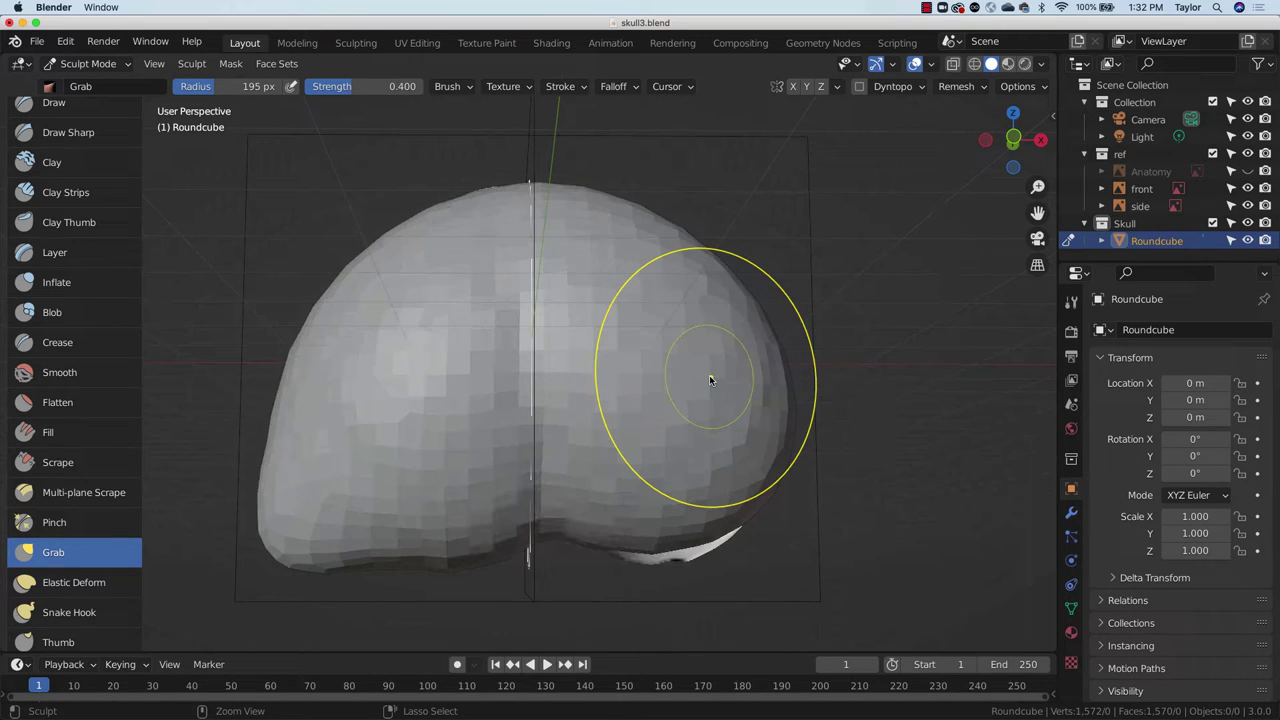
key("super+shift+z")
Step: Enable sculpt mirroring across the Y axis and show the skull as wireframe in the front orthographic view
mouse_move(751, 401)
middle_mouse_down()
mouse_move(775, 400)
mouse_move(752, 440)
middle_mouse_up()
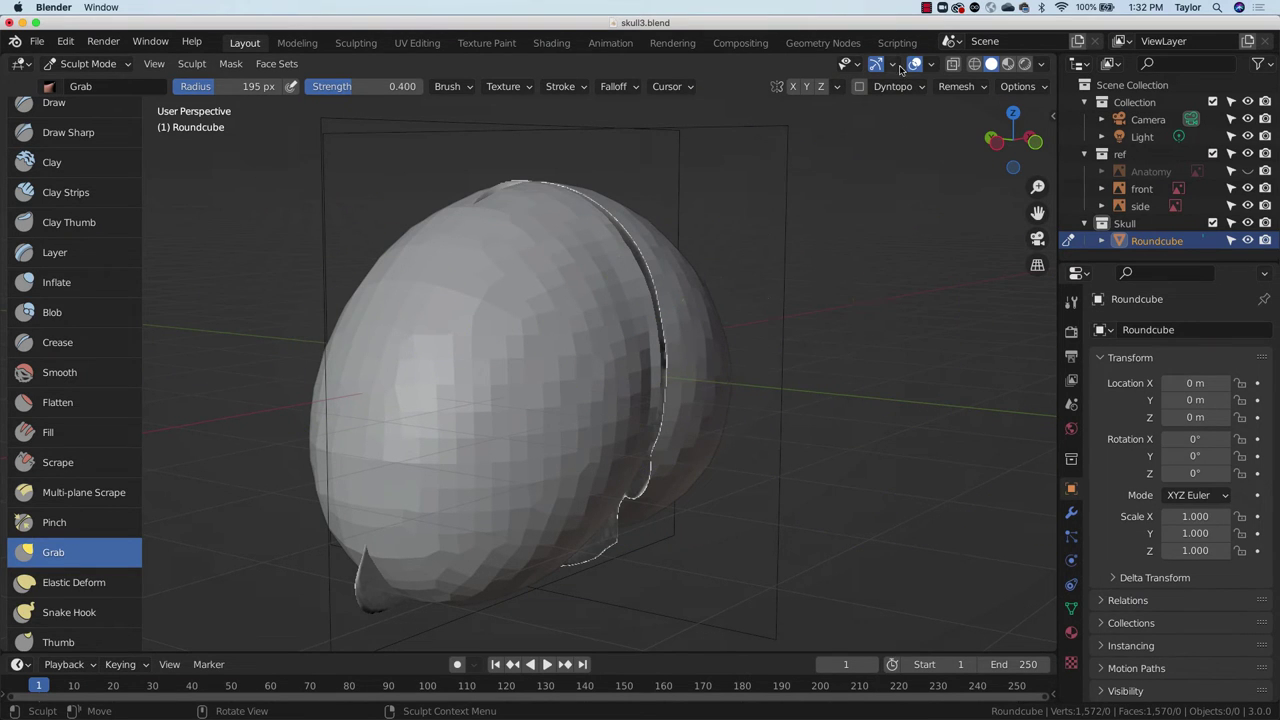
mouse_move(826, 360)
middle_mouse_down()
mouse_move(749, 380)
mouse_move(820, 385)
middle_mouse_up()
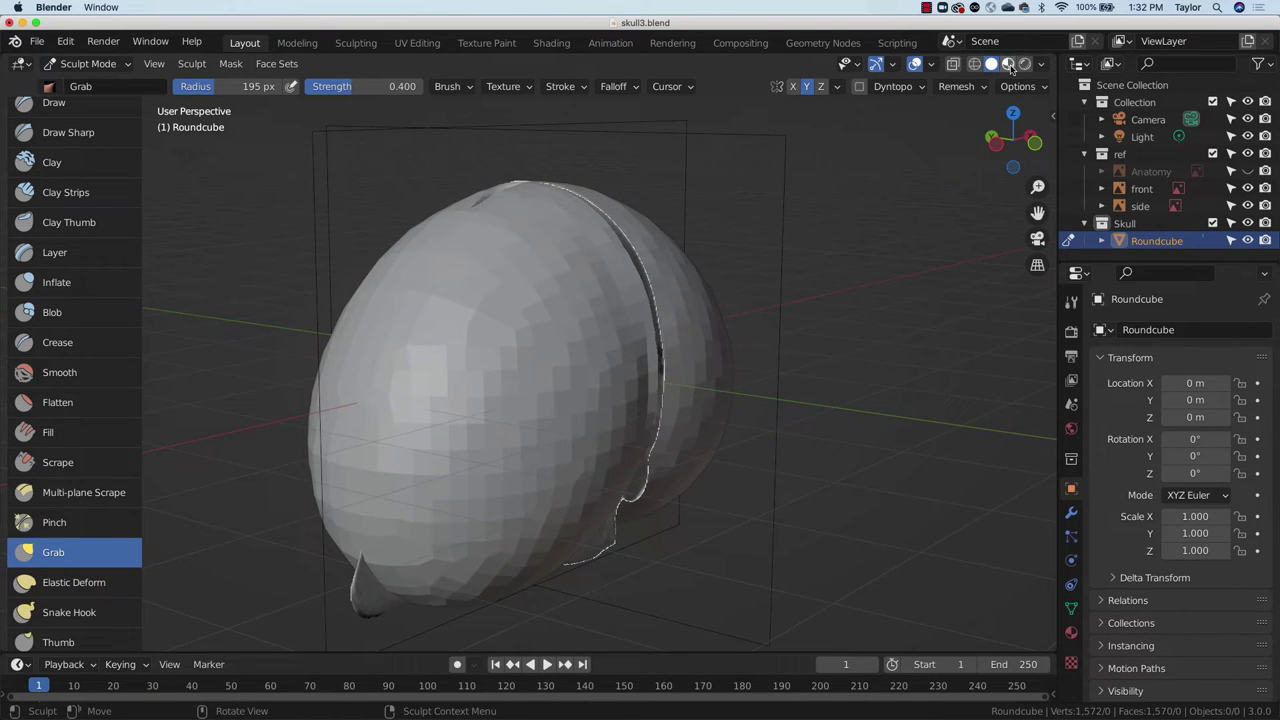
left_click(1010, 64)
left_click(991, 63)
left_click(992, 138)
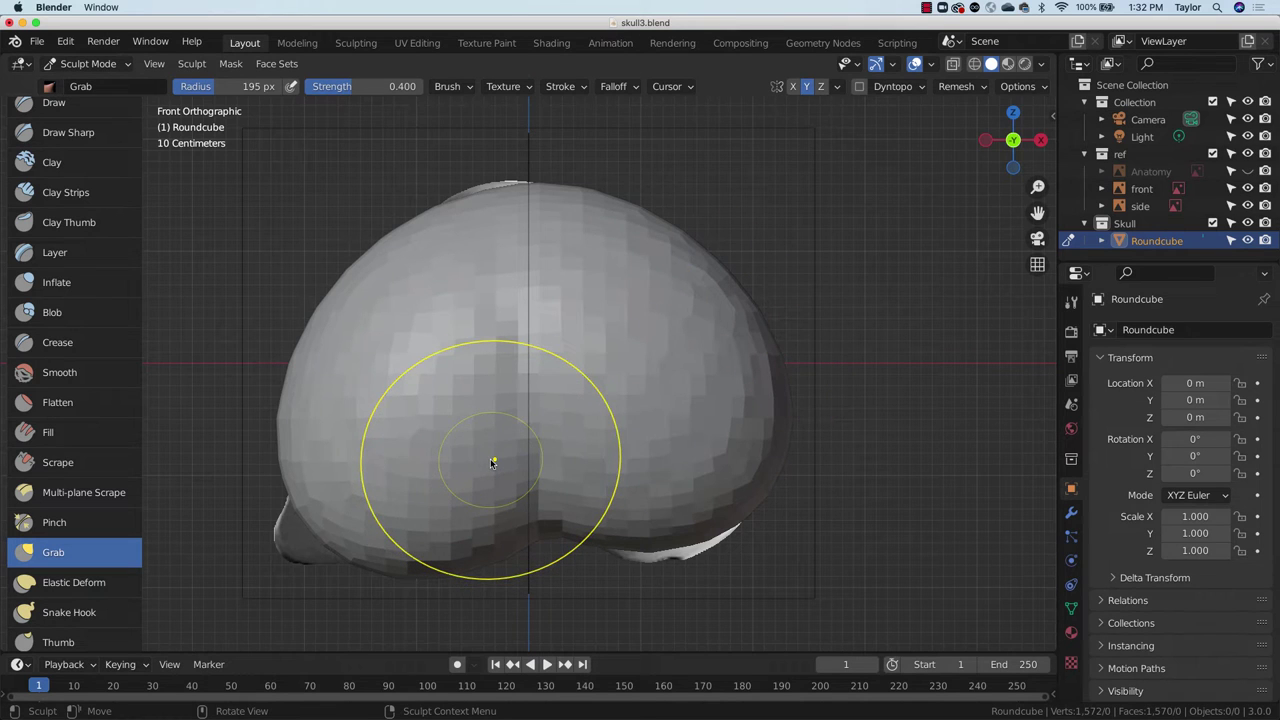
left_click(974, 63)
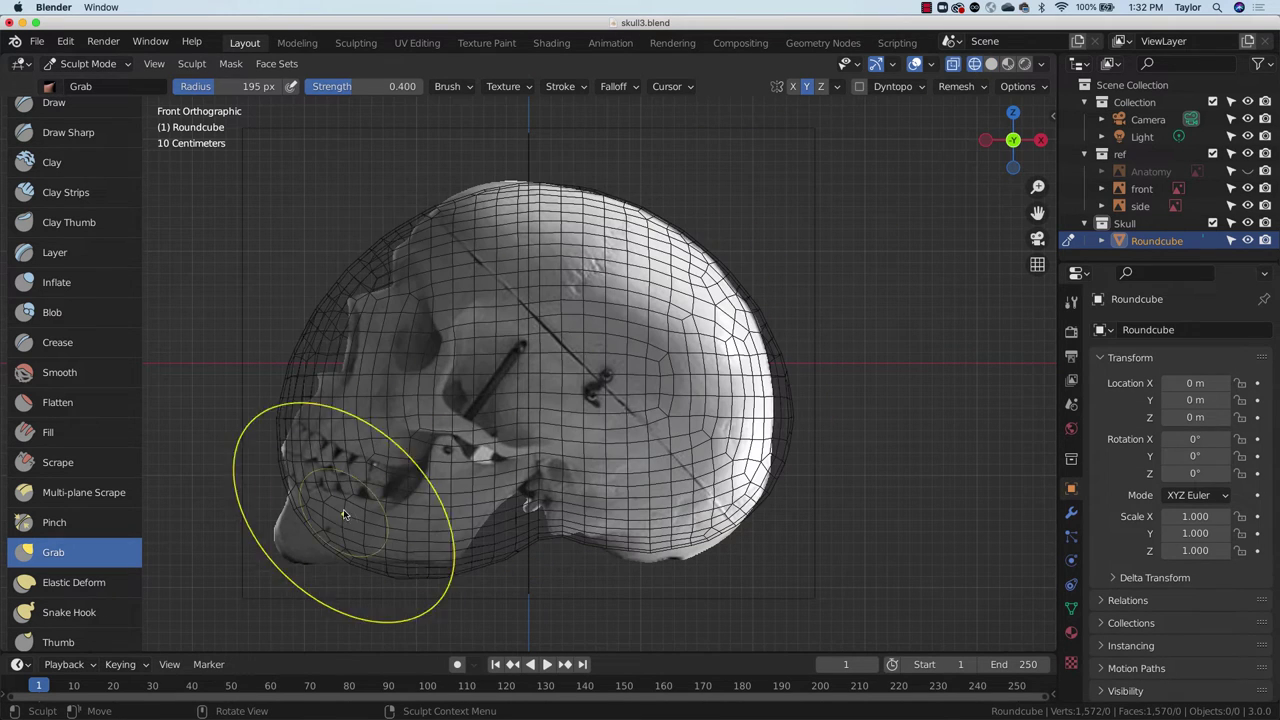
Step: Grab the chin and the underside of the jaw to match the side reference's lower outline
left_click_drag(250, 584, 228, 615)
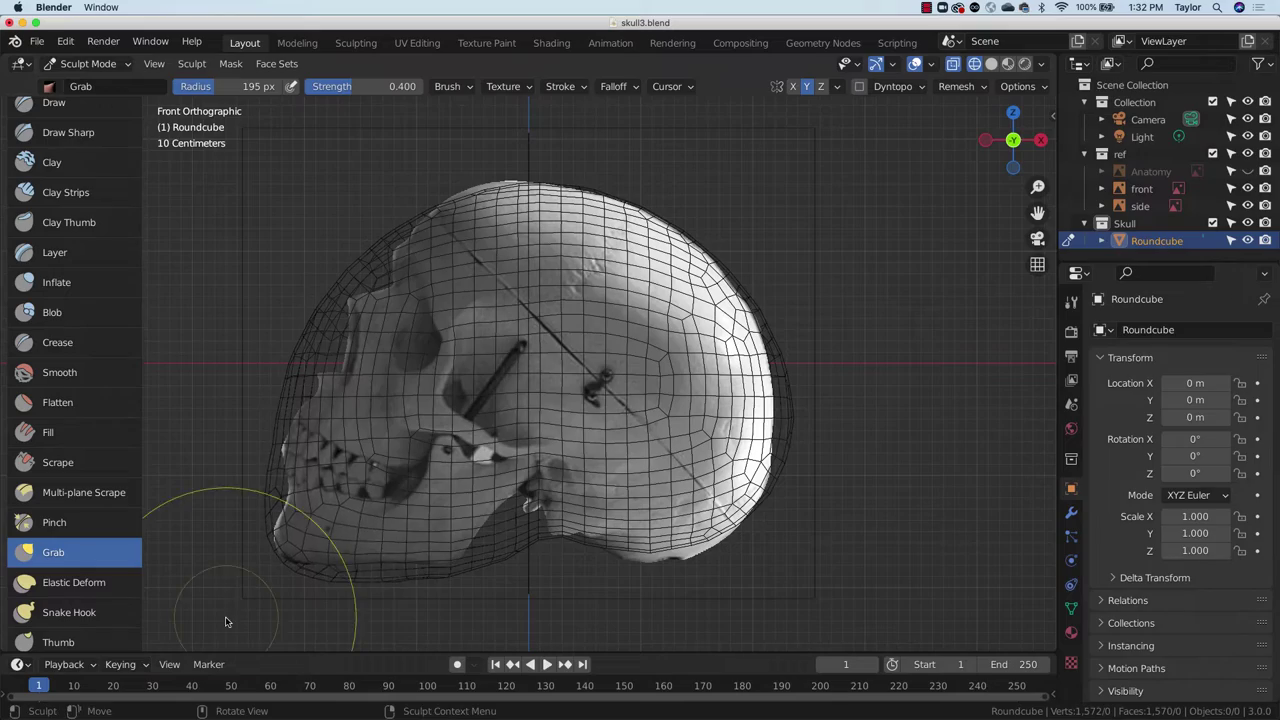
mouse_move(402, 571)
left_mouse_down()
mouse_move(394, 555)
mouse_move(350, 570)
left_mouse_up()
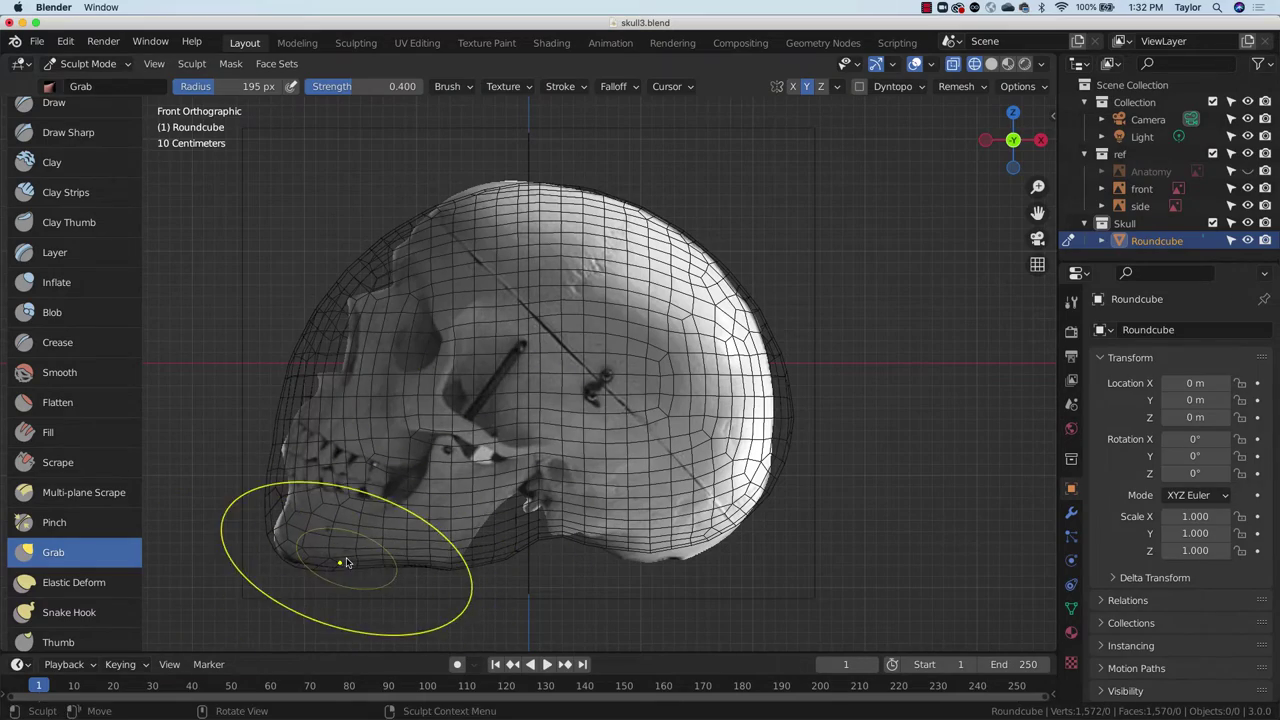
mouse_move(1012, 142)
left_mouse_down()
mouse_move(791, 374)
mouse_move(865, 364)
mouse_move(652, 365)
mouse_move(686, 271)
left_mouse_up()
left_click(1020, 144)
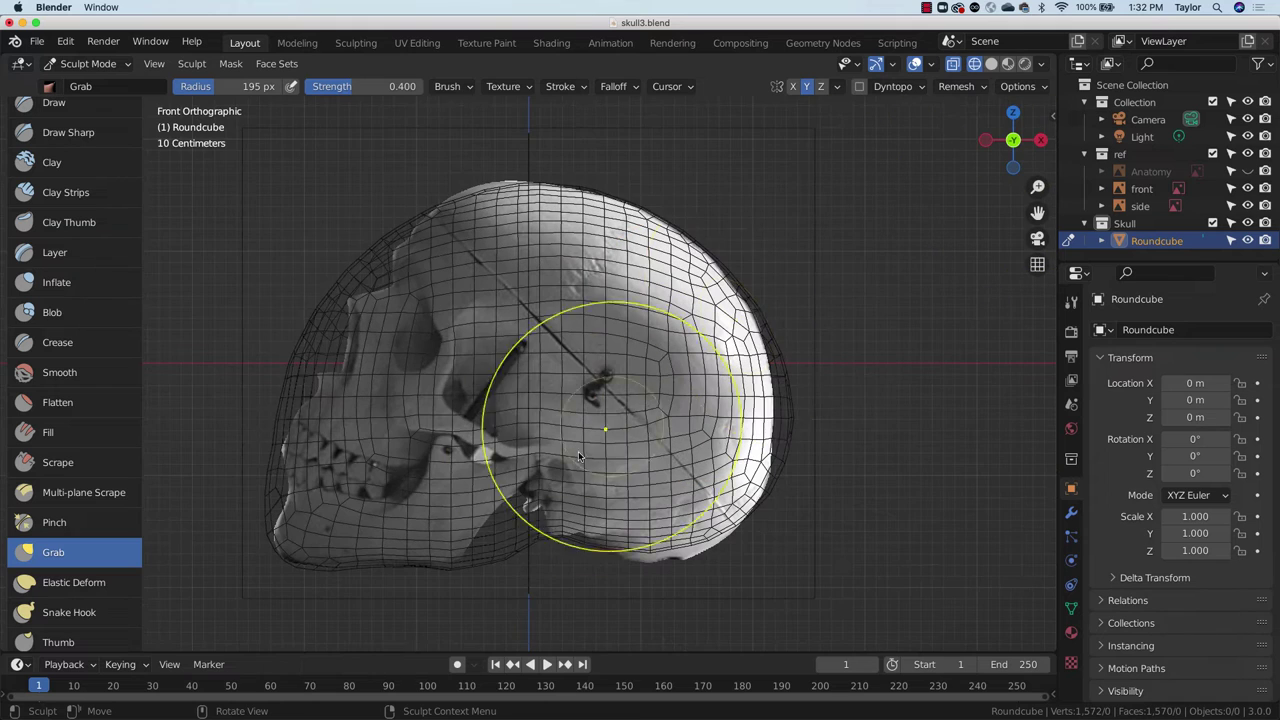
Step: Grab the notch behind the jaw and the outer cranium contour to fit the side reference
left_click_drag(518, 505, 515, 502)
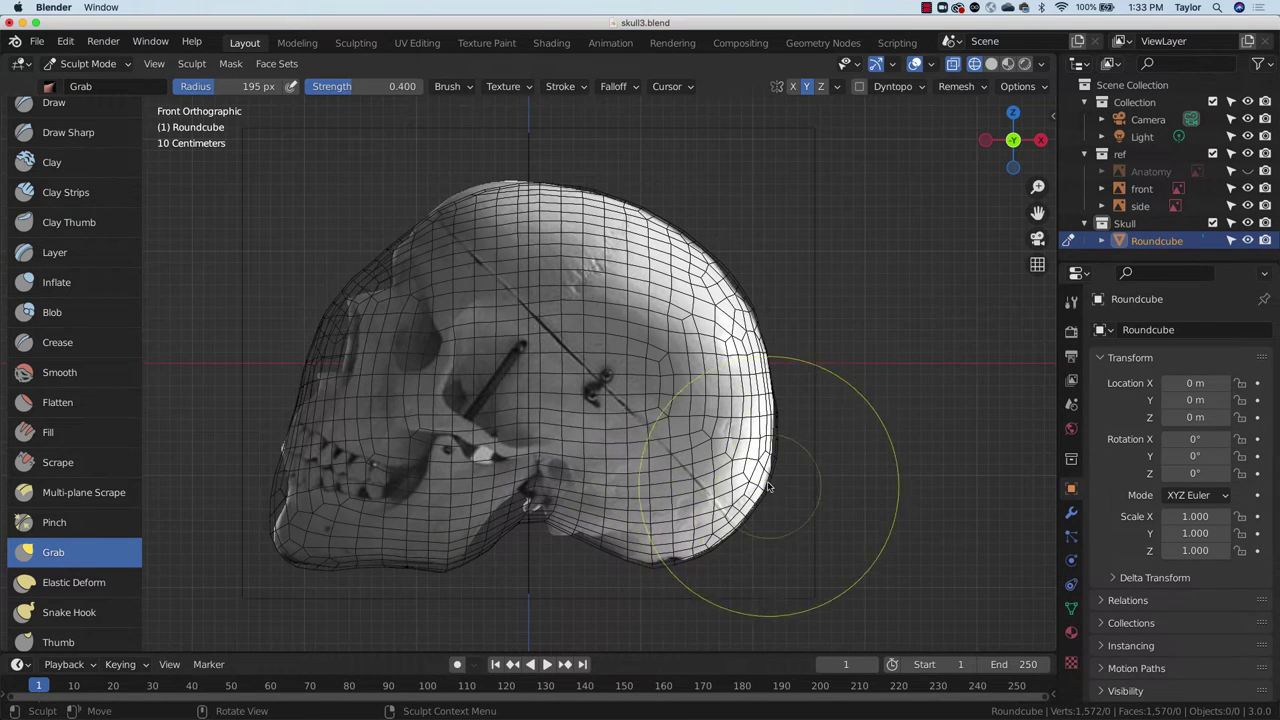
left_click_drag(730, 279, 740, 280)
mouse_move(498, 172)
left_mouse_down()
mouse_move(481, 196)
mouse_move(485, 171)
left_mouse_up()
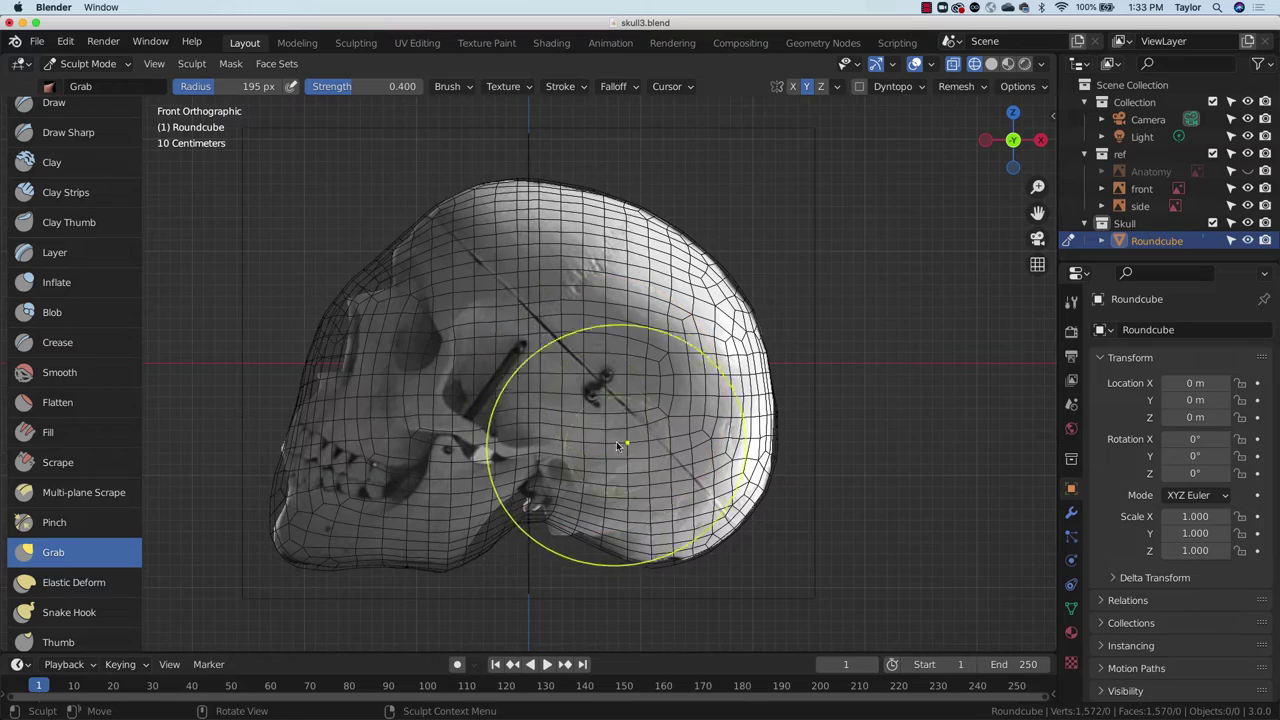
mouse_move(700, 414)
middle_mouse_down()
mouse_move(883, 471)
mouse_move(790, 425)
middle_mouse_up()
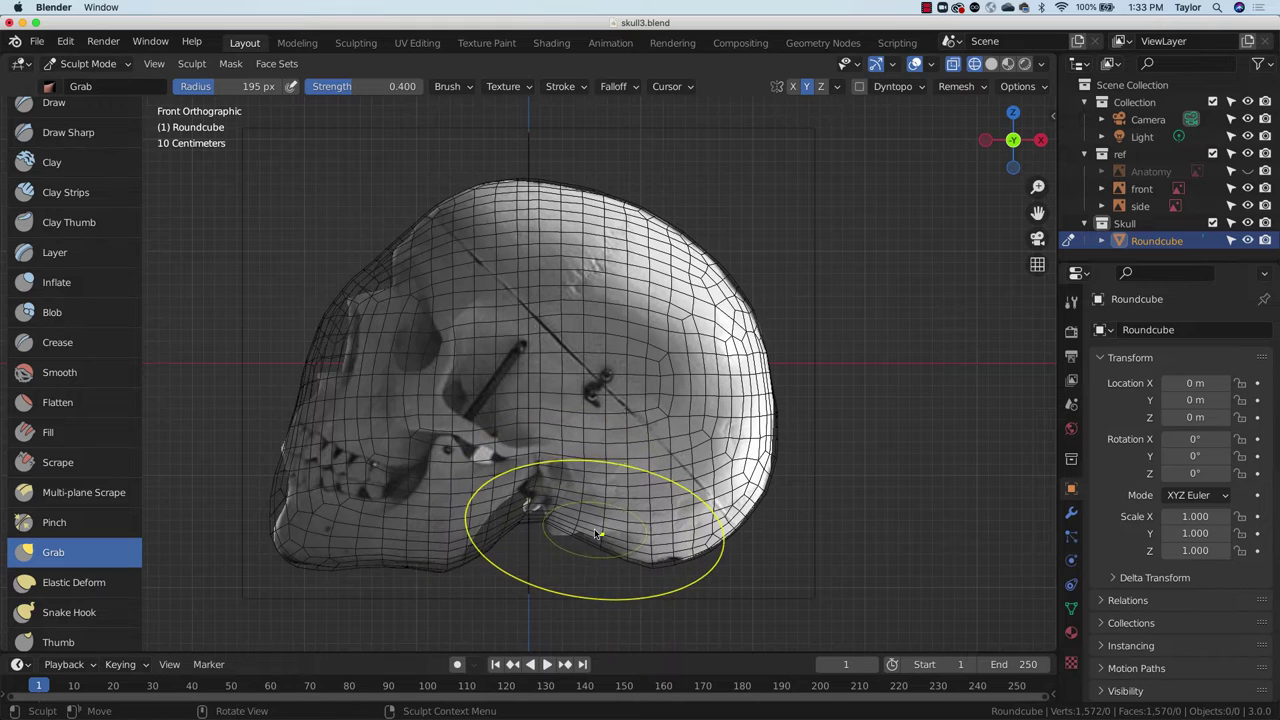
Step: Reduce the Grab radius to 116 px and refine the rear jaw edge and the notch at the skull base
key("f")
left_click(545, 513)
mouse_move(518, 530)
left_mouse_down()
mouse_move(502, 501)
mouse_move(477, 529)
left_mouse_up()
left_click_drag(563, 522, 558, 522)
left_click_drag(558, 522, 566, 532)
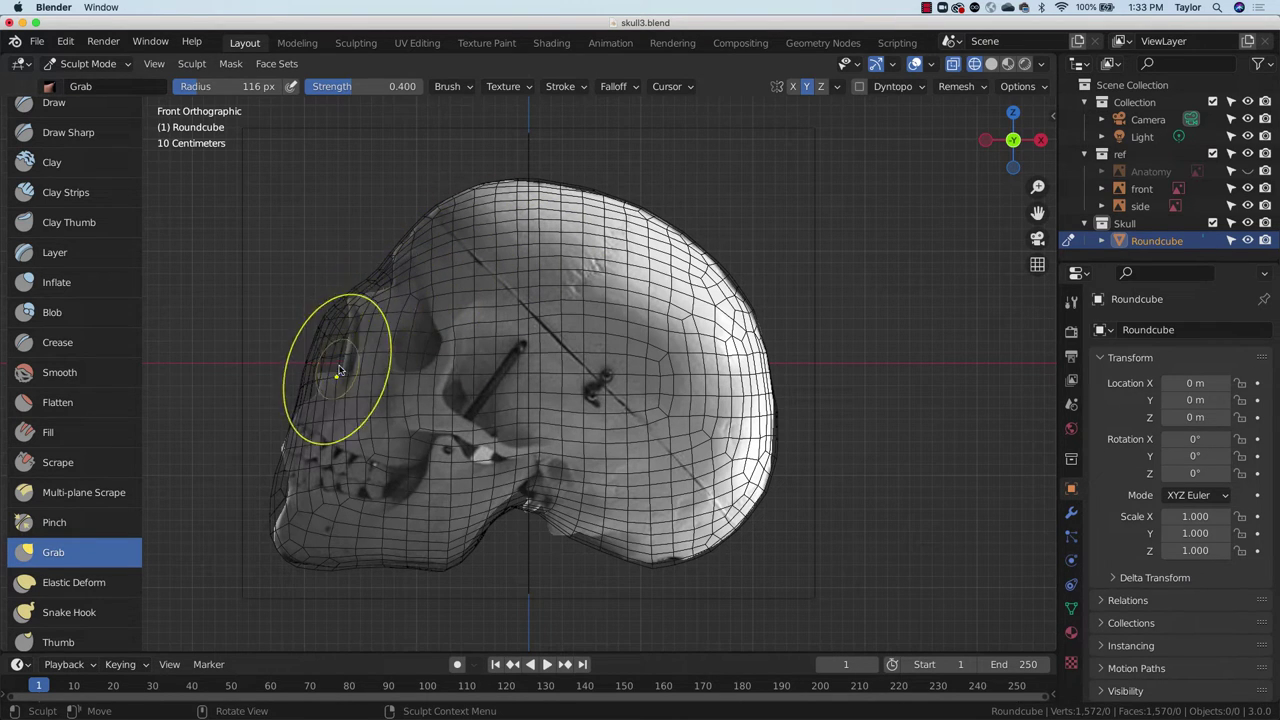
Step: Grab the brow, nose and chin profile to match the side reference, reducing the brush radius to 85 px
mouse_move(355, 342)
left_mouse_down()
mouse_move(310, 386)
mouse_move(318, 395)
left_mouse_up()
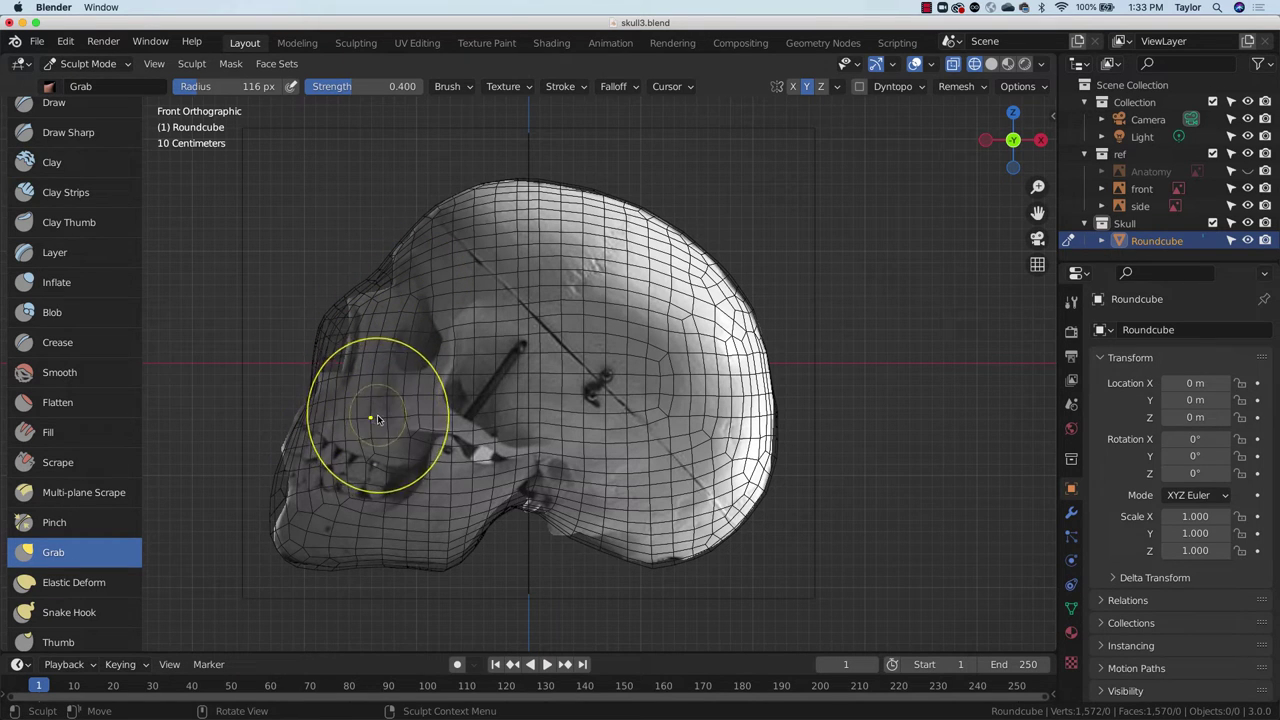
key("f")
left_click(358, 428)
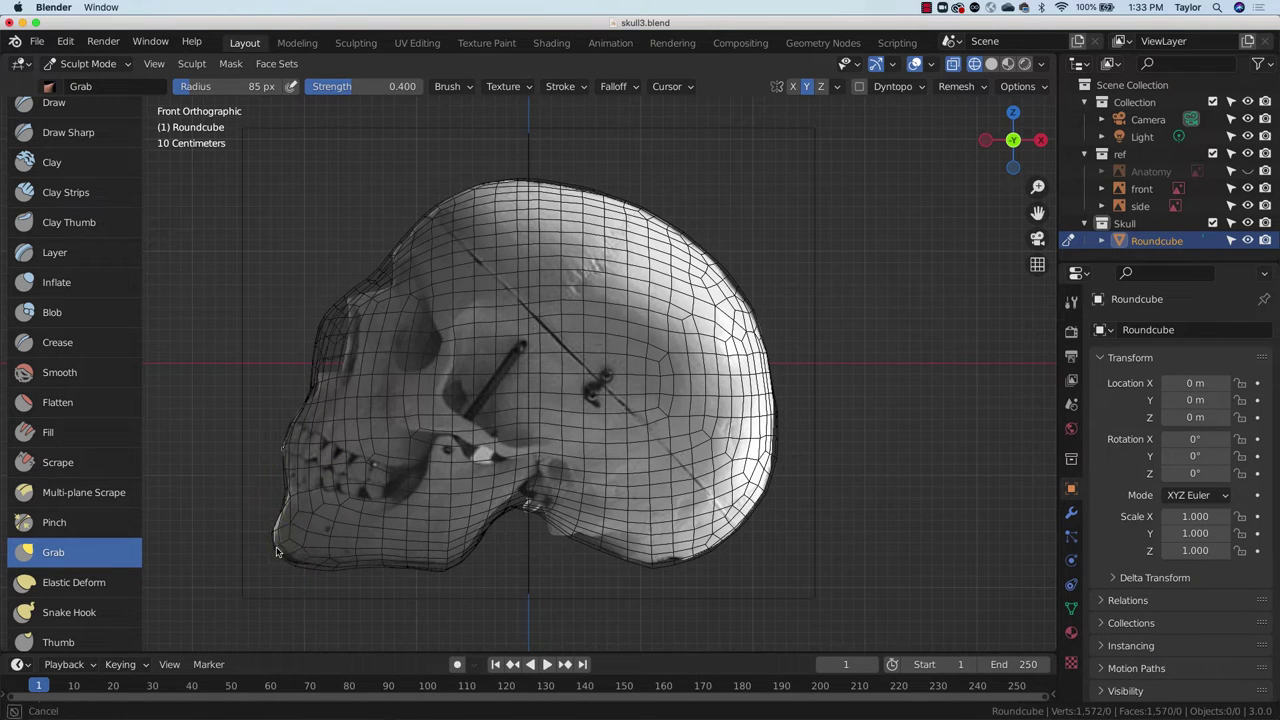
Step: Switch the viewport to solid shading and inspect the skull's facial shape in the left orthographic view
mouse_move(455, 455)
middle_mouse_down()
mouse_move(714, 489)
mouse_move(572, 500)
middle_mouse_up()
left_click(993, 64)
mouse_move(830, 400)
middle_mouse_down()
mouse_move(657, 423)
mouse_move(917, 423)
mouse_move(757, 426)
mouse_move(674, 397)
middle_mouse_up()
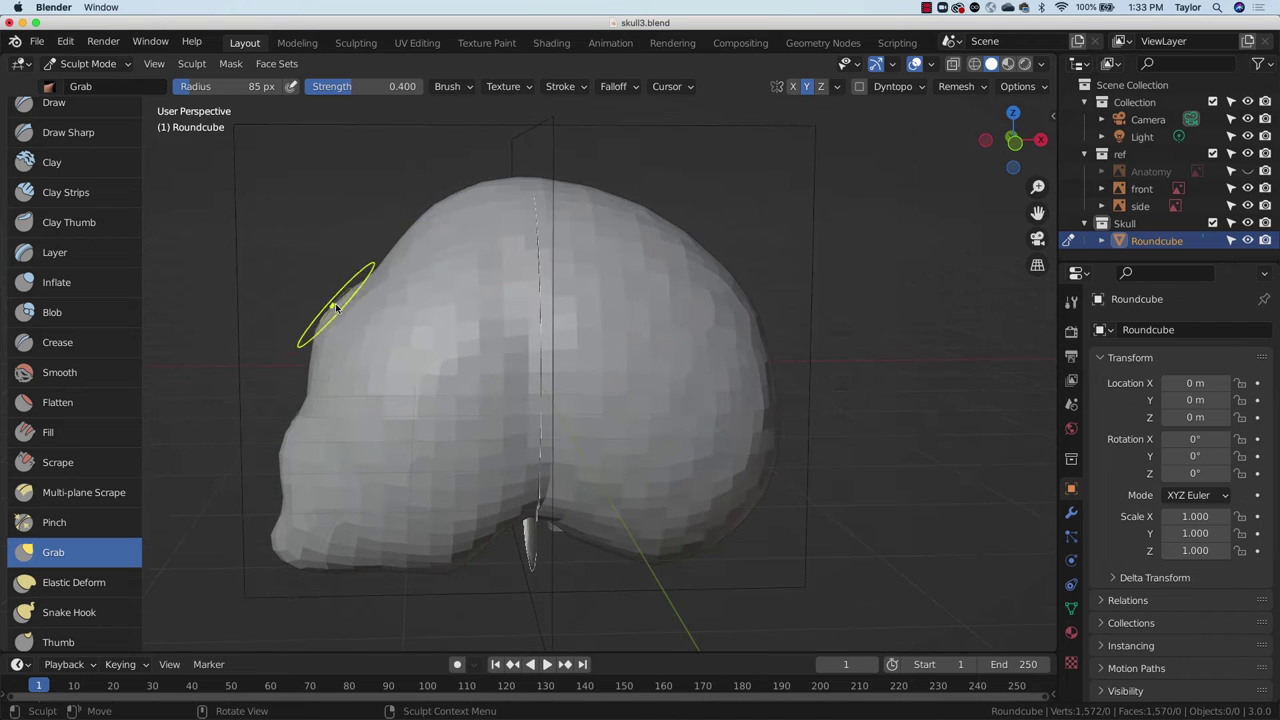
mouse_move(451, 337)
middle_mouse_down()
mouse_move(563, 380)
mouse_move(594, 357)
middle_mouse_up()
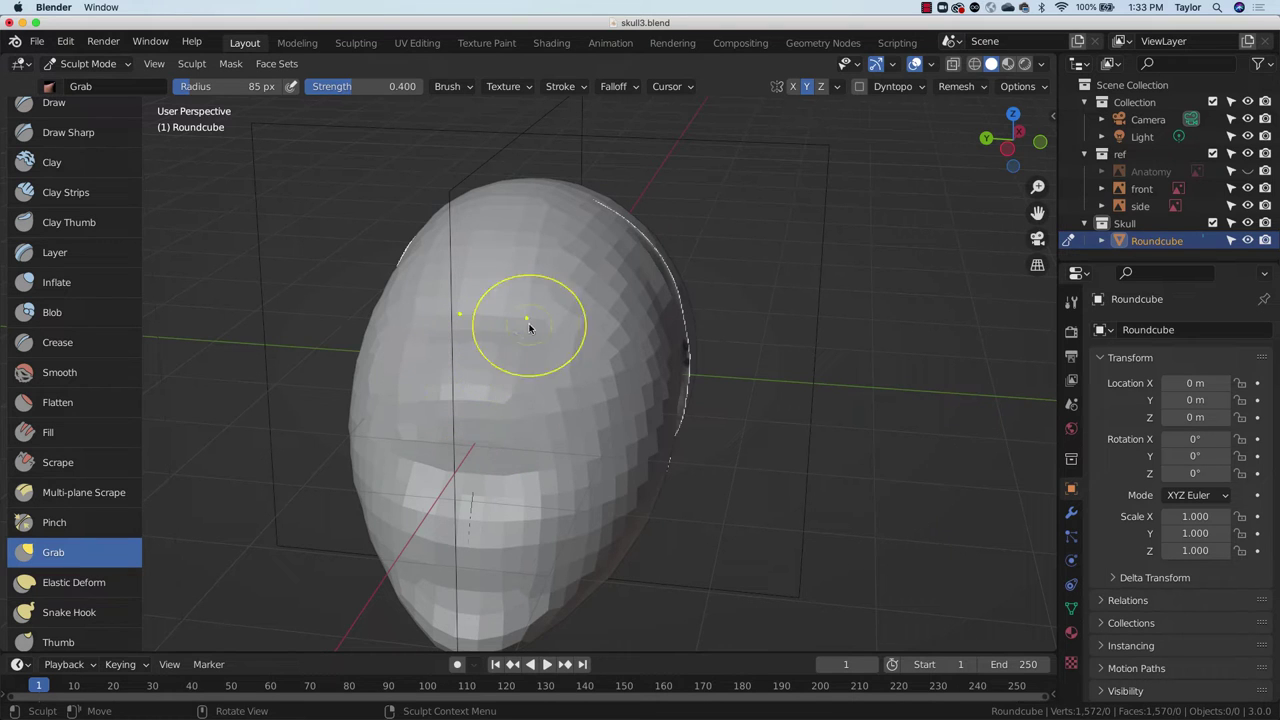
middle_click_drag(614, 414, 653, 390)
left_click(1031, 146)
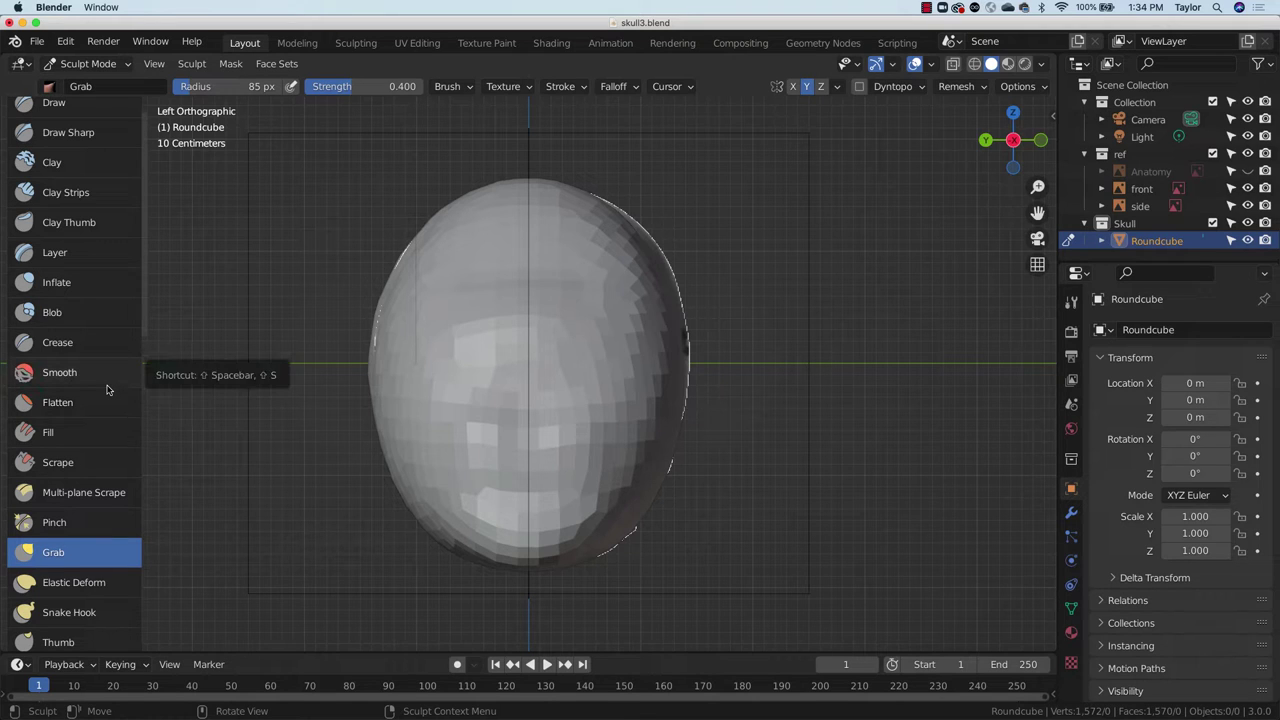
scroll(79, 434, "up", 1)
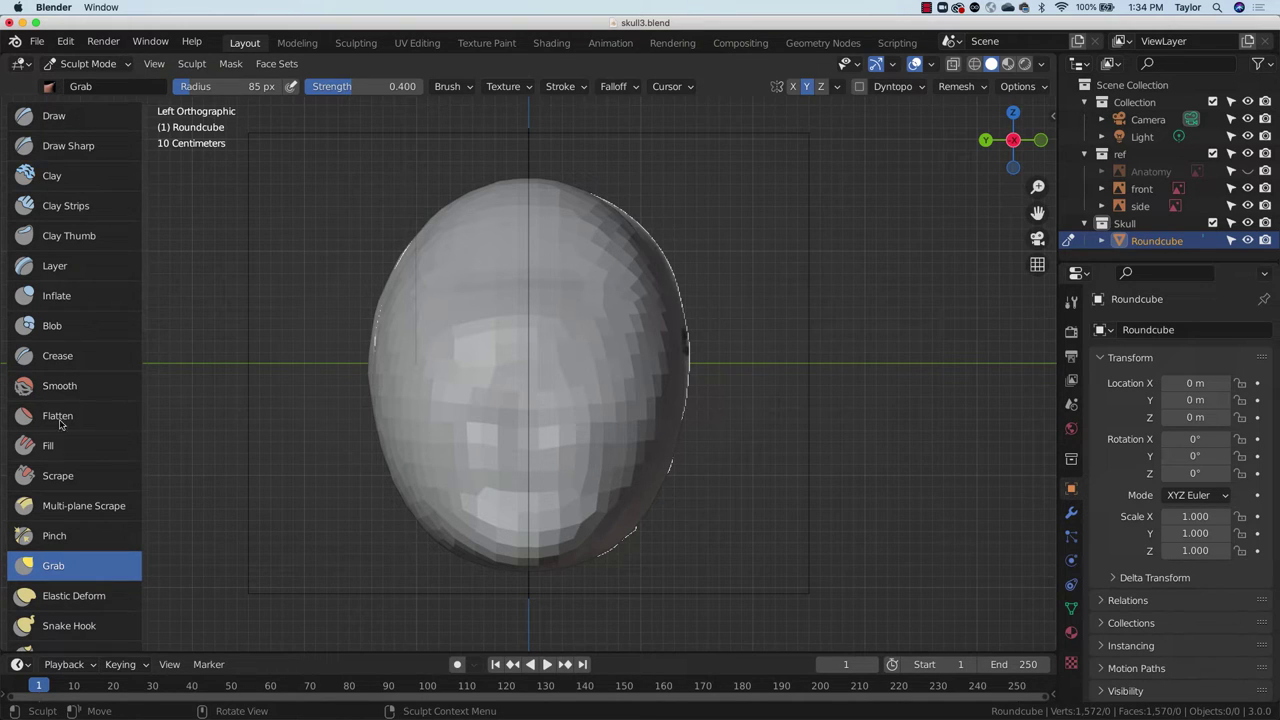
Step: Try to grab the side of the forehead inward at the temple, and undo the strokes
middle_click_drag(670, 348, 606, 391)
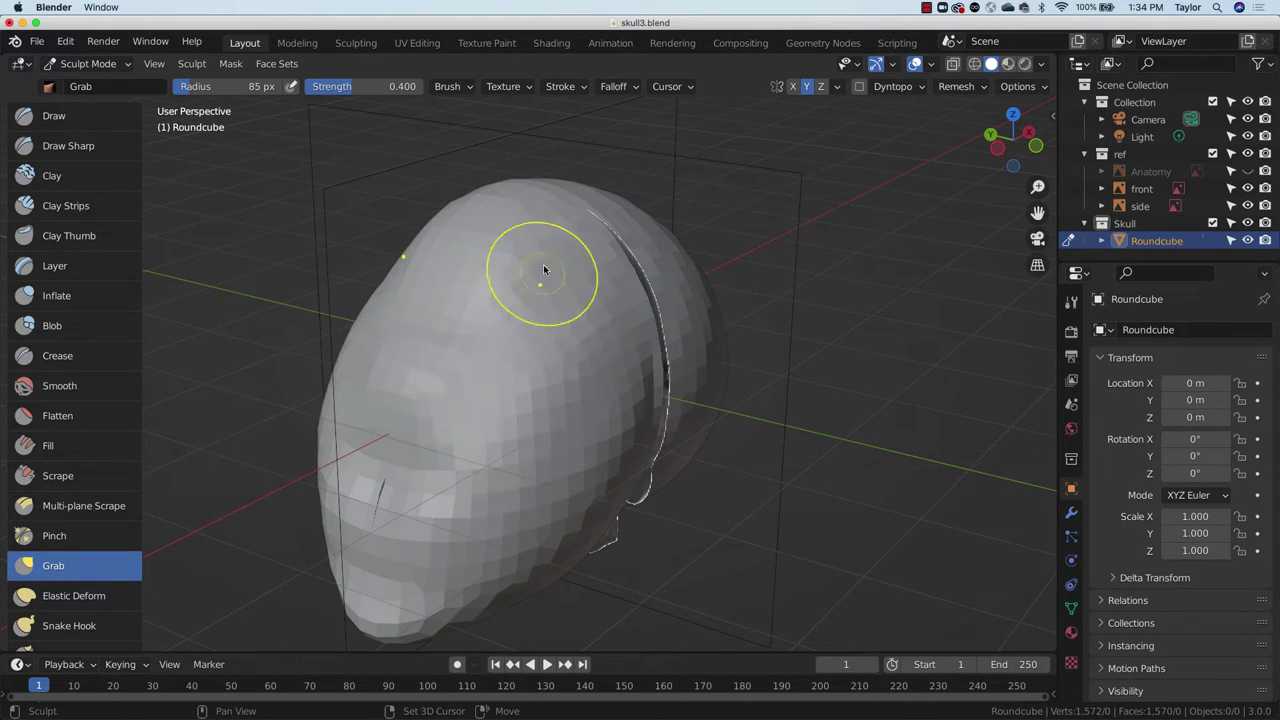
mouse_move(585, 422)
middle_mouse_down()
mouse_move(666, 403)
mouse_move(626, 354)
middle_mouse_up()
mouse_move(674, 438)
middle_mouse_down()
mouse_move(591, 363)
mouse_move(649, 329)
middle_mouse_up()
mouse_move(589, 333)
left_mouse_down()
mouse_move(491, 377)
mouse_move(480, 297)
mouse_move(441, 325)
left_mouse_up()
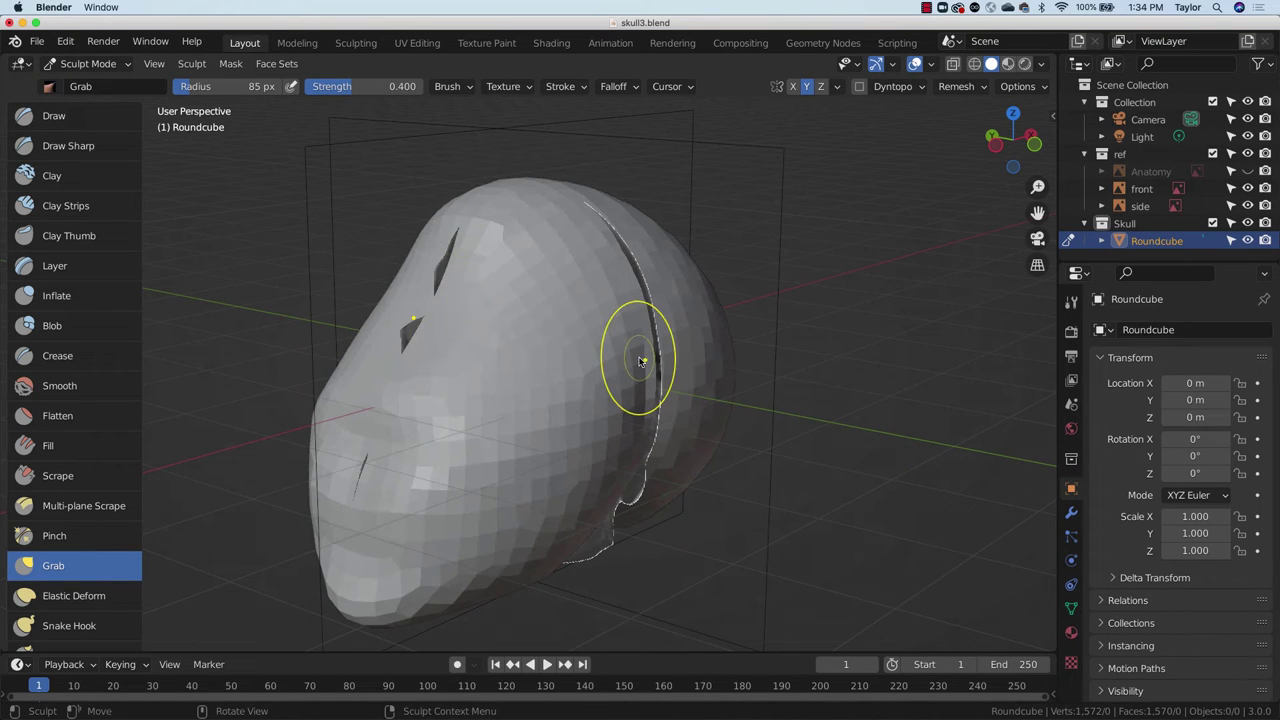
key("super+z")
key("super+z")
Step: Switch the sculpting brush to Clay Strips and face the front of the skull
middle_click_drag(601, 422, 663, 380)
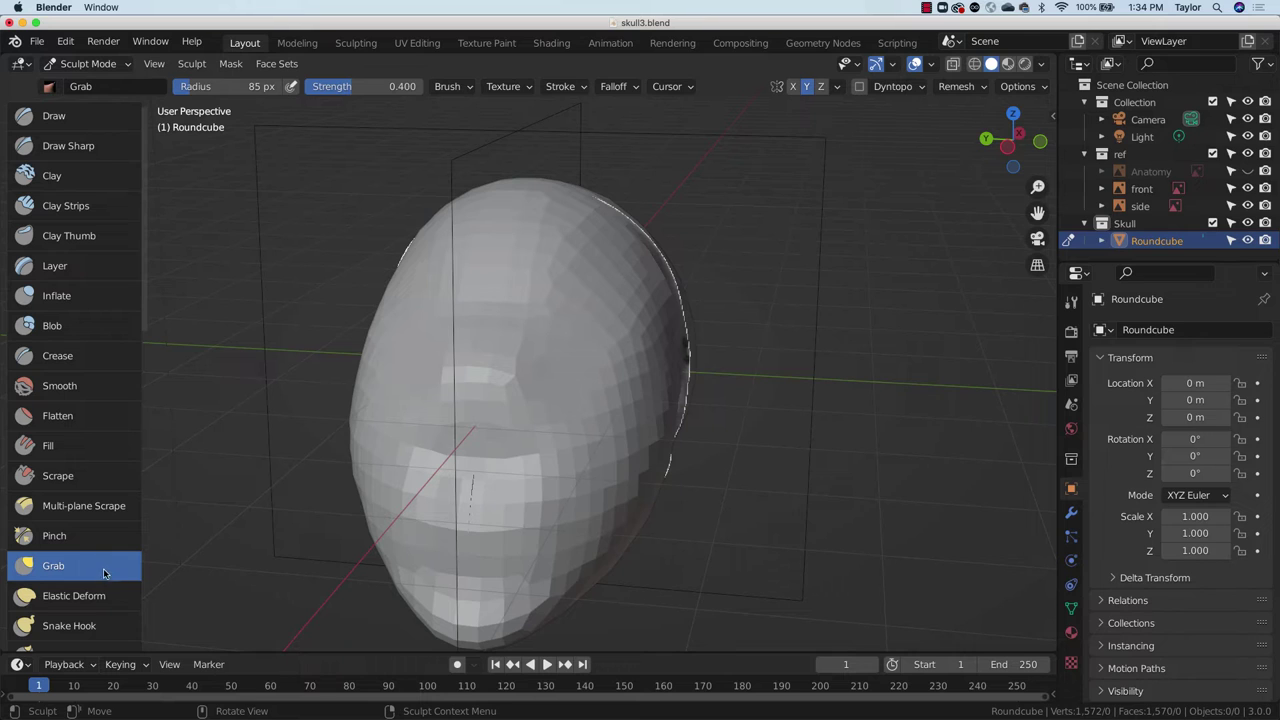
left_click(66, 206)
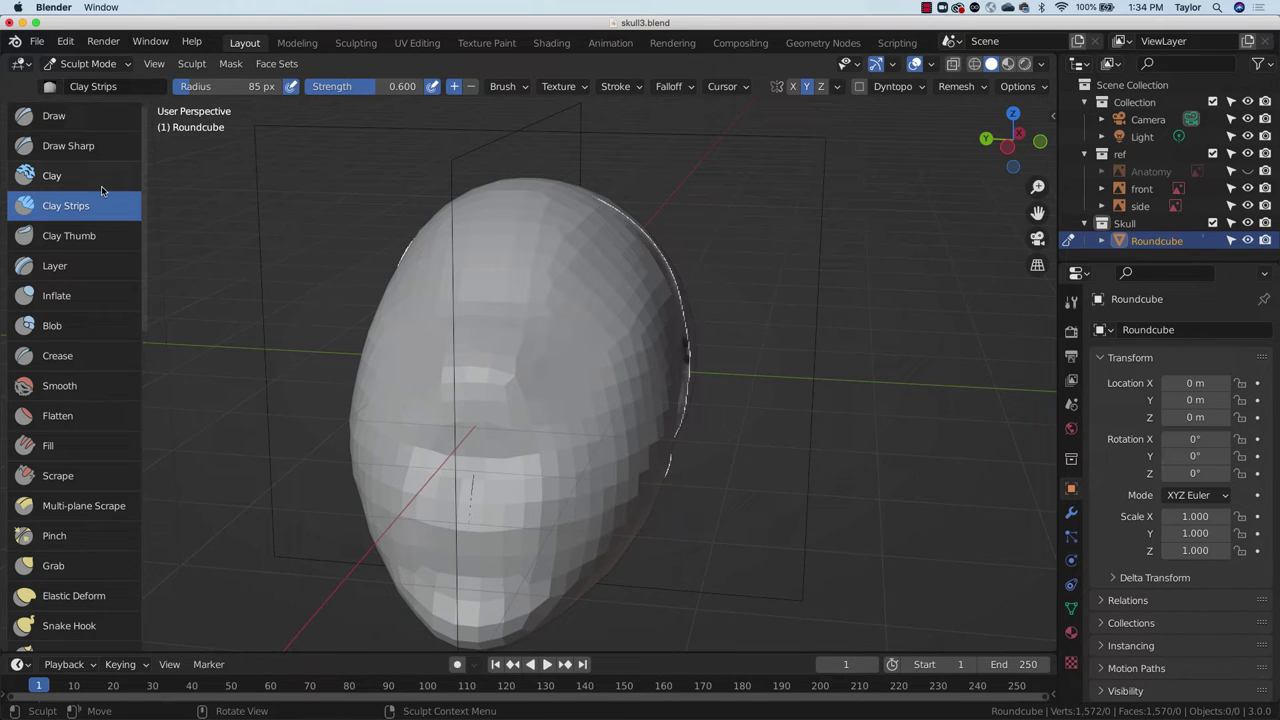
mouse_move(594, 363)
middle_mouse_down()
mouse_move(631, 368)
mouse_move(643, 343)
mouse_move(649, 354)
middle_mouse_up()
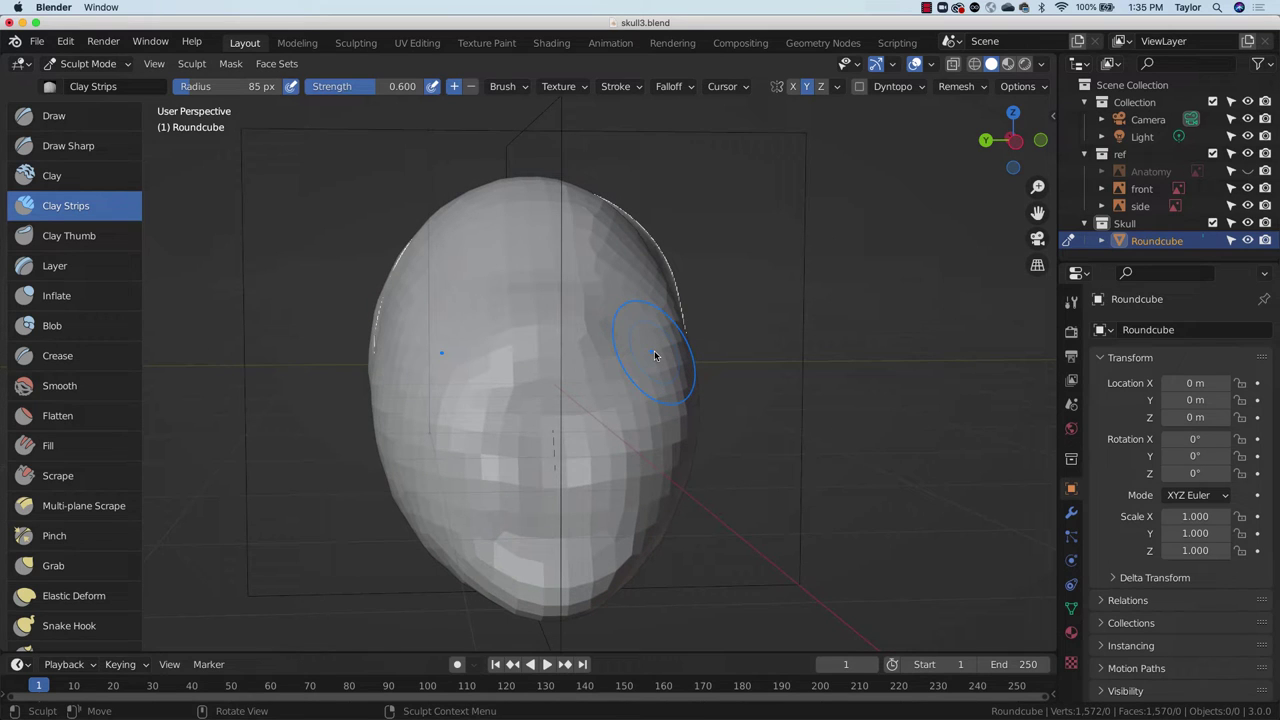
Step: Switch to Object Mode and hide the Skull collection to expose the front reference in the left orthographic view
left_click(125, 65)
left_click(95, 84)
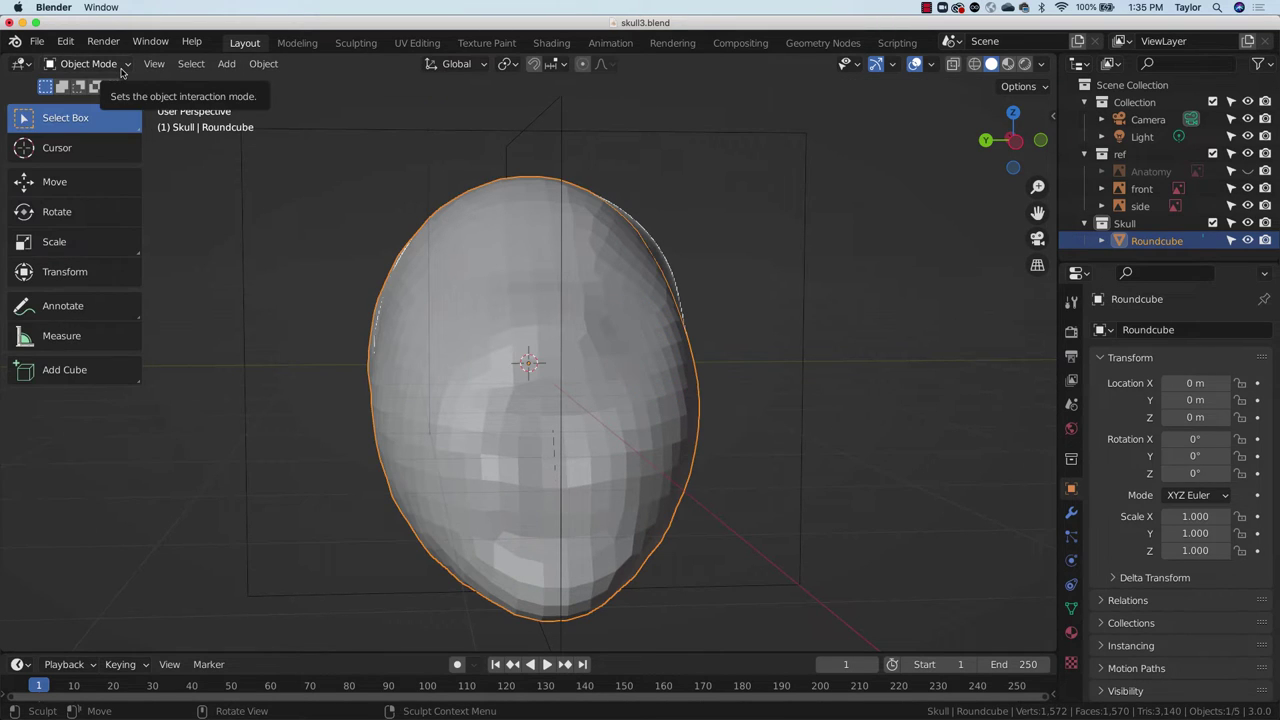
left_click(1015, 140)
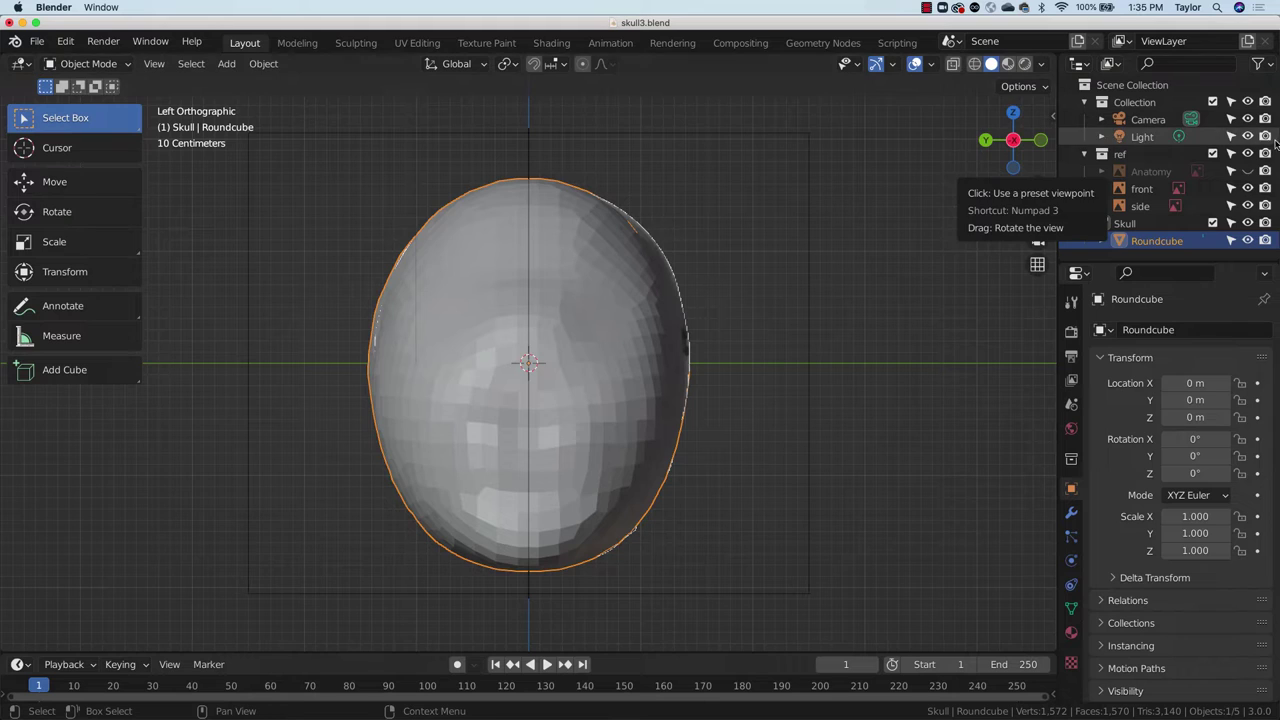
left_click(1248, 171)
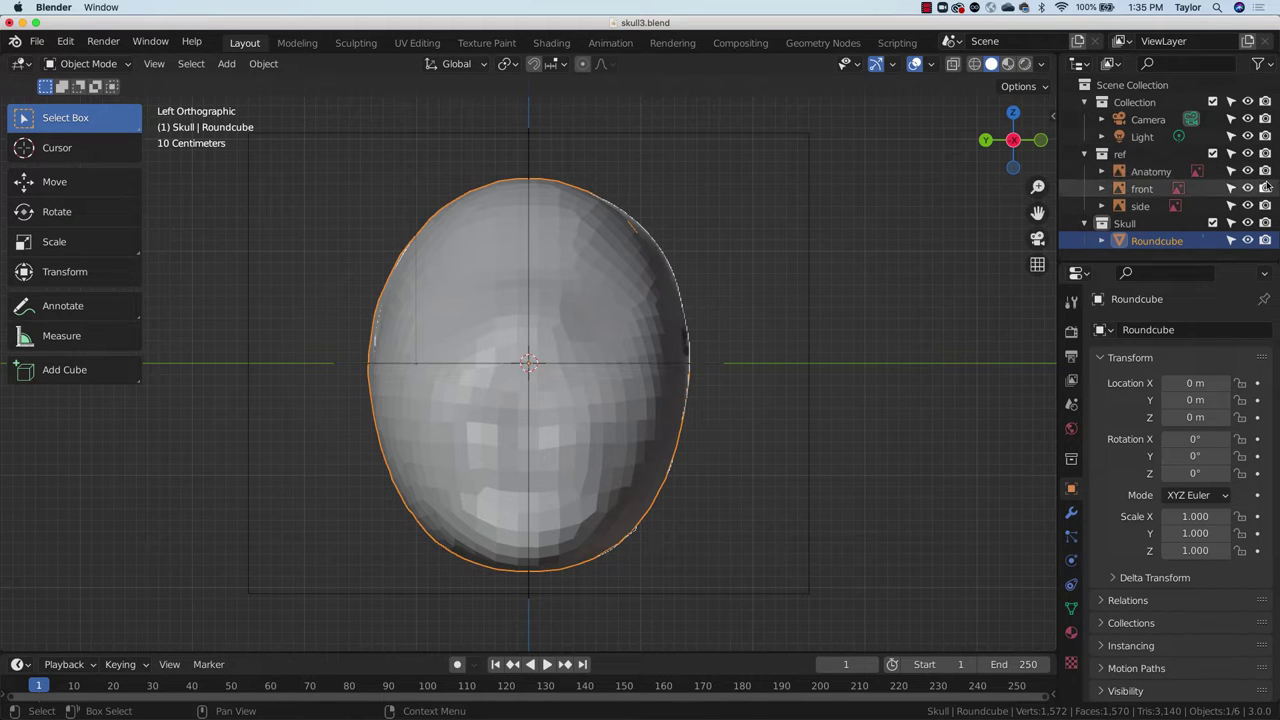
left_click(1248, 171)
left_click(1248, 222)
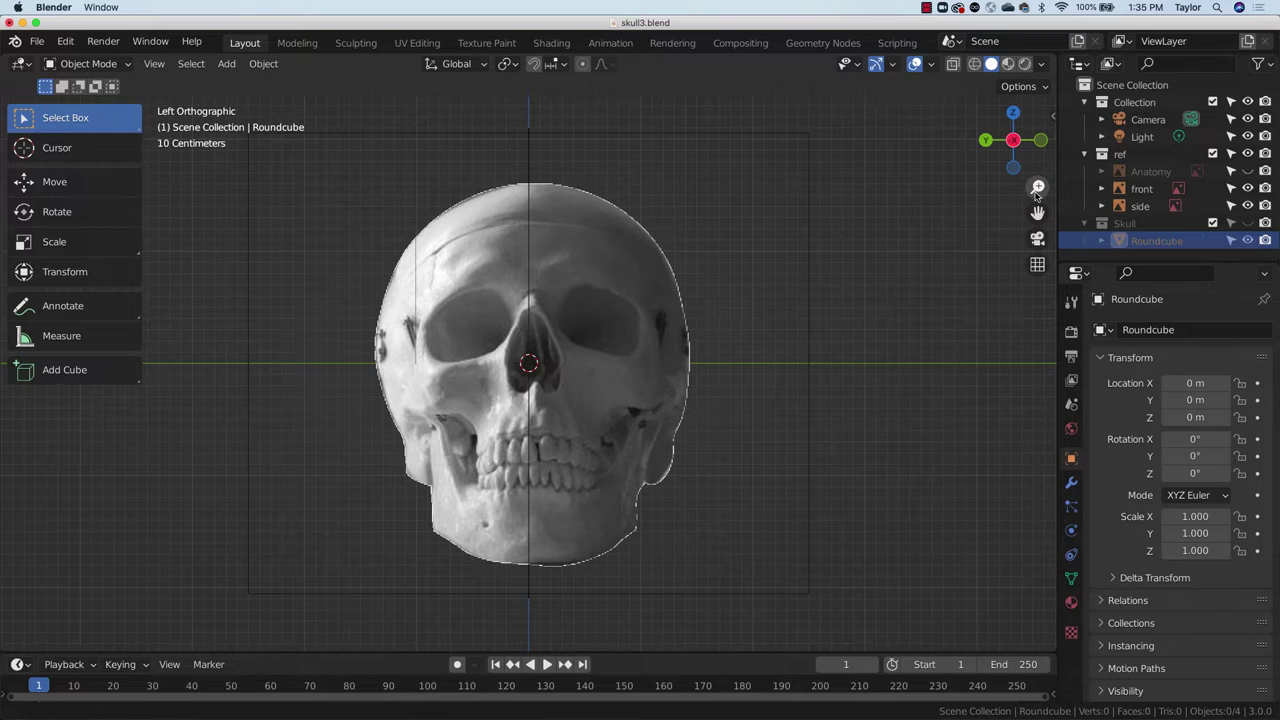
Step: Annotate the outline of one eye socket on the front reference
scroll(1040, 140, "up", 4)
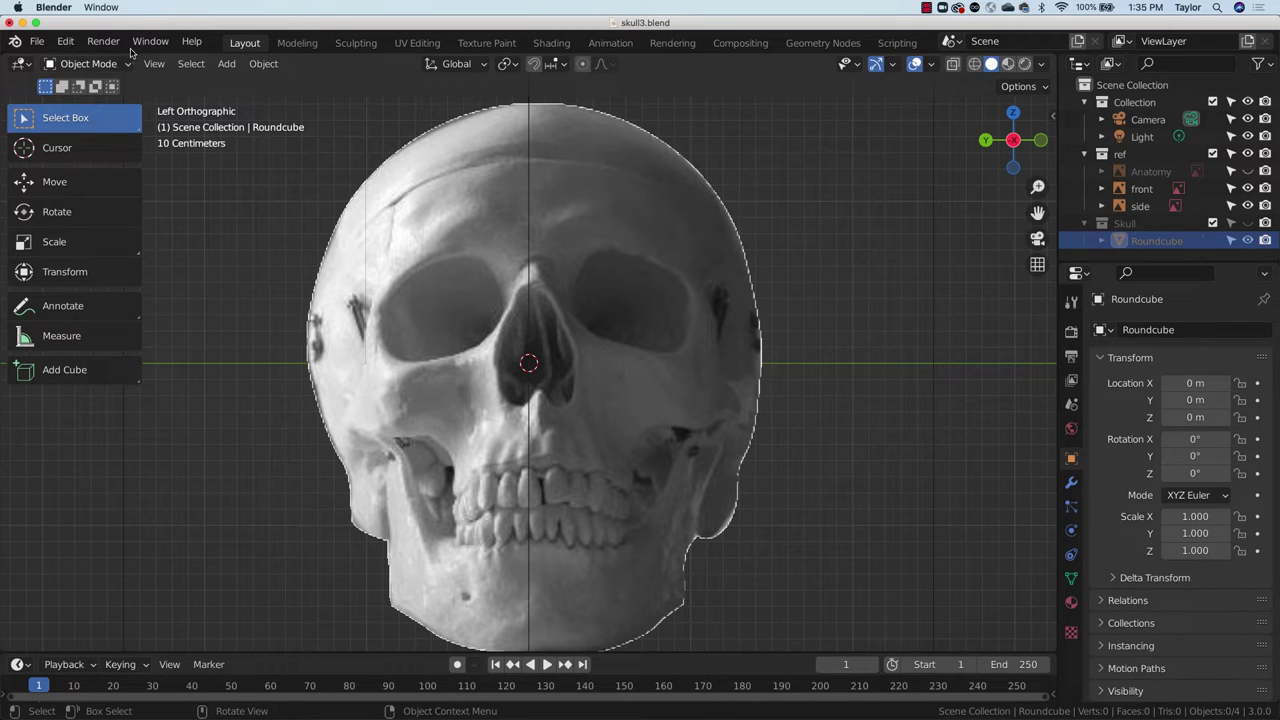
left_click(98, 316)
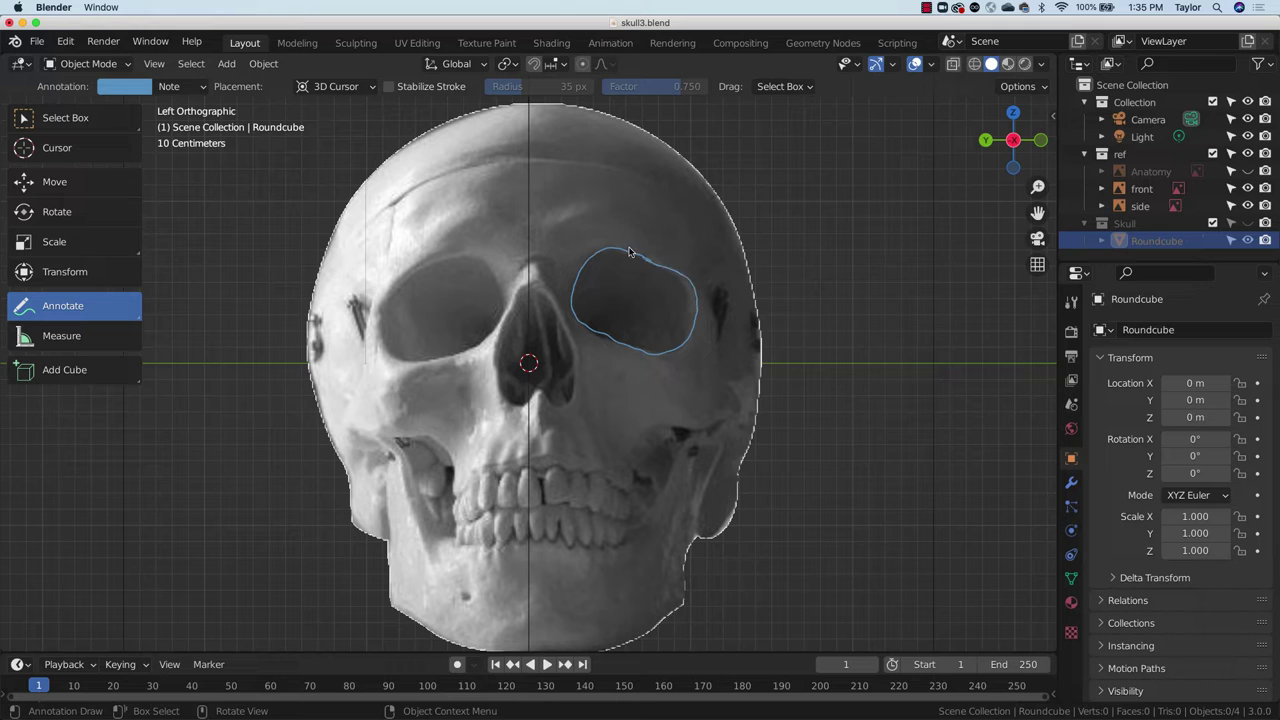
Step: Check the eye socket annotation's placement in 3D with the front reference hidden and shown
middle_click_drag(995, 205, 865, 262)
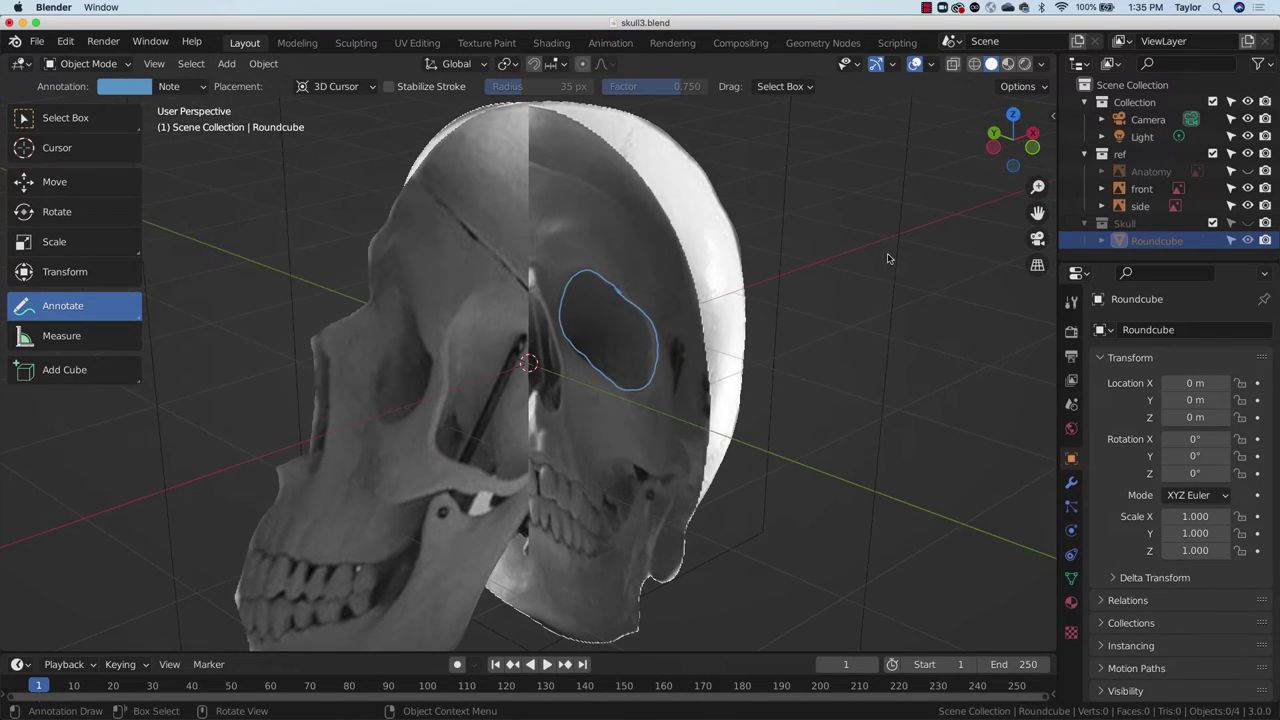
left_click(1248, 188)
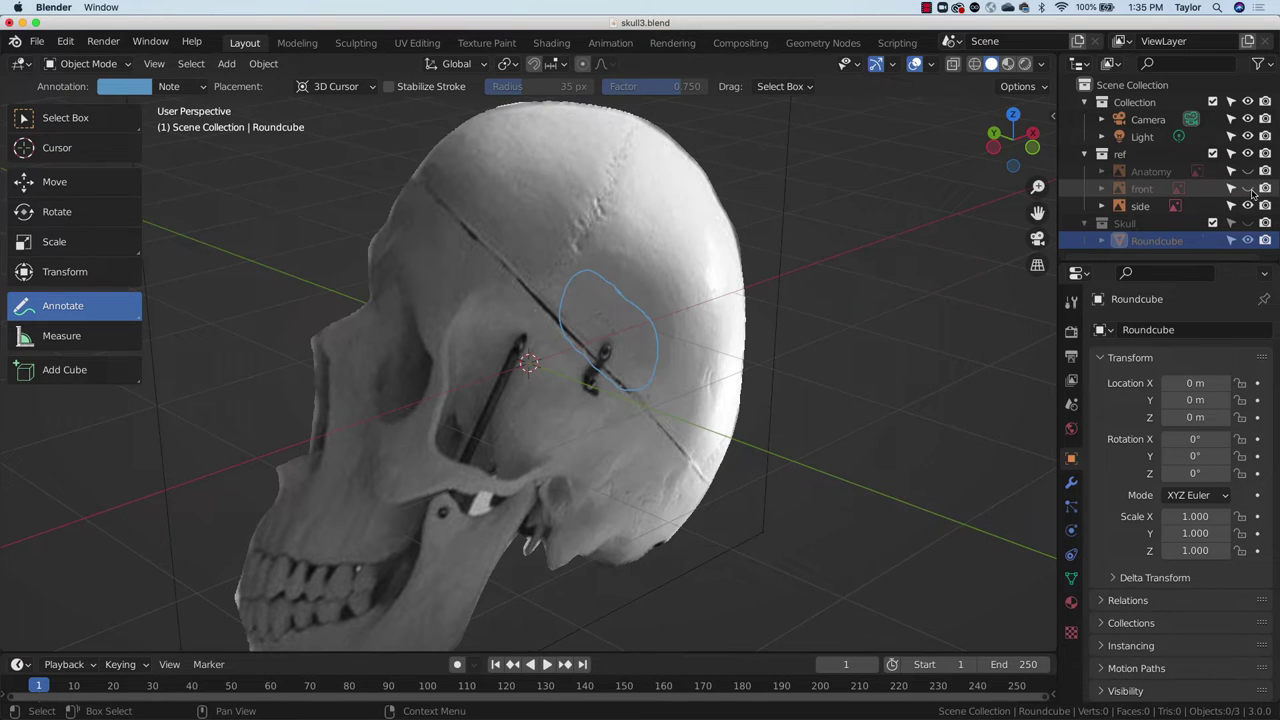
left_click(1248, 188)
left_click(1248, 188)
left_click(1248, 188)
middle_click_drag(865, 200, 982, 161)
Step: Trace half of the nasal opening, the cheekbone edge and the upper teeth on the front reference
left_click(1016, 145)
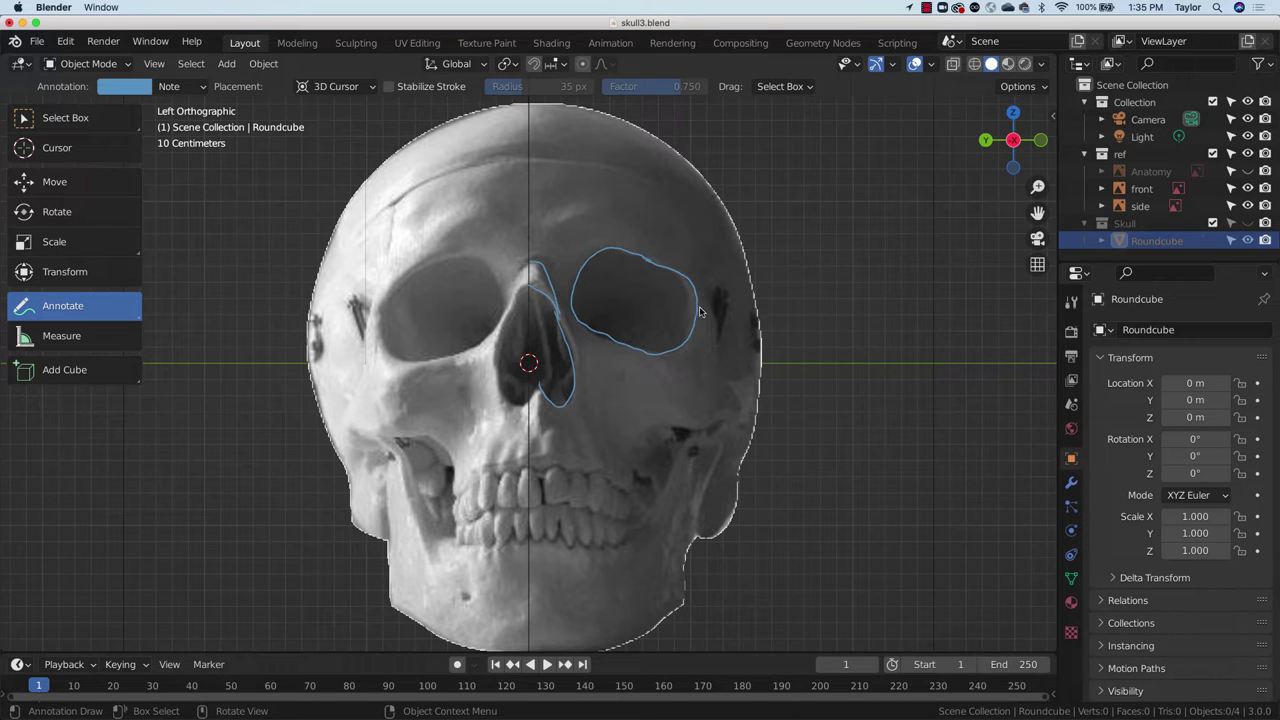
mouse_move(701, 262)
left_mouse_down()
mouse_move(737, 418)
mouse_move(660, 432)
mouse_move(628, 488)
mouse_move(521, 466)
mouse_move(582, 480)
mouse_move(615, 467)
left_mouse_up()
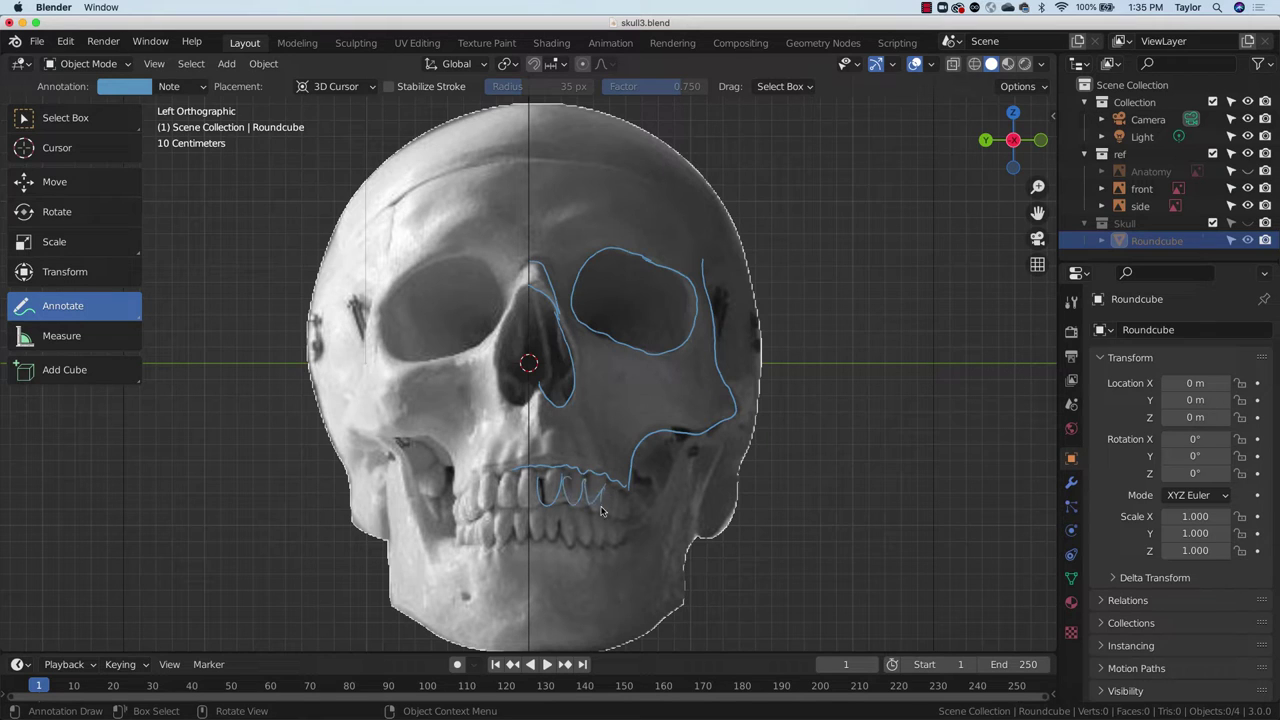
left_click_drag(601, 511, 604, 493)
Step: Trace the lower teeth and the outline of the lower jaw down to the chin on the front reference
mouse_move(543, 536)
left_mouse_down()
mouse_move(584, 528)
mouse_move(610, 540)
mouse_move(642, 524)
mouse_move(713, 430)
mouse_move(717, 472)
mouse_move(663, 612)
left_mouse_up()
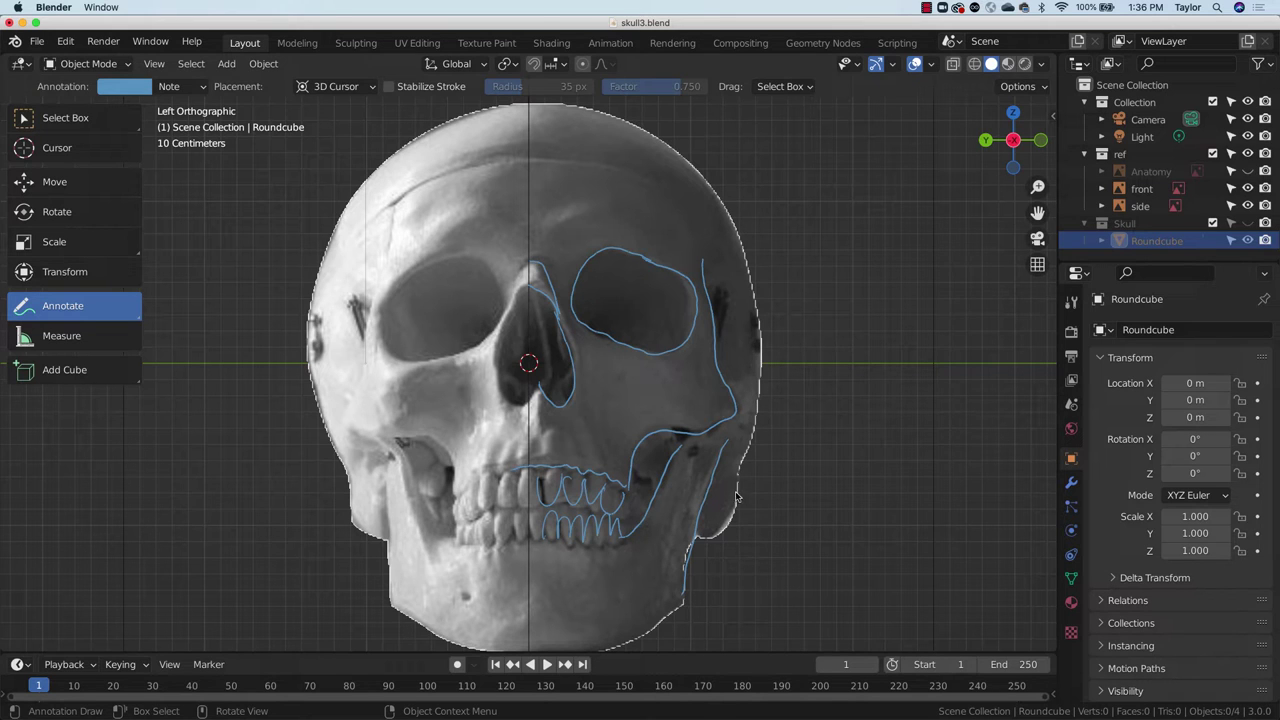
left_click_drag(1037, 213, 1060, 133)
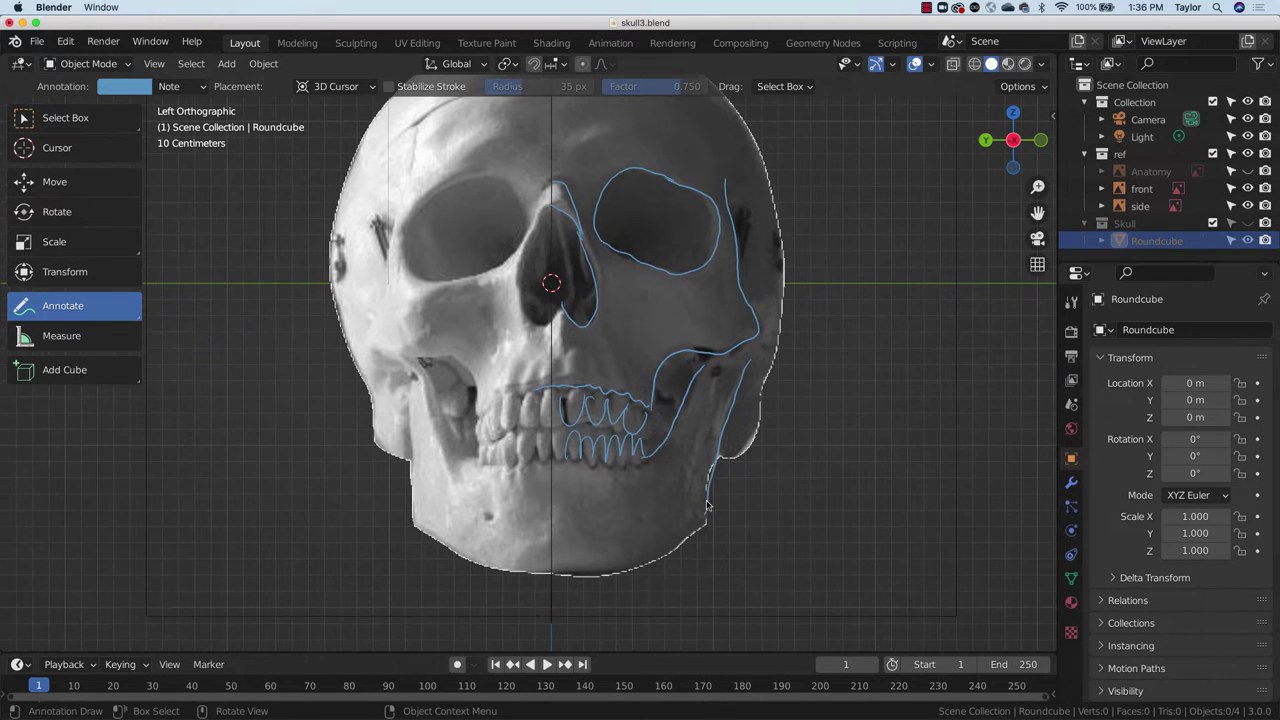
mouse_move(706, 517)
left_mouse_down()
mouse_move(670, 550)
mouse_move(615, 570)
mouse_move(567, 561)
left_mouse_up()
Step: Mark the area above the upper teeth with hatch lines and the cheek with a circled arrow and a cross
mouse_move(604, 390)
left_mouse_down()
mouse_move(595, 330)
mouse_move(610, 326)
left_mouse_up()
mouse_move(641, 377)
left_mouse_down()
mouse_move(634, 332)
mouse_move(662, 340)
mouse_move(660, 296)
mouse_move(720, 326)
mouse_move(643, 321)
left_mouse_up()
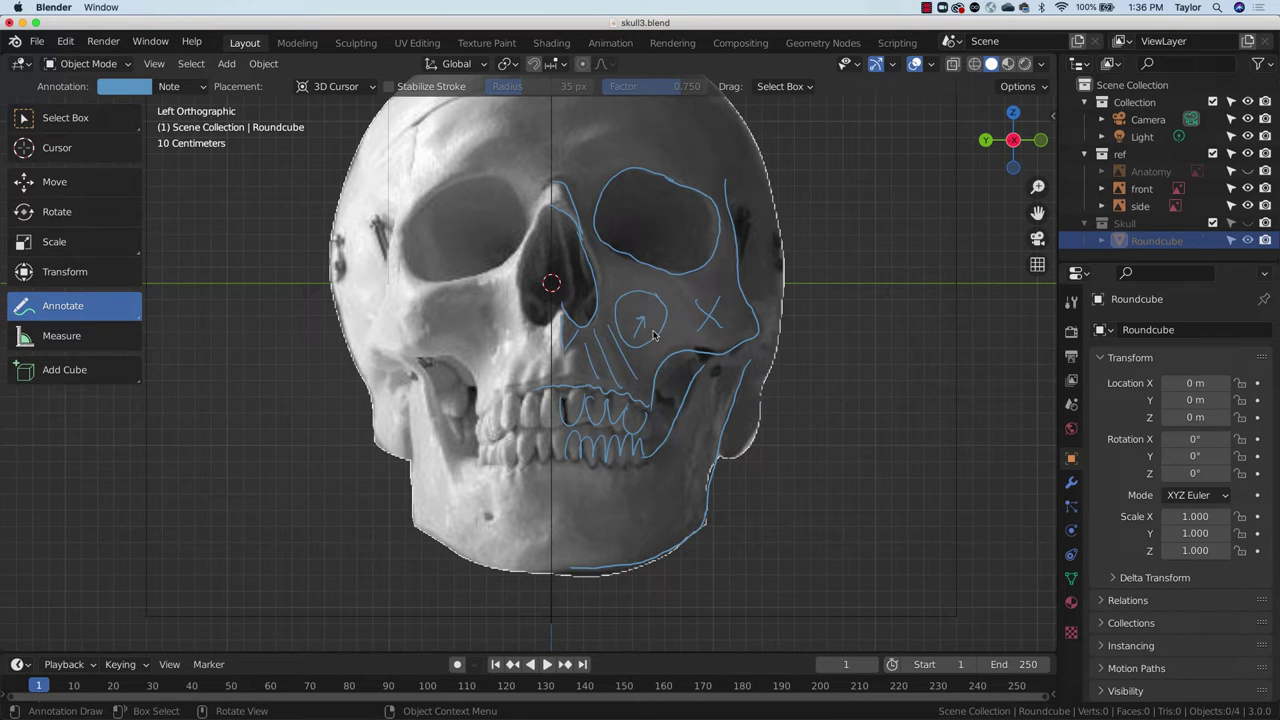
Step: Trace the upper and lower edges of the cheekbone and zygomatic arch on the side reference in front orthographic view
left_click(1041, 140)
left_click_drag(1037, 212, 1040, 296)
left_click_drag(457, 281, 428, 310)
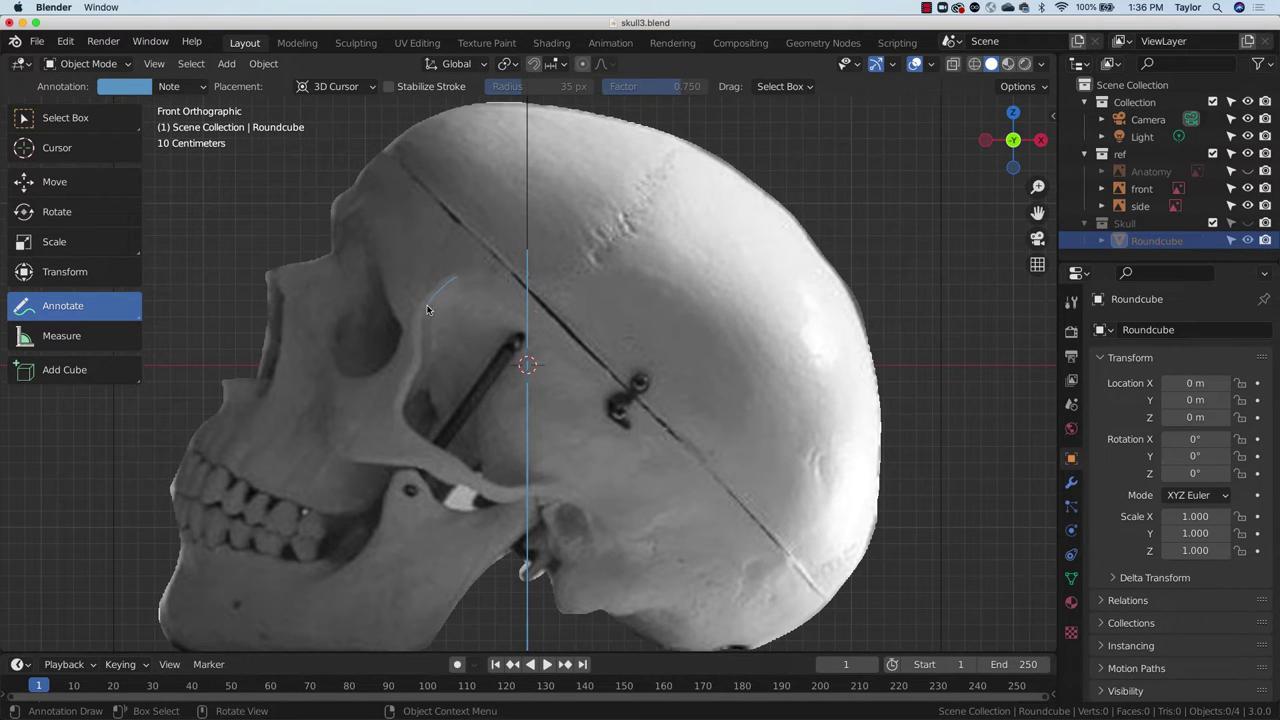
mouse_move(418, 357)
left_mouse_down()
mouse_move(405, 405)
mouse_move(422, 435)
mouse_move(482, 481)
mouse_move(567, 485)
left_mouse_up()
mouse_move(324, 412)
left_mouse_down()
mouse_move(364, 462)
mouse_move(524, 504)
left_mouse_up()
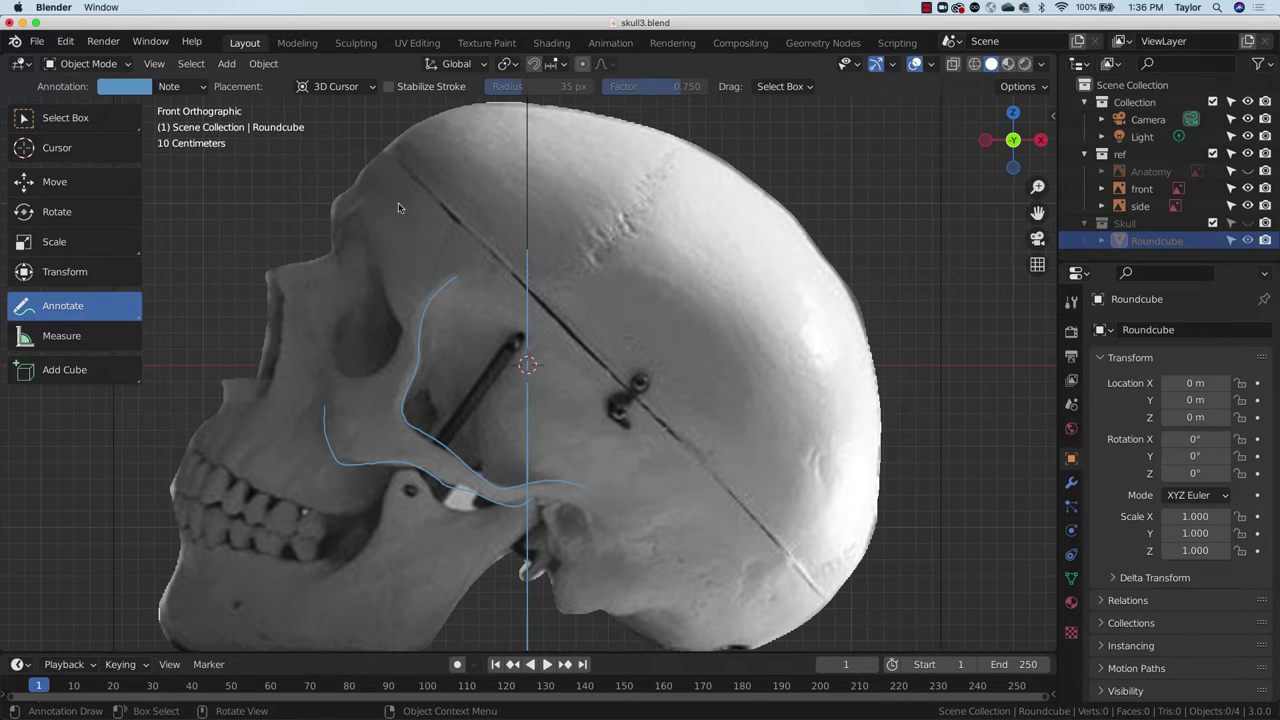
Step: Outline the eye socket's rear and lower rim on the side reference and draw arrows inside it
mouse_move(389, 300)
left_mouse_down()
mouse_move(406, 340)
mouse_move(372, 384)
mouse_move(330, 362)
mouse_move(322, 325)
left_mouse_up()
mouse_move(332, 367)
left_mouse_down()
mouse_move(329, 306)
mouse_move(373, 268)
left_mouse_up()
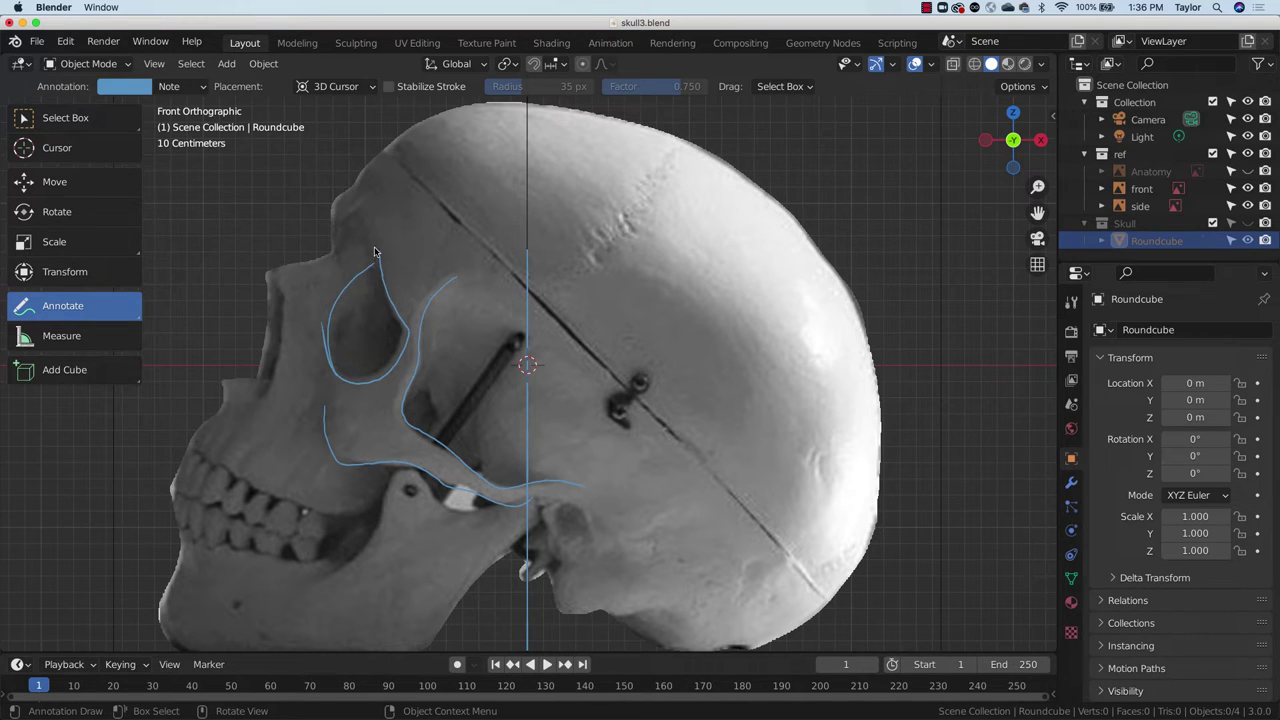
key("ctrl+z")
mouse_move(347, 237)
left_mouse_down()
mouse_move(346, 314)
mouse_move(350, 299)
mouse_move(381, 345)
mouse_move(387, 332)
left_mouse_up()
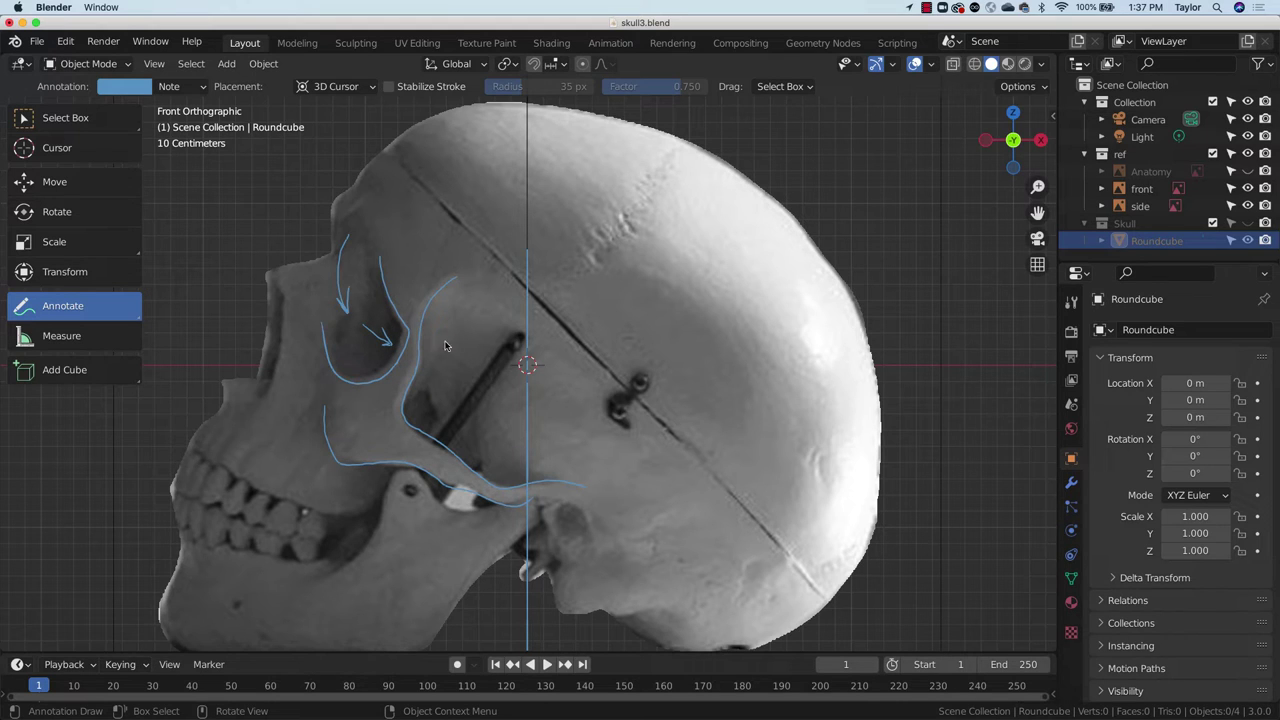
Step: Try to annotate a round curve behind the eye socket's rim, and undo it
left_click_drag(397, 261, 440, 275)
mouse_move(478, 317)
left_mouse_down()
mouse_move(448, 382)
mouse_move(375, 390)
left_mouse_up()
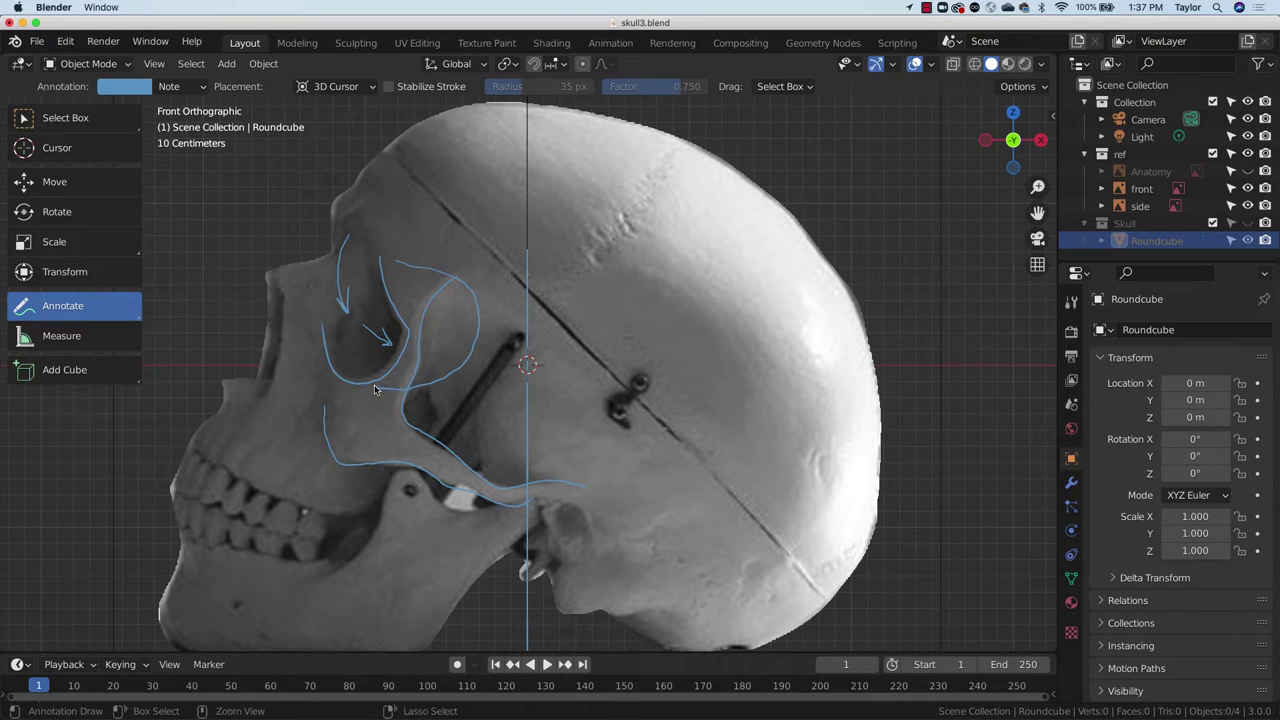
key("ctrl+z")
Step: Trace the face profile on the side reference from the forehead over the brow and nose down to the chin
mouse_move(432, 118)
left_mouse_down()
mouse_move(368, 168)
mouse_move(327, 225)
left_mouse_up()
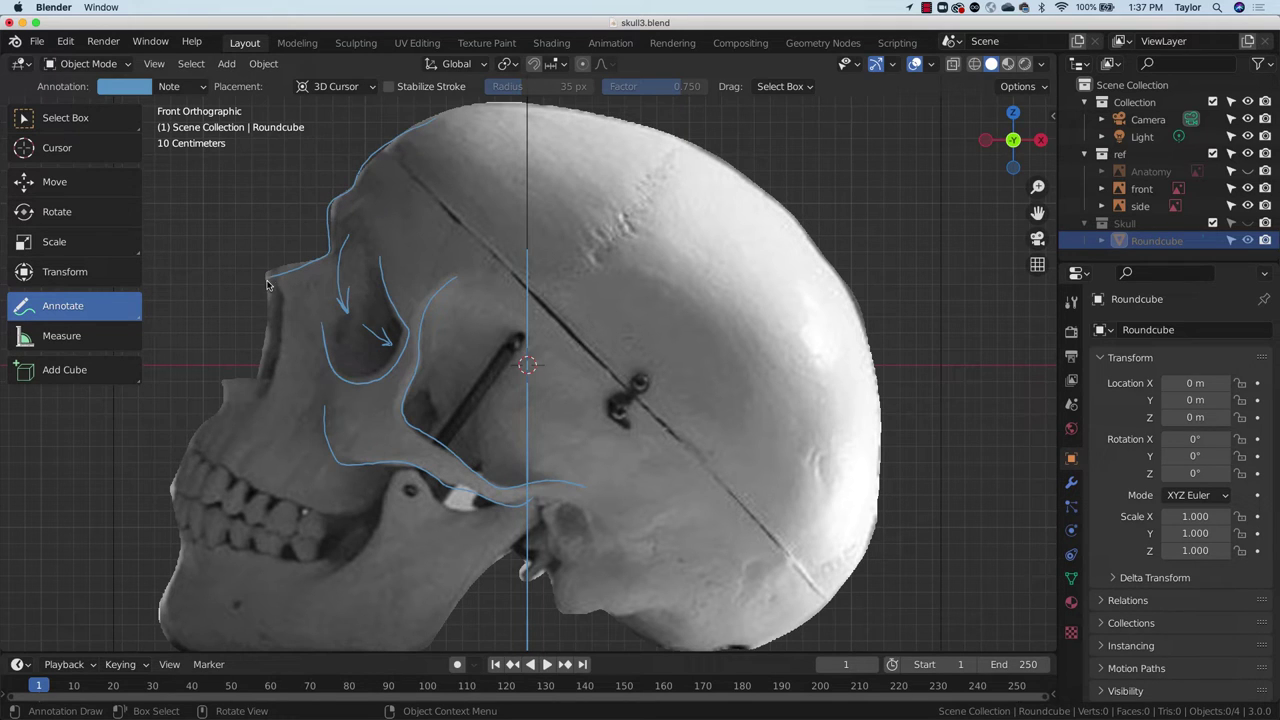
left_click_drag(267, 285, 269, 360)
mouse_move(223, 404)
left_mouse_down()
mouse_move(177, 483)
mouse_move(182, 550)
mouse_move(150, 600)
left_mouse_up()
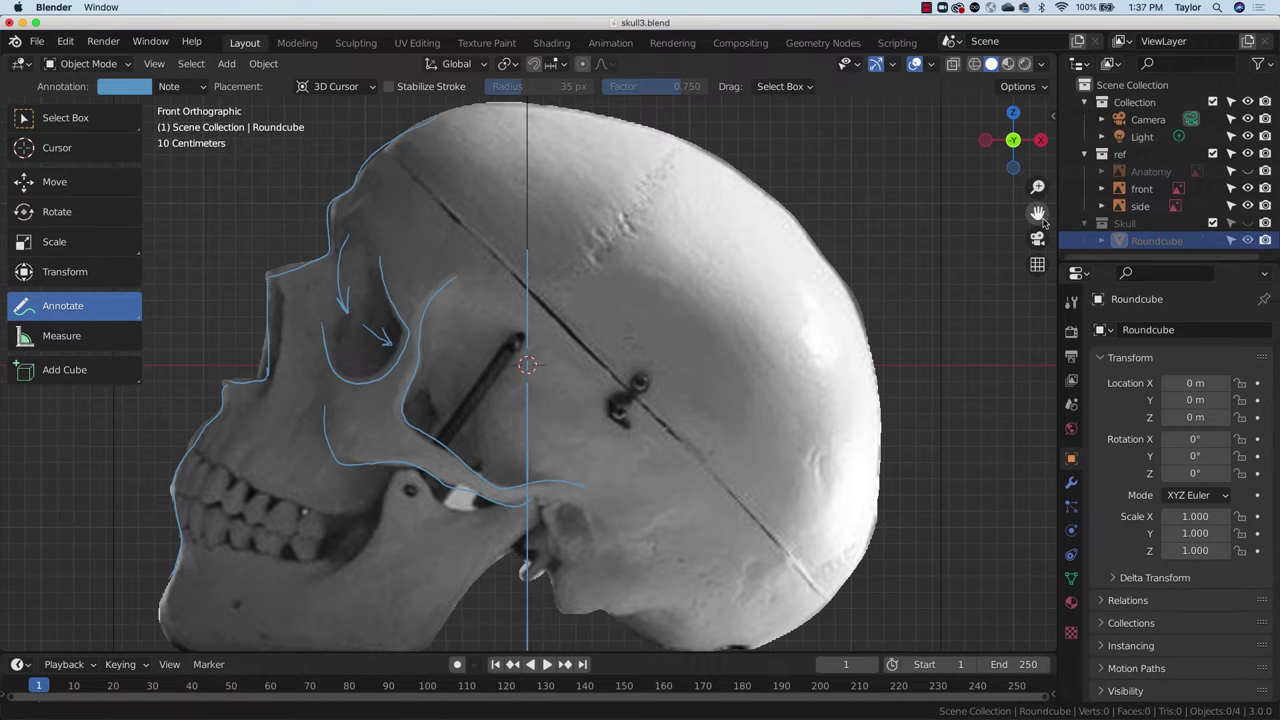
Step: Trace the lower jaw's outline up to its joint, and the gum lines and bite line of the teeth
left_click_drag(1043, 220, 1060, 113)
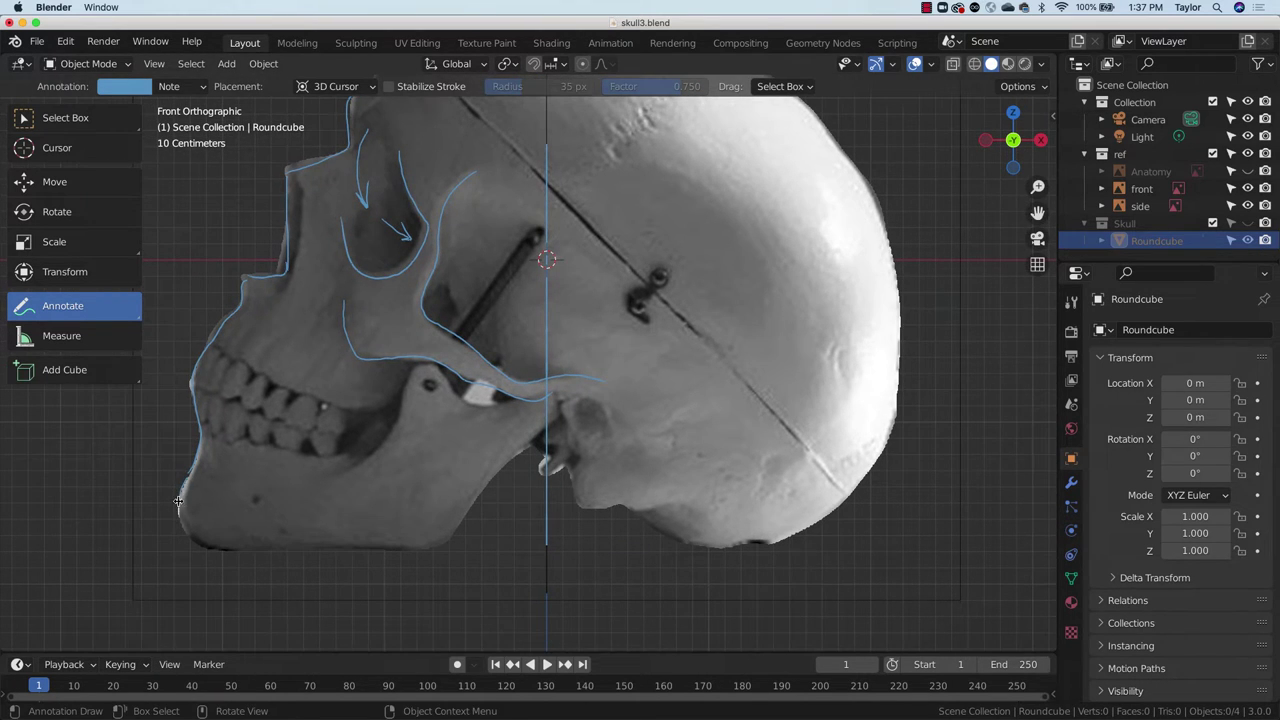
mouse_move(178, 501)
left_mouse_down()
mouse_move(190, 543)
mouse_move(226, 550)
mouse_move(452, 540)
mouse_move(552, 410)
mouse_move(465, 412)
mouse_move(437, 372)
mouse_move(405, 378)
mouse_move(395, 426)
mouse_move(340, 478)
left_mouse_up()
mouse_move(220, 346)
left_mouse_down()
mouse_move(296, 398)
mouse_move(348, 412)
mouse_move(339, 458)
left_mouse_up()
left_click_drag(207, 433, 338, 457)
mouse_move(197, 379)
left_mouse_down()
mouse_move(344, 425)
mouse_move(396, 399)
left_mouse_up()
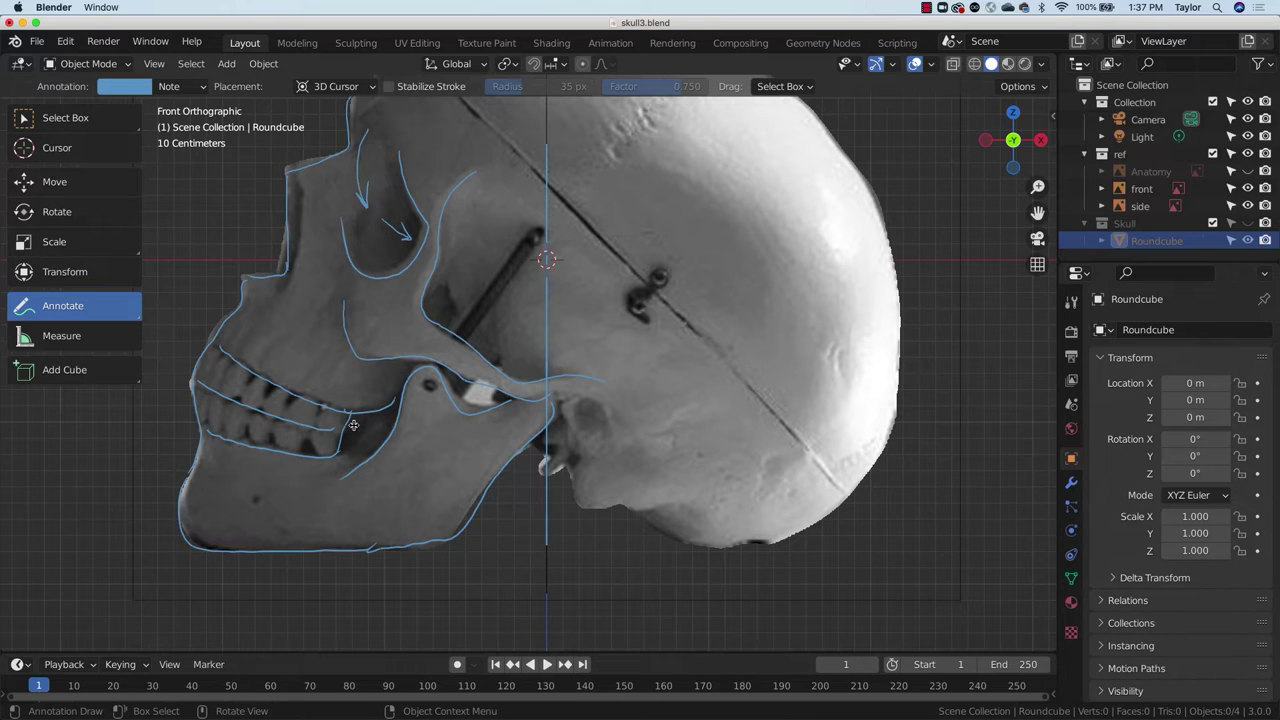
Step: Hatch the gap behind the teeth and the upper jaw, and mark the lower jaw's rear and chin with crosses
left_click_drag(350, 421, 410, 405)
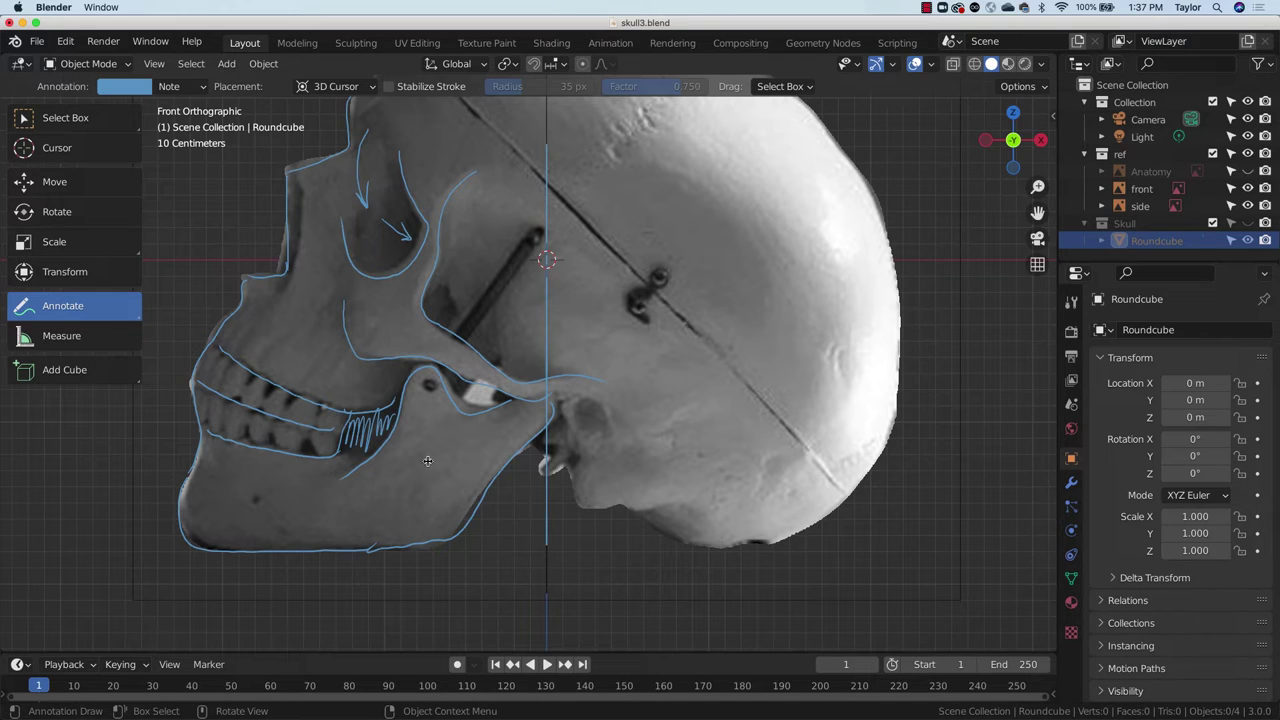
mouse_move(427, 461)
left_mouse_down()
mouse_move(455, 466)
mouse_move(441, 490)
left_mouse_up()
mouse_move(242, 486)
left_mouse_down()
mouse_move(262, 494)
mouse_move(255, 503)
left_mouse_up()
left_click_drag(249, 334, 350, 378)
mouse_move(308, 330)
left_mouse_down()
mouse_move(300, 365)
mouse_move(314, 288)
mouse_move(321, 320)
left_mouse_up()
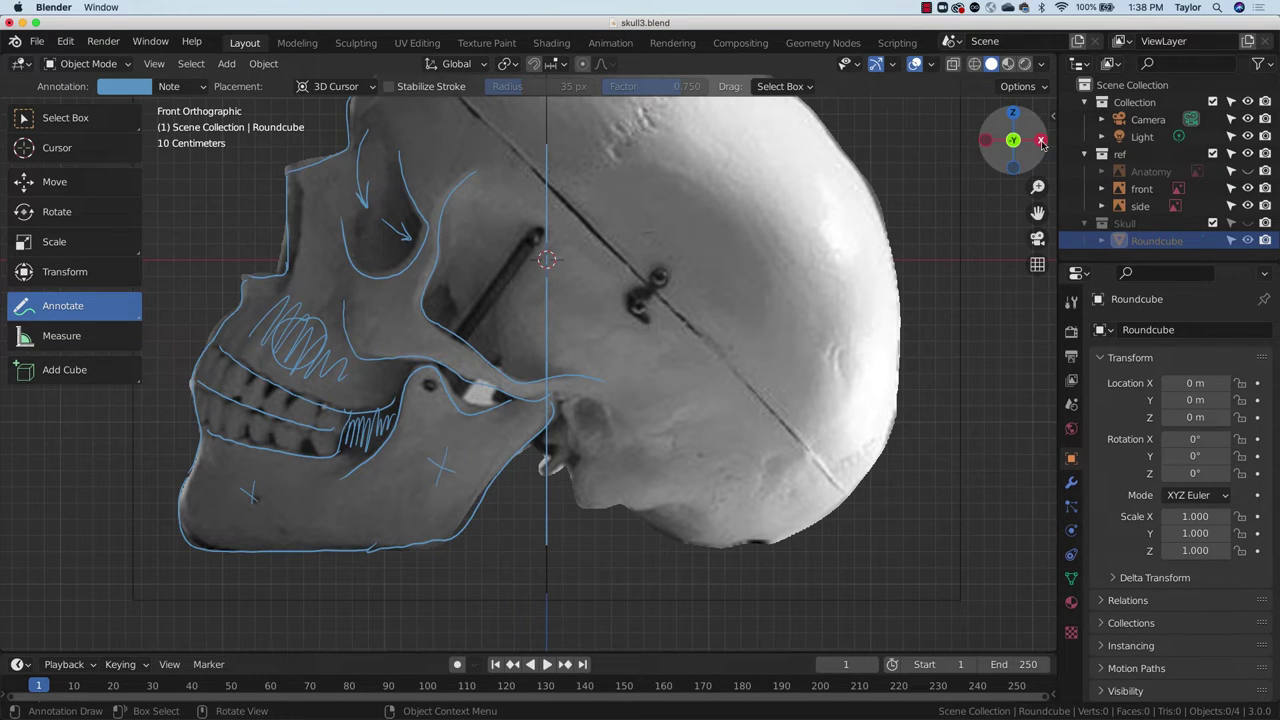
Step: Annotate two arcs closing the temple area behind the eye socket on the side reference, and hatch it with slanted lines
mouse_move(496, 168)
left_mouse_down()
mouse_move(622, 186)
mouse_move(664, 290)
mouse_move(650, 336)
left_mouse_up()
left_click_drag(607, 176, 723, 280)
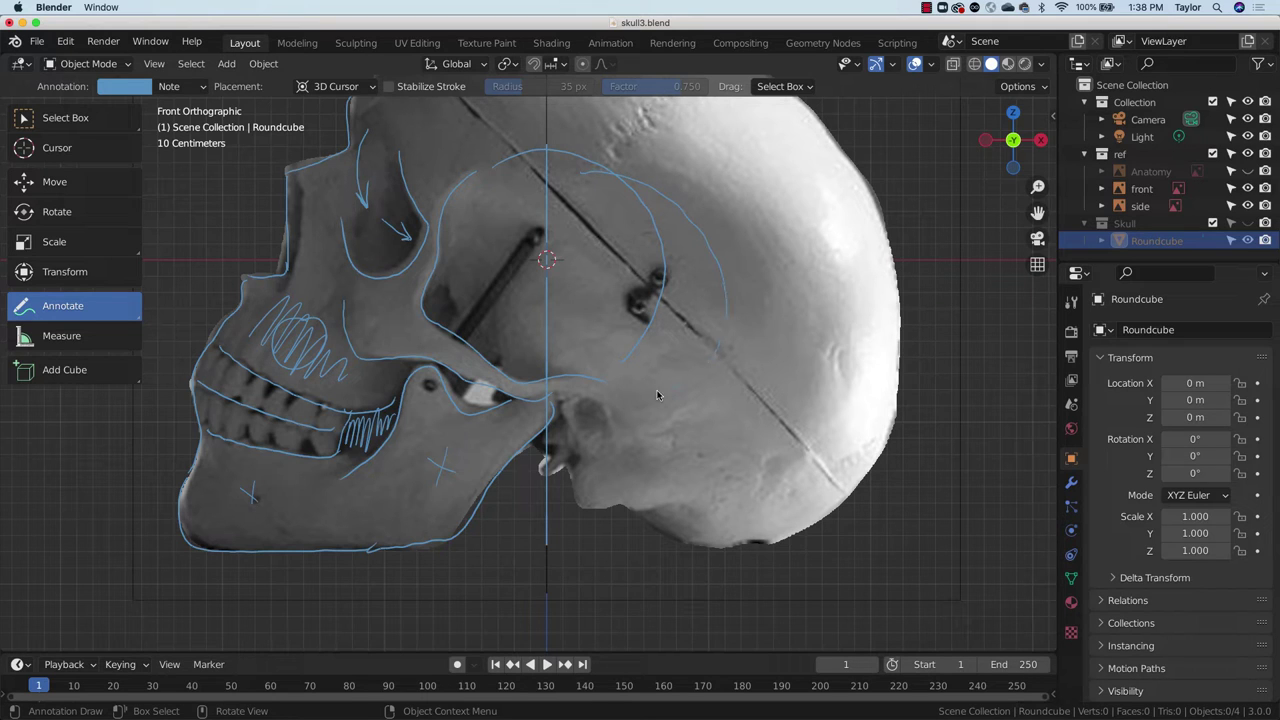
left_click_drag(497, 205, 530, 325)
left_click_drag(563, 235, 586, 318)
left_click_drag(610, 240, 622, 322)
left_click_drag(641, 232, 651, 300)
Step: Inspect the annotation layer settings, and compare the side reference with the annotations and all overlays switched off and on
left_click(203, 88)
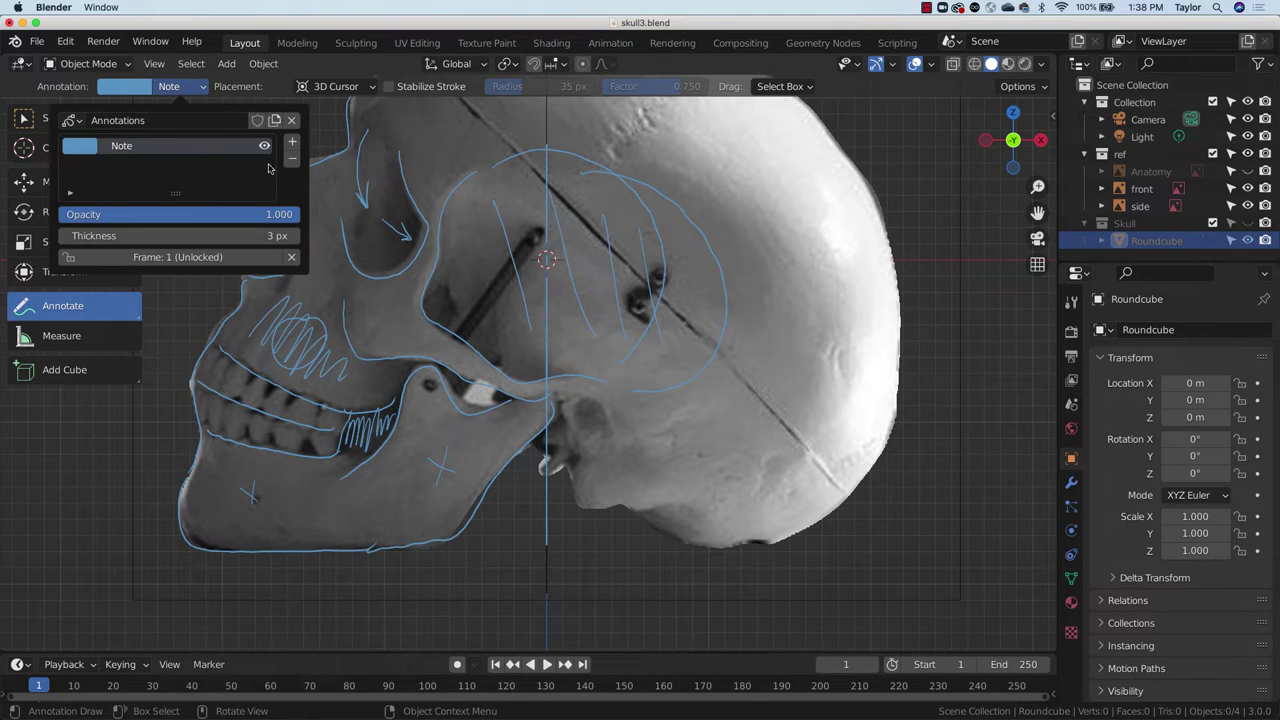
left_click(207, 88)
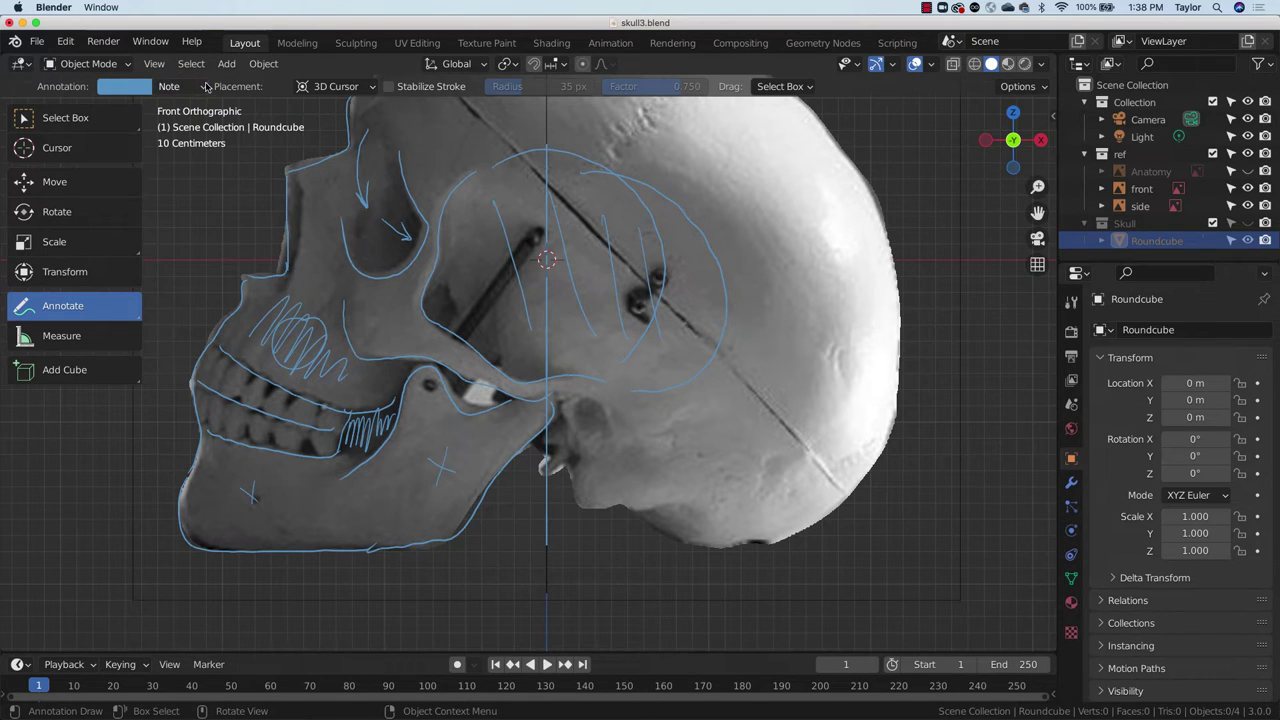
left_click(932, 63)
left_click(941, 203)
left_click(941, 203)
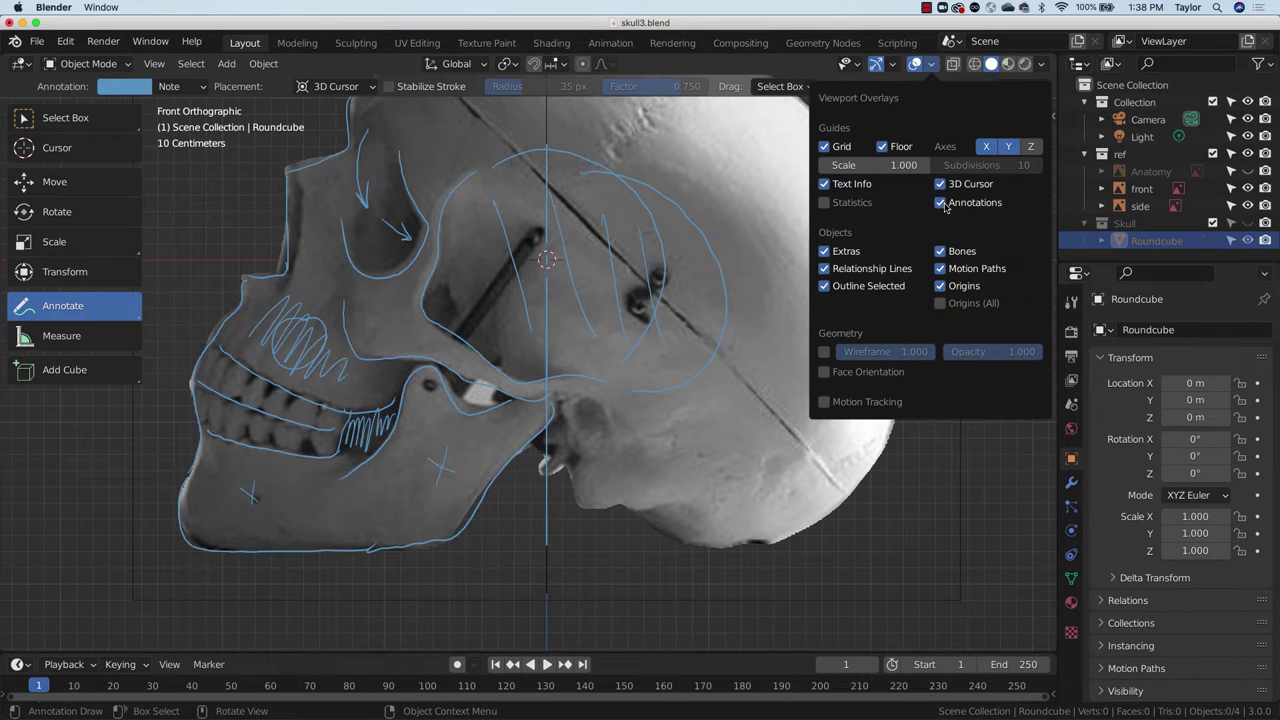
left_click(941, 203)
left_click(941, 203)
left_click(941, 203)
left_click(941, 203)
left_click(941, 203)
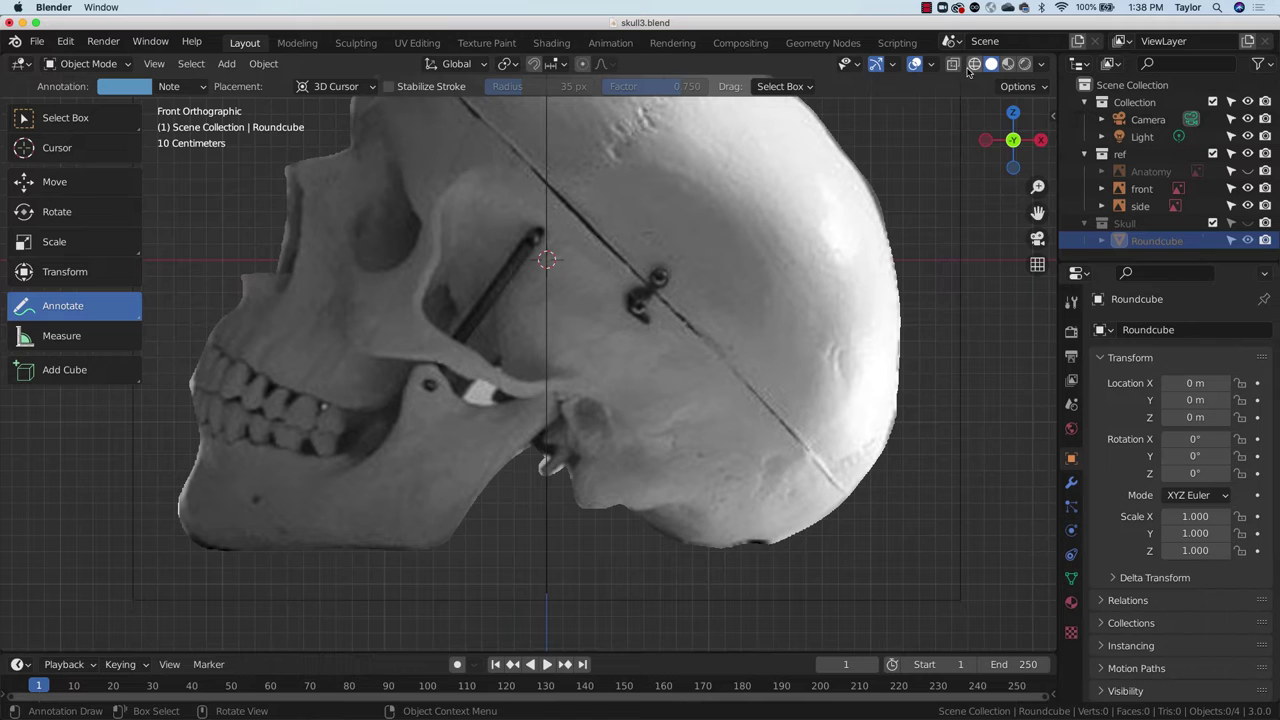
left_click(932, 63)
left_click(941, 203)
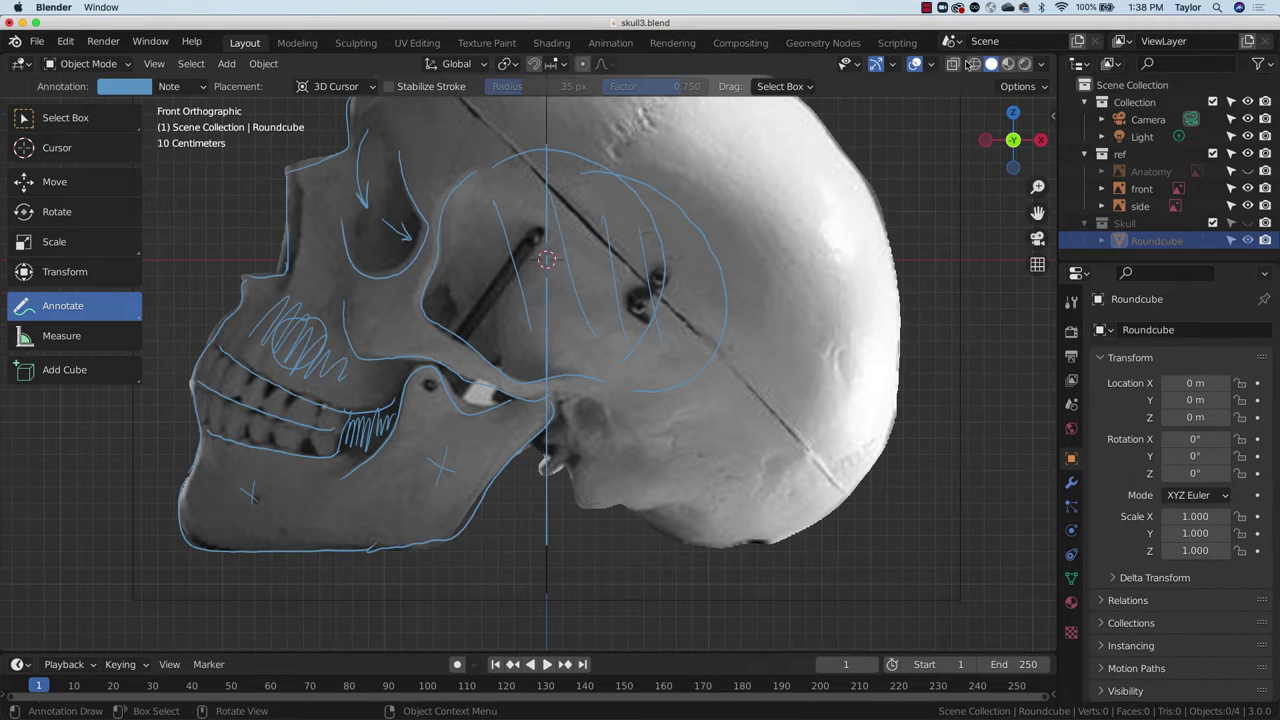
left_click(915, 64)
left_click(915, 64)
left_click(915, 64)
left_click(915, 64)
Step: Unhide the skull mesh and face it from the front, comparing it with the overlays off and on
left_click(1248, 241)
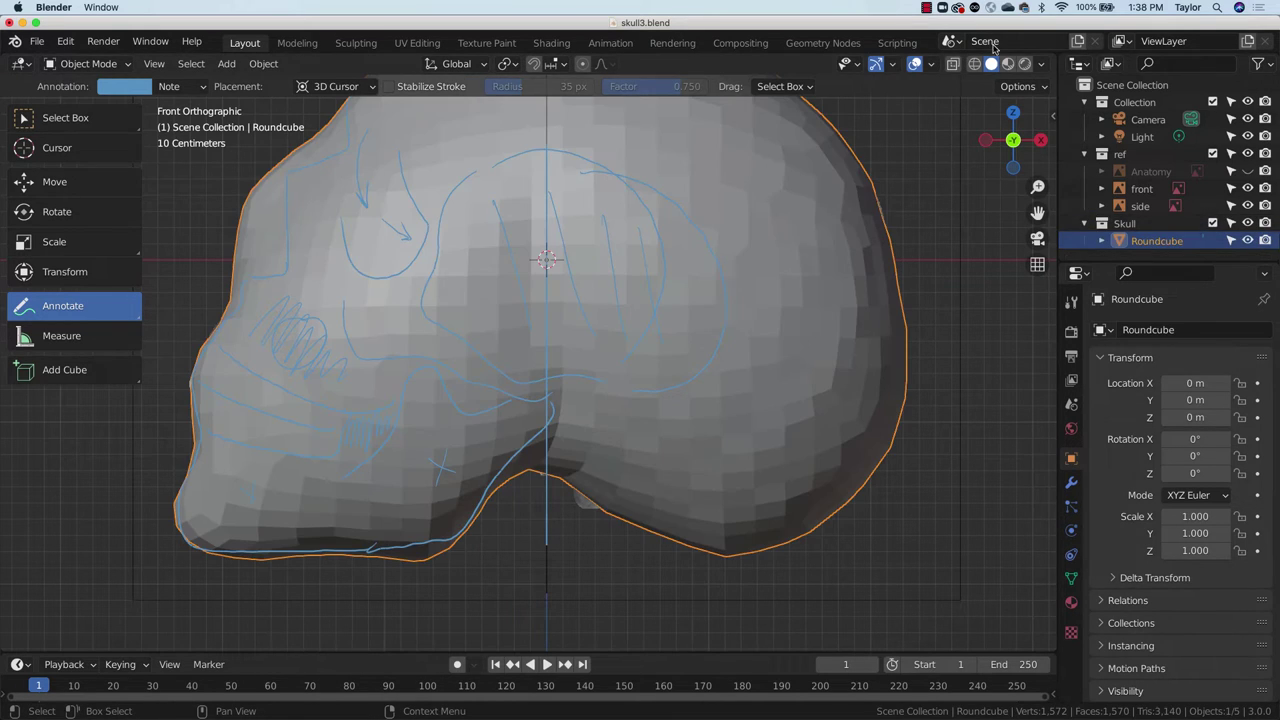
left_click(922, 68)
left_click(922, 68)
left_click(922, 68)
left_click(928, 64)
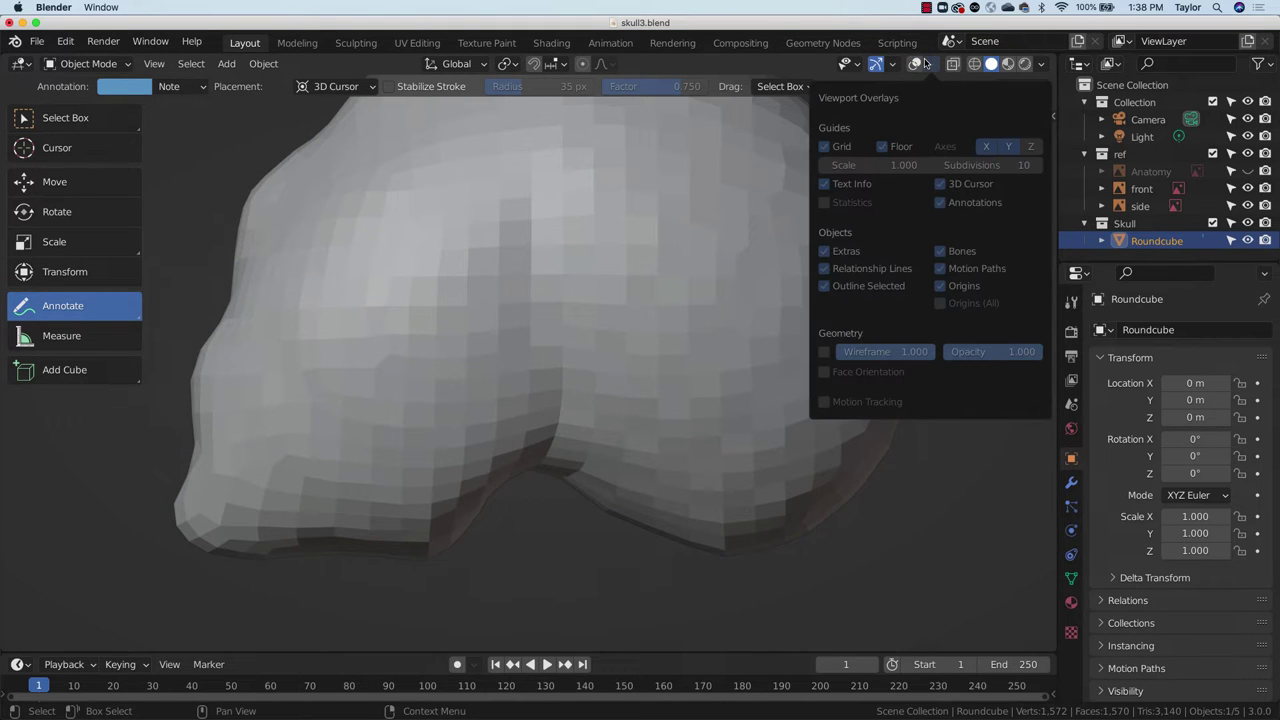
left_click(916, 64)
left_click(916, 64)
middle_click_drag(665, 305, 783, 331)
left_click(1006, 147)
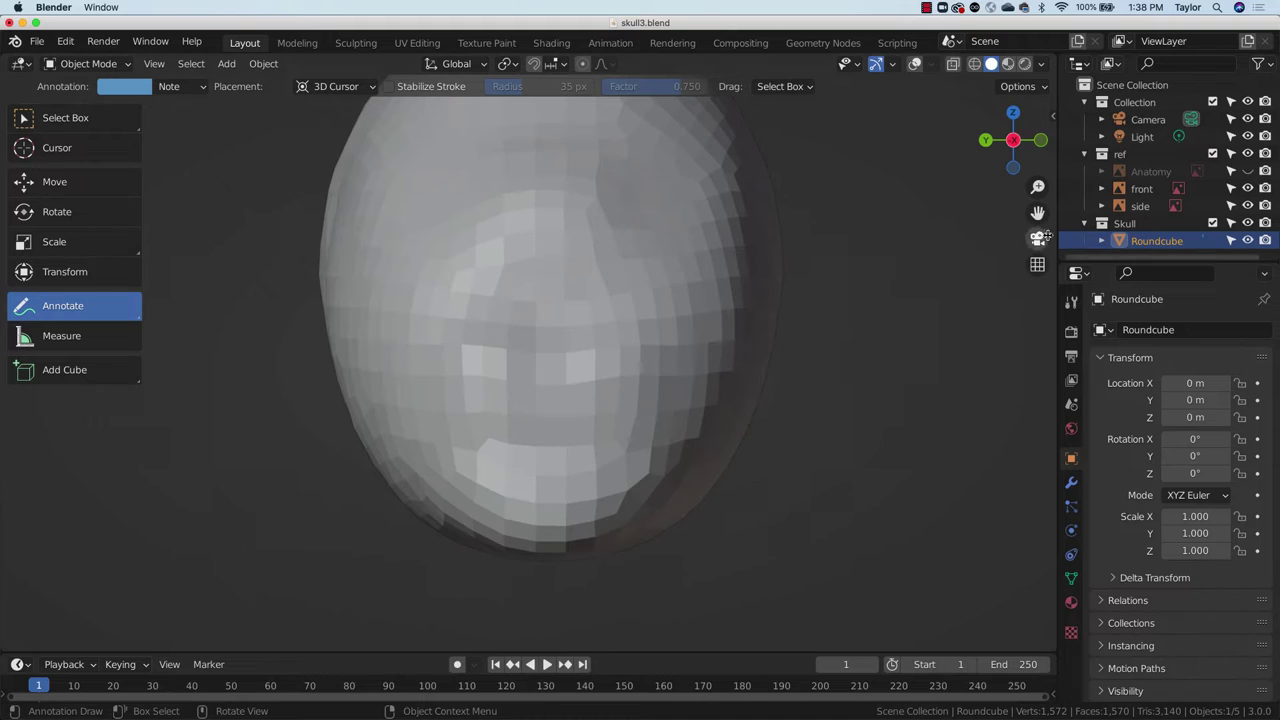
left_click_drag(1038, 188, 1038, 212)
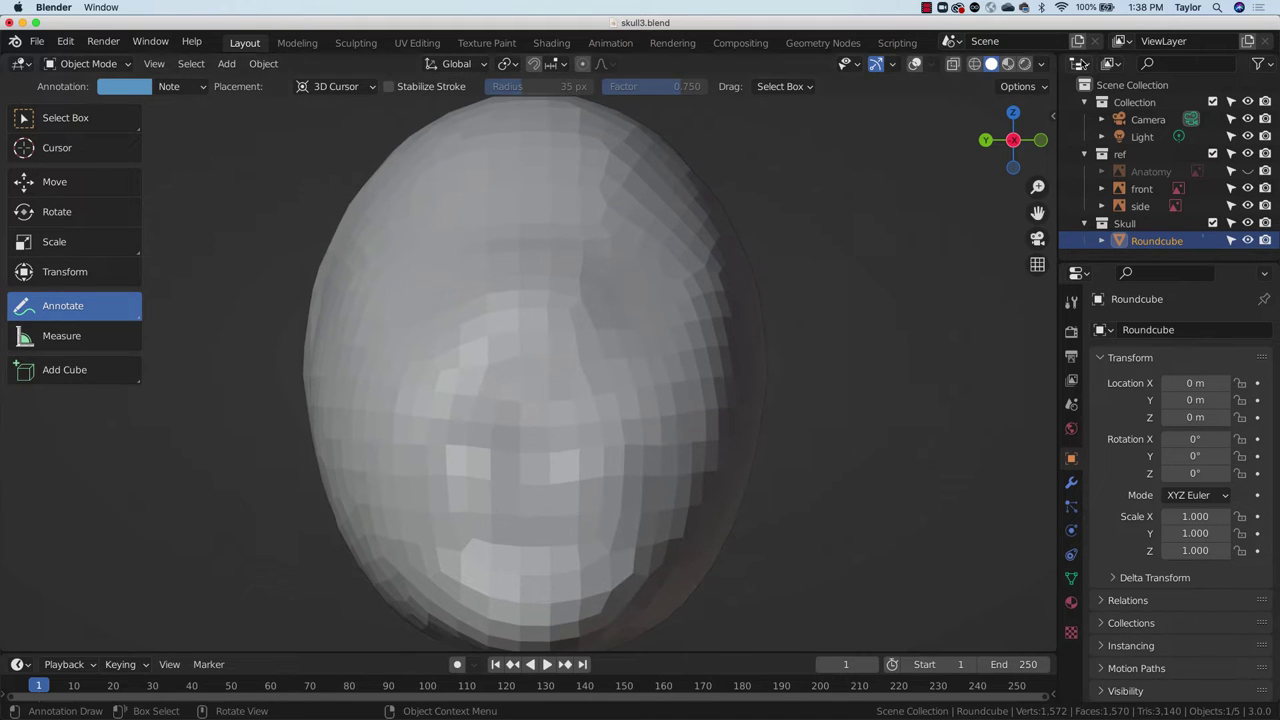
left_click(914, 65)
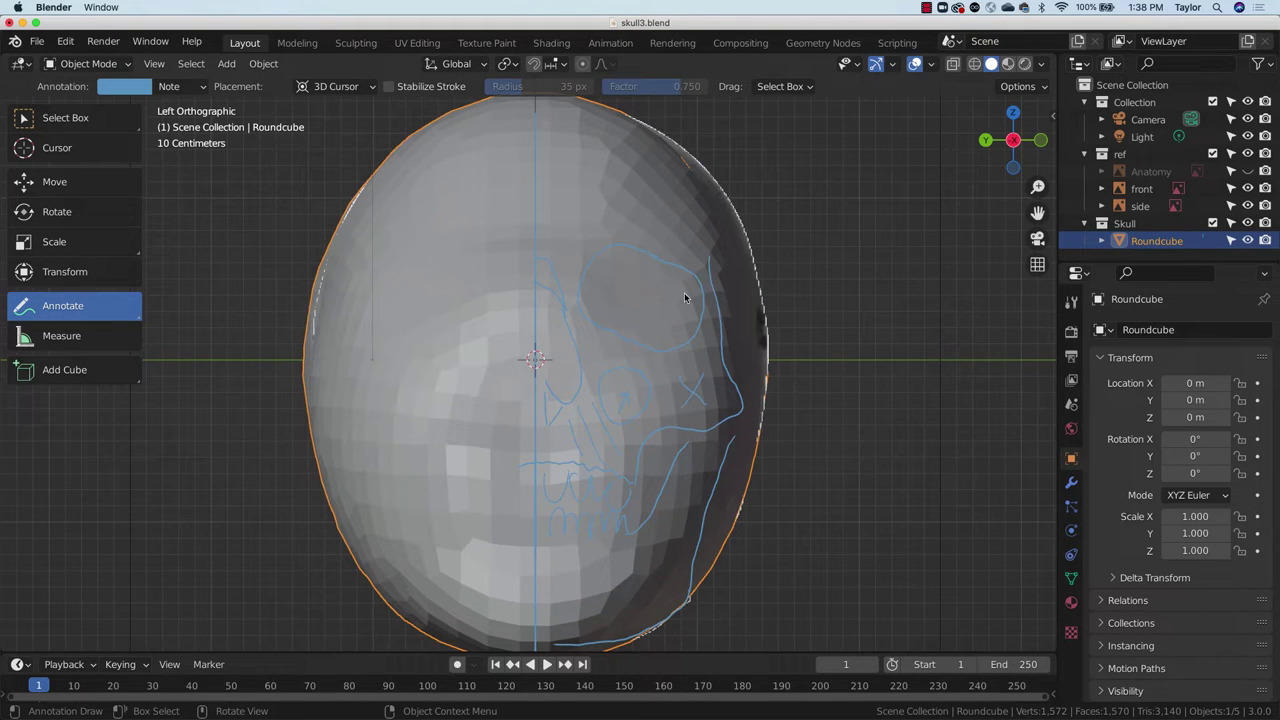
Step: Switch to Sculpt Mode with the Clay Strips brush and set its strength to 1.000
left_click(112, 66)
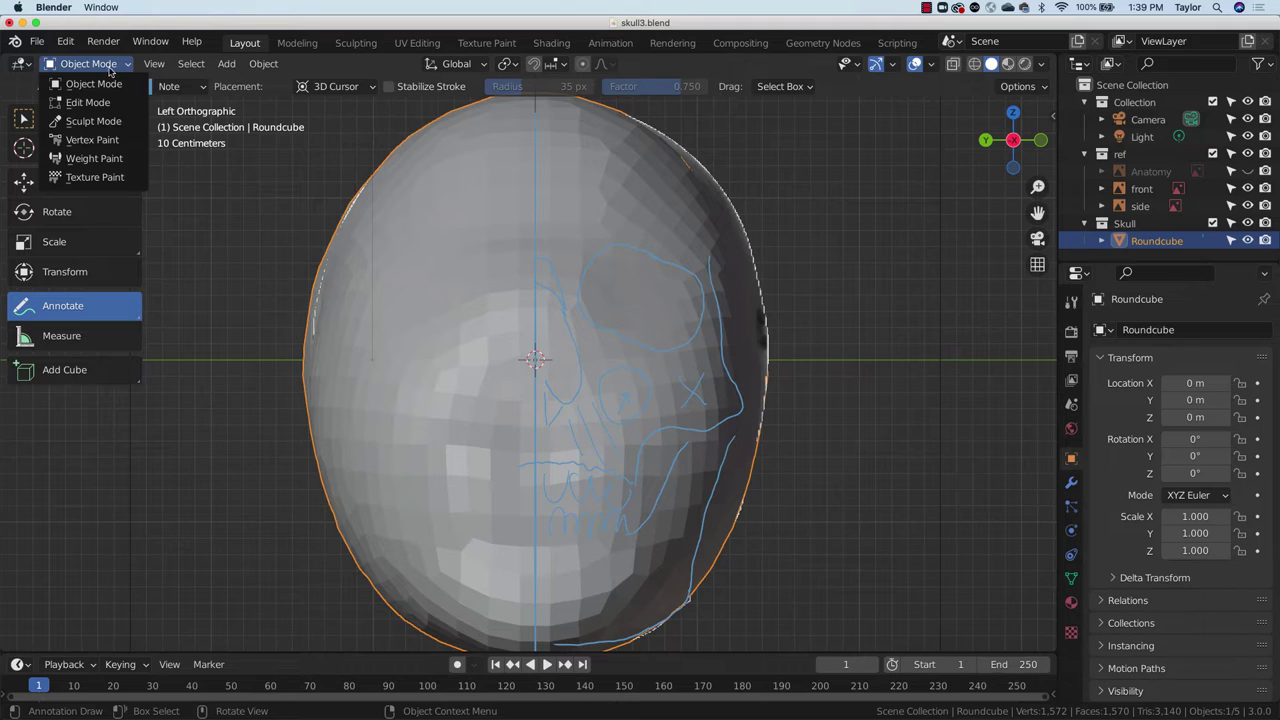
left_click(115, 122)
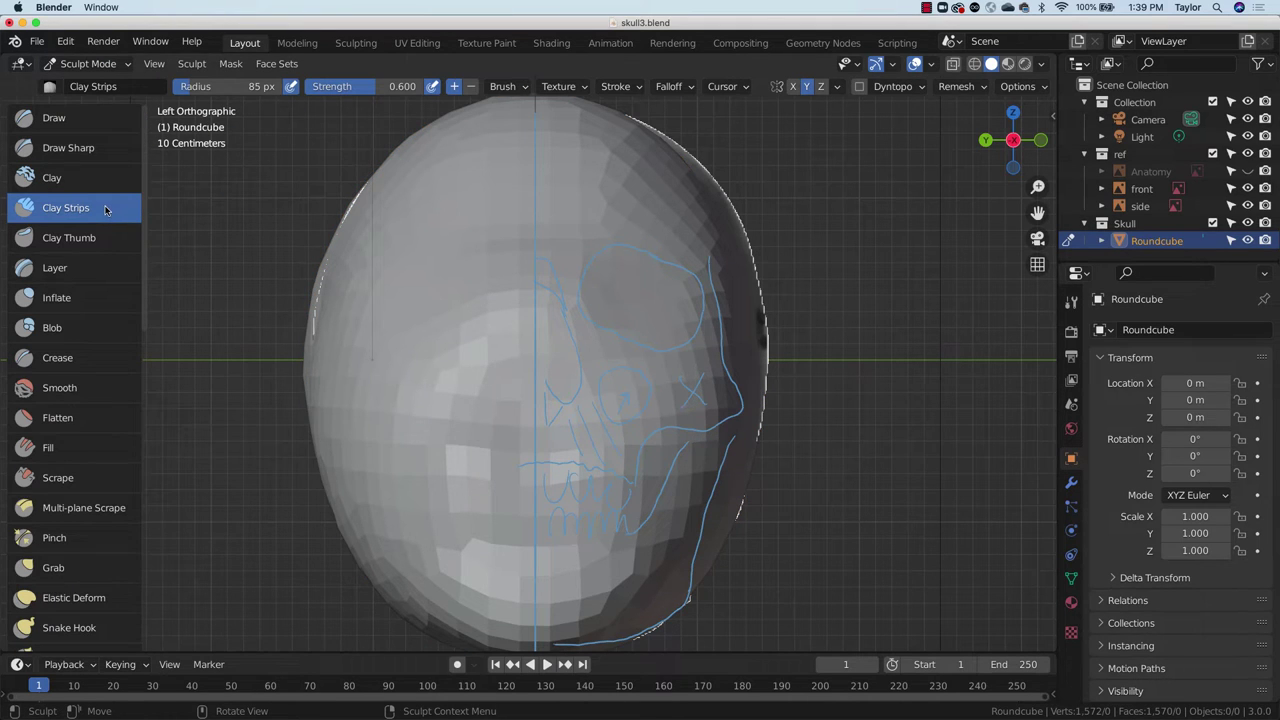
left_click_drag(1037, 186, 1050, 152)
left_click_drag(1037, 219, 997, 317)
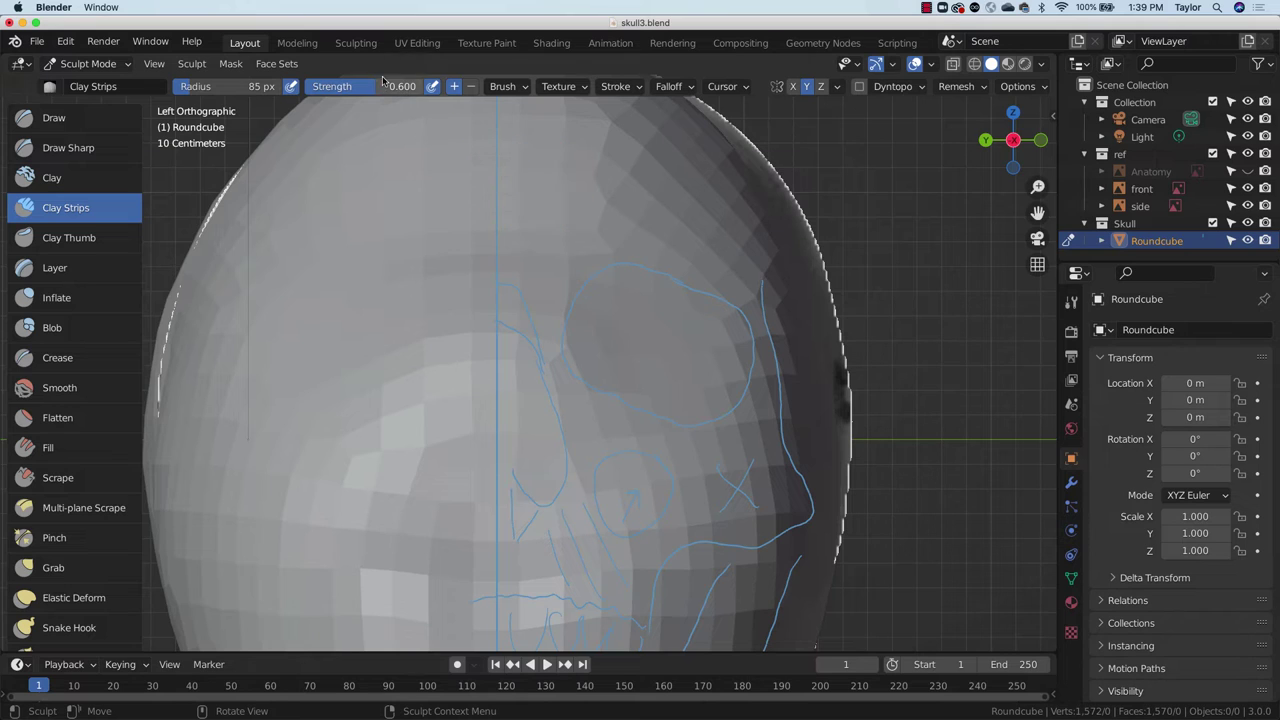
left_click_drag(383, 86, 396, 86)
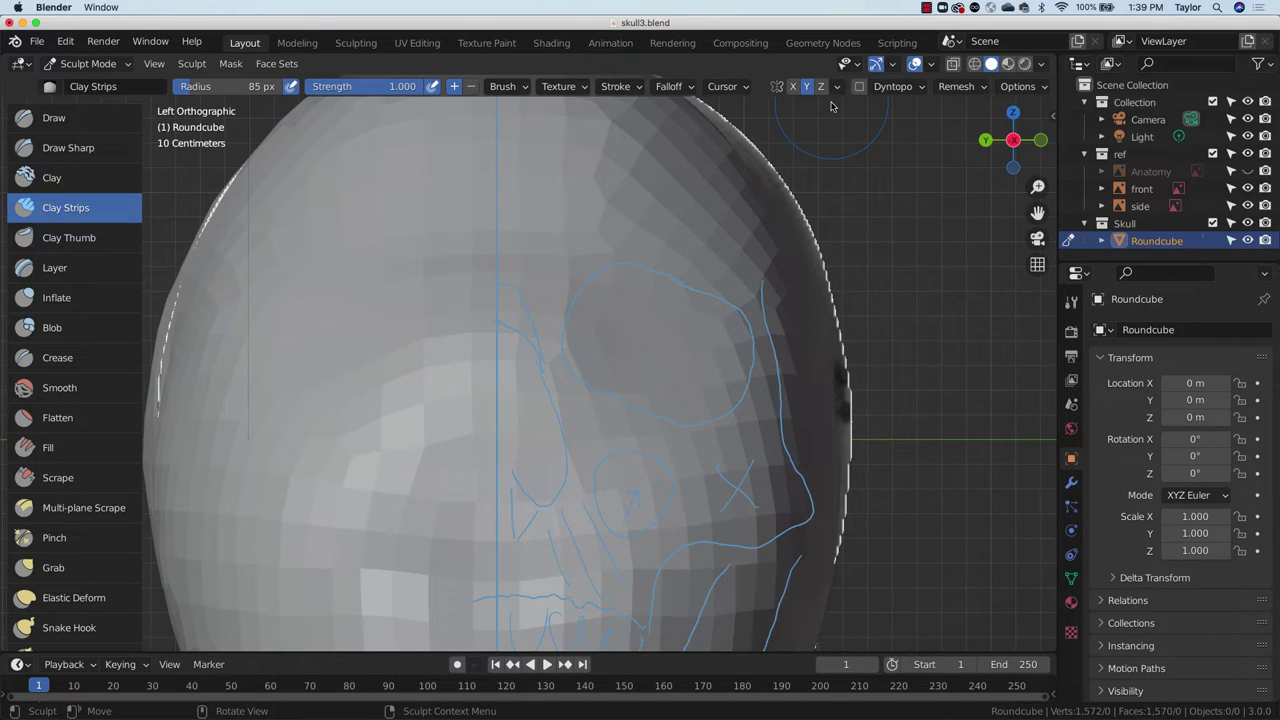
left_click(503, 86)
Step: Try a Clay Strips stroke over the side of the forehead, and undo it
left_click_drag(1042, 195, 1029, 309)
middle_click_drag(920, 323, 832, 398)
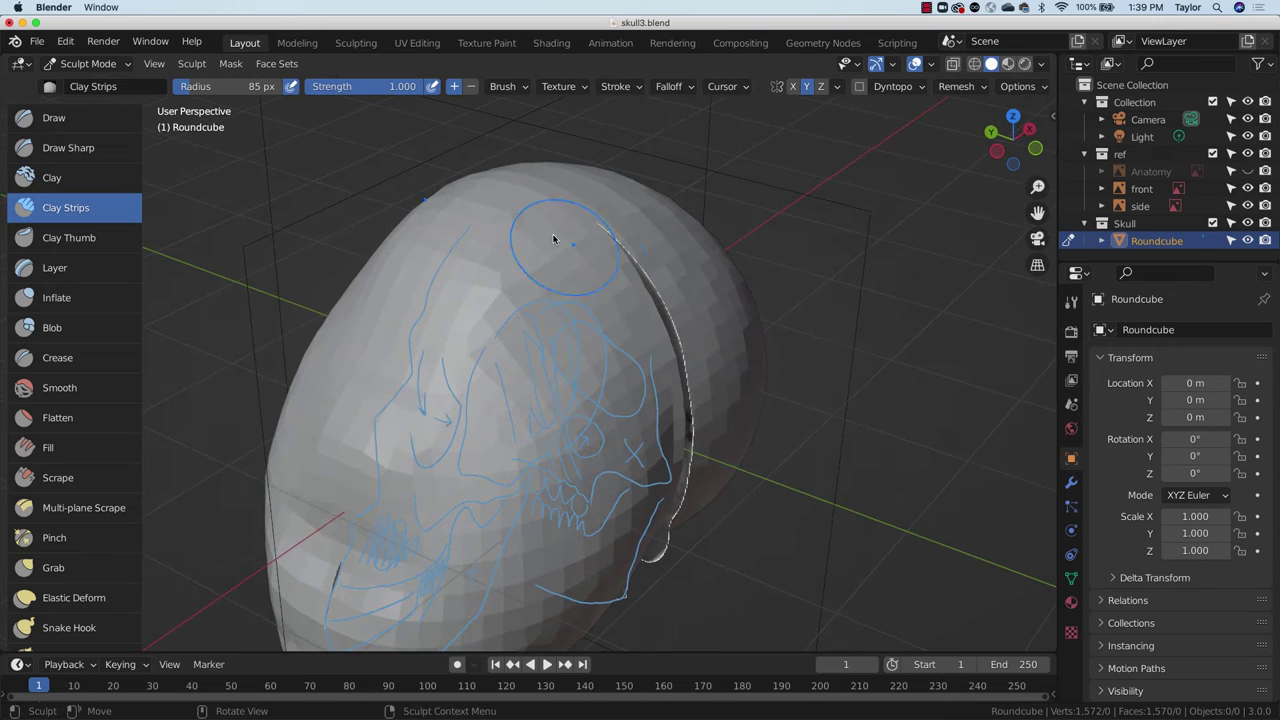
mouse_move(553, 238)
left_mouse_down()
mouse_move(586, 214)
mouse_move(529, 286)
mouse_move(636, 298)
left_mouse_up()
key("ctrl+z")
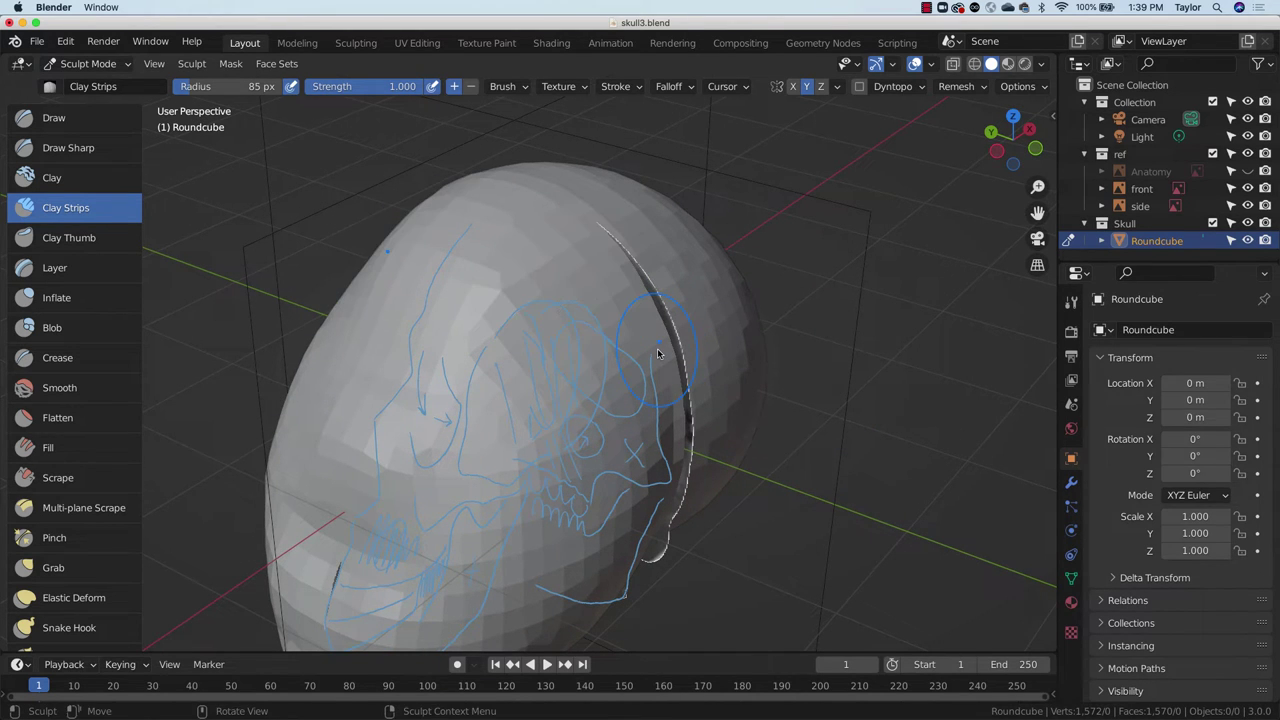
Step: Set a finer voxel size for the skull and remesh it to gain sculpting detail
mouse_move(733, 411)
middle_mouse_down()
mouse_move(706, 364)
mouse_move(866, 354)
mouse_move(721, 386)
middle_mouse_up()
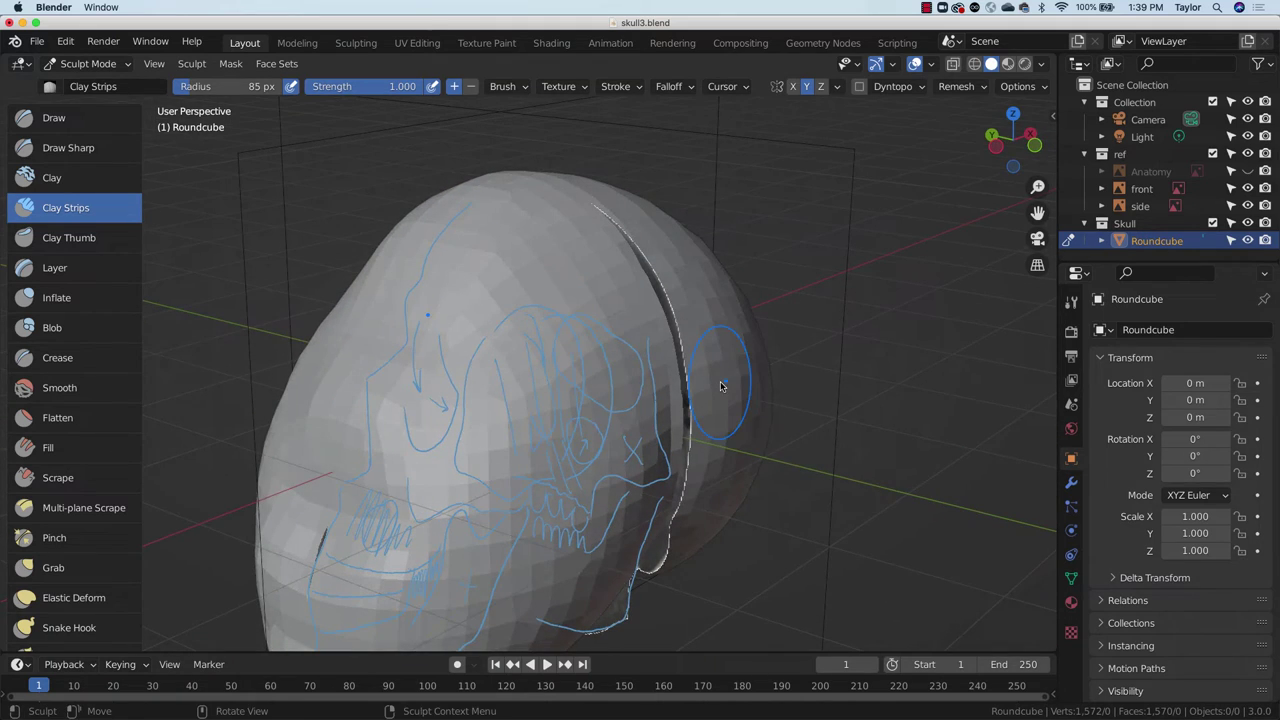
key("r")
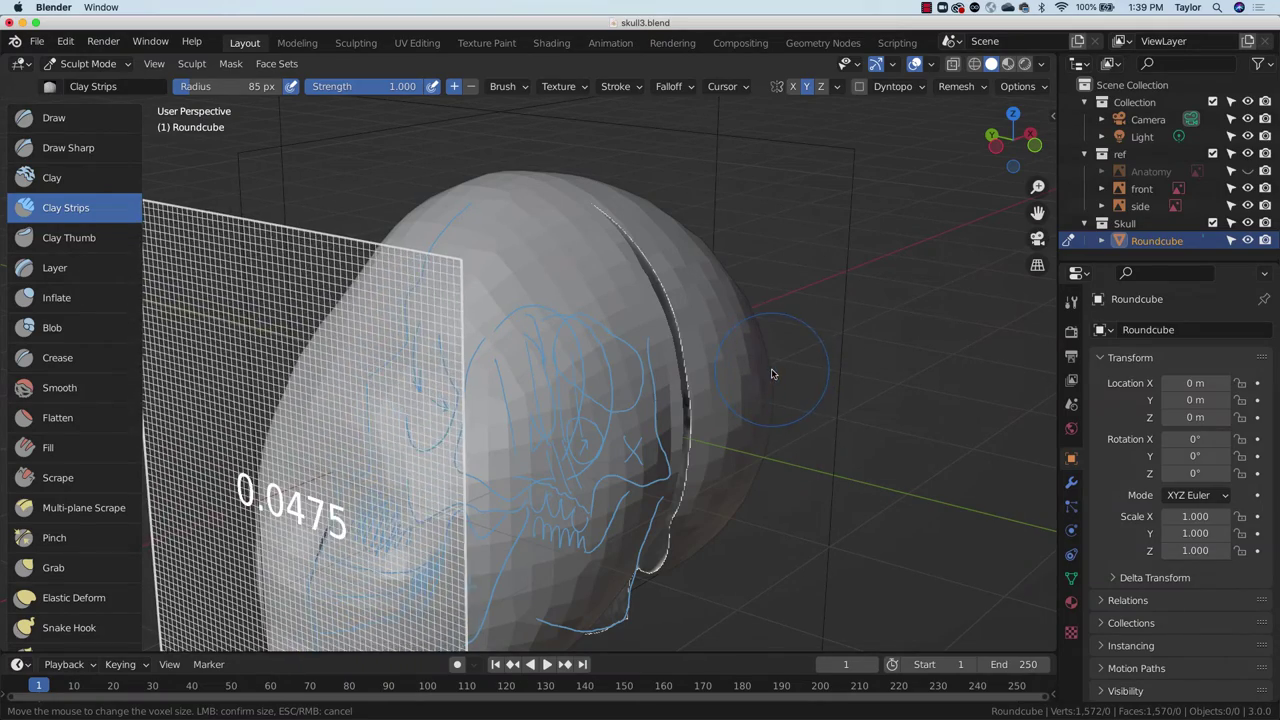
left_click(772, 374)
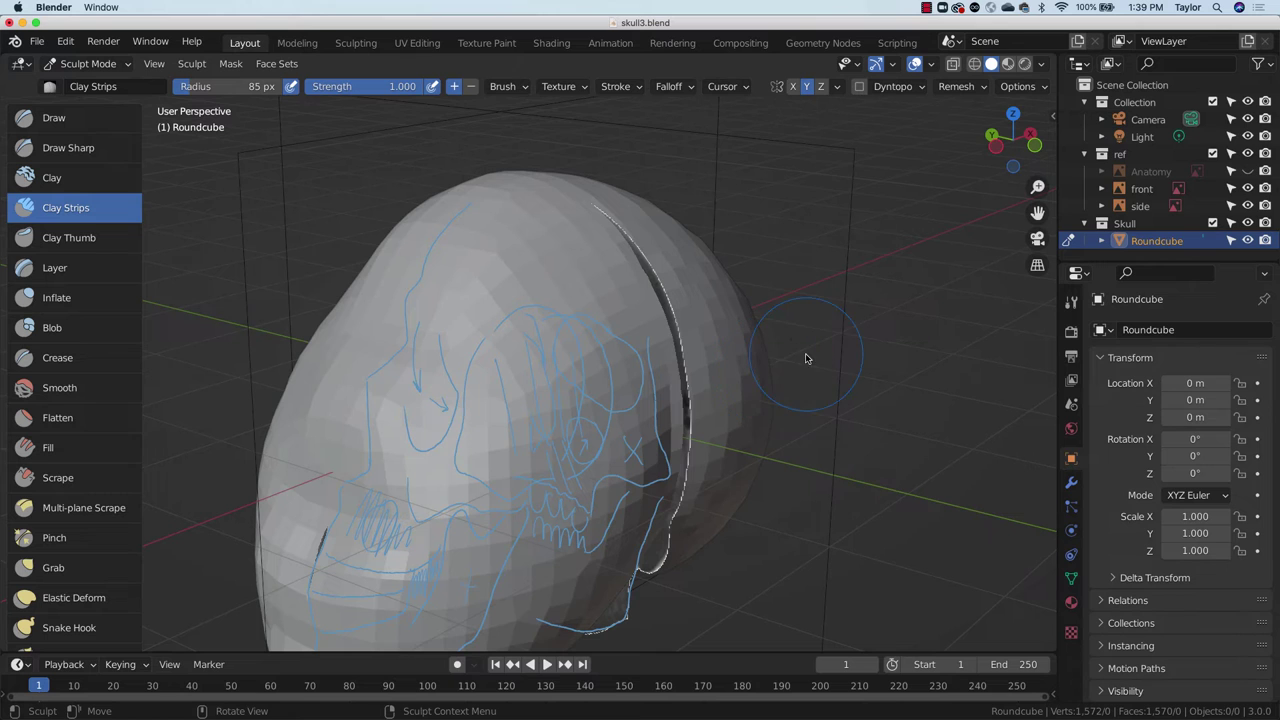
key("ctrl")
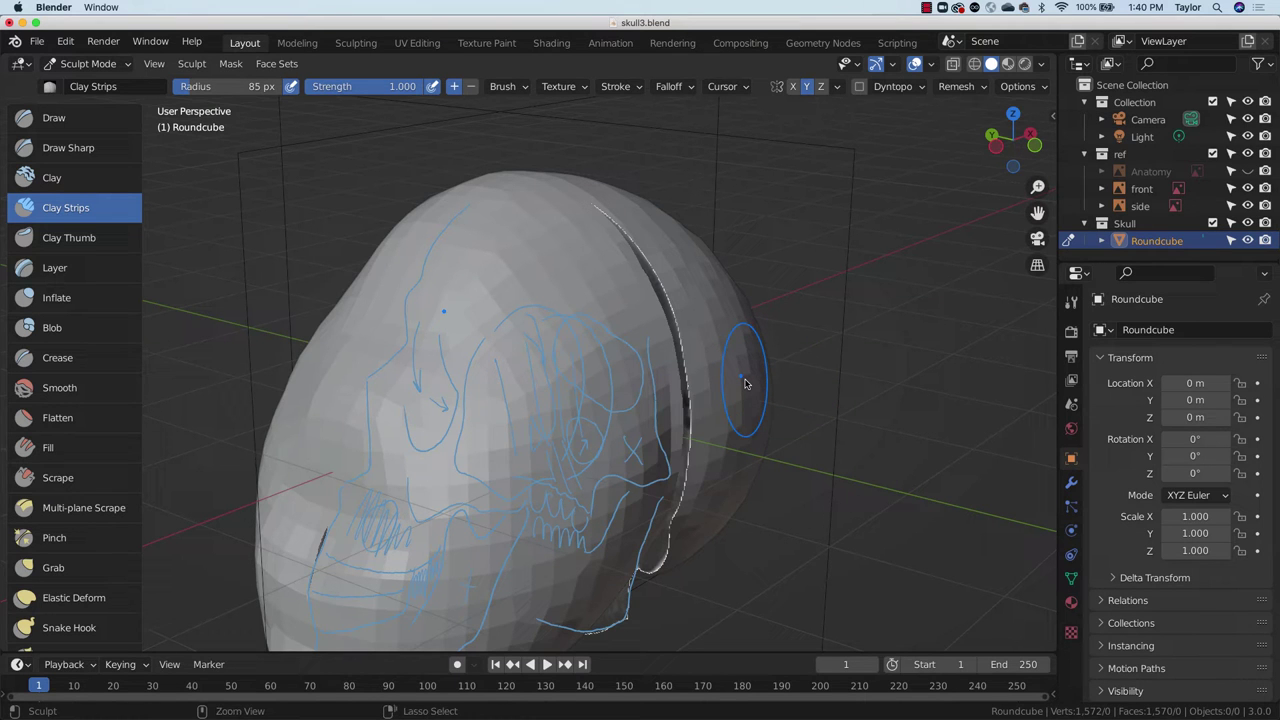
key("ctrl+r")
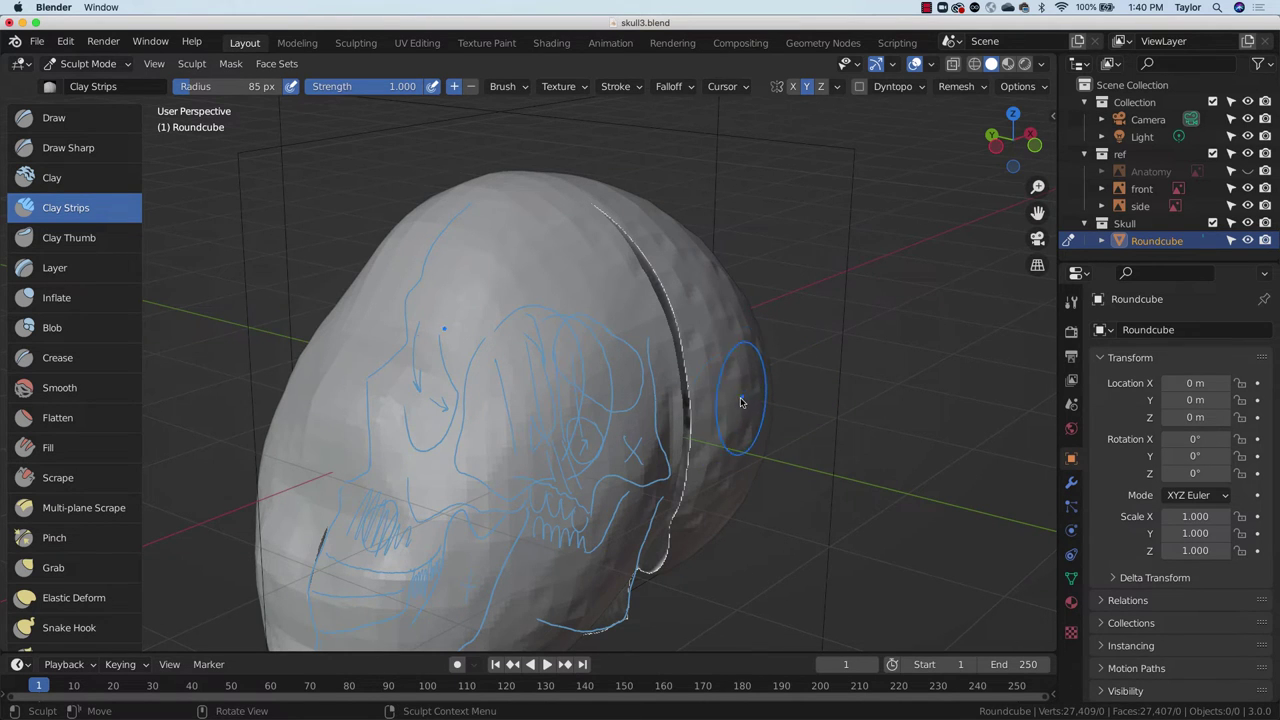
Step: Carve both eye sockets inside the annotated outline from the front, using subtractive Clay Strips with a 69 px radius
middle_click_drag(741, 402, 900, 298)
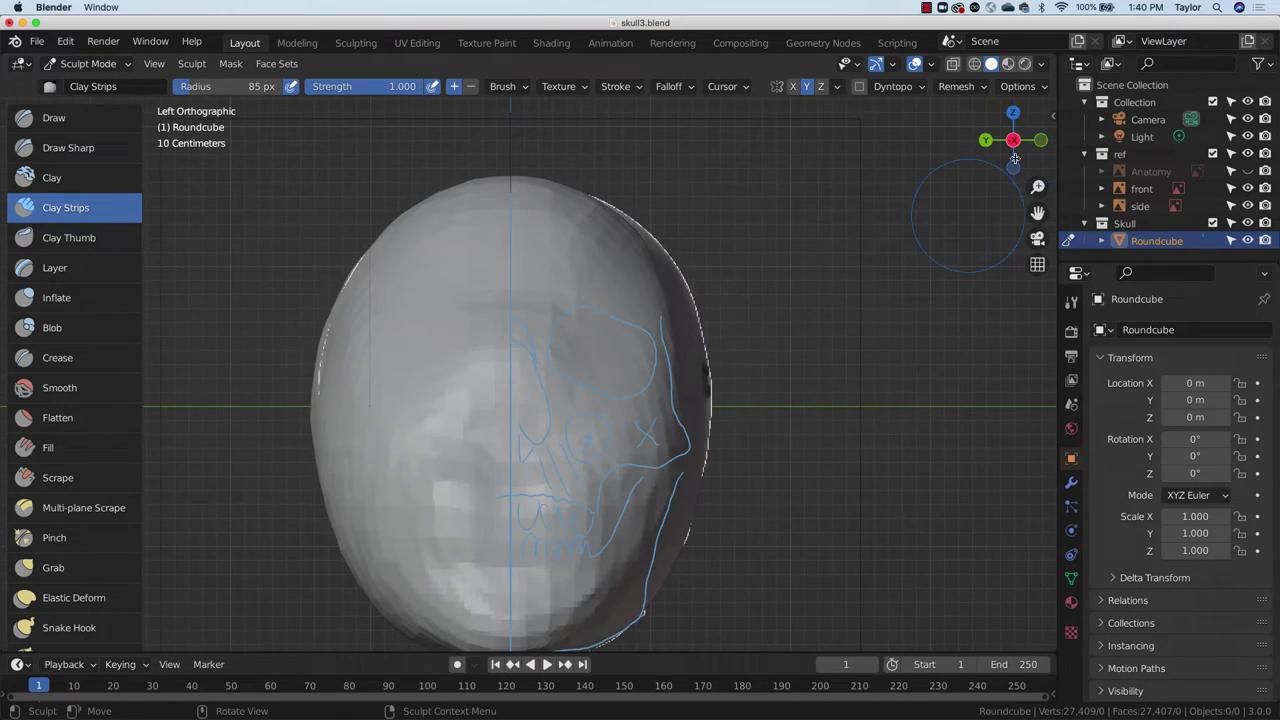
left_click(975, 63)
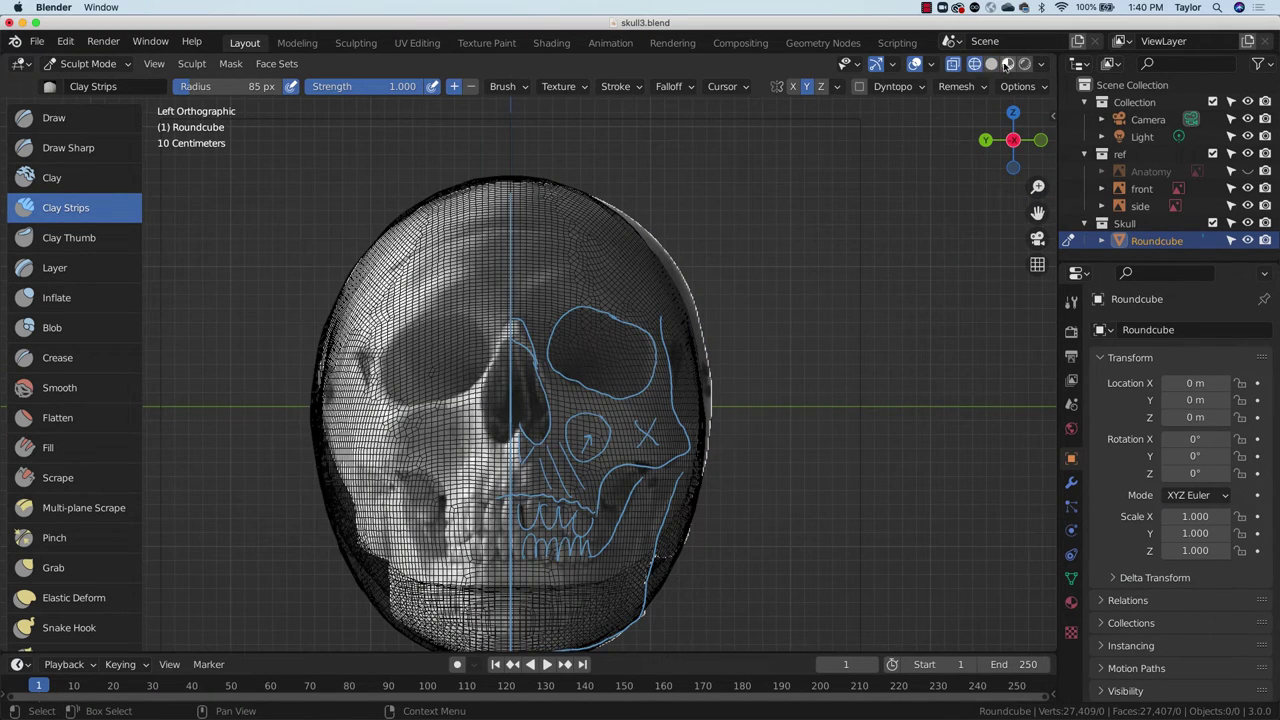
left_click(993, 64)
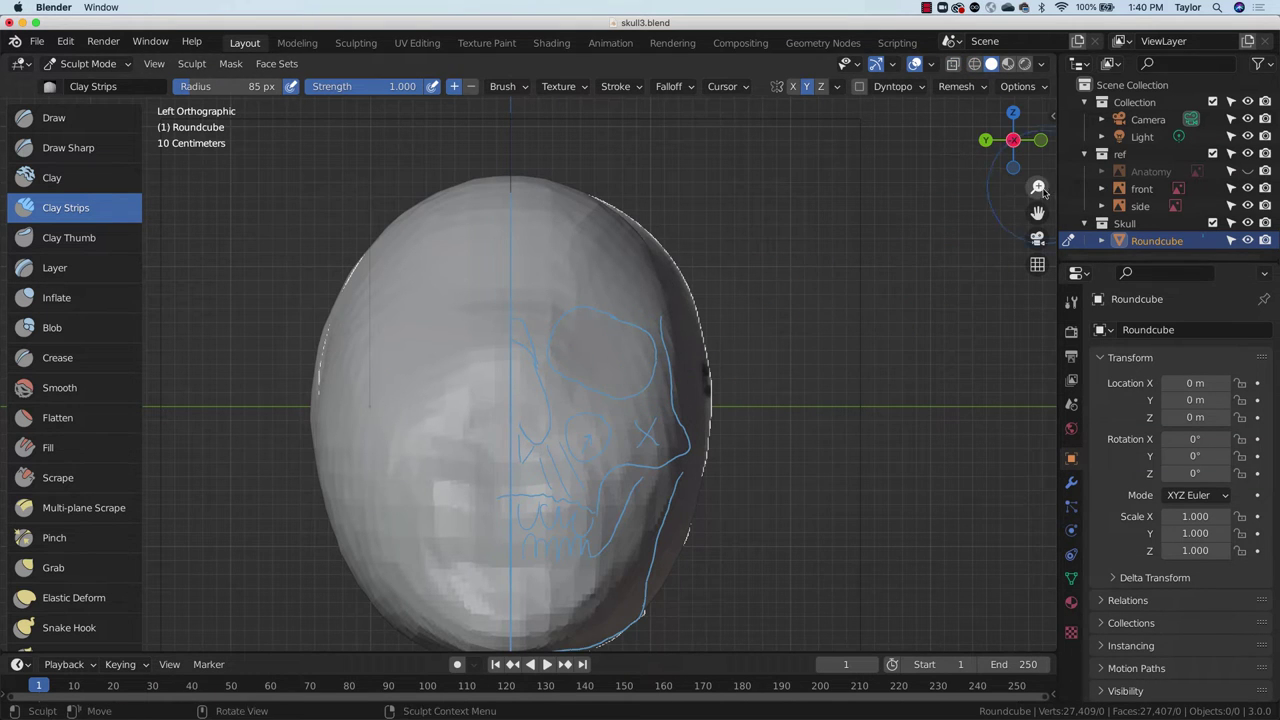
left_click_drag(1037, 187, 1037, 140)
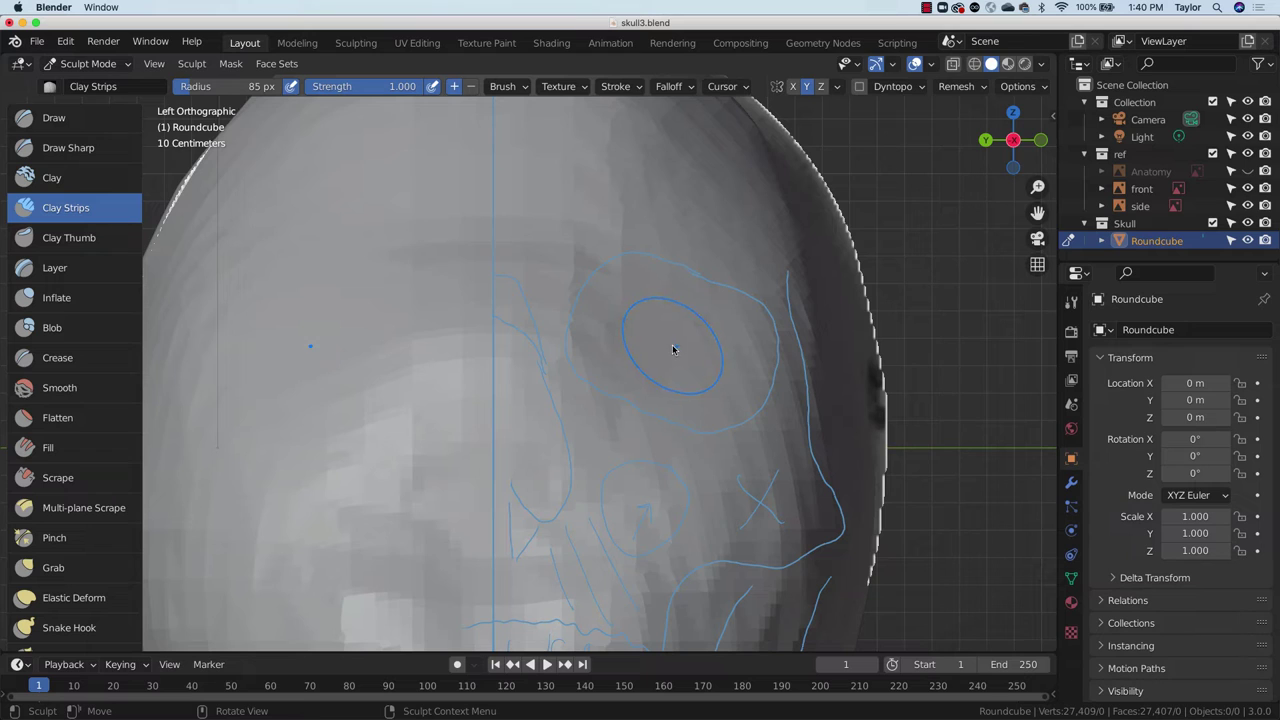
key("f")
left_click(698, 338)
key("ctrl")
mouse_move(646, 326)
left_mouse_down("ctrl")
mouse_move(624, 347)
mouse_move(595, 330)
mouse_move(611, 288)
mouse_move(677, 318)
mouse_move(705, 378)
mouse_move(737, 340)
mouse_move(725, 395)
mouse_move(698, 411)
mouse_move(608, 366)
mouse_move(686, 277)
mouse_move(730, 315)
mouse_move(725, 399)
mouse_move(655, 320)
mouse_move(610, 365)
mouse_move(598, 310)
mouse_move(640, 280)
mouse_move(652, 363)
mouse_move(720, 337)
mouse_move(729, 380)
mouse_move(633, 355)
mouse_move(619, 332)
left_mouse_up("ctrl")
mouse_move(603, 378)
left_mouse_down()
mouse_move(628, 350)
mouse_move(653, 373)
mouse_move(685, 332)
mouse_move(718, 404)
mouse_move(757, 337)
mouse_move(725, 405)
mouse_move(653, 380)
mouse_move(615, 340)
mouse_move(600, 370)
mouse_move(635, 385)
mouse_move(608, 347)
mouse_move(620, 300)
mouse_move(680, 332)
mouse_move(715, 320)
mouse_move(748, 341)
mouse_move(675, 375)
mouse_move(630, 360)
mouse_move(615, 323)
mouse_move(700, 330)
mouse_move(668, 321)
mouse_move(669, 340)
left_mouse_up()
Step: Check the carved eye sockets against the front reference and its annotated outline in wireframe, and return to solid shading
left_click(975, 64)
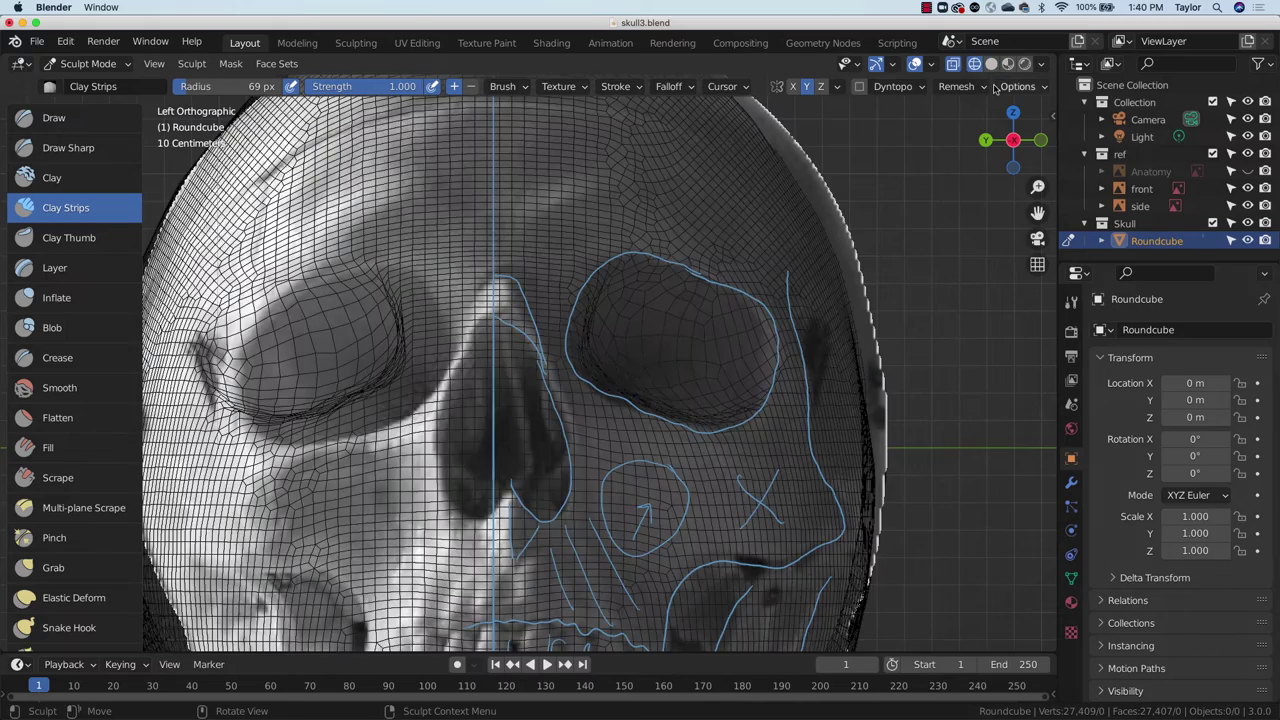
middle_click_drag(838, 338, 817, 343)
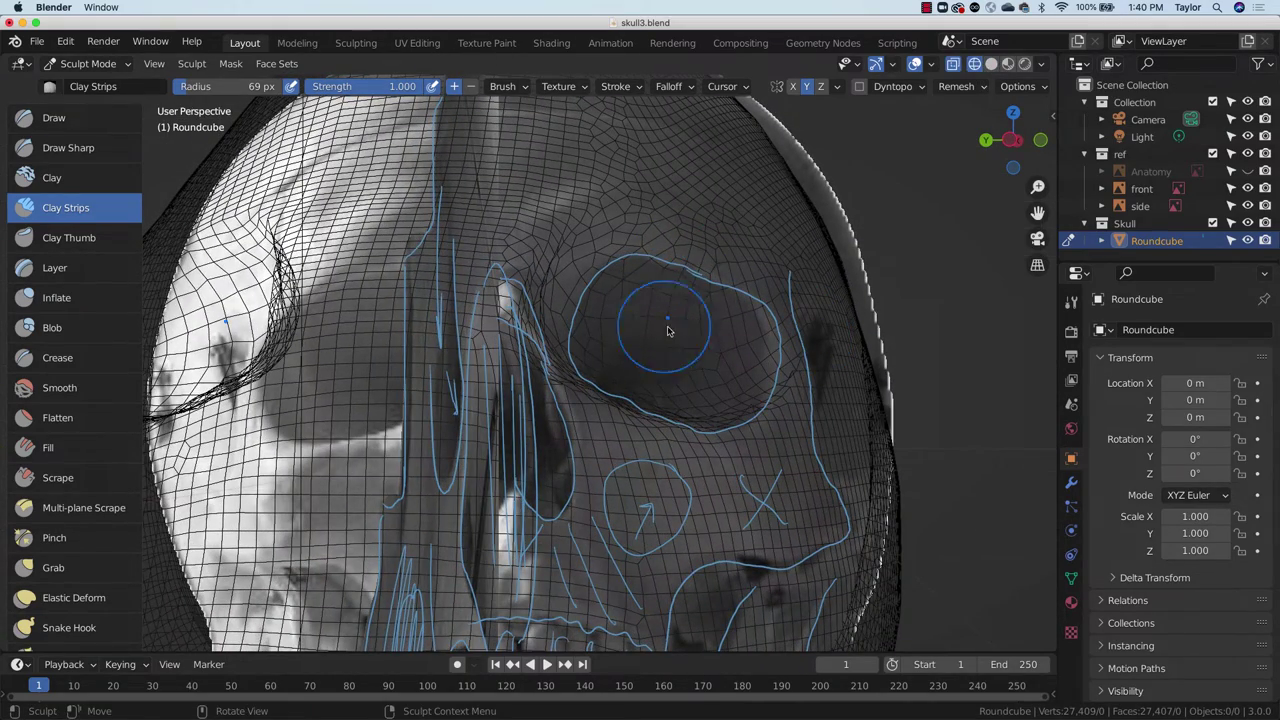
mouse_move(690, 352)
left_mouse_down()
mouse_move(643, 294)
mouse_move(629, 320)
mouse_move(650, 280)
mouse_move(649, 346)
mouse_move(724, 381)
left_mouse_up()
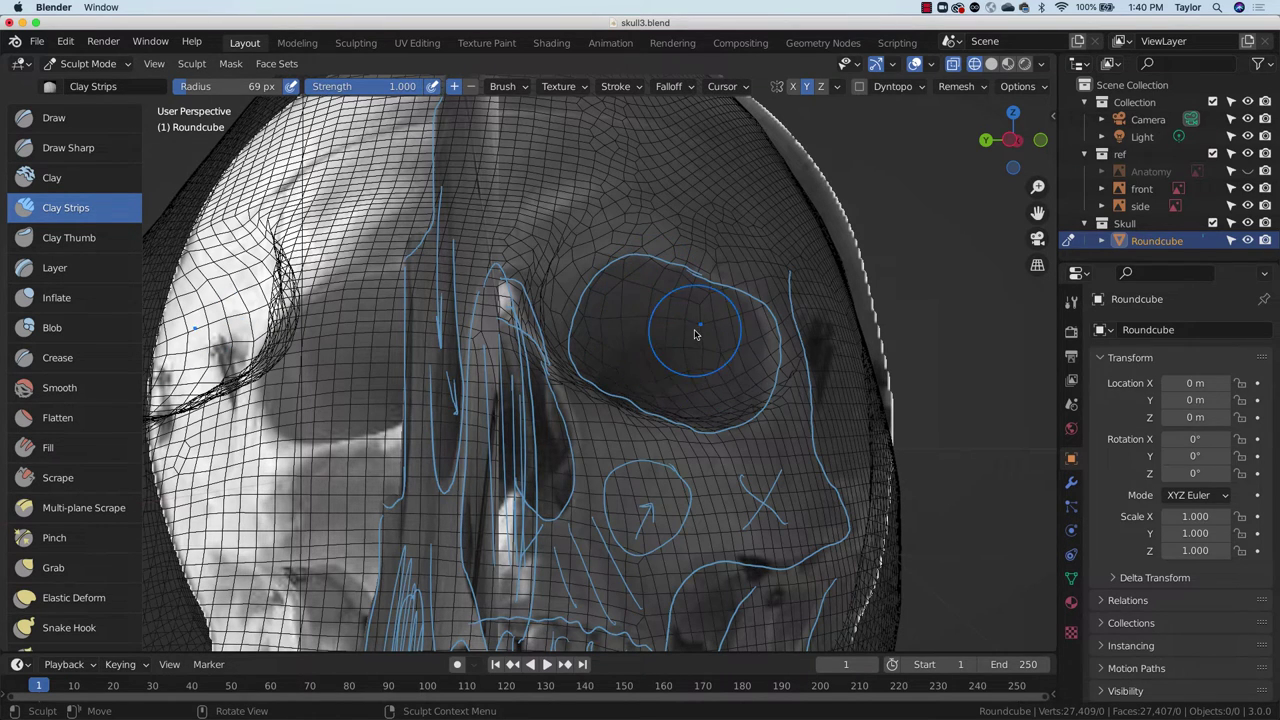
left_click(1012, 148)
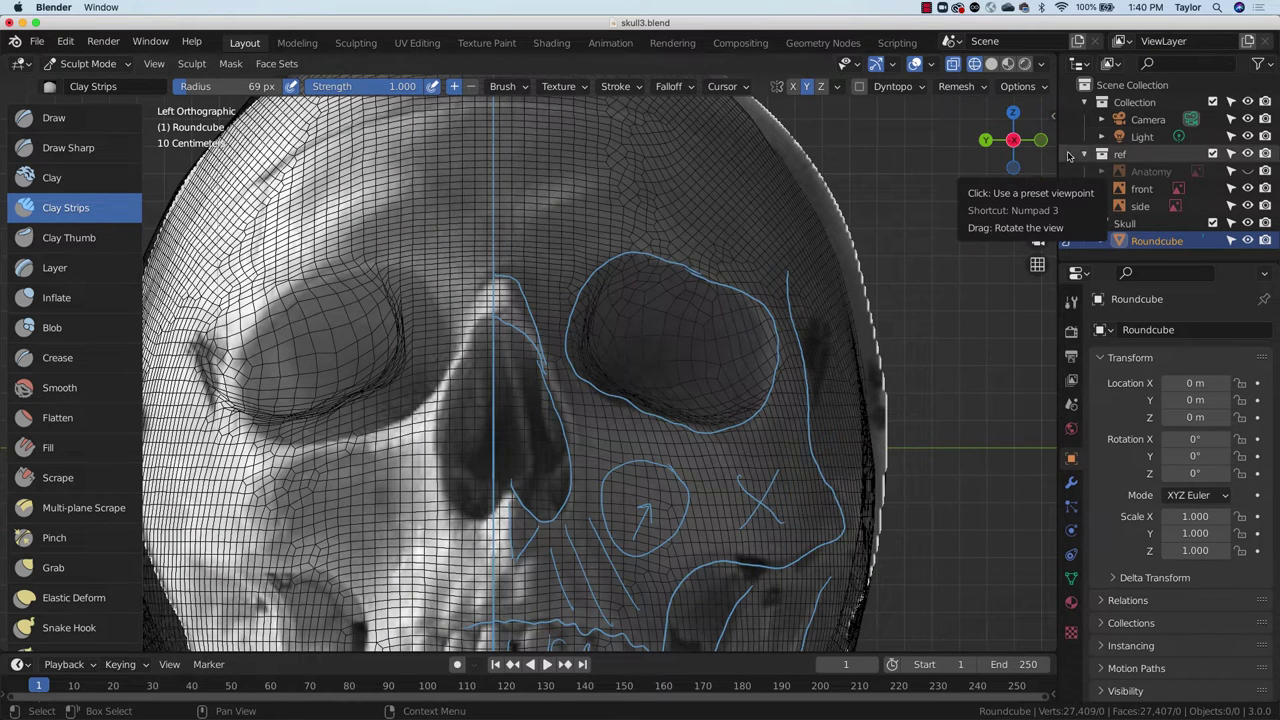
mouse_move(651, 322)
left_mouse_down()
mouse_move(586, 286)
mouse_move(668, 360)
mouse_move(773, 325)
left_mouse_up()
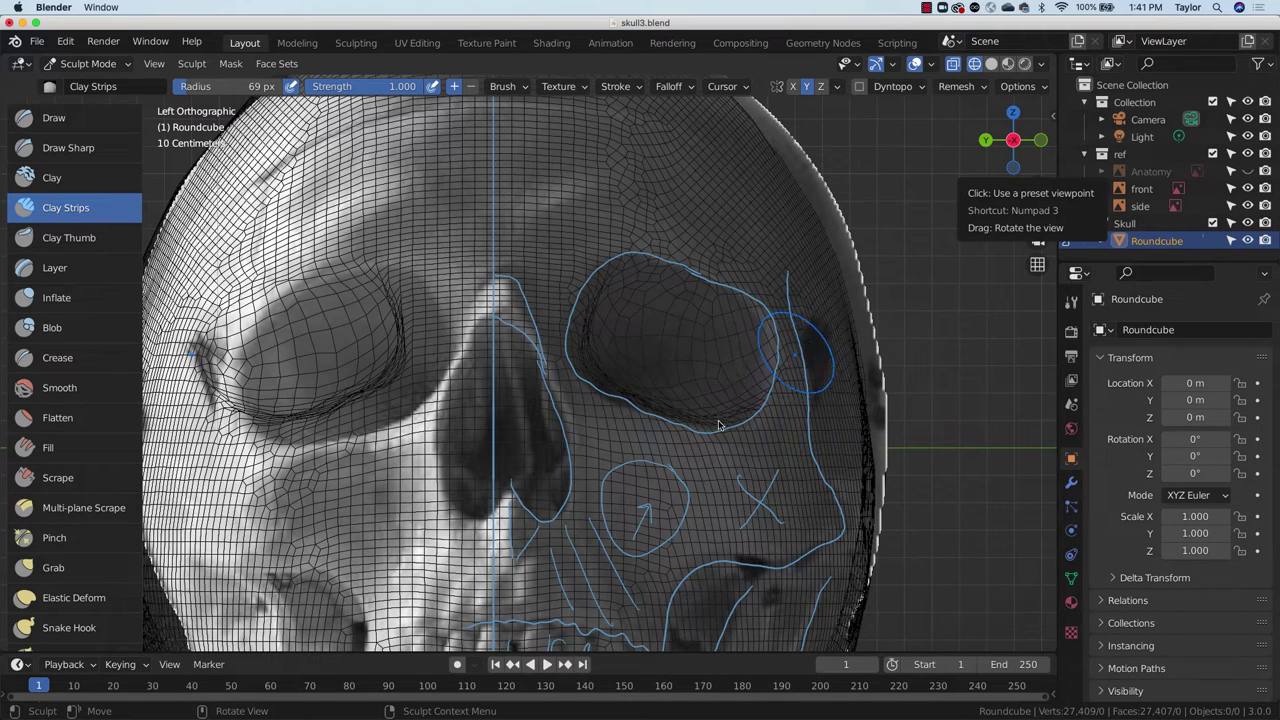
left_click(991, 63)
Step: Remesh the skull and carve the eye sockets deeper along their inner edges with subtractive Clay Strips
key("ctrl")
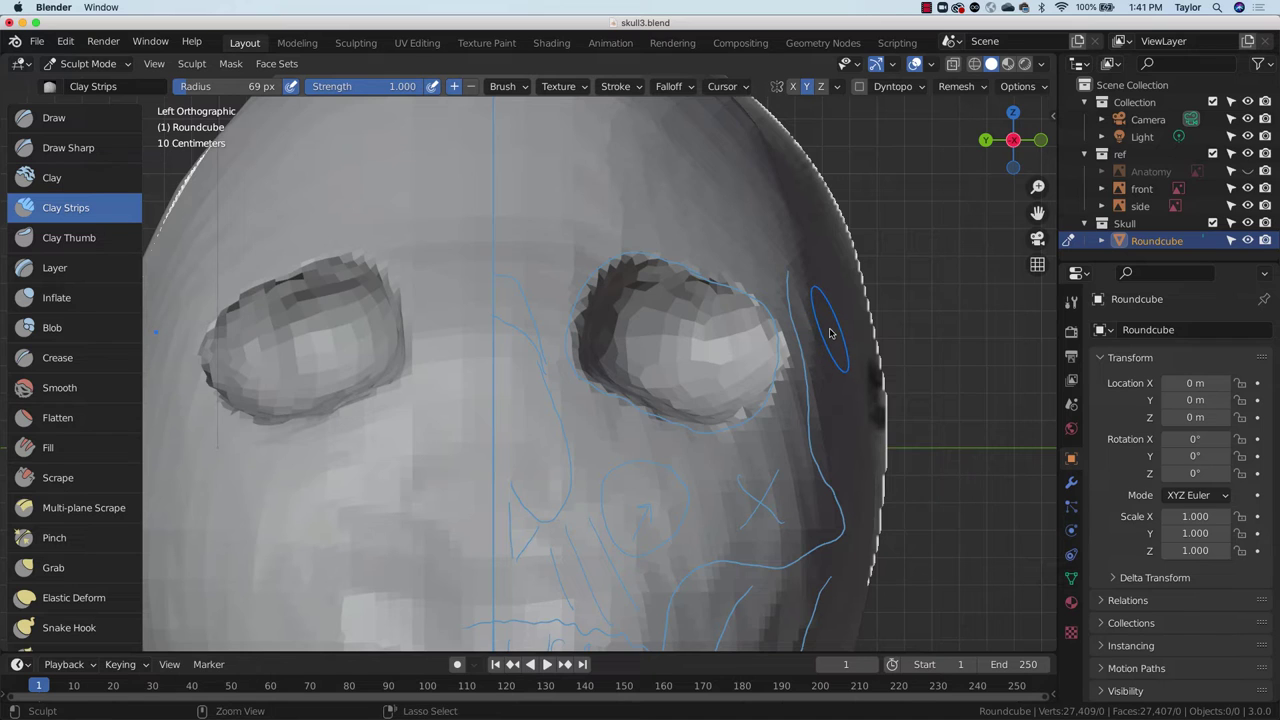
key("ctrl+z")
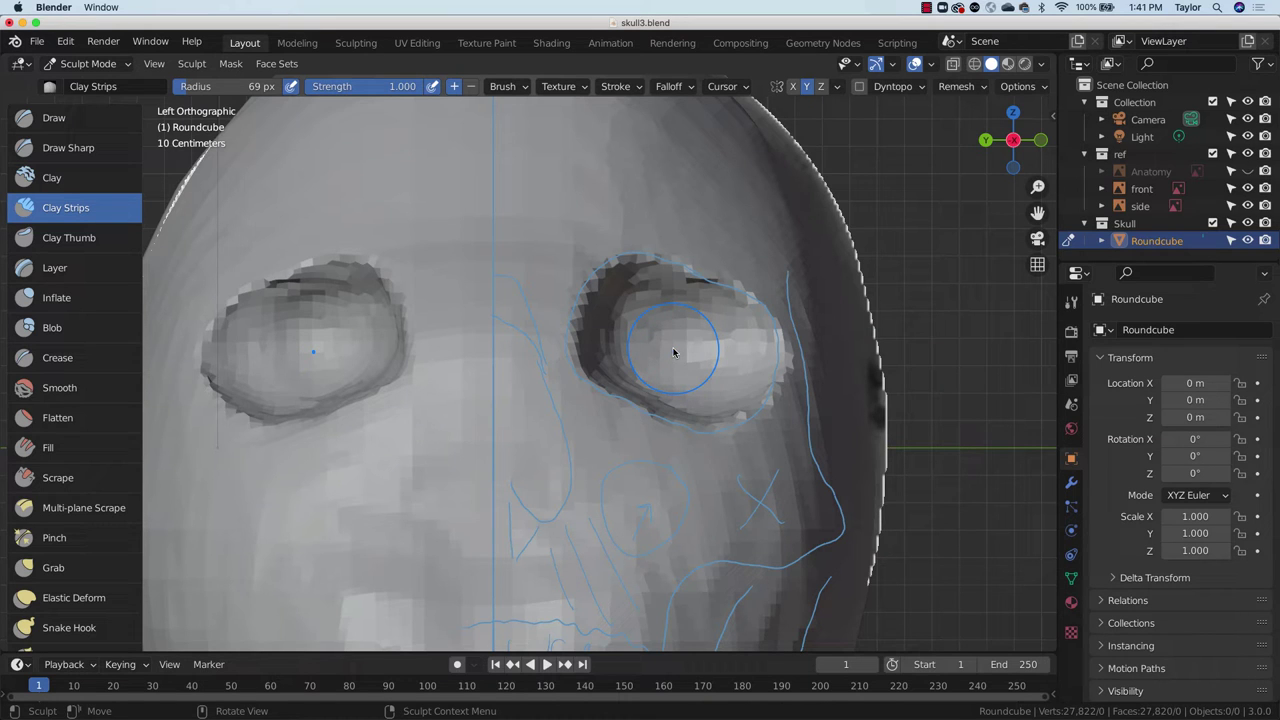
left_click_drag(648, 345, 635, 362, "ctrl")
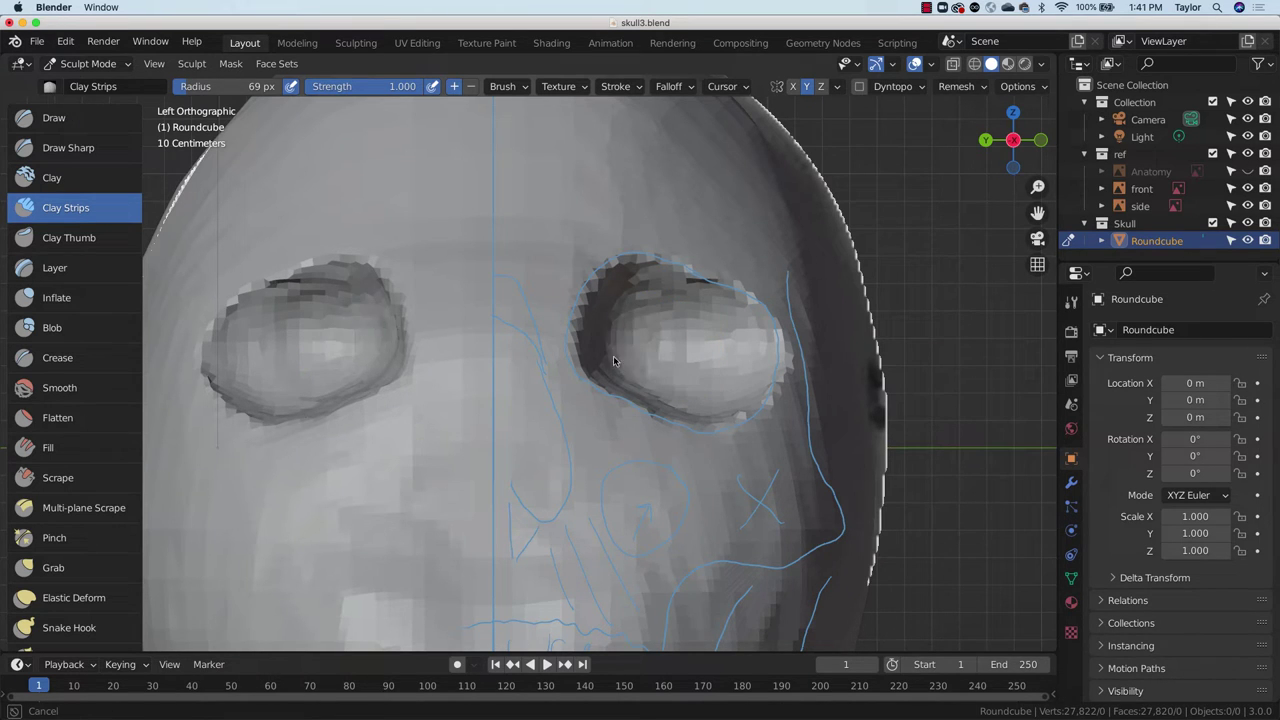
mouse_move(593, 311)
left_mouse_down()
mouse_move(671, 306)
mouse_move(691, 349)
mouse_move(734, 343)
mouse_move(730, 401)
mouse_move(681, 368)
mouse_move(662, 385)
mouse_move(605, 350)
mouse_move(630, 320)
mouse_move(657, 371)
mouse_move(729, 337)
mouse_move(665, 355)
mouse_move(608, 340)
mouse_move(623, 295)
mouse_move(682, 375)
left_mouse_up()
middle_click_drag(681, 375, 706, 443)
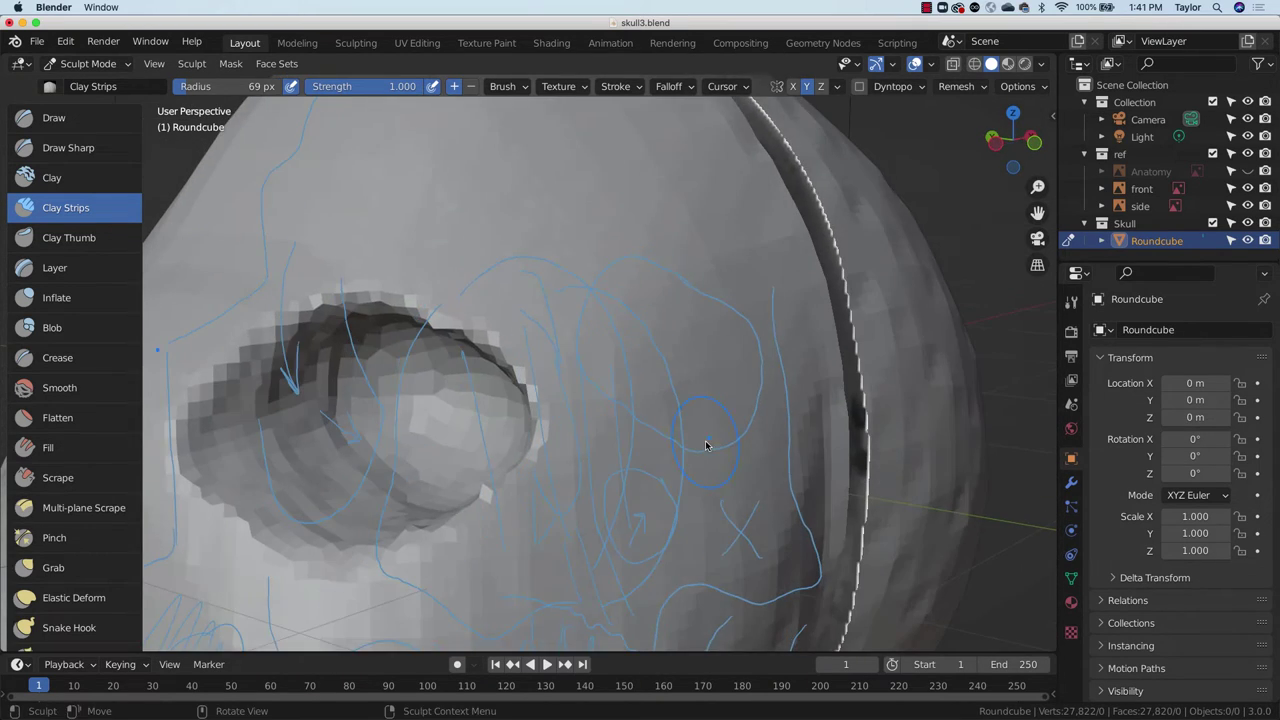
Step: Carve the outer part of the eye sockets further from the side view with subtractive Clay Strips
left_click_drag(1042, 189, 1017, 297)
middle_click_drag(869, 355, 680, 372)
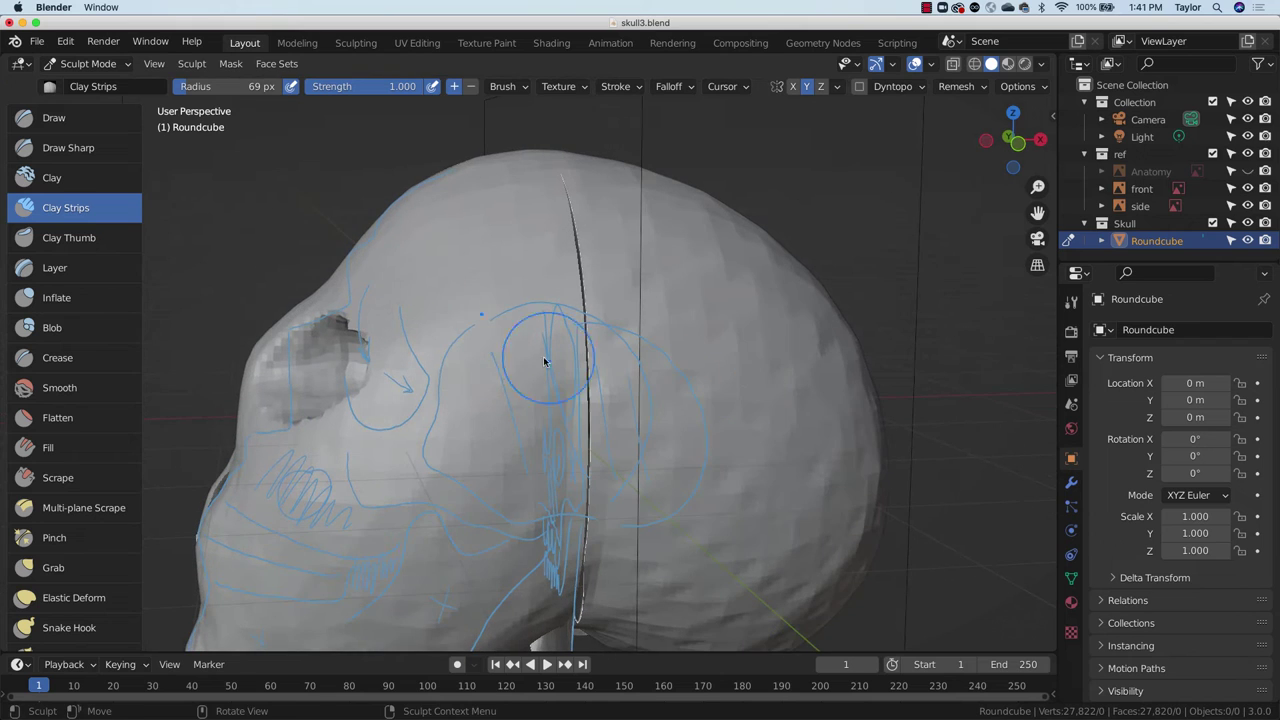
mouse_move(297, 343)
left_mouse_down()
mouse_move(366, 366)
mouse_move(349, 323)
mouse_move(371, 380)
mouse_move(362, 398)
mouse_move(349, 366)
mouse_move(374, 374)
left_mouse_up()
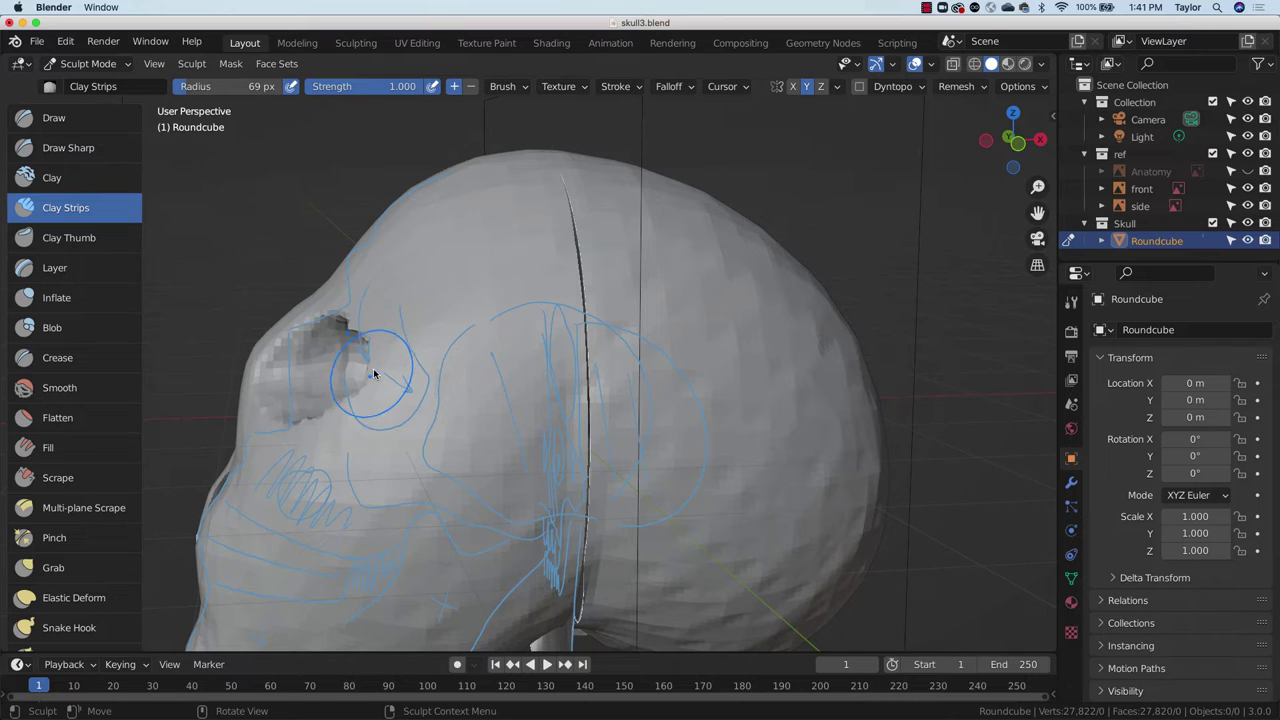
mouse_move(296, 371)
left_mouse_down()
mouse_move(290, 345)
mouse_move(293, 369)
left_mouse_up()
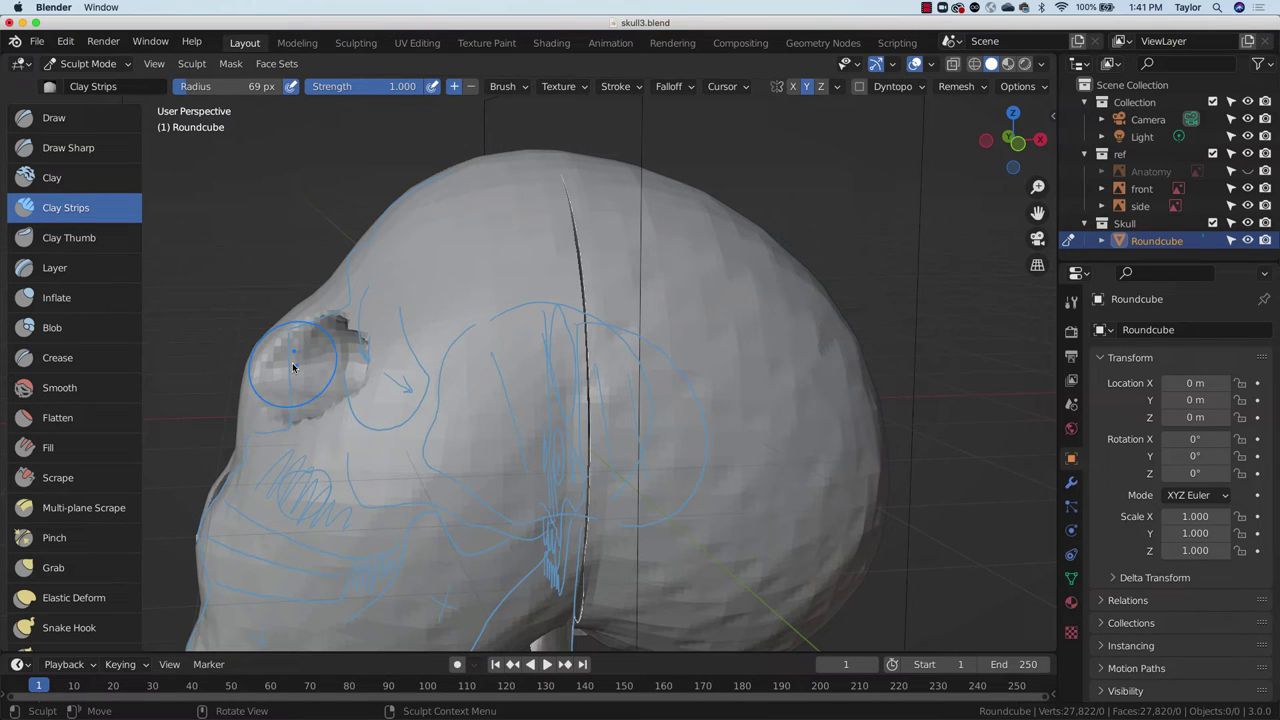
left_click(1015, 142)
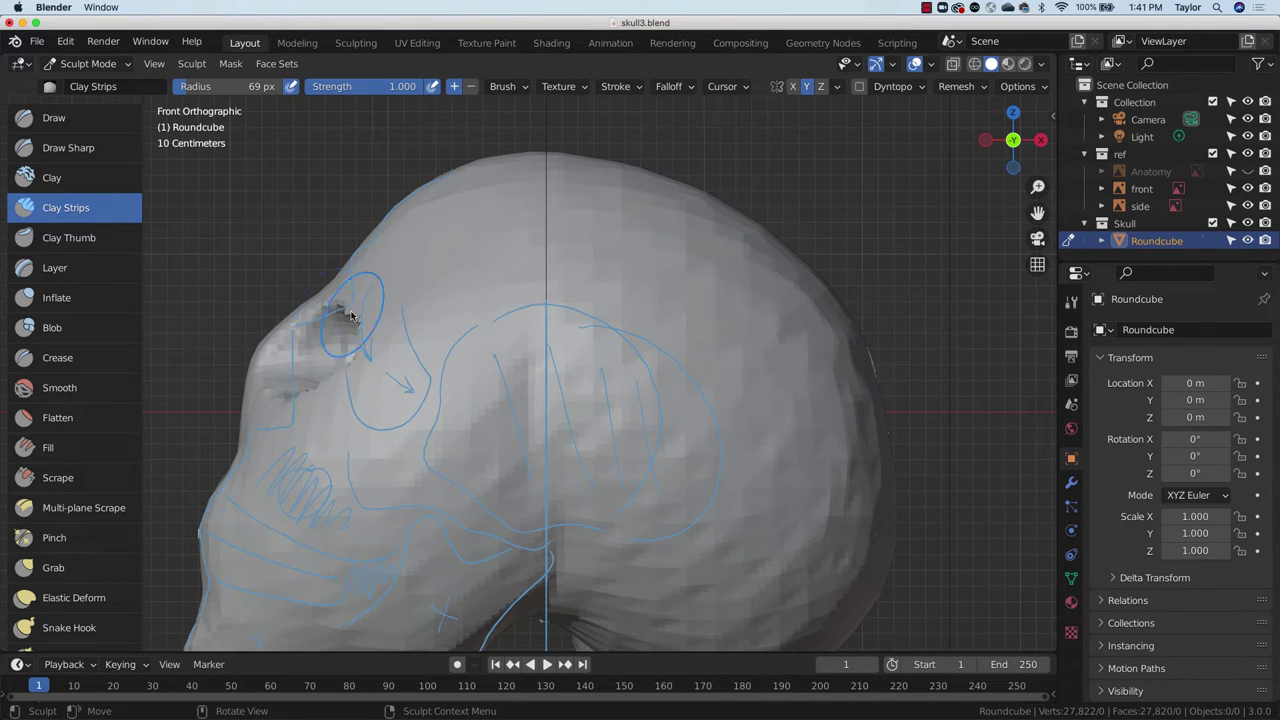
mouse_move(351, 316)
left_mouse_down("ctrl")
mouse_move(316, 354)
mouse_move(323, 331)
left_mouse_up("ctrl")
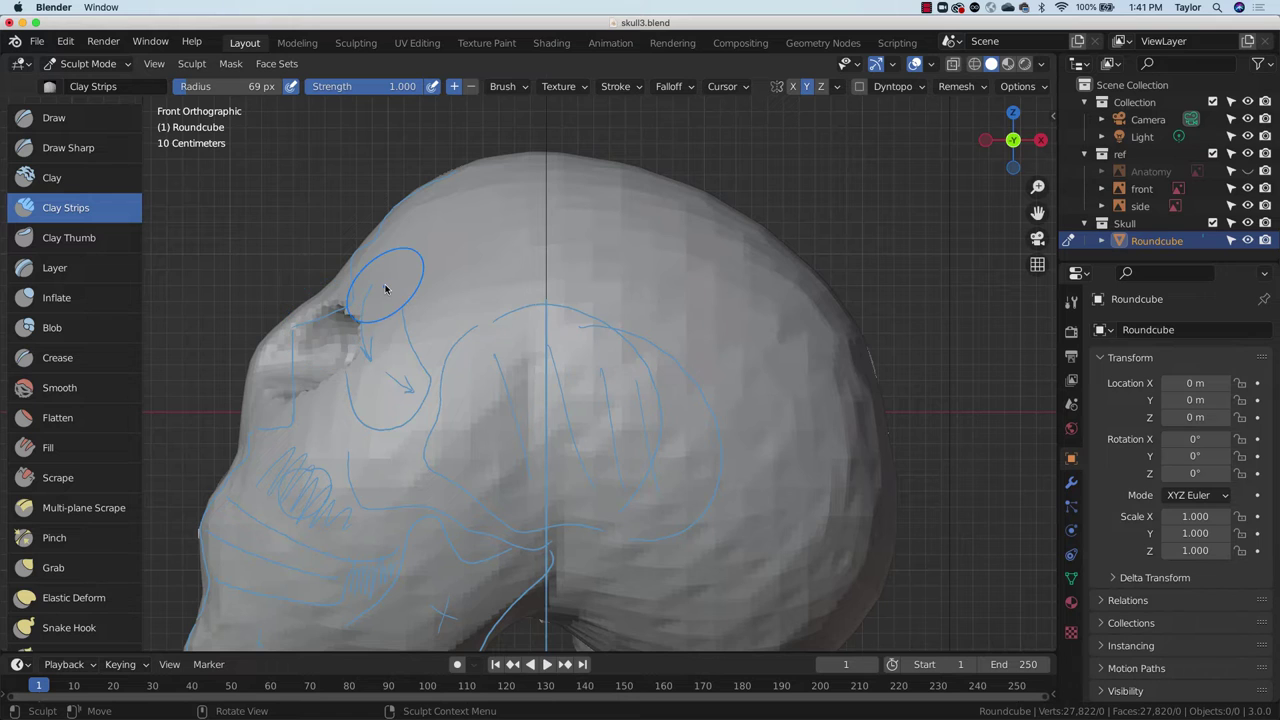
Step: Compare the carved eye sockets with the front reference by hiding and showing the skull, and inspect them at an angle
left_click(985, 140)
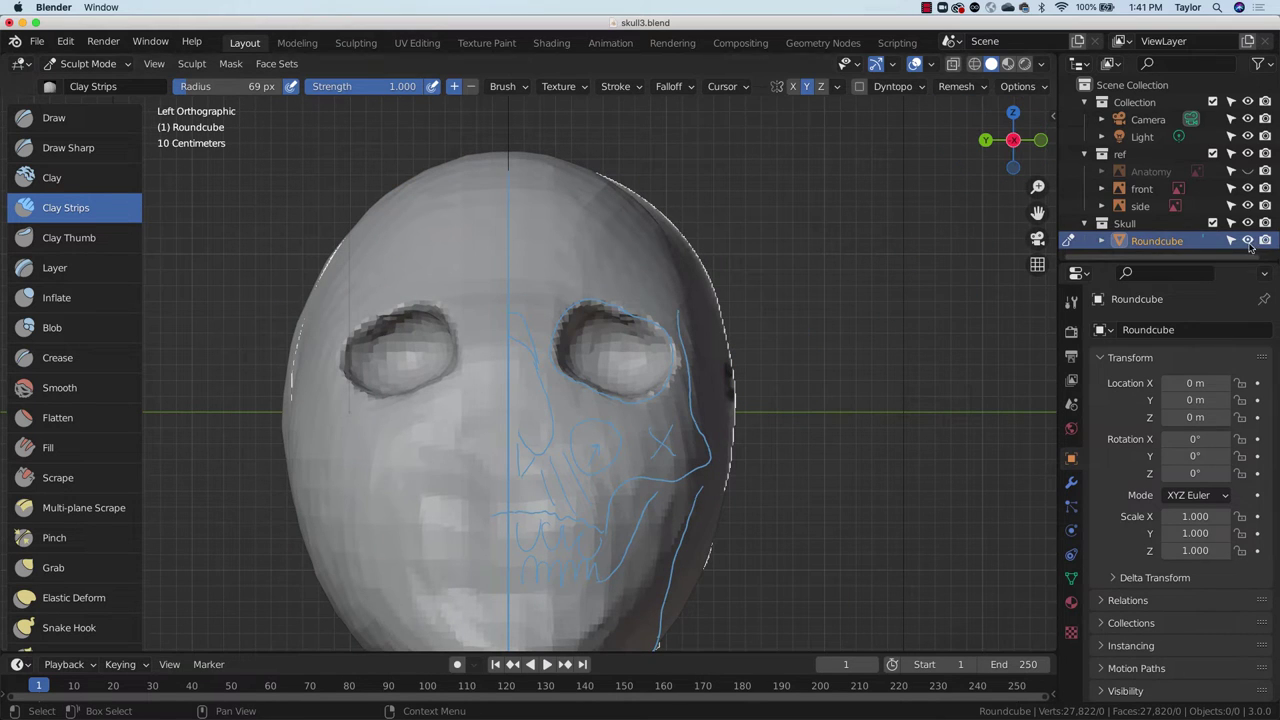
left_click(1247, 223)
left_click(1247, 223)
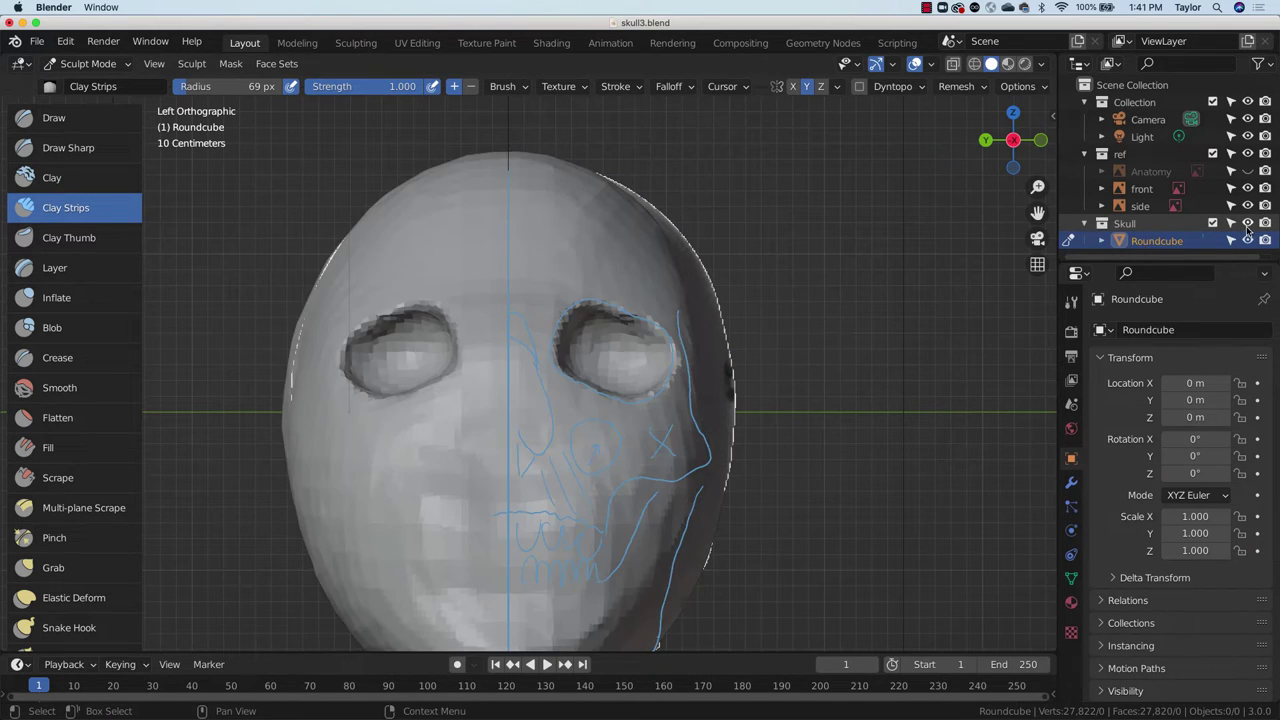
left_click(1247, 223)
left_click(1247, 228)
left_click(1247, 228)
left_click(1247, 228)
left_click(1248, 230)
left_click(1248, 230)
left_click(1041, 140)
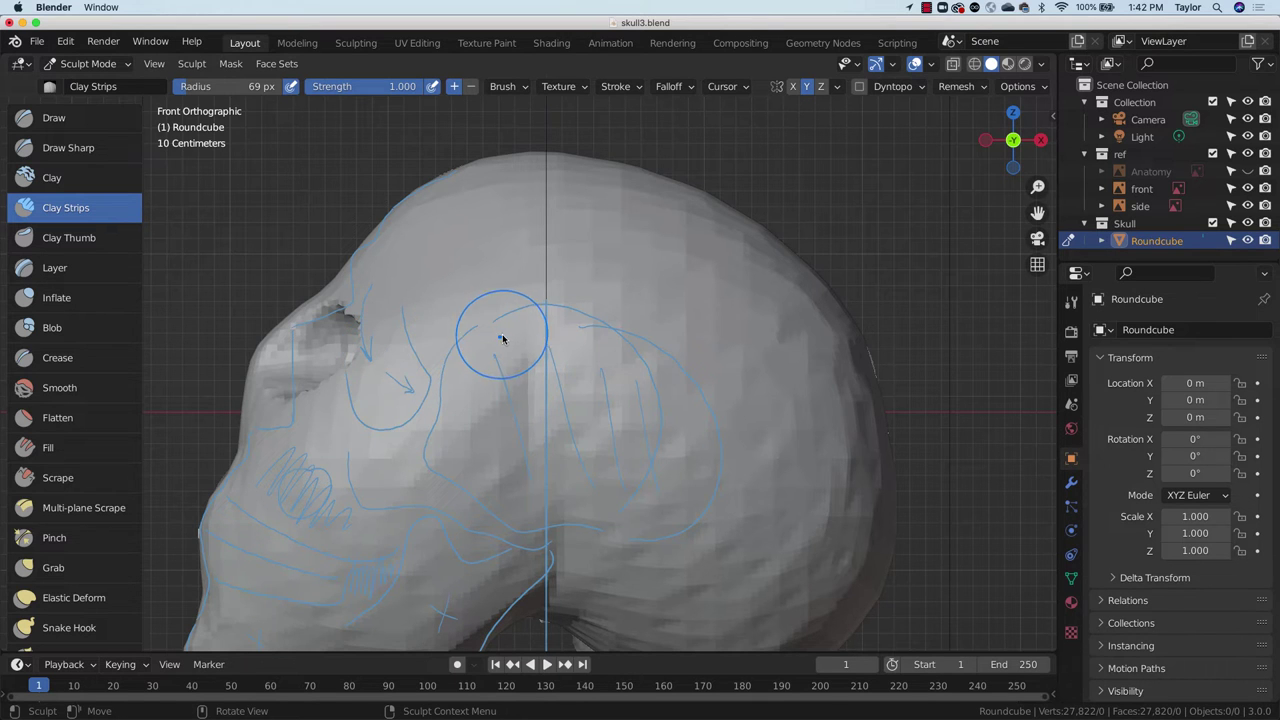
mouse_move(503, 340)
middle_mouse_down()
mouse_move(526, 363)
mouse_move(700, 382)
middle_mouse_up()
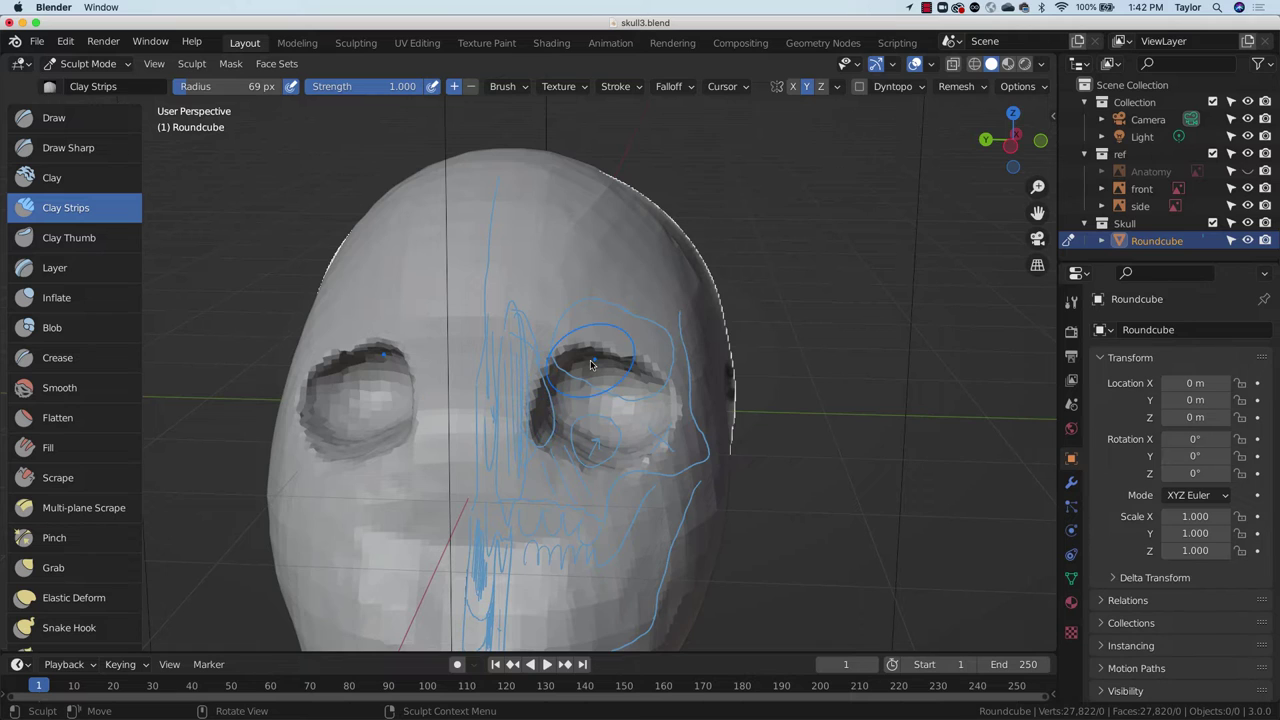
Step: Carve the hollows along both sides of the nose bridge with subtractive Clay Strips at a 42 px radius
left_click(1013, 138)
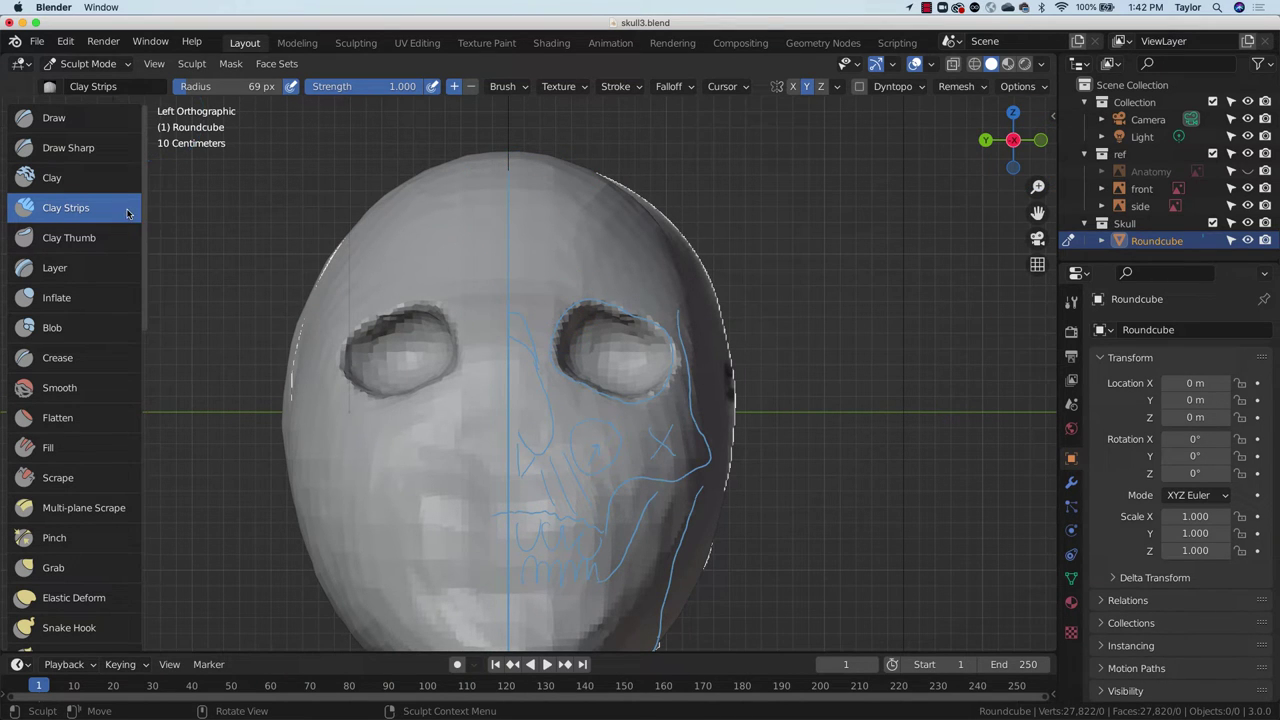
key("f")
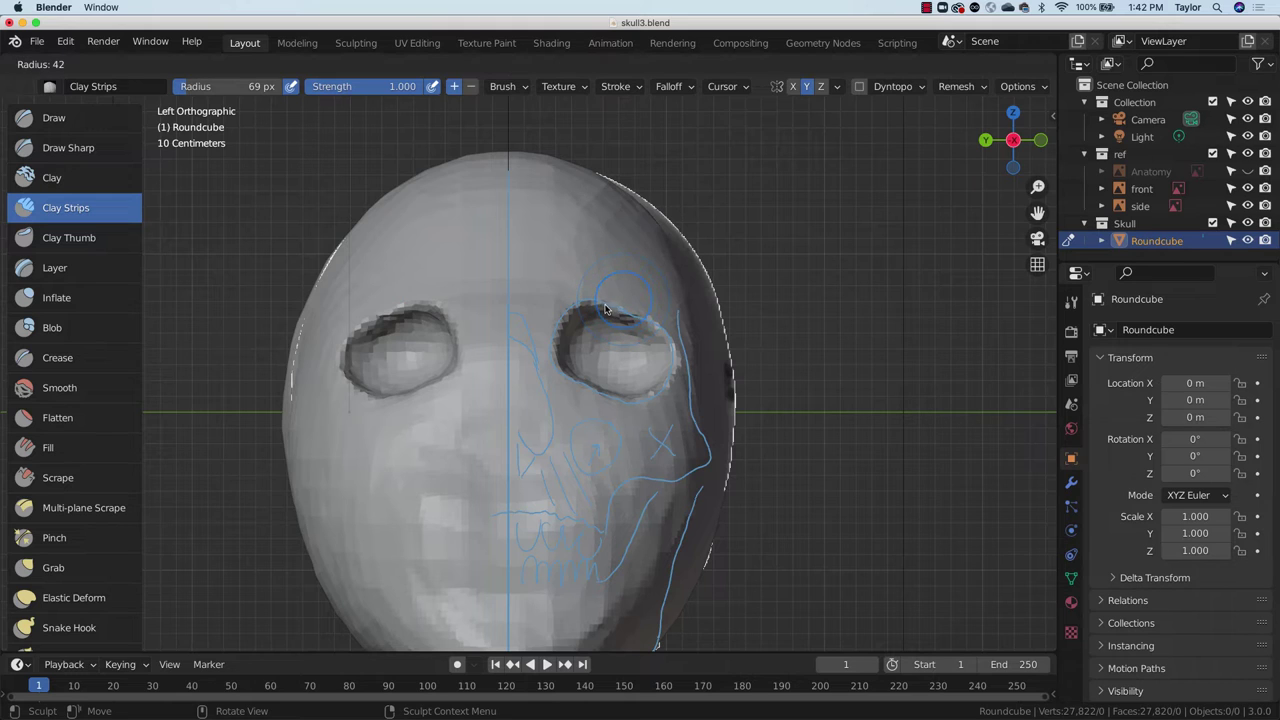
left_click(605, 310)
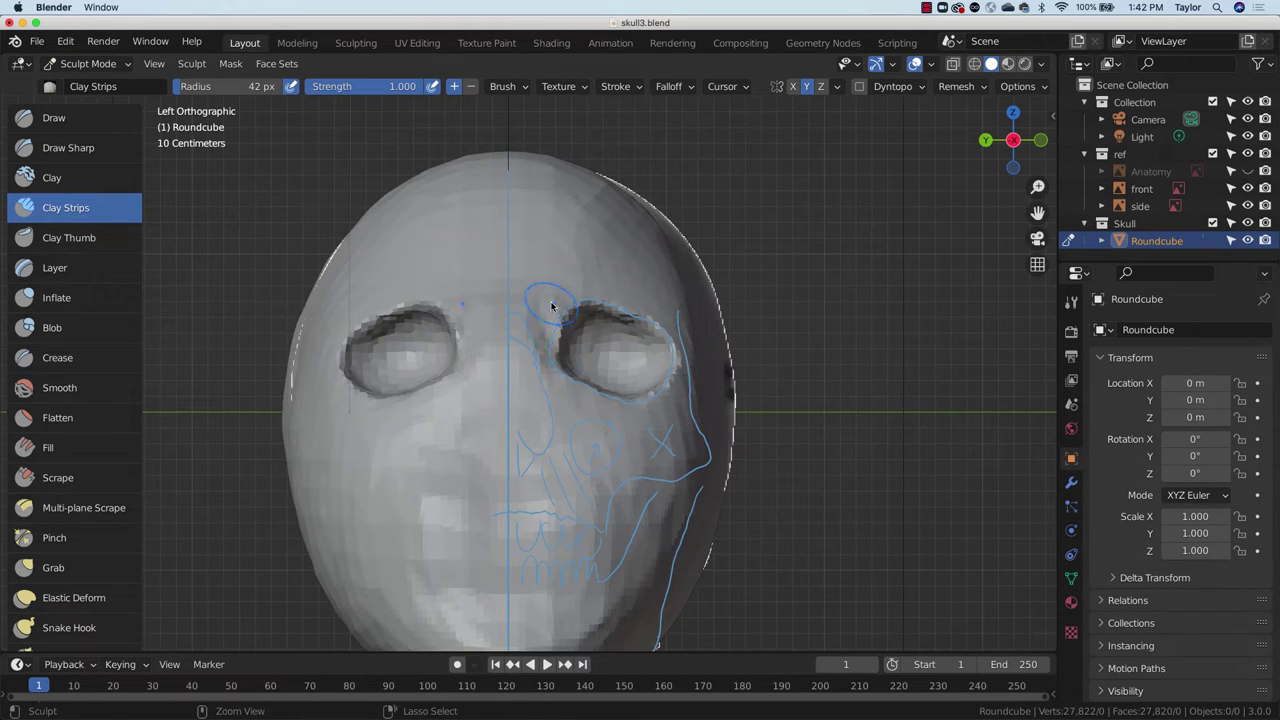
left_click_drag(551, 306, 564, 405)
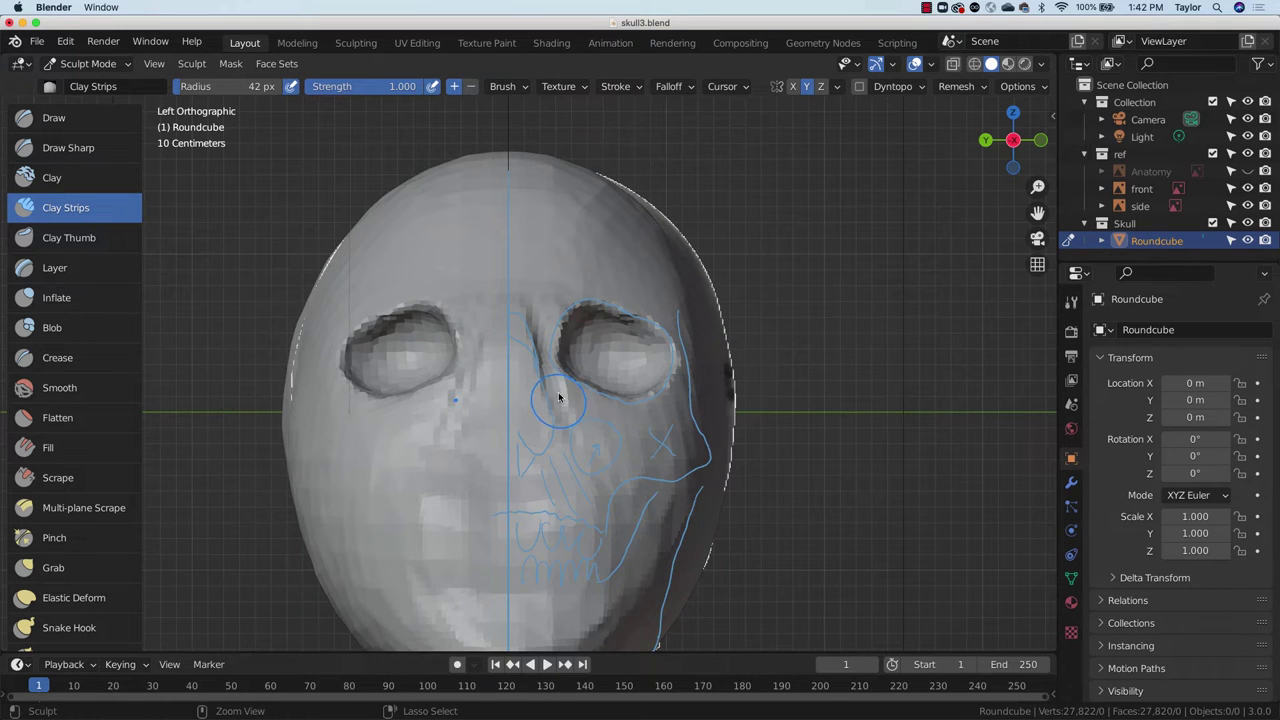
middle_click_drag(640, 363, 464, 374)
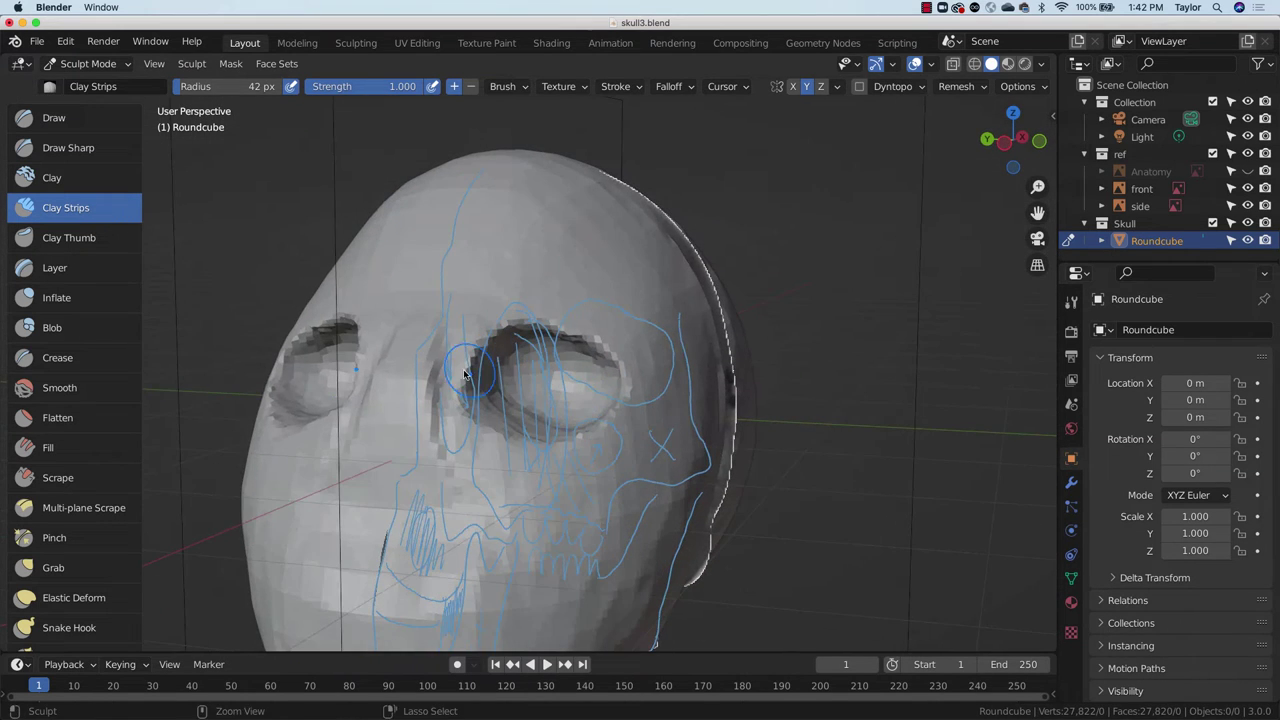
left_click_drag(464, 374, 457, 443)
mouse_move(469, 378)
left_mouse_down()
mouse_move(478, 338)
mouse_move(453, 423)
mouse_move(480, 334)
mouse_move(497, 334)
mouse_move(453, 399)
left_mouse_up()
mouse_move(445, 330)
middle_mouse_down()
mouse_move(600, 340)
mouse_move(543, 400)
mouse_move(586, 397)
middle_mouse_up()
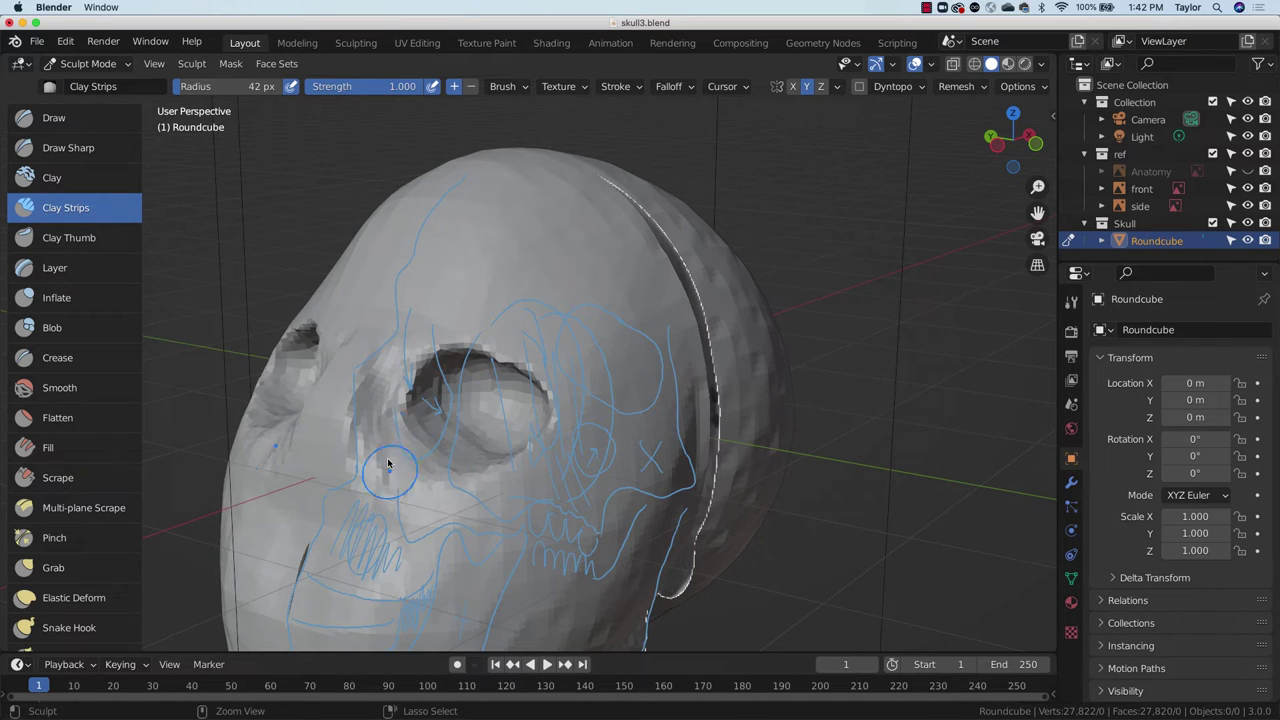
middle_click_drag(366, 489, 408, 423)
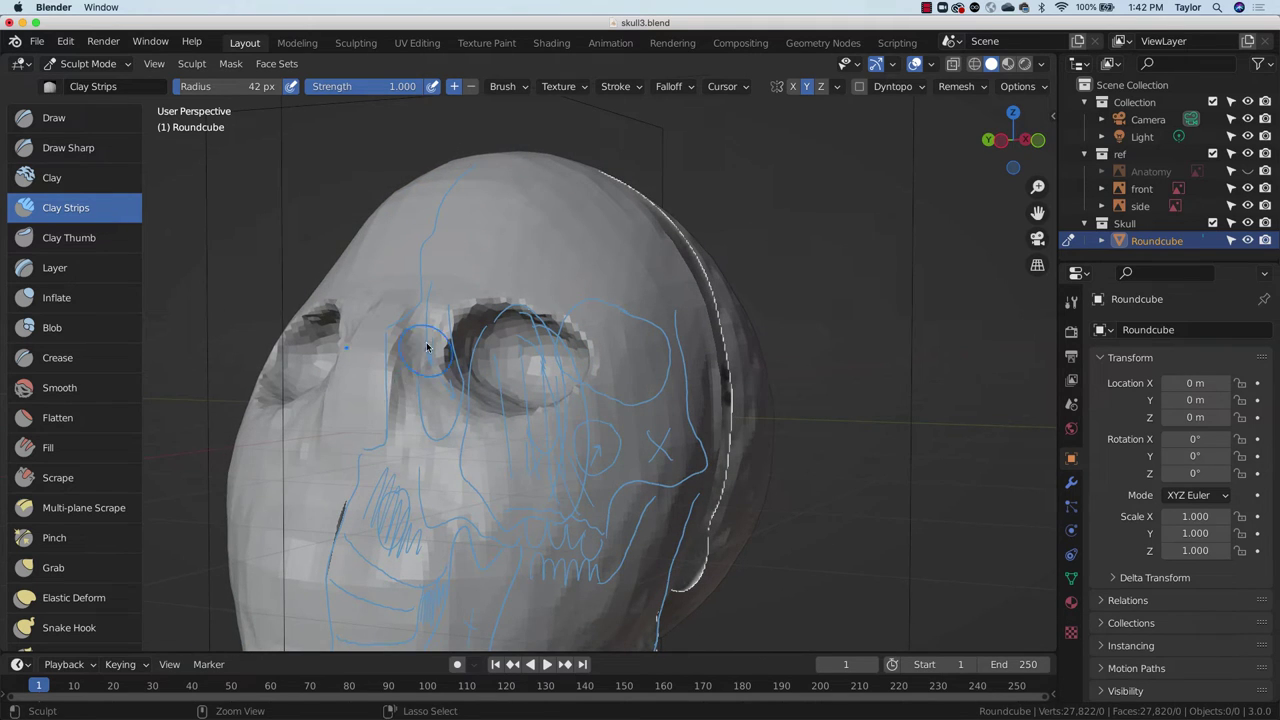
middle_click_drag(418, 335, 330, 391)
Step: Compare the skull's side profile and eye socket position with the side reference by hiding and showing the Roundcube mesh
left_click(1024, 140)
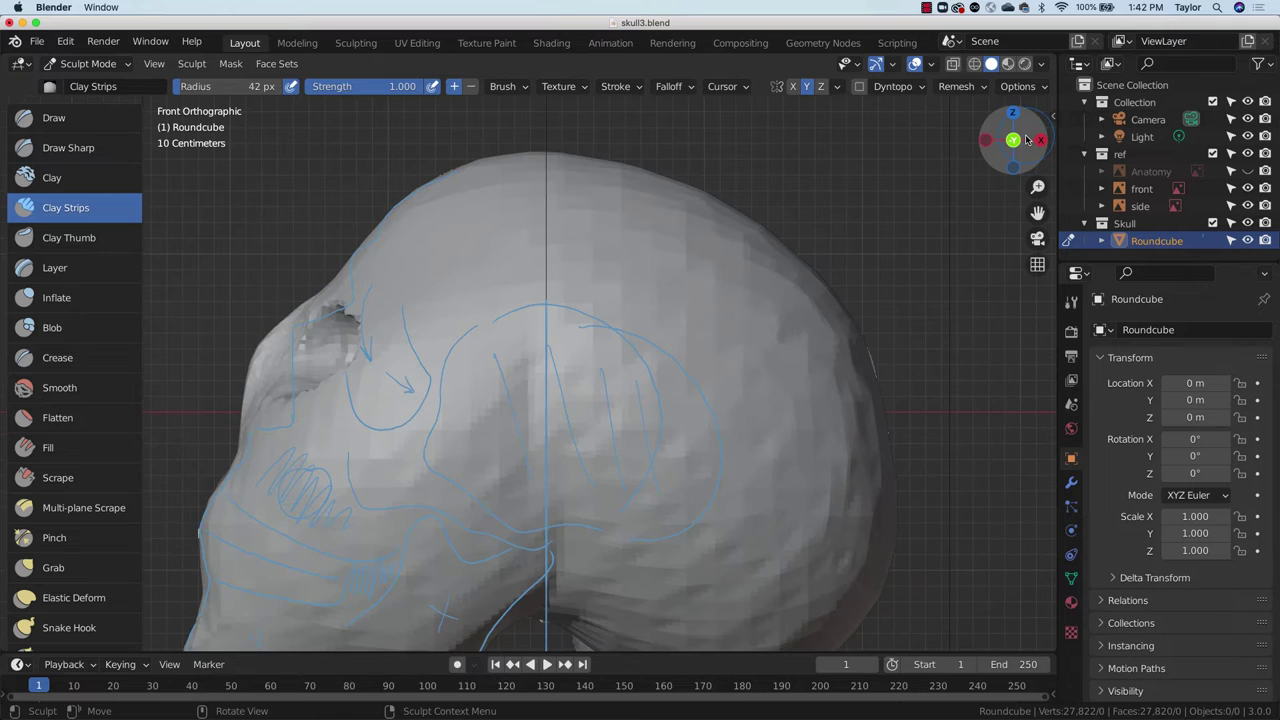
left_click(1249, 172)
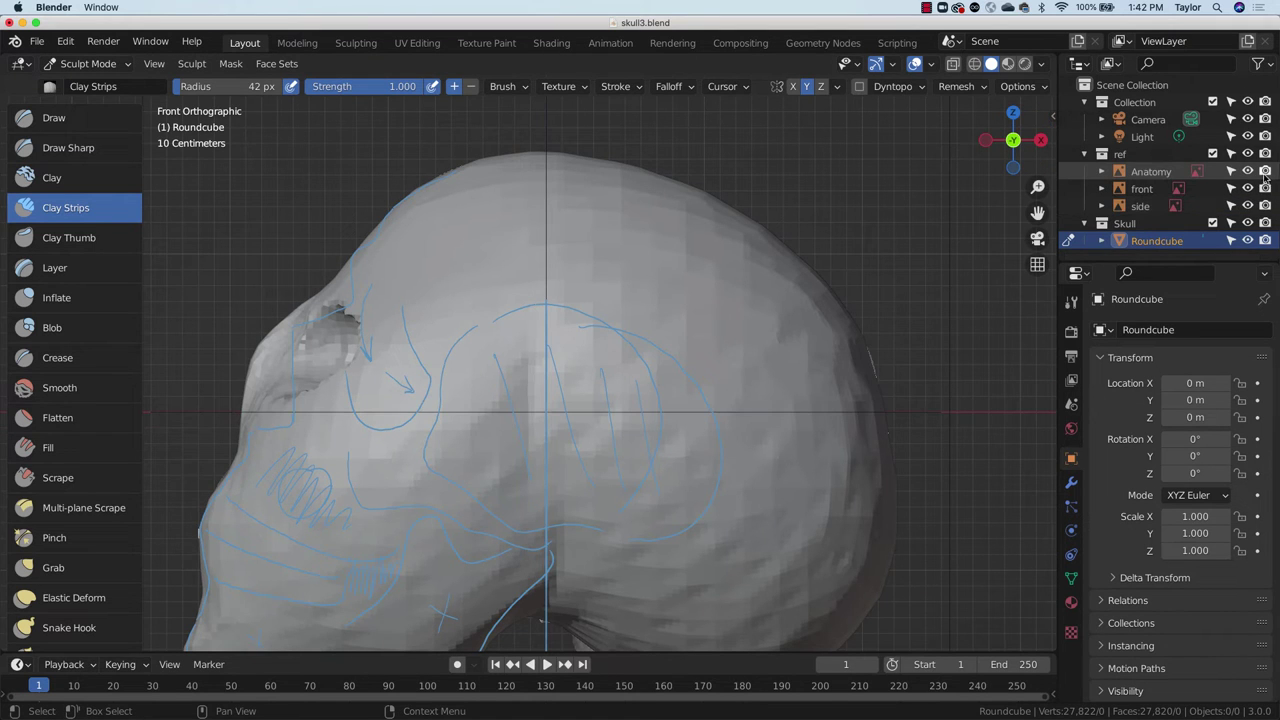
left_click(1247, 171)
left_click(1247, 241)
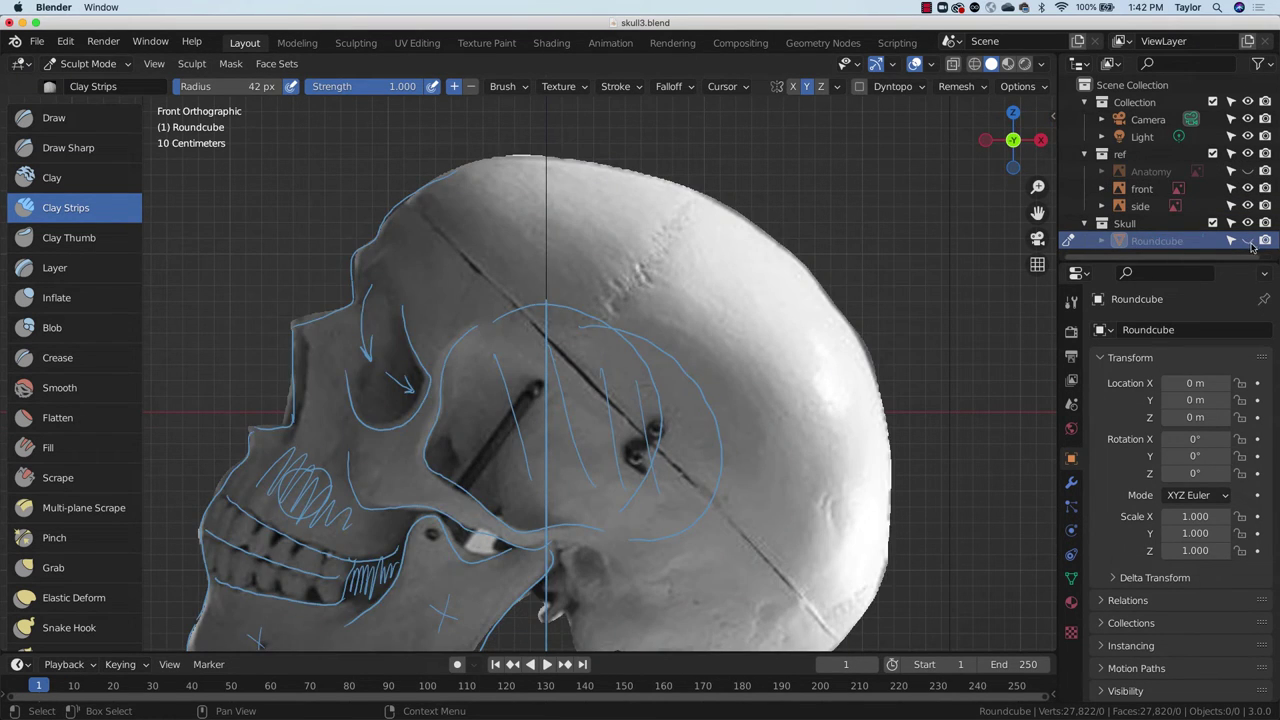
left_click(1249, 243)
left_click(1249, 243)
left_click(1252, 243)
left_click(1254, 243)
left_click(1249, 242)
left_click(1249, 242)
left_click(1250, 242)
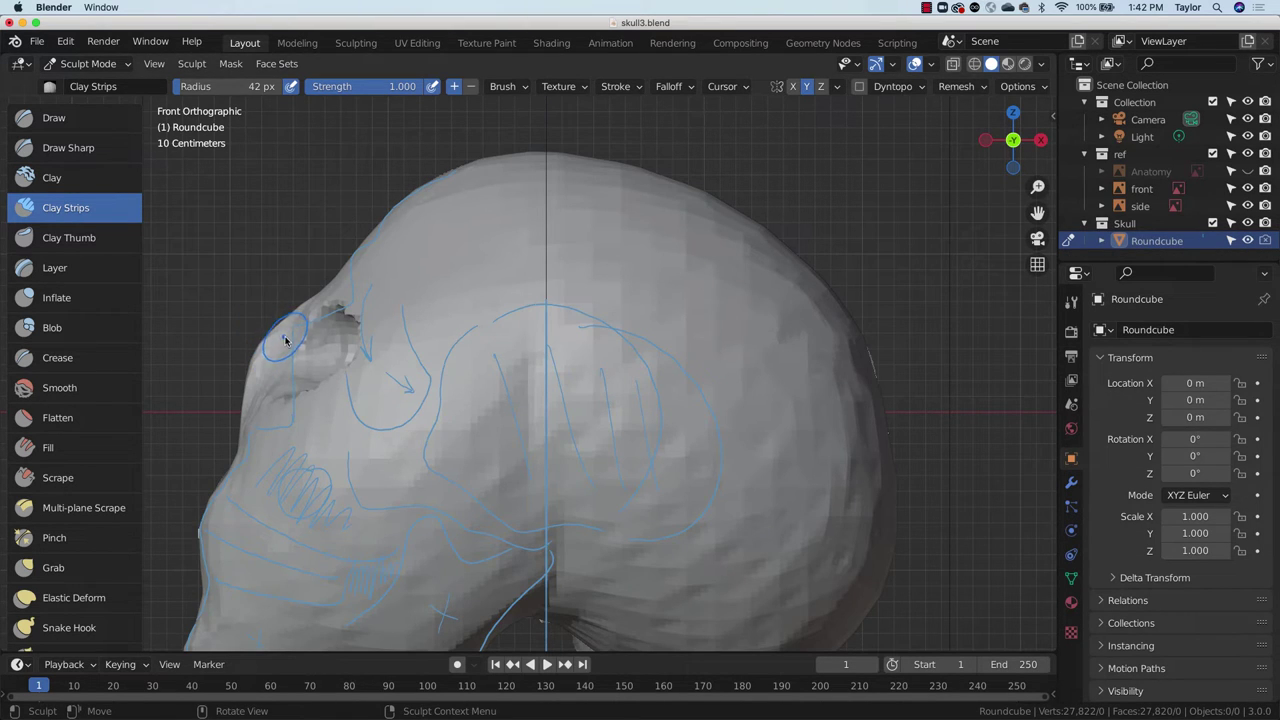
Step: Push the brow and front rim of the eye sockets back toward the annotated side profile using Grab with a 95 px radius
key("g")
key("f")
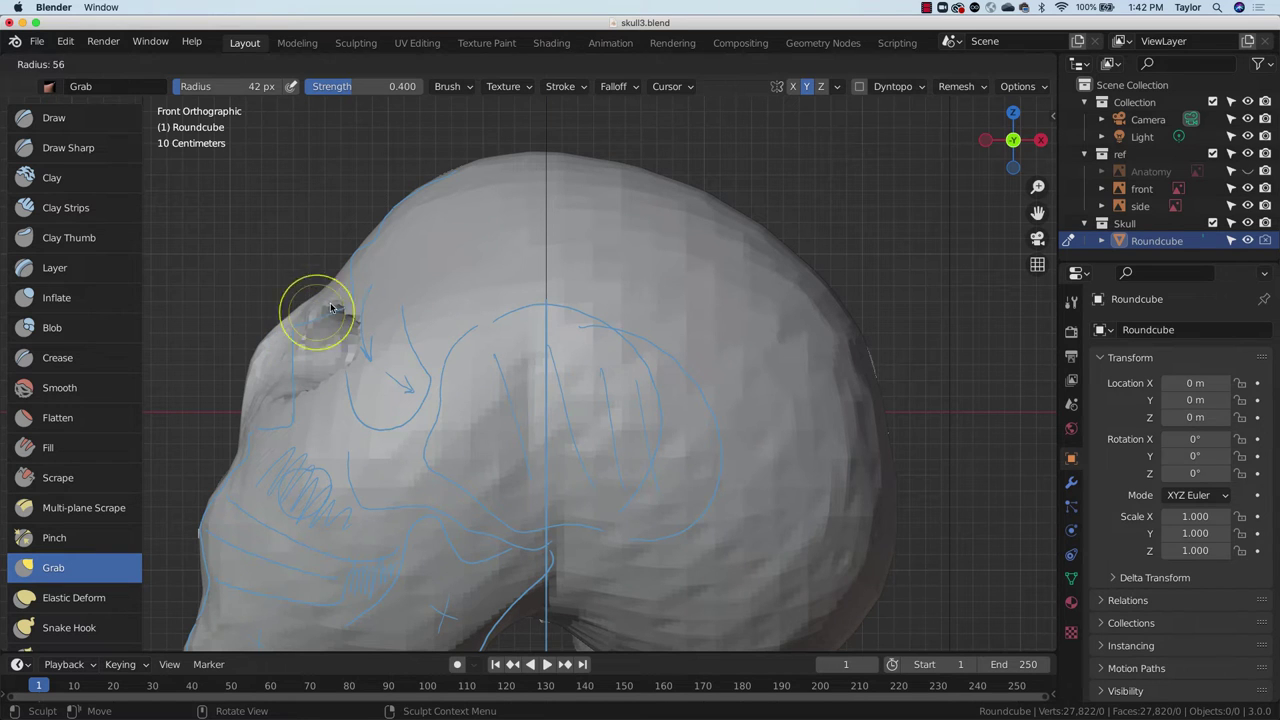
left_click(374, 304)
left_click_drag(258, 365, 290, 330)
left_click_drag(256, 405, 285, 352)
mouse_move(290, 325)
left_mouse_down()
mouse_move(306, 317)
mouse_move(295, 331)
left_mouse_up()
mouse_move(318, 313)
middle_mouse_down()
mouse_move(625, 439)
mouse_move(515, 454)
mouse_move(613, 417)
mouse_move(651, 429)
mouse_move(525, 440)
mouse_move(588, 442)
middle_mouse_up()
left_click(1025, 144)
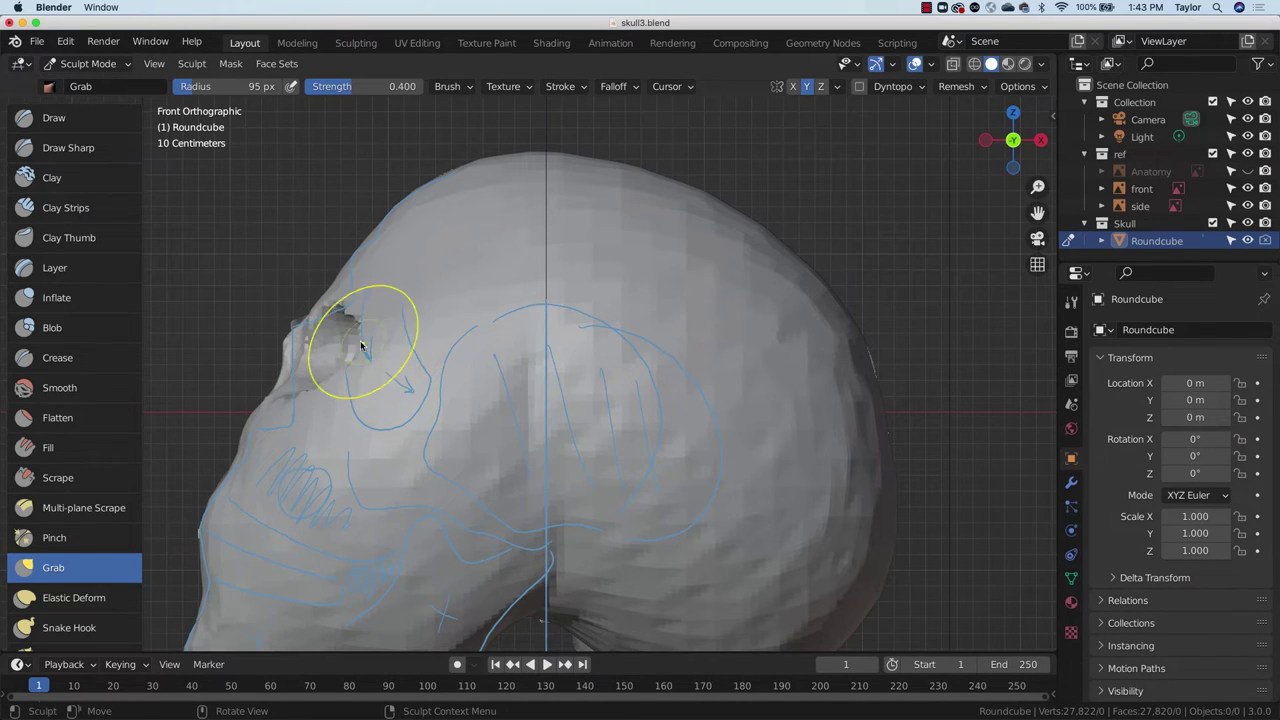
Step: Pull the outer edges of the eye sockets backward toward the annotated side outline with Grab, and remesh the skull
left_click_drag(361, 343, 379, 364)
mouse_move(368, 367)
left_mouse_down()
mouse_move(375, 383)
mouse_move(340, 388)
mouse_move(351, 403)
mouse_move(378, 372)
left_mouse_up()
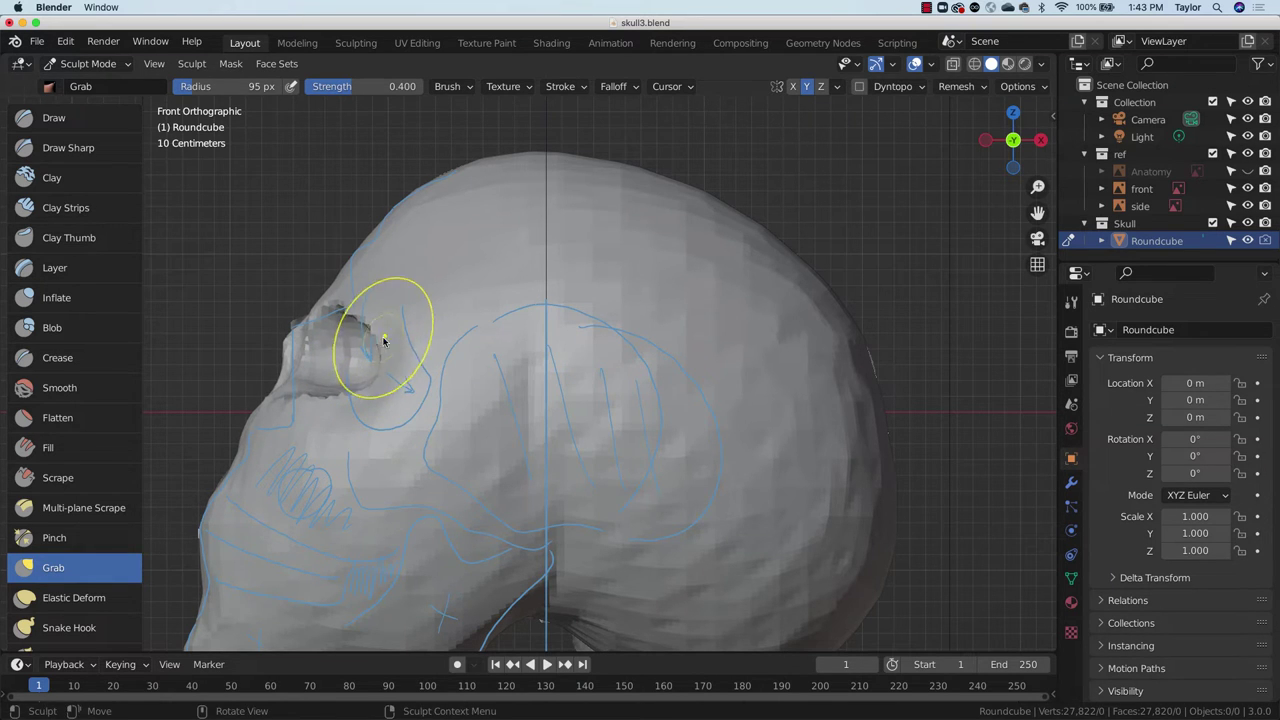
mouse_move(380, 382)
left_mouse_down()
mouse_move(380, 417)
mouse_move(368, 410)
mouse_move(405, 335)
left_mouse_up()
key("ctrl+z")
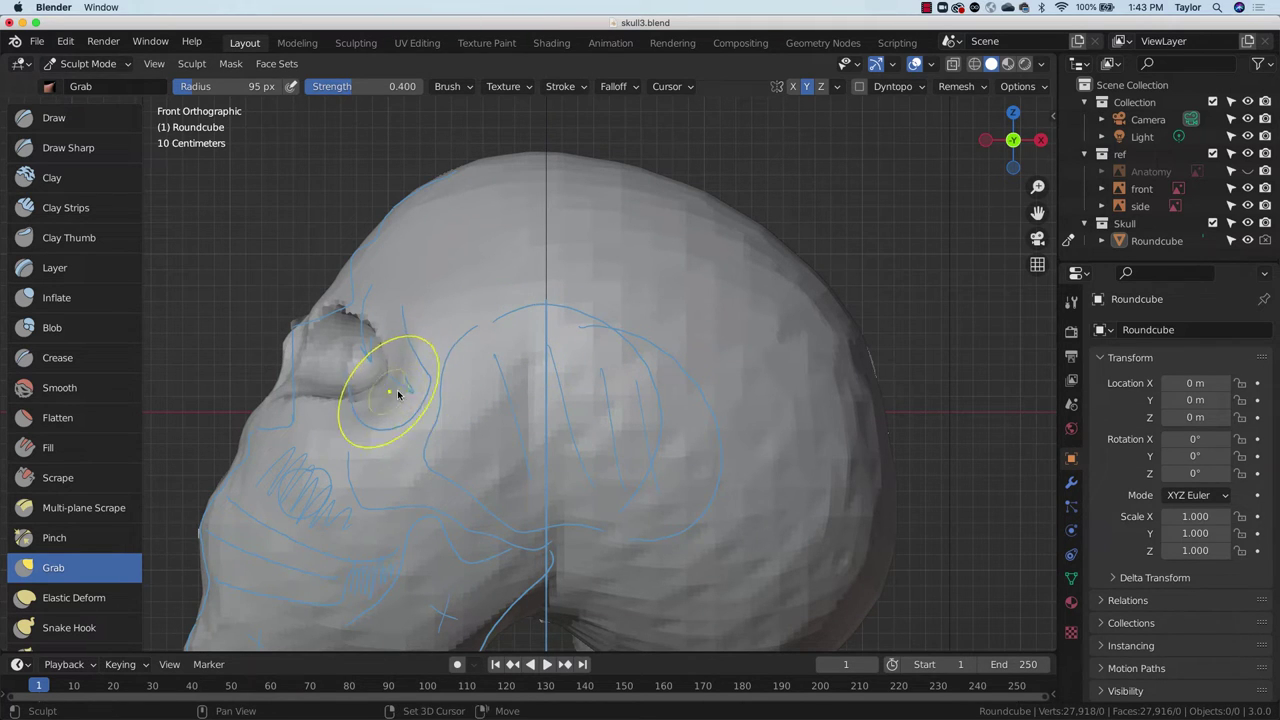
mouse_move(443, 343)
middle_mouse_down()
mouse_move(540, 374)
mouse_move(535, 428)
middle_mouse_up()
middle_click_drag(580, 386, 472, 357)
left_click(1014, 140)
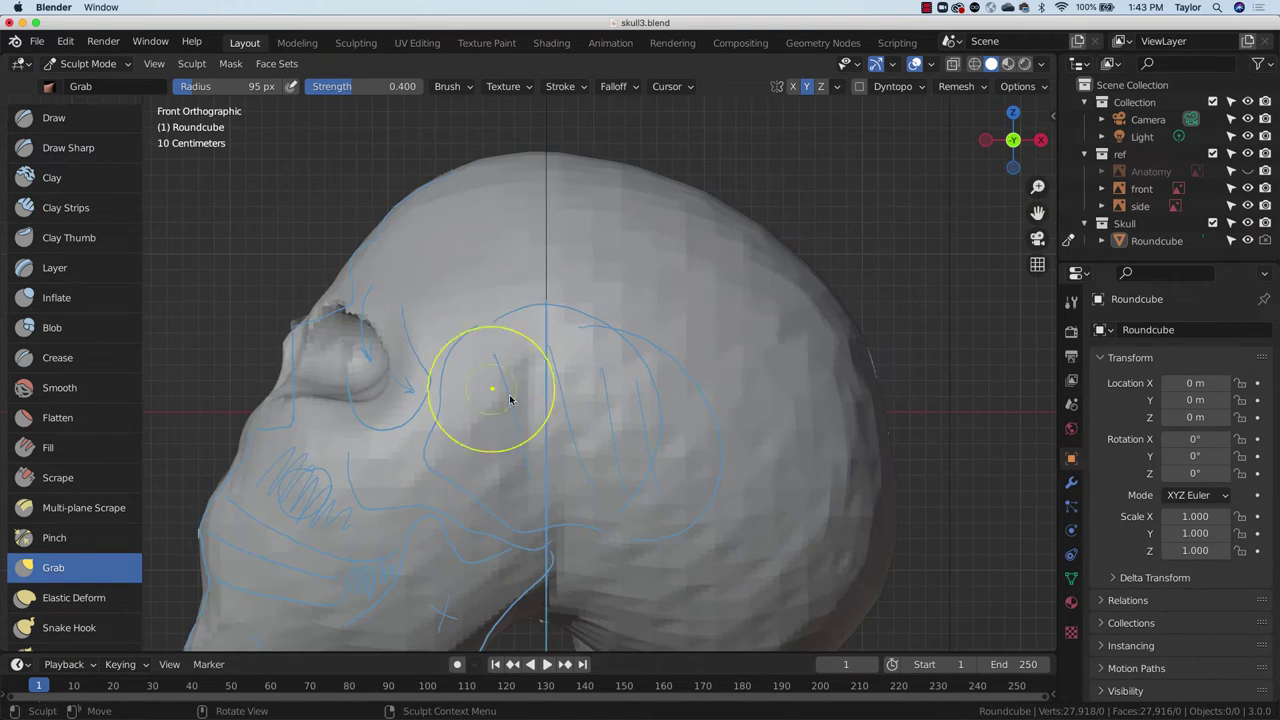
Step: Build up the bony rim behind the eye socket and the cheekbone arch along the side annotation using Clay Strips at 48 px
left_click(85, 208)
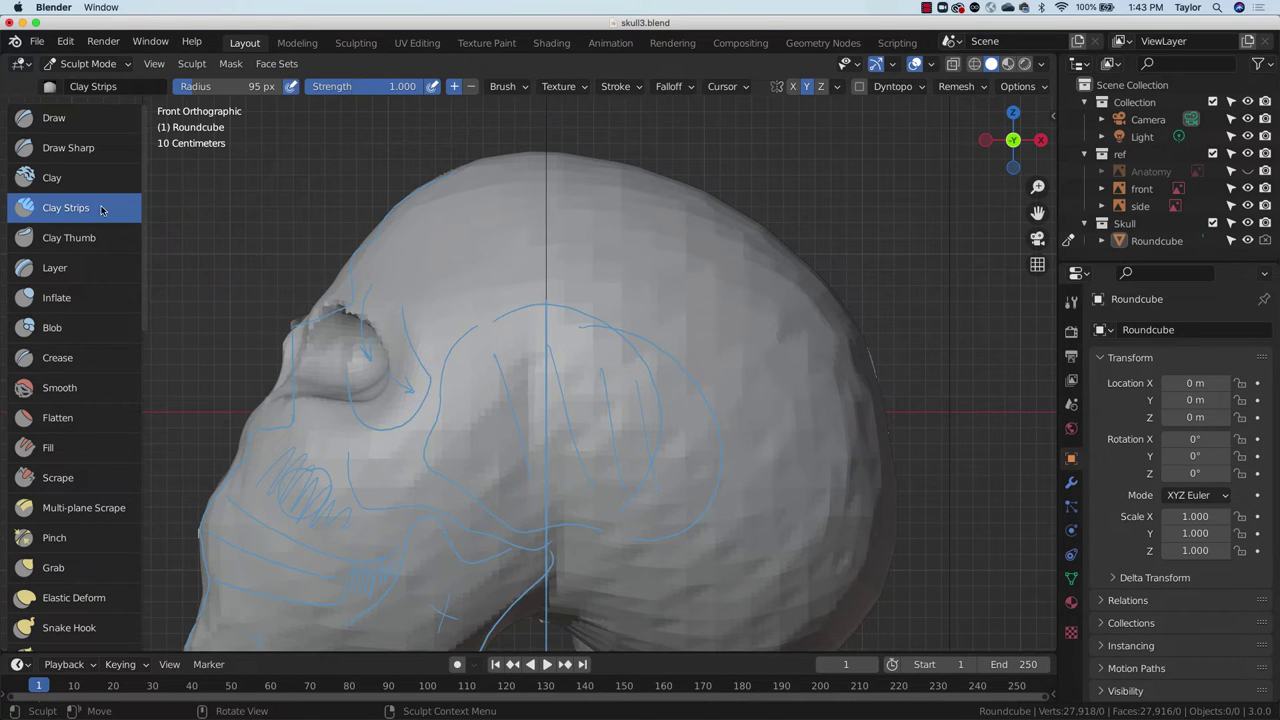
left_click_drag(1037, 212, 1041, 100)
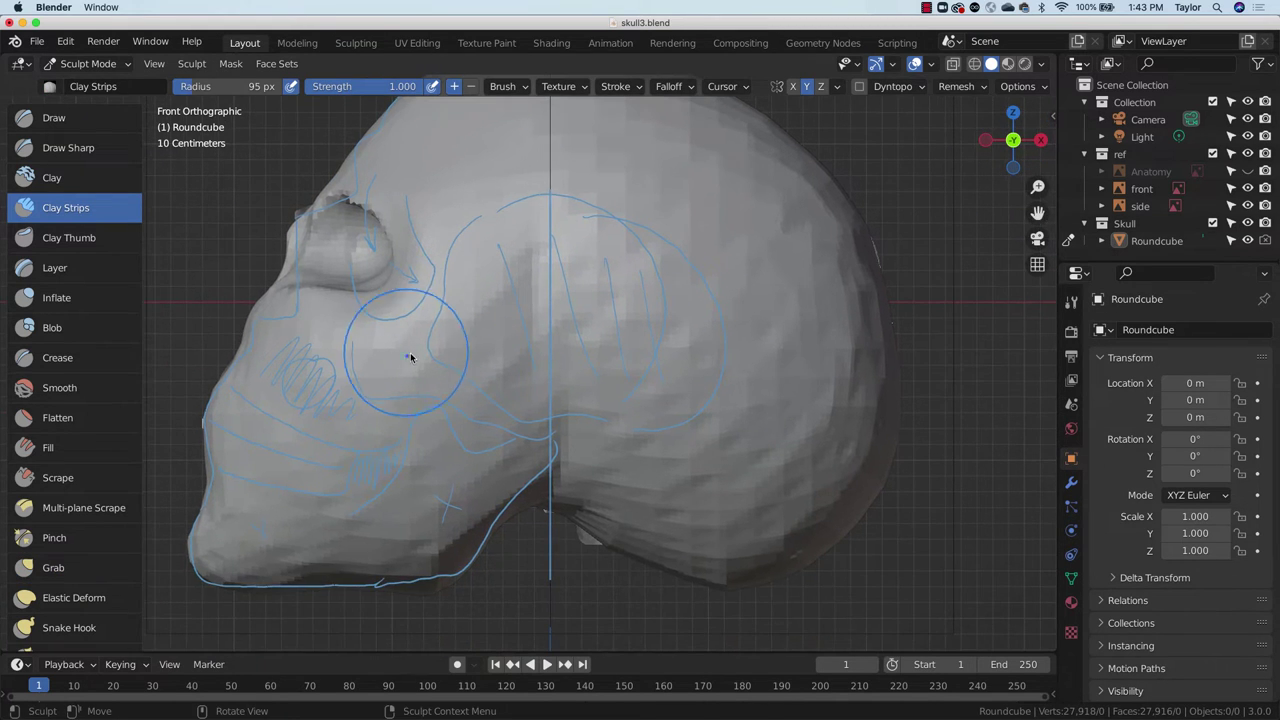
key("f")
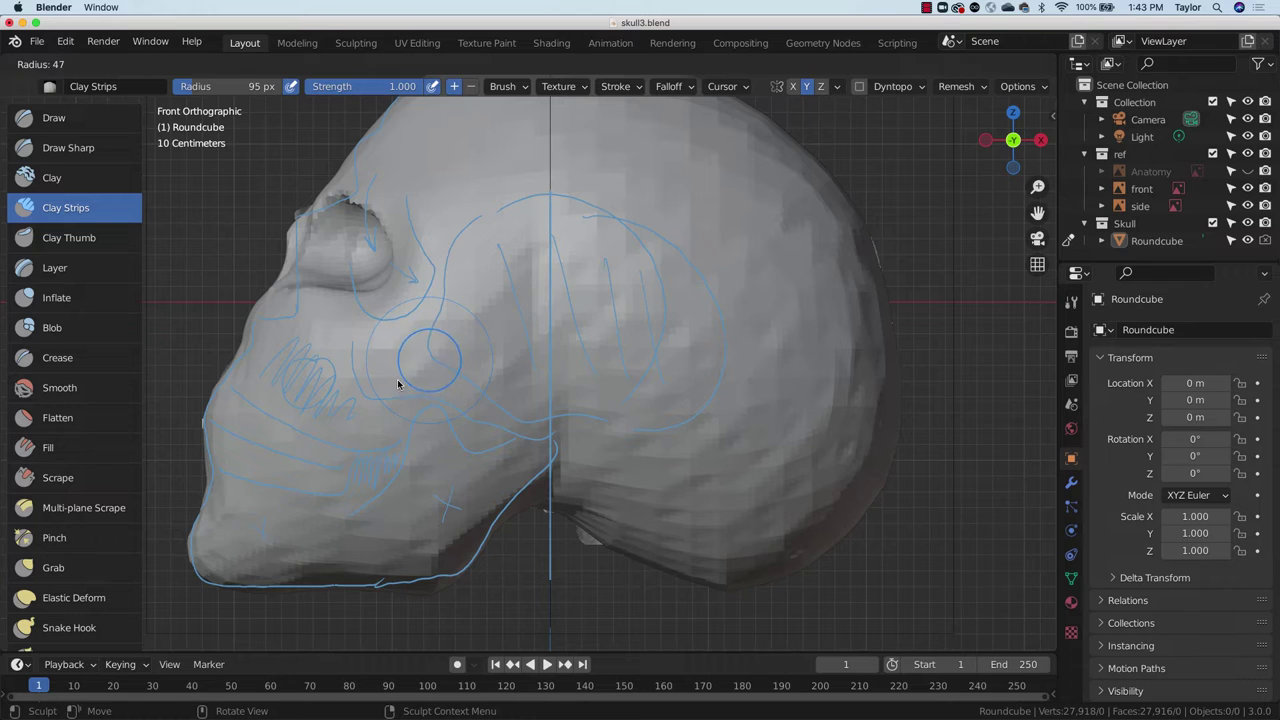
left_click(401, 387)
mouse_move(386, 321)
left_mouse_down()
mouse_move(377, 363)
mouse_move(393, 383)
mouse_move(430, 296)
mouse_move(441, 161)
left_mouse_up()
mouse_move(434, 253)
left_mouse_down()
mouse_move(423, 180)
mouse_move(450, 154)
mouse_move(457, 214)
mouse_move(449, 186)
mouse_move(446, 225)
left_mouse_up()
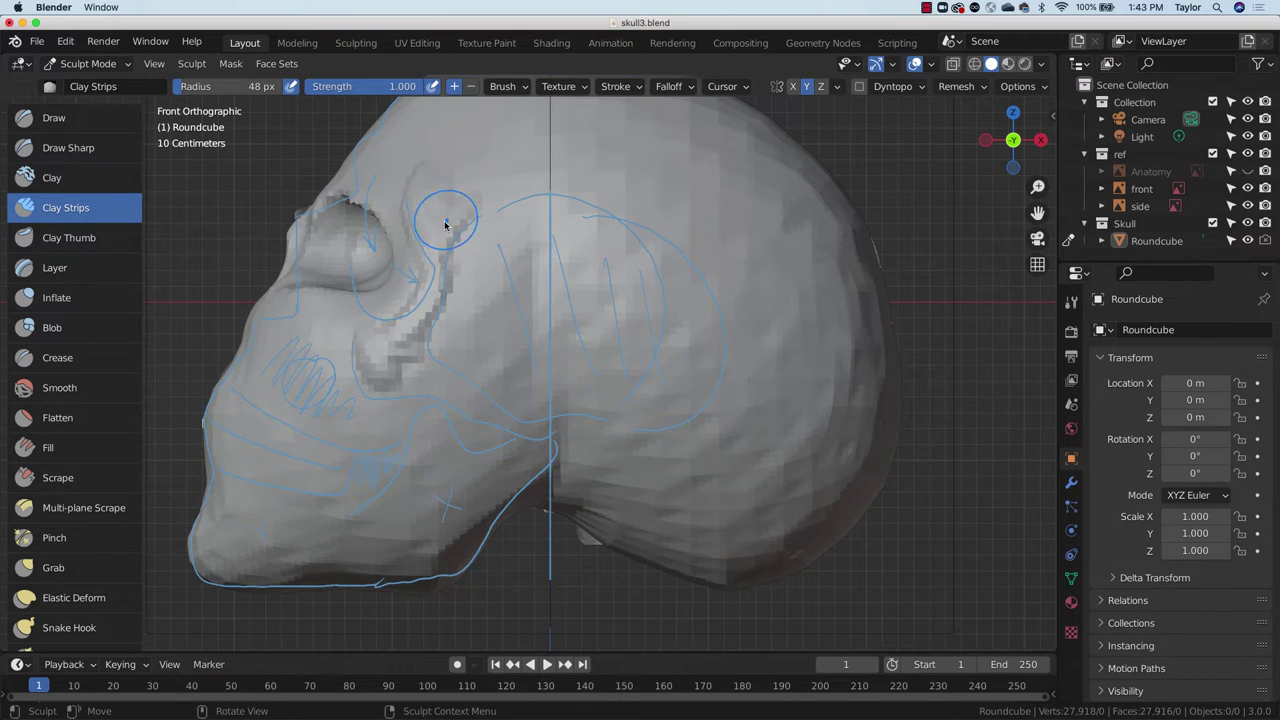
mouse_move(445, 332)
left_mouse_down()
mouse_move(417, 354)
mouse_move(429, 383)
mouse_move(406, 366)
mouse_move(591, 423)
left_mouse_up()
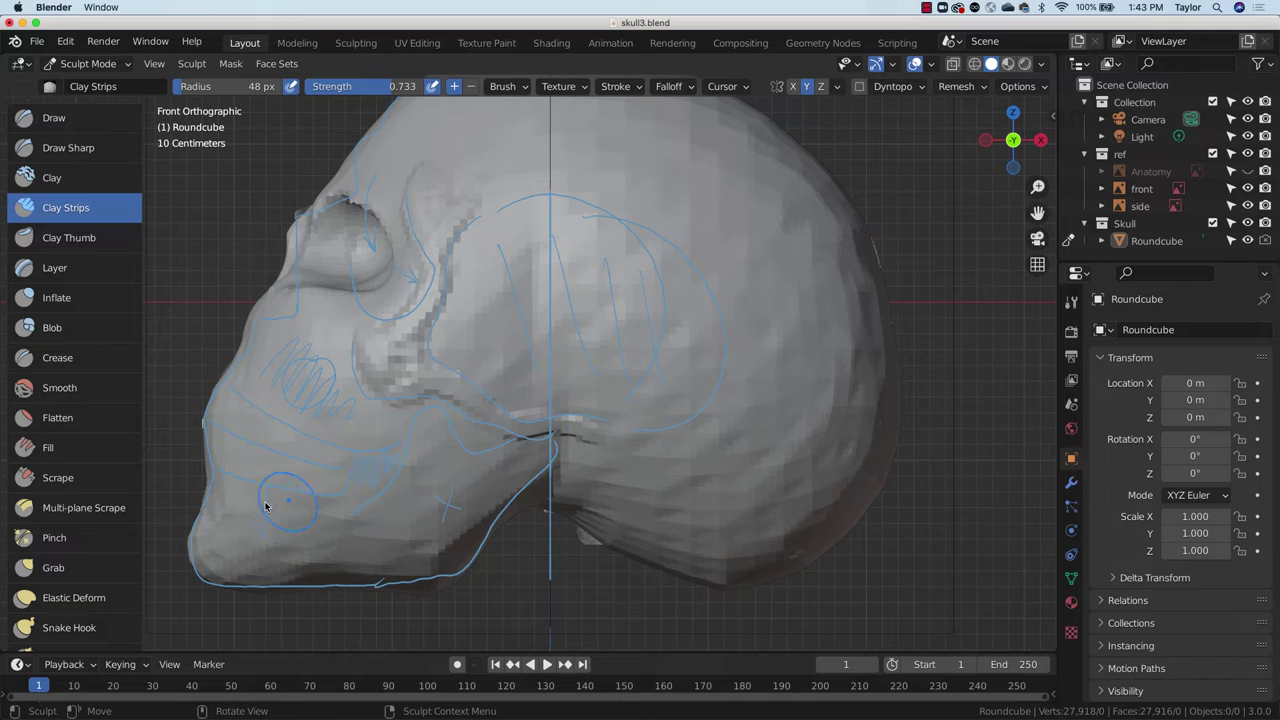
Step: Build up the lower jaw from the chin to the rear jaw angle with Clay Strips at 0.733 strength
mouse_move(213, 517)
left_mouse_down()
mouse_move(215, 562)
mouse_move(278, 558)
mouse_move(314, 534)
mouse_move(314, 545)
mouse_move(346, 536)
mouse_move(388, 572)
mouse_move(385, 521)
mouse_move(444, 498)
mouse_move(420, 458)
mouse_move(430, 418)
left_mouse_up()
mouse_move(437, 462)
left_mouse_down()
mouse_move(500, 472)
mouse_move(520, 447)
mouse_move(443, 548)
left_mouse_up()
left_click_drag(523, 477, 455, 540)
mouse_move(495, 494)
left_mouse_down()
mouse_move(445, 563)
mouse_move(315, 560)
left_mouse_up()
left_click_drag(405, 570, 255, 568)
left_click_drag(357, 574, 240, 552)
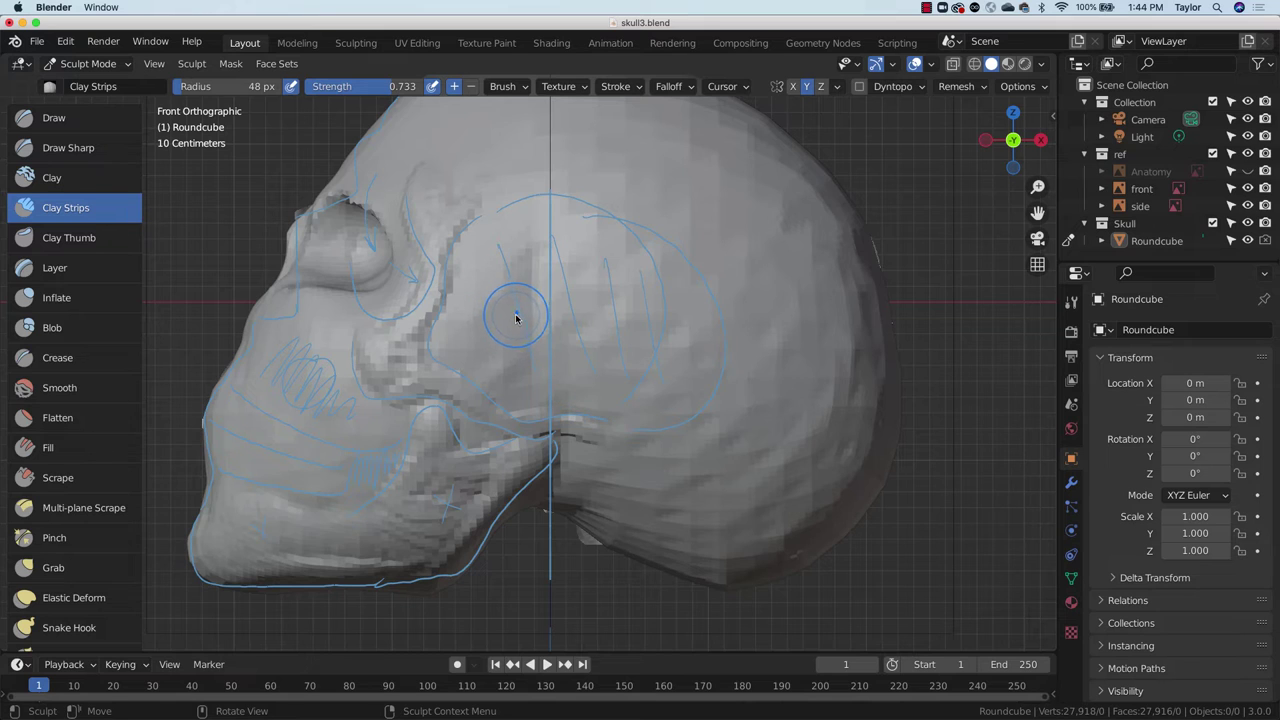
Step: Carve the temple hollow behind the cheekbone inside the annotated outline with subtractive Clay Strips, and smooth its surface
left_click_drag(523, 300, 531, 274, "ctrl")
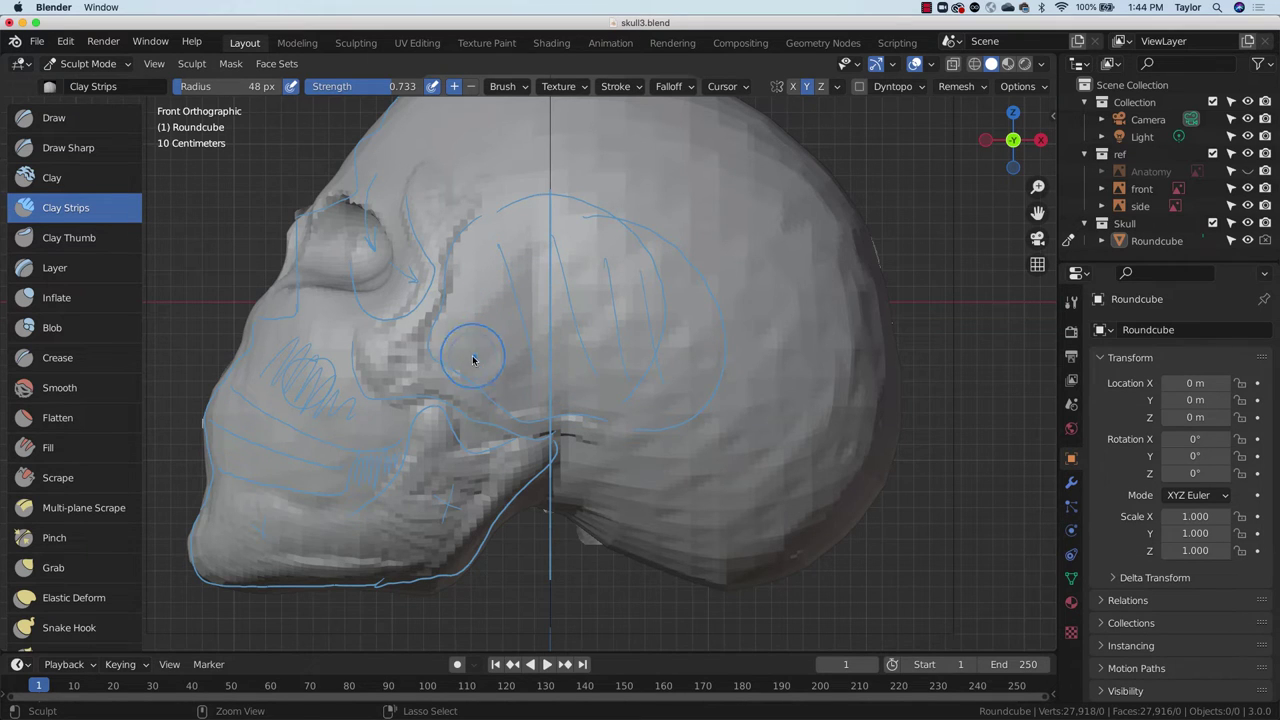
left_click_drag(473, 358, 492, 369, "ctrl")
right_click_drag(465, 363, 466, 330, "ctrl")
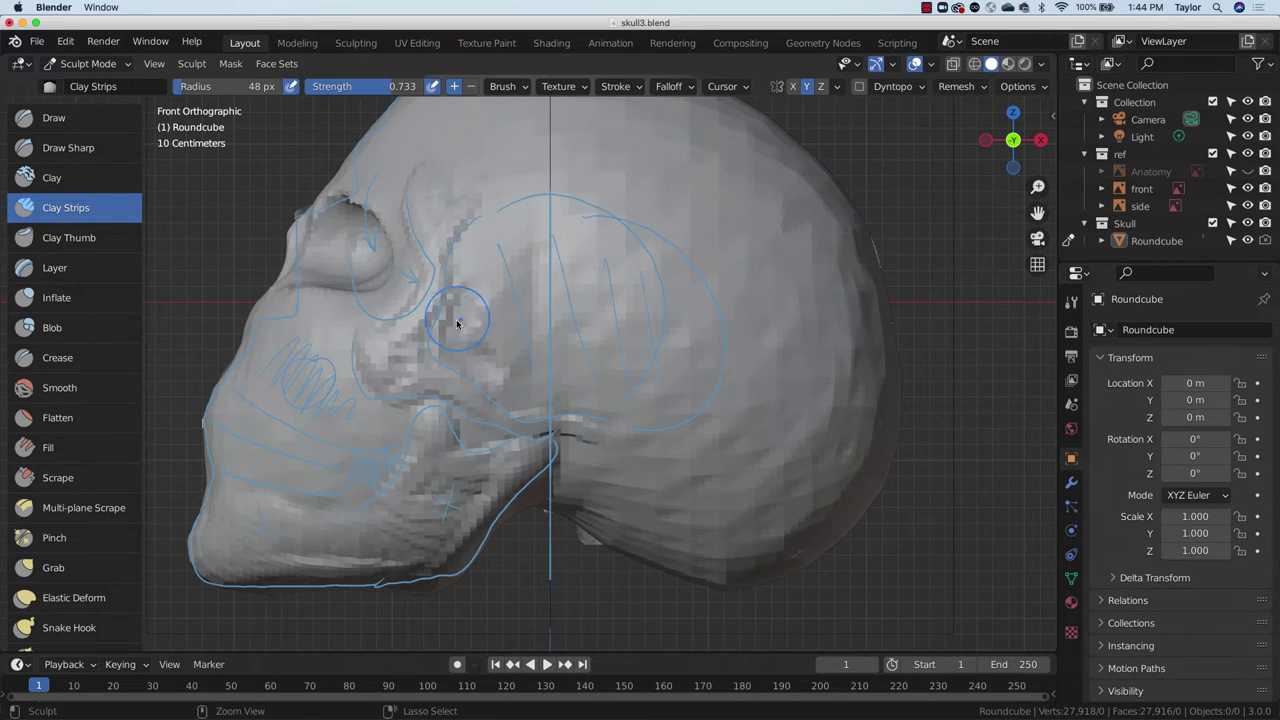
mouse_move(500, 220)
left_mouse_down("ctrl")
mouse_move(478, 238)
mouse_move(478, 286)
mouse_move(443, 330)
mouse_move(581, 399)
left_mouse_up("ctrl")
left_click_drag(493, 361, 452, 298, "ctrl")
mouse_move(489, 260)
left_mouse_down("ctrl")
mouse_move(474, 297)
mouse_move(465, 255)
left_mouse_up("ctrl")
right_click_drag(538, 212, 516, 264, "ctrl")
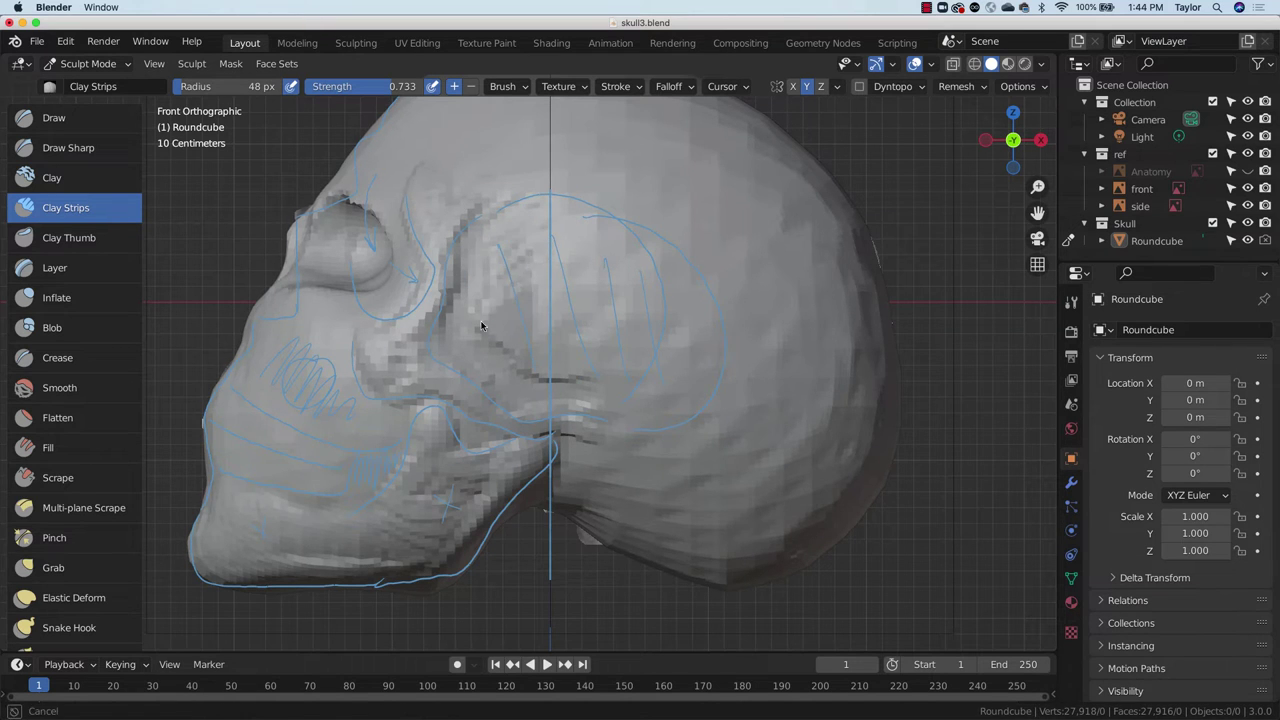
mouse_move(481, 326)
left_mouse_down("shift")
mouse_move(507, 314)
mouse_move(565, 326)
mouse_move(554, 313)
left_mouse_up("shift")
mouse_move(598, 372)
left_mouse_down("shift")
mouse_move(559, 374)
mouse_move(523, 350)
mouse_move(517, 369)
mouse_move(481, 322)
left_mouse_up("shift")
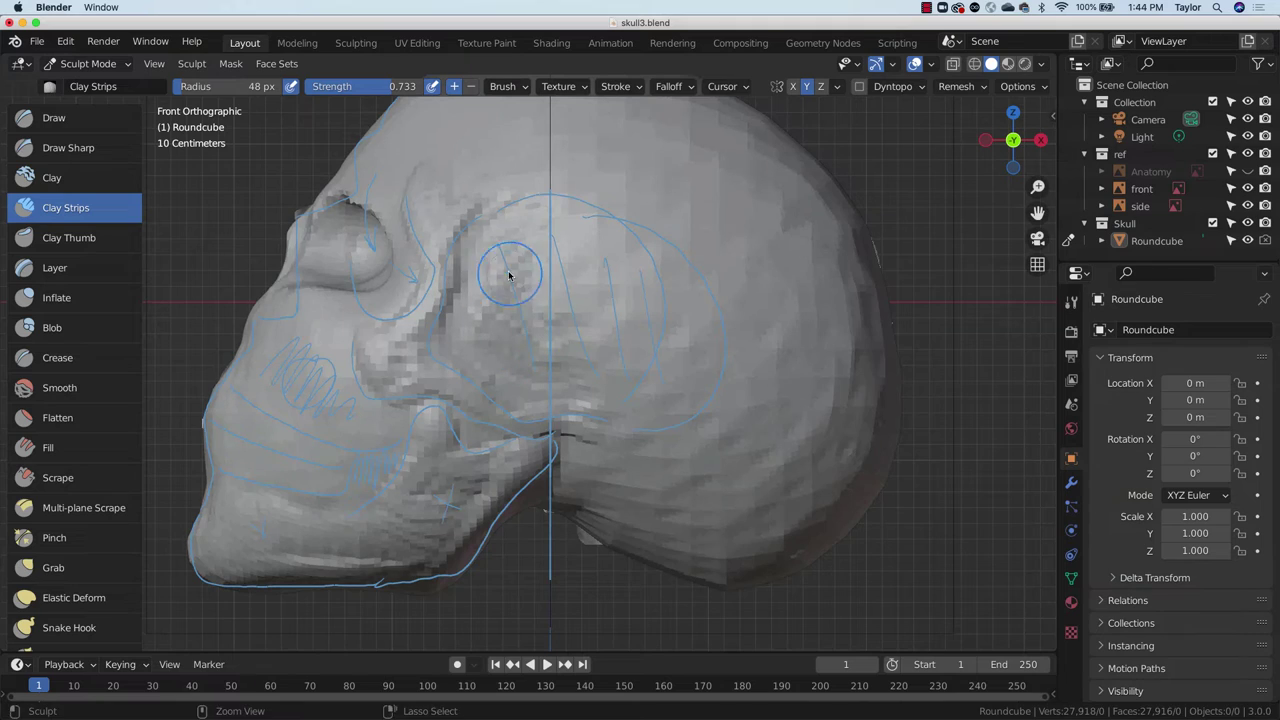
Step: Deepen the temple hollow down toward the cheekbone arch inside the annotated side outline with subtractive Clay Strips
right_click_drag(491, 263, 571, 286, "ctrl")
mouse_move(571, 286)
middle_mouse_down()
mouse_move(734, 423)
mouse_move(740, 457)
mouse_move(619, 403)
mouse_move(803, 418)
mouse_move(665, 398)
mouse_move(654, 380)
mouse_move(640, 418)
middle_mouse_up()
left_click(1028, 138)
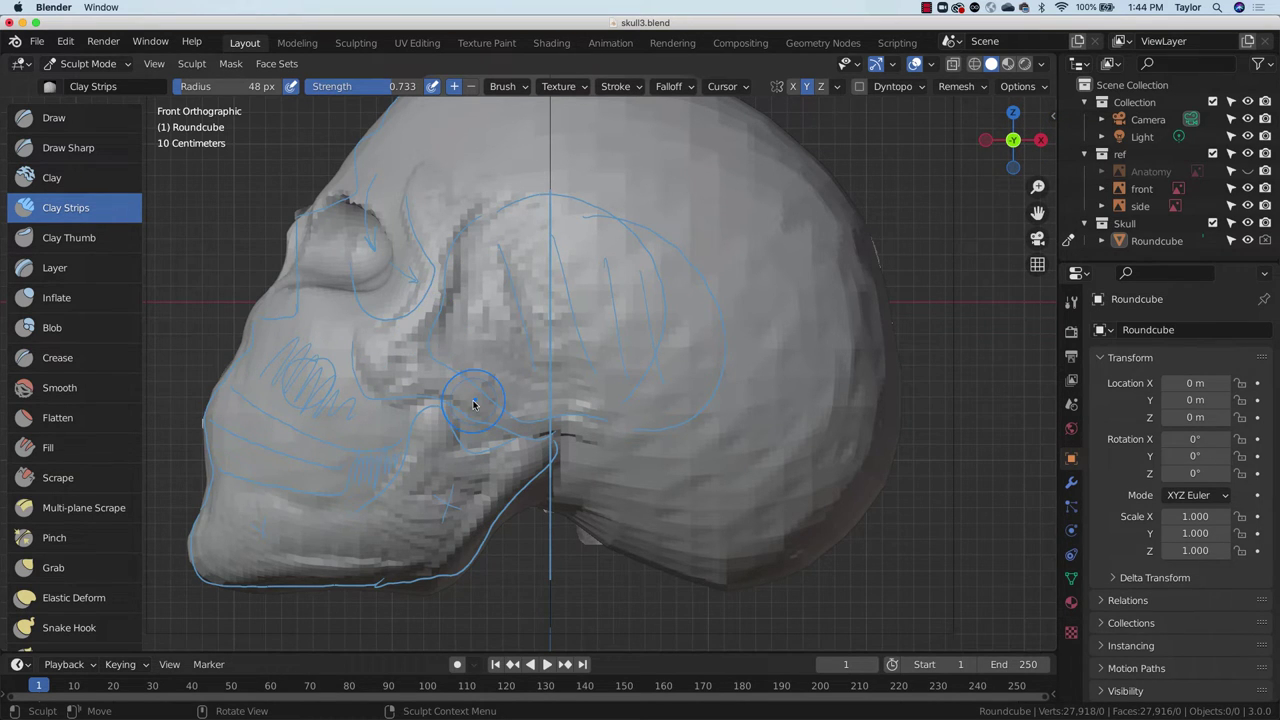
Step: Compare the skull with the front reference and carve the hollows beside the mouth beneath the cheekbones with Clay Strips
left_click(985, 140)
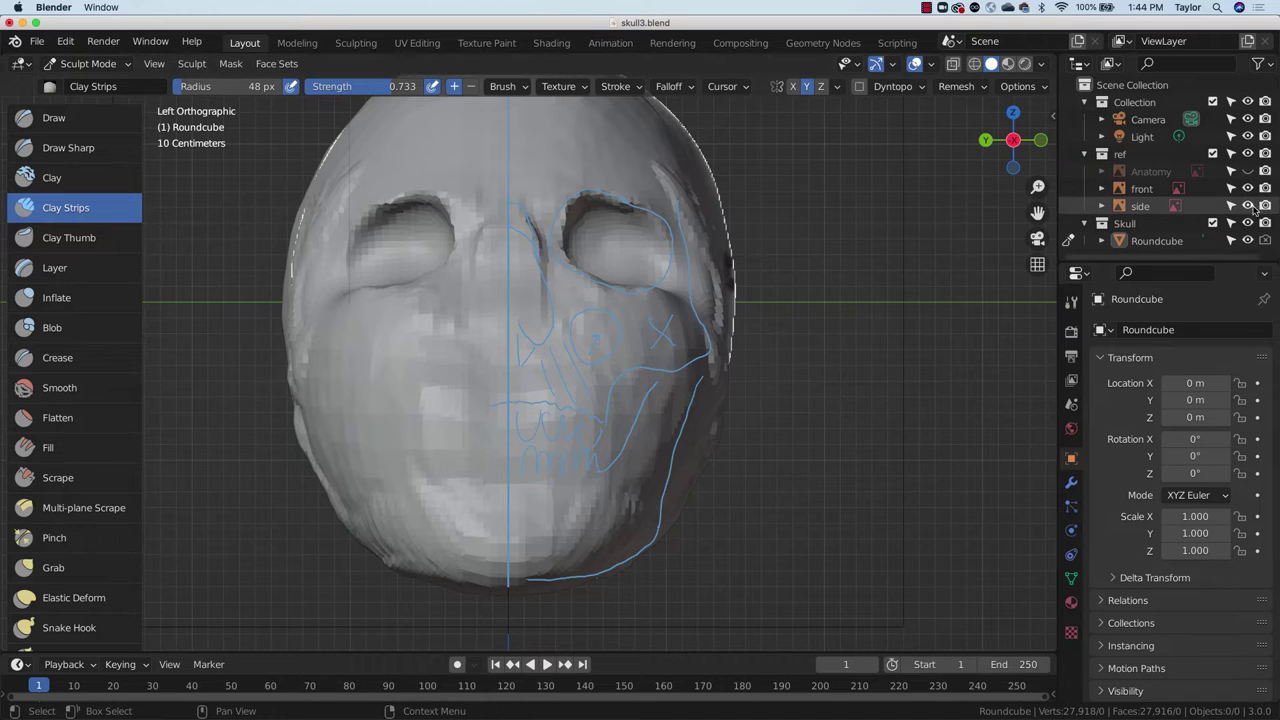
left_click(1248, 223)
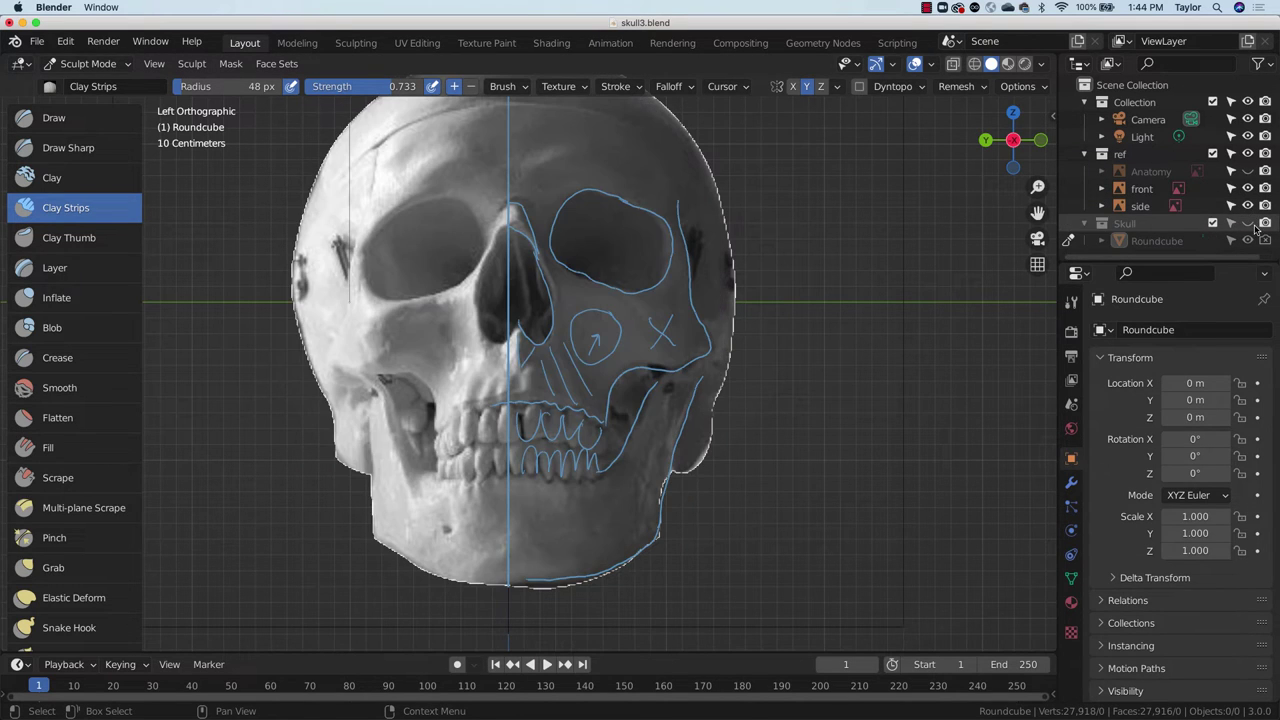
left_click(1248, 223)
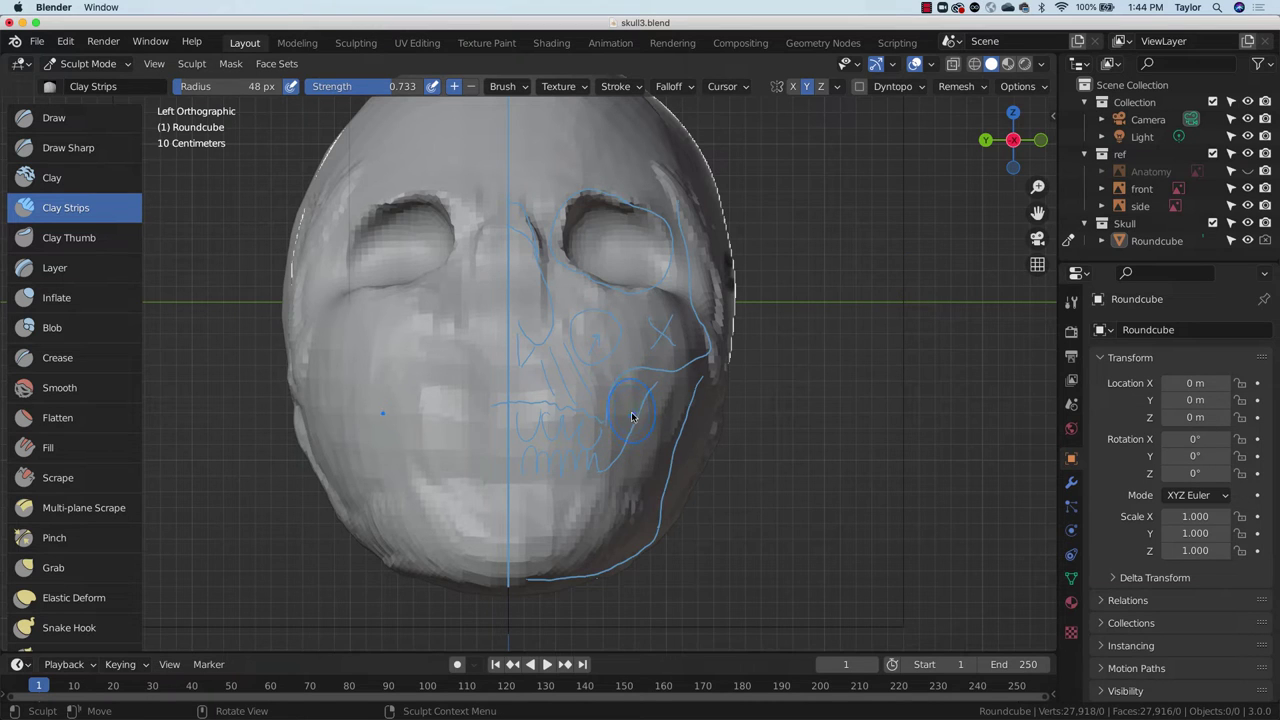
mouse_move(645, 402)
left_mouse_down()
mouse_move(619, 432)
mouse_move(612, 396)
mouse_move(655, 382)
mouse_move(620, 430)
mouse_move(655, 385)
left_mouse_up()
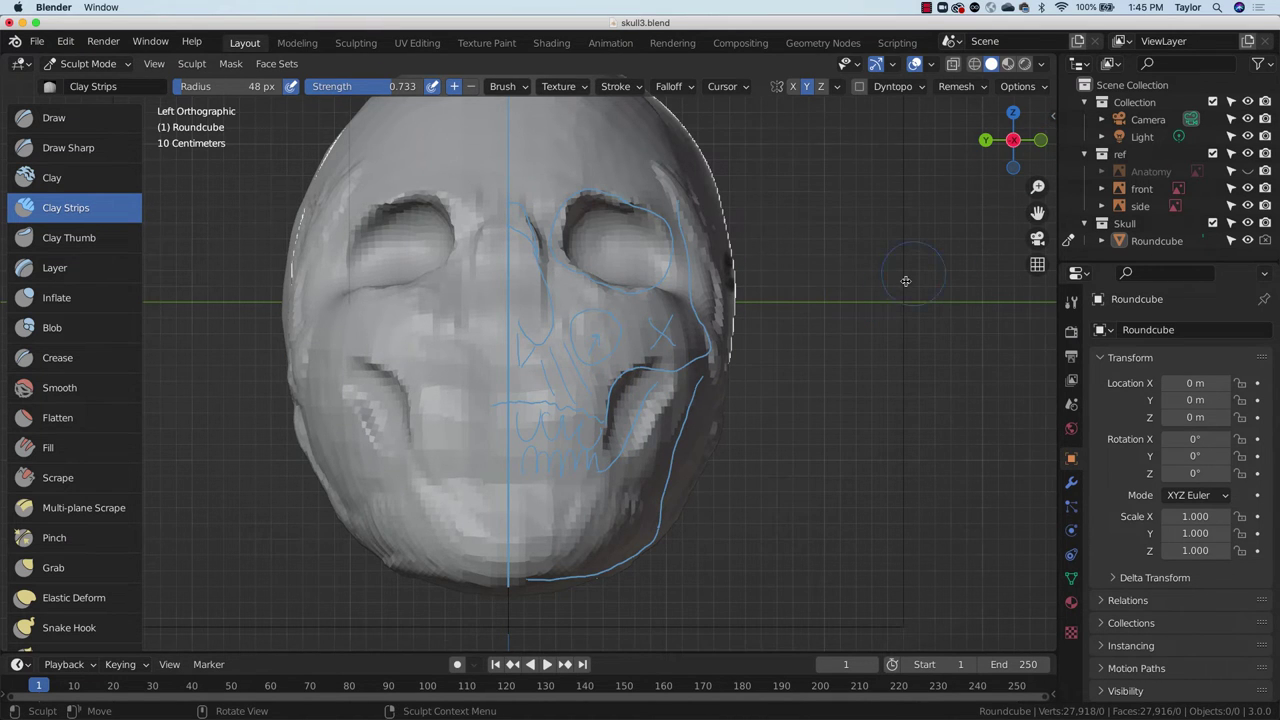
Step: Carve the scribbled cheek area in front of the cheekbone, above the annotated tooth line, in the side view
middle_click_drag(906, 282, 749, 317)
left_click(1027, 142)
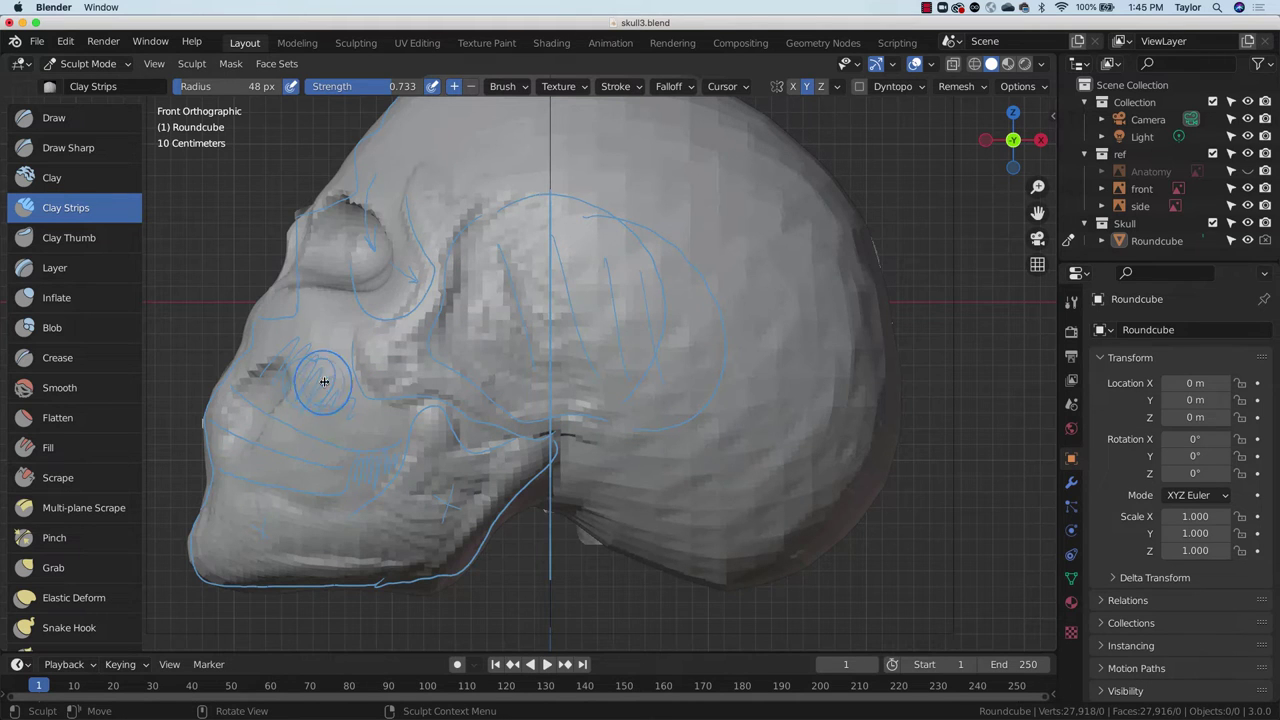
left_click_drag(324, 382, 326, 405)
mouse_move(258, 332)
left_mouse_down()
mouse_move(293, 417)
mouse_move(298, 398)
mouse_move(271, 344)
mouse_move(289, 347)
left_mouse_up()
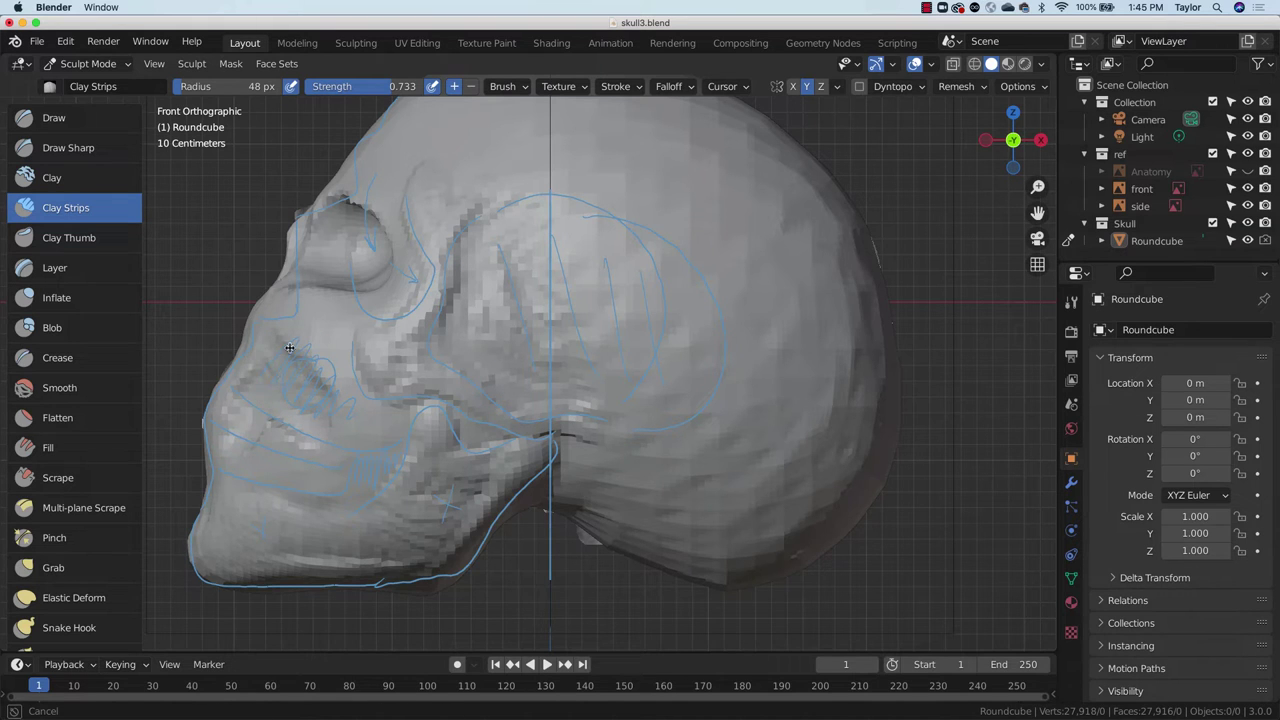
mouse_move(359, 417)
left_mouse_down()
mouse_move(324, 418)
mouse_move(402, 388)
mouse_move(368, 428)
mouse_move(336, 352)
left_mouse_up()
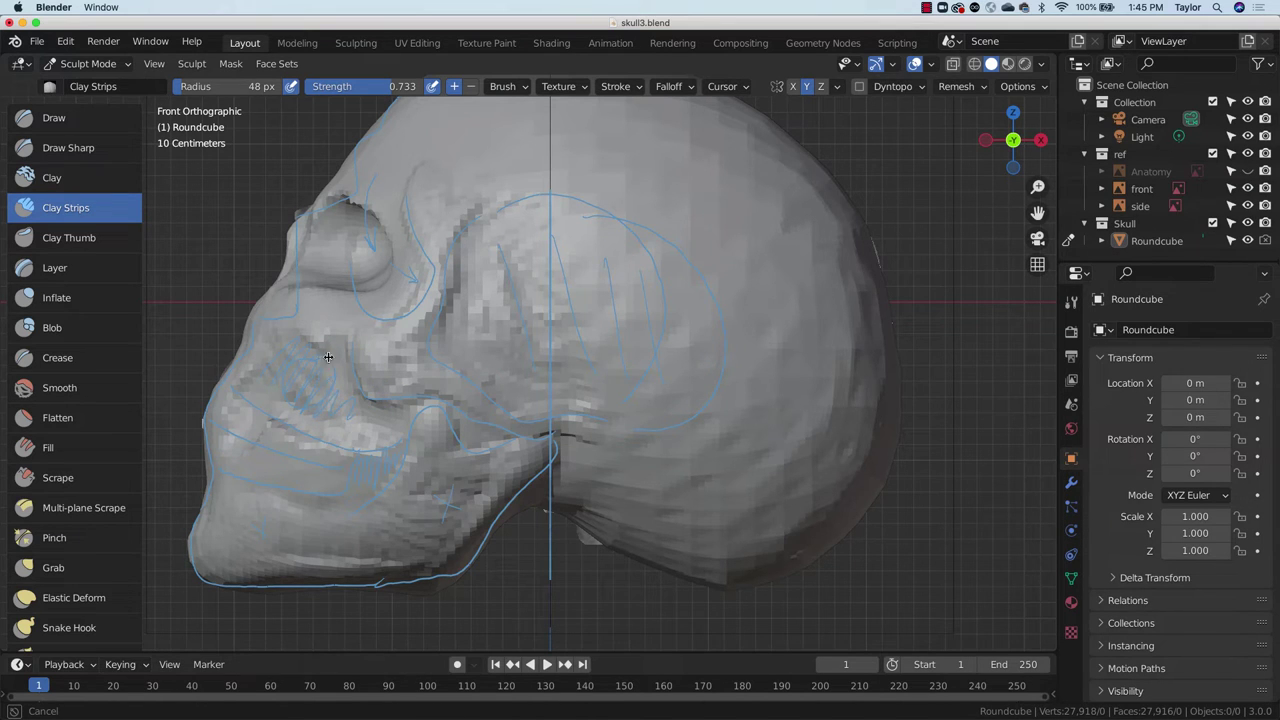
mouse_move(263, 357)
left_mouse_down()
mouse_move(252, 370)
mouse_move(272, 365)
left_mouse_up()
Step: Hide the viewport overlays and shape the side of the mouth between cheekbone and lower jaw with Clay Strips
mouse_move(370, 420)
middle_mouse_down()
mouse_move(680, 406)
mouse_move(630, 408)
mouse_move(662, 417)
middle_mouse_up()
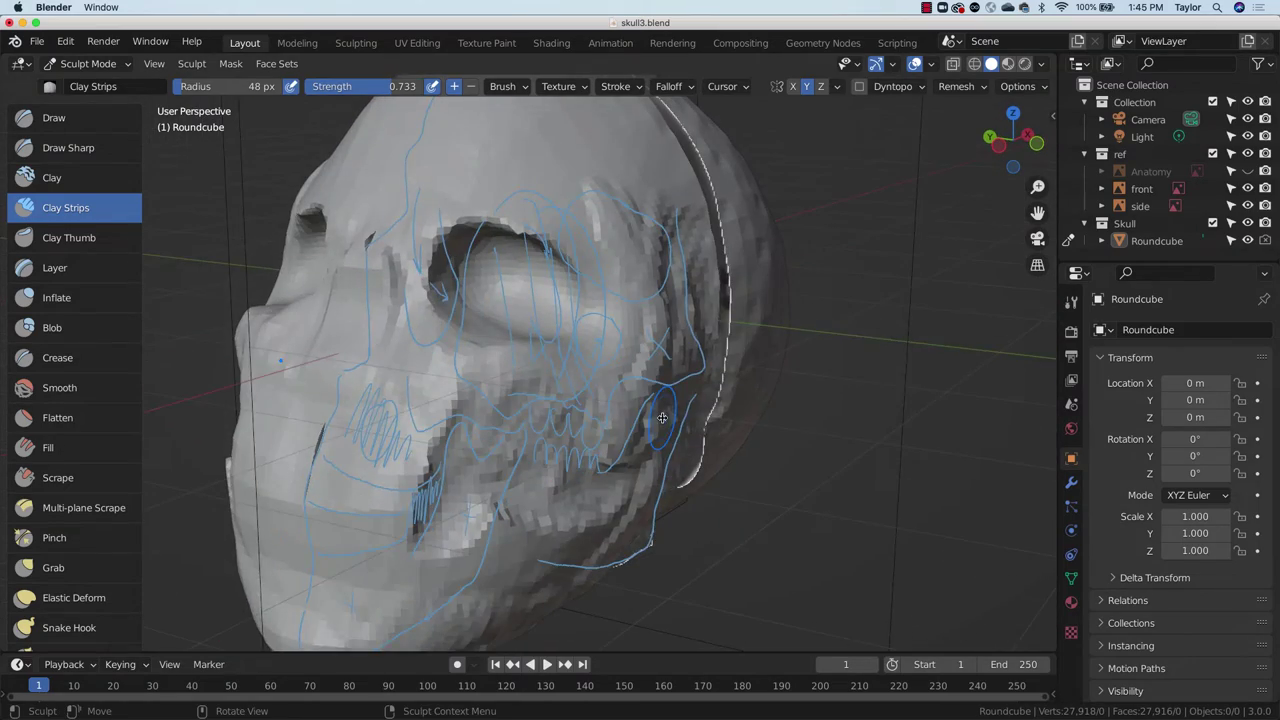
left_click(920, 66)
mouse_move(706, 368)
middle_mouse_down()
mouse_move(626, 331)
mouse_move(606, 339)
middle_mouse_up()
left_click(1020, 141)
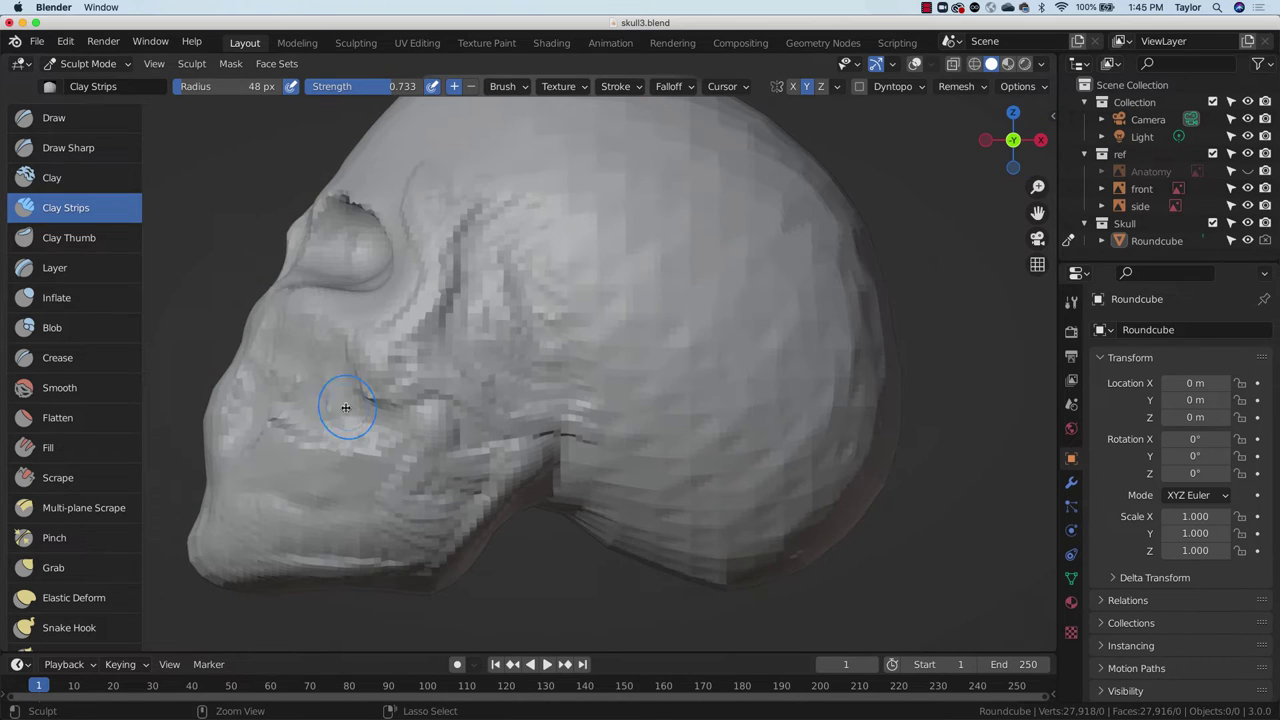
left_click_drag(253, 404, 250, 435)
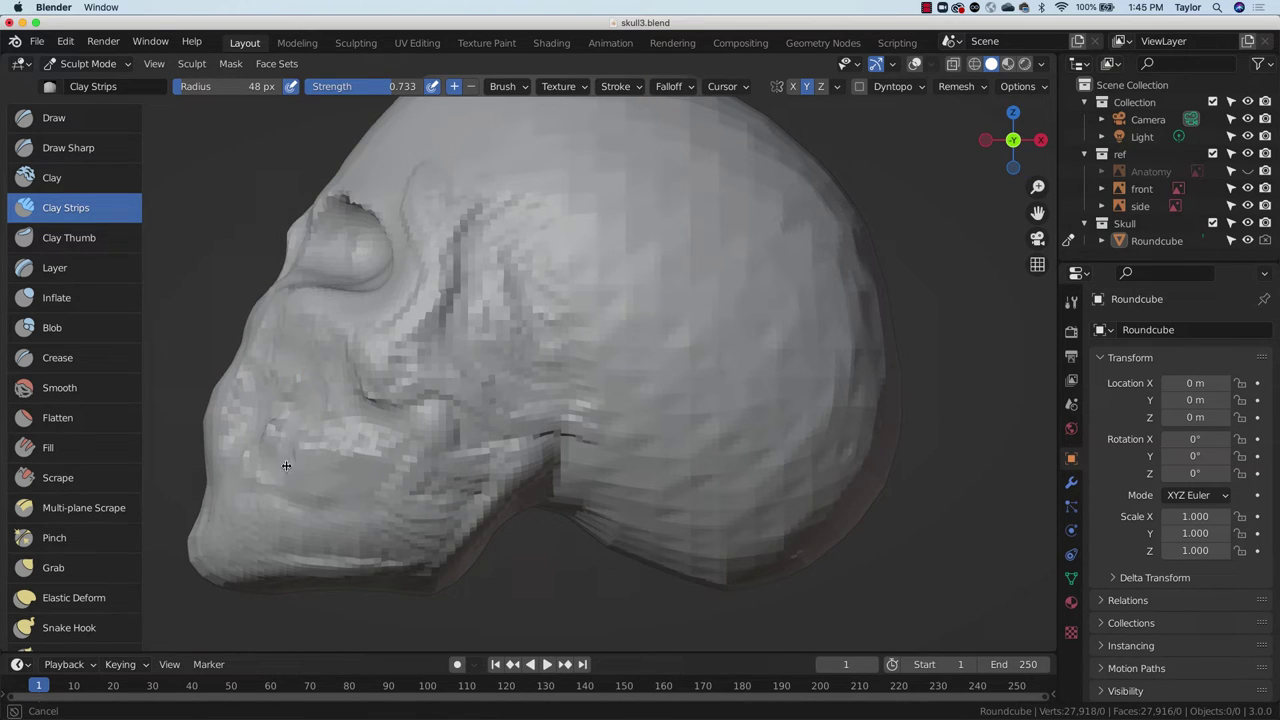
mouse_move(313, 476)
left_mouse_down()
mouse_move(343, 479)
mouse_move(321, 473)
left_mouse_up()
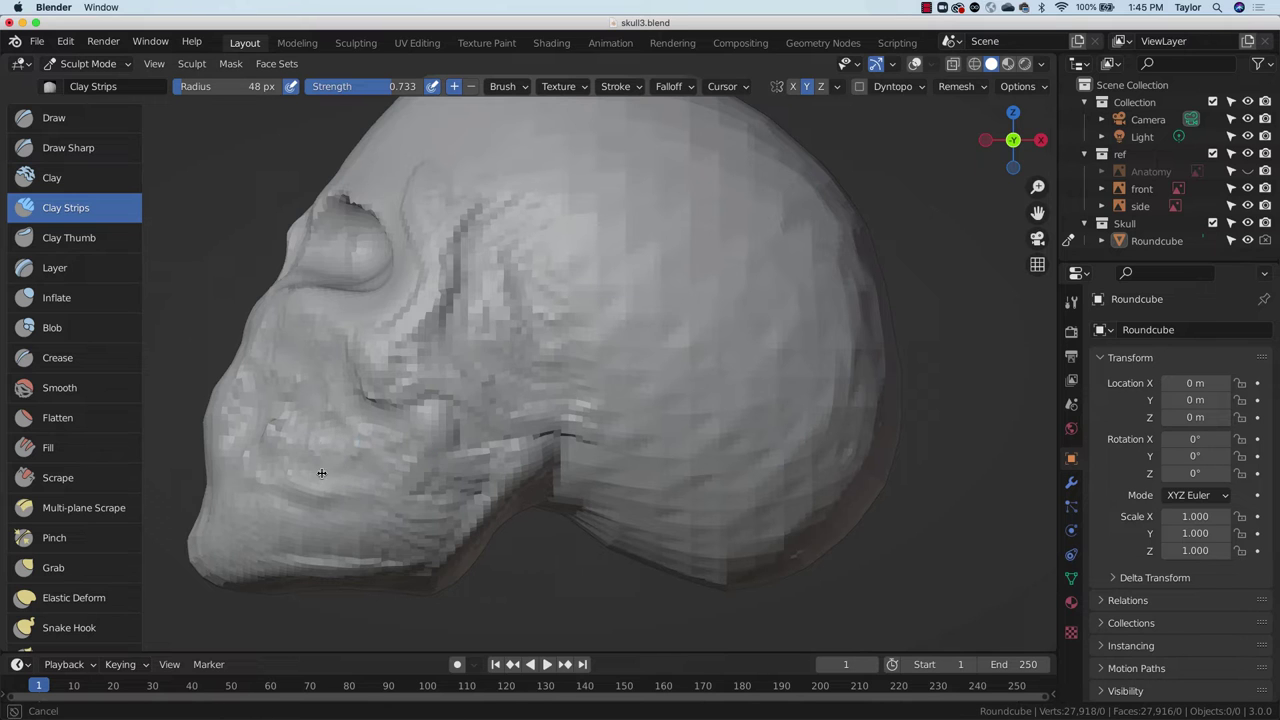
middle_click_drag(331, 375, 359, 432)
mouse_move(359, 432)
left_mouse_down()
mouse_move(415, 385)
mouse_move(400, 360)
mouse_move(385, 410)
mouse_move(323, 420)
mouse_move(285, 504)
mouse_move(367, 442)
left_mouse_up()
Step: Carve the side edge of the upper jaw from below the eye socket down past the mouth with subtractive Clay Strips
middle_click_drag(442, 392, 532, 394)
mouse_move(438, 452)
left_mouse_down("ctrl")
mouse_move(420, 523)
mouse_move(466, 372)
left_mouse_up("ctrl")
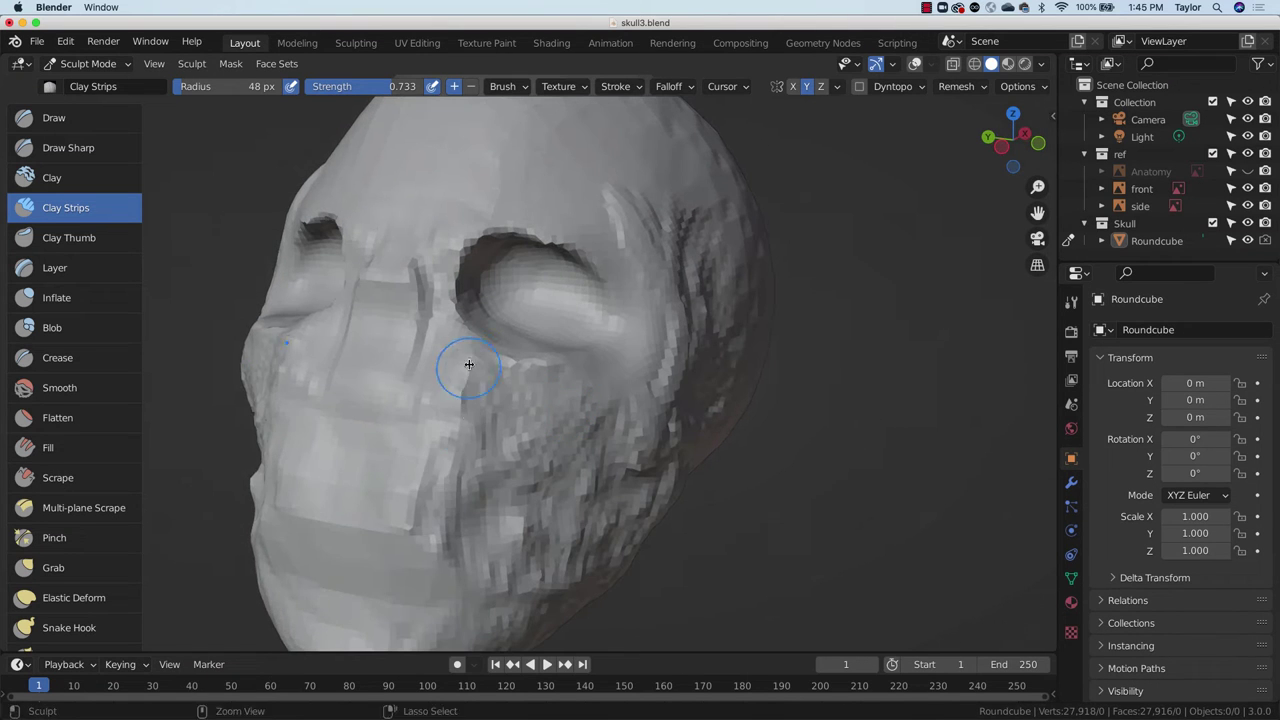
middle_click_drag(469, 364, 462, 396)
left_click_drag(408, 510, 395, 511, "ctrl")
mouse_move(674, 374)
middle_mouse_down()
mouse_move(554, 351)
mouse_move(660, 383)
mouse_move(638, 397)
middle_mouse_up()
middle_click_drag(657, 447, 614, 423)
left_click(1029, 141)
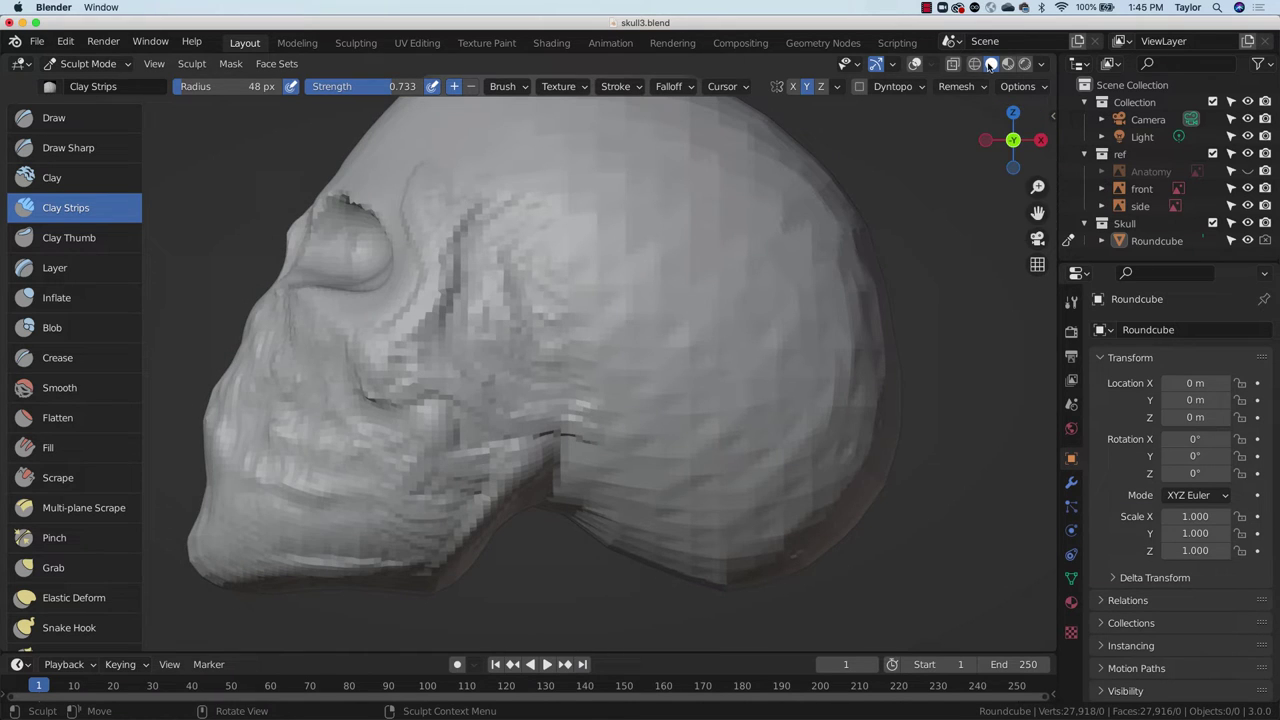
Step: Show the viewport overlays again and shape the lower jaw below the annotated tooth line with Clay Strips
left_click(917, 64)
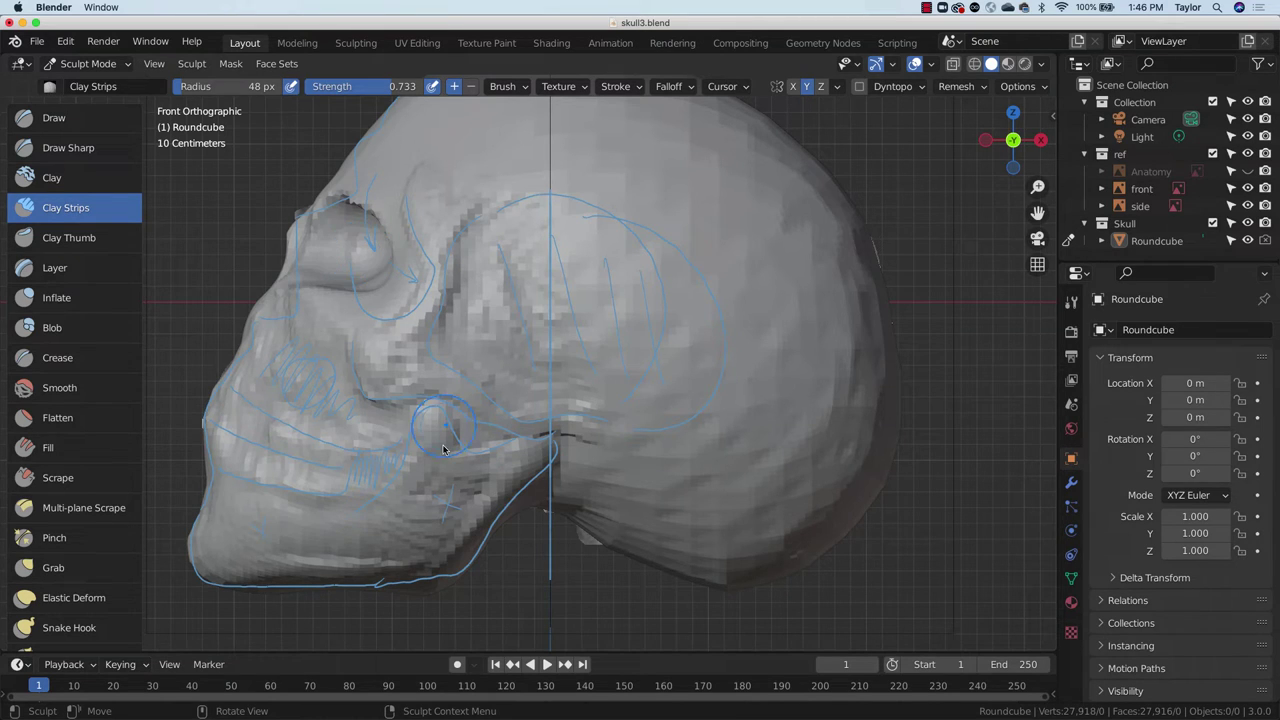
mouse_move(421, 524)
left_mouse_down()
mouse_move(431, 508)
mouse_move(487, 503)
mouse_move(431, 562)
mouse_move(413, 522)
left_mouse_up()
left_click_drag(408, 515, 366, 465)
mouse_move(283, 534)
left_mouse_down()
mouse_move(349, 543)
mouse_move(366, 559)
left_mouse_up()
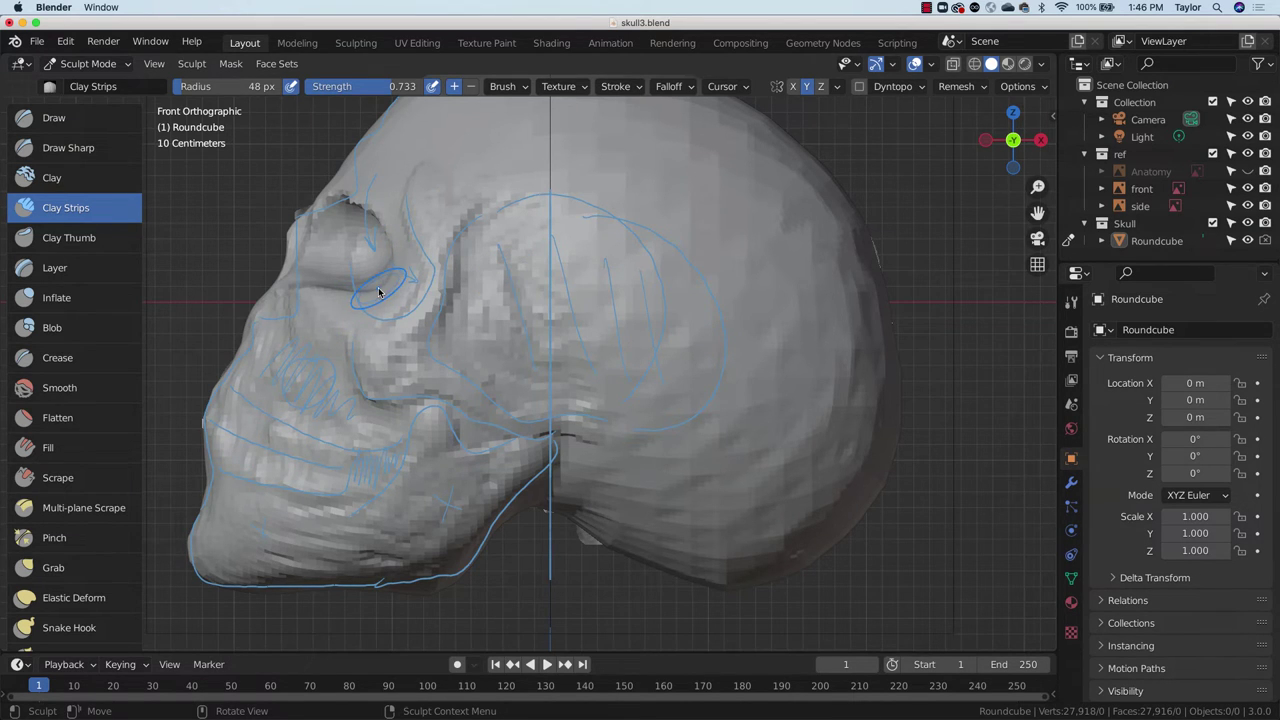
Step: Sculpt the cheek below the eye socket down to the scribbled hollow with Clay Strips, carving inward from angled views
mouse_move(379, 292)
left_mouse_down()
mouse_move(346, 323)
mouse_move(354, 309)
mouse_move(346, 323)
mouse_move(323, 311)
mouse_move(306, 326)
mouse_move(303, 293)
left_mouse_up()
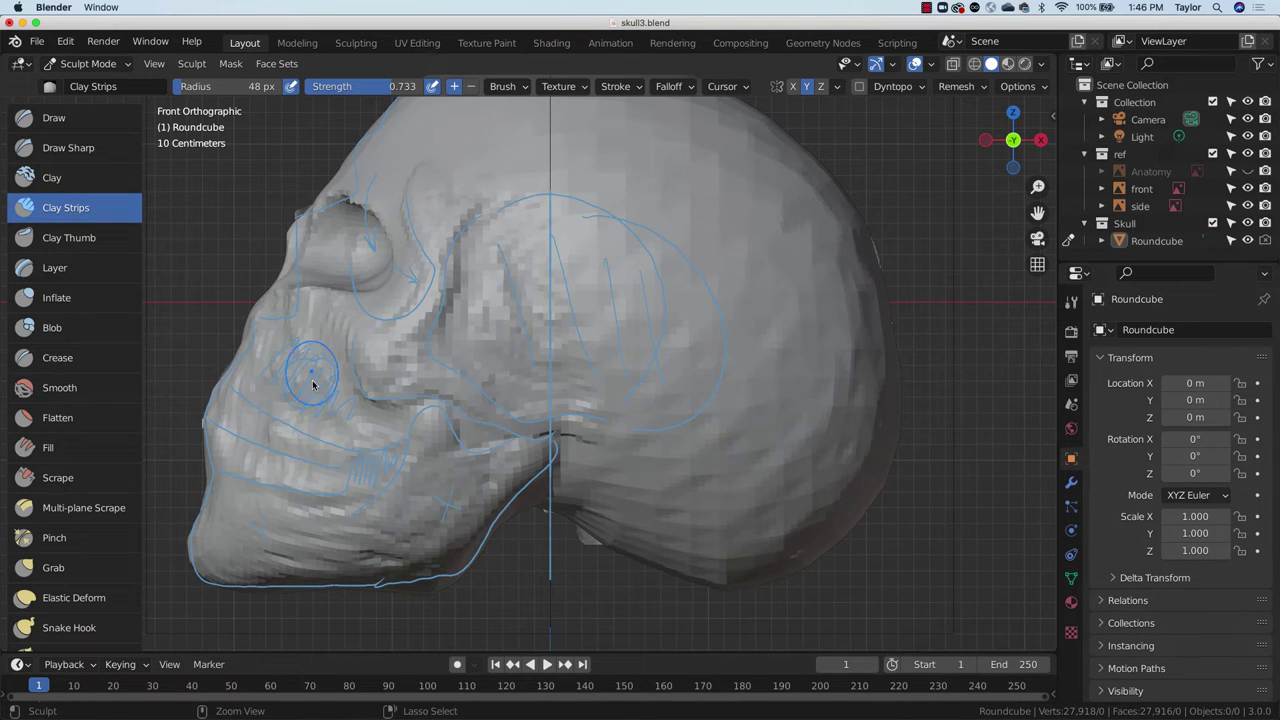
middle_click_drag(383, 330, 420, 398)
mouse_move(335, 428)
left_mouse_down("ctrl")
mouse_move(334, 377)
mouse_move(297, 369)
mouse_move(347, 366)
mouse_move(357, 386)
mouse_move(314, 371)
mouse_move(329, 366)
mouse_move(353, 407)
mouse_move(318, 392)
mouse_move(304, 355)
left_mouse_up("ctrl")
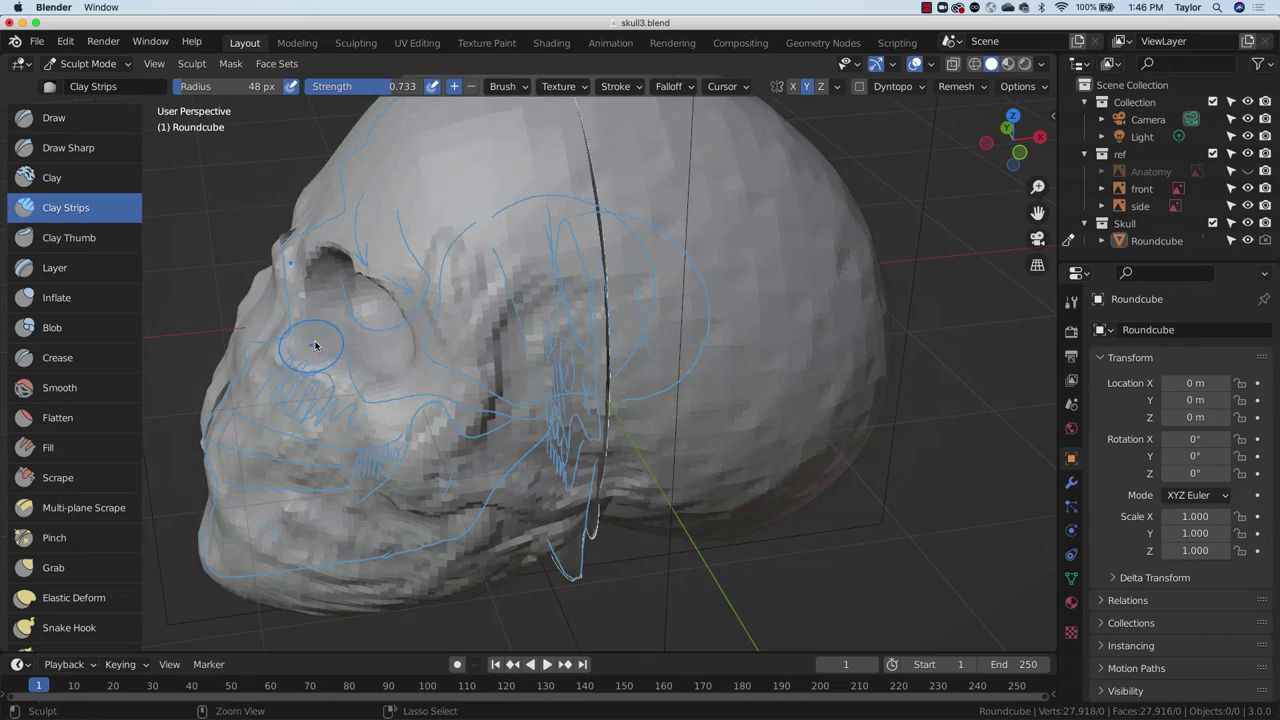
middle_click_drag(314, 346, 548, 322)
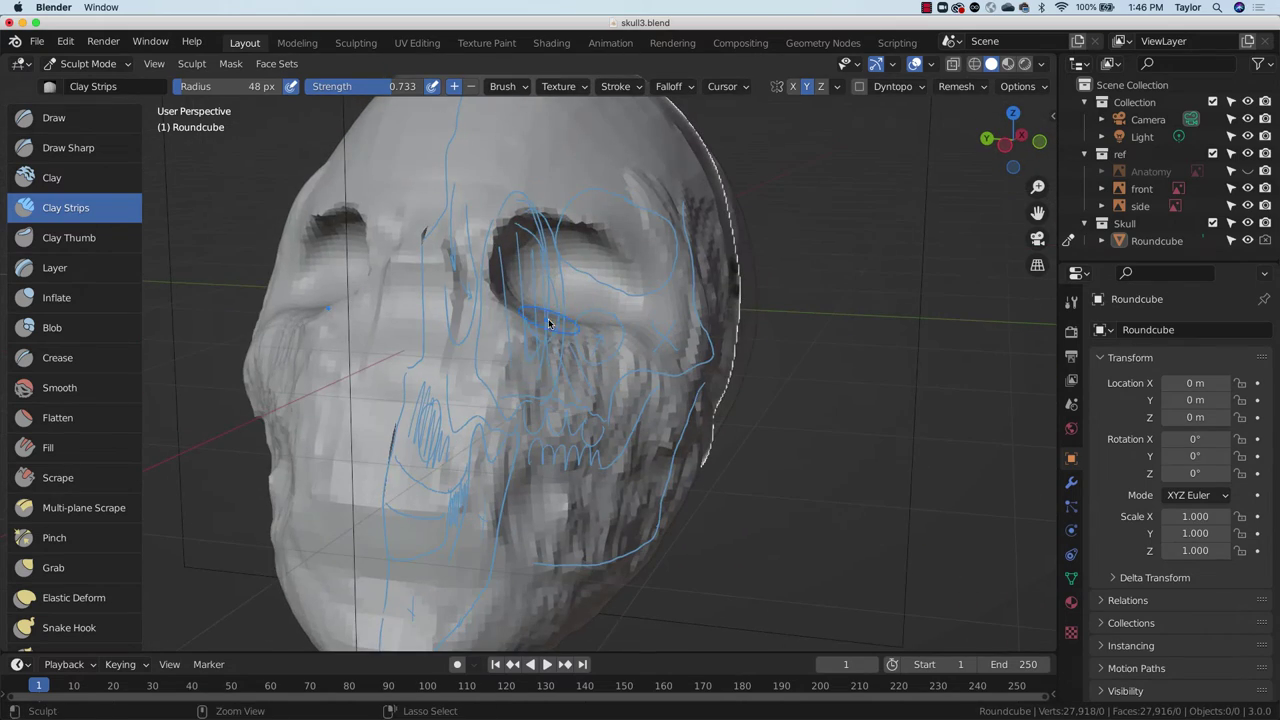
left_click_drag(522, 322, 494, 364, "ctrl")
left_click(1040, 141)
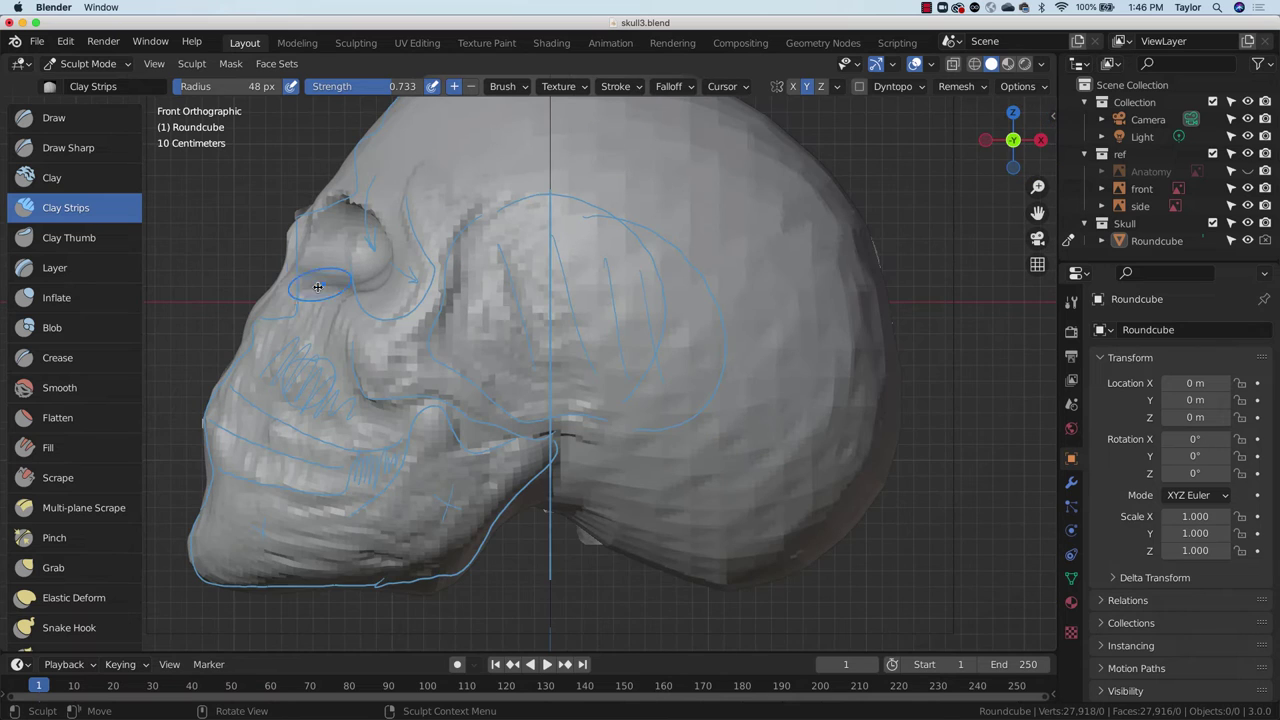
Step: Set the brush radius to 88 px and use Grab to pull the nasal bridge profile onto the side reference outline
key("f")
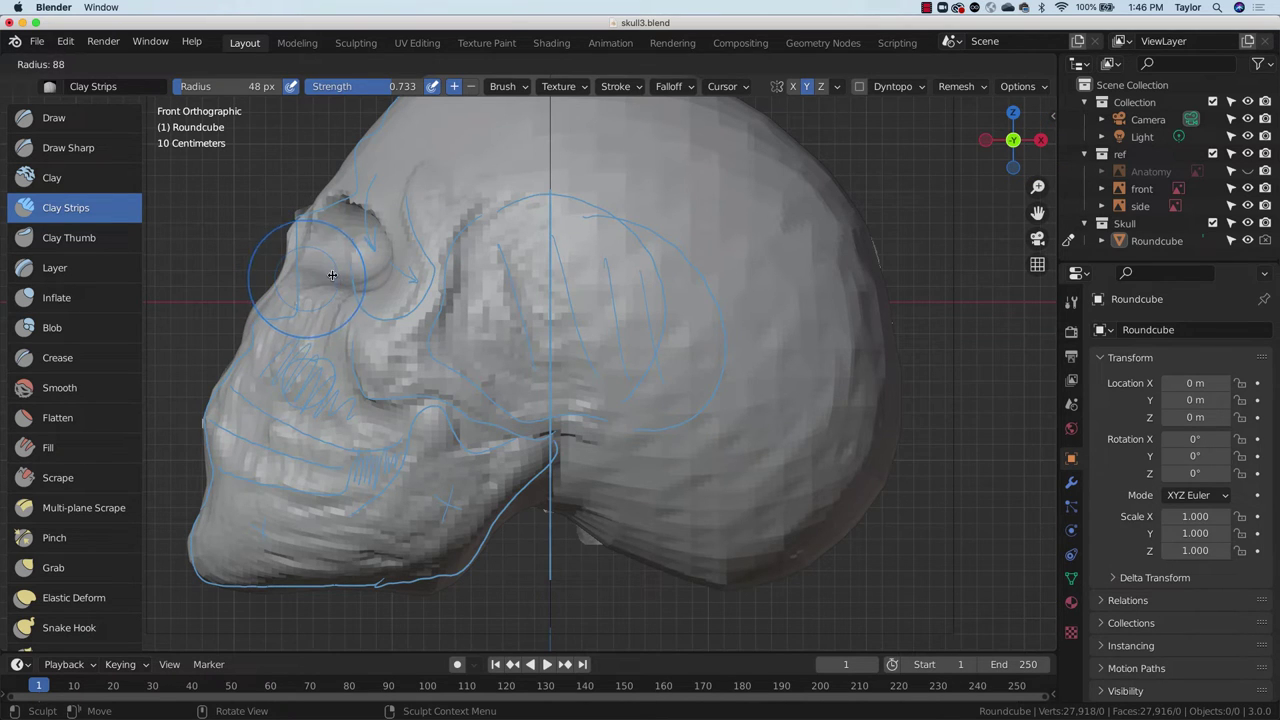
left_click(332, 275)
key("g")
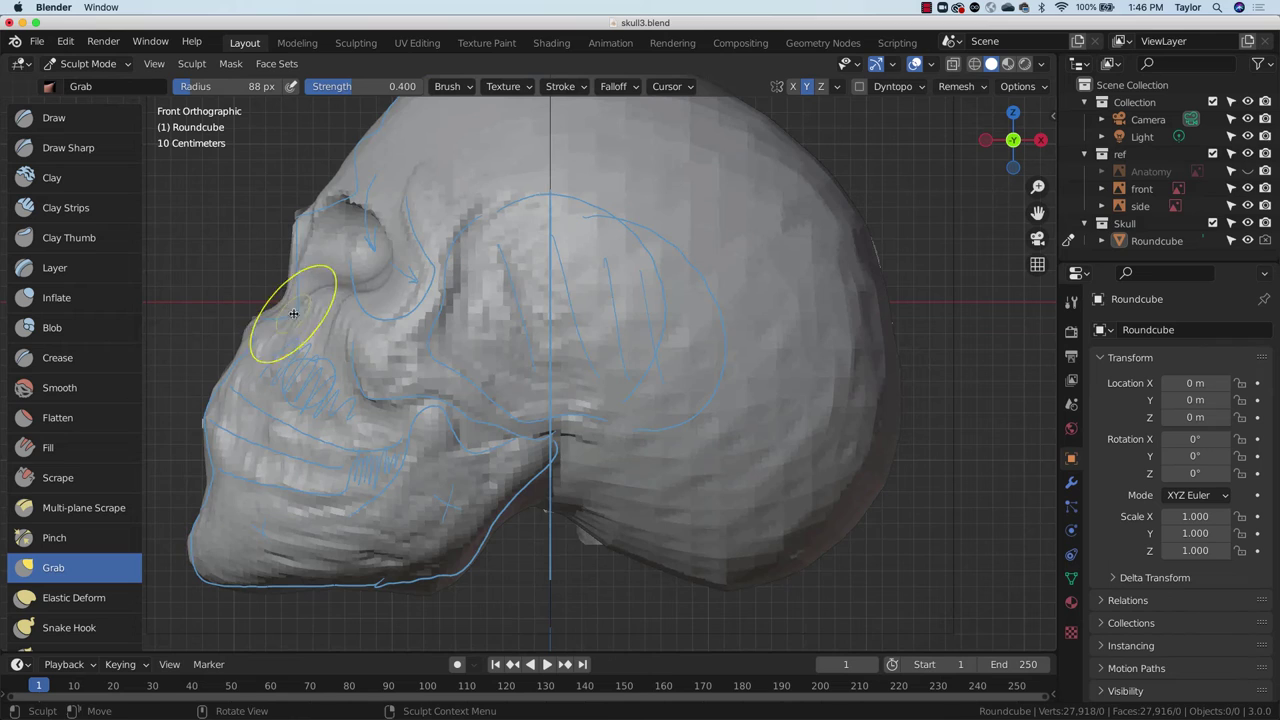
left_click_drag(294, 314, 285, 302)
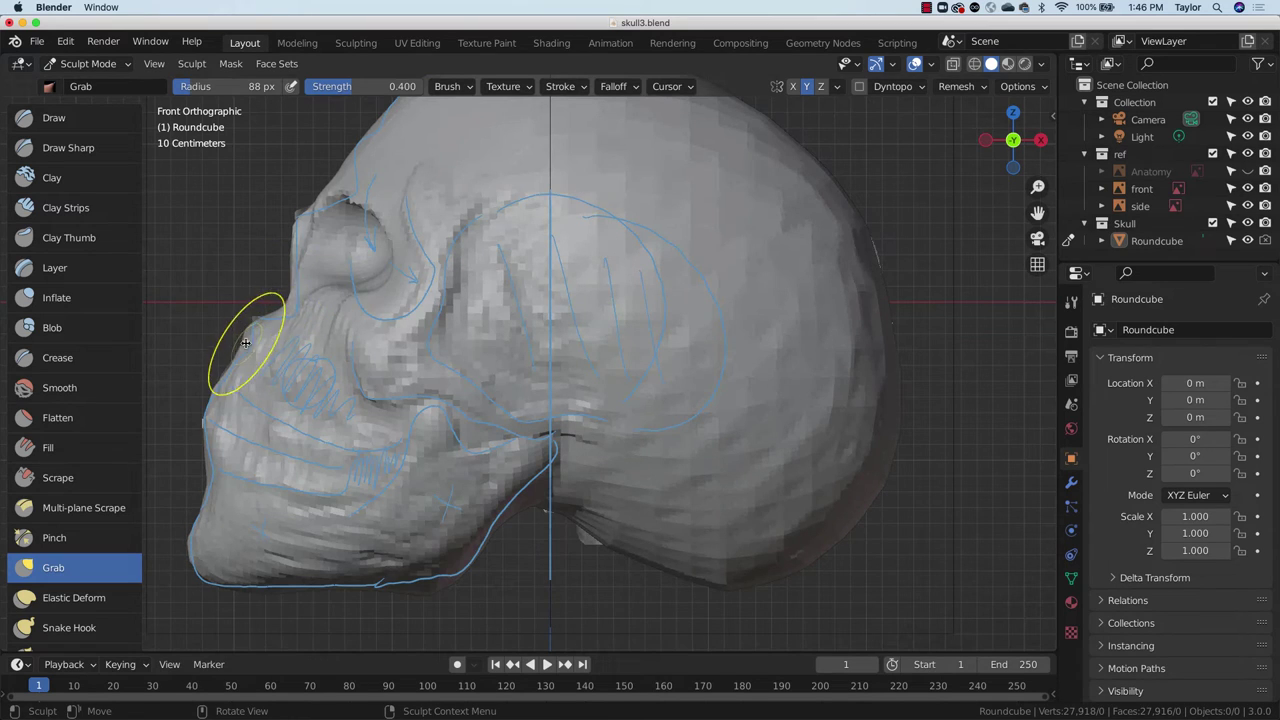
Step: Hide the viewport overlays and sculpt the cheek and upper jaw below the eye socket with Clay Strips at a 67 px radius
middle_click_drag(356, 246, 561, 328)
mouse_move(443, 366)
middle_mouse_down()
mouse_move(517, 334)
mouse_move(441, 331)
mouse_move(443, 314)
mouse_move(386, 309)
mouse_move(496, 338)
mouse_move(505, 392)
middle_mouse_up()
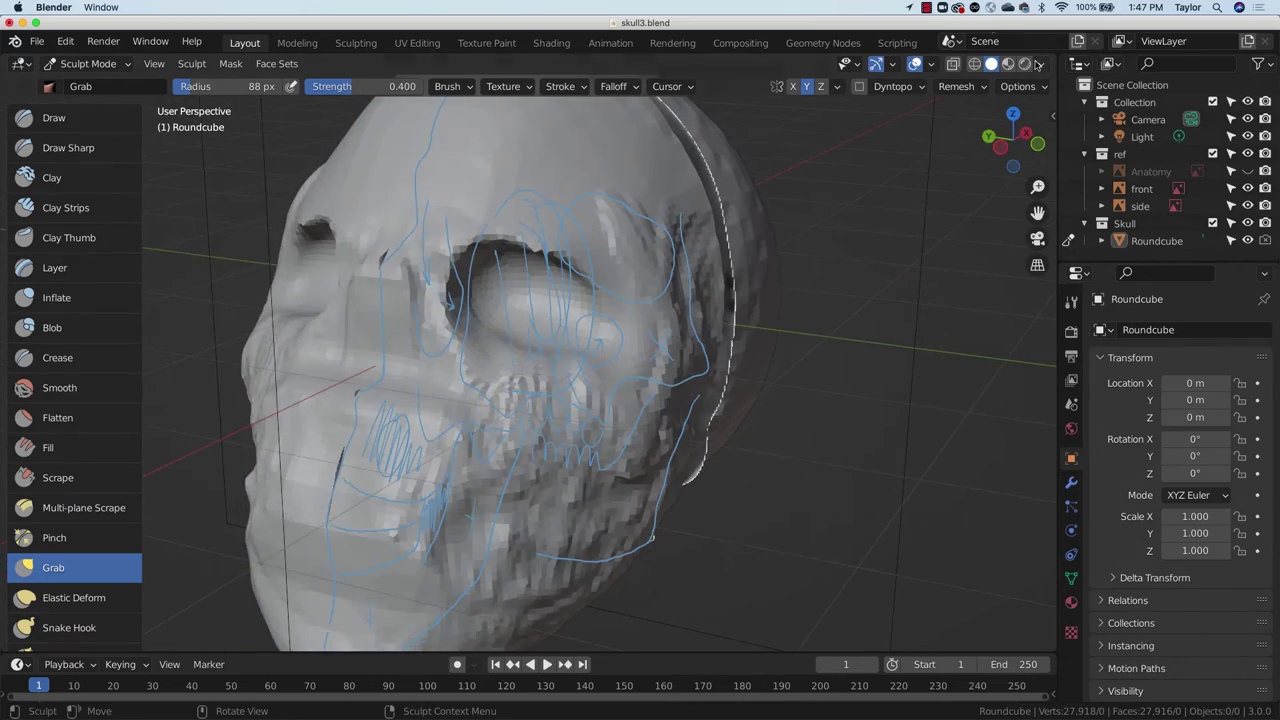
key("shift+alt+z")
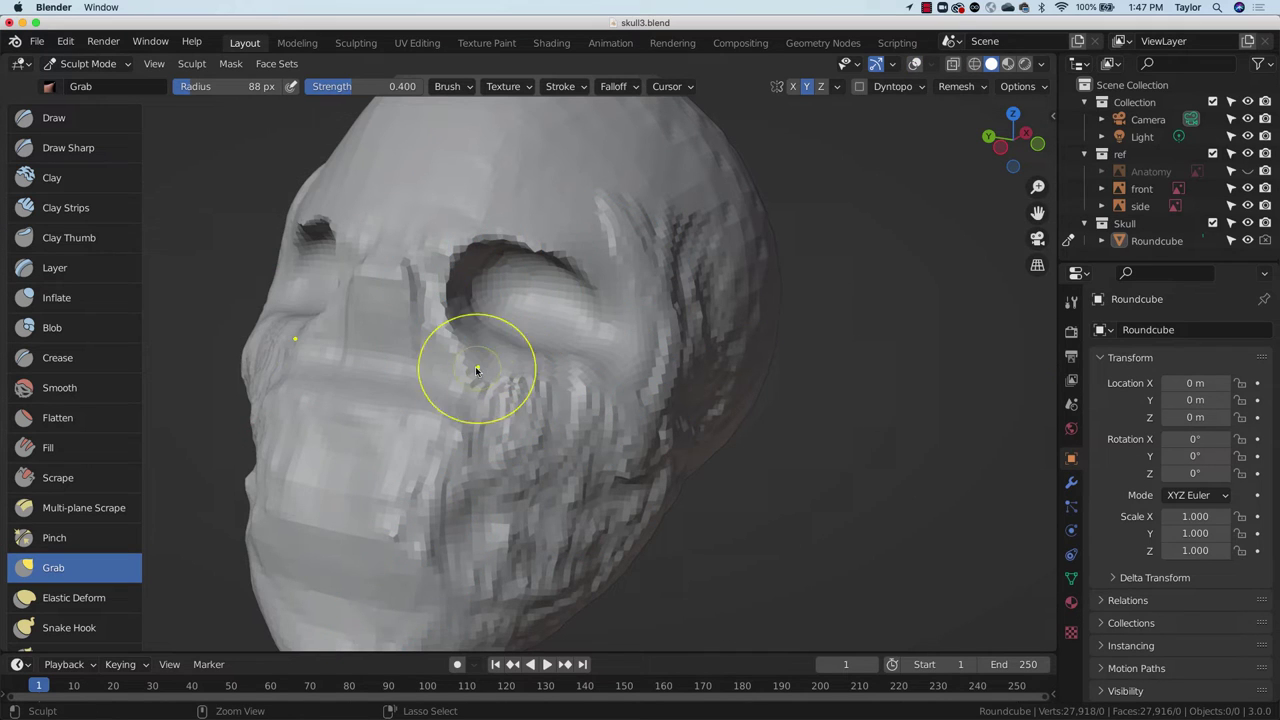
left_click(97, 210)
key("f")
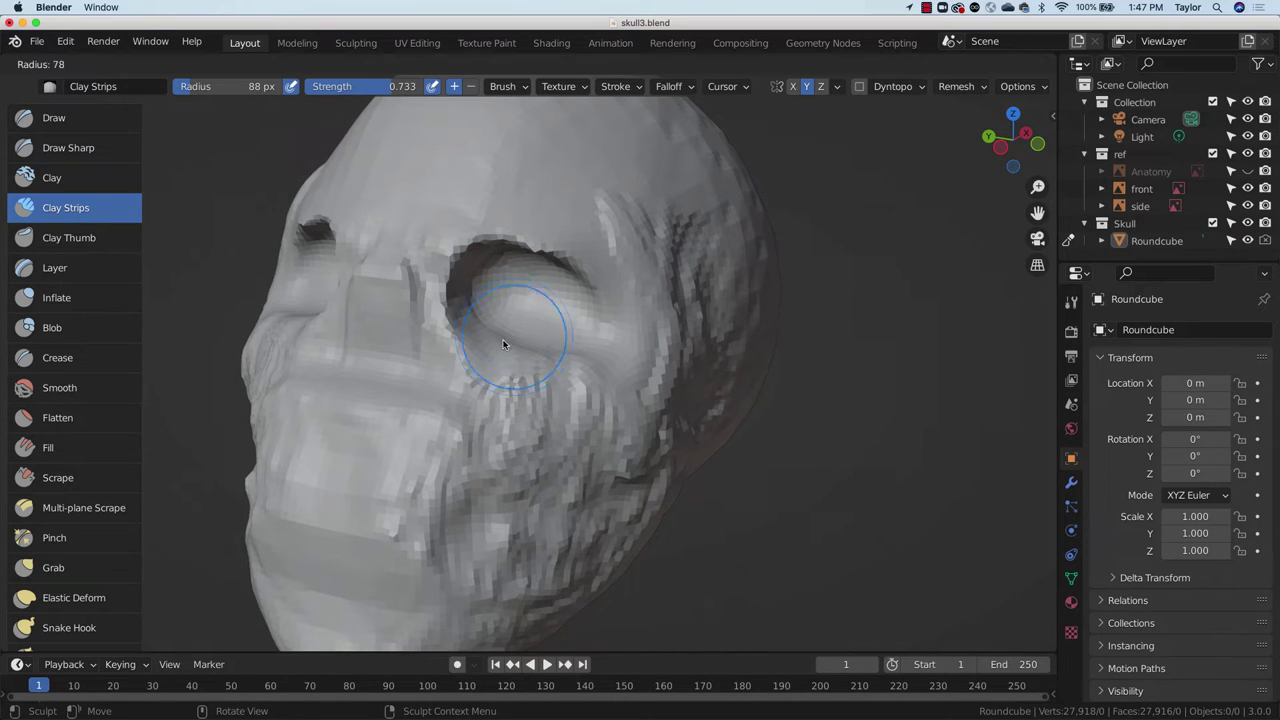
left_click(498, 352)
mouse_move(498, 352)
left_mouse_down()
mouse_move(514, 366)
mouse_move(466, 343)
mouse_move(455, 469)
left_mouse_up()
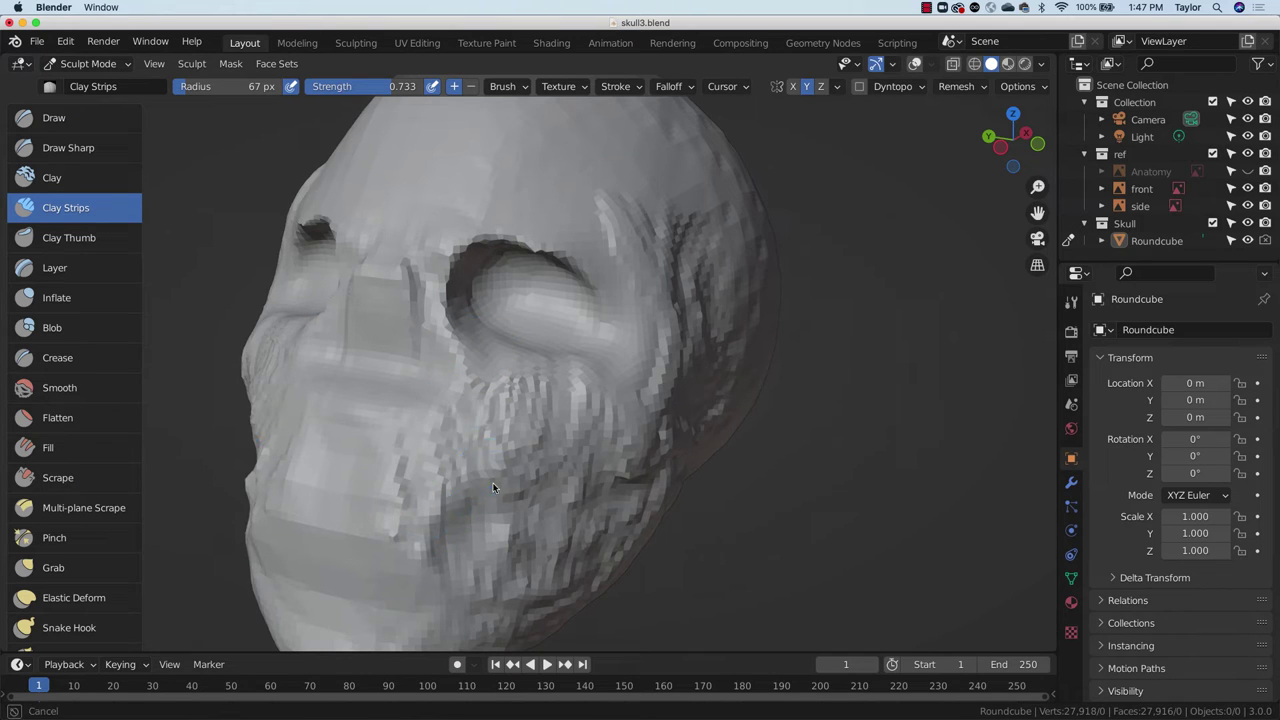
mouse_move(473, 454)
left_mouse_down()
mouse_move(450, 518)
mouse_move(400, 480)
left_mouse_up()
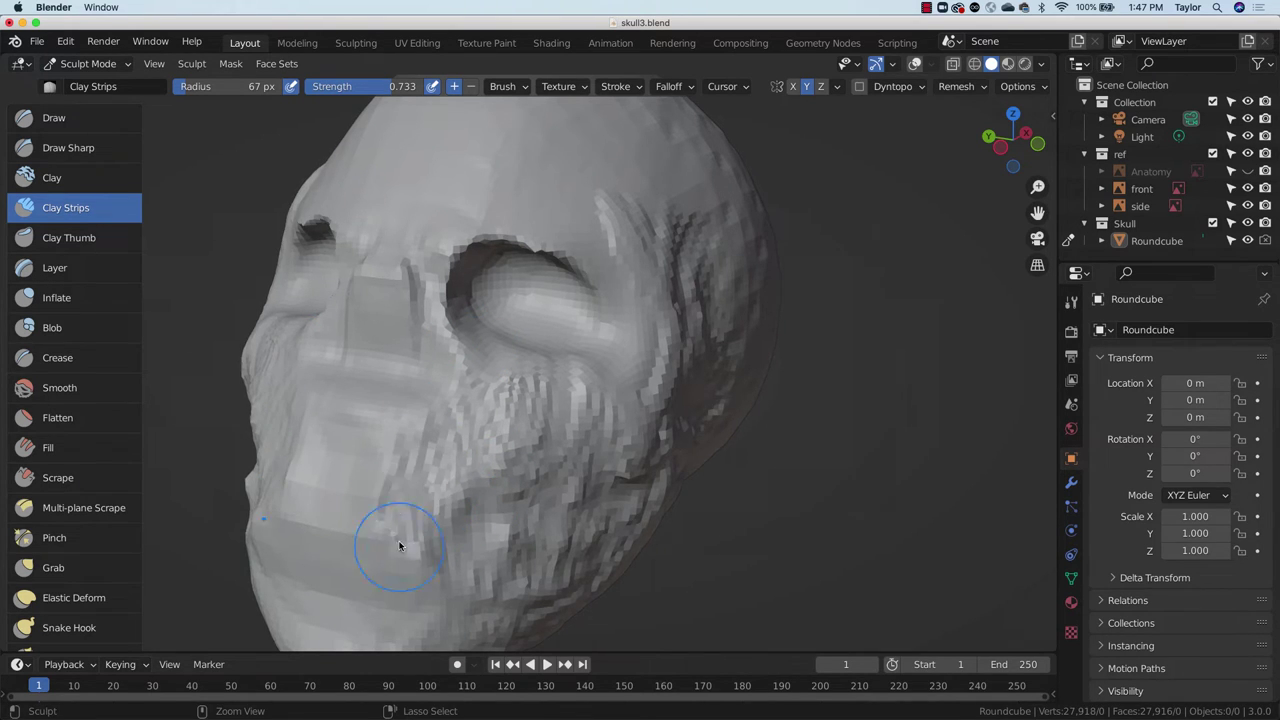
left_click_drag(400, 545, 376, 485, "ctrl")
mouse_move(612, 398)
middle_mouse_down()
mouse_move(513, 372)
mouse_move(586, 371)
middle_mouse_up()
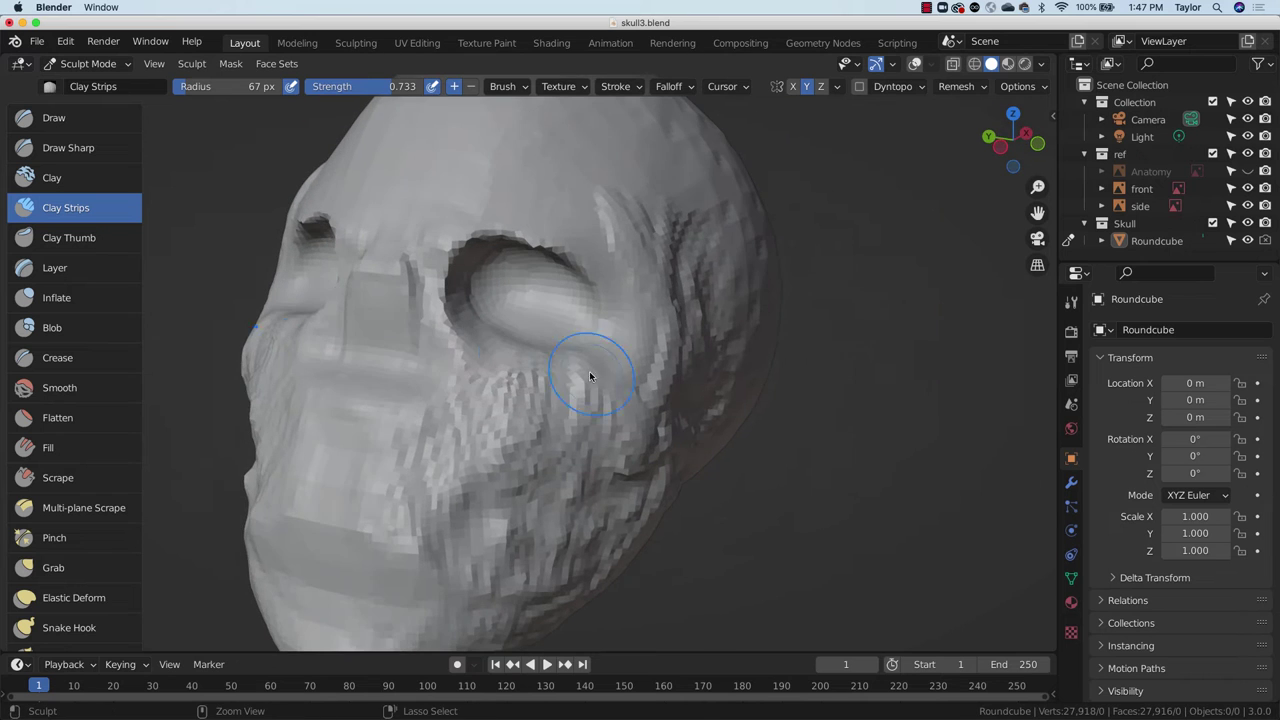
Step: Sculpt the sides and lower edge of the nasal opening with Clay Strips
mouse_move(424, 296)
middle_mouse_down()
mouse_move(472, 328)
mouse_move(551, 323)
mouse_move(528, 328)
mouse_move(530, 288)
mouse_move(551, 372)
mouse_move(530, 319)
middle_mouse_up()
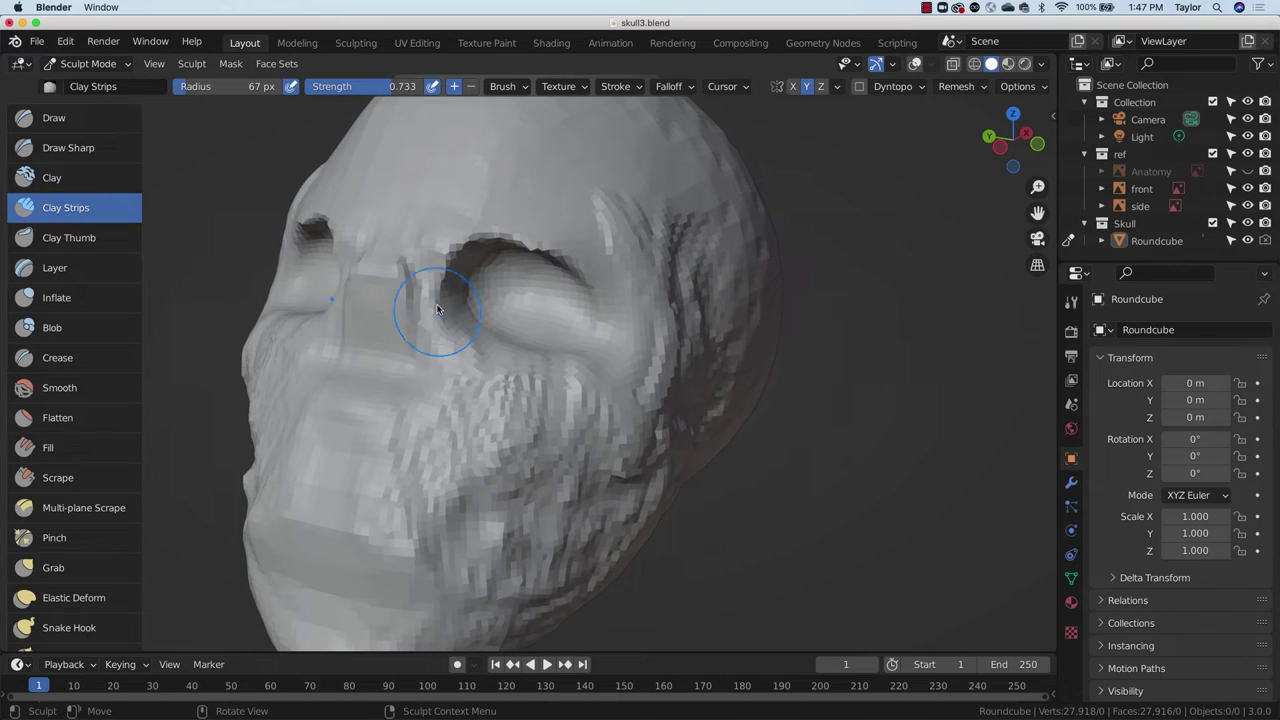
mouse_move(431, 355)
left_mouse_down()
mouse_move(420, 323)
mouse_move(406, 354)
mouse_move(409, 297)
mouse_move(400, 343)
mouse_move(428, 243)
mouse_move(400, 286)
mouse_move(388, 257)
mouse_move(400, 391)
mouse_move(403, 300)
mouse_move(402, 414)
left_mouse_up()
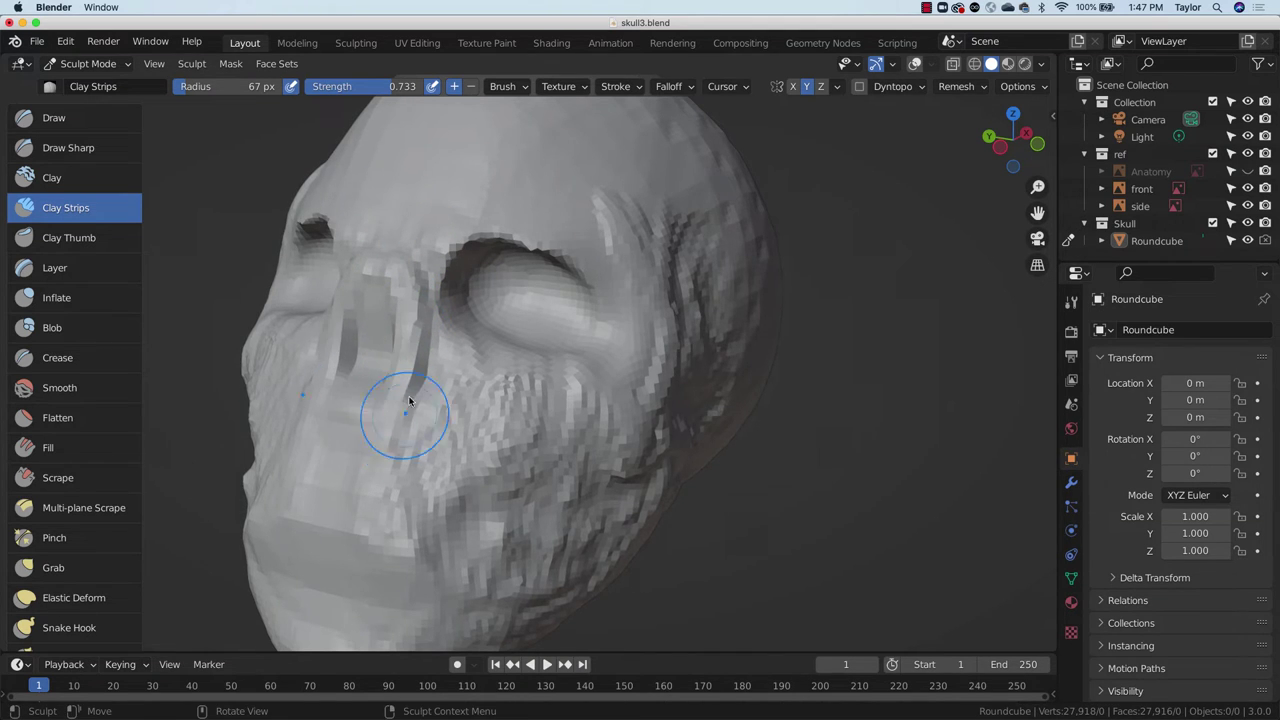
mouse_move(402, 414)
middle_mouse_down()
mouse_move(600, 366)
mouse_move(523, 251)
middle_mouse_up()
mouse_move(523, 251)
left_mouse_down()
mouse_move(515, 316)
mouse_move(498, 246)
mouse_move(523, 220)
mouse_move(545, 250)
left_mouse_up()
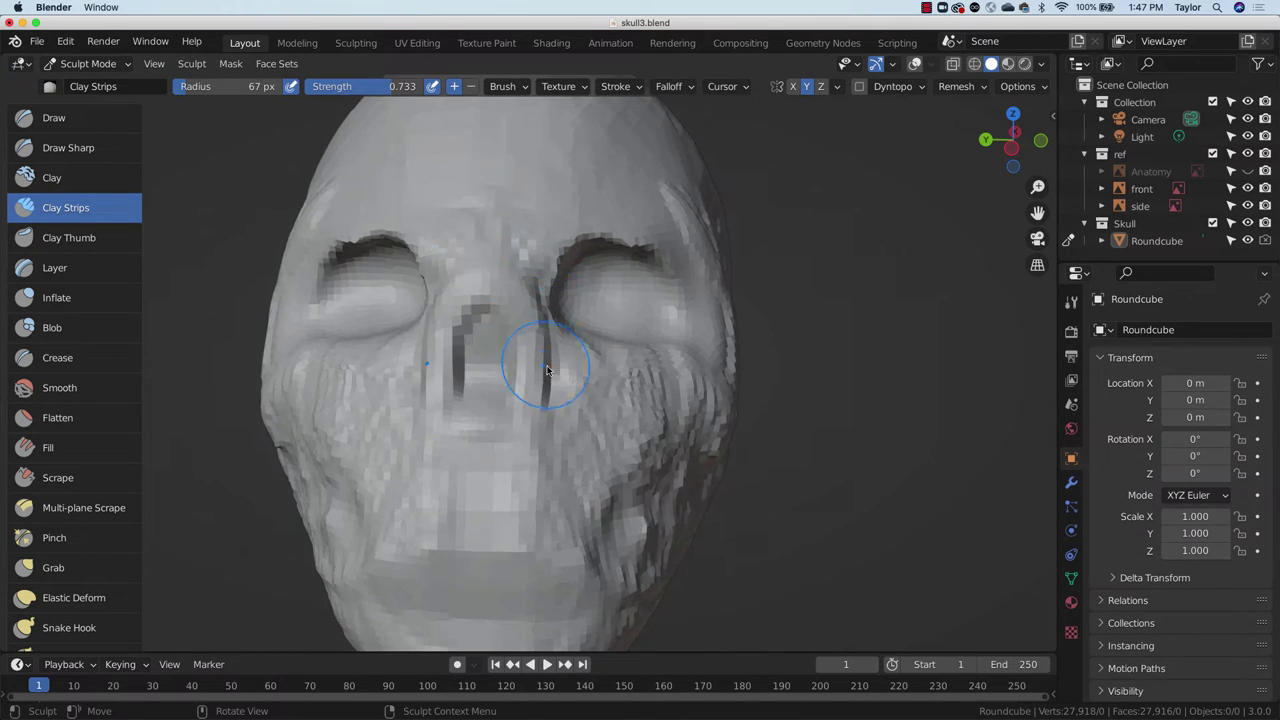
mouse_move(609, 337)
middle_mouse_down()
mouse_move(536, 357)
mouse_move(606, 372)
middle_mouse_up()
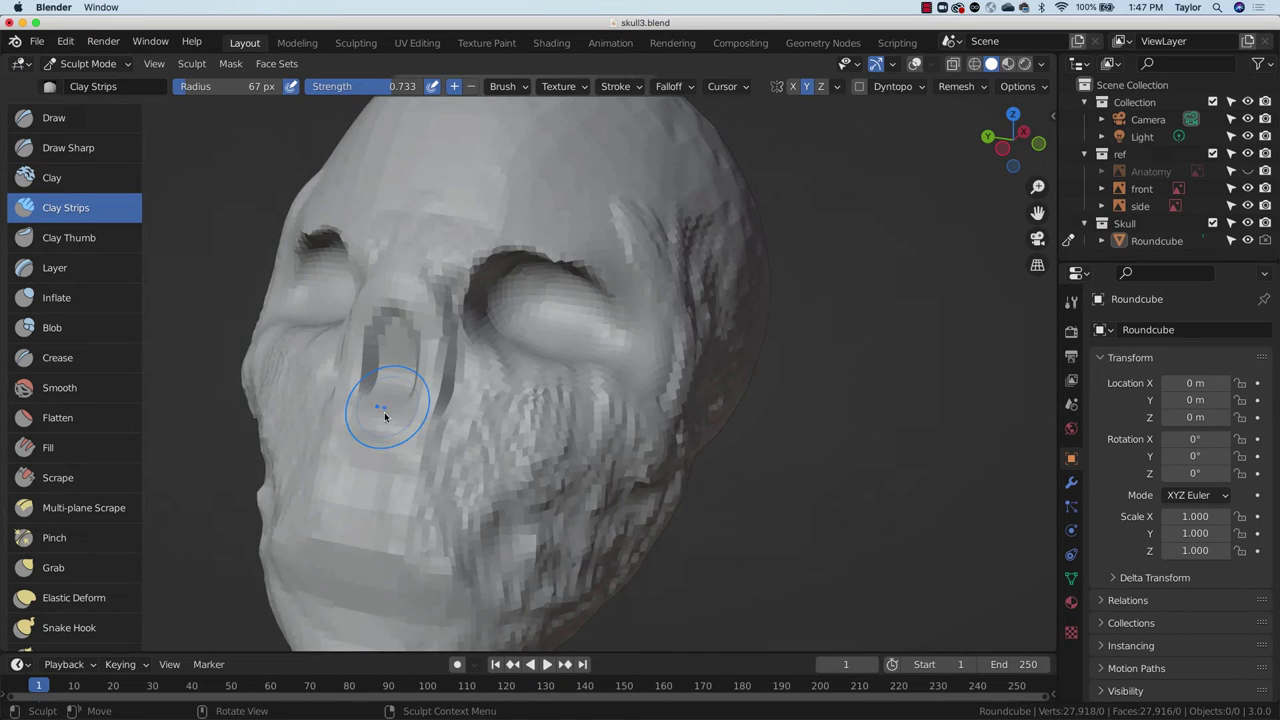
mouse_move(386, 414)
left_mouse_down()
mouse_move(366, 437)
mouse_move(366, 423)
left_mouse_up()
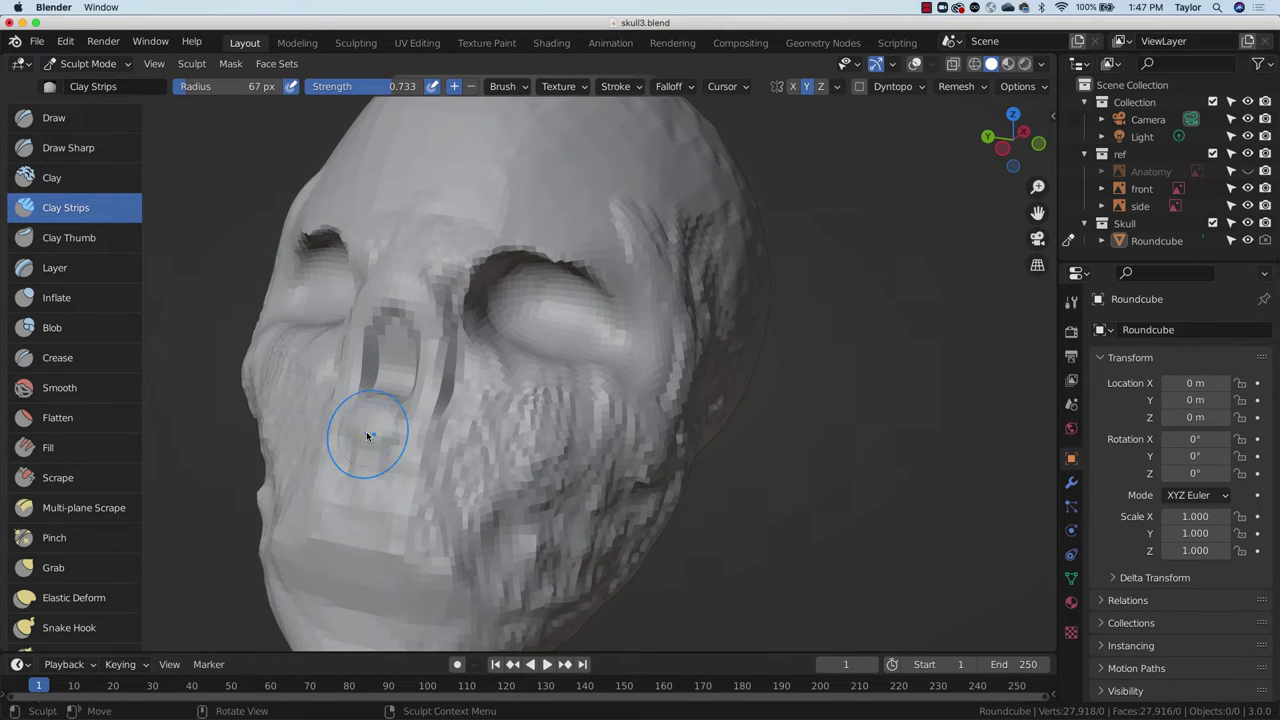
mouse_move(514, 423)
middle_mouse_down()
mouse_move(489, 387)
mouse_move(431, 372)
mouse_move(570, 378)
mouse_move(548, 392)
mouse_move(556, 401)
mouse_move(447, 348)
middle_mouse_up()
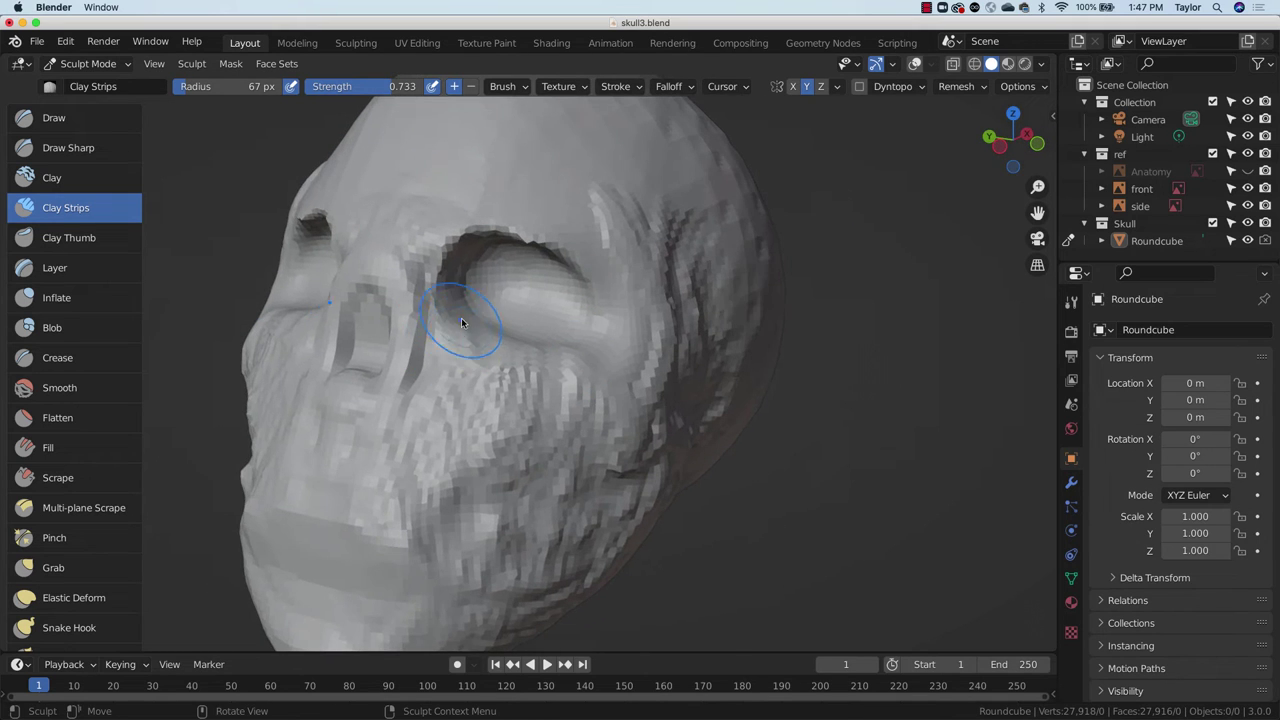
Step: Set the Clay Strips radius to 45 px and carve inverted strokes between the nose and the inner eye socket rim
key("f")
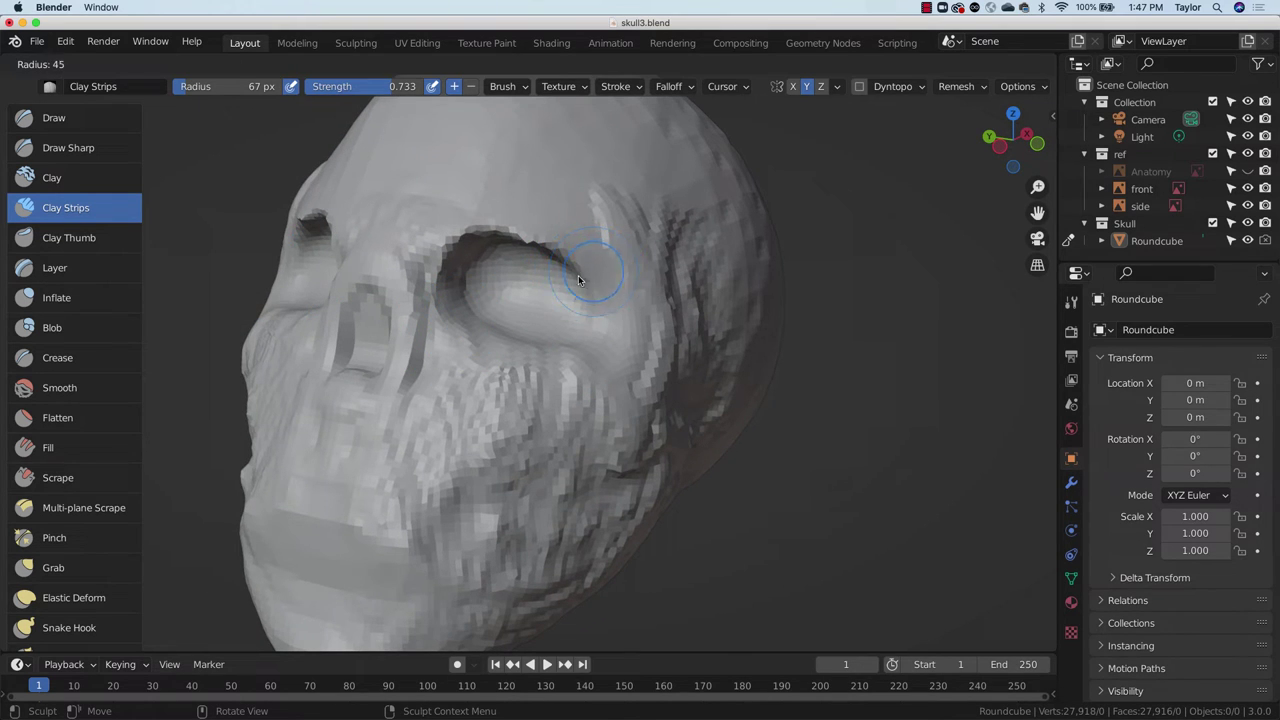
left_click(579, 280)
left_click_drag(411, 314, 434, 415, "ctrl")
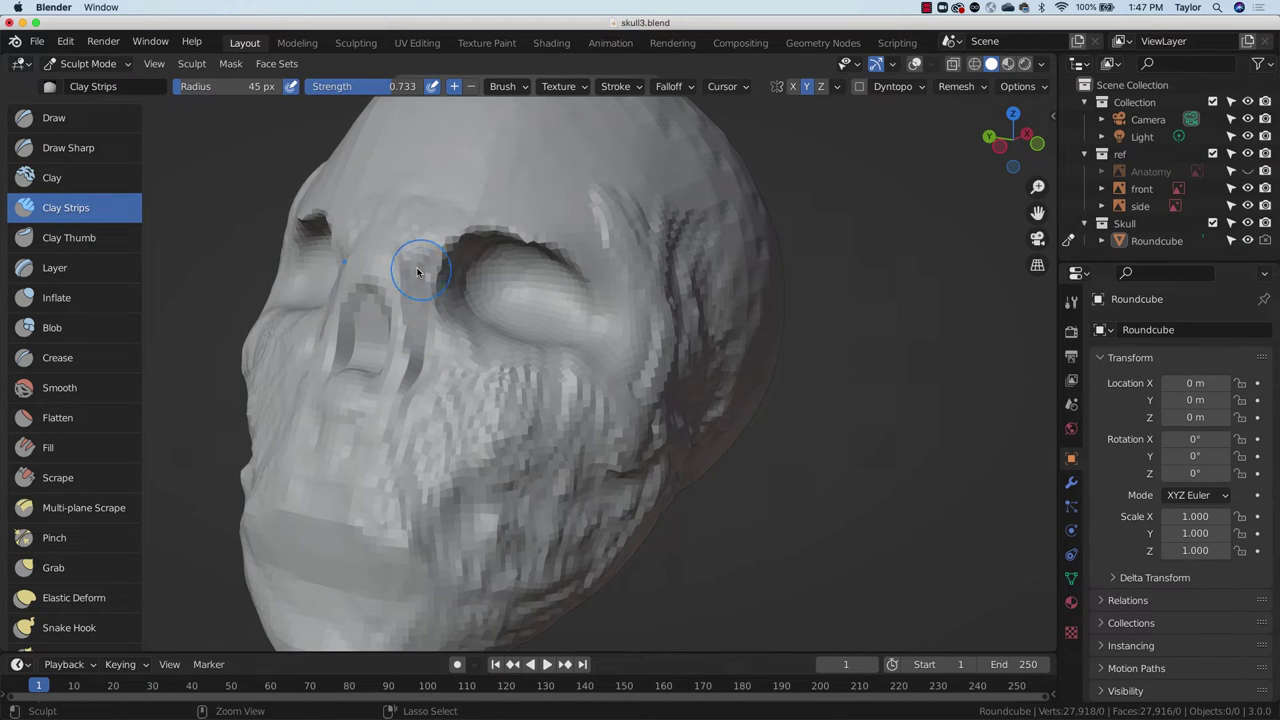
left_click_drag(400, 240, 408, 290, "ctrl")
left_click_drag(398, 225, 418, 253, "ctrl")
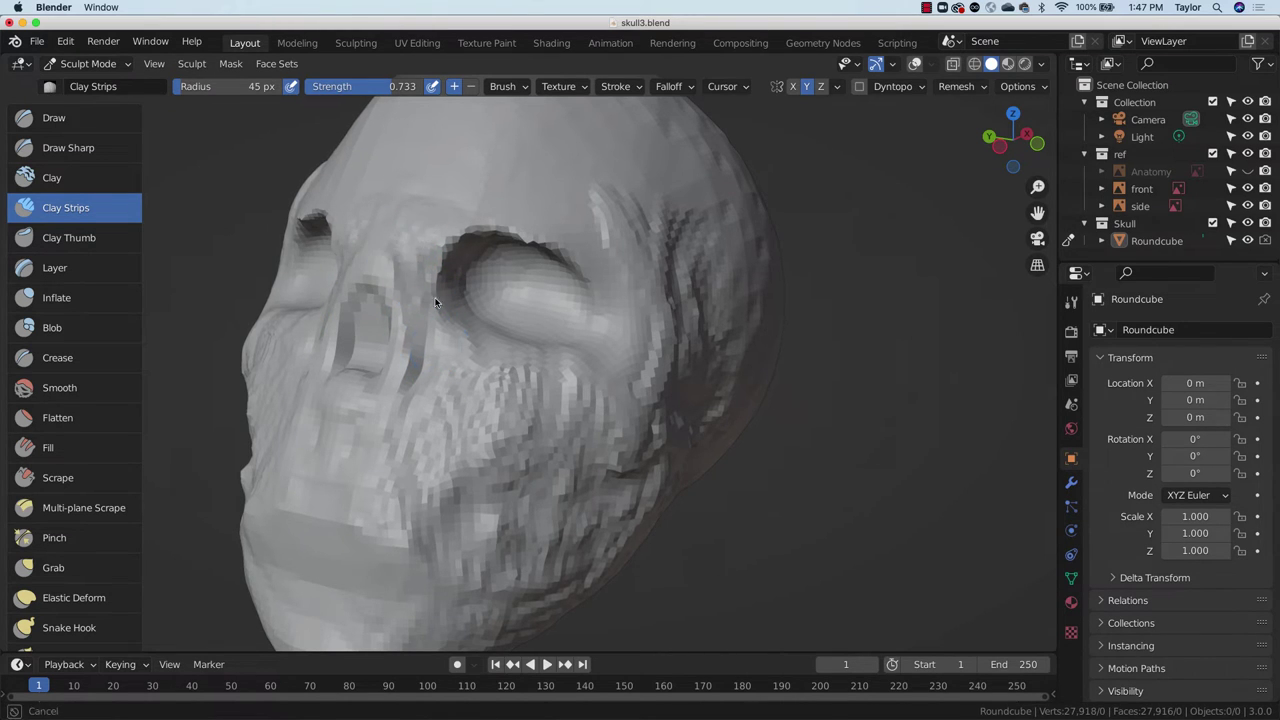
Step: Show the reference overlays in the Front Orthographic view and use Grab at 99 px to pull the eye socket's rim toward the drawn outline
mouse_move(440, 358)
middle_mouse_down()
mouse_move(613, 379)
mouse_move(607, 389)
mouse_move(688, 408)
mouse_move(614, 393)
middle_mouse_up()
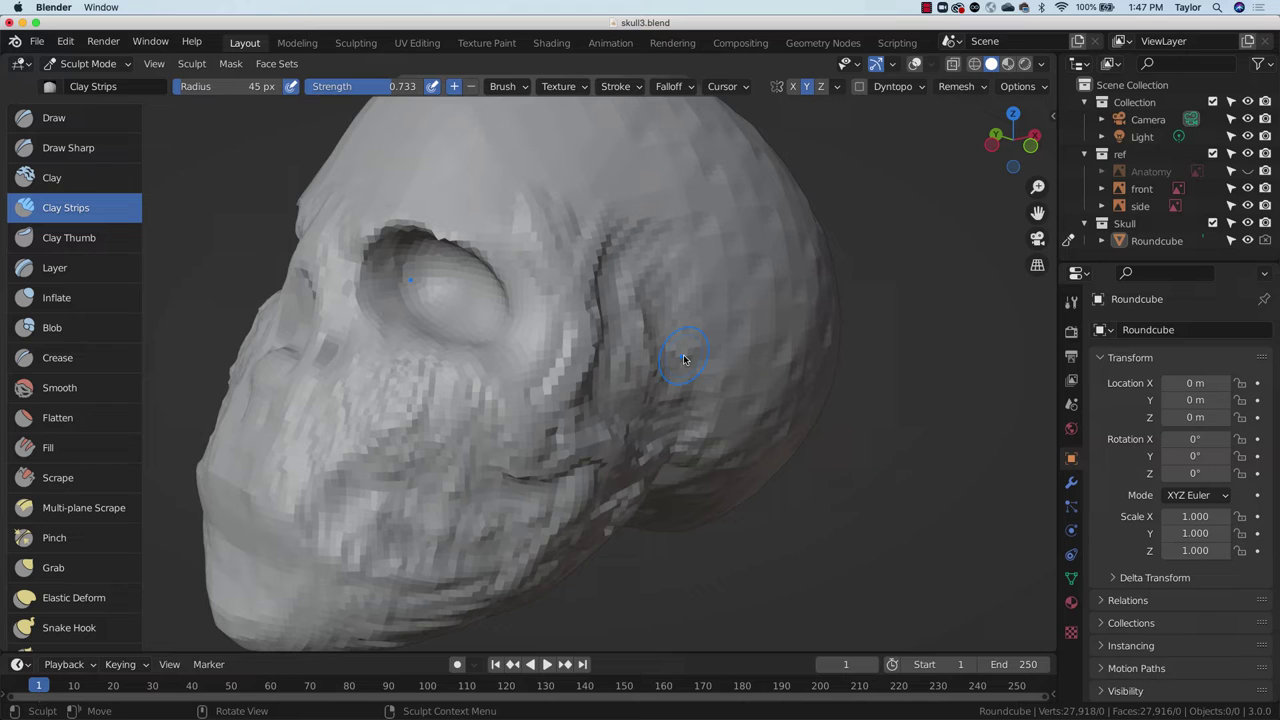
left_click(1031, 146)
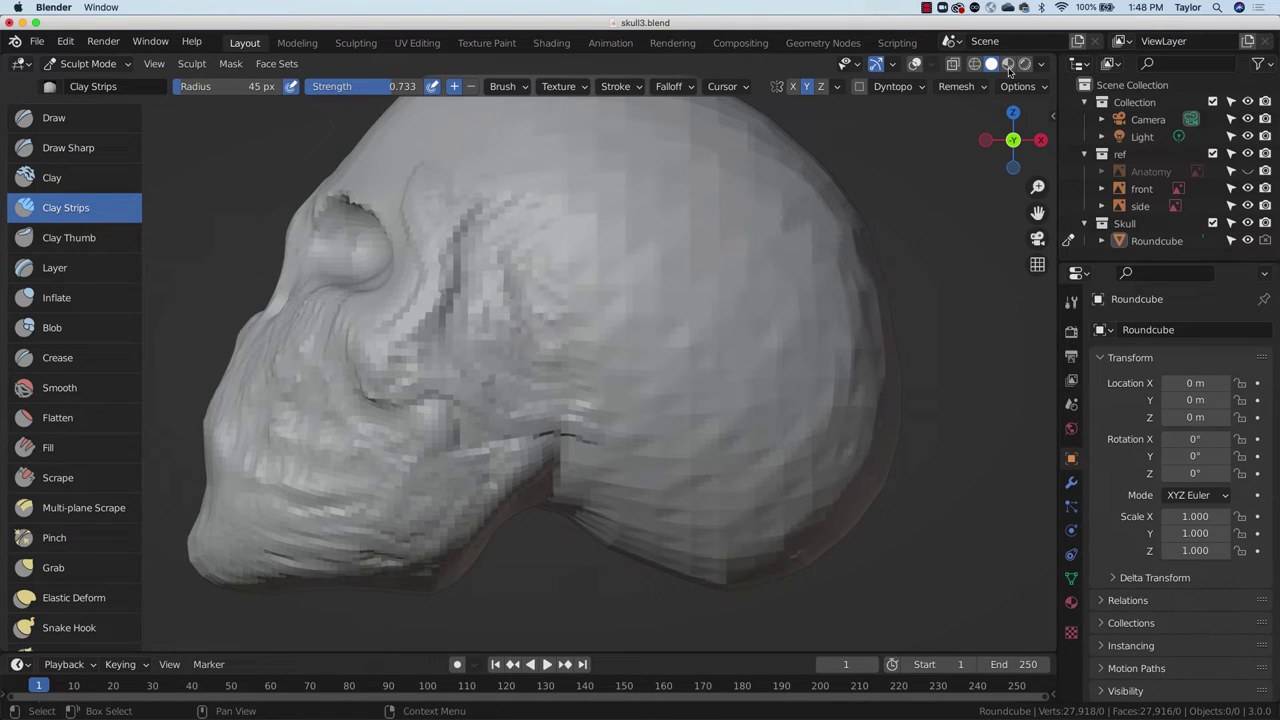
left_click(915, 64)
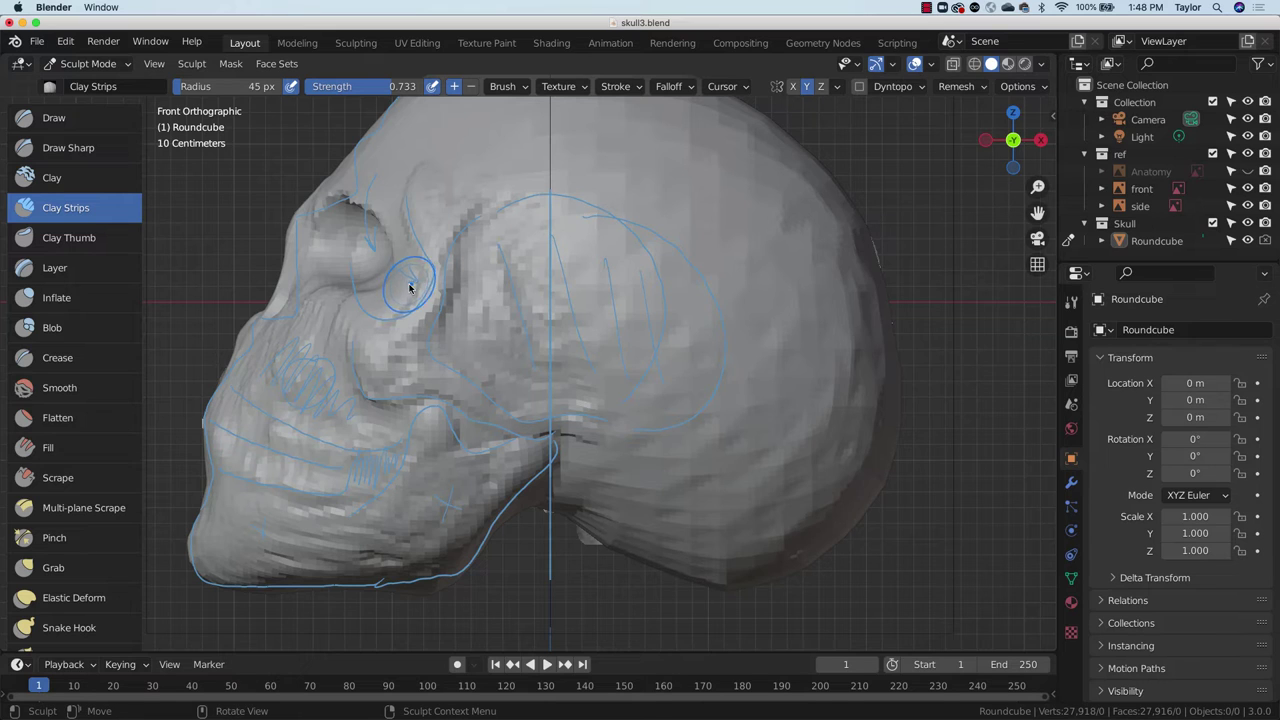
key("g")
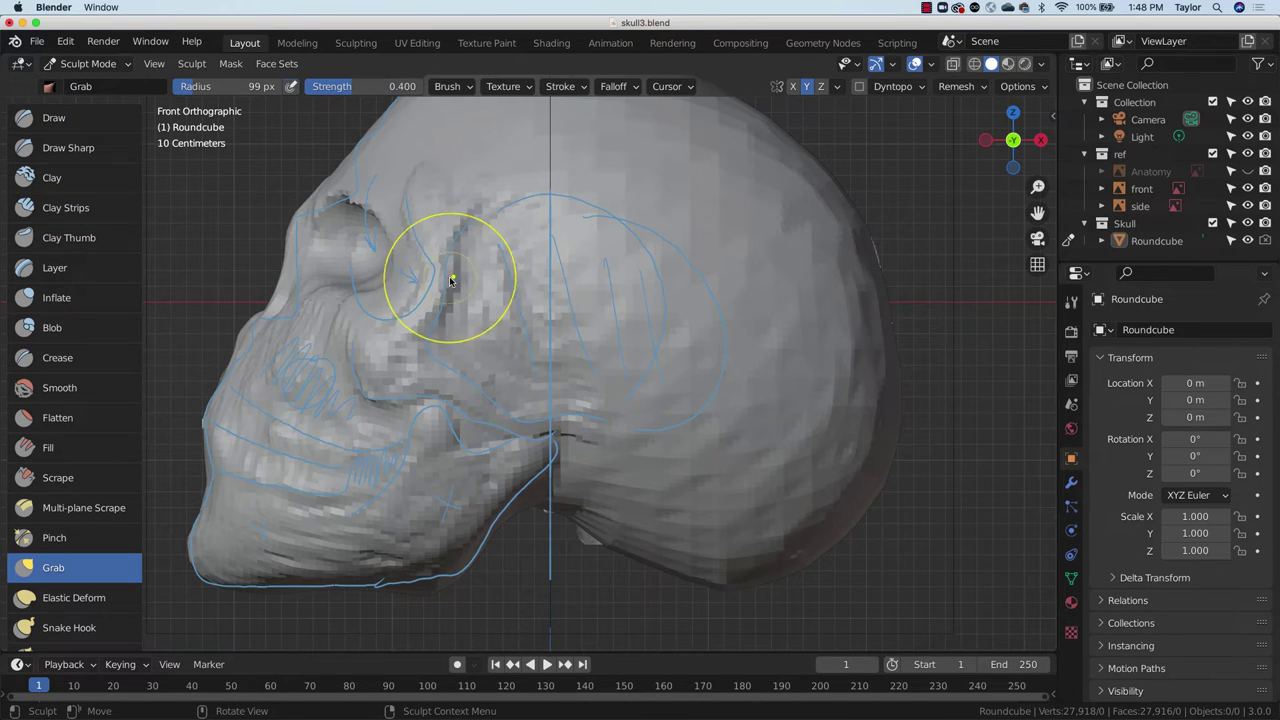
mouse_move(451, 281)
left_mouse_down()
mouse_move(374, 289)
mouse_move(411, 307)
mouse_move(431, 234)
mouse_move(386, 214)
mouse_move(405, 165)
left_mouse_up()
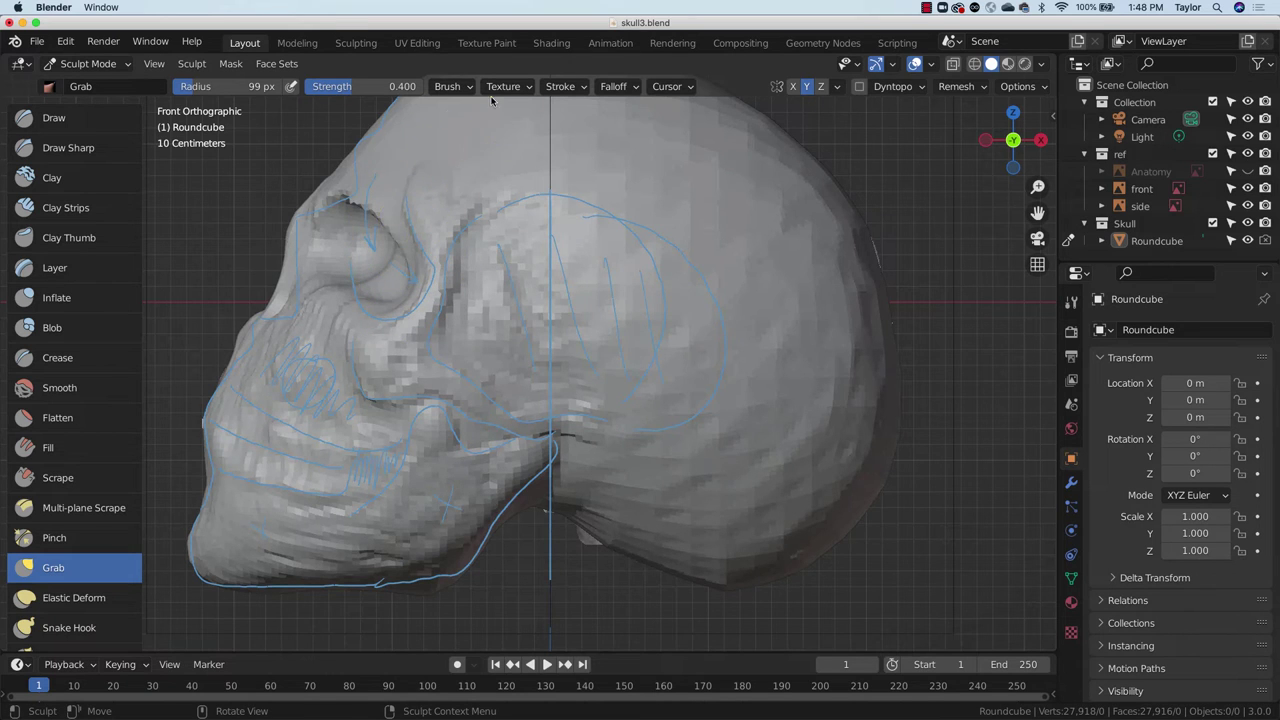
mouse_move(409, 209)
left_mouse_down()
mouse_move(393, 208)
mouse_move(423, 289)
mouse_move(363, 288)
left_mouse_up()
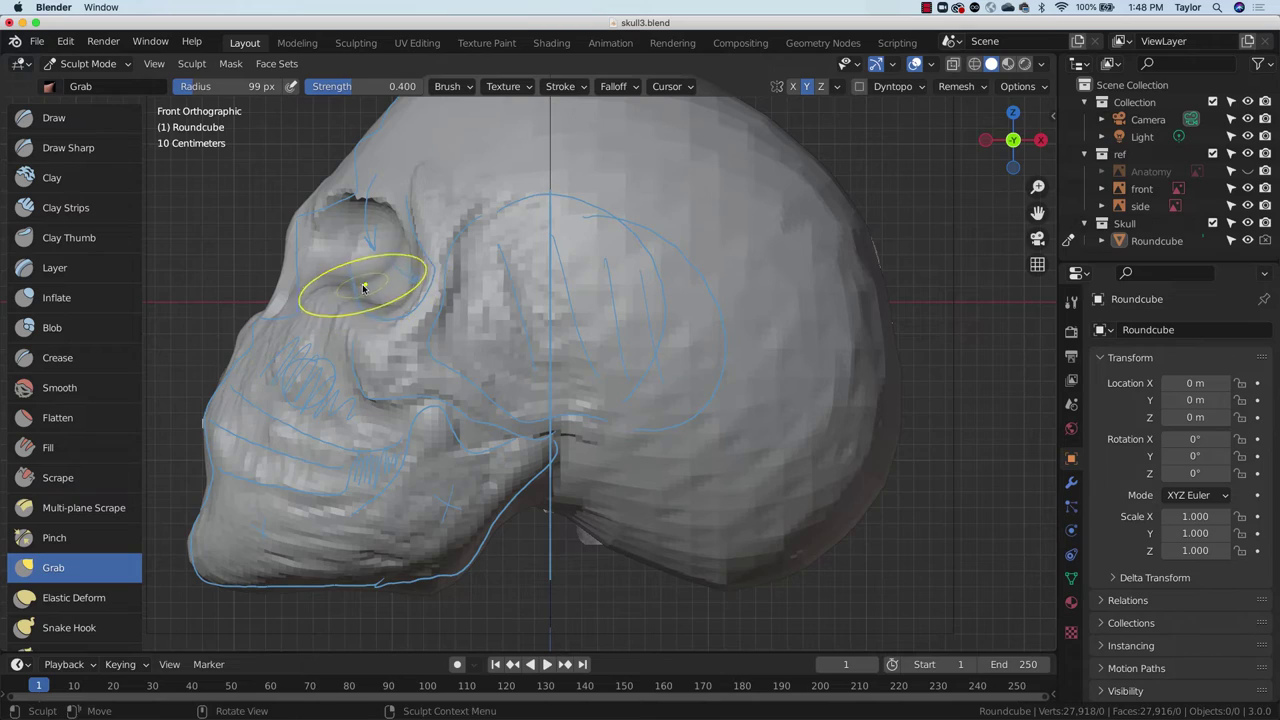
Step: In the Left Orthographic view, hollow and widen the eye sockets to the drawn outline using Clay Strips at a 51 px radius
mouse_move(494, 229)
middle_mouse_down()
mouse_move(514, 286)
mouse_move(645, 306)
mouse_move(816, 271)
middle_mouse_up()
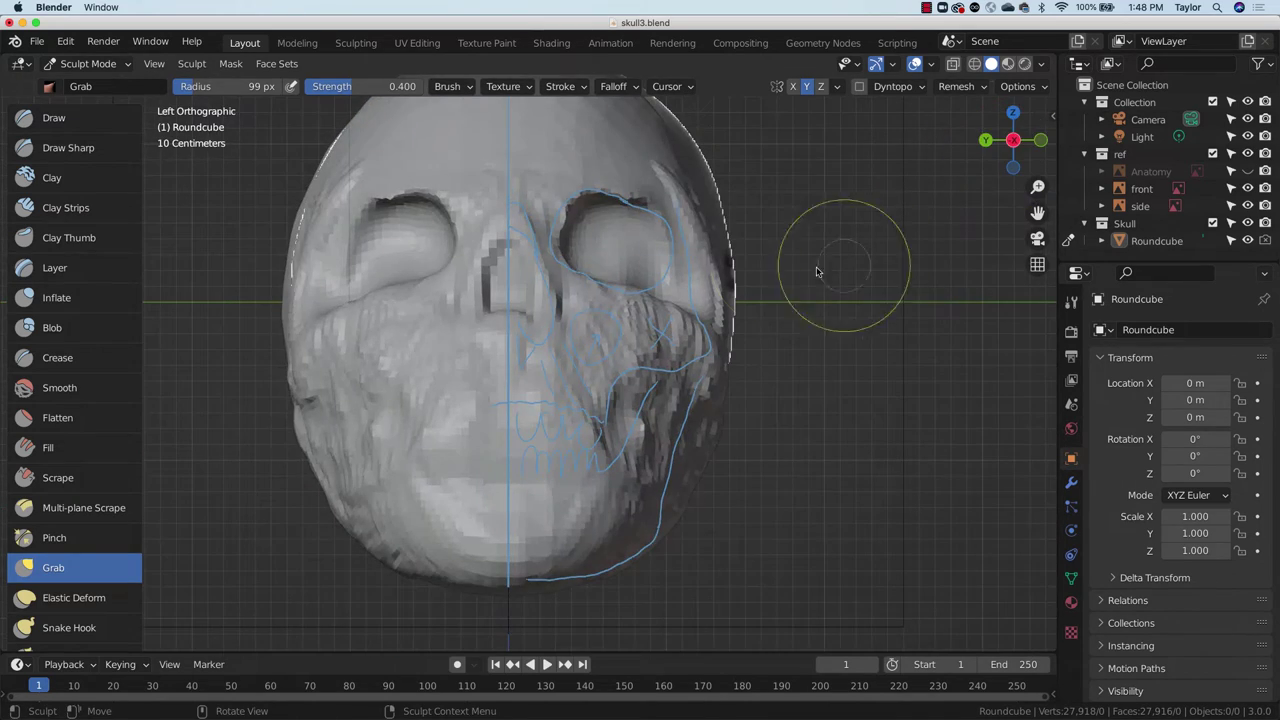
key("f")
left_click(626, 262)
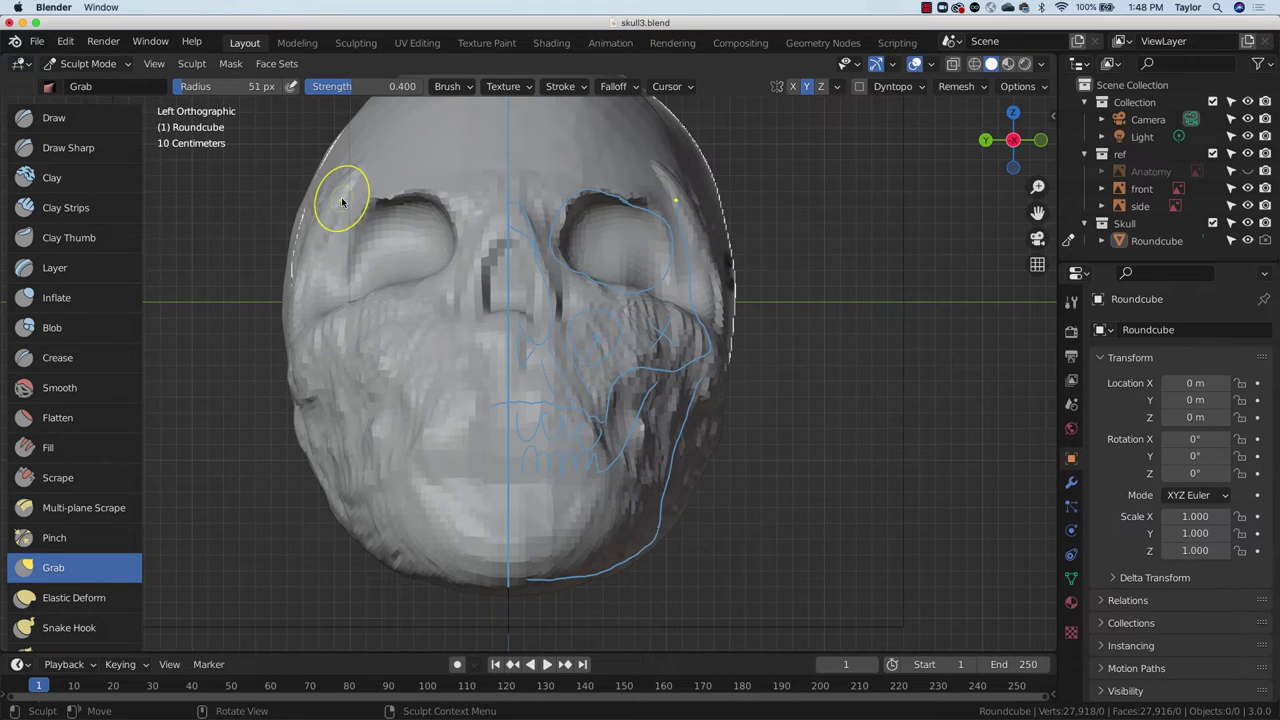
left_click(65, 207)
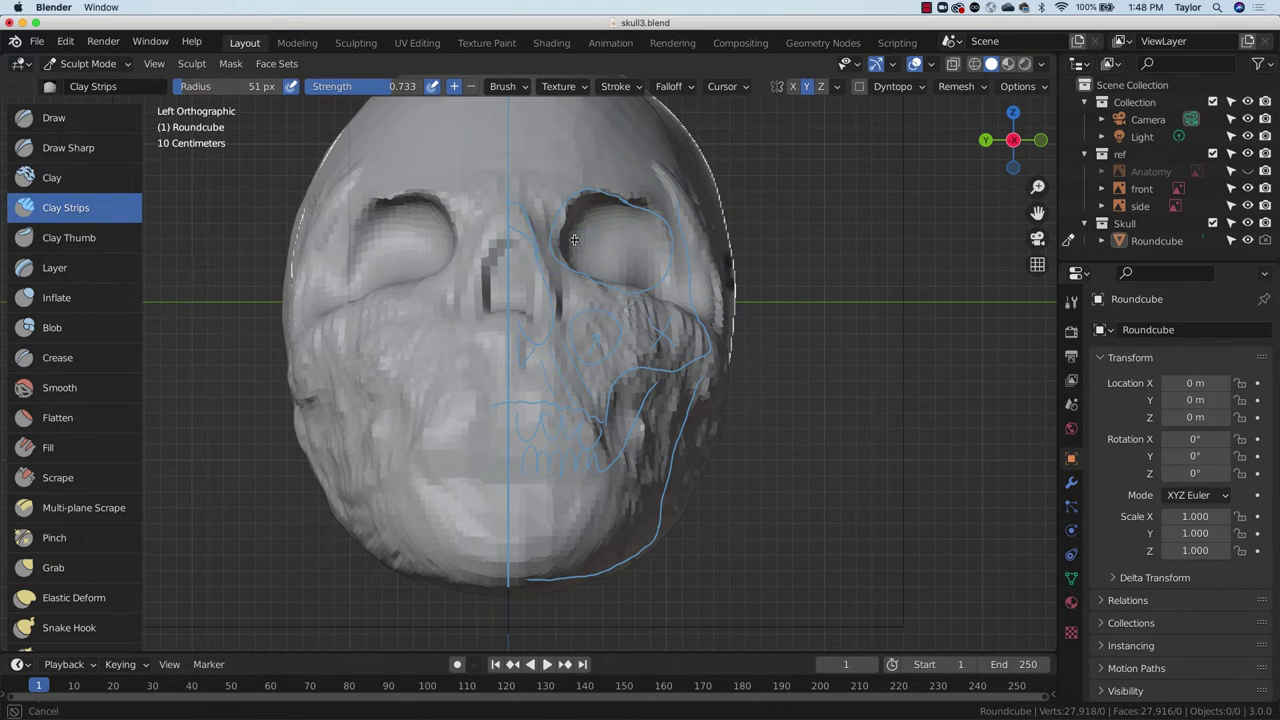
mouse_move(609, 245)
left_mouse_down()
mouse_move(655, 278)
mouse_move(607, 245)
left_mouse_up()
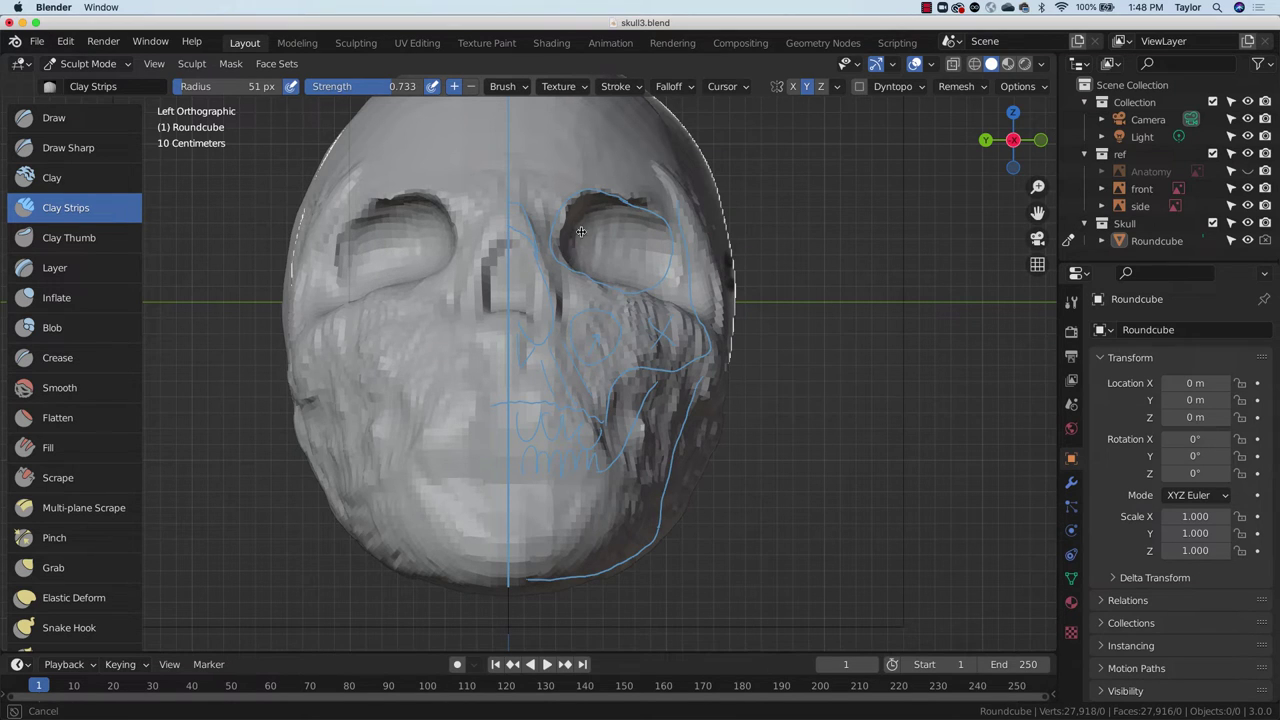
left_click_drag(630, 217, 632, 252)
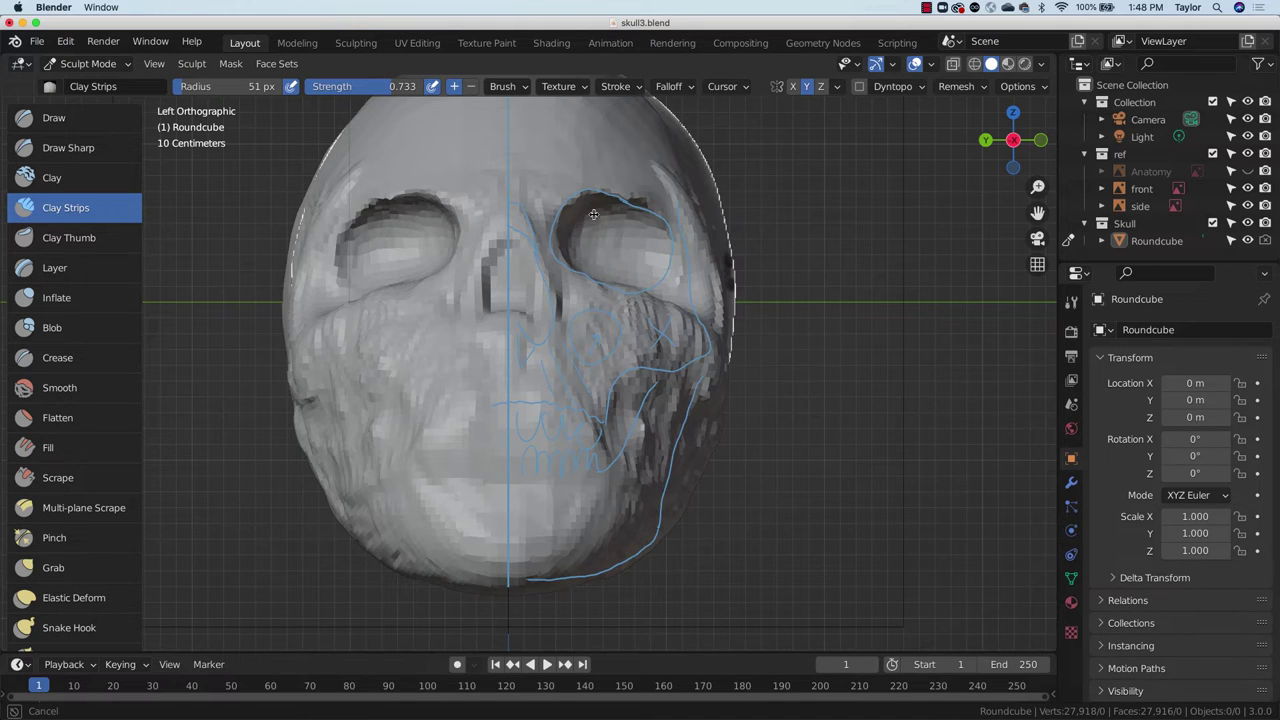
mouse_move(600, 202)
left_mouse_down()
mouse_move(659, 195)
mouse_move(632, 254)
mouse_move(604, 275)
mouse_move(561, 221)
left_mouse_up()
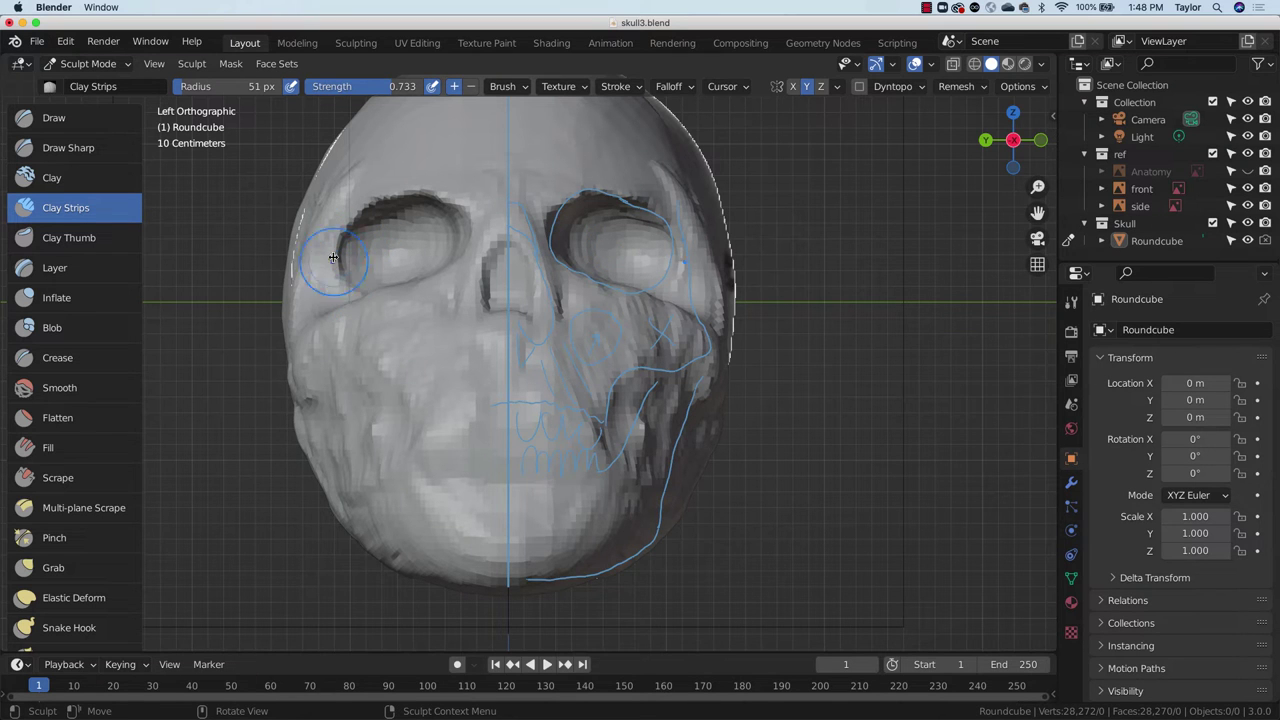
Step: Hide the overlays and shape the outer lower rim of the eye socket and adjoining cheekbone with Clay Strips
middle_click_drag(747, 296, 566, 304)
mouse_move(406, 323)
middle_mouse_down()
mouse_move(710, 344)
mouse_move(695, 335)
middle_mouse_up()
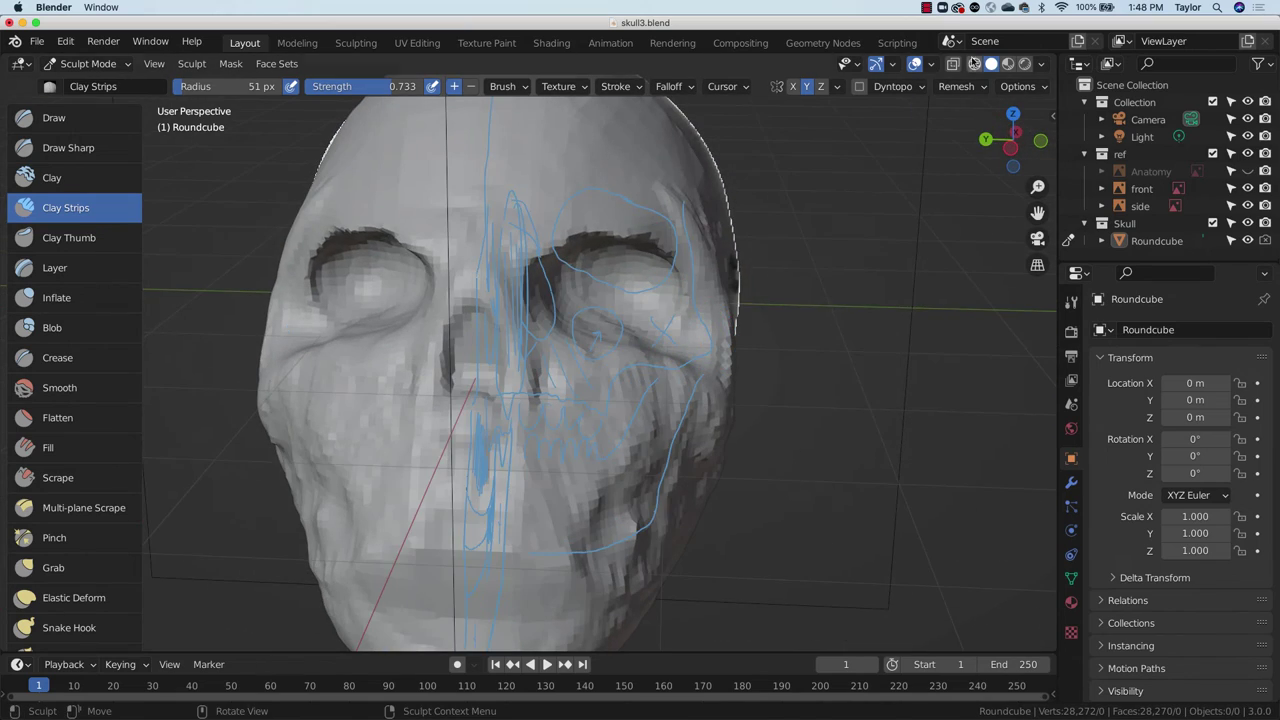
left_click(915, 63)
middle_click_drag(620, 262, 735, 274)
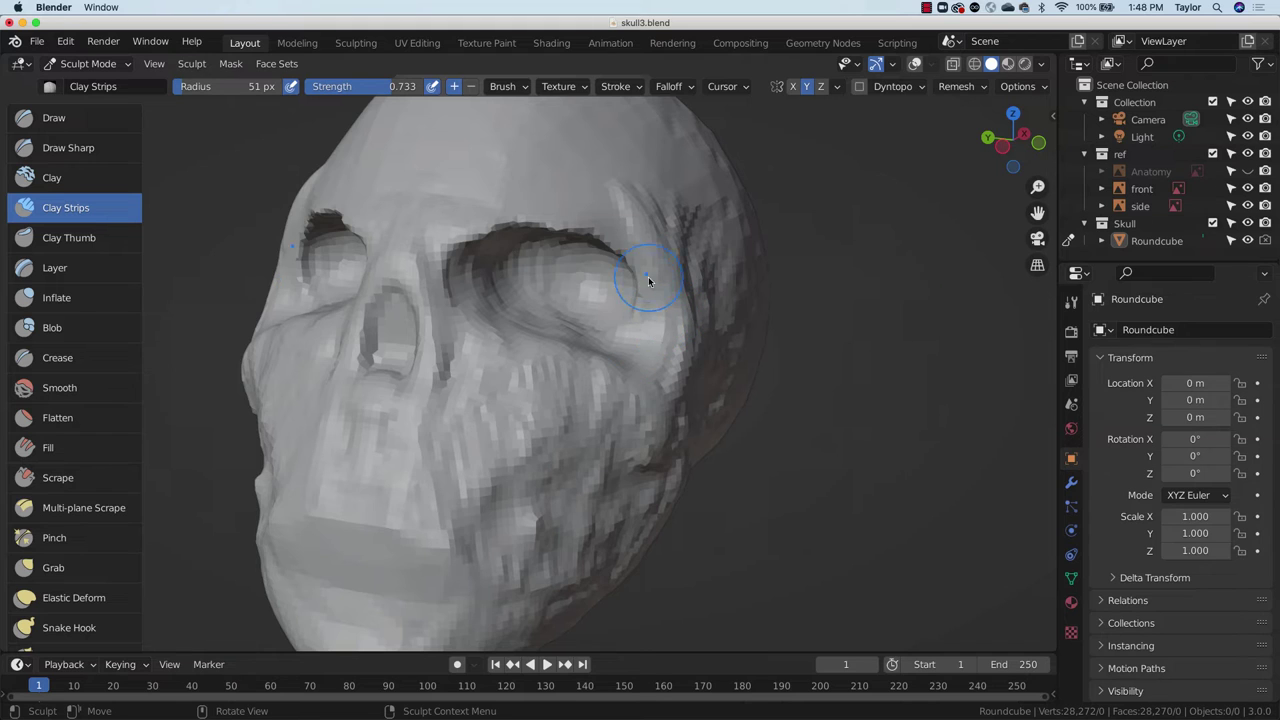
mouse_move(617, 357)
left_mouse_down()
mouse_move(652, 299)
mouse_move(634, 375)
mouse_move(652, 330)
mouse_move(672, 354)
left_mouse_up()
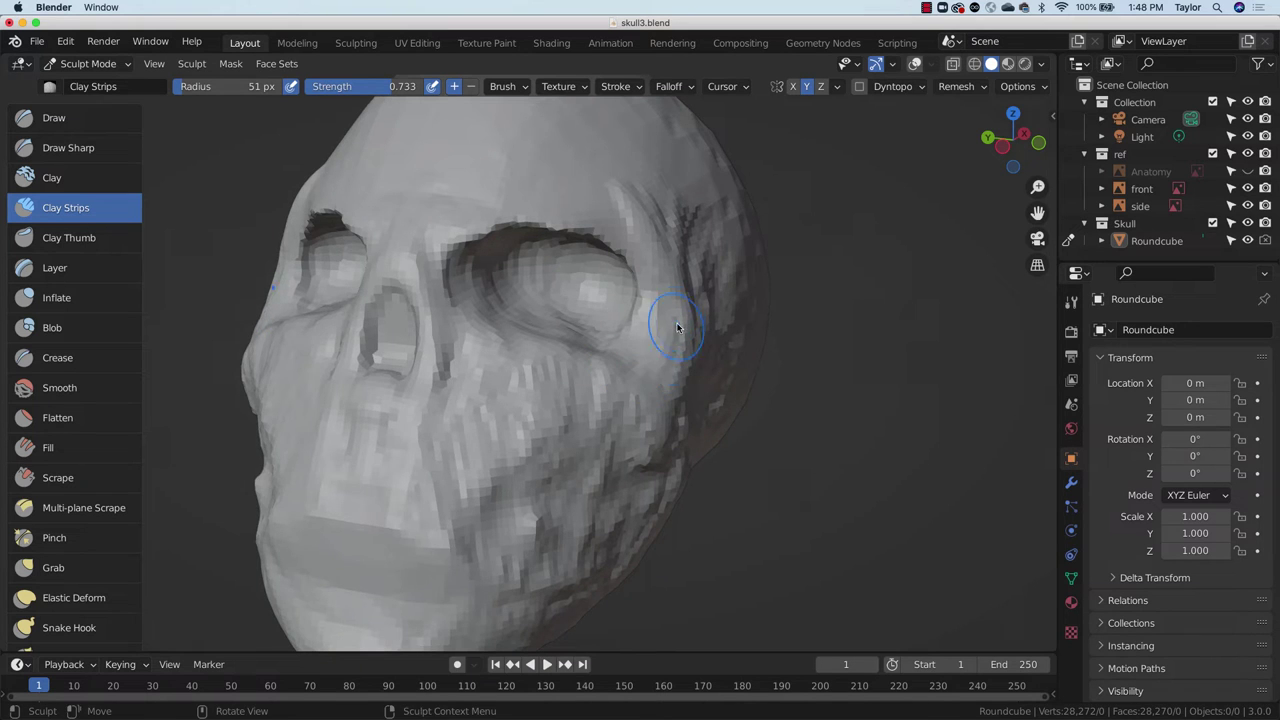
mouse_move(641, 373)
middle_mouse_down()
mouse_move(667, 331)
mouse_move(619, 353)
middle_mouse_up()
left_click_drag(619, 353, 626, 351)
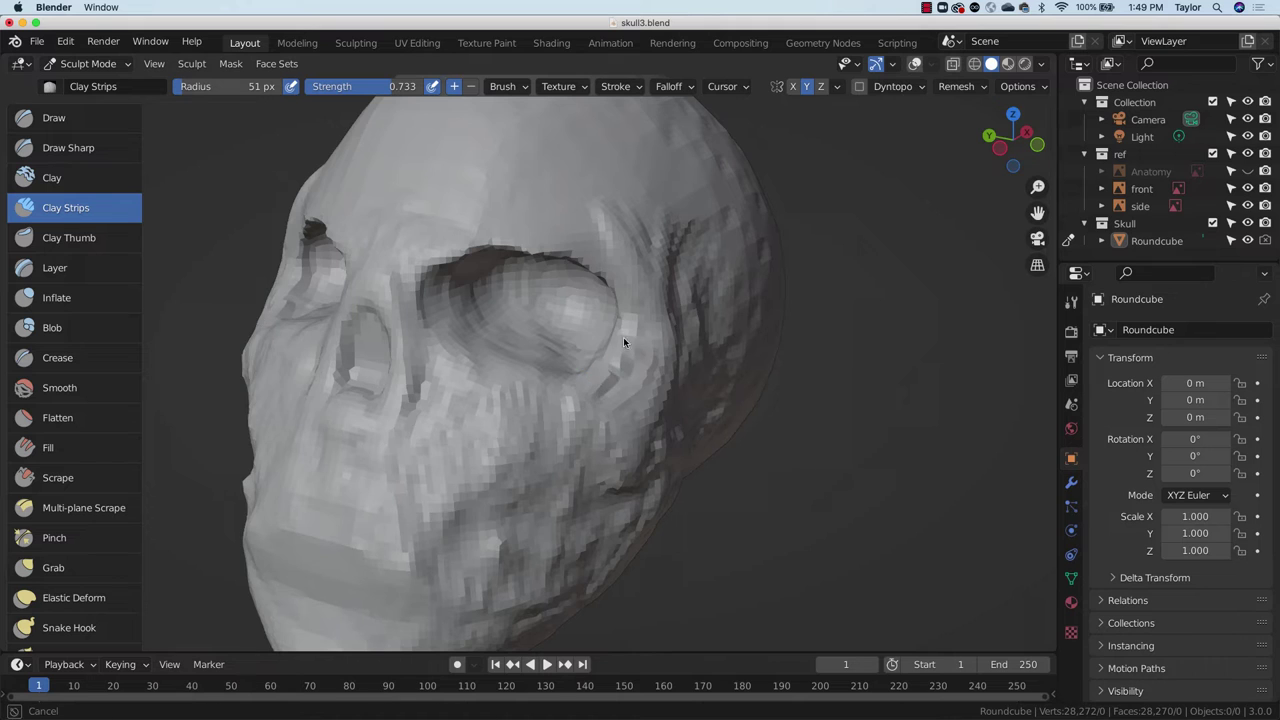
left_click_drag(628, 352, 636, 350)
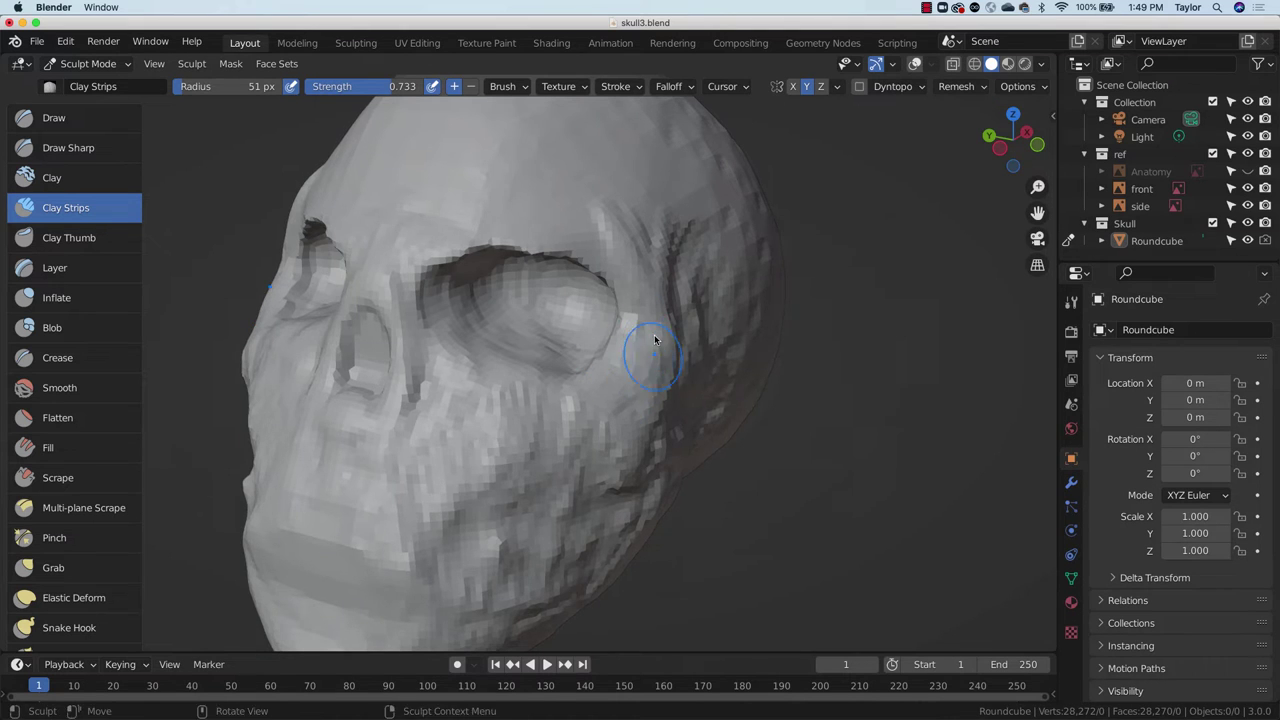
Step: Shape the lower and outer rims of the eye sockets with Clay Strips strokes at a 51 px radius
mouse_move(645, 332)
middle_mouse_down()
mouse_move(766, 331)
mouse_move(758, 306)
mouse_move(657, 357)
middle_mouse_up()
mouse_move(657, 357)
left_mouse_down()
mouse_move(581, 410)
mouse_move(550, 391)
left_mouse_up()
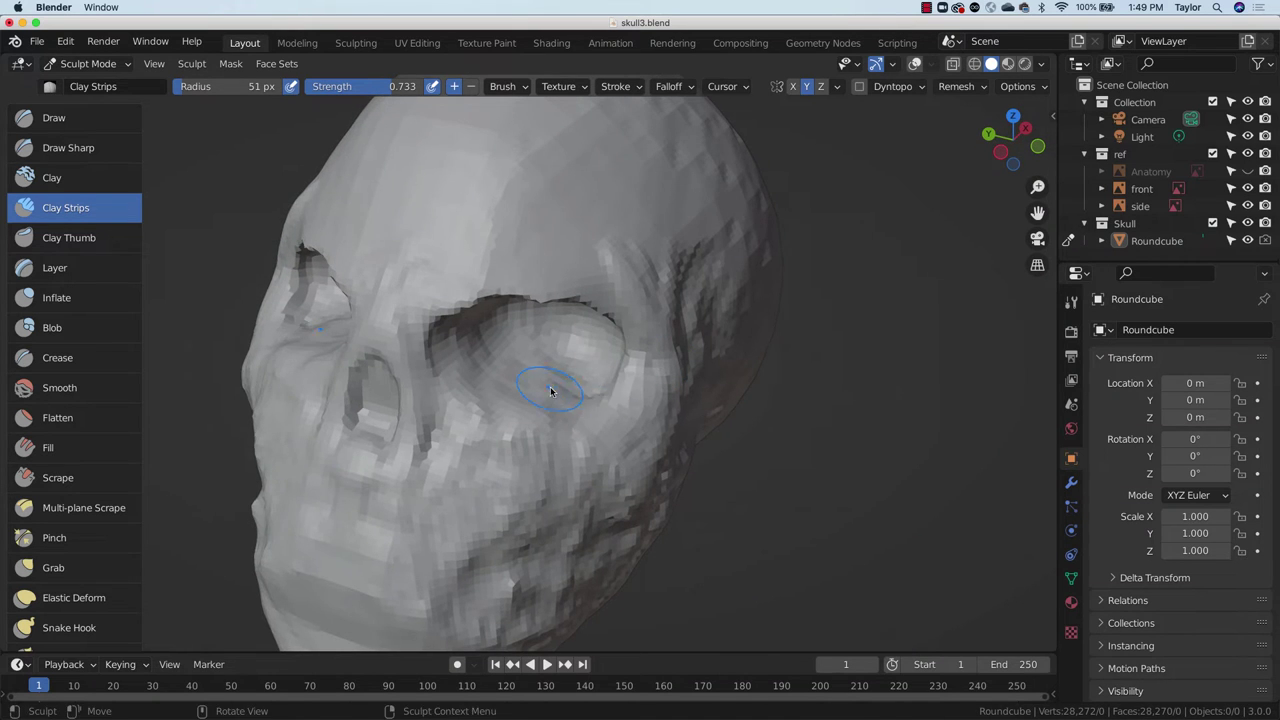
middle_click_drag(670, 352, 735, 295)
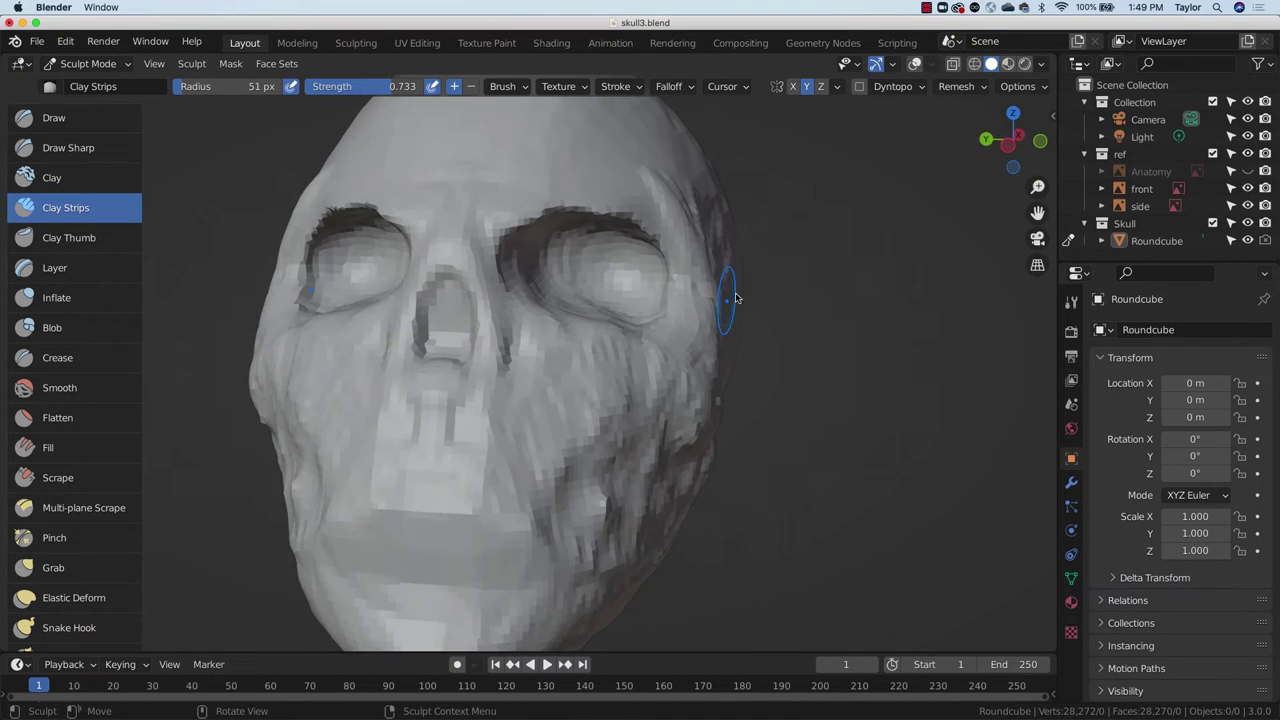
left_click(1014, 141)
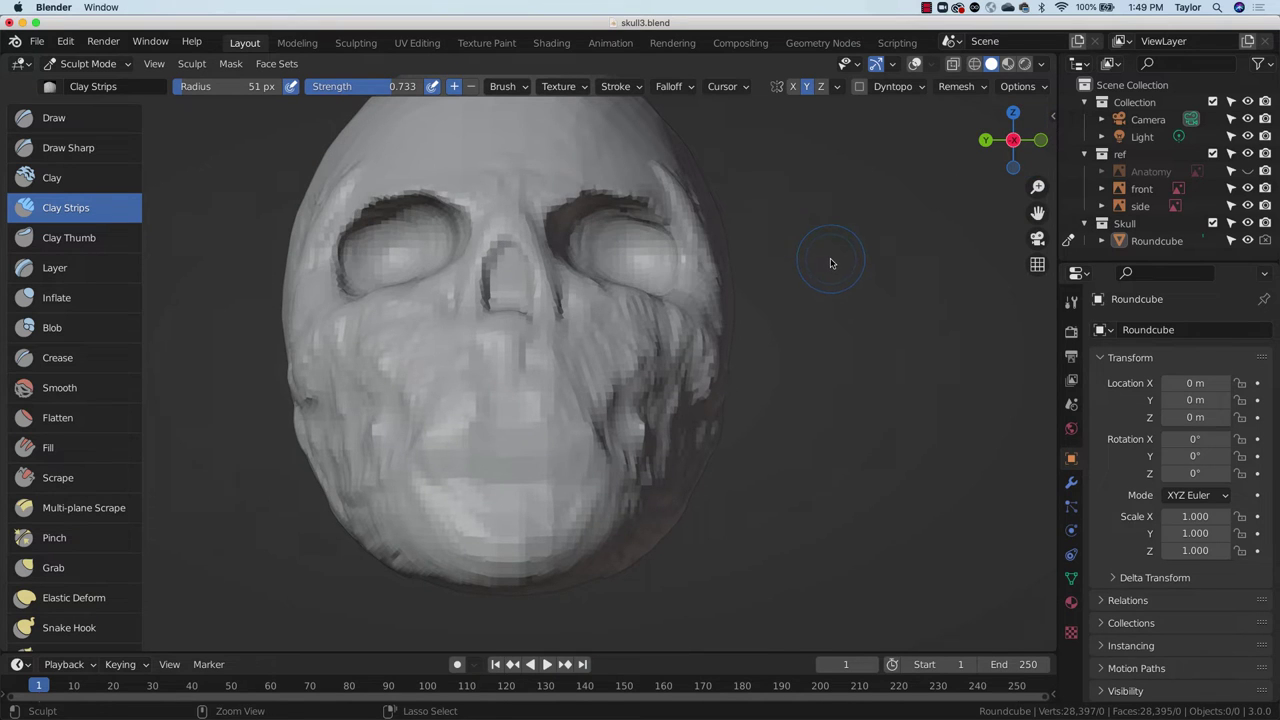
mouse_move(685, 223)
left_mouse_down()
mouse_move(625, 210)
mouse_move(603, 250)
left_mouse_up()
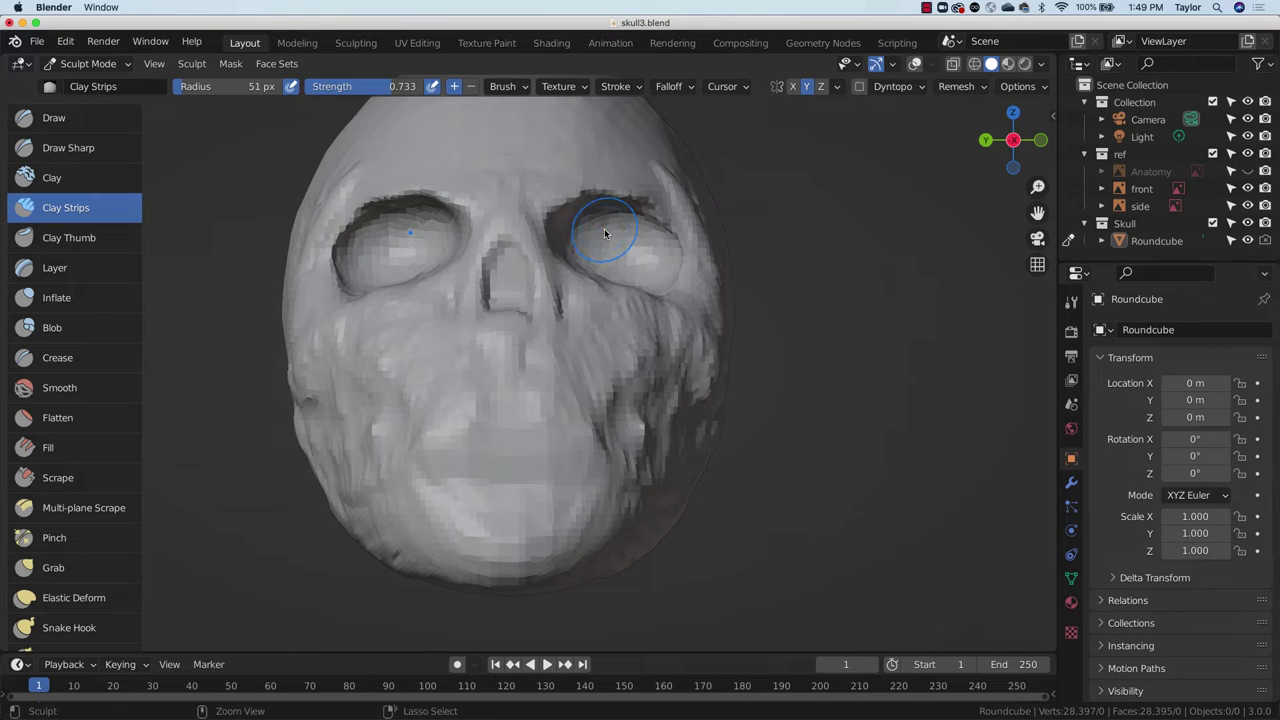
Step: Smooth the upper and outer rims of the eye socket
mouse_move(743, 314)
middle_mouse_down()
mouse_move(669, 367)
mouse_move(617, 349)
mouse_move(595, 363)
mouse_move(566, 289)
mouse_move(609, 263)
mouse_move(674, 286)
mouse_move(581, 163)
middle_mouse_up()
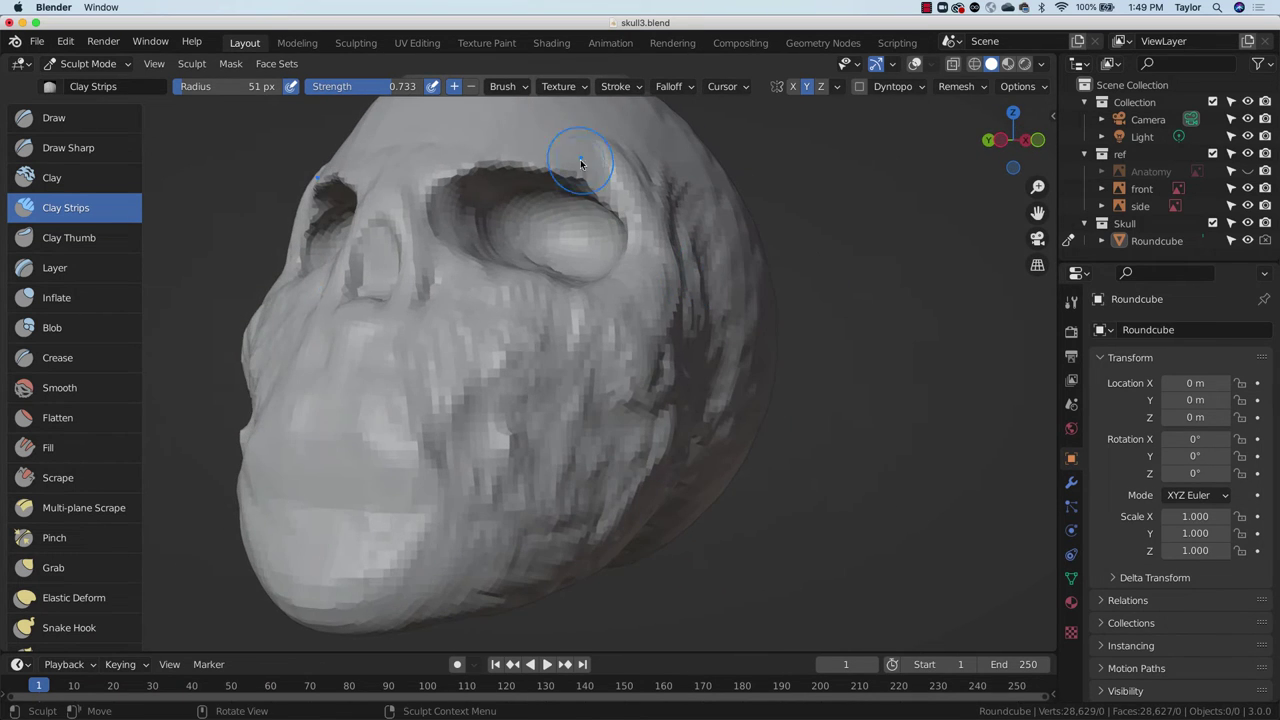
mouse_move(463, 177)
left_mouse_down("shift")
mouse_move(505, 165)
mouse_move(583, 177)
mouse_move(637, 261)
left_mouse_up("shift")
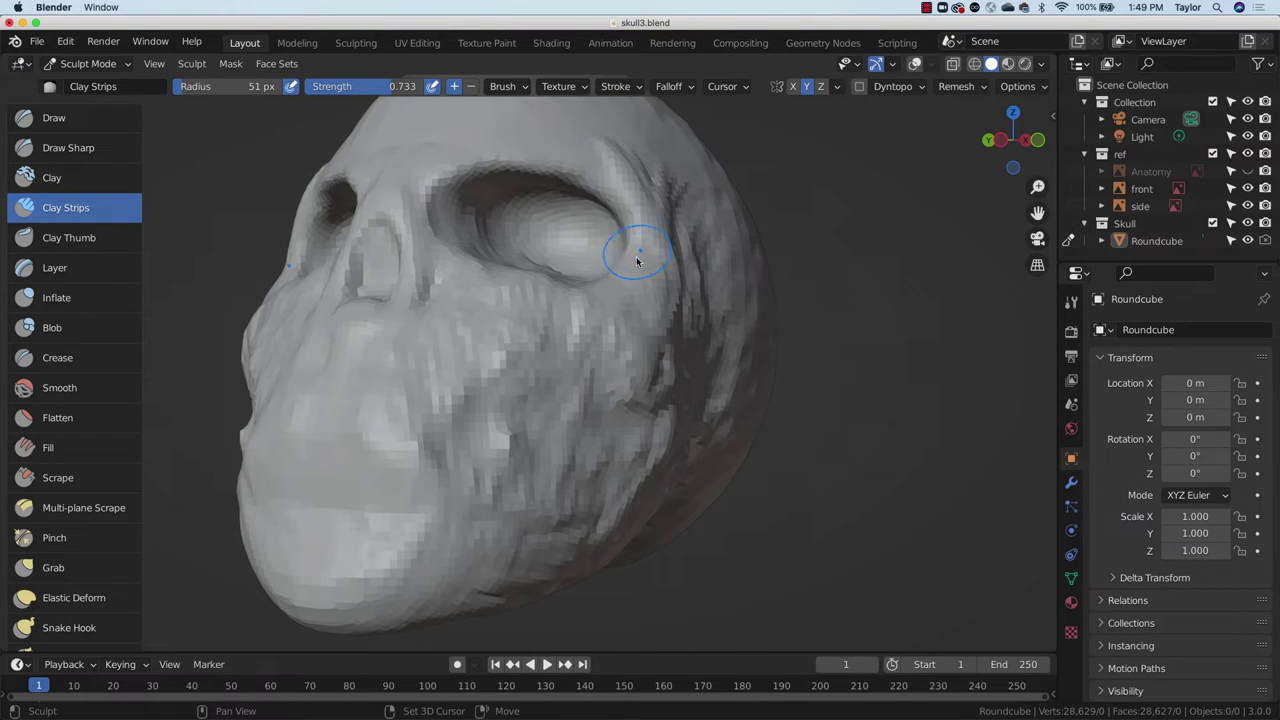
middle_click_drag(587, 304, 611, 350)
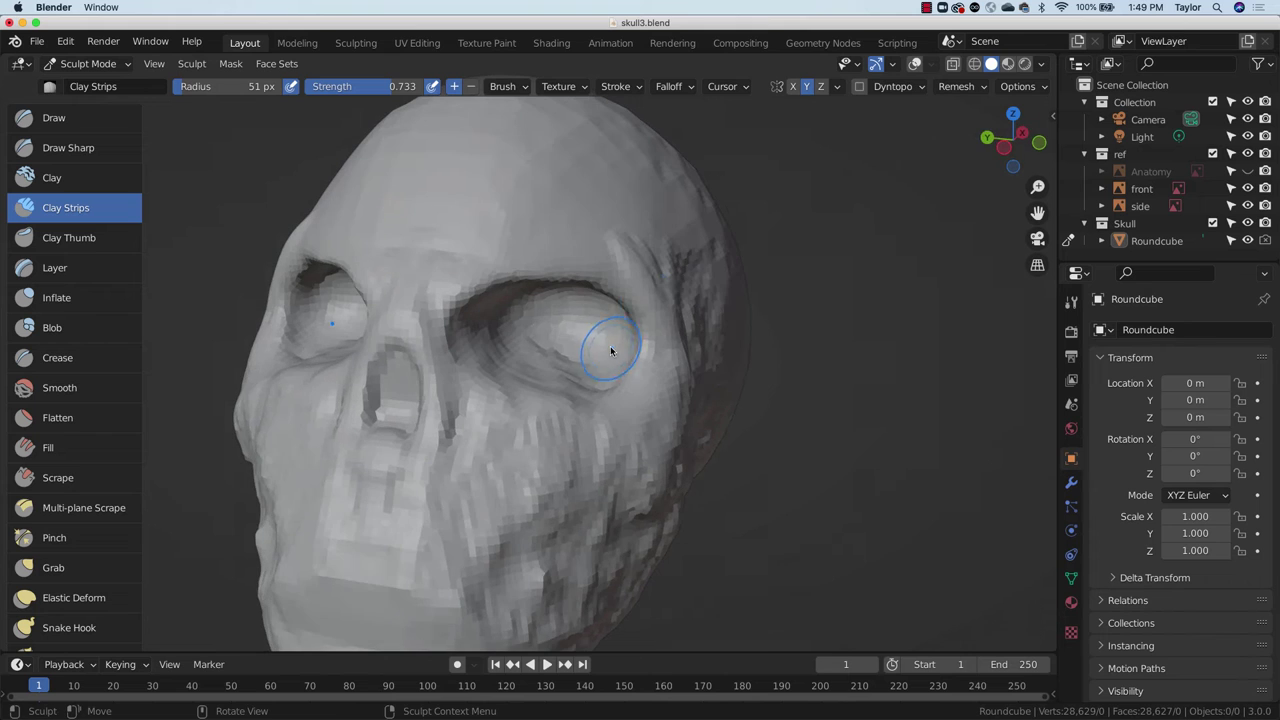
Step: Show the reference overlays in the Front Orthographic view and pull the eye socket's lower outer rim toward the drawn outline with Grab at 90 px
left_click(1040, 146)
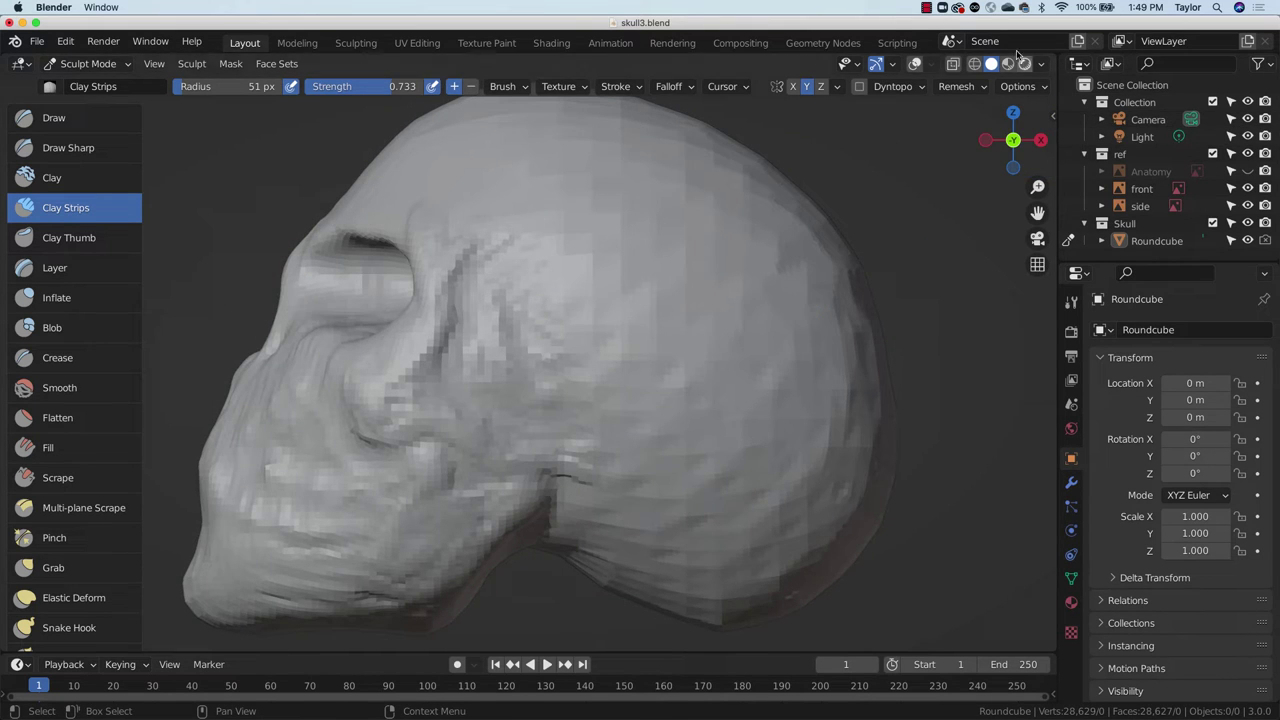
left_click(915, 65)
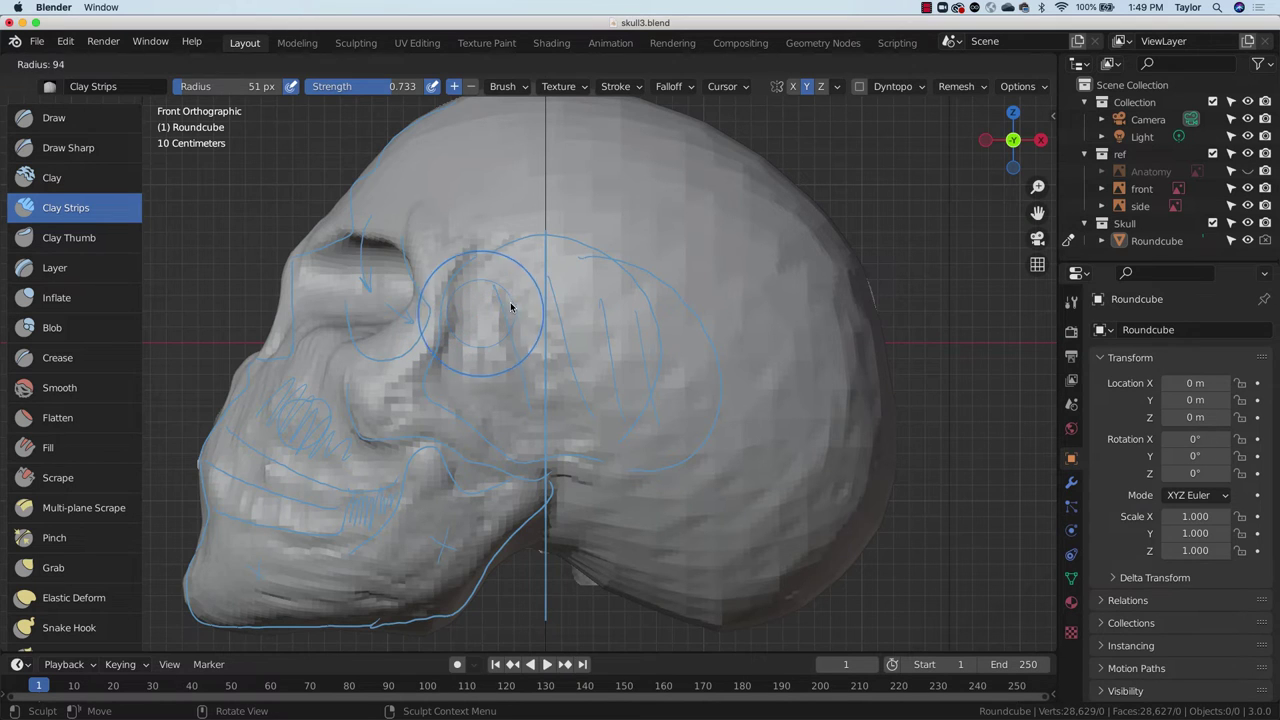
key("g")
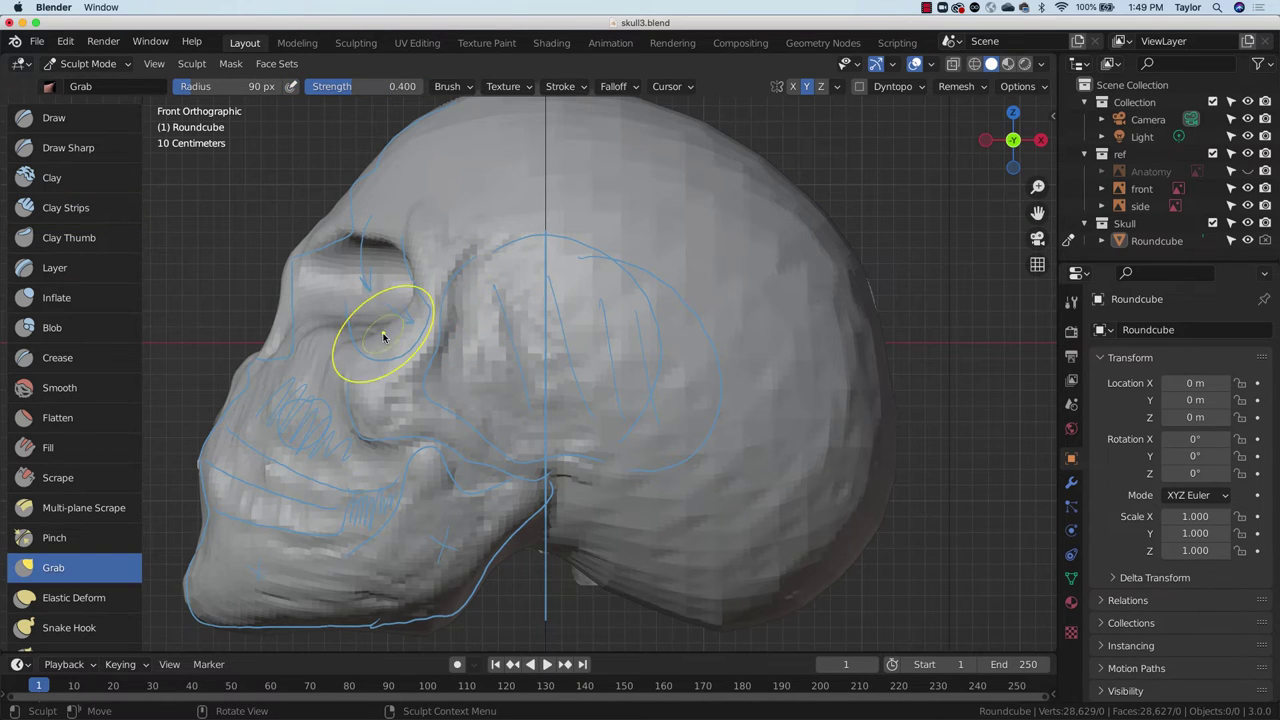
mouse_move(384, 334)
left_mouse_down()
mouse_move(397, 349)
mouse_move(429, 320)
mouse_move(394, 343)
left_mouse_up()
mouse_move(394, 343)
middle_mouse_down()
mouse_move(522, 346)
mouse_move(486, 323)
mouse_move(544, 341)
mouse_move(737, 354)
middle_mouse_up()
Step: In the Left Orthographic view, hide and reshow the Skull collection to compare the sculpt with the reference skull
left_click(1016, 146)
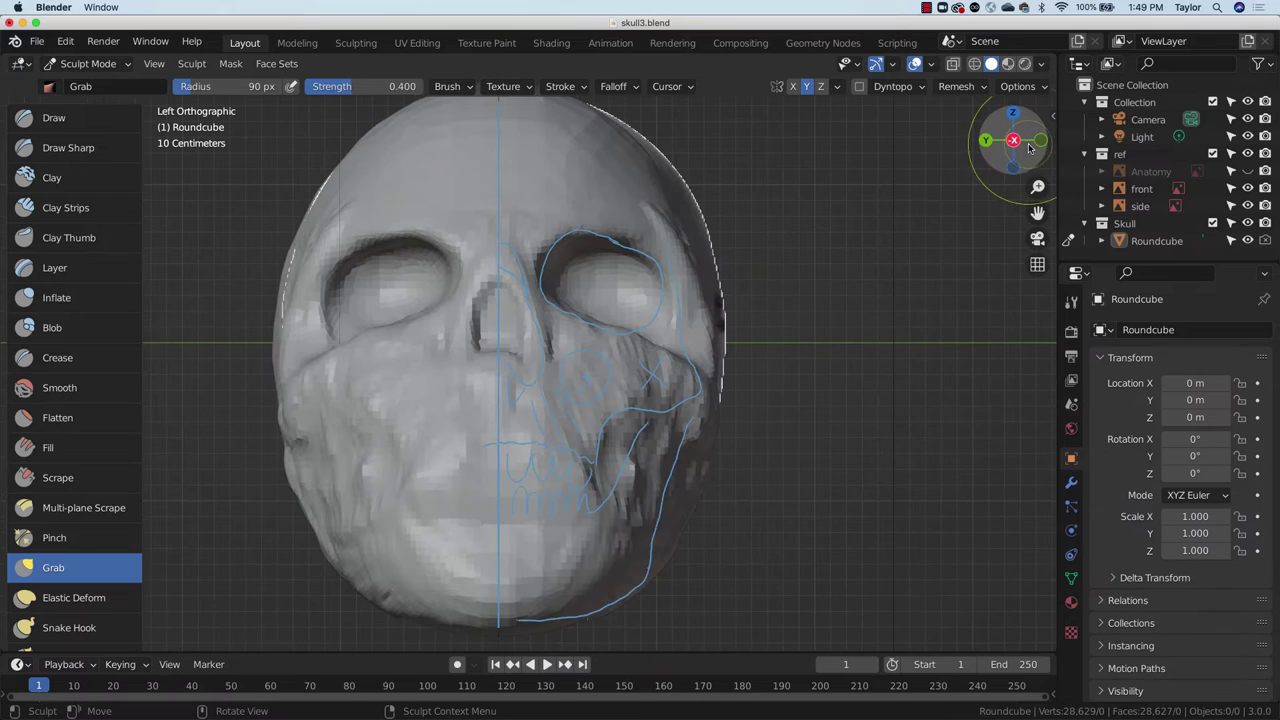
left_click(1248, 223)
left_click(1248, 223)
left_click(1248, 223)
left_click(1250, 226)
left_click(1250, 226)
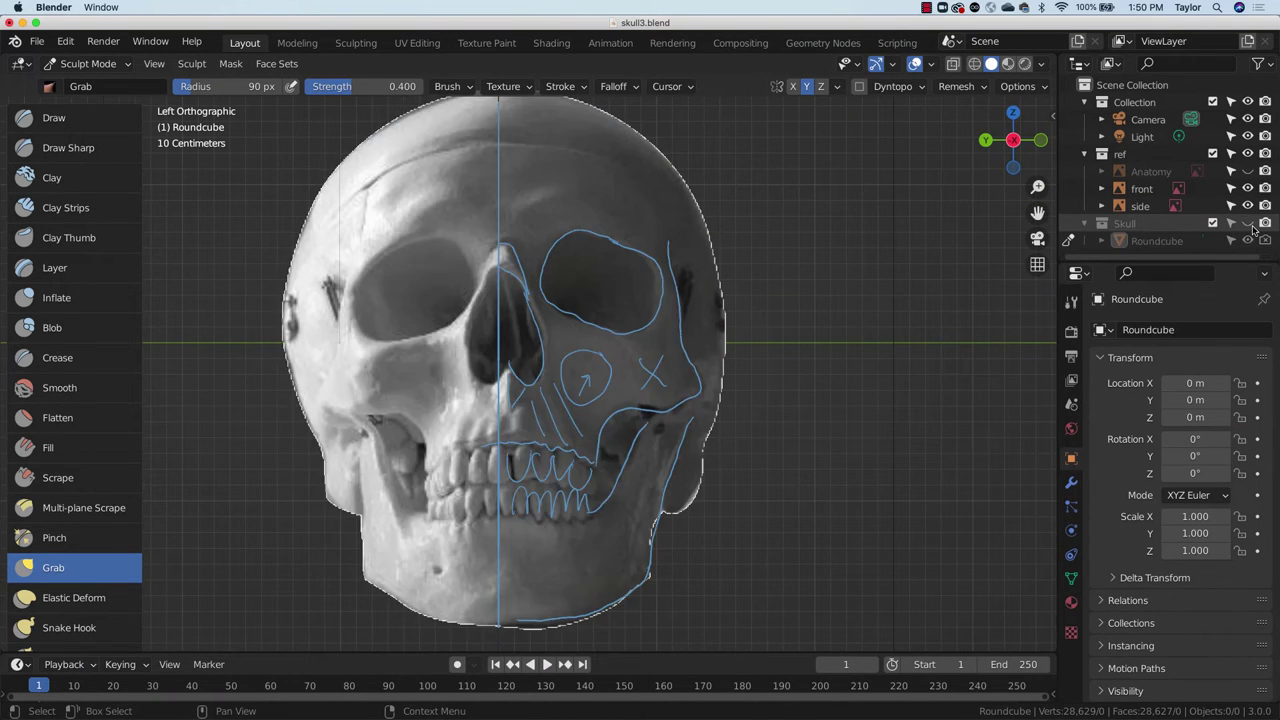
left_click(1250, 226)
left_click(1250, 226)
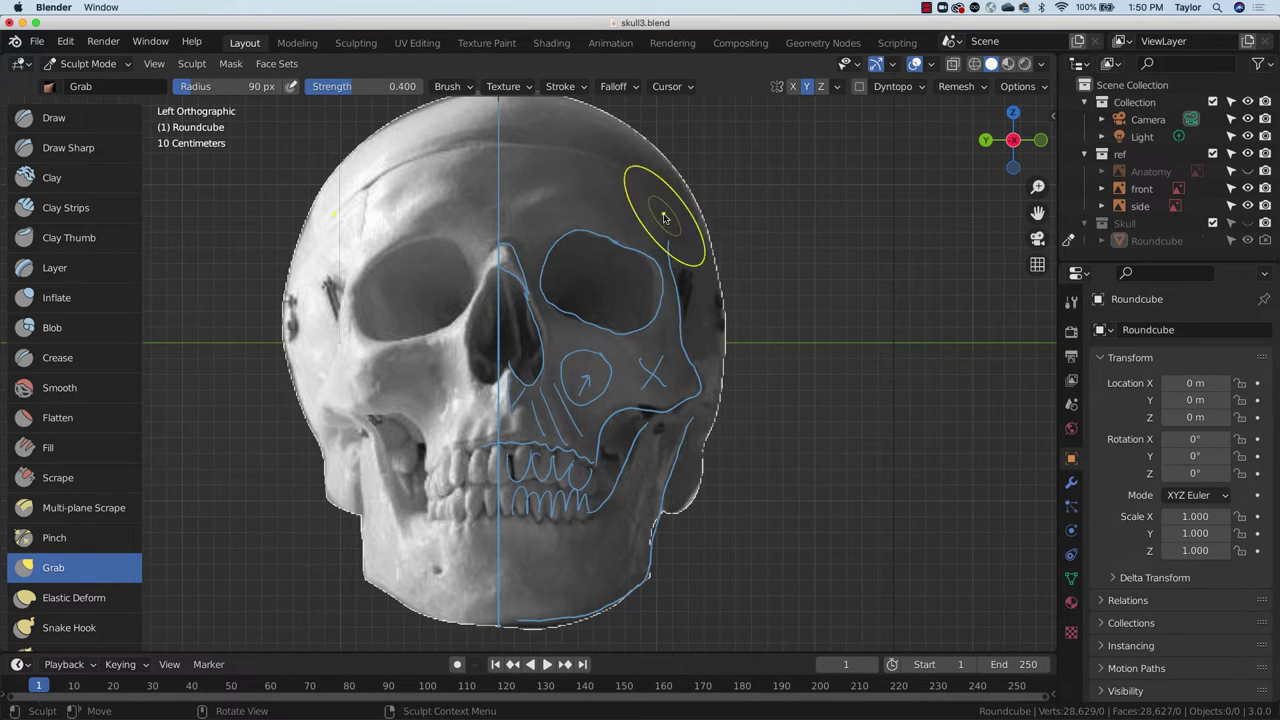
left_click(1248, 223)
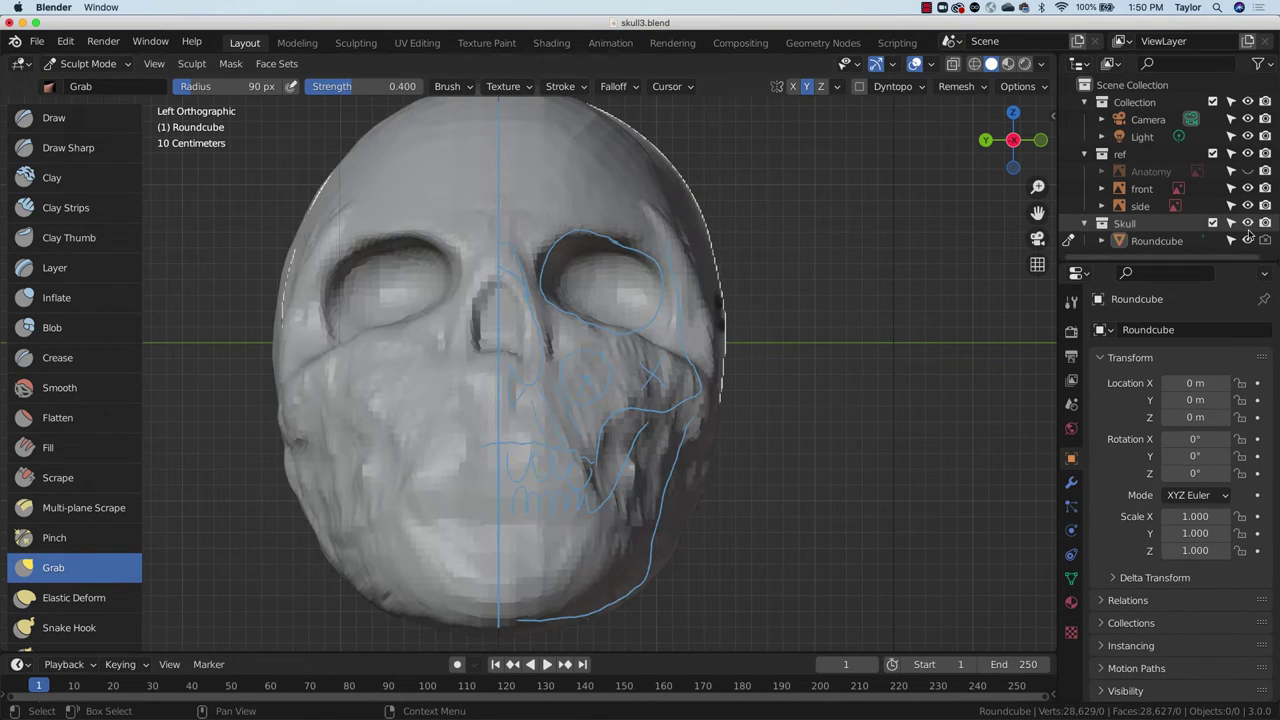
left_click(1248, 239)
left_click(1248, 239)
left_click(1248, 239)
left_click(1248, 239)
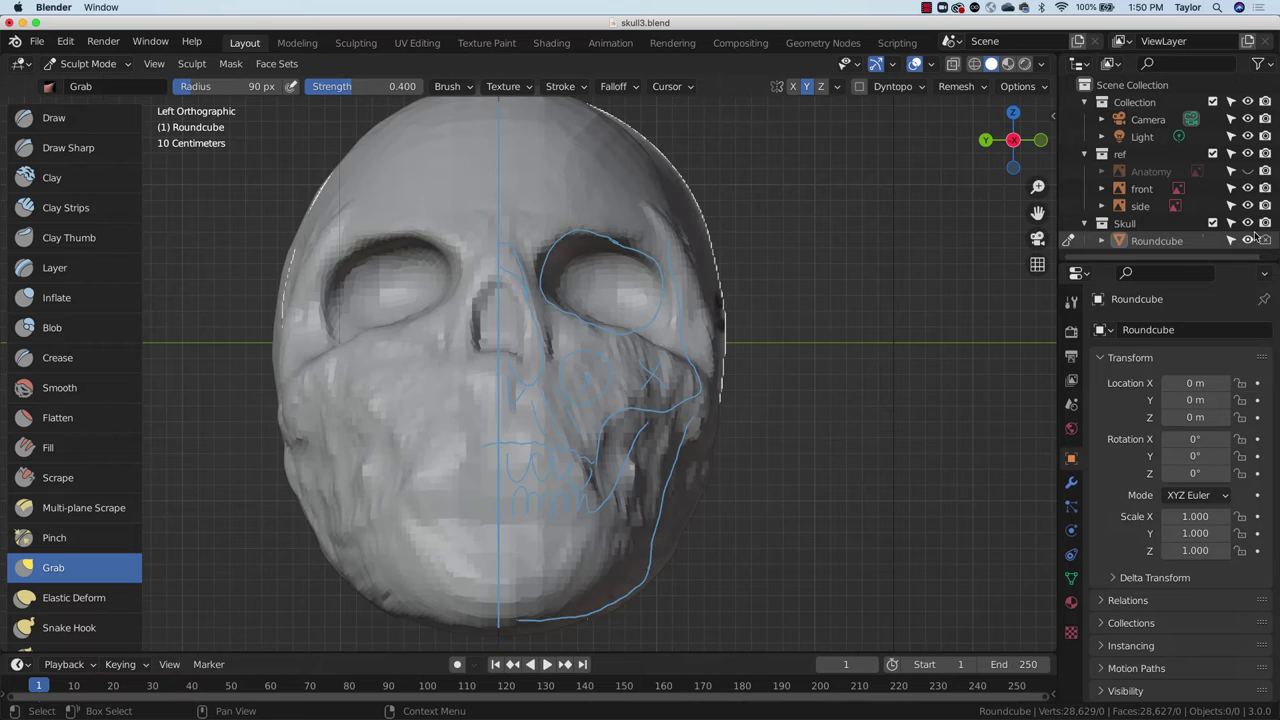
left_click(1248, 239)
left_click(1248, 239)
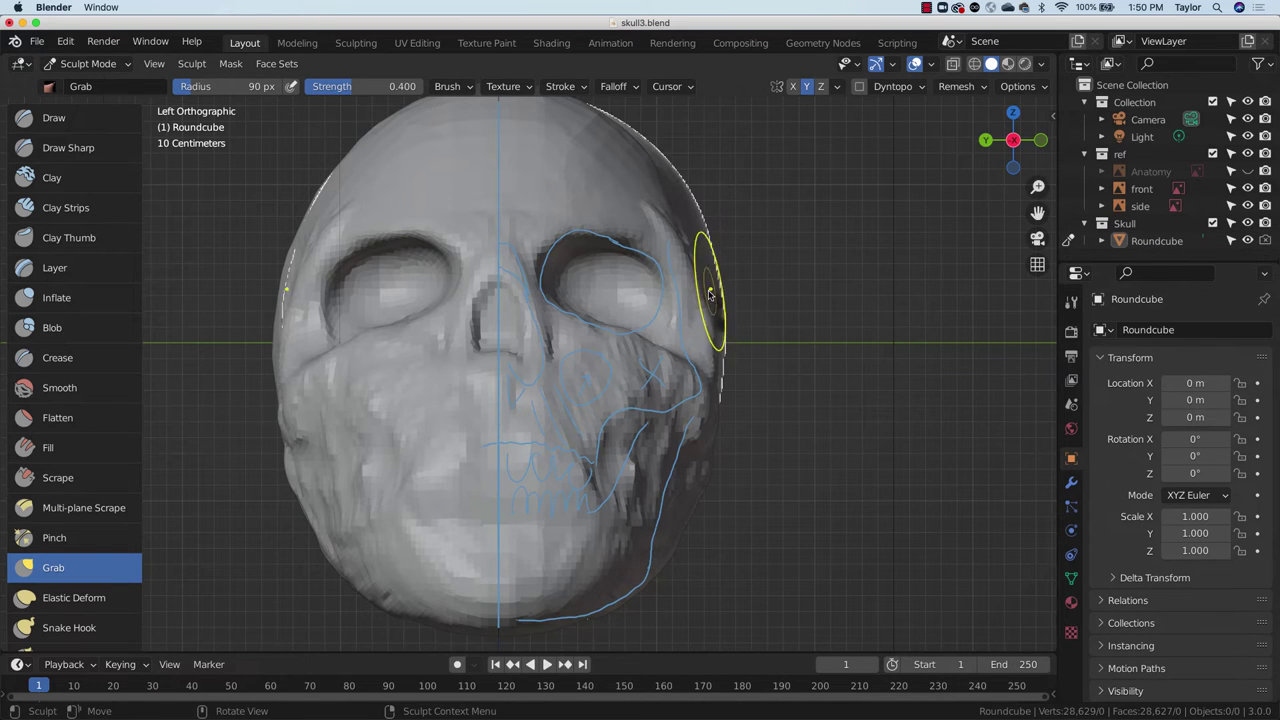
Step: Use Grab at 90 px to pull the outer eye socket rim and side of the cheekbone inward to the drawn outline
mouse_move(704, 297)
left_mouse_down()
mouse_move(687, 272)
mouse_move(707, 352)
left_mouse_up()
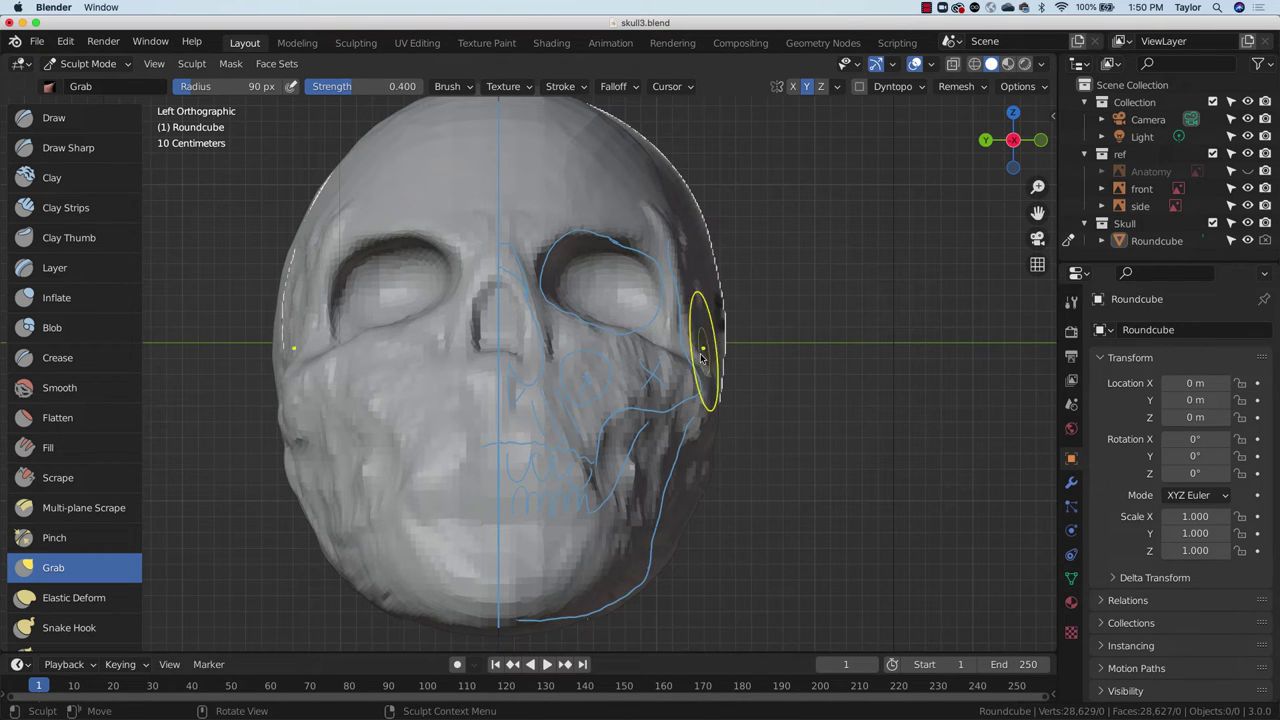
left_click_drag(726, 364, 699, 406)
left_click_drag(706, 345, 696, 356)
left_click_drag(697, 332, 686, 347)
left_click_drag(704, 334, 690, 342)
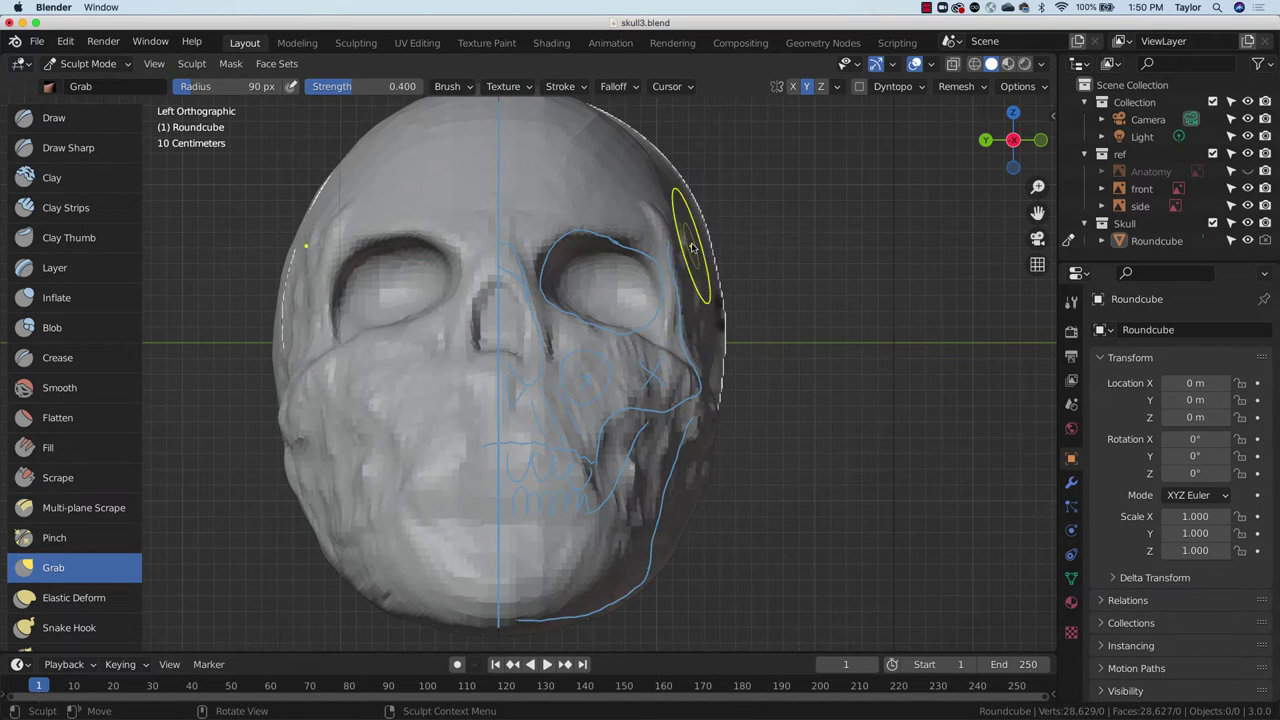
Step: Hide the overlays and build up the eye socket's lower outer rim with Clay Strips at a 35 px radius
mouse_move(909, 263)
middle_mouse_down()
mouse_move(765, 302)
mouse_move(758, 283)
middle_mouse_up()
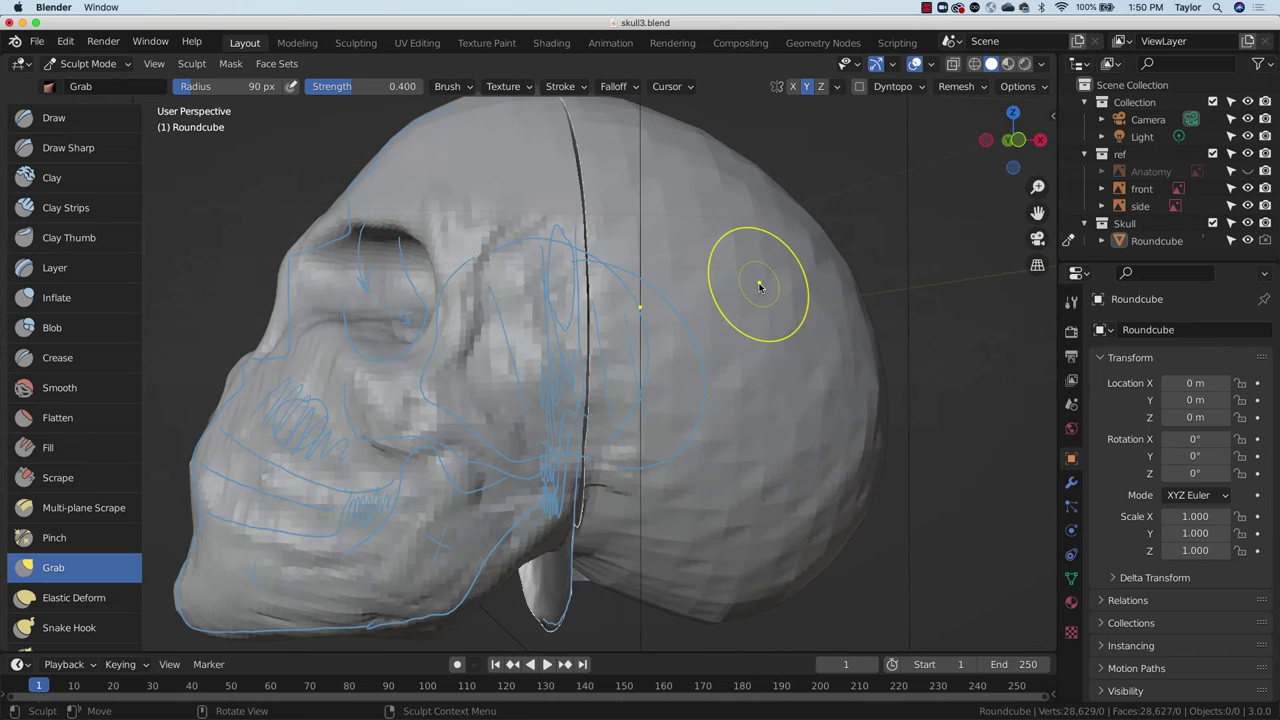
left_click(1015, 139)
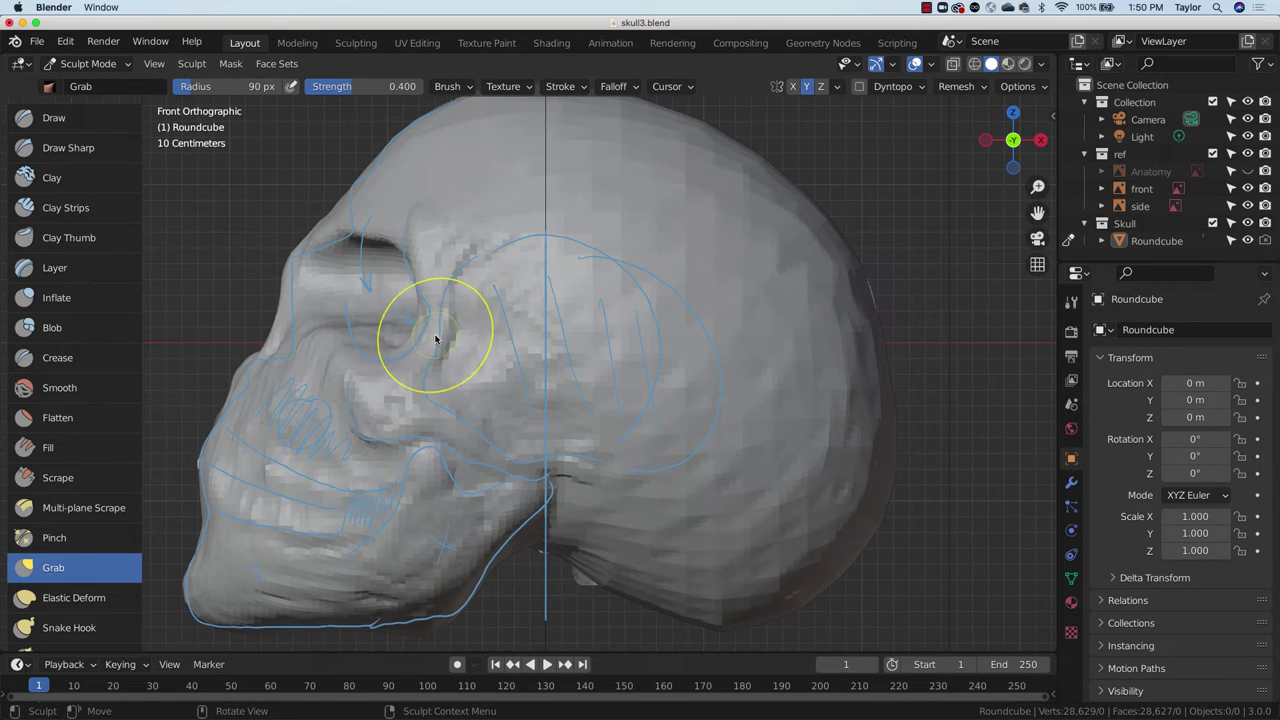
left_click(987, 142)
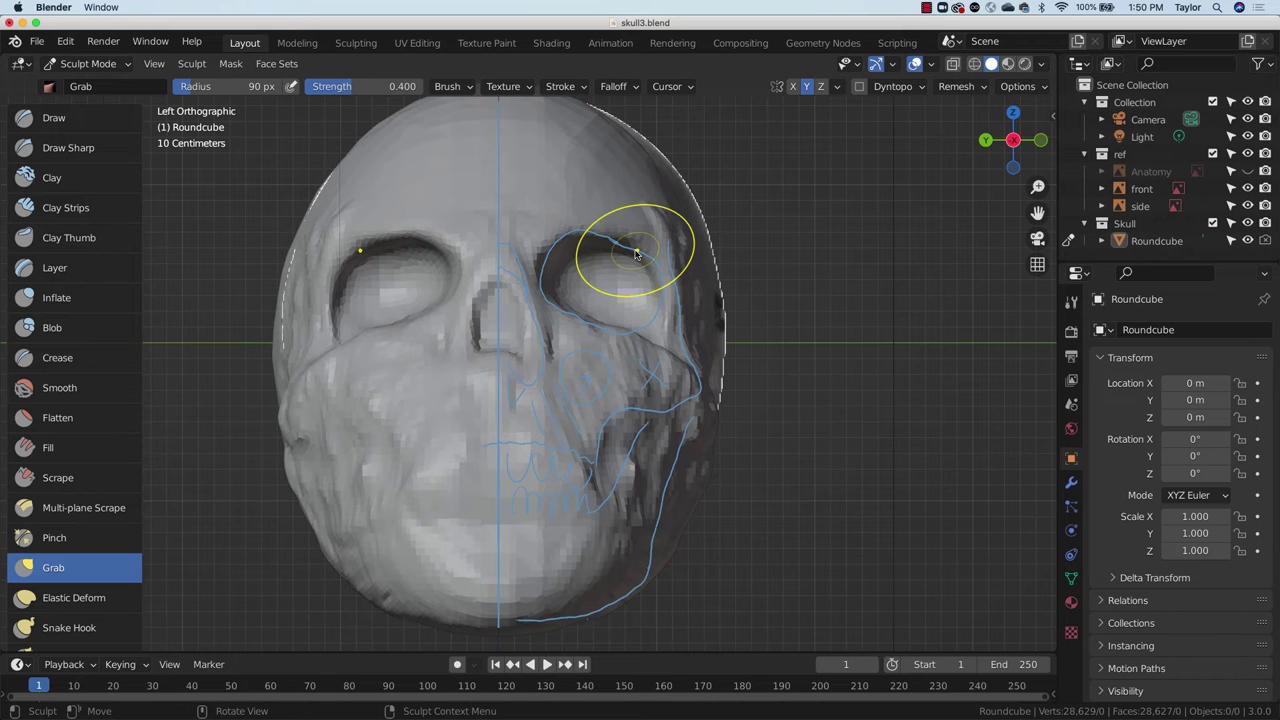
middle_click_drag(686, 251, 640, 402)
key("shift+alt+z")
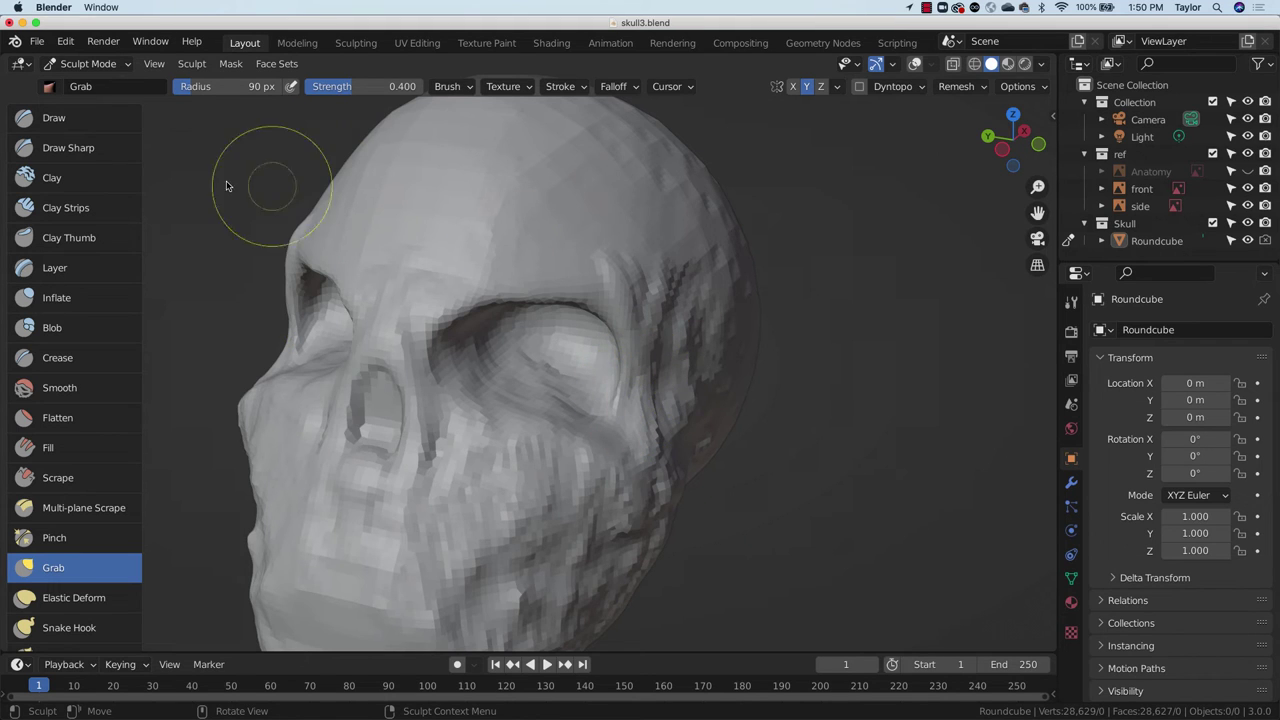
left_click(84, 208)
key("f")
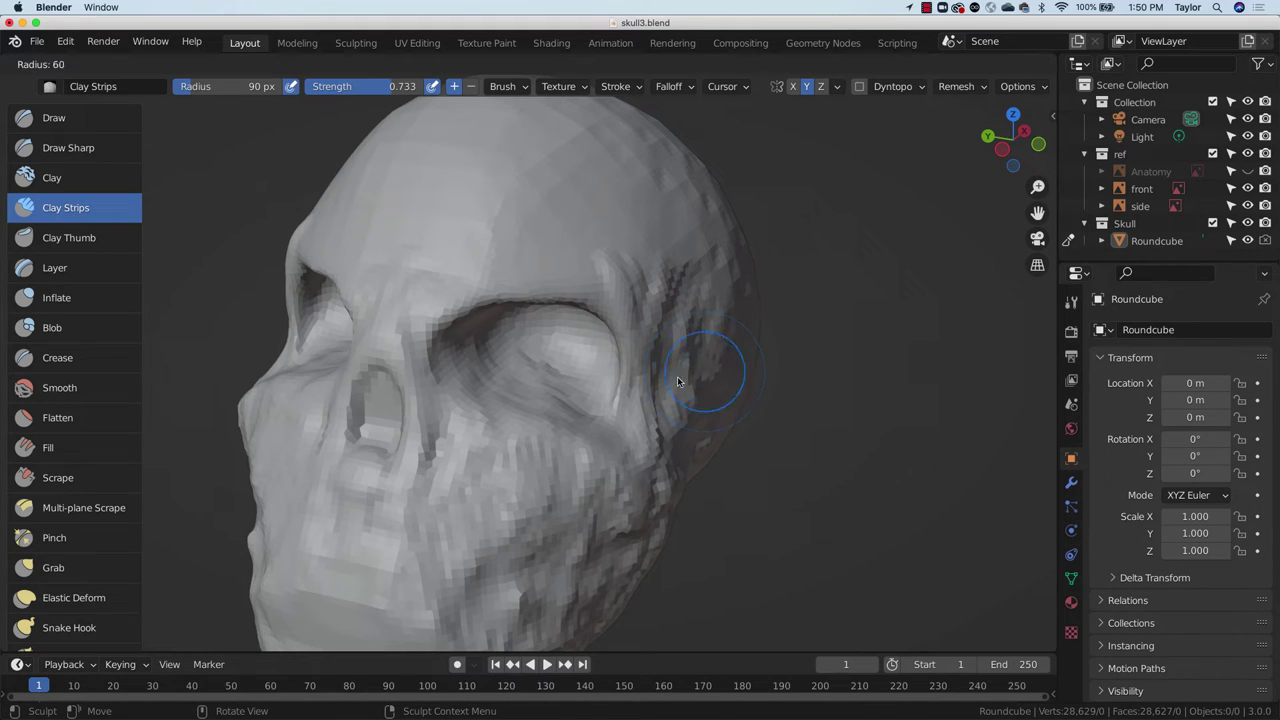
left_click(666, 383)
mouse_move(603, 431)
left_mouse_down()
mouse_move(629, 396)
mouse_move(601, 386)
mouse_move(560, 437)
mouse_move(597, 420)
mouse_move(557, 386)
left_mouse_up()
Step: Set the Clay Strips radius to 62 px and carve and reshape the inner eye socket rim beside the nose
middle_click_drag(557, 386, 548, 352)
middle_click_drag(463, 306, 452, 280)
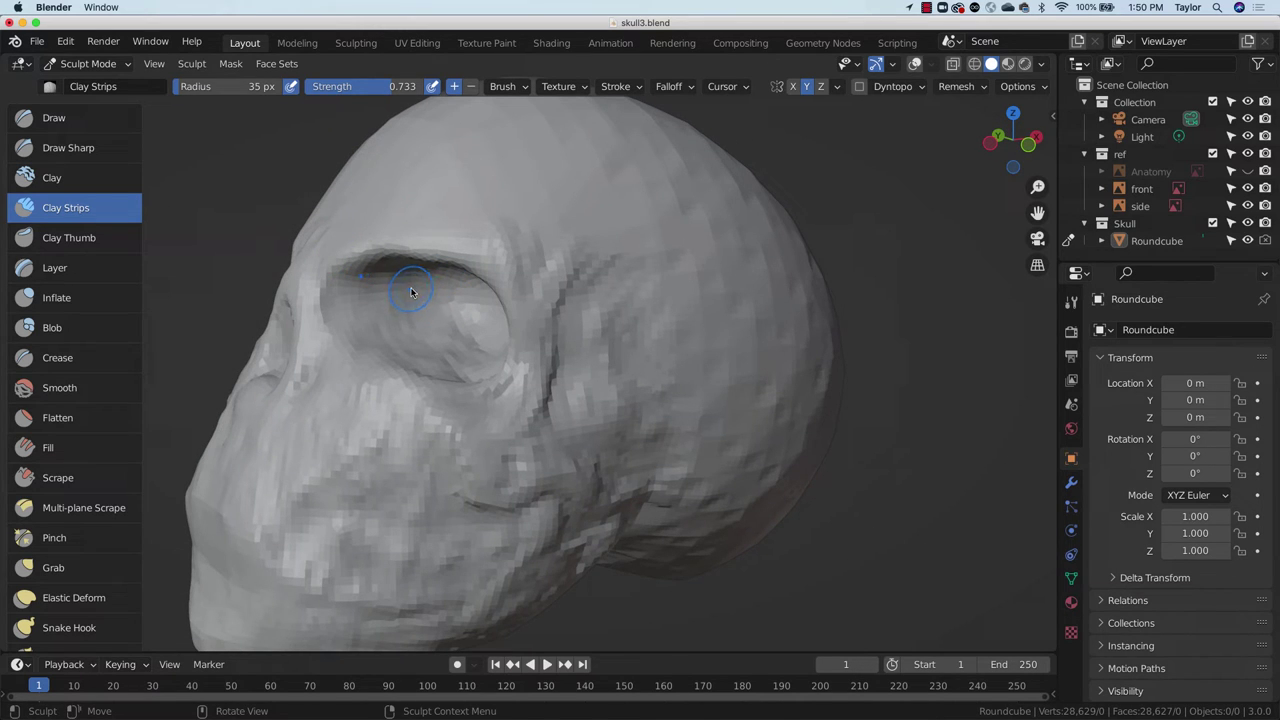
key("f")
left_click(435, 305)
mouse_move(383, 308)
left_mouse_down("ctrl")
mouse_move(364, 245)
mouse_move(330, 287)
left_mouse_up("ctrl")
mouse_move(351, 331)
left_mouse_down("ctrl")
mouse_move(317, 297)
mouse_move(343, 343)
left_mouse_up("ctrl")
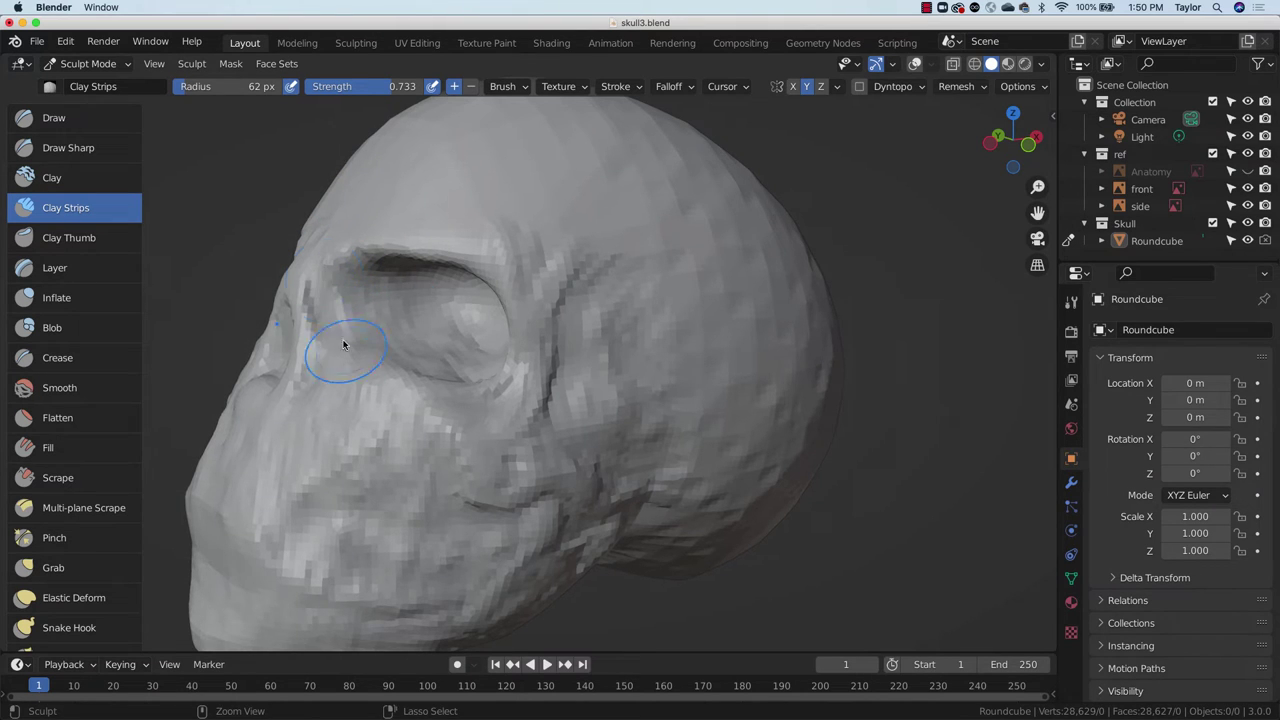
mouse_move(341, 277)
left_mouse_down()
mouse_move(371, 357)
mouse_move(430, 342)
left_mouse_up()
Step: Carve inverted Clay Strips strokes from the inner eye socket down into the upper cheek beside the nasal opening
mouse_move(430, 342)
middle_mouse_down()
mouse_move(589, 330)
mouse_move(565, 363)
mouse_move(445, 222)
mouse_move(427, 259)
mouse_move(383, 217)
middle_mouse_up()
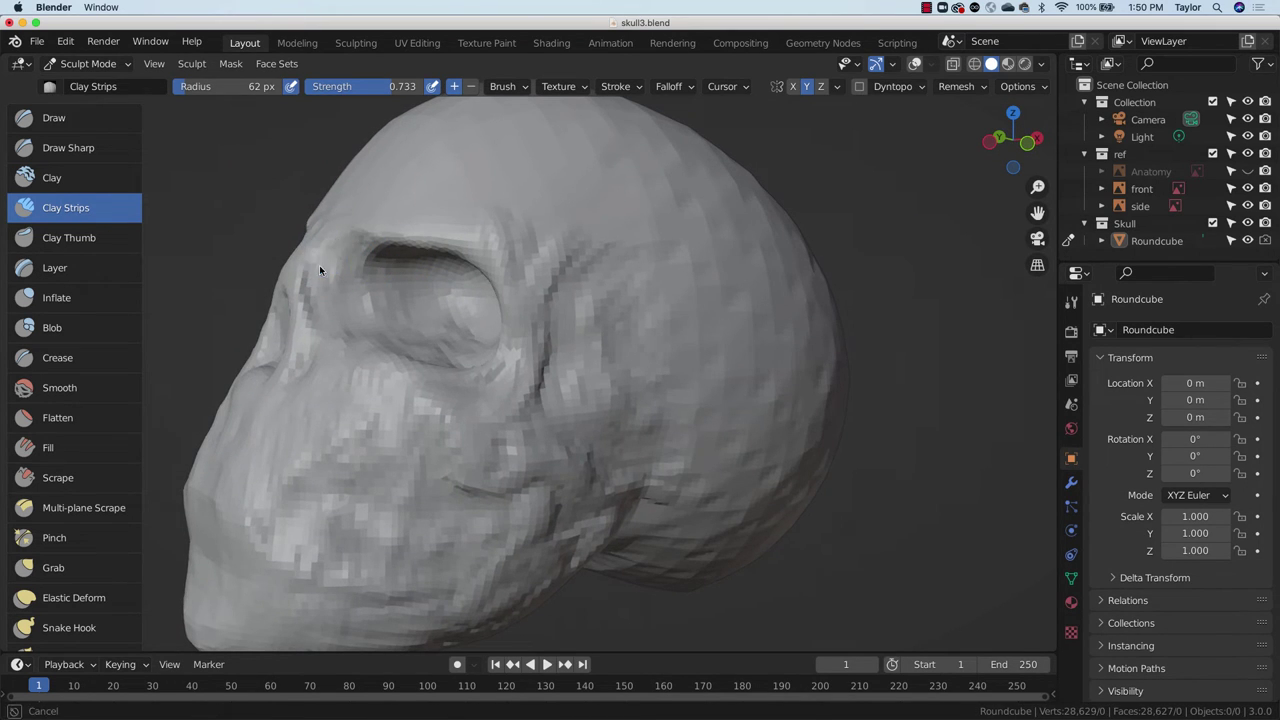
mouse_move(323, 294)
middle_mouse_down()
mouse_move(420, 286)
mouse_move(489, 310)
mouse_move(420, 275)
middle_mouse_up()
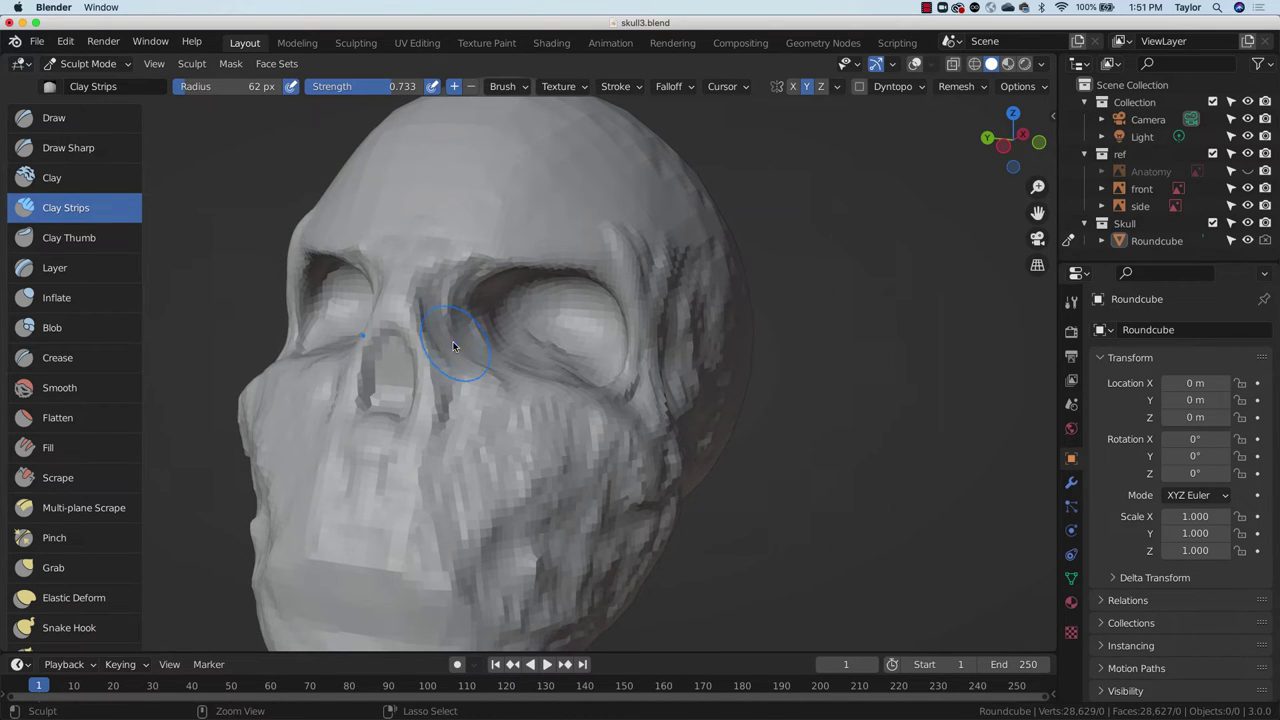
mouse_move(504, 447)
left_mouse_down("ctrl")
mouse_move(491, 372)
mouse_move(505, 443)
left_mouse_up("ctrl")
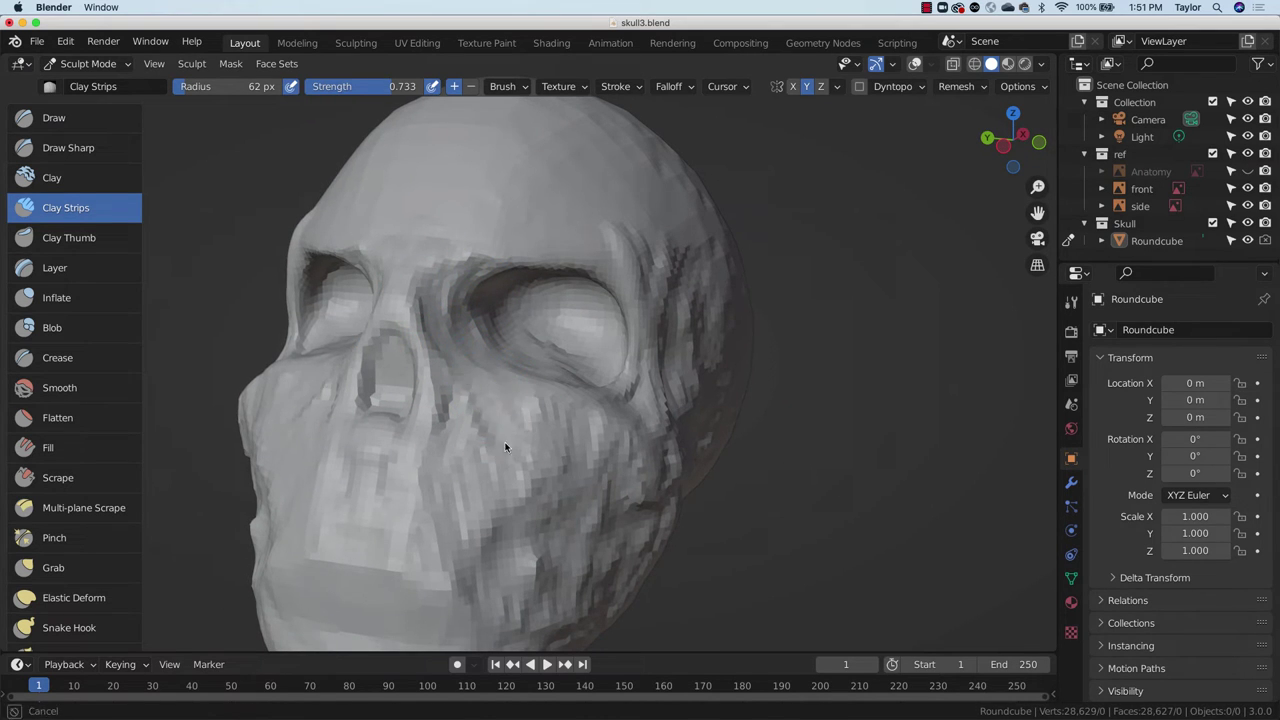
Step: Show the overlays in the Front Orthographic view and build up the inner eye socket toward the drawn outline with Clay Strips
mouse_move(657, 423)
middle_mouse_down()
mouse_move(564, 389)
mouse_move(616, 403)
mouse_move(800, 363)
mouse_move(654, 386)
mouse_move(537, 366)
mouse_move(669, 348)
mouse_move(541, 362)
middle_mouse_up()
left_click(1039, 140)
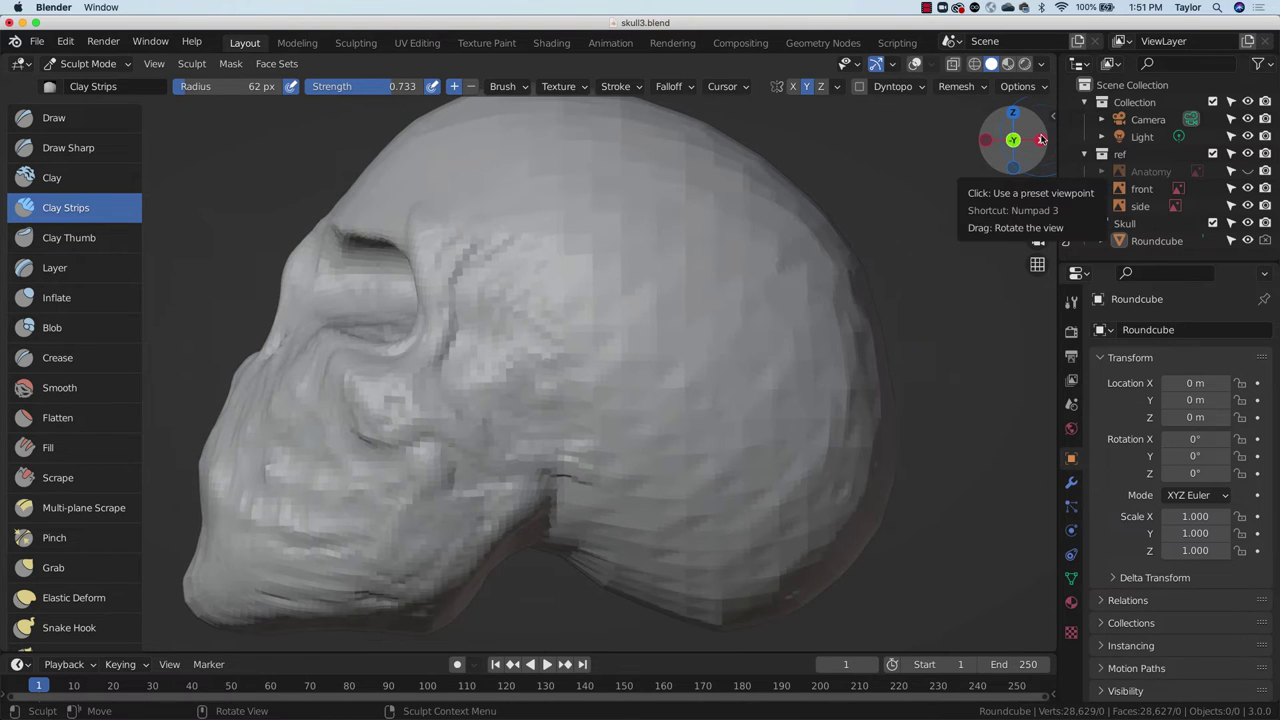
left_click(916, 64)
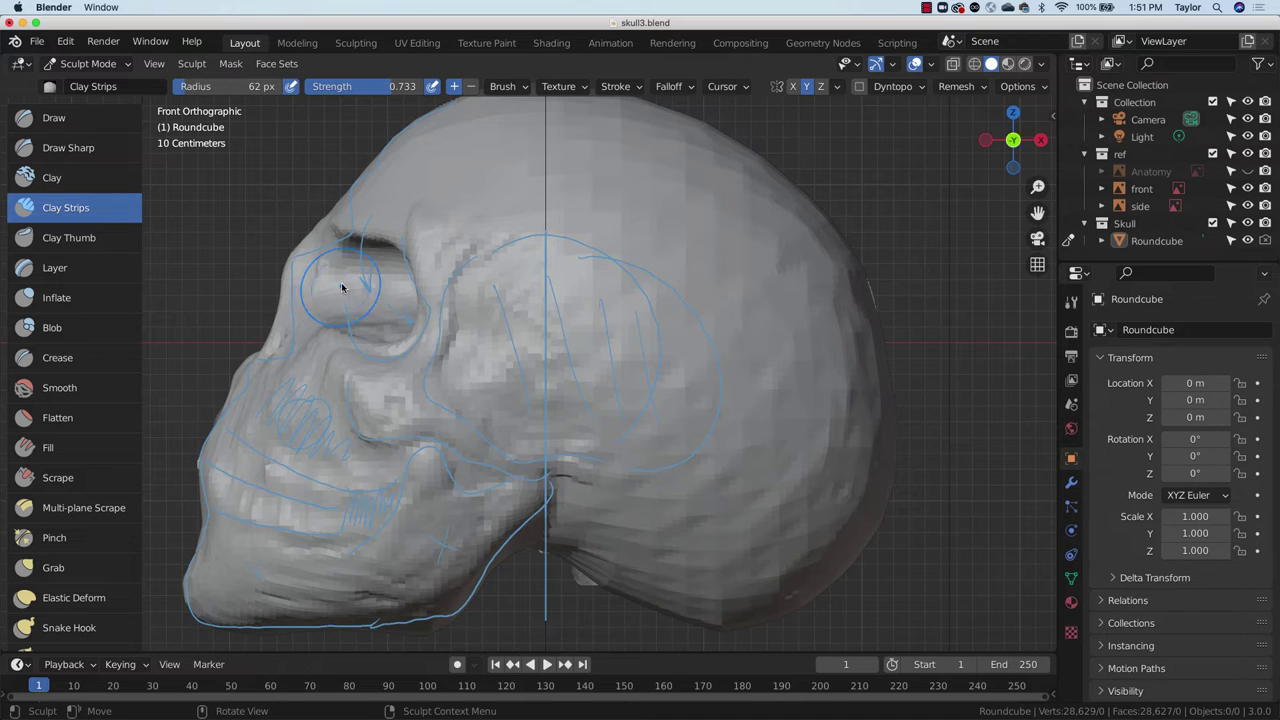
mouse_move(342, 332)
left_mouse_down()
mouse_move(332, 288)
mouse_move(342, 336)
left_mouse_up()
mouse_move(312, 265)
left_mouse_down()
mouse_move(336, 324)
mouse_move(400, 303)
left_mouse_up()
mouse_move(400, 303)
middle_mouse_down()
mouse_move(460, 371)
mouse_move(371, 362)
middle_mouse_up()
left_click_drag(381, 391, 332, 305)
Step: Smooth the upper rim of the eye socket beneath the brow
mouse_move(516, 268)
middle_mouse_down()
mouse_move(540, 255)
mouse_move(523, 243)
mouse_move(577, 257)
mouse_move(601, 230)
middle_mouse_up()
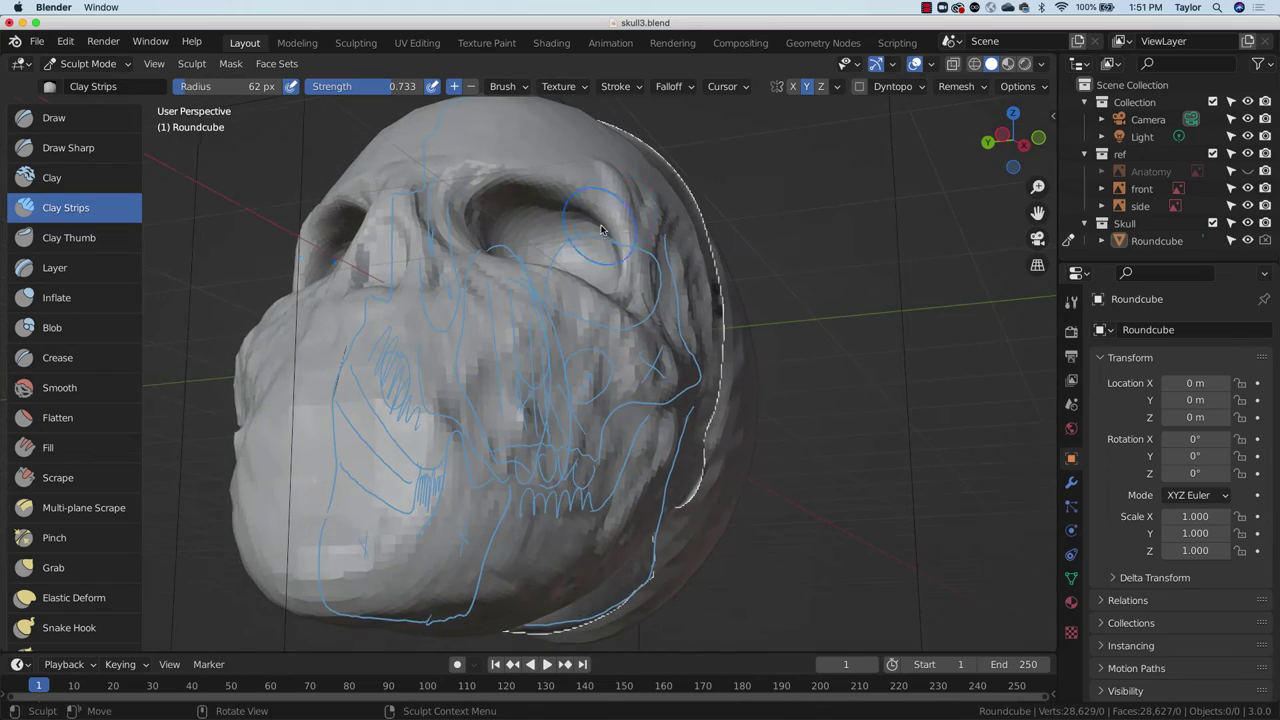
left_click_drag(556, 186, 488, 190, "shift")
left_click_drag(505, 186, 568, 178, "shift")
middle_click_drag(692, 242, 571, 266)
Step: Check the eye sockets against the side reference, hide the overlays and examine the face from the front
left_click(1014, 138)
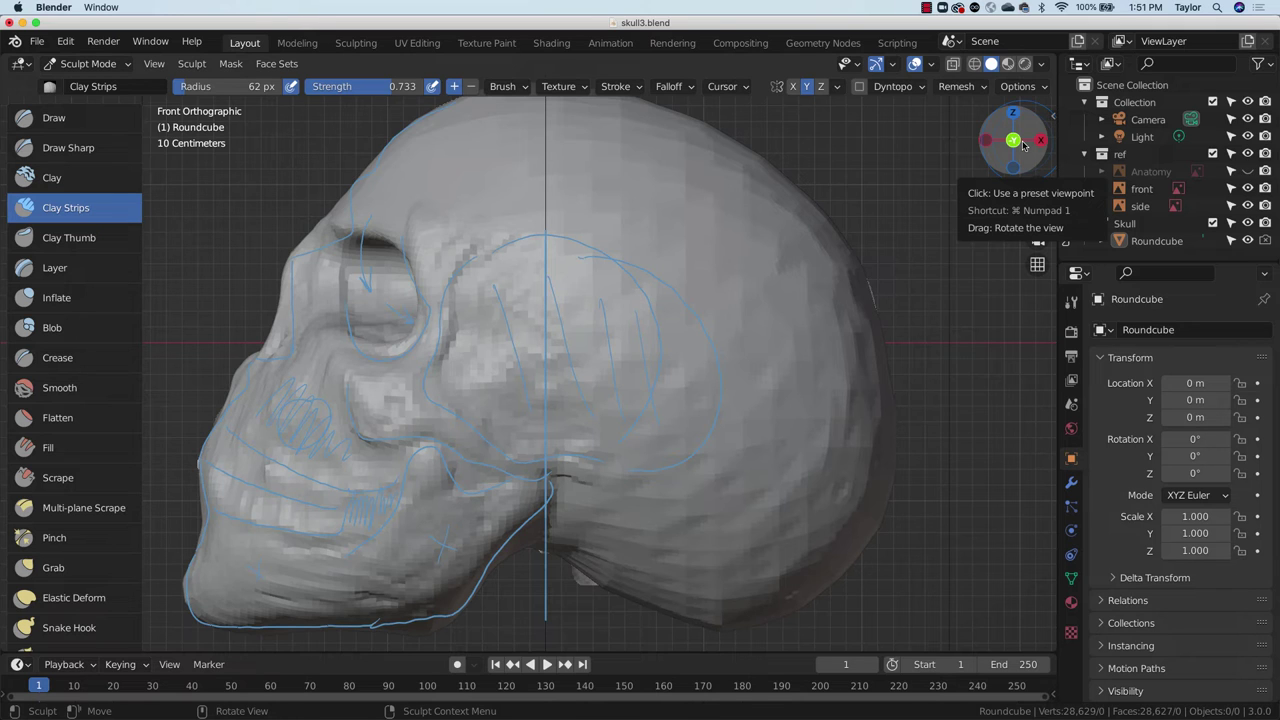
mouse_move(1022, 146)
left_mouse_down()
mouse_move(960, 250)
mouse_move(797, 451)
mouse_move(828, 462)
left_mouse_up()
left_click(917, 64)
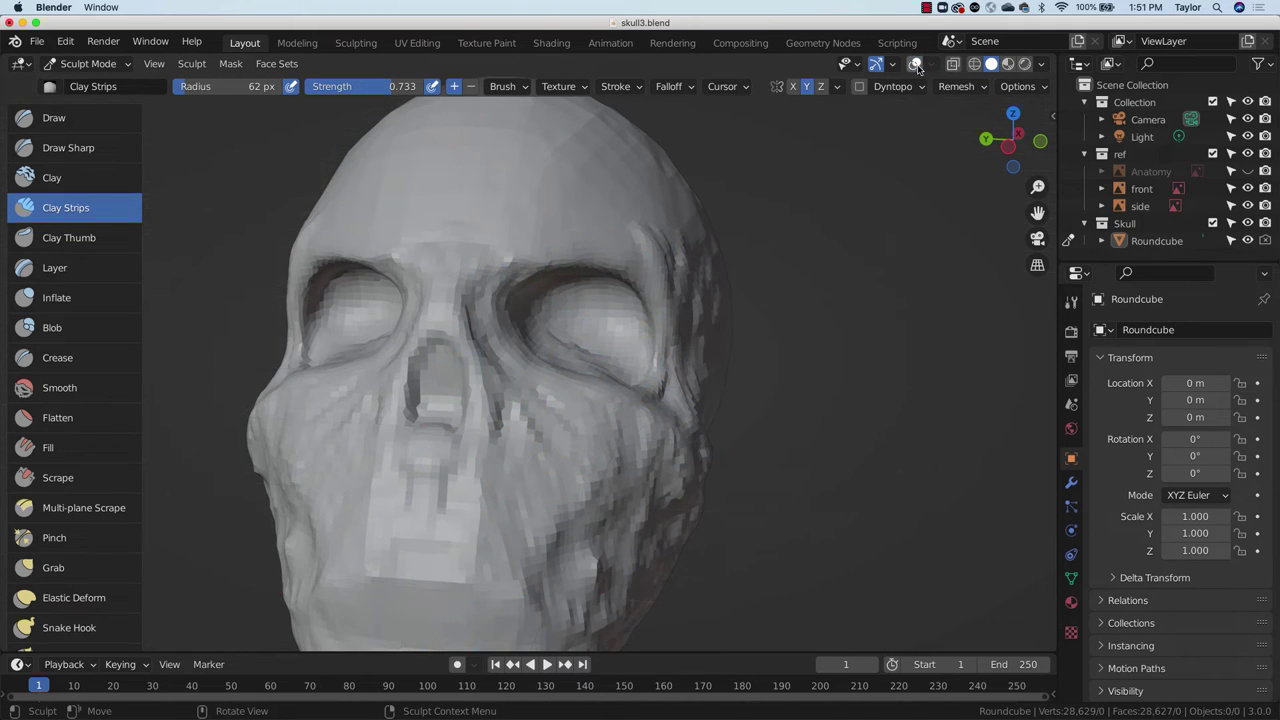
mouse_move(654, 360)
middle_mouse_down()
mouse_move(694, 343)
mouse_move(709, 316)
middle_mouse_up()
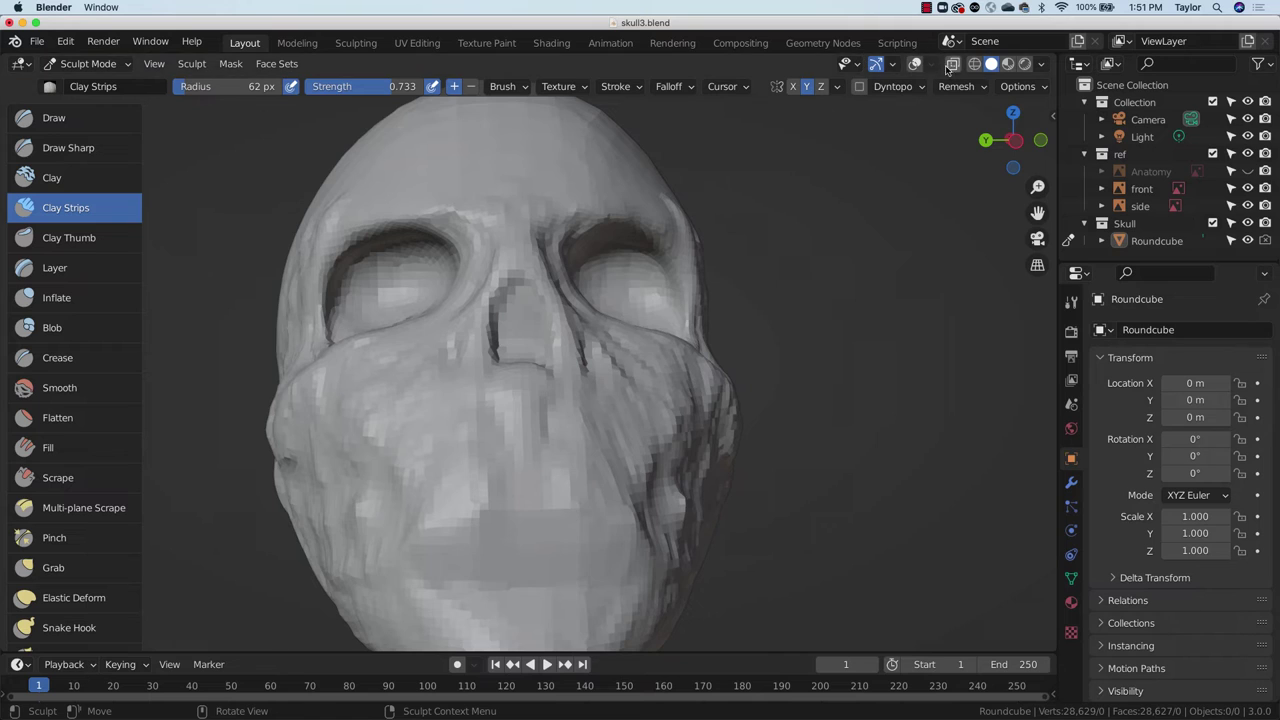
left_click(1014, 140)
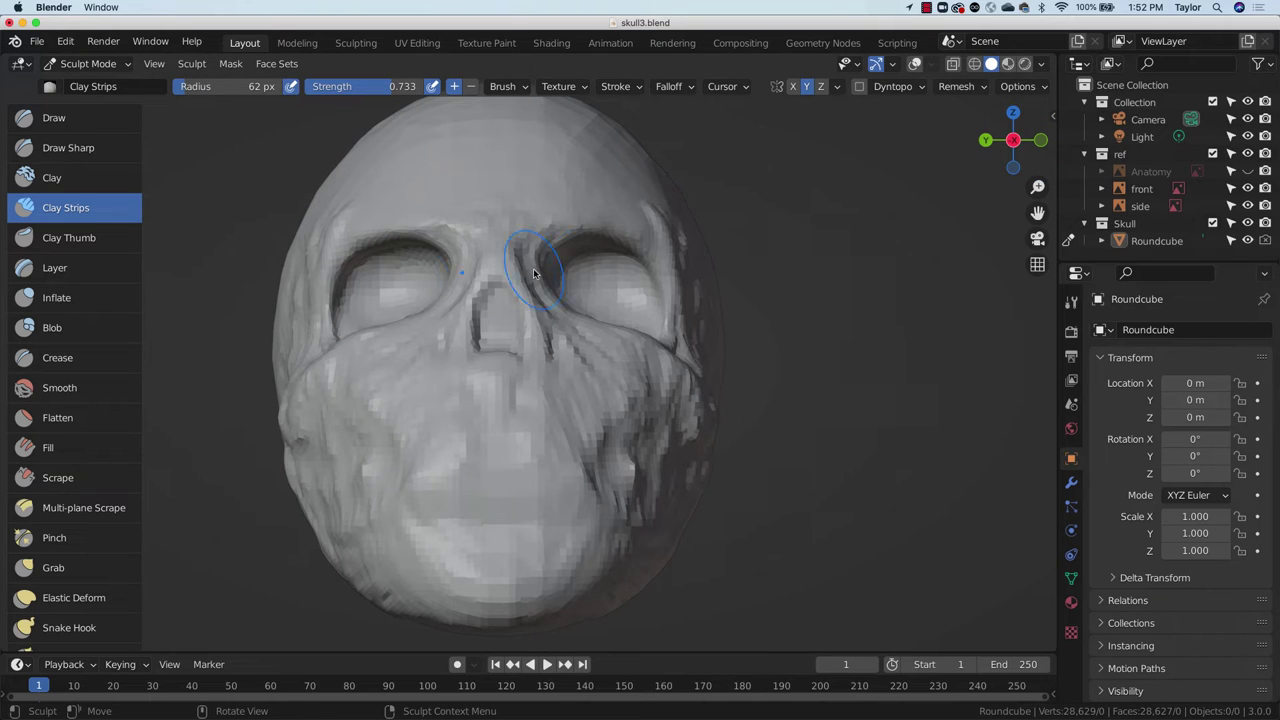
Step: Select the Draw Sharp brush and voxel-remesh the skull at a finer resolution
left_click(68, 147)
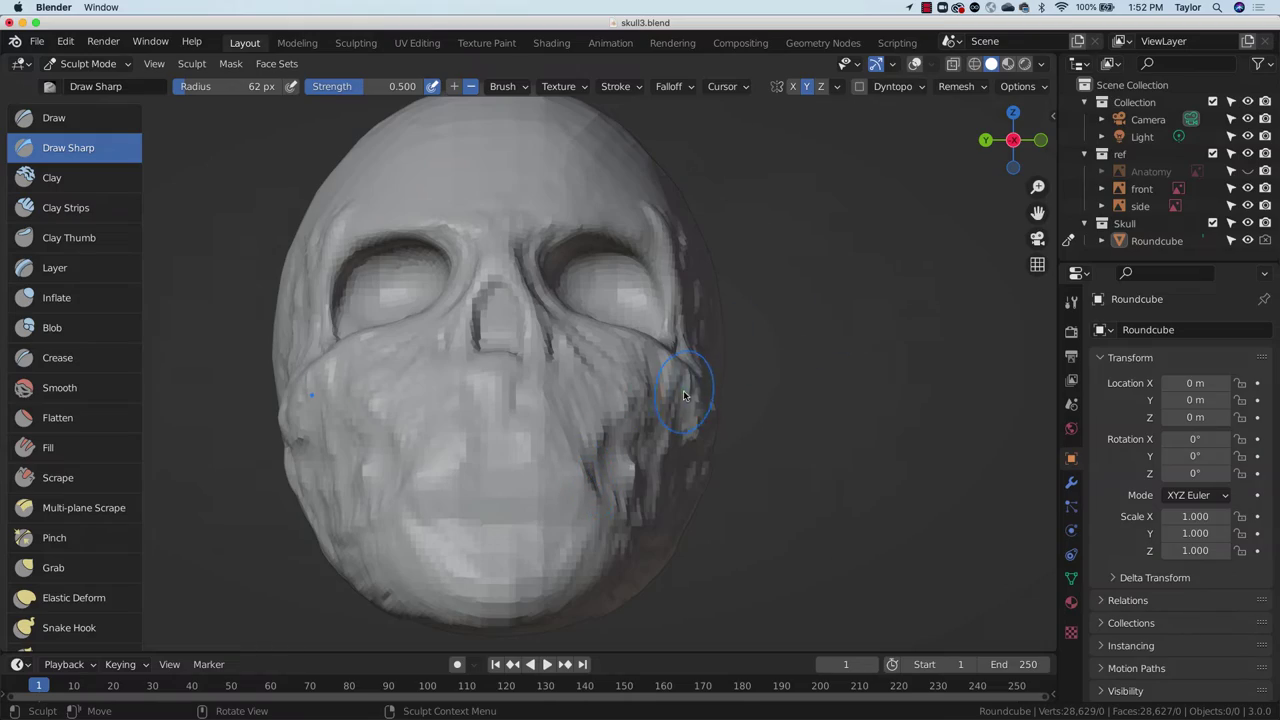
key("r")
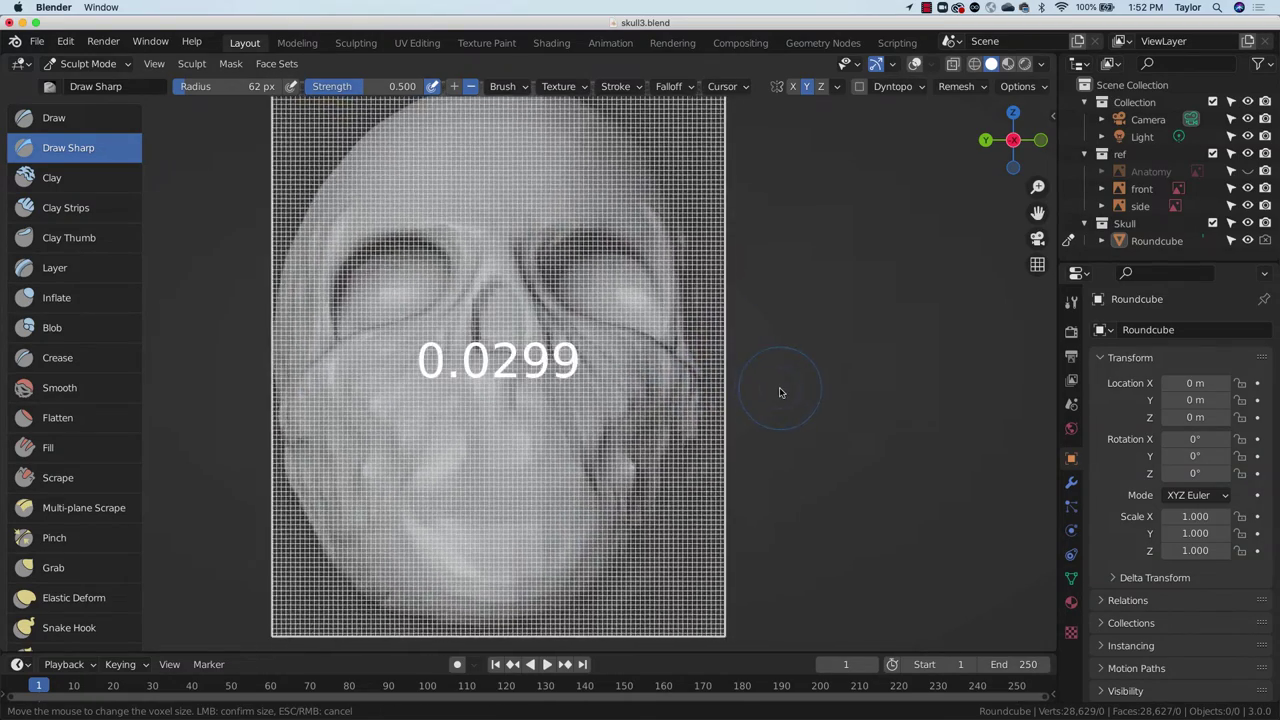
left_click(786, 389)
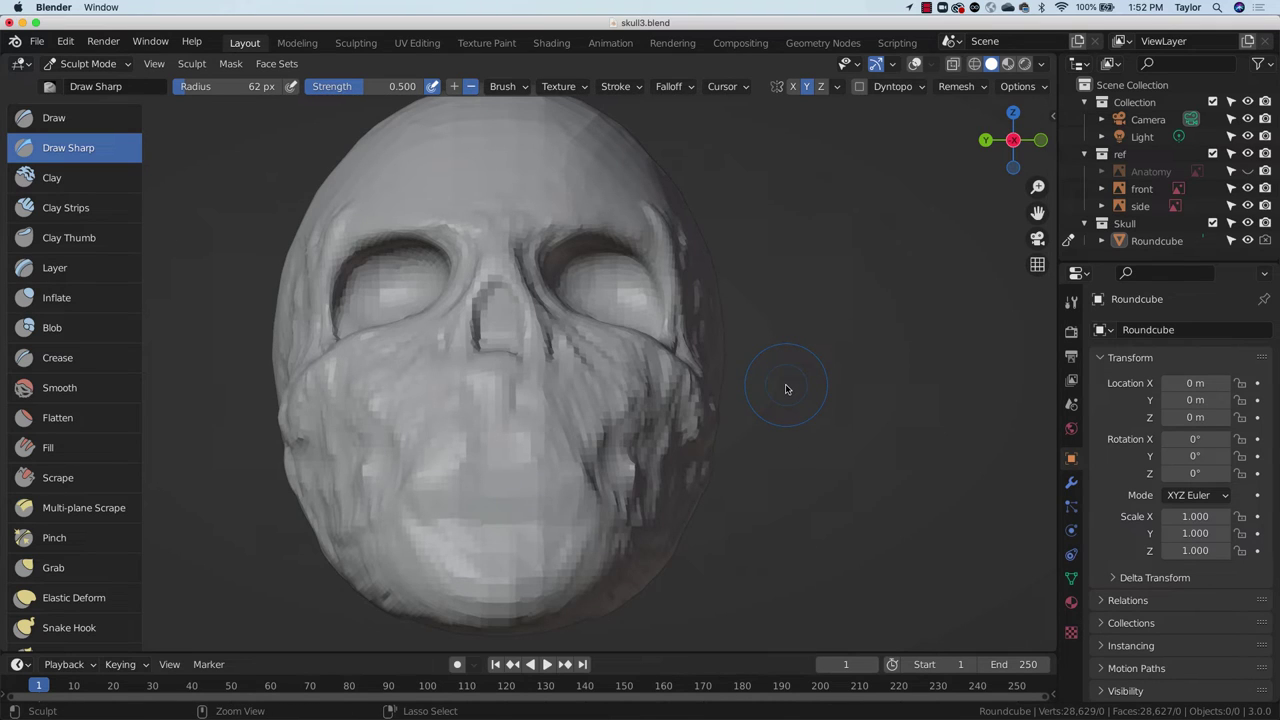
key("ctrl+r")
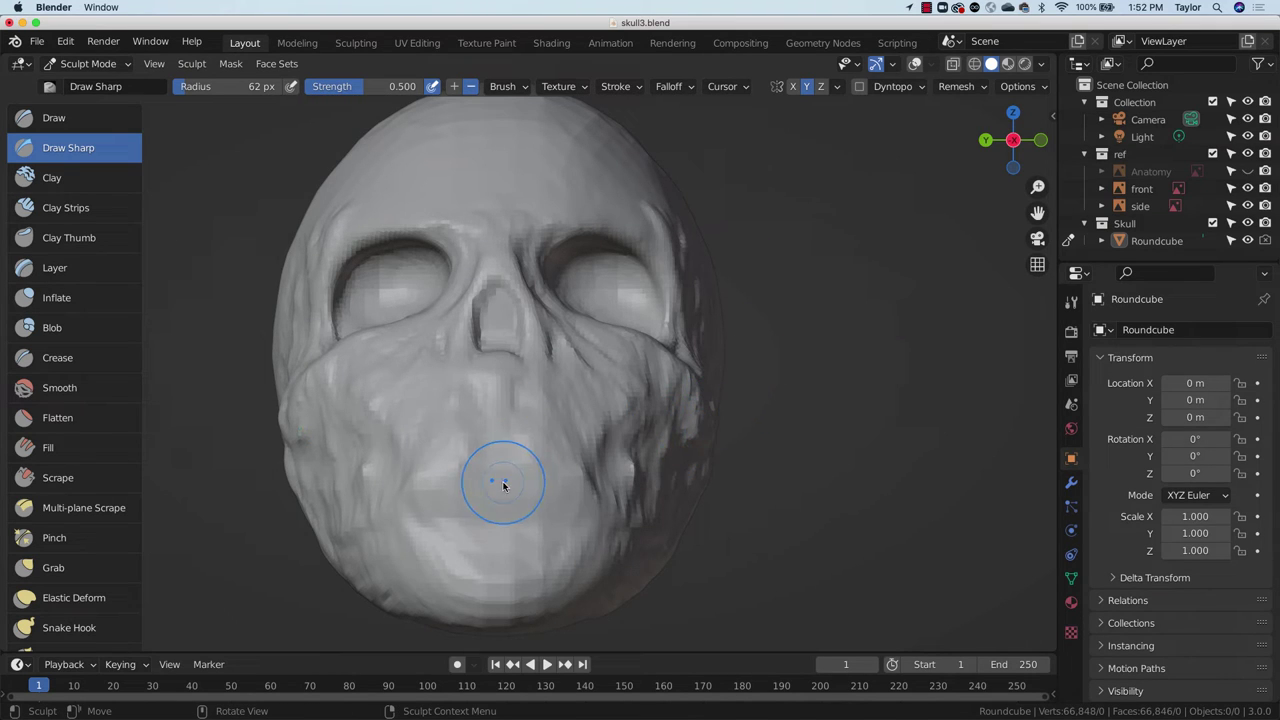
Step: Try Draw Sharp strokes across the mouth area, reducing the brush radius to 19 px, and undo them
left_click_drag(503, 486, 592, 406)
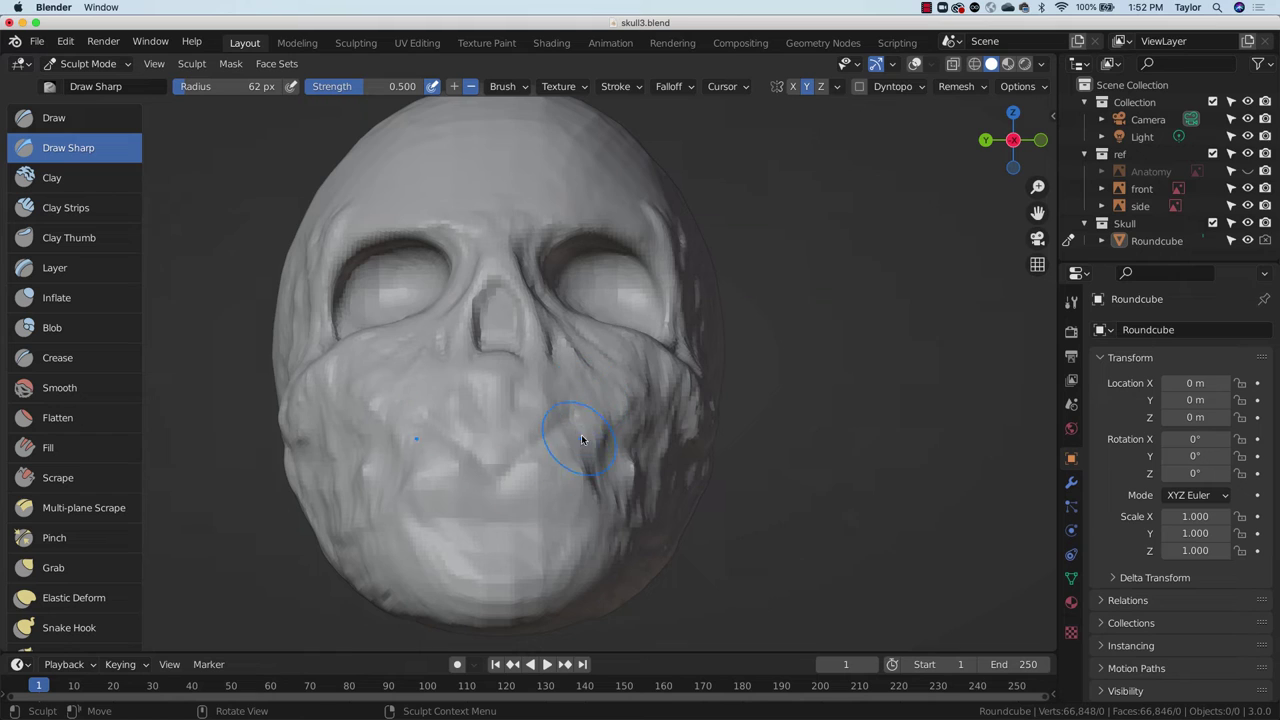
key("ctrl+z")
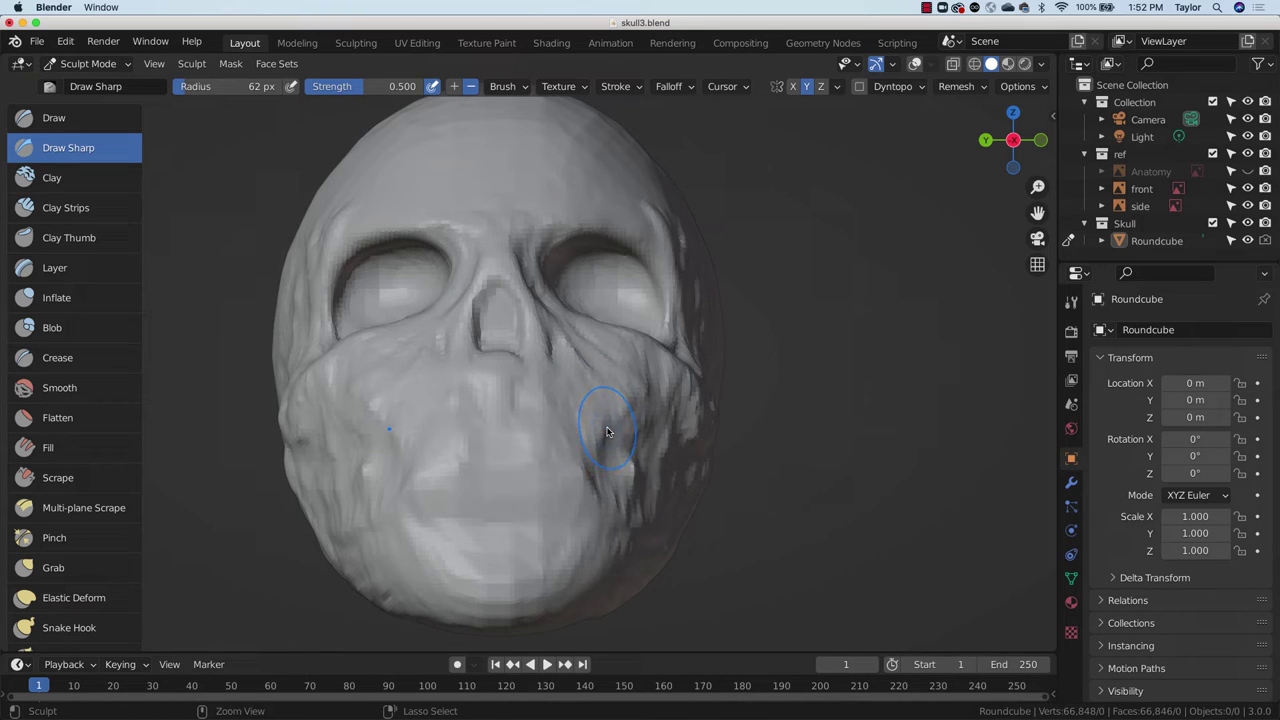
key("f")
left_click(673, 404)
mouse_move(503, 492)
left_mouse_down()
mouse_move(556, 476)
mouse_move(582, 490)
left_mouse_up()
key("ctrl+z")
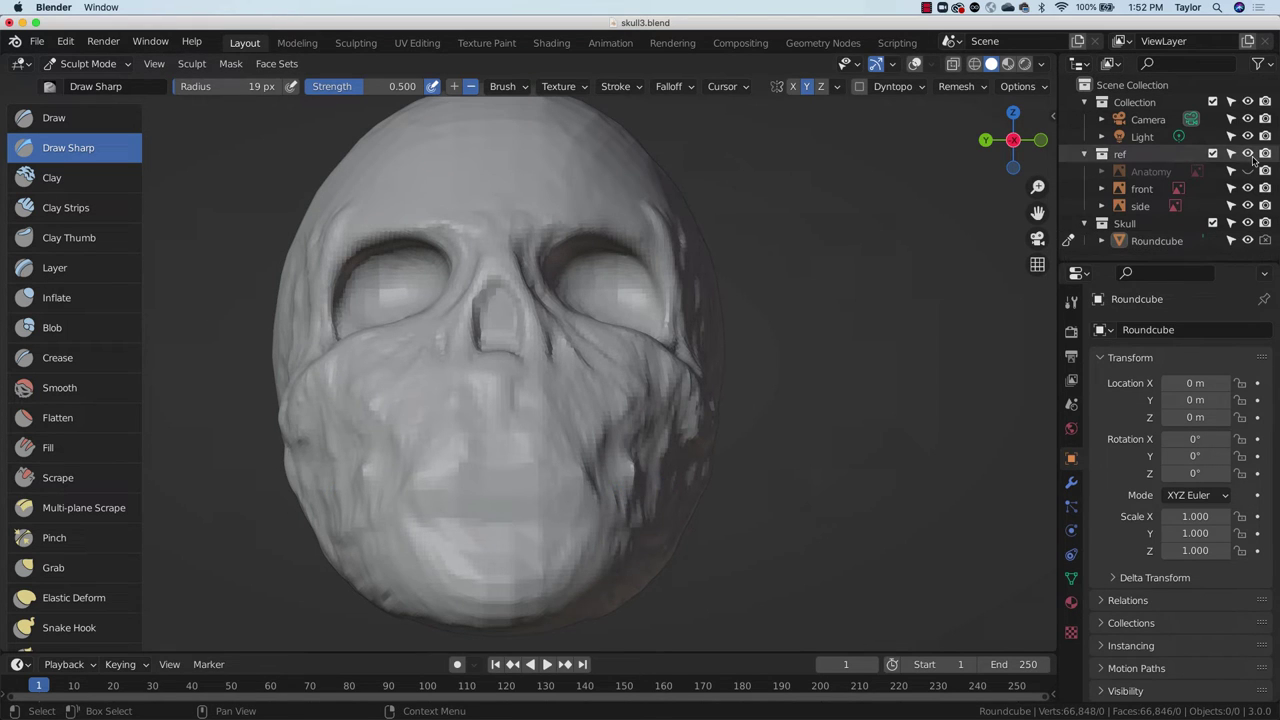
Step: Show the overlays, try Draw Sharp grooves along the drawn underside of the cheekbone, and check them against the side drawing
left_click(914, 63)
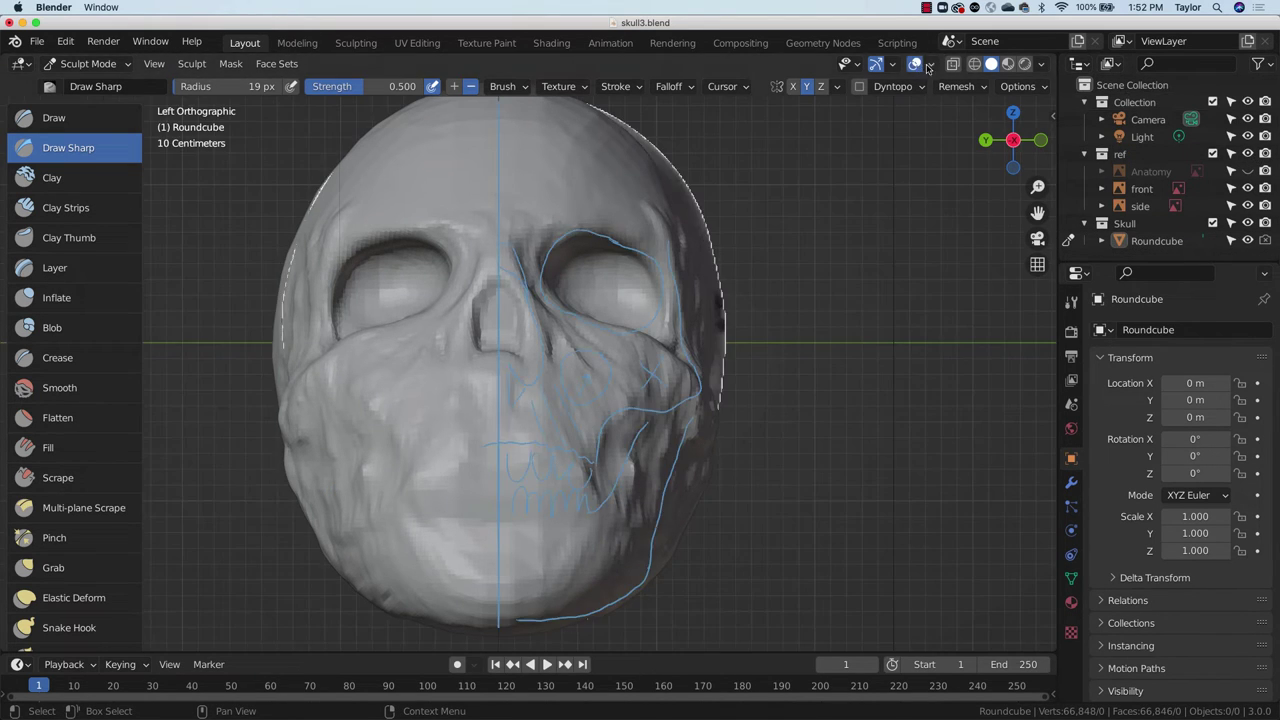
mouse_move(597, 456)
left_mouse_down()
mouse_move(627, 405)
mouse_move(601, 452)
mouse_move(685, 418)
mouse_move(643, 420)
mouse_move(603, 447)
mouse_move(606, 491)
mouse_move(630, 456)
left_mouse_up()
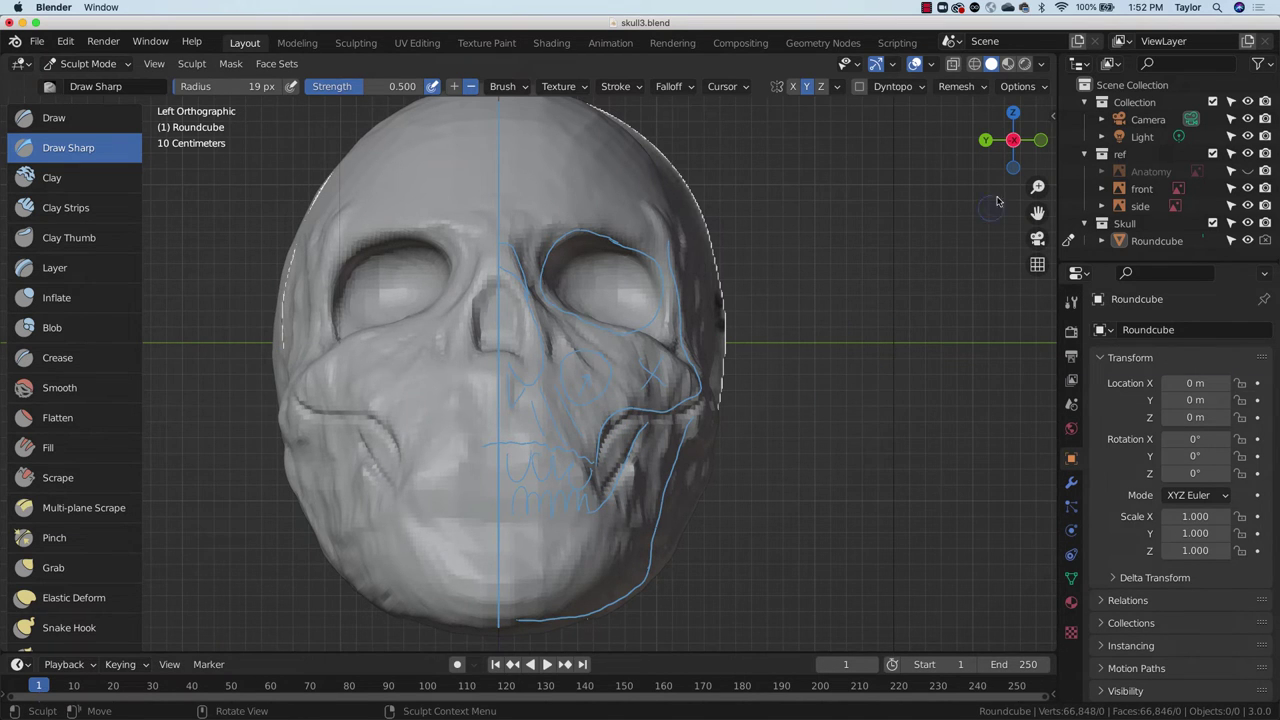
left_click(1041, 140)
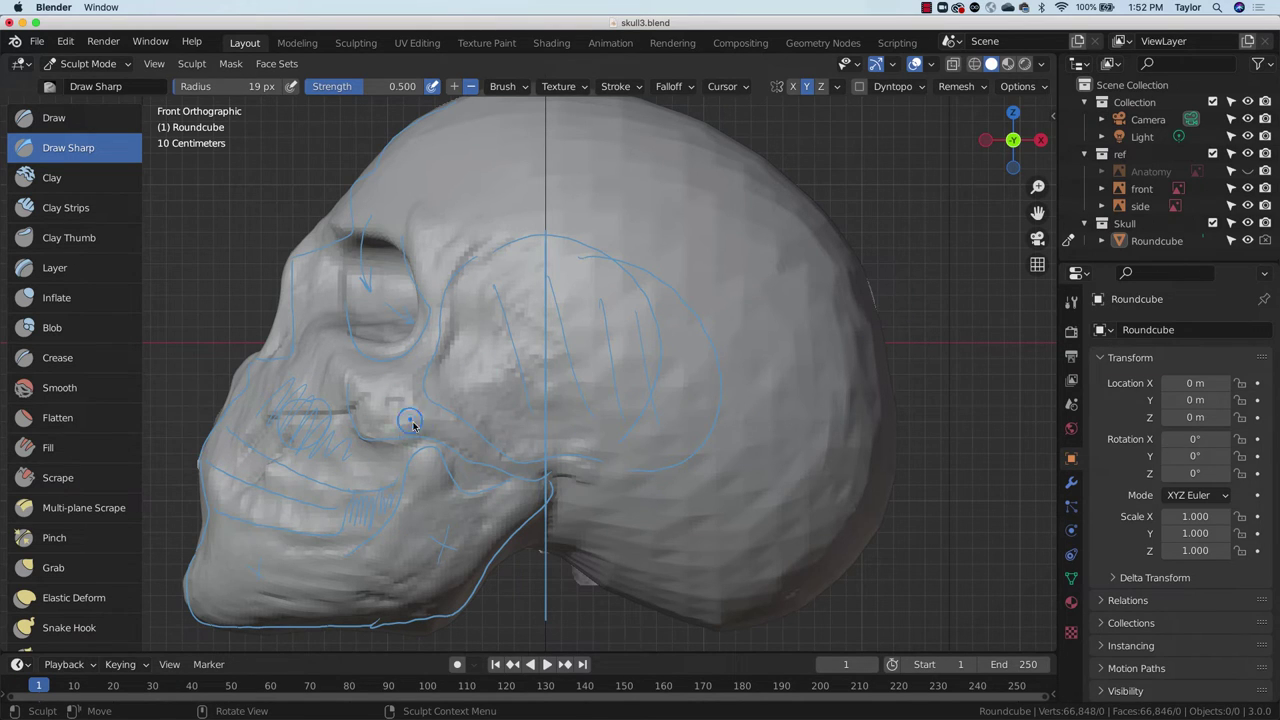
middle_click_drag(479, 417, 516, 402)
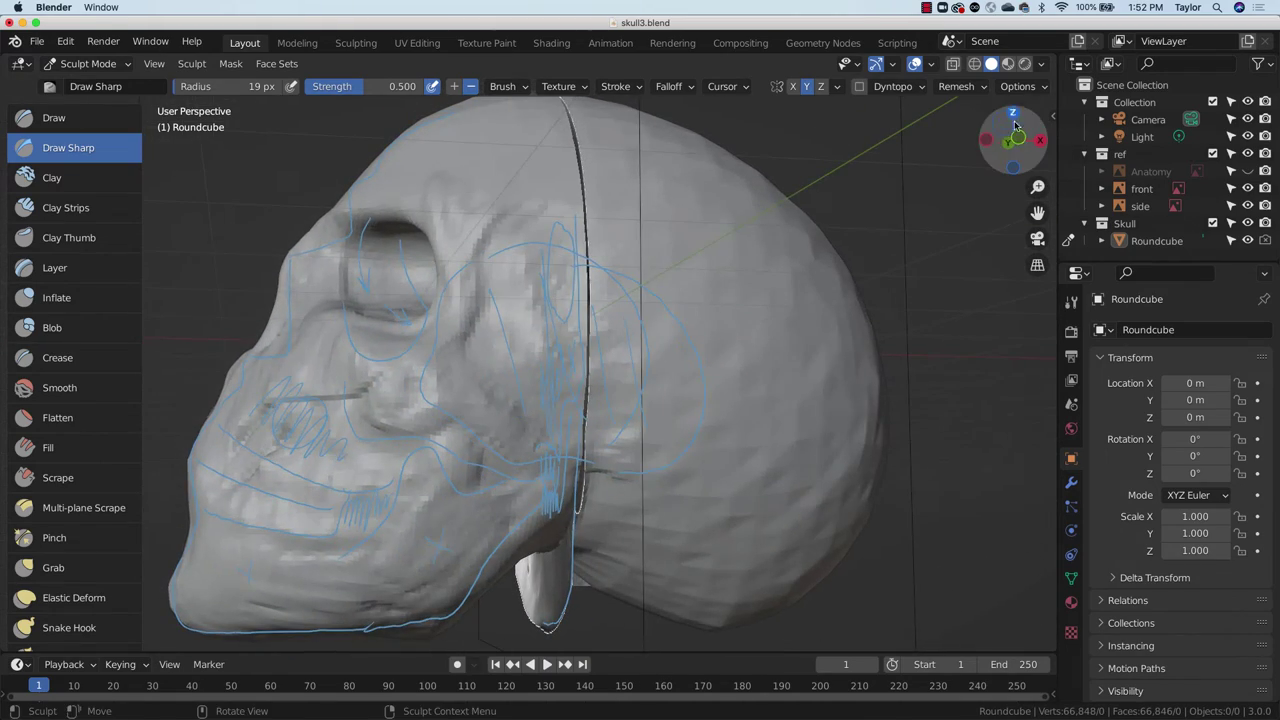
key("ctrl")
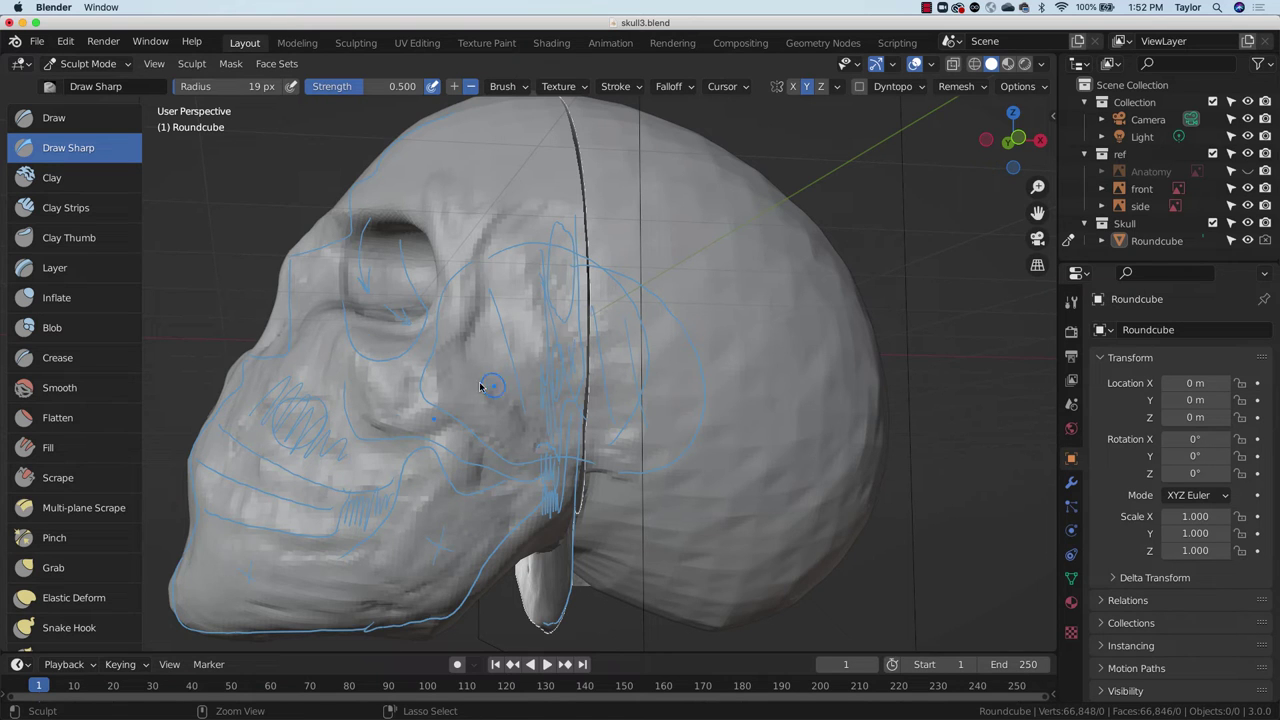
Step: Carve the mouth line between the tooth rows with Draw Sharp, following the side and front drawings
left_click(1020, 142)
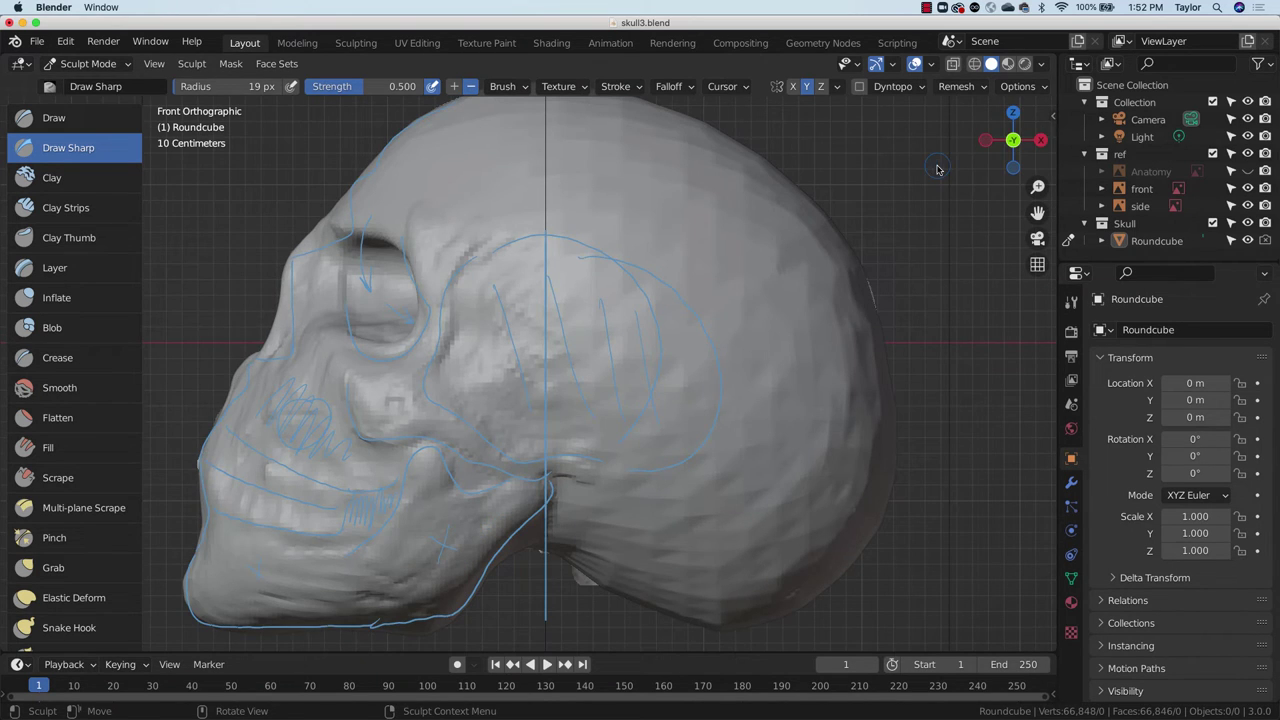
left_click_drag(227, 427, 420, 478)
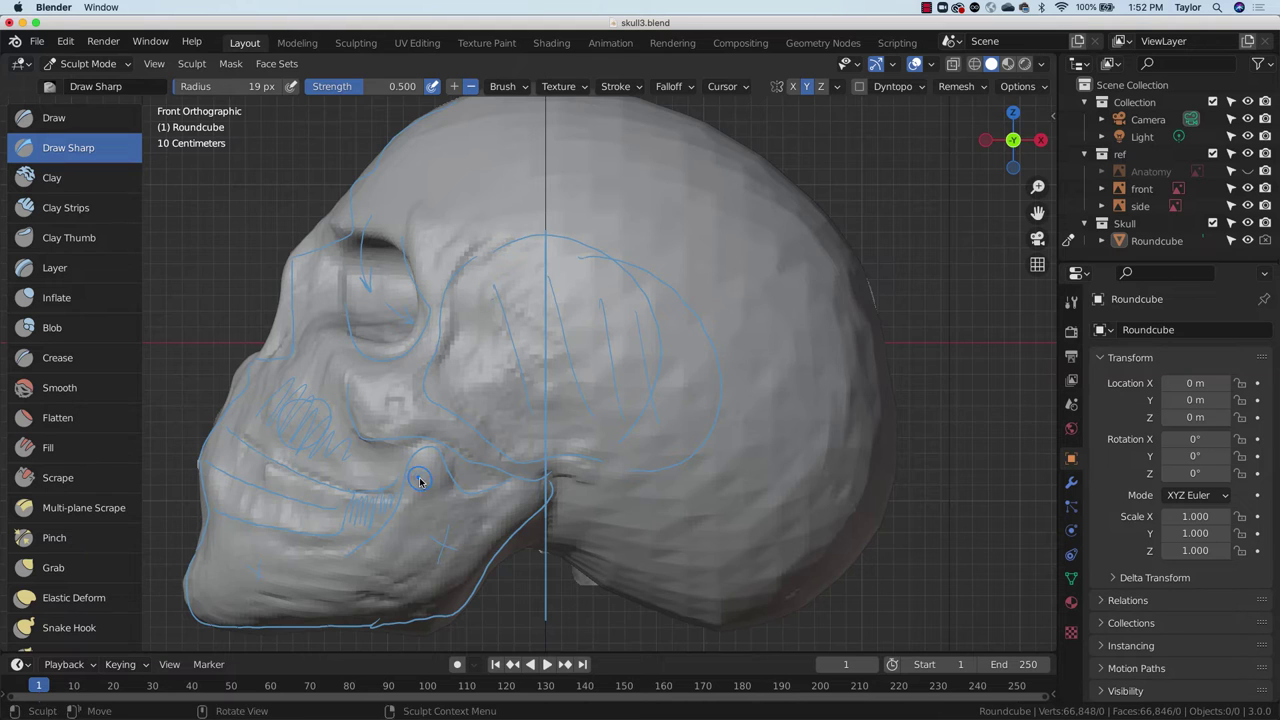
left_click(986, 140)
left_click_drag(500, 440, 580, 446)
middle_click_drag(580, 446, 251, 460)
key("alt+shift+z")
left_click_drag(206, 445, 251, 460)
mouse_move(251, 460)
middle_mouse_down()
mouse_move(425, 513)
mouse_move(426, 474)
mouse_move(566, 449)
middle_mouse_up()
Step: Build up the area around the teeth with Clay Strips and carve an inverted stroke above the upper teeth
key("c")
mouse_move(566, 449)
left_mouse_down()
mouse_move(599, 522)
mouse_move(540, 510)
mouse_move(500, 455)
left_mouse_up()
mouse_move(629, 529)
middle_mouse_down()
mouse_move(694, 457)
mouse_move(600, 420)
middle_mouse_up()
left_click_drag(480, 405, 544, 410, "ctrl")
mouse_move(544, 410)
middle_mouse_down()
mouse_move(443, 537)
mouse_move(451, 451)
mouse_move(648, 460)
mouse_move(871, 357)
middle_mouse_up()
Step: Add a Clay Strips stroke near the back teeth and compare the face with the reference by toggling the overlays and the skull
key("shift+alt+z")
mouse_move(372, 458)
left_mouse_down()
mouse_move(360, 528)
mouse_move(366, 487)
left_mouse_up()
middle_click_drag(366, 487, 871, 326)
key("shift+alt+z")
left_click(1247, 223)
left_click(1247, 223)
key("shift+alt+z")
Step: Pull the side of the jaw inward to the front outline with Grab and hide the overlays
key("g")
left_click_drag(711, 474, 672, 484)
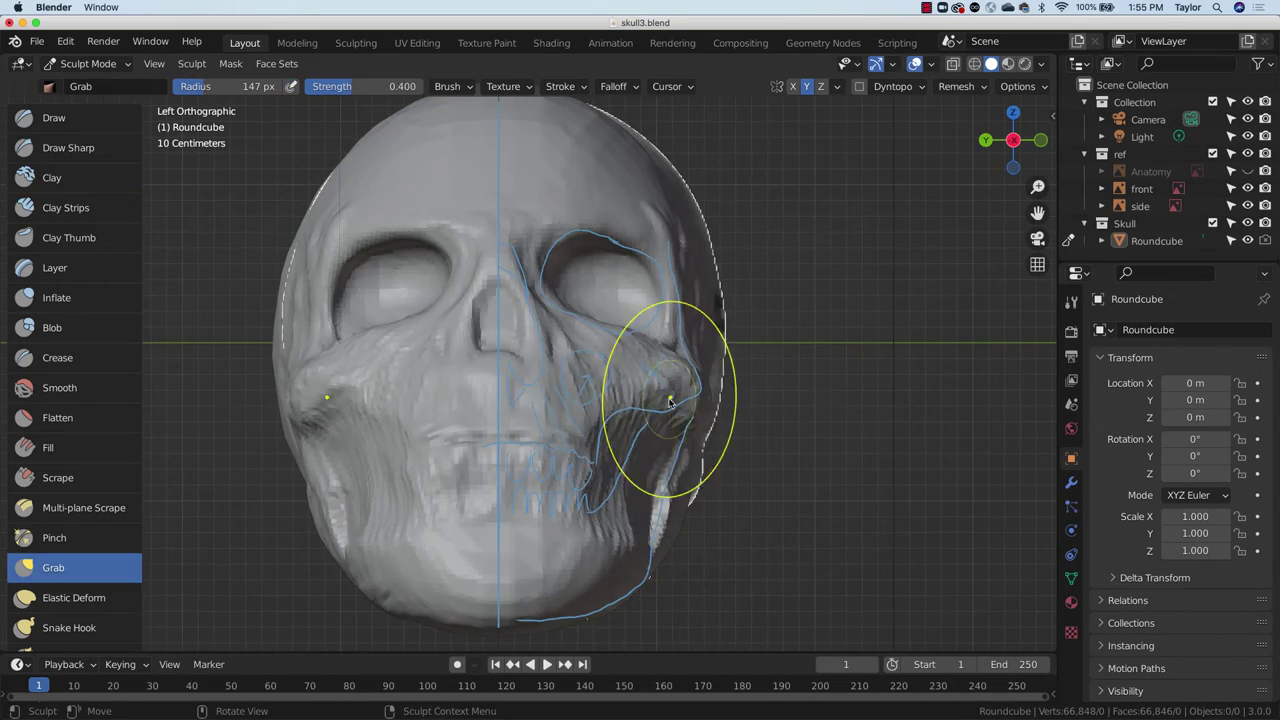
mouse_move(677, 357)
middle_mouse_down()
mouse_move(580, 400)
mouse_move(627, 410)
mouse_move(408, 480)
middle_mouse_up()
key("shift+alt+z")
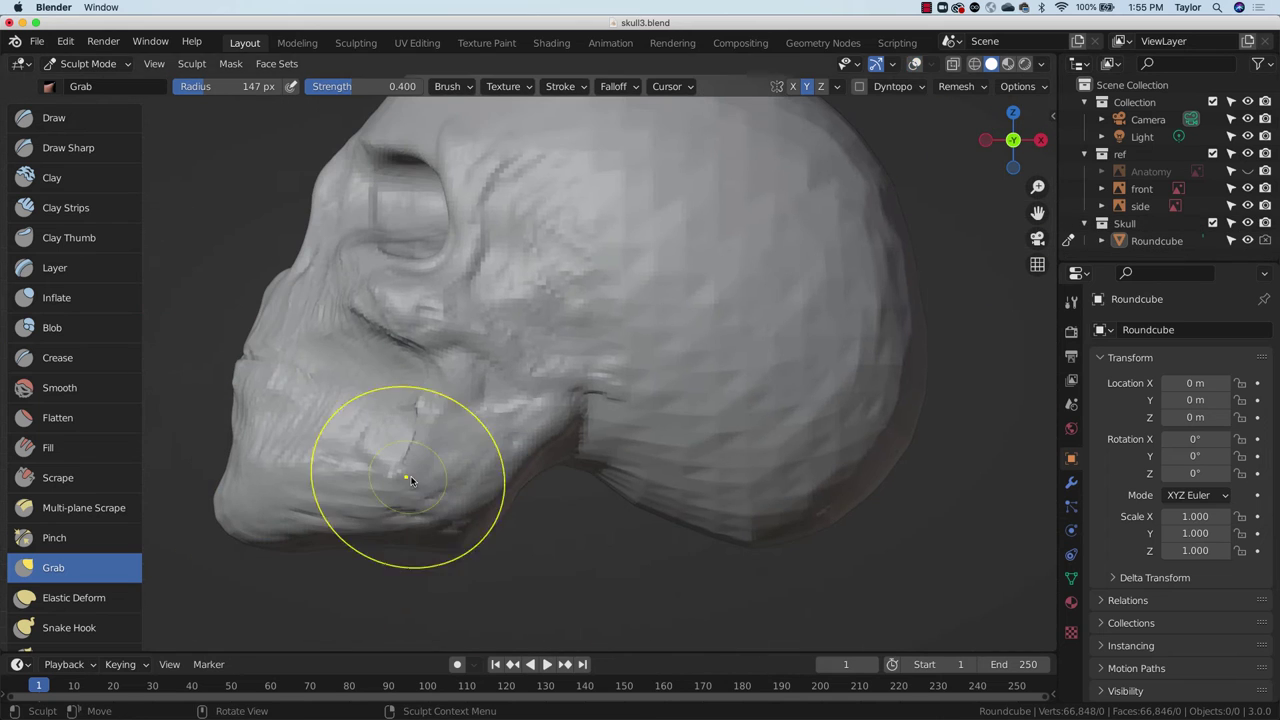
Step: Carve a curved groove behind the mouth and a hollow beneath the cheekbone arch using Draw Sharp at a 34 px radius
key("c")
key("shift+c")
key("f")
left_click(586, 415)
left_click_drag(420, 428, 300, 465)
left_click_drag(499, 390, 479, 365)
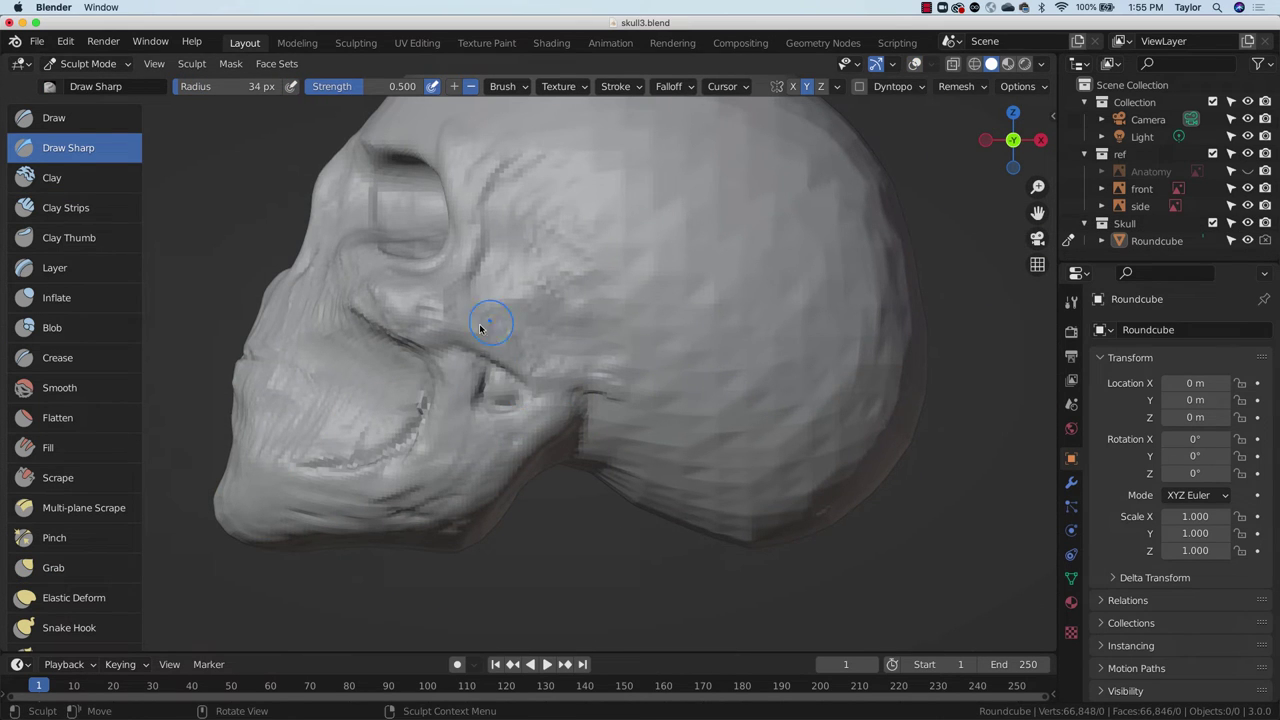
Step: Define the cheekbone's lower edge, the temple line and the cheekbone arch with Draw Sharp strokes
left_click_drag(400, 338, 436, 350)
left_click_drag(510, 165, 480, 266)
left_click_drag(496, 326, 608, 355)
left_click_drag(508, 375, 588, 388)
Step: Round out and smooth the faceted cranium, using Clay Strips at a 124 px radius
left_click(92, 208)
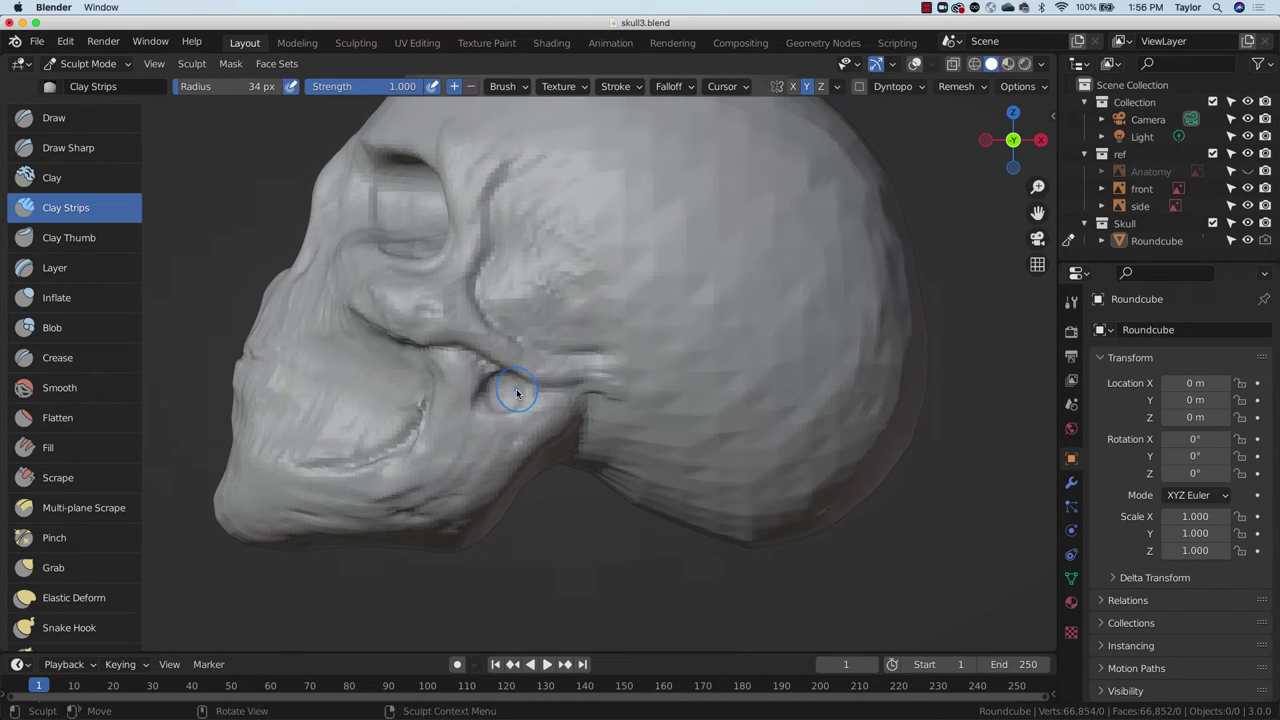
mouse_move(514, 391)
middle_mouse_down()
mouse_move(714, 380)
mouse_move(780, 397)
mouse_move(1067, 196)
middle_mouse_up()
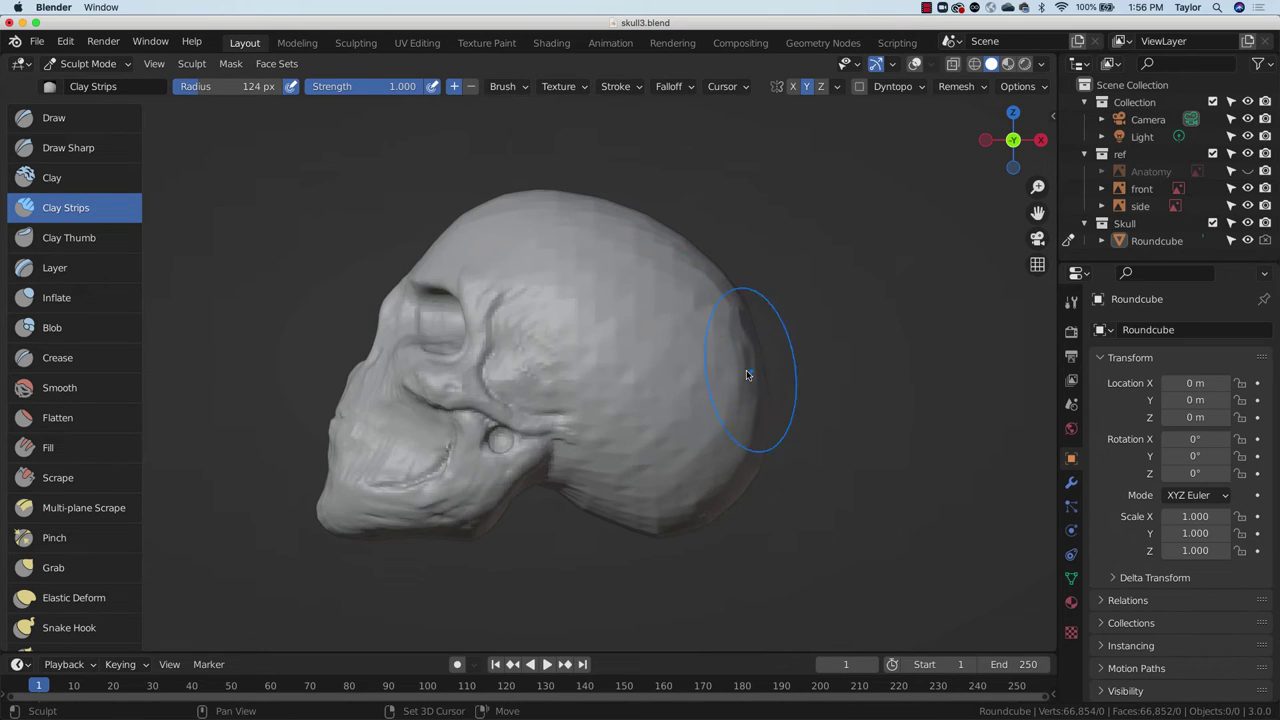
mouse_move(571, 314)
middle_mouse_down()
mouse_move(504, 403)
mouse_move(491, 234)
mouse_move(420, 240)
middle_mouse_up()
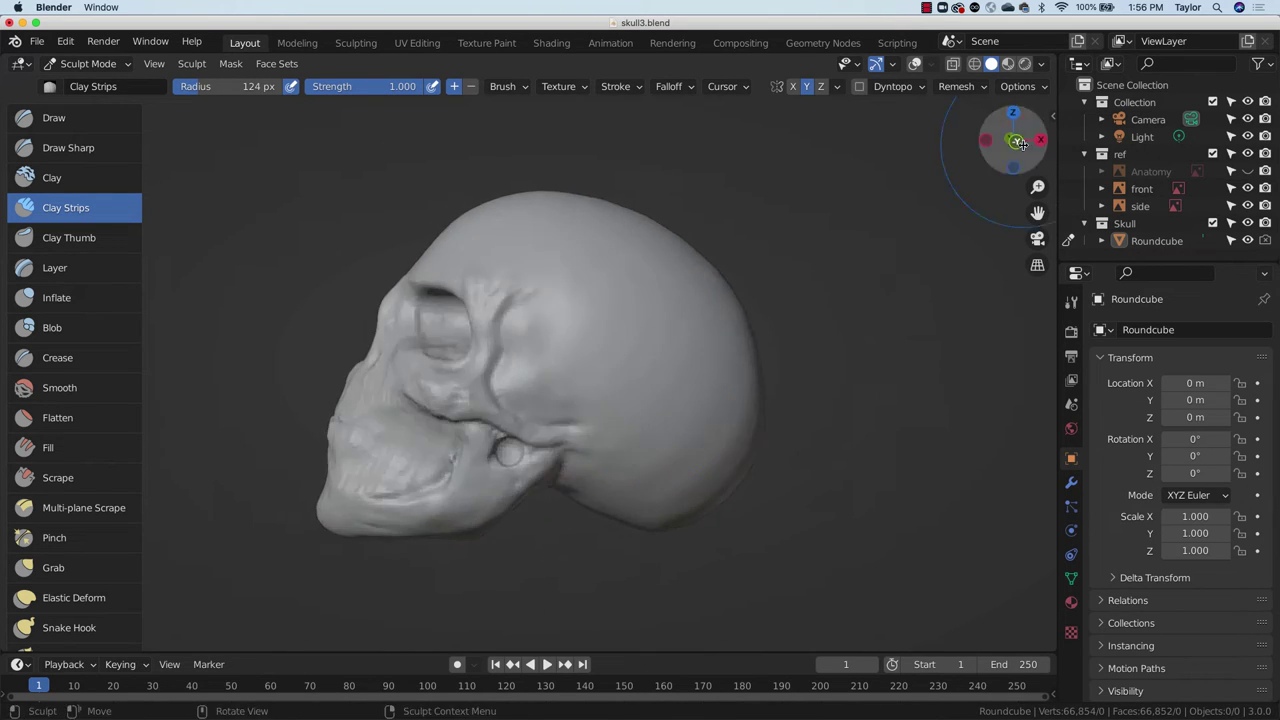
Step: Carve the line between the upper and lower teeth along the side drawing with Draw Sharp at a 12 px radius
left_click(461, 357)
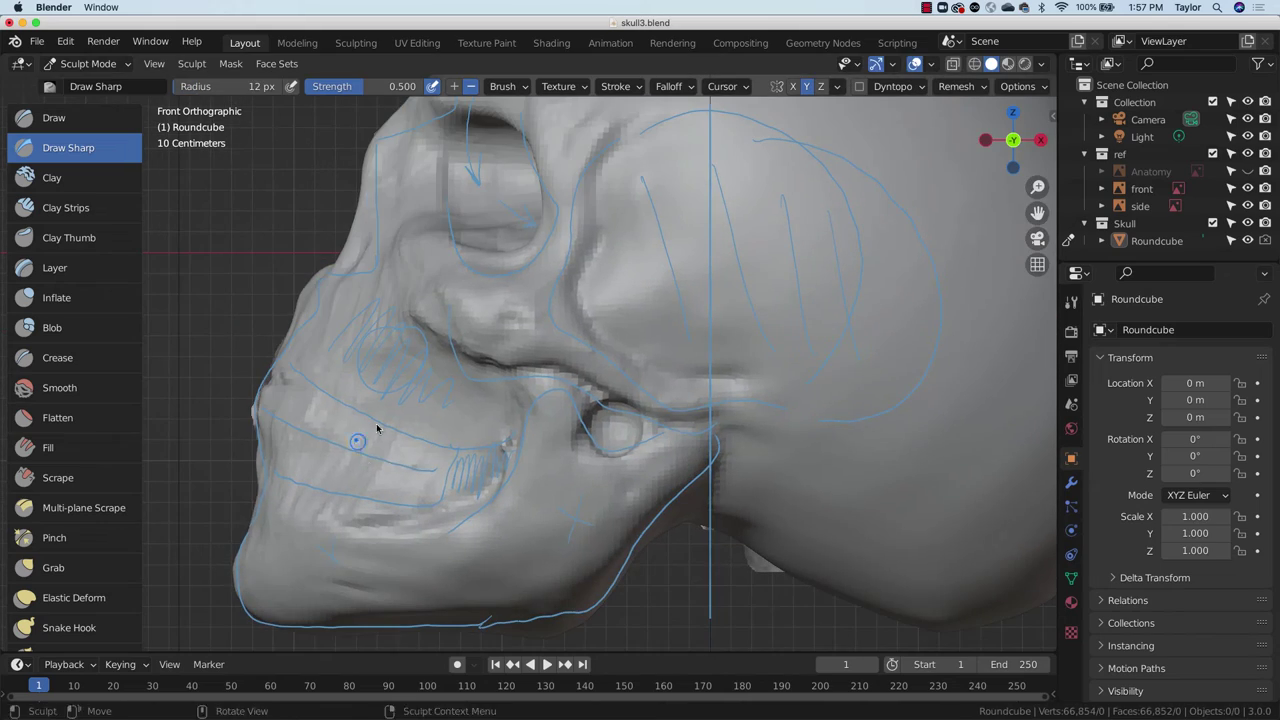
middle_click_drag(360, 457, 1011, 143)
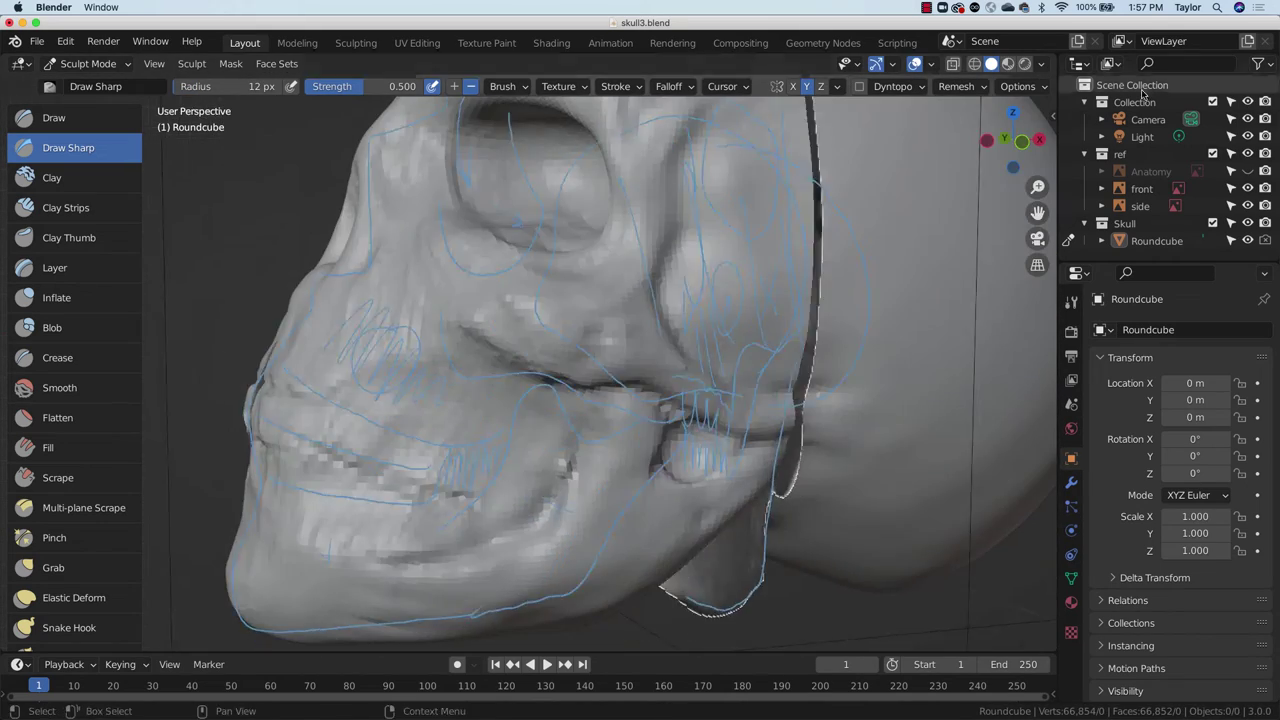
middle_click_drag(420, 400, 986, 37)
Step: Check the front reference with the skull hidden, show the skull again, and carve the top of the nasal opening with inverted Clay Strips
left_click(1248, 242)
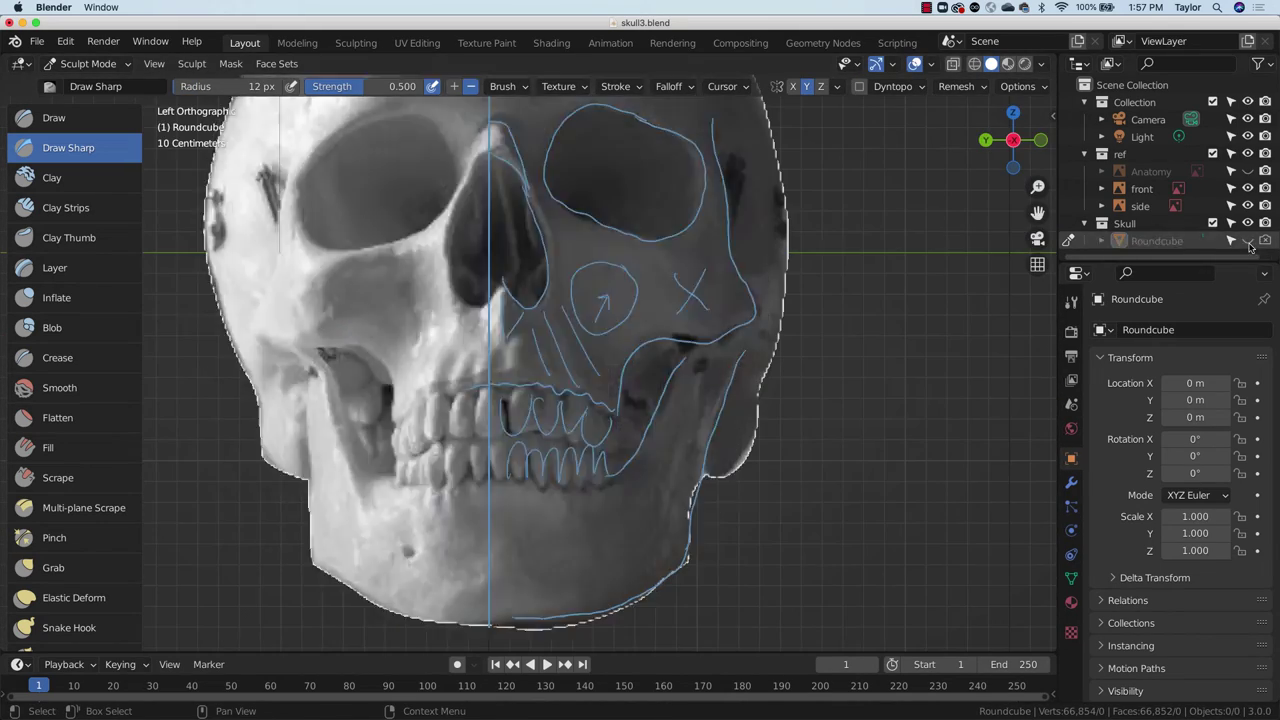
left_click(1250, 242)
left_click(66, 207)
mouse_move(510, 200)
left_mouse_down("ctrl")
mouse_move(517, 274)
mouse_move(500, 180)
left_mouse_up("ctrl")
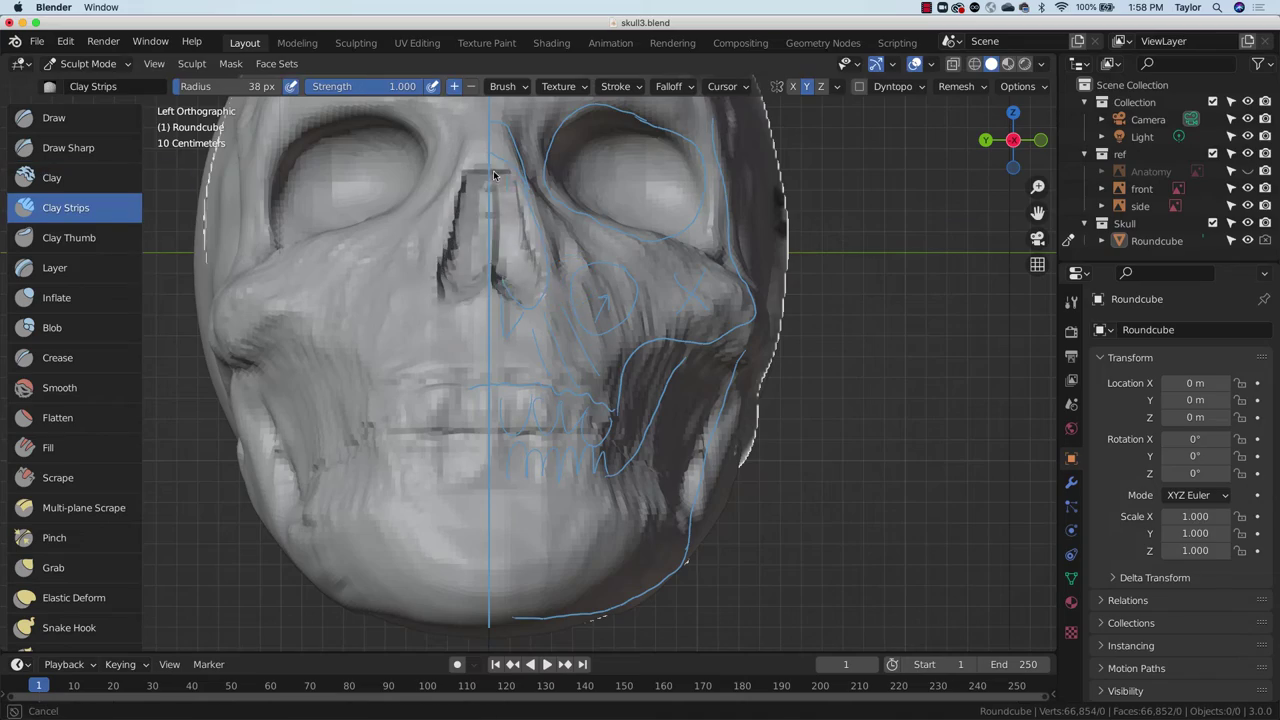
Step: Reshape the brow above the eye socket toward the side drawing with the Grab brush
mouse_move(520, 340)
middle_mouse_down()
mouse_move(663, 333)
mouse_move(623, 409)
mouse_move(525, 410)
mouse_move(391, 457)
mouse_move(522, 365)
mouse_move(1056, 202)
middle_mouse_up()
key("shift+alt+z")
key("shift+alt+z")
middle_click_drag(870, 199, 693, 318, "shift")
key("shift+alt+z")
middle_click_drag(663, 394, 557, 230)
scroll(557, 230, "up", 3)
key("KP_1")
key("g")
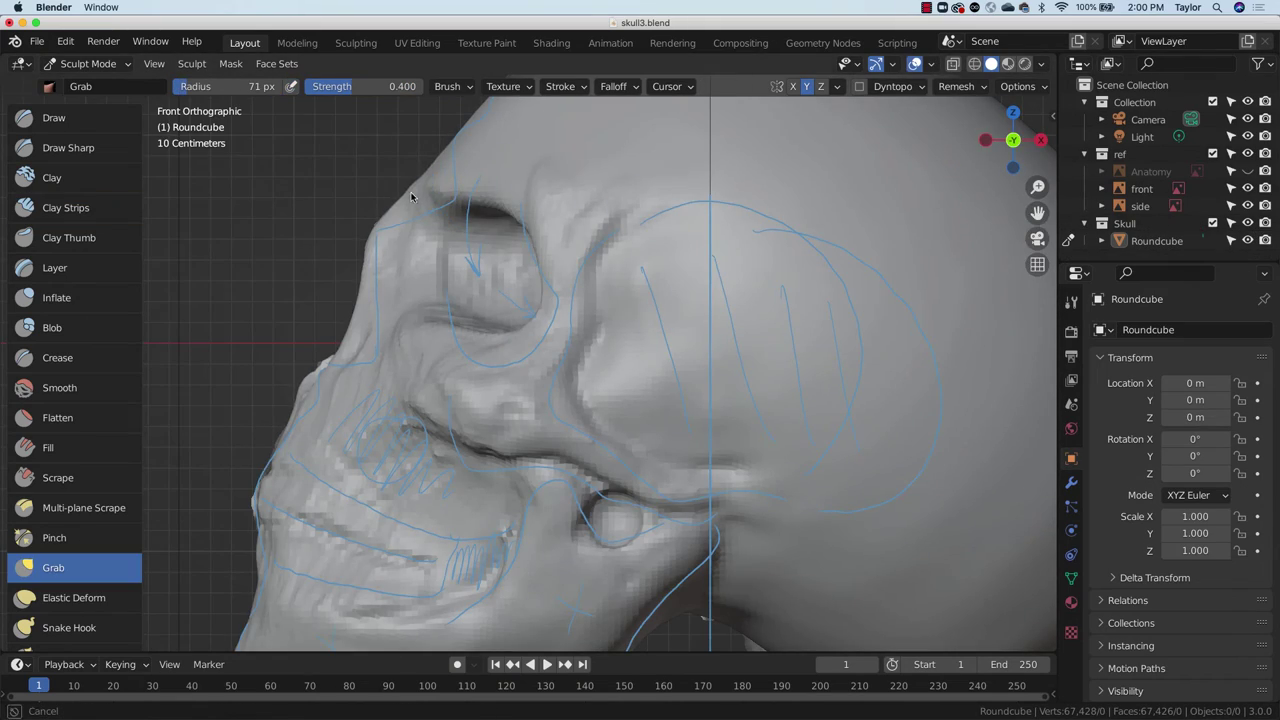
key("f")
left_click(599, 144)
left_click_drag(463, 194, 443, 203)
Step: Hide the overlays and build up the upper cheek along the lower inner rim of the eye socket with Clay Strips
middle_click_drag(443, 203, 620, 238)
scroll(620, 238, "down", 2)
left_click(915, 64)
middle_click_drag(820, 262, 640, 290)
scroll(819, 357, "up", 3)
middle_click_drag(520, 320, 589, 303)
key("c")
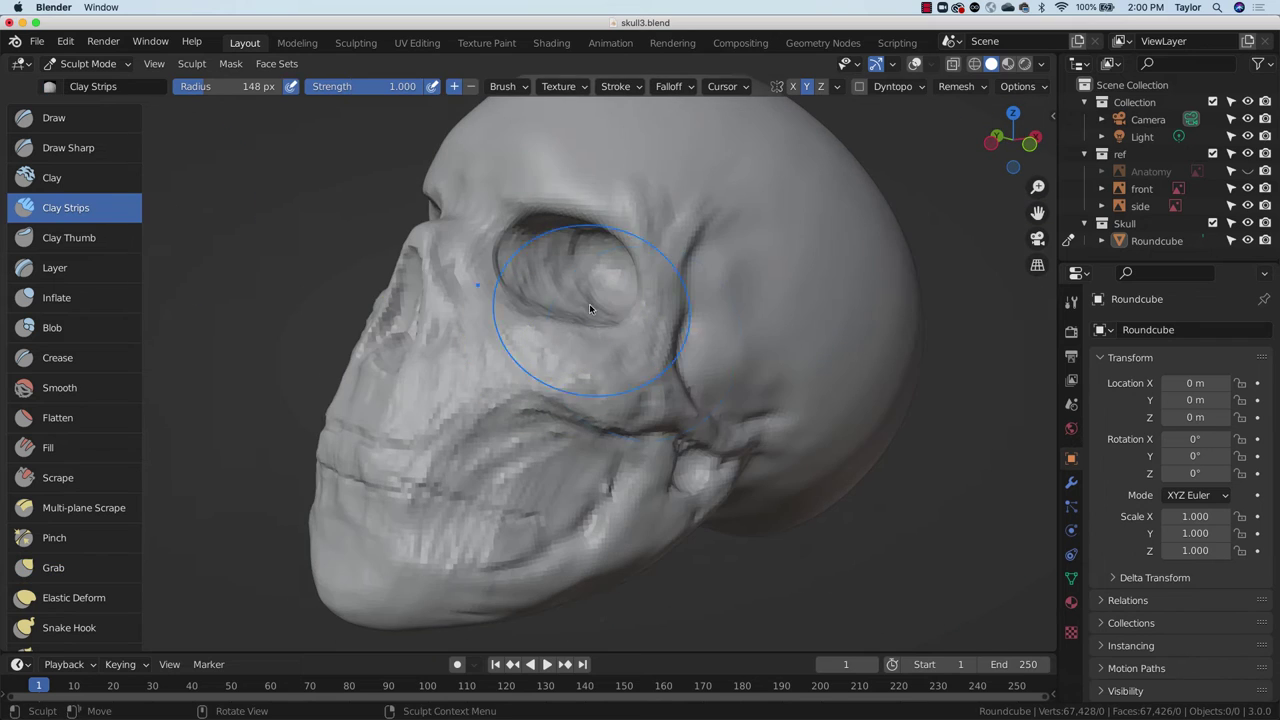
key("f")
left_click(527, 304)
left_click_drag(530, 340, 483, 305)
mouse_move(535, 308)
middle_mouse_down()
mouse_move(420, 310)
mouse_move(723, 337)
mouse_move(471, 294)
mouse_move(640, 300)
middle_mouse_up()
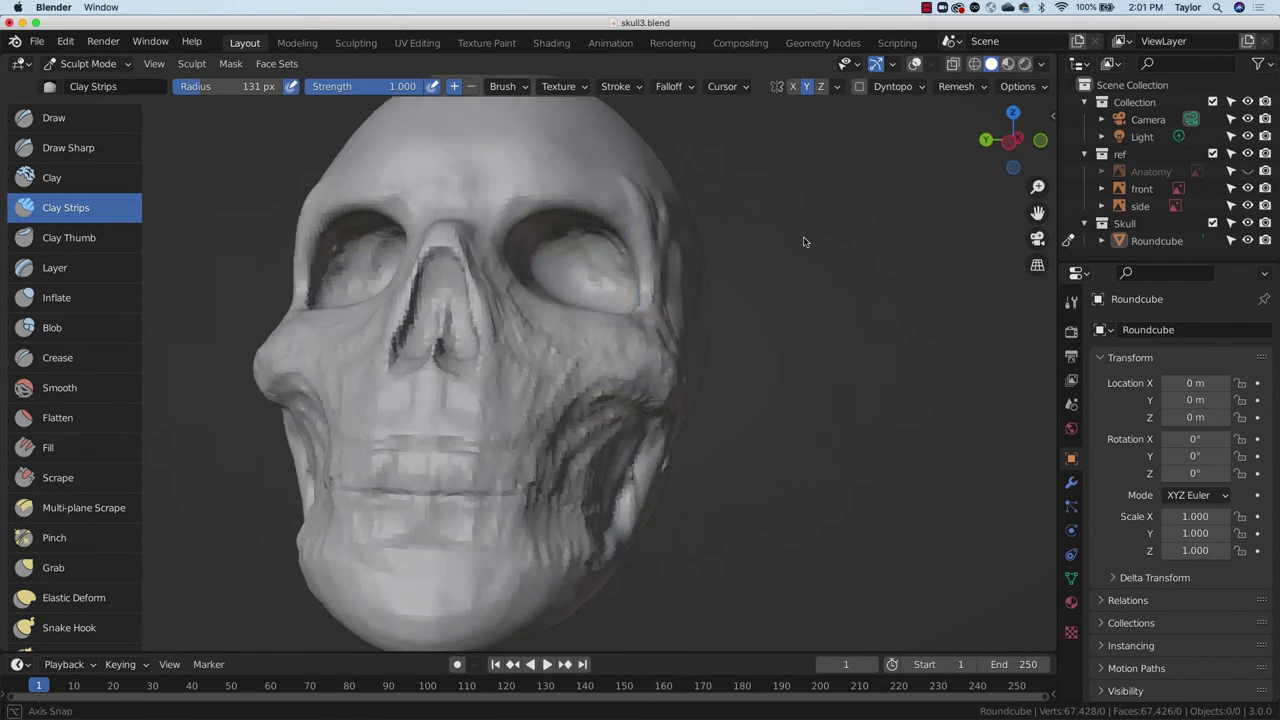
Step: Compare the face with the front drawing and build up the upper jaw beside the nasal opening with Clay Strips
key("g")
left_click(1013, 140)
middle_click_drag(614, 229, 935, 355)
left_click(916, 63)
left_click(916, 63)
mouse_move(760, 350)
middle_mouse_down()
mouse_move(663, 414)
mouse_move(657, 496)
mouse_move(651, 423)
mouse_move(529, 371)
middle_mouse_up()
key("c")
mouse_move(462, 455)
left_mouse_down()
mouse_move(508, 280)
mouse_move(420, 320)
mouse_move(386, 414)
mouse_move(440, 450)
mouse_move(411, 427)
mouse_move(500, 371)
left_mouse_up()
mouse_move(500, 371)
middle_mouse_down()
mouse_move(620, 560)
mouse_move(606, 610)
middle_mouse_up()
scroll(1005, 141, "up", 4)
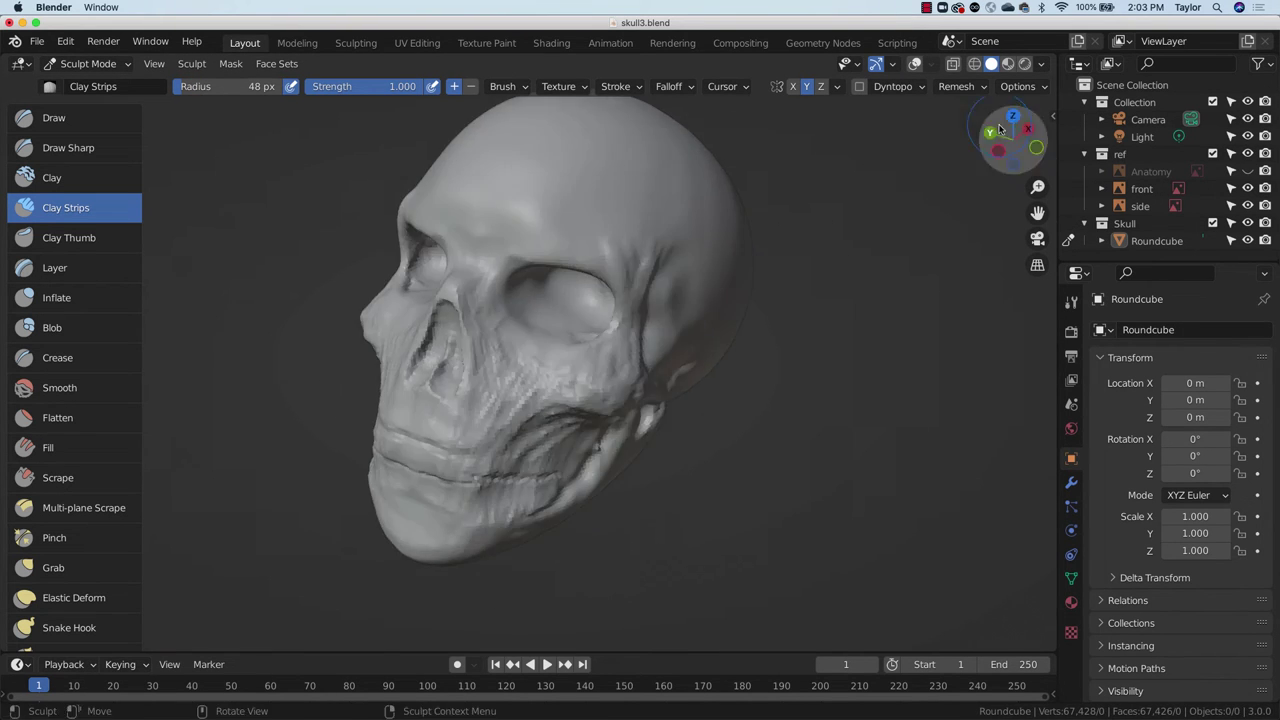
Step: Pull the underside of the cheekbone slightly downward in the side view with Grab
left_click(1003, 145)
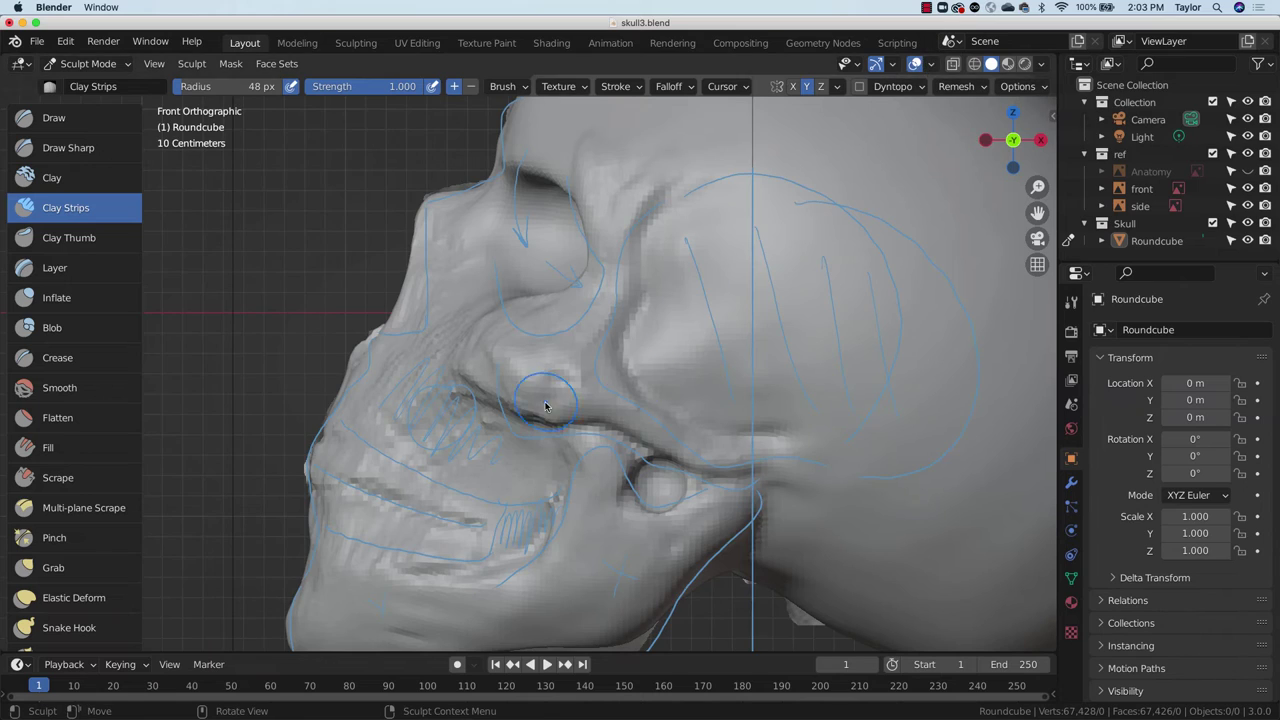
key("g")
key("f")
left_click_drag(545, 406, 540, 420)
key("f")
mouse_move(483, 332)
middle_mouse_down()
mouse_move(545, 335)
mouse_move(483, 355)
middle_mouse_up()
key("c")
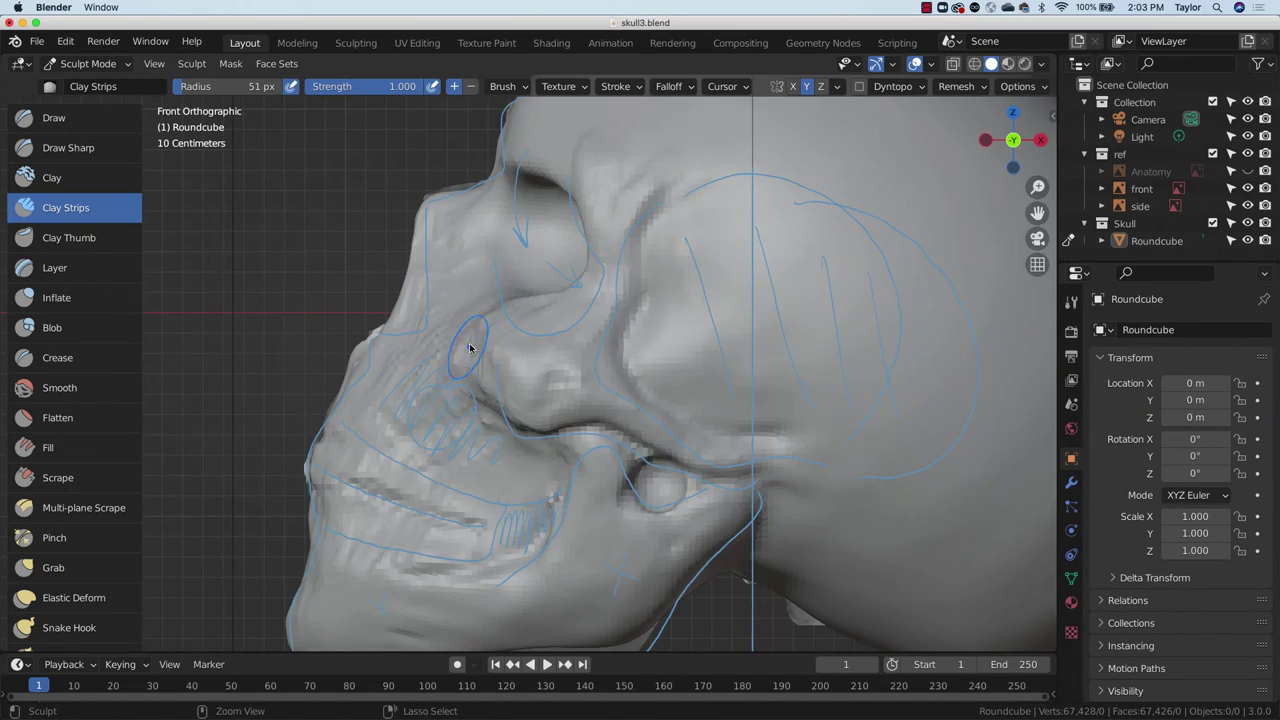
Step: Refine the cheek from the front with Grab and rework the surface beside the nasal opening with Clay Strips
left_click(1013, 140)
left_click(1013, 140)
key("g")
key("f")
left_click(640, 309)
mouse_move(598, 303)
middle_mouse_down()
mouse_move(1040, 315)
mouse_move(686, 243)
mouse_move(549, 429)
middle_mouse_up()
scroll(1039, 315, "down", 5)
key("c")
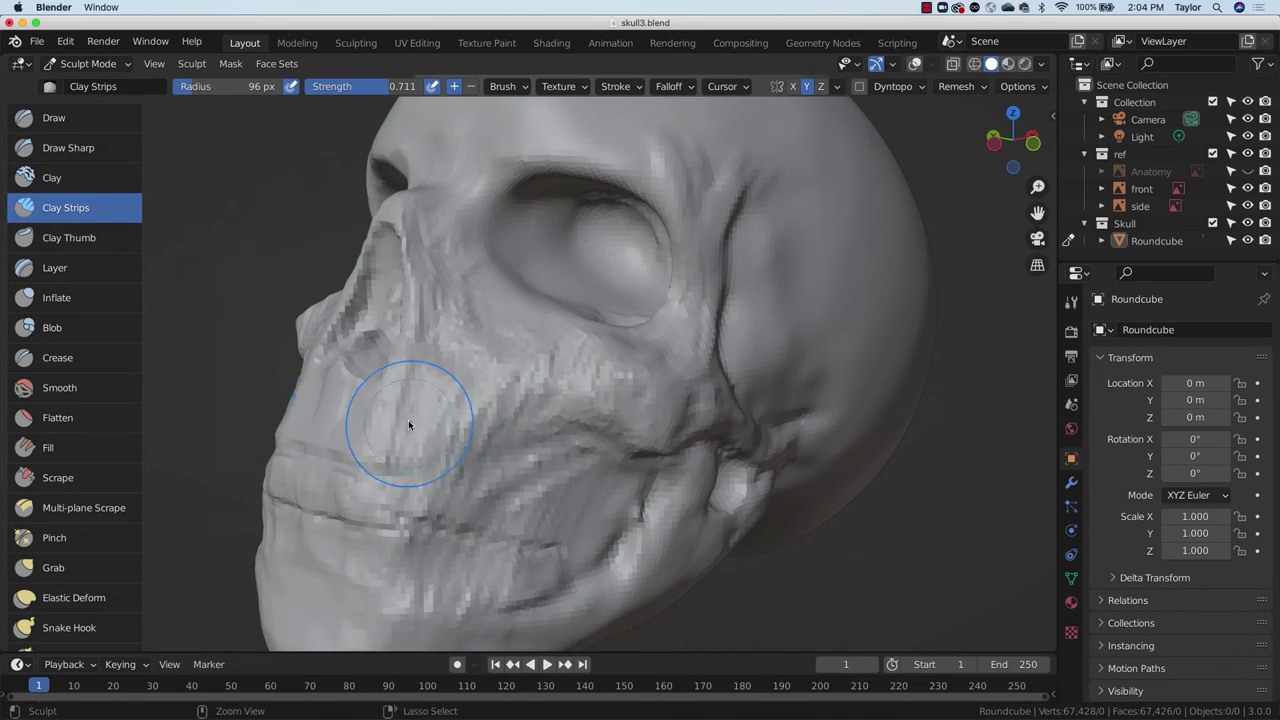
Step: Build up the brow ridges with Clay Strips at a 41 px radius and check them against the side drawing
mouse_move(408, 425)
middle_mouse_down()
mouse_move(581, 398)
mouse_move(780, 463)
mouse_move(751, 479)
middle_mouse_up()
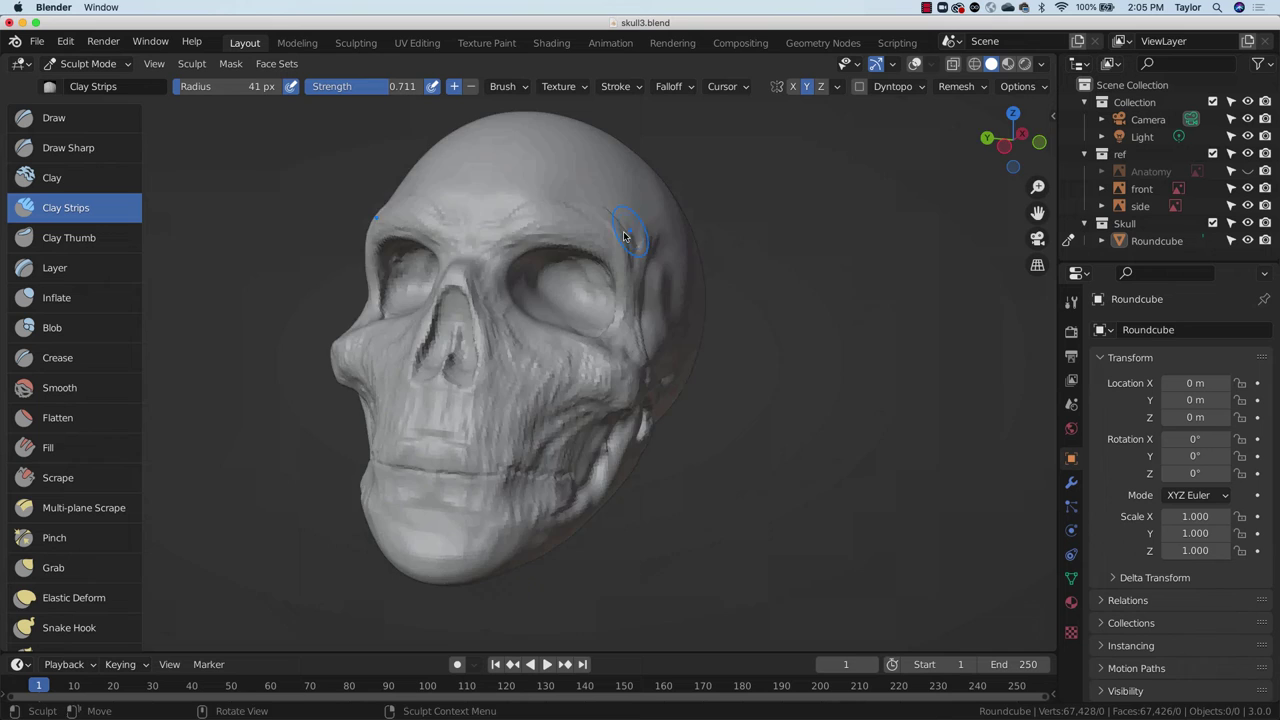
middle_click_drag(623, 231, 501, 224)
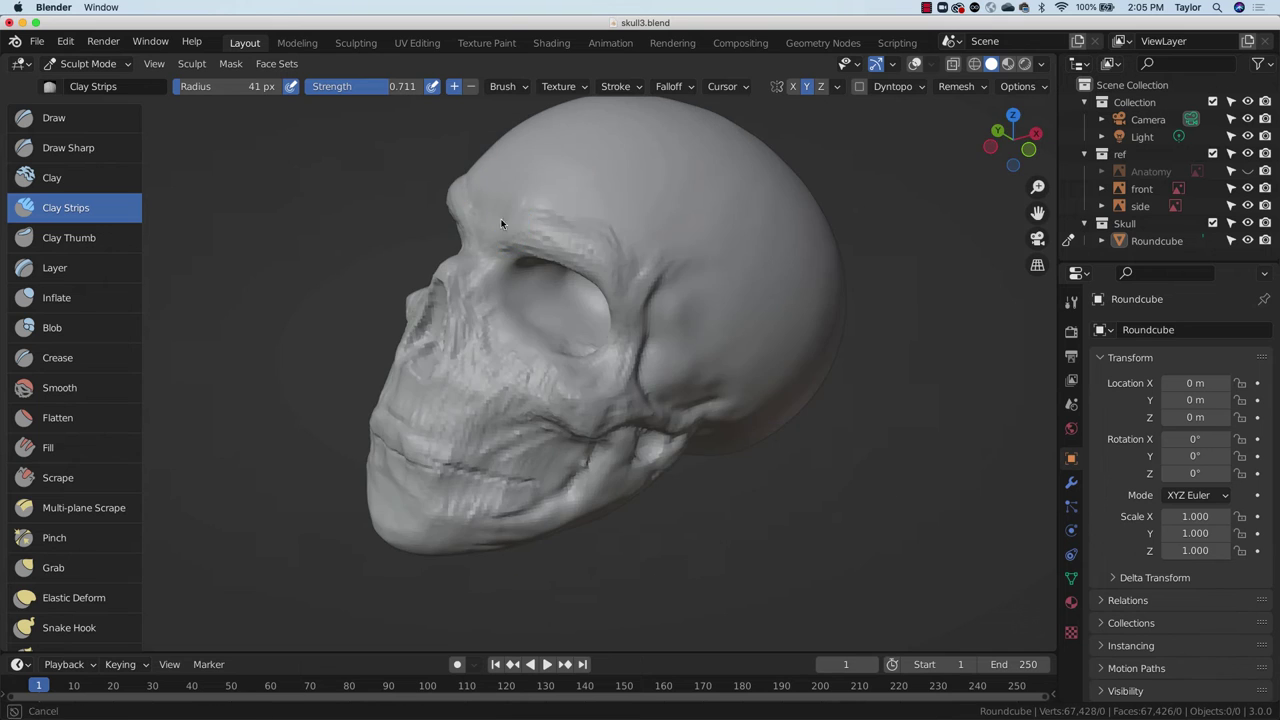
left_click(1029, 149)
left_click(915, 64)
left_click(917, 65)
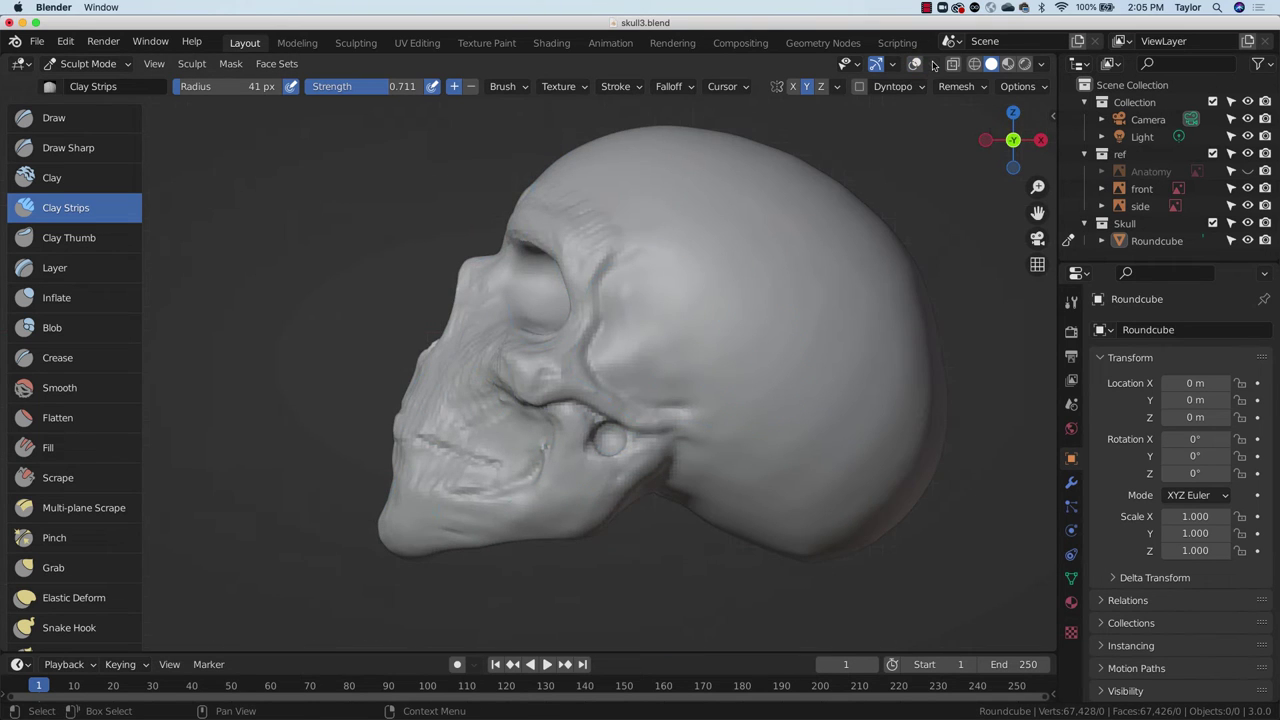
middle_click_drag(835, 261, 740, 453)
mouse_move(520, 416)
middle_mouse_down()
mouse_move(529, 443)
mouse_move(651, 394)
mouse_move(617, 424)
mouse_move(565, 430)
mouse_move(602, 436)
mouse_move(590, 420)
middle_mouse_up()
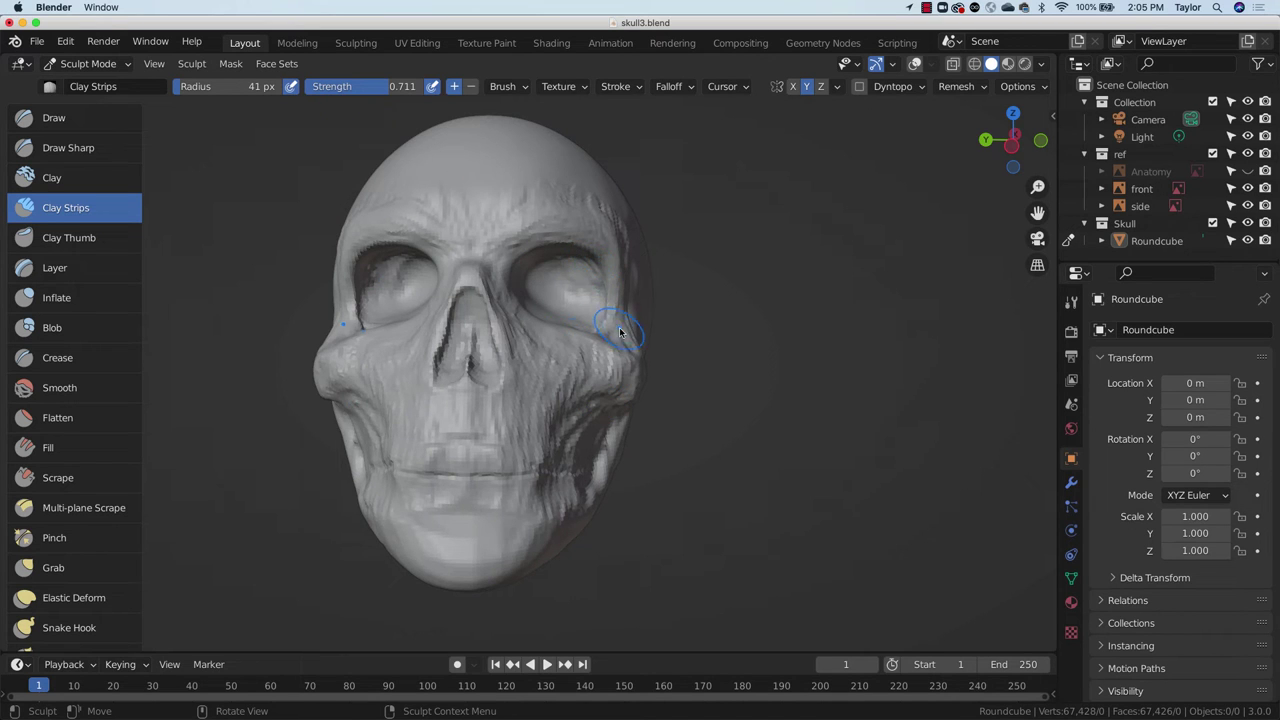
middle_click_drag(620, 332, 567, 397)
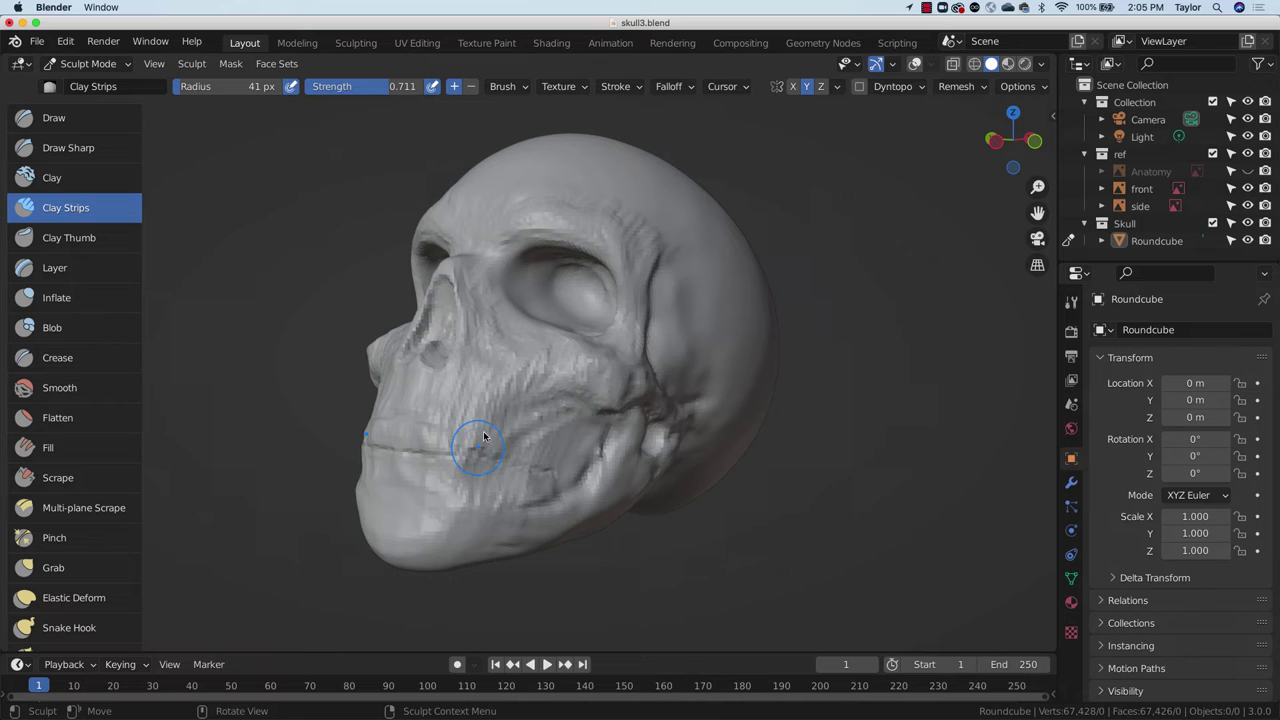
middle_click_drag(655, 373, 618, 356)
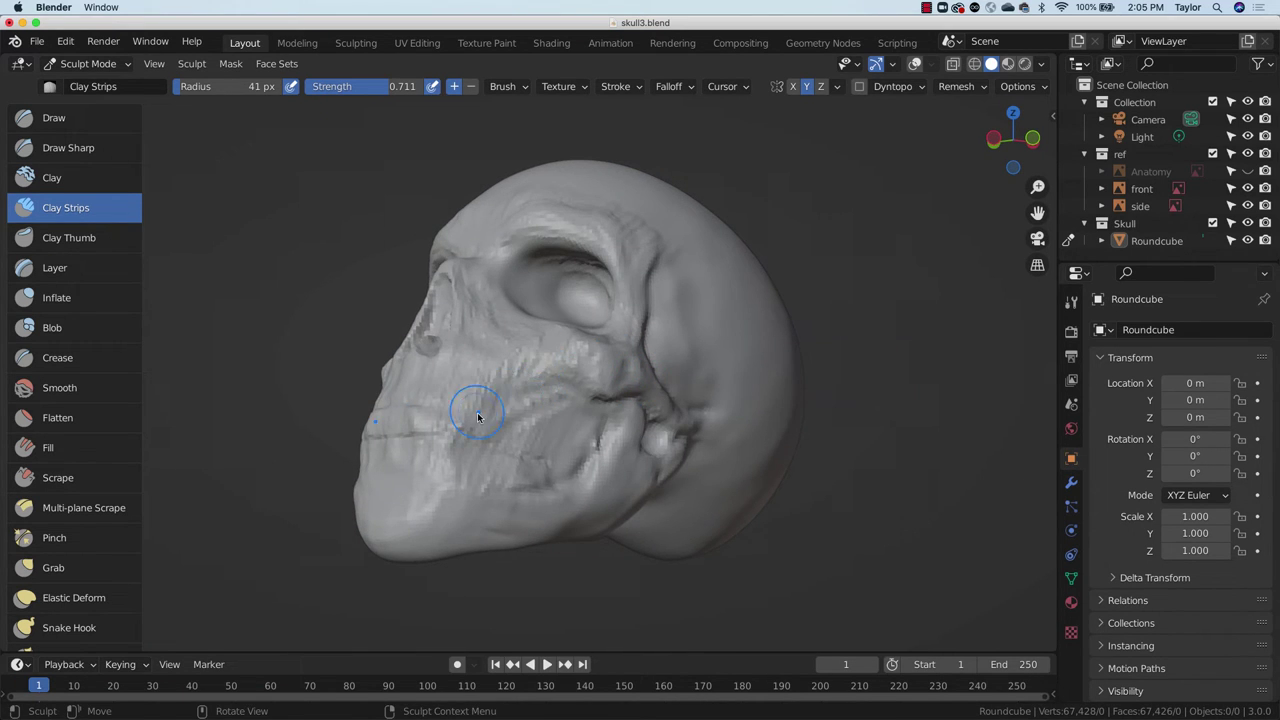
mouse_move(478, 418)
middle_mouse_down()
mouse_move(596, 416)
mouse_move(502, 470)
middle_mouse_up()
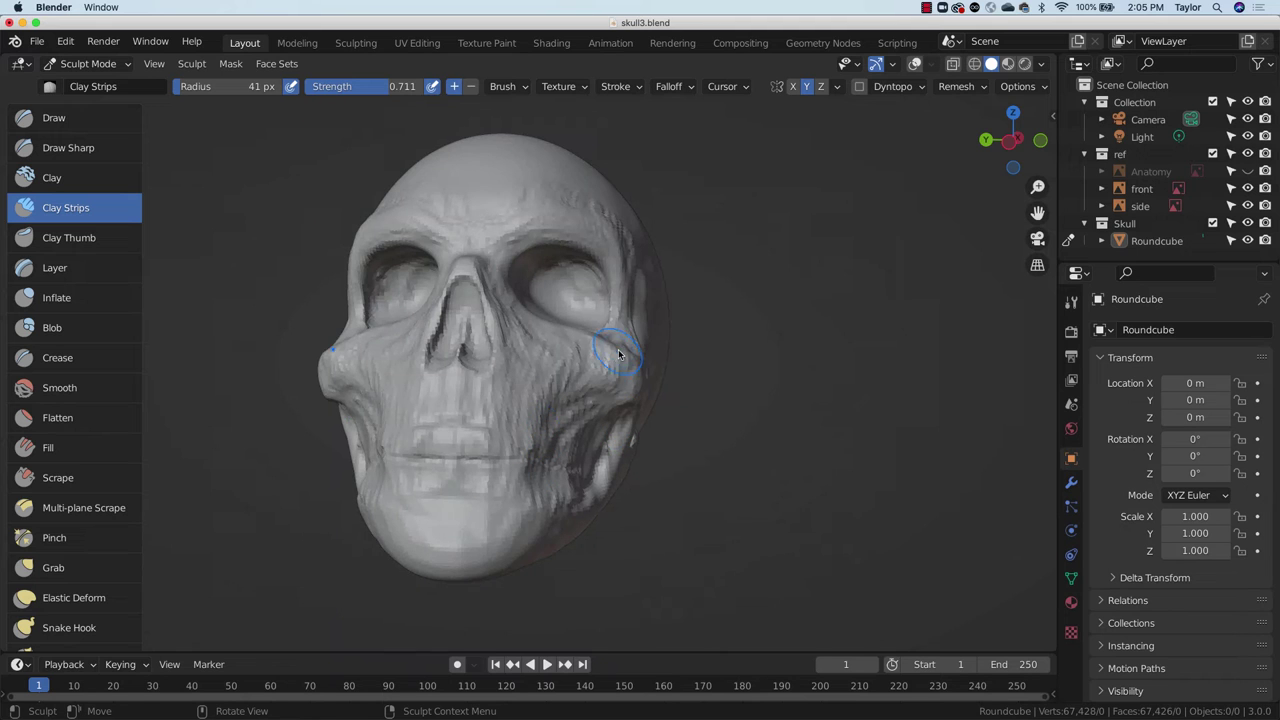
mouse_move(545, 430)
middle_mouse_down()
mouse_move(559, 457)
mouse_move(530, 450)
middle_mouse_up()
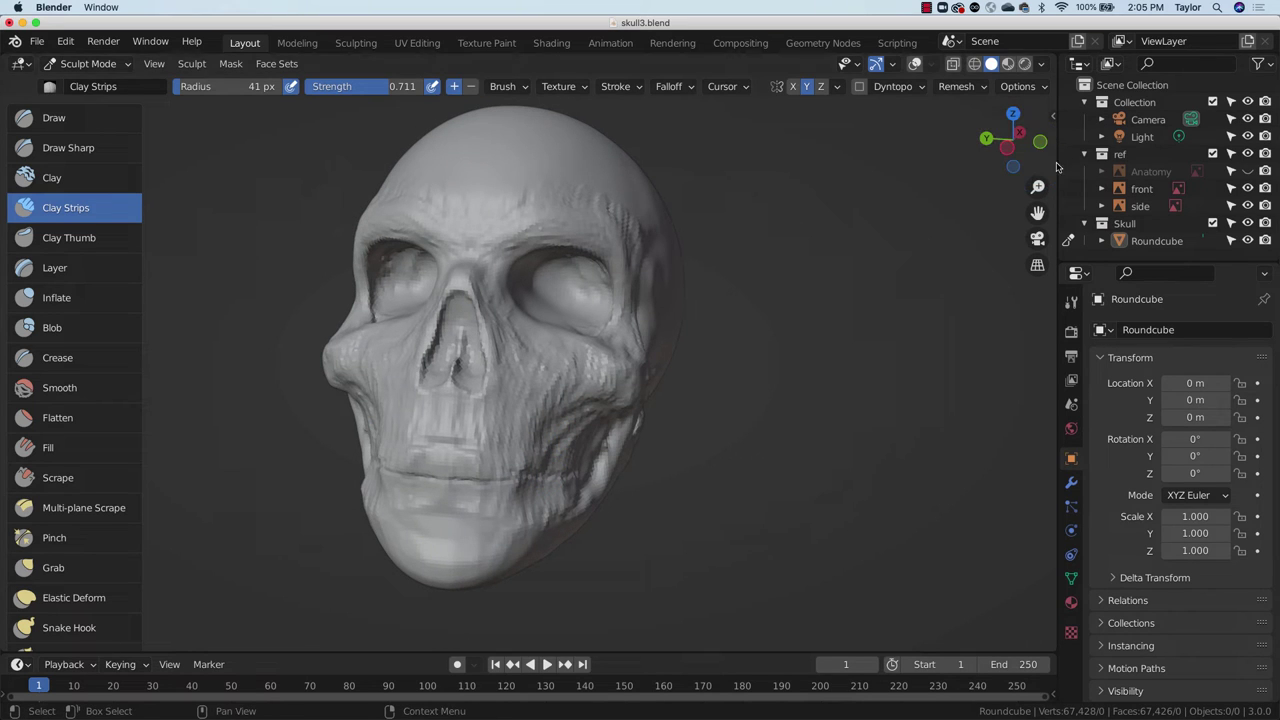
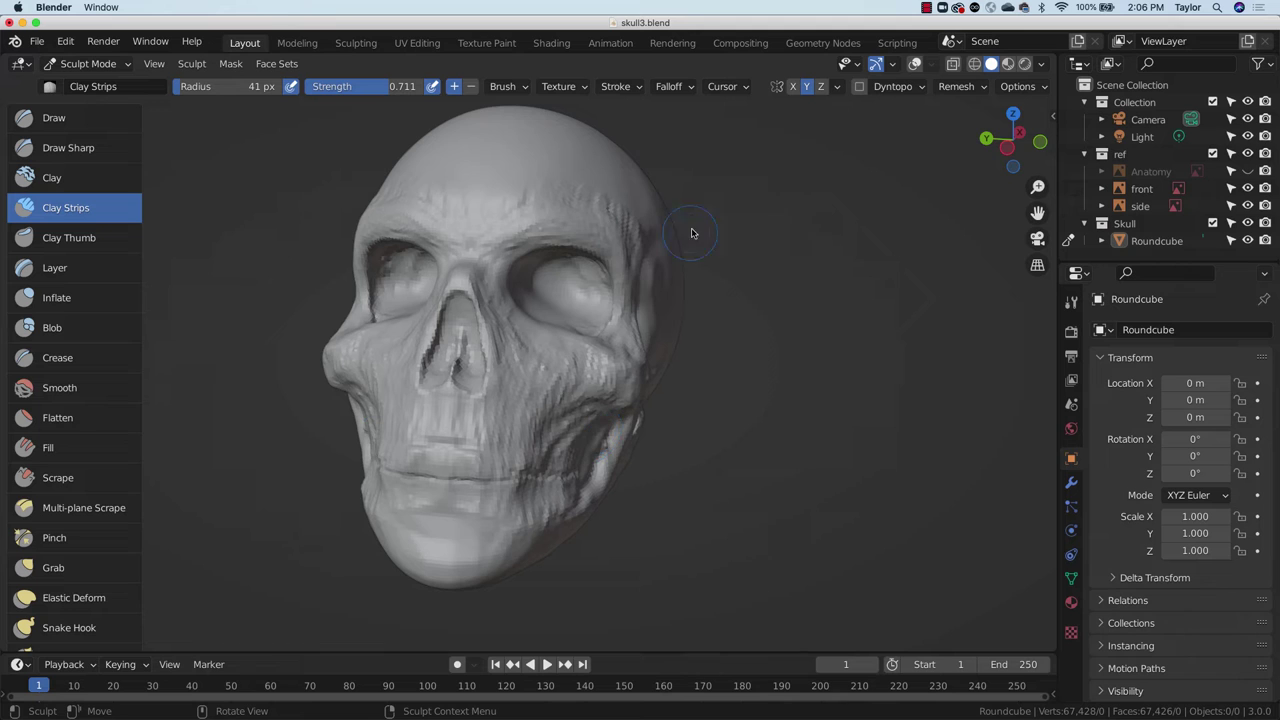
Step: Set the Clay Strips radius to 32 px for detailing the mouth area in the straight-on face view
left_click(1022, 135)
scroll(463, 457, "up", 4)
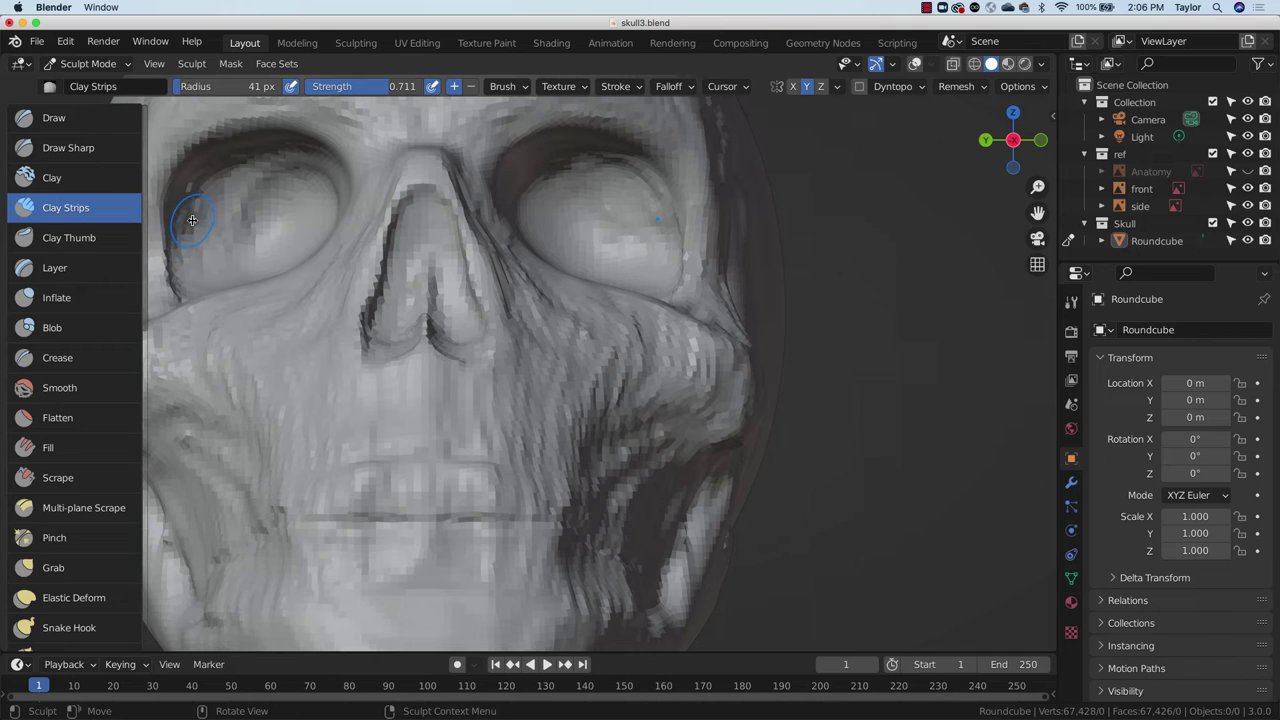
key("f")
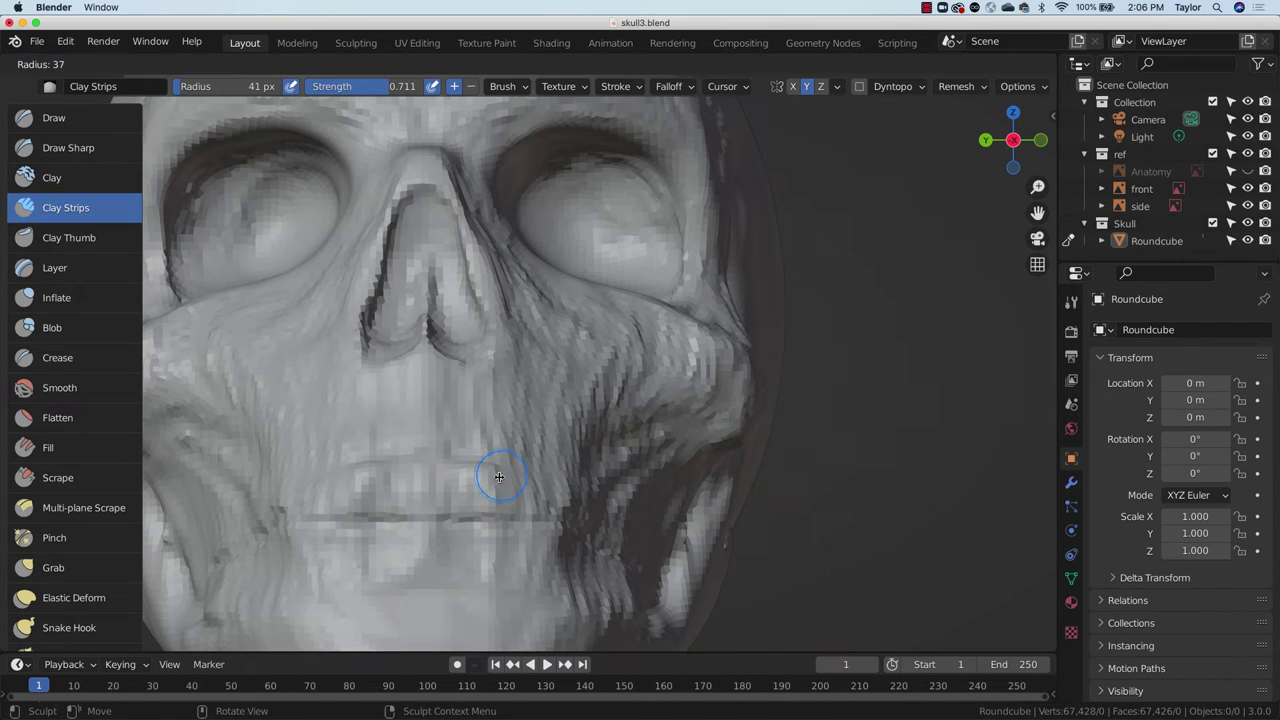
left_click(512, 465)
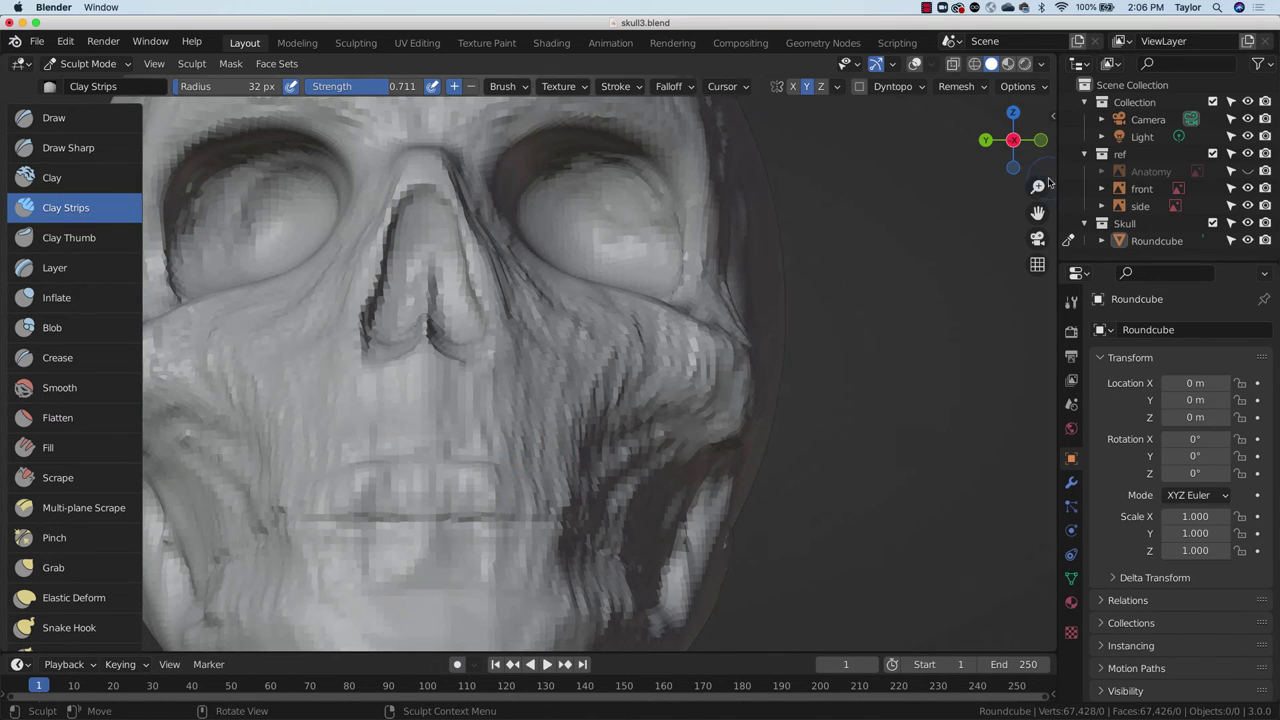
Step: Turn on the viewport overlays and hide the annotation drawings over the face
left_click(1248, 239)
left_click(1248, 239)
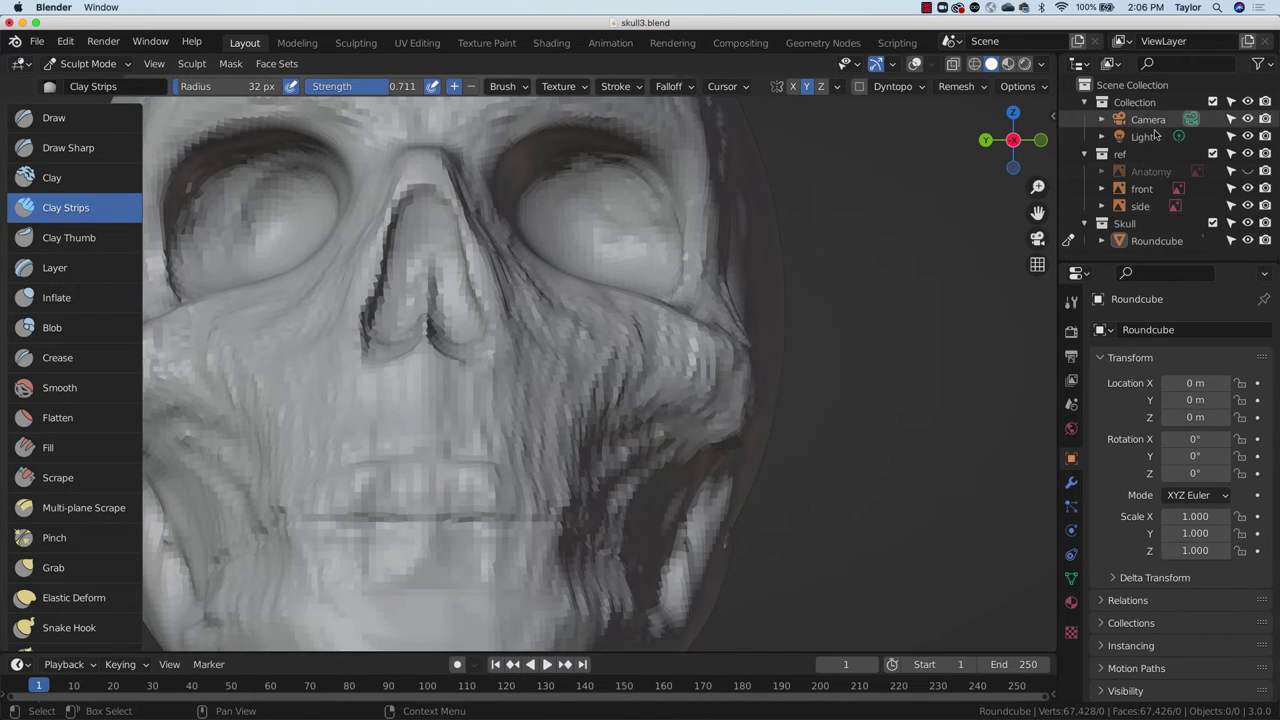
left_click(916, 64)
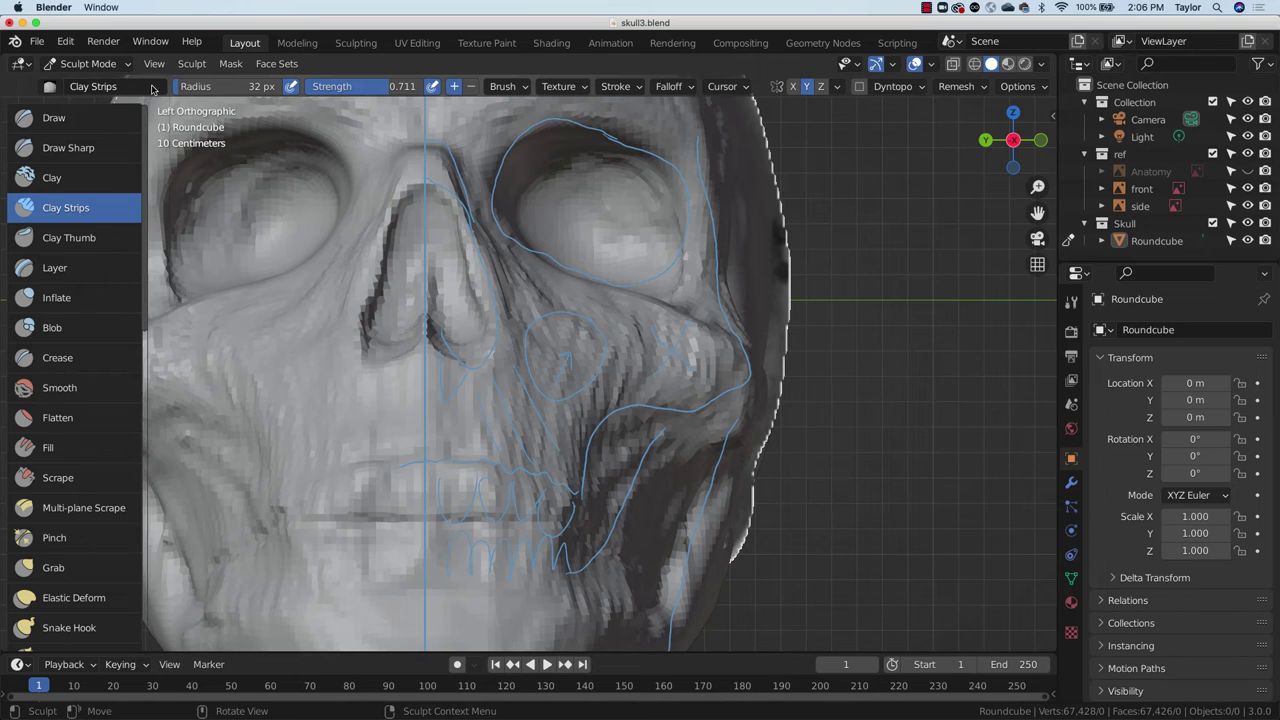
left_click(894, 65)
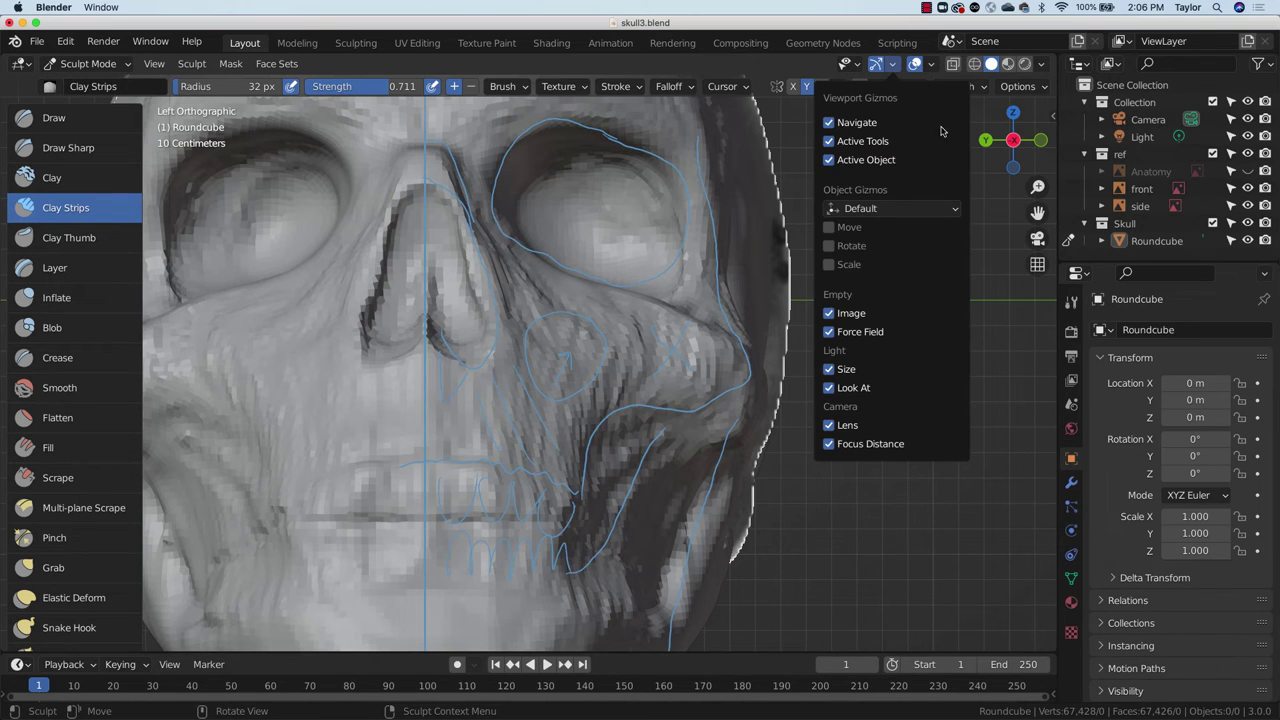
left_click(931, 64)
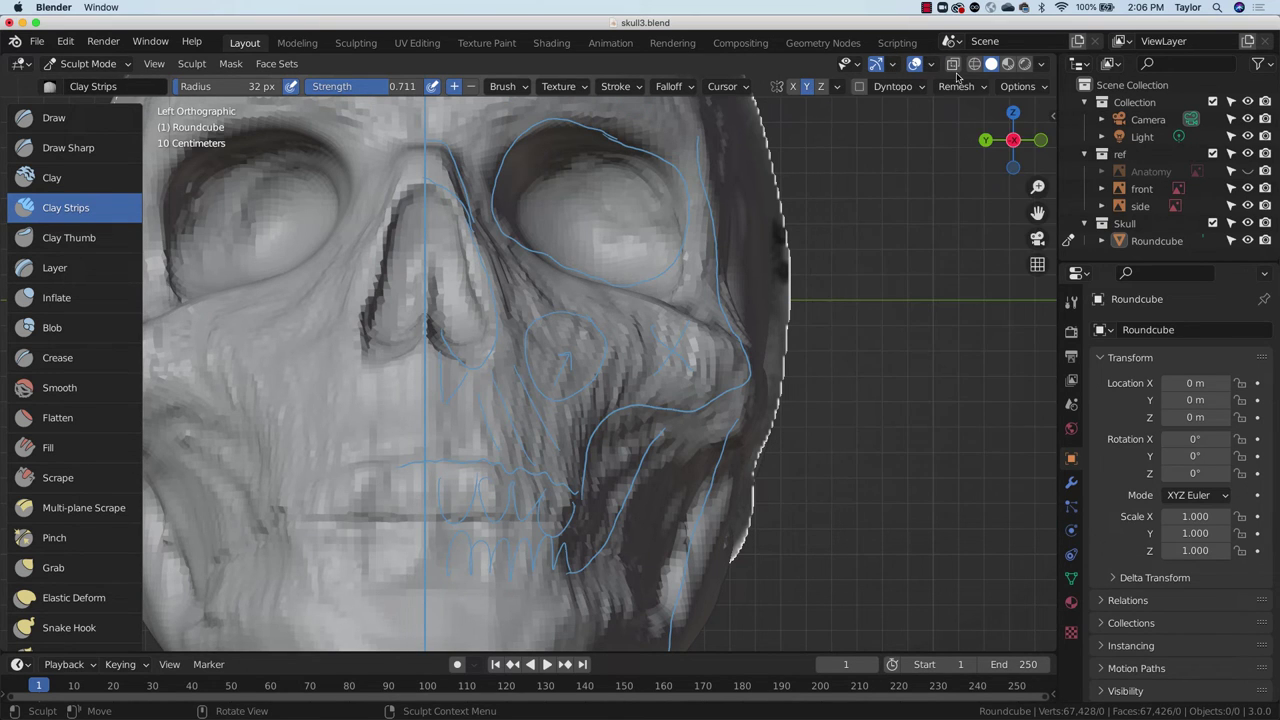
left_click(936, 64)
left_click(965, 203)
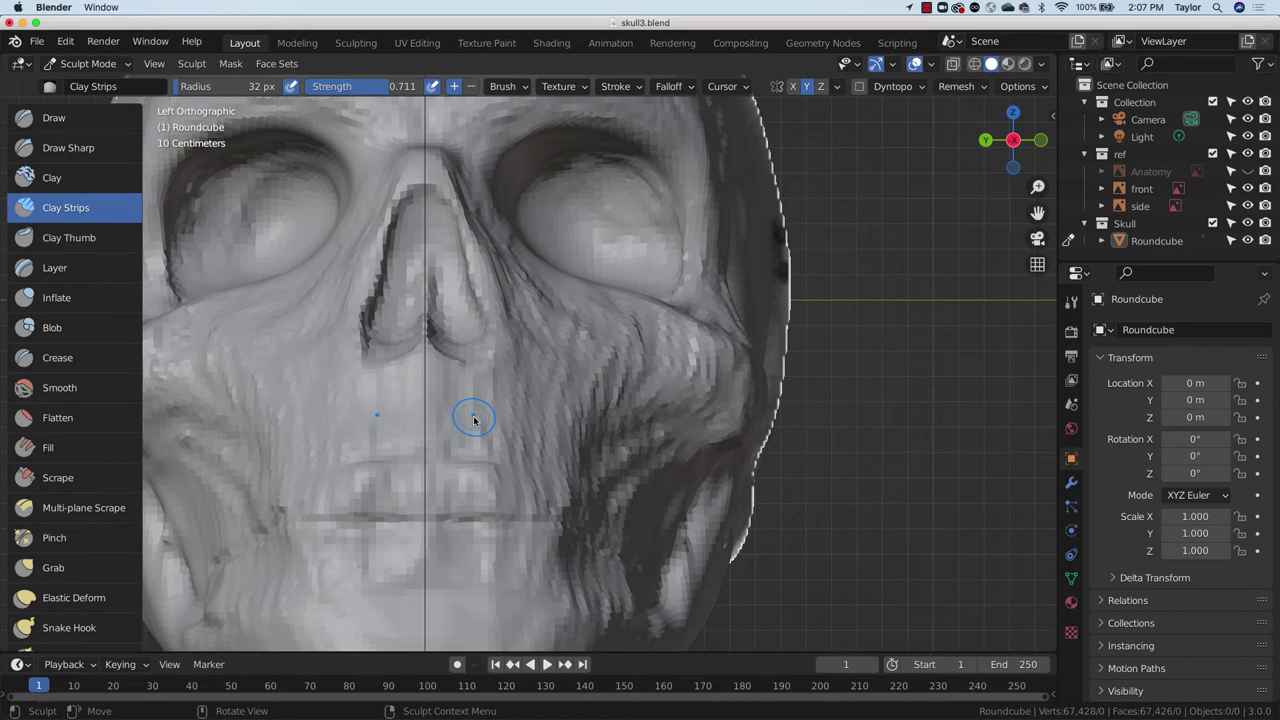
Step: Hide the Skull collection to examine the teeth in the front and side reference images, and show it again
left_click(1248, 224)
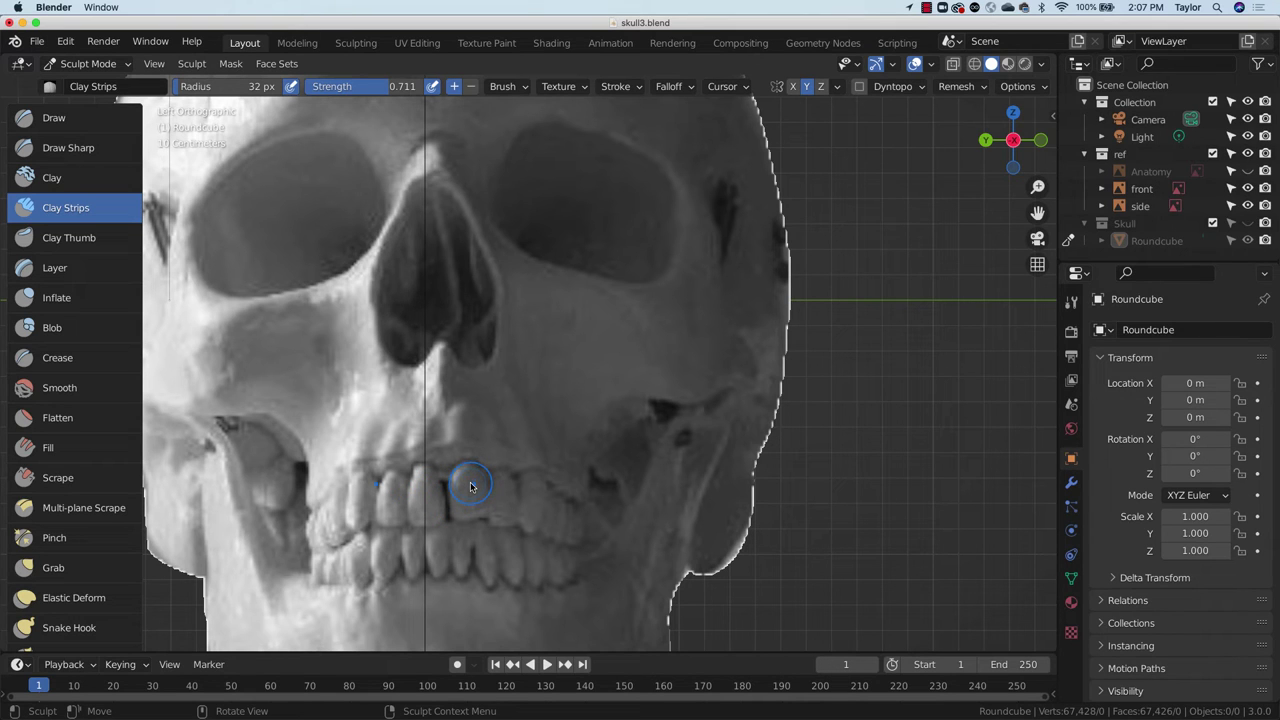
left_click(1043, 143)
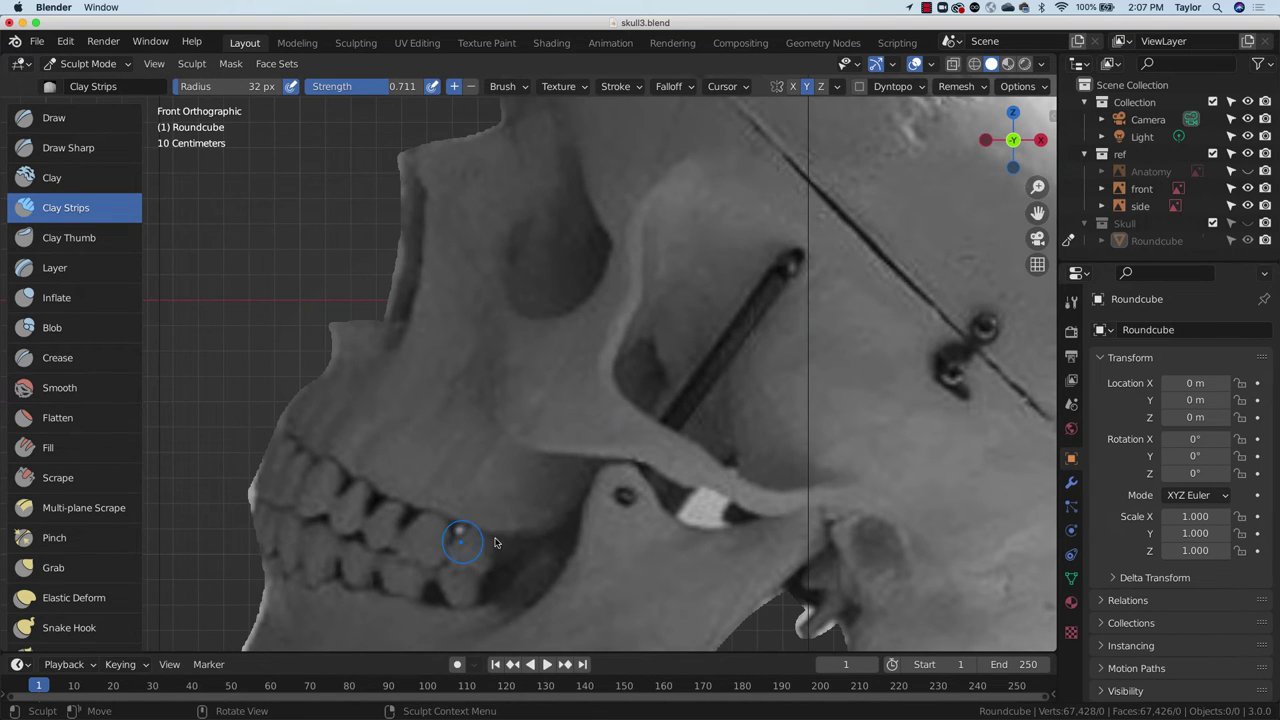
middle_click_drag(443, 529, 614, 523)
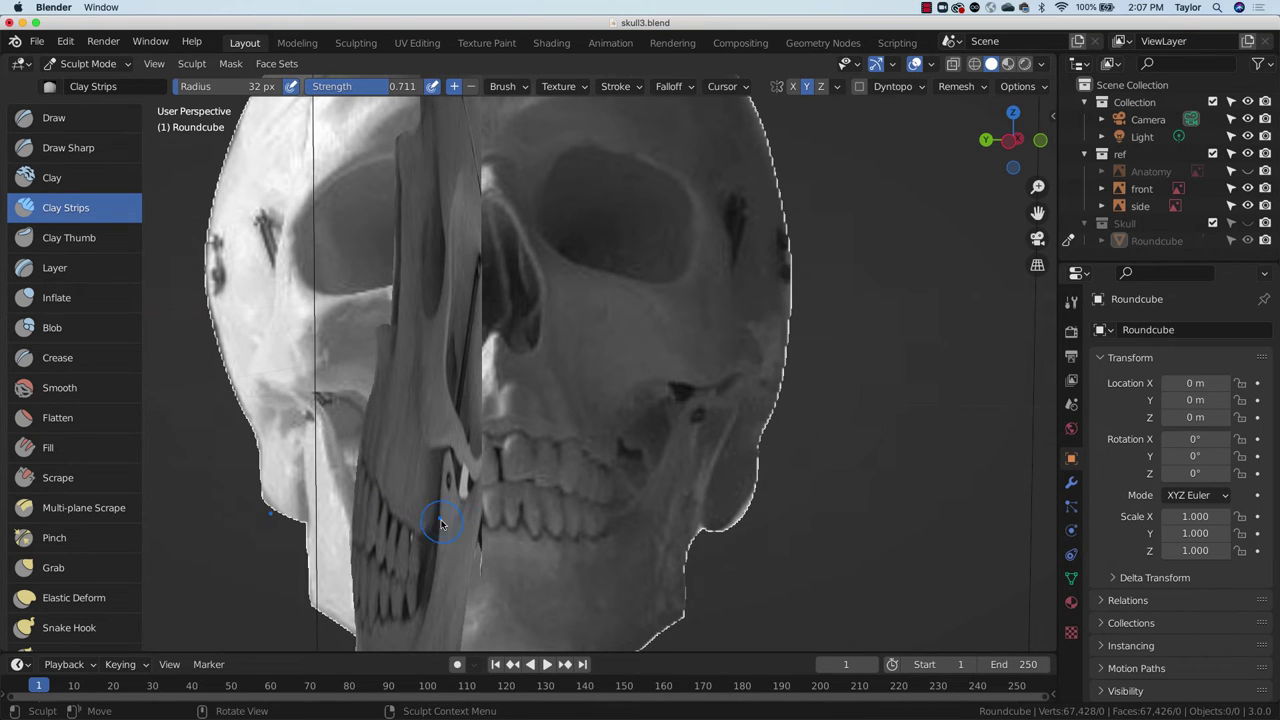
middle_click_drag(441, 524, 596, 510)
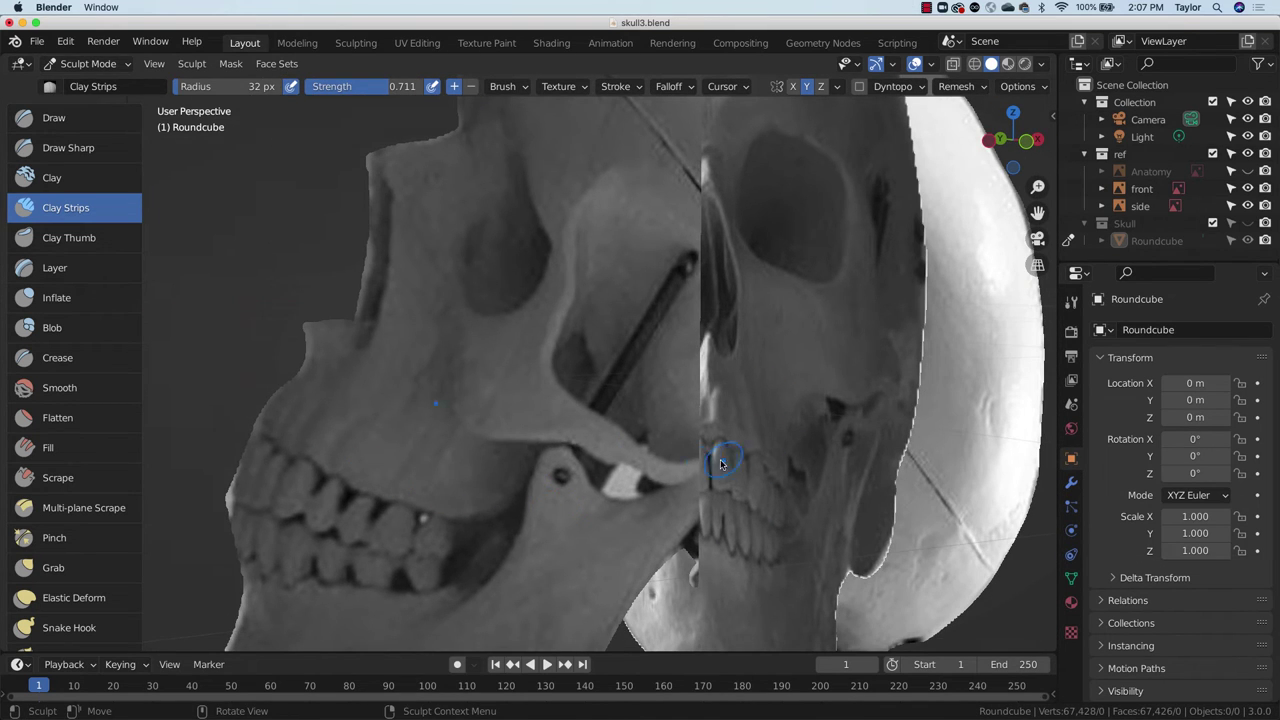
mouse_move(722, 463)
middle_mouse_down()
mouse_move(600, 484)
mouse_move(680, 484)
mouse_move(431, 481)
middle_mouse_up()
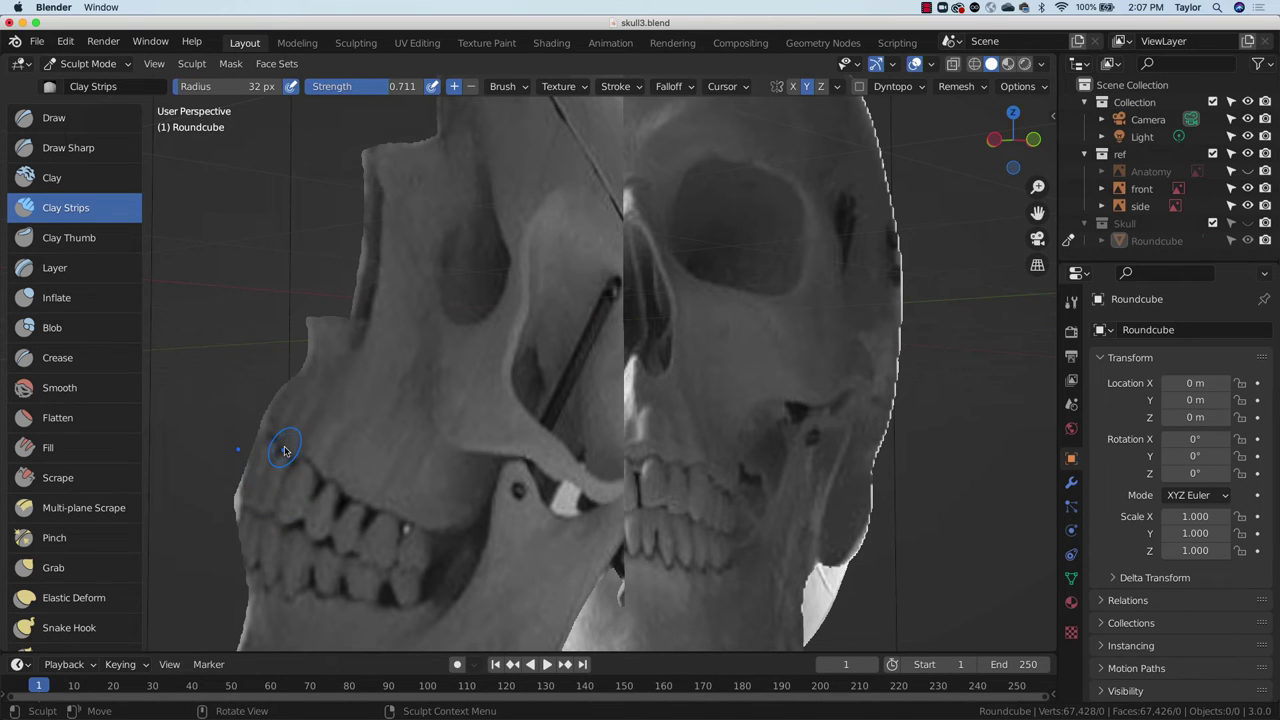
middle_click_drag(284, 451, 438, 521)
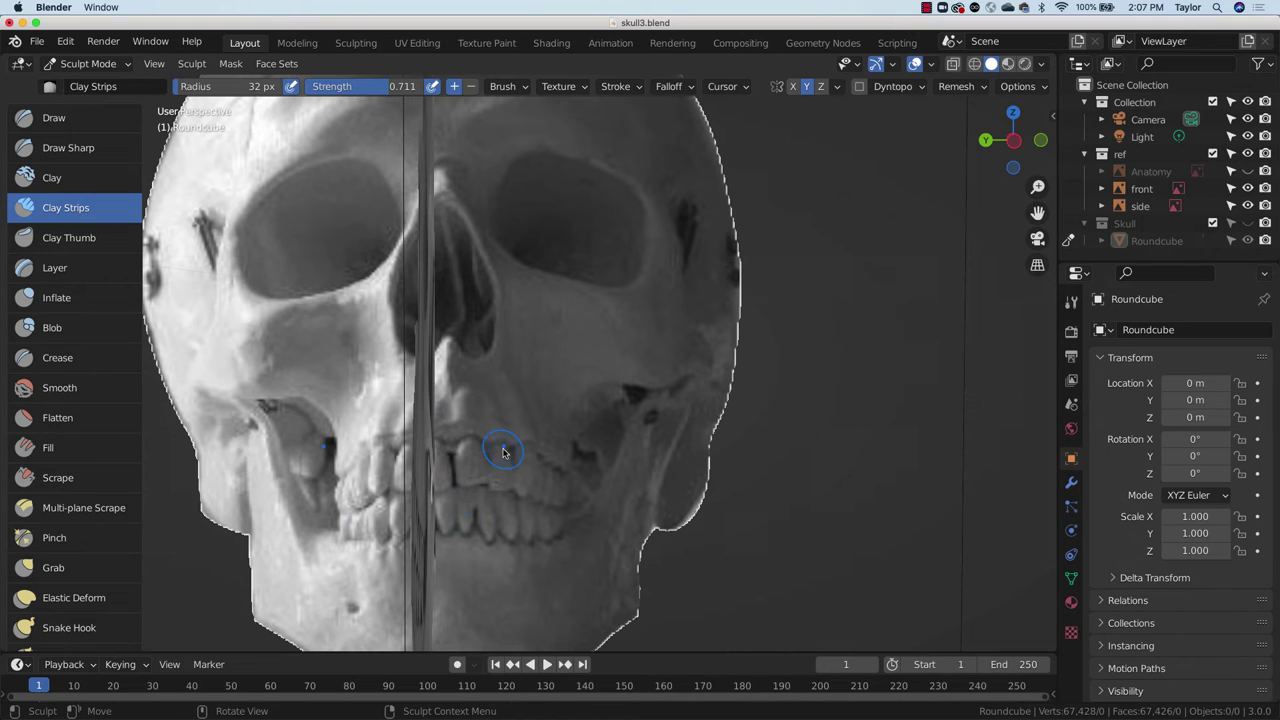
left_click(1013, 142)
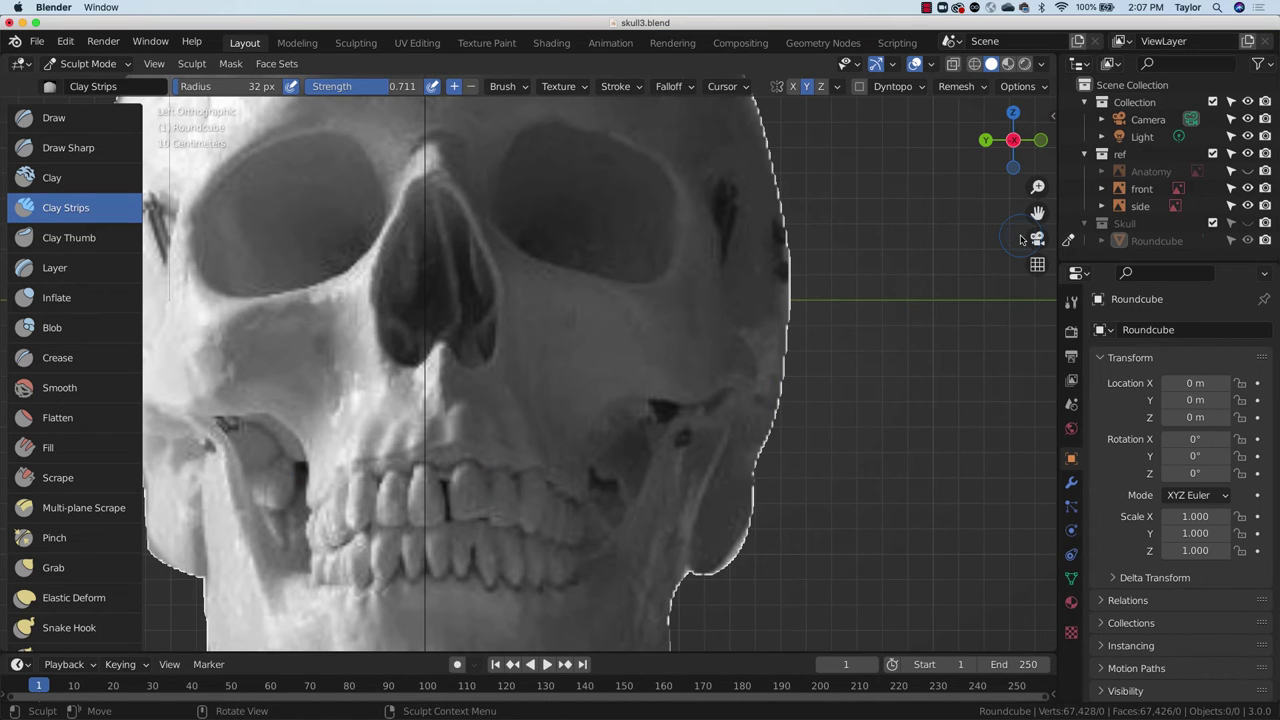
left_click(1247, 172)
left_click(1247, 172)
left_click(1247, 223)
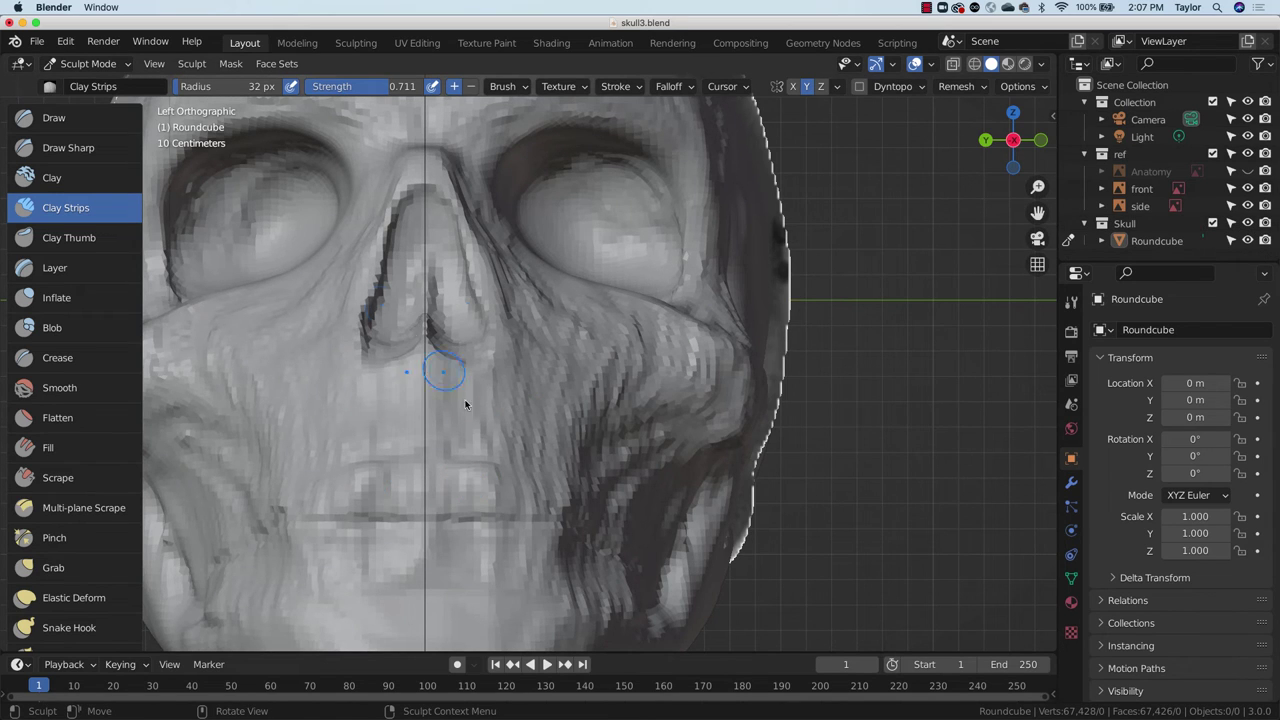
Step: Try to build up the upper front teeth and the jaw beside them with Clay Strips, and undo the strokes
left_click_drag(439, 485, 438, 470)
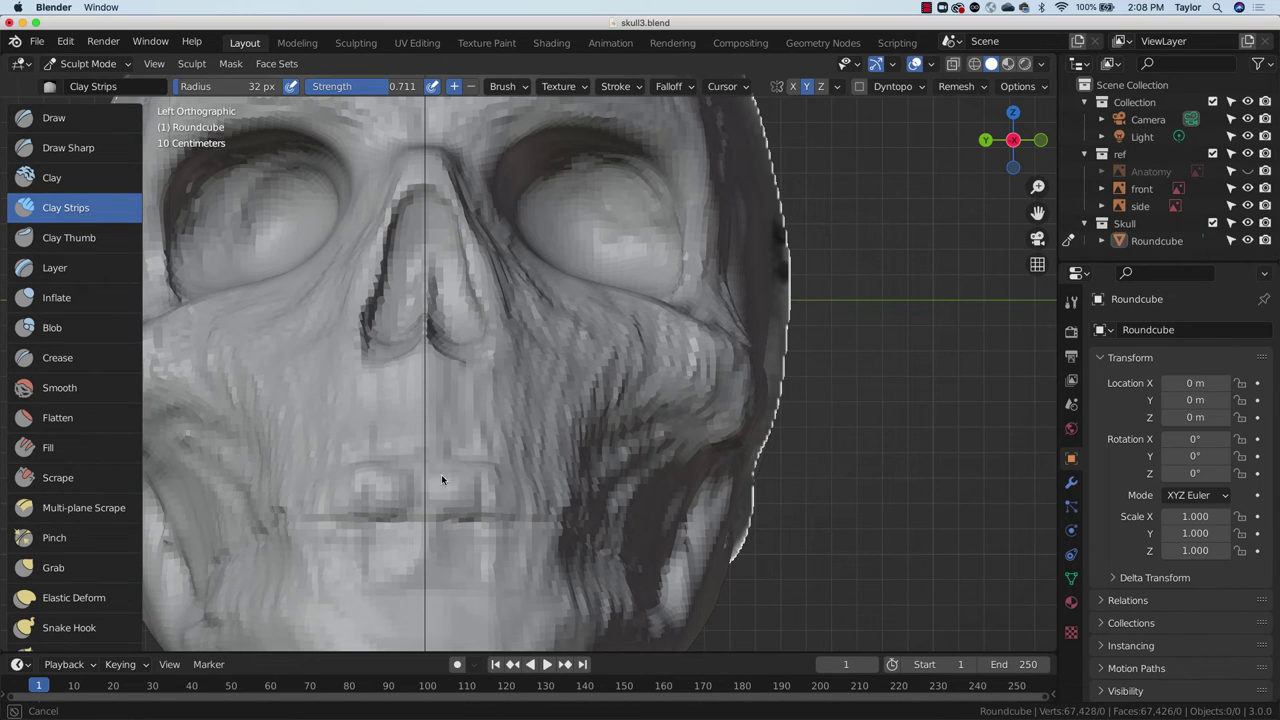
left_click_drag(458, 499, 461, 508)
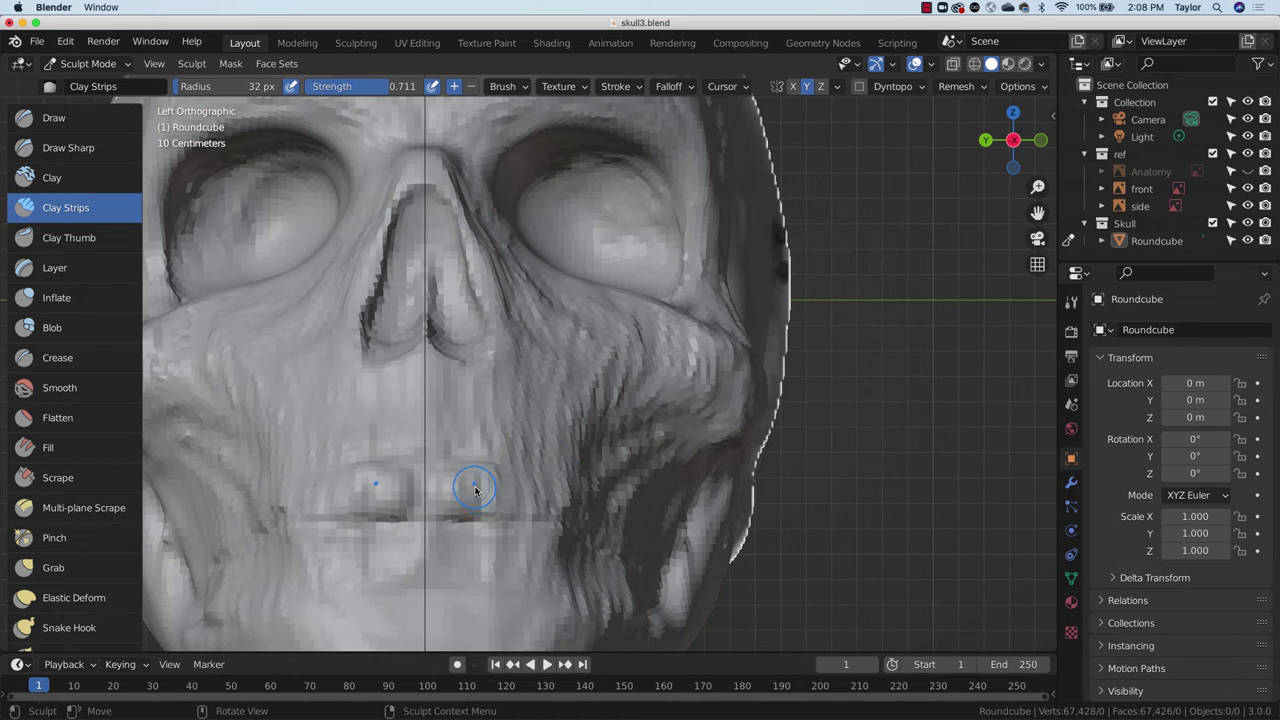
mouse_move(548, 392)
left_mouse_down()
mouse_move(567, 405)
mouse_move(595, 392)
left_mouse_up()
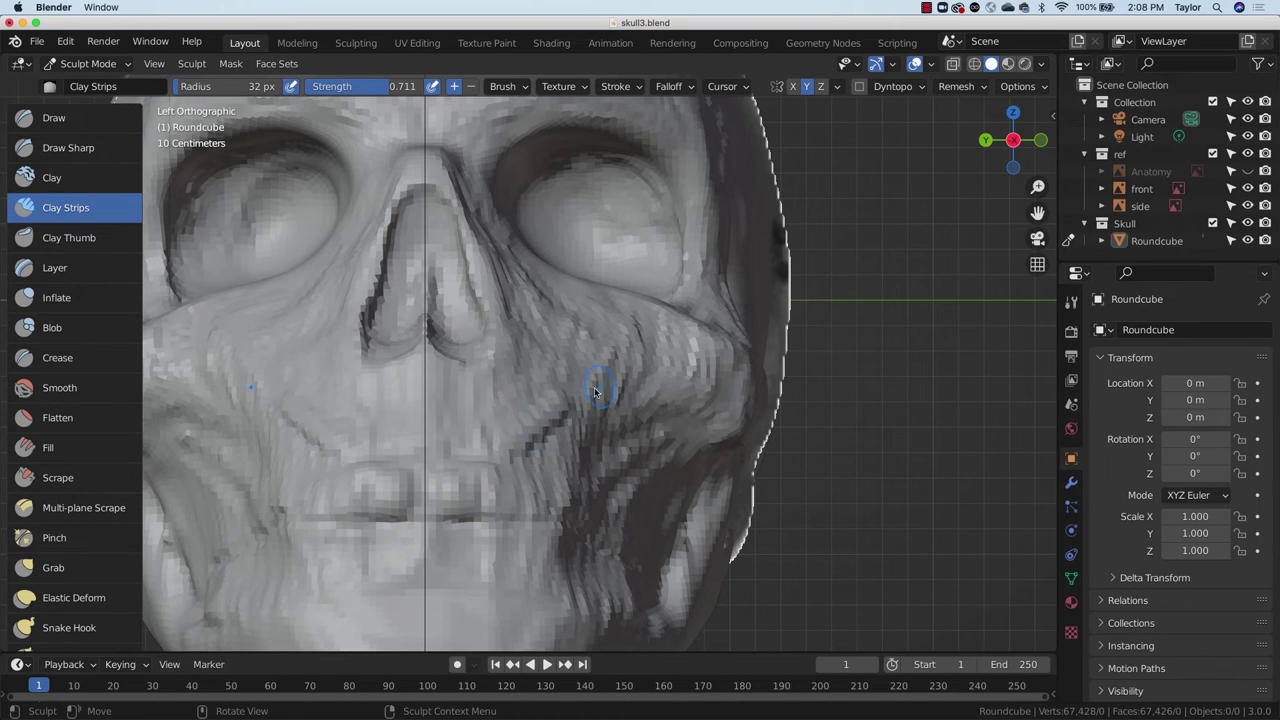
key("super+z")
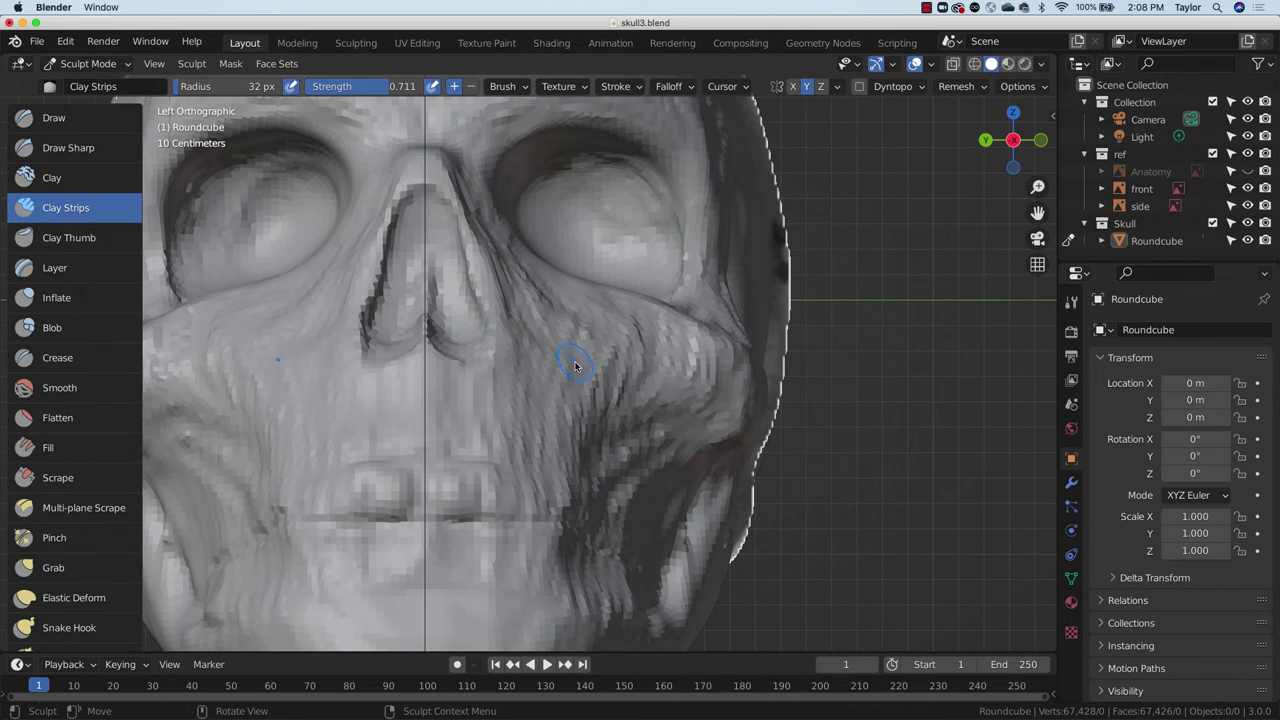
key("ctrl+z")
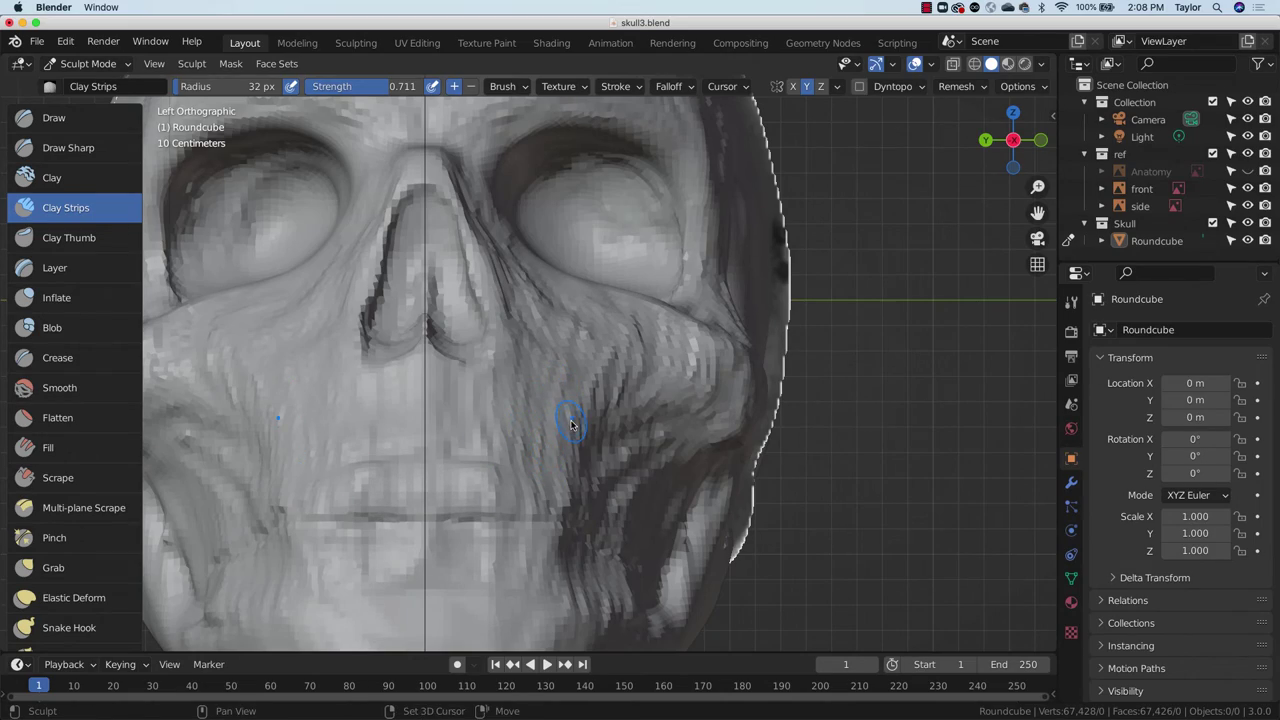
Step: Set a finer voxel size for the skull mesh and voxel-remesh it
key("r")
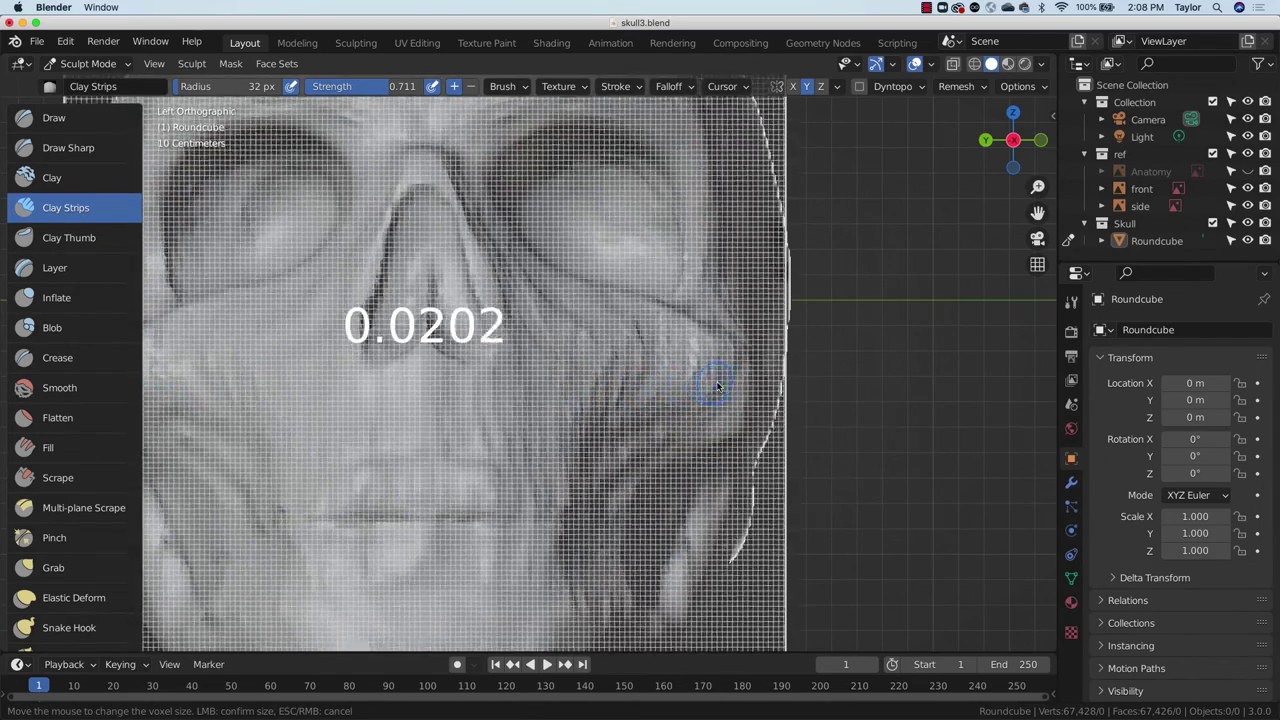
left_click(797, 376)
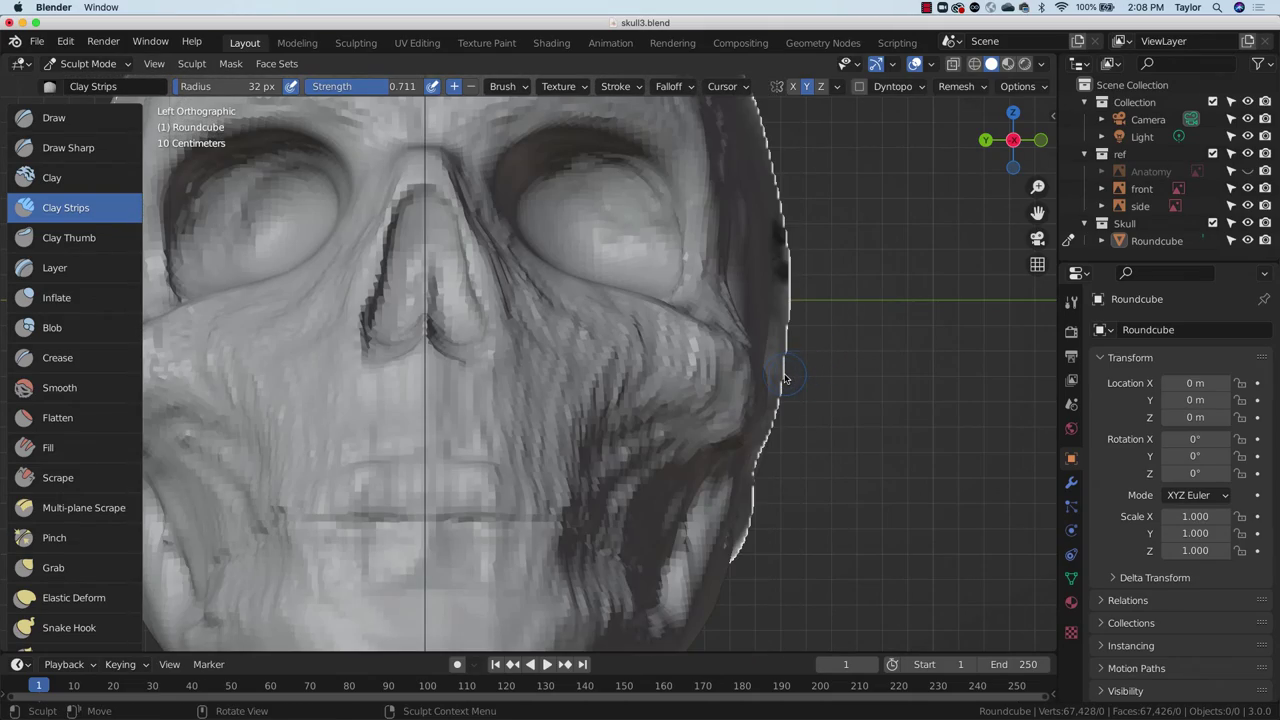
key("ctrl")
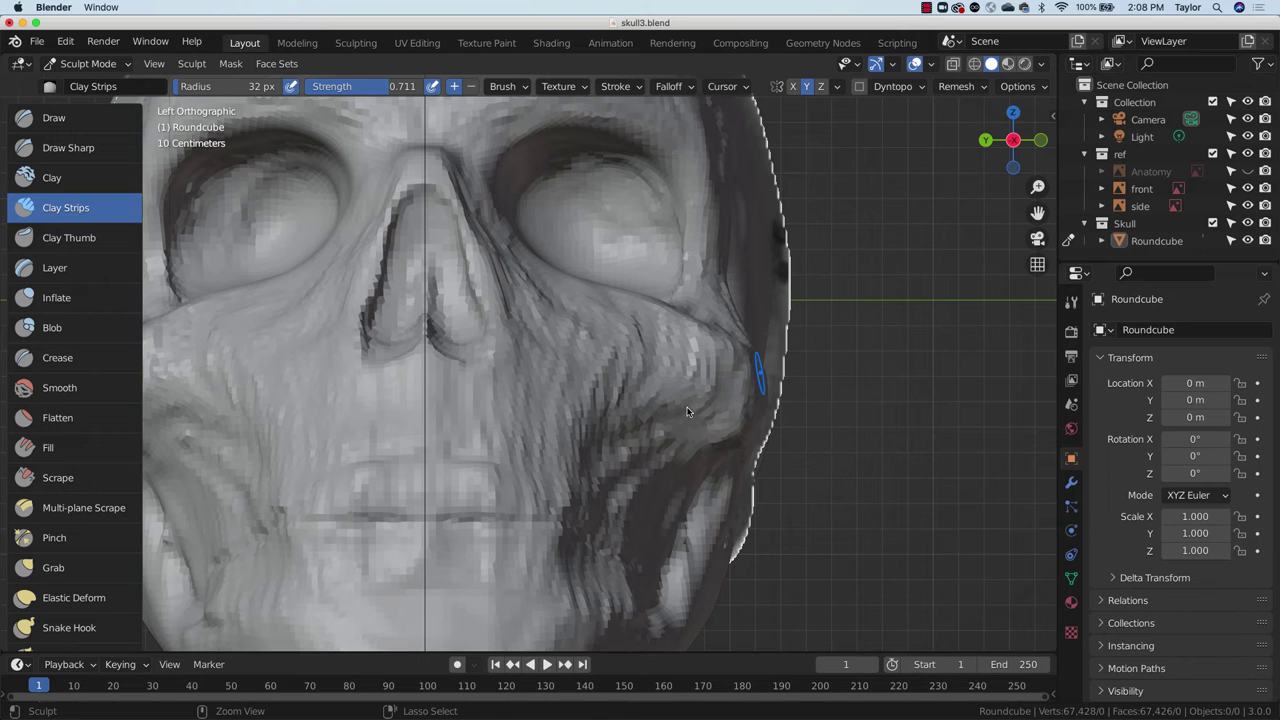
key("ctrl+r")
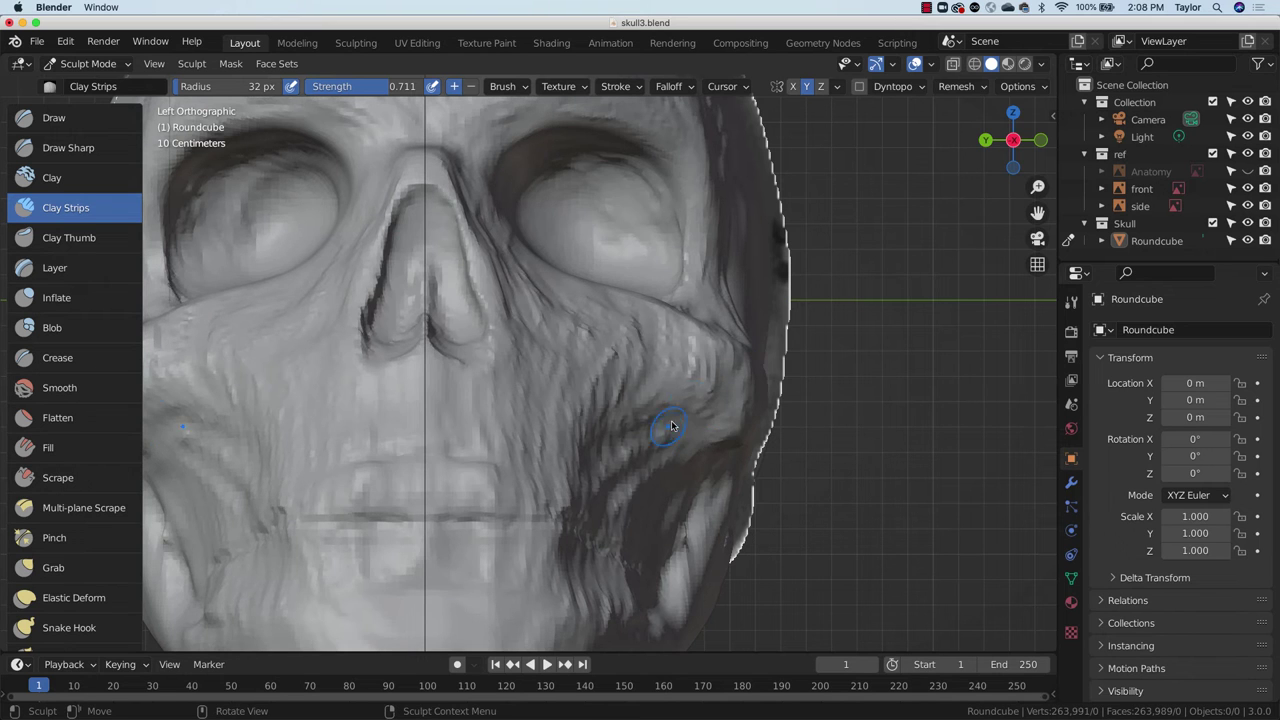
Step: Carve the outlines of the two upper front teeth with Draw Sharp at an 18 px radius
middle_click_drag(685, 454, 576, 442)
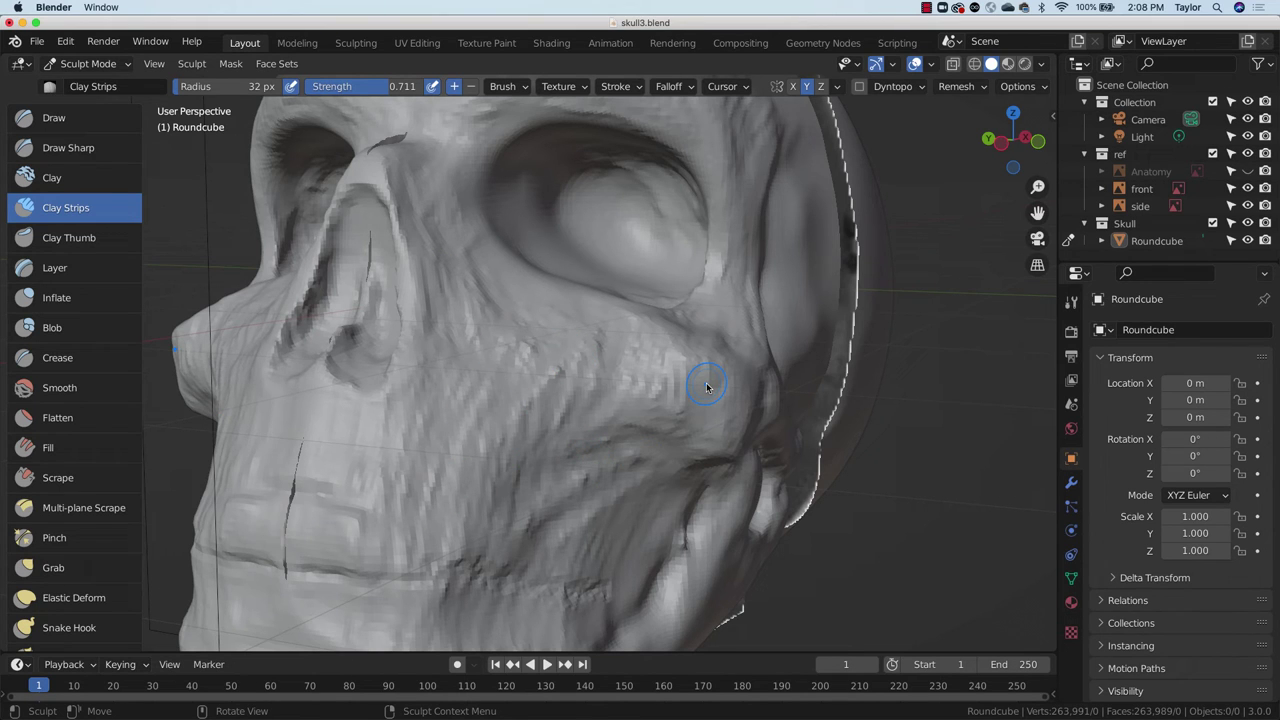
middle_click_drag(640, 436, 496, 423)
middle_click_drag(614, 430, 715, 427)
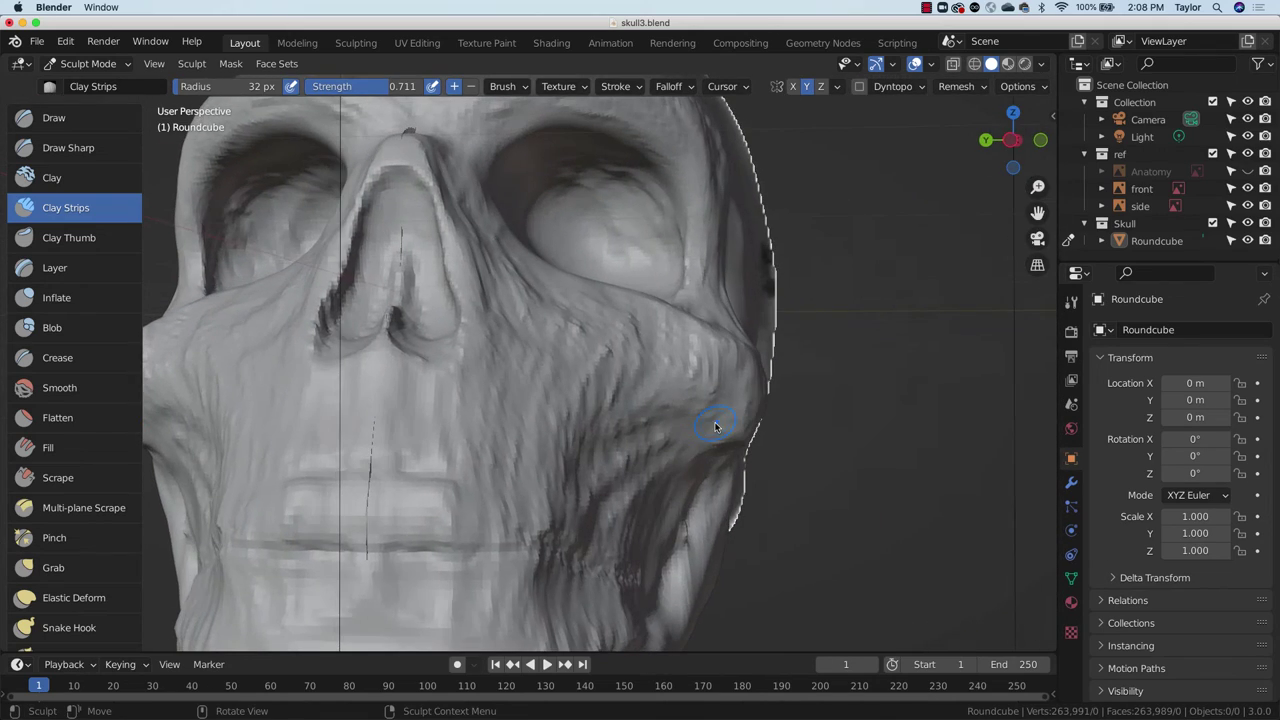
left_click(1014, 141)
left_click(1013, 140)
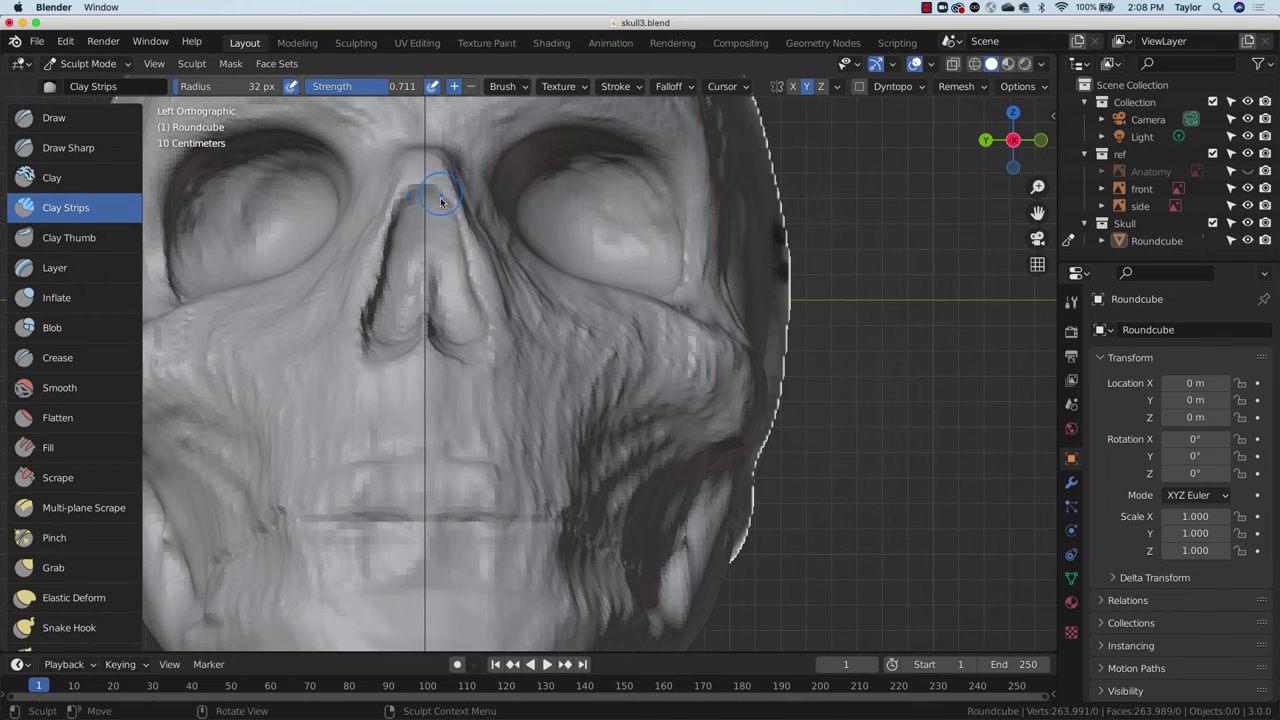
left_click(100, 150)
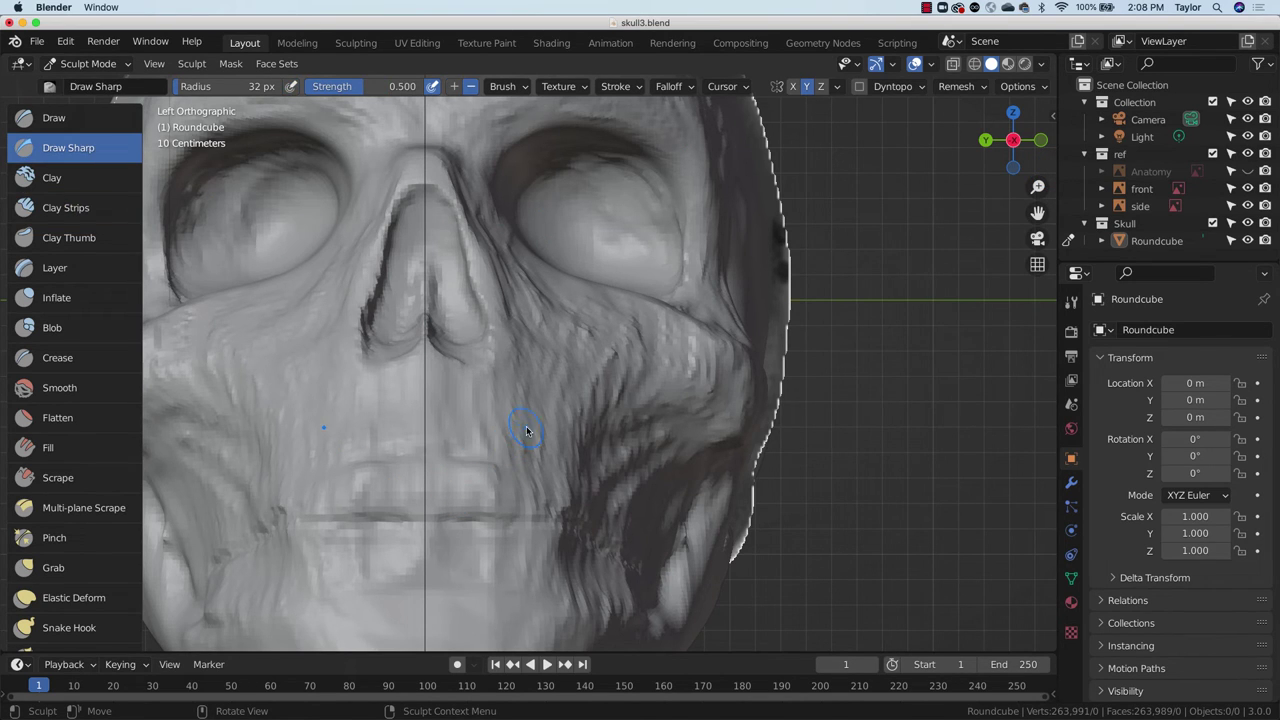
key("f")
mouse_move(433, 463)
left_mouse_down()
mouse_move(441, 497)
mouse_move(431, 480)
mouse_move(450, 461)
mouse_move(480, 475)
left_mouse_up()
mouse_move(429, 517)
left_mouse_down()
mouse_move(461, 461)
mouse_move(481, 524)
mouse_move(434, 519)
mouse_move(484, 514)
left_mouse_up()
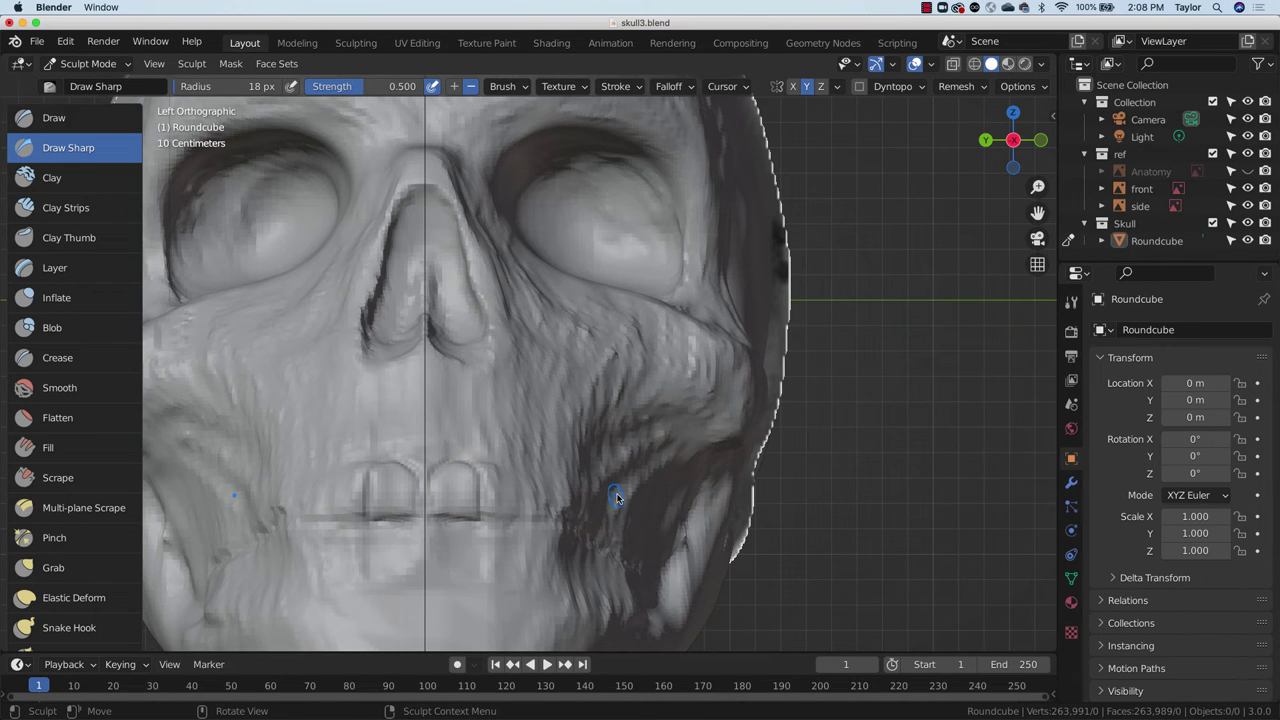
Step: Show the annotations in the side view to check the sketched tooth line against the skull, and hide all overlays
middle_click_drag(617, 497, 593, 442)
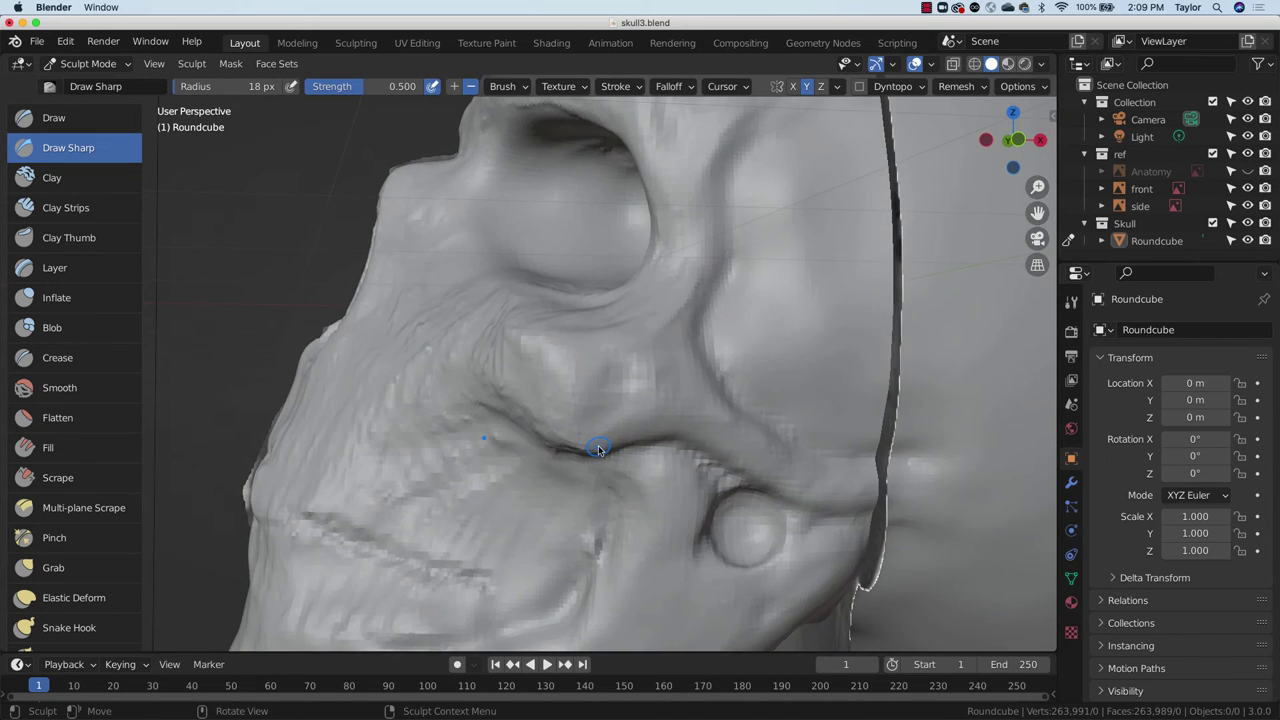
left_click(1016, 139)
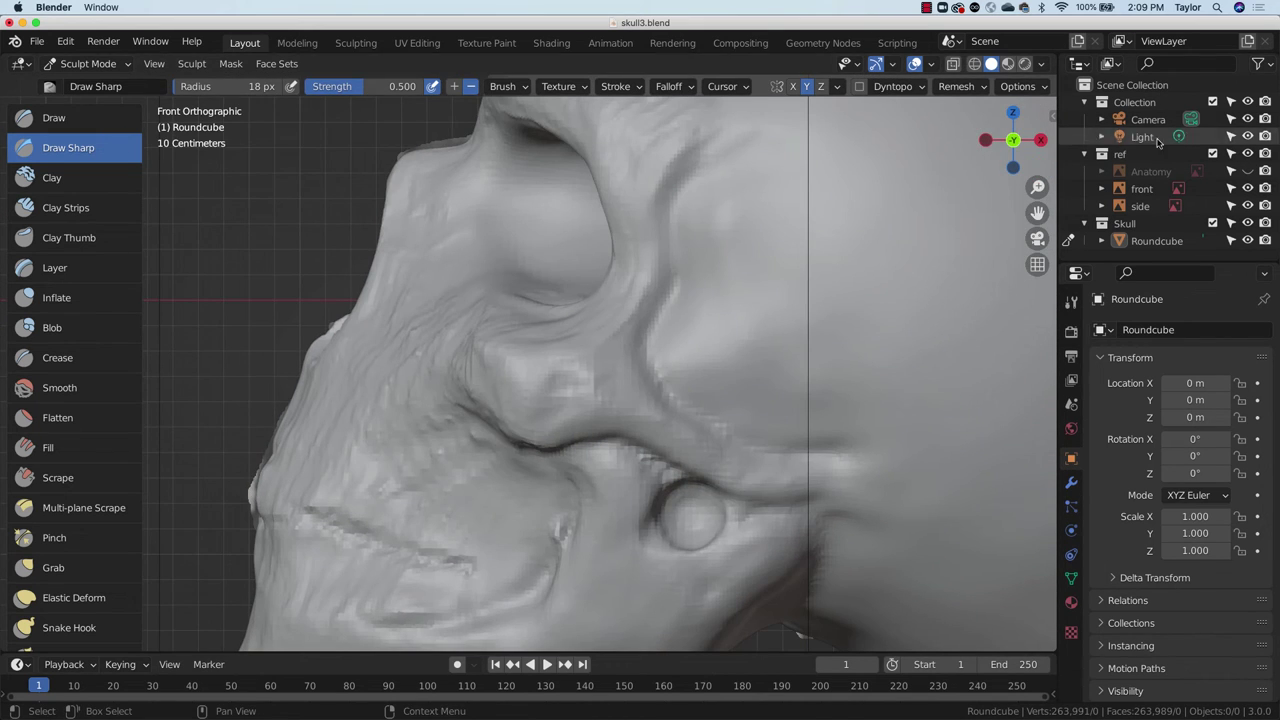
left_click(932, 65)
left_click(940, 203)
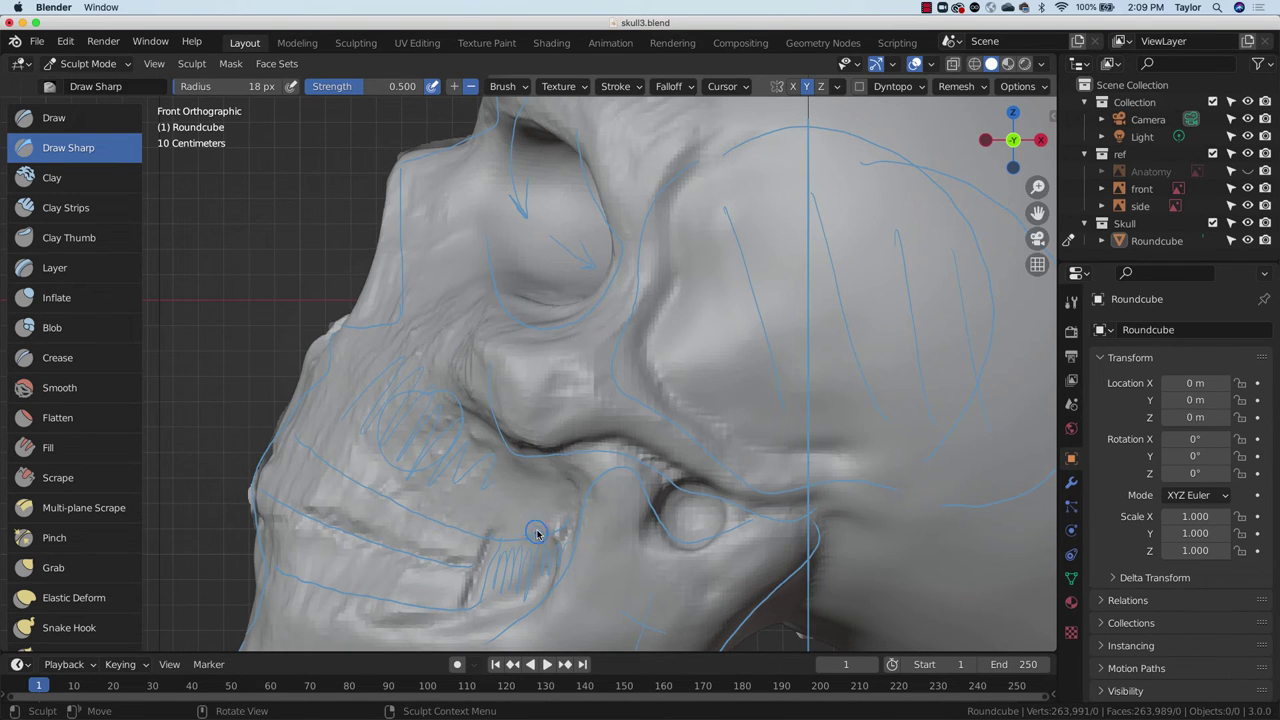
middle_click_drag(396, 529, 335, 485)
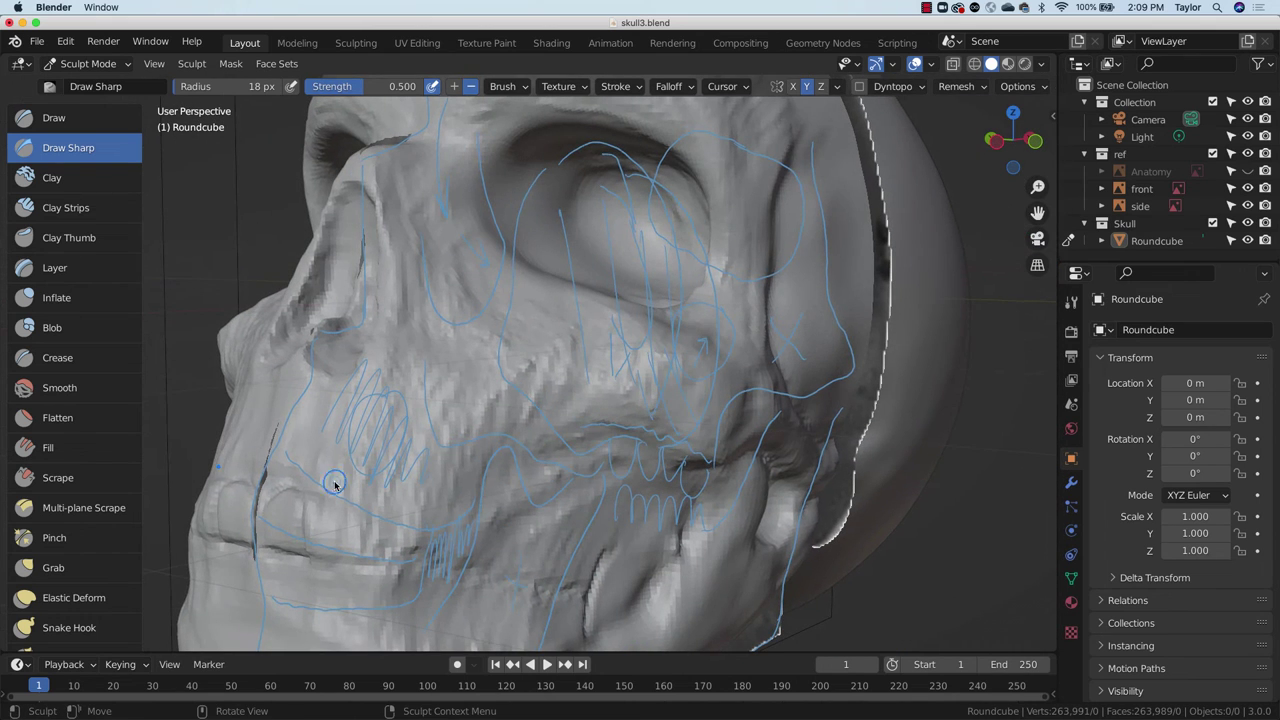
left_click(913, 63)
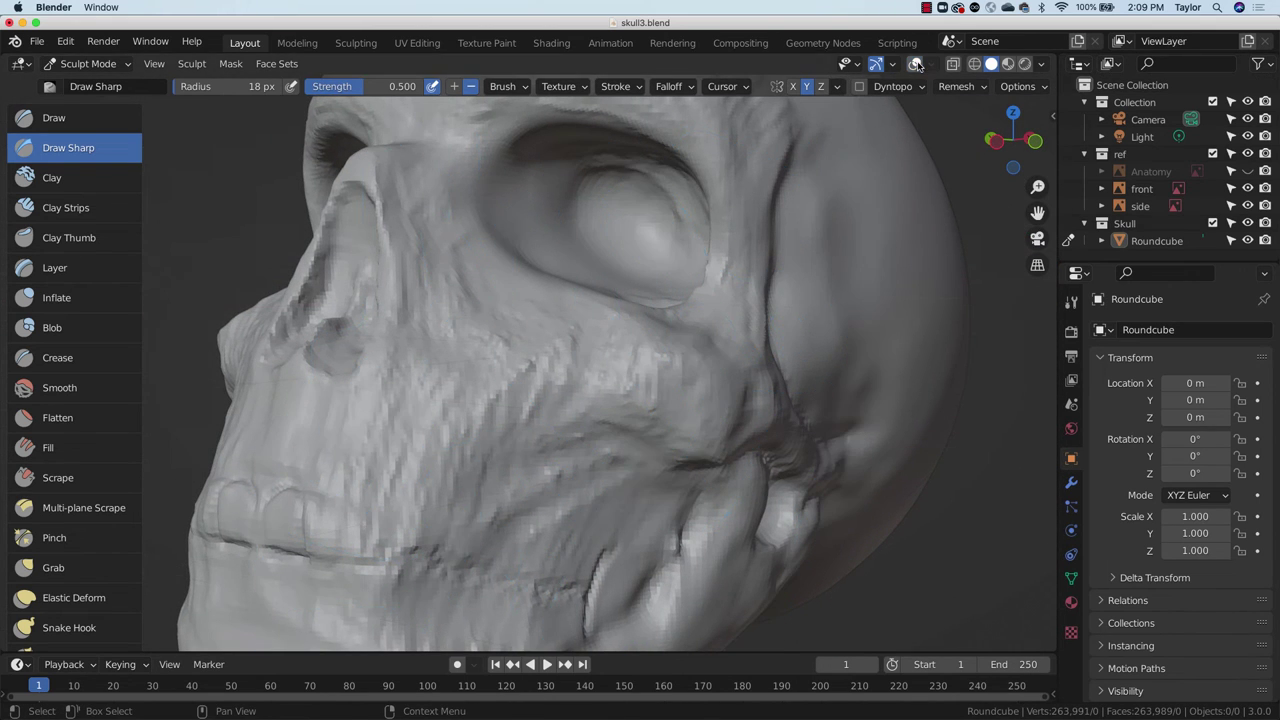
Step: Rework the line between the upper and lower teeth toward the back of the jaw with Draw Sharp at an 18 px radius
left_click_drag(313, 557, 333, 567)
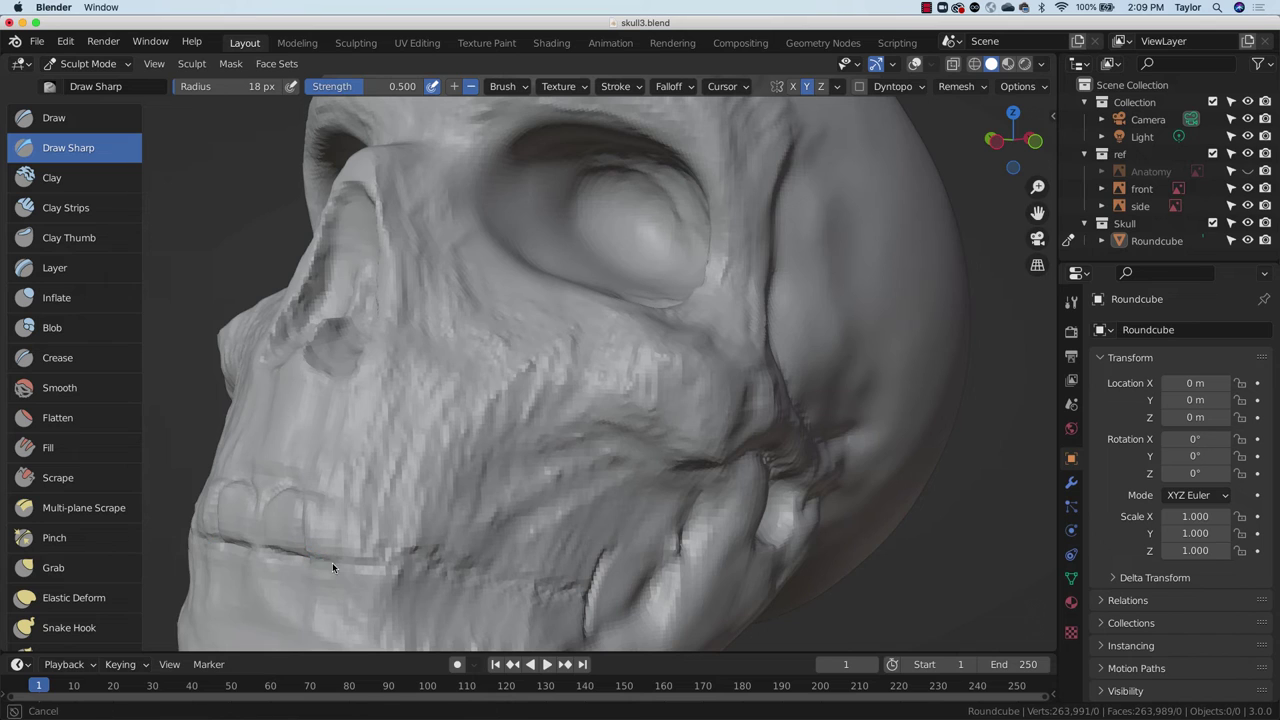
left_click_drag(409, 583, 495, 590)
left_click_drag(646, 562, 579, 598)
left_click_drag(473, 585, 357, 559)
mouse_move(630, 575)
left_mouse_down()
mouse_move(551, 597)
mouse_move(381, 555)
mouse_move(416, 558)
left_mouse_up()
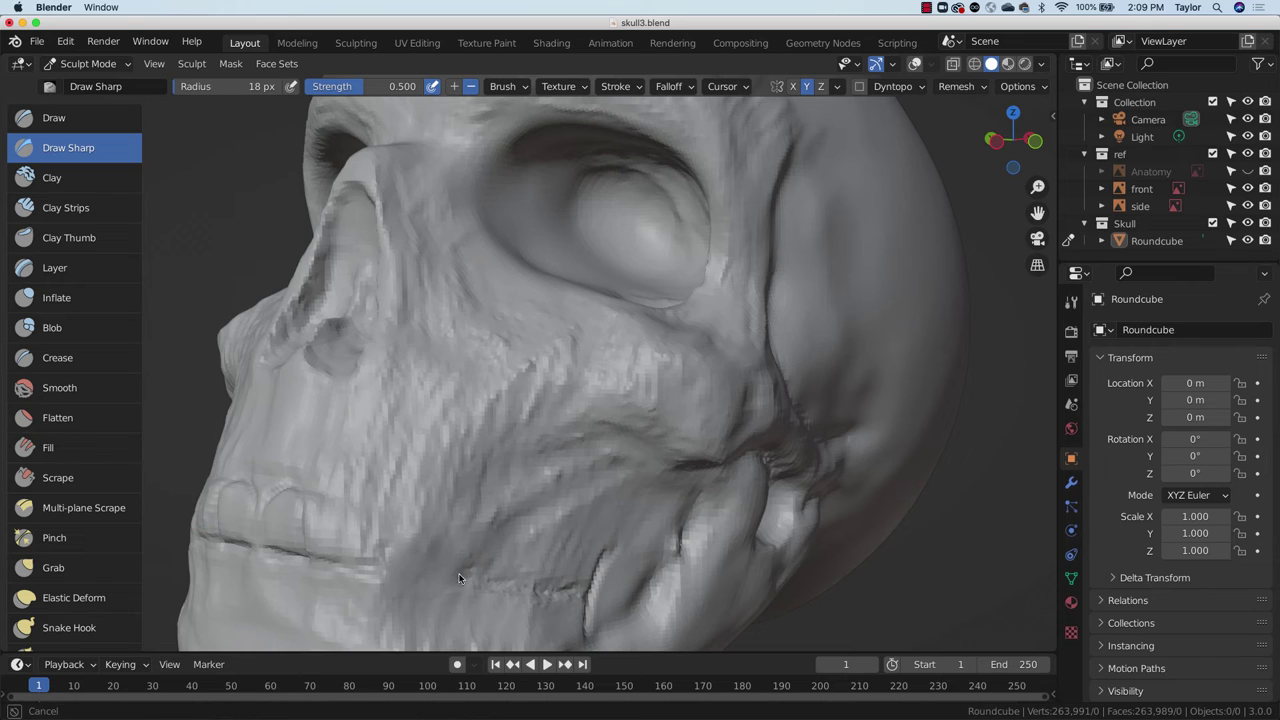
mouse_move(520, 592)
left_mouse_down()
mouse_move(574, 590)
mouse_move(482, 584)
left_mouse_up()
left_click_drag(396, 573, 398, 573)
left_click_drag(529, 586, 358, 565)
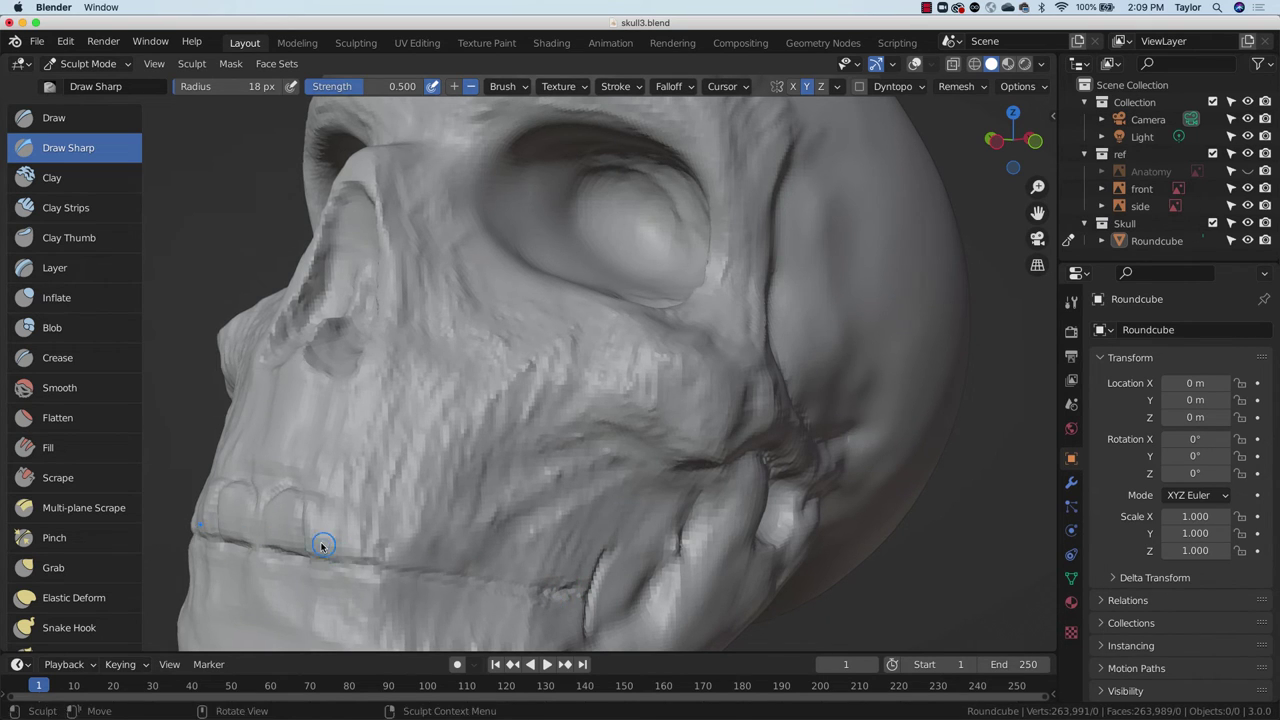
Step: Carve the outlines of the upper side teeth, from beside the front teeth to the back molars, with Draw Sharp
middle_click_drag(345, 516, 440, 547)
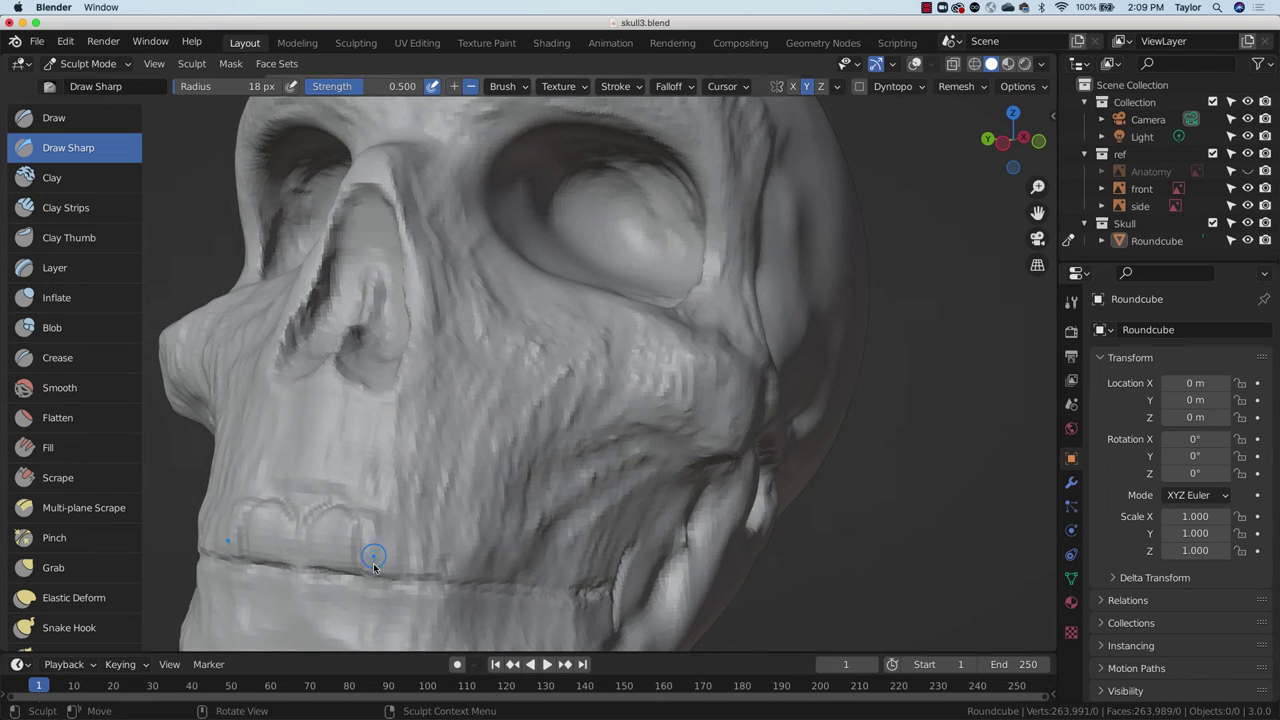
left_click_drag(374, 568, 406, 579)
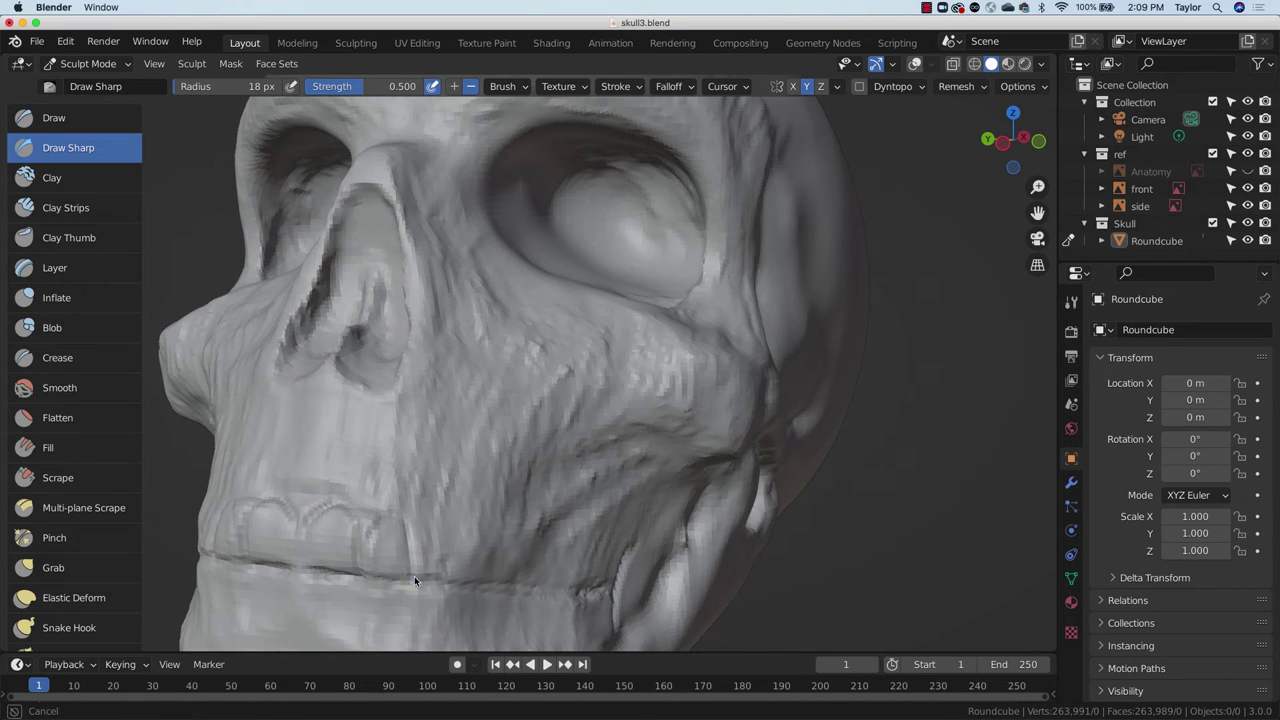
middle_click_drag(470, 535, 439, 536)
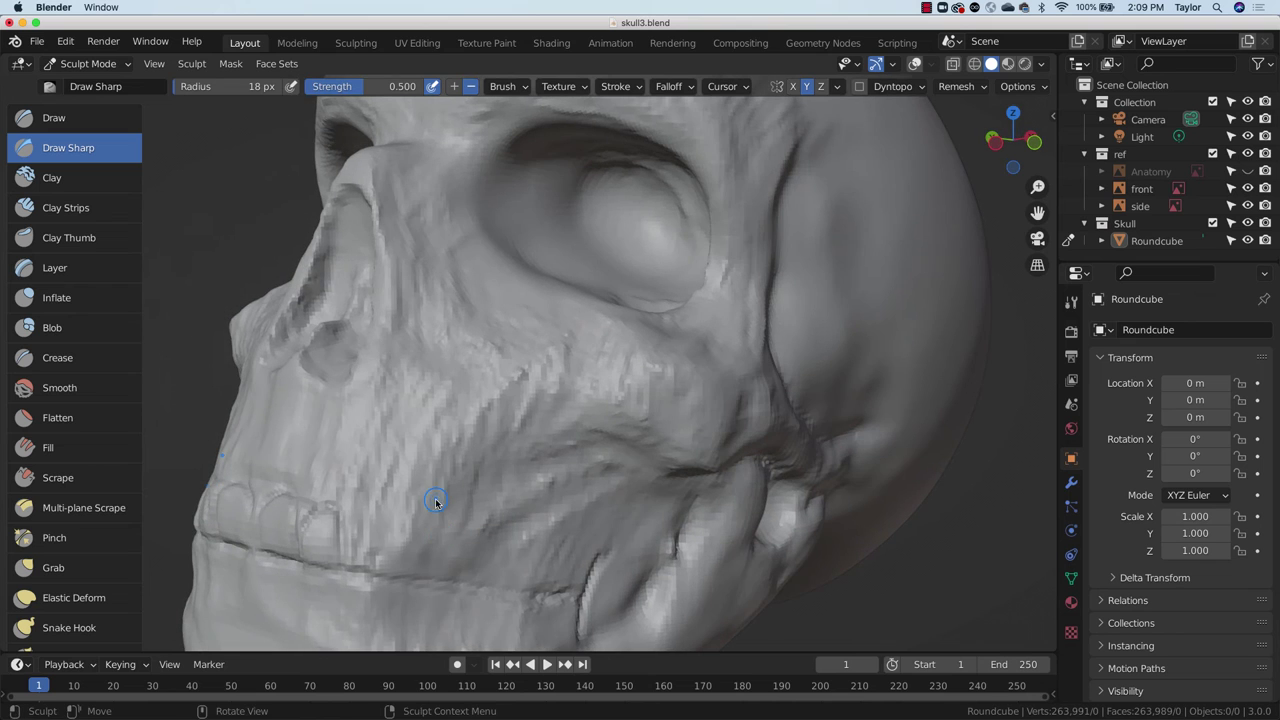
mouse_move(362, 525)
left_mouse_down()
mouse_move(369, 514)
mouse_move(360, 586)
mouse_move(373, 571)
left_mouse_up()
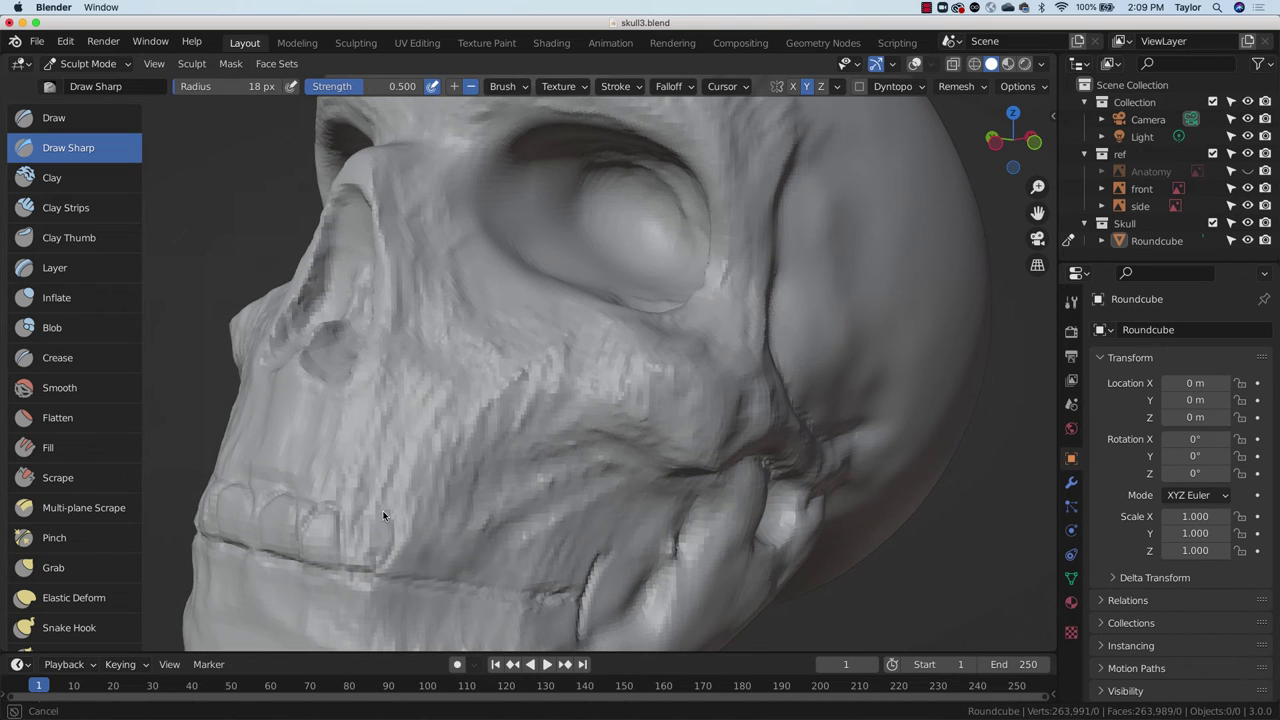
mouse_move(529, 491)
middle_mouse_down()
mouse_move(493, 488)
mouse_move(508, 472)
middle_mouse_up()
mouse_move(372, 511)
left_mouse_down()
mouse_move(363, 523)
mouse_move(429, 523)
mouse_move(430, 574)
left_mouse_up()
left_click_drag(463, 530, 428, 516)
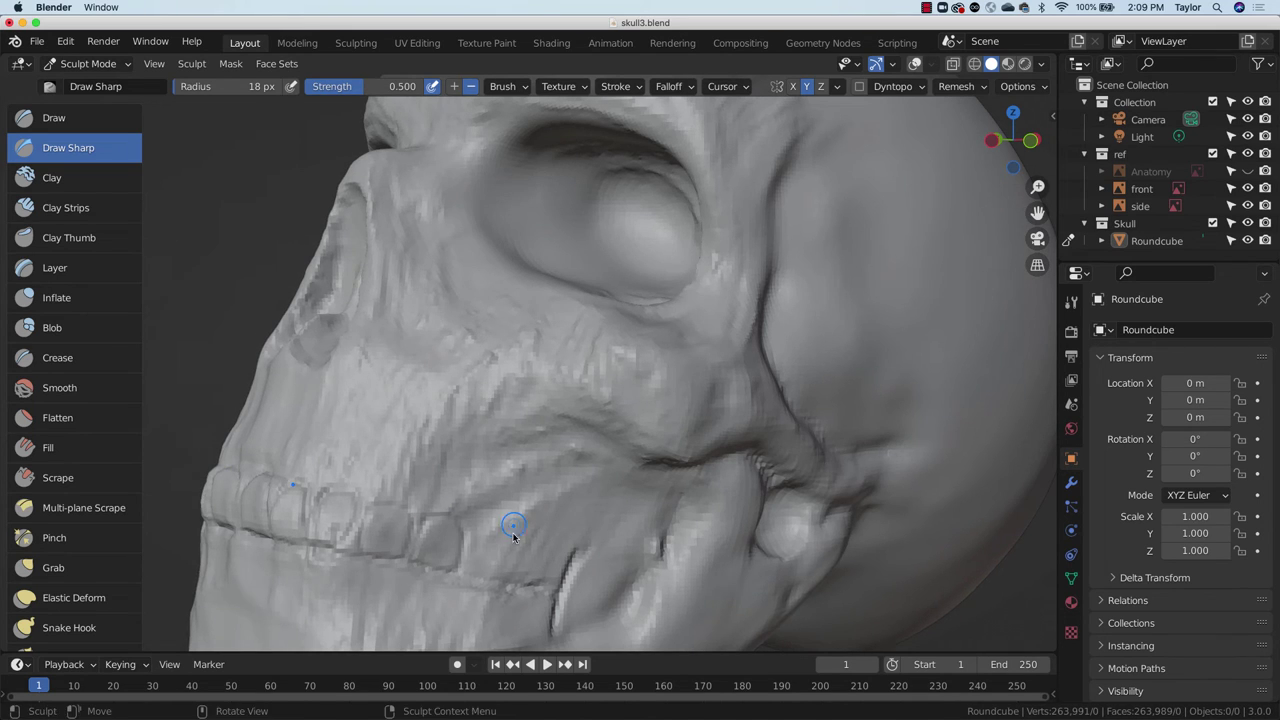
left_click_drag(512, 527, 506, 532)
left_click_drag(516, 580, 466, 531)
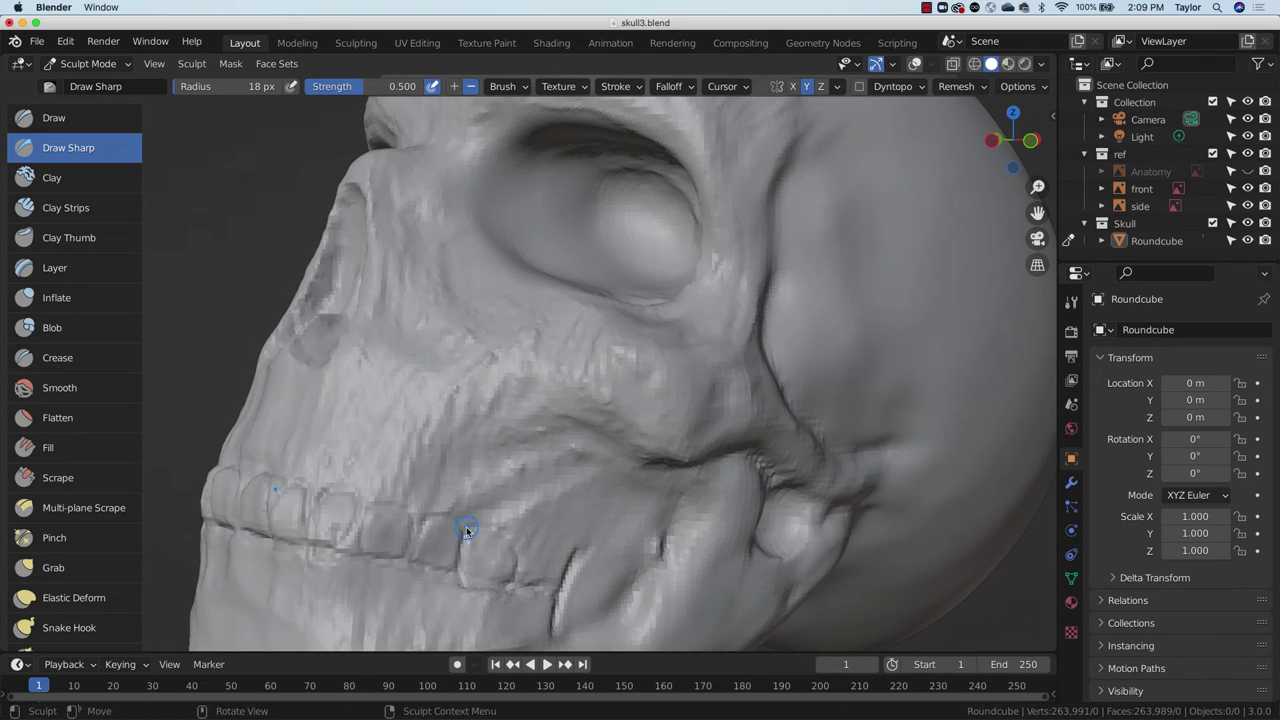
Step: Compare the carved upper teeth with the side reference, using the overlays and X-ray, and turn both off again
middle_click_drag(600, 515, 529, 497)
left_click_drag(1043, 180, 1071, 141)
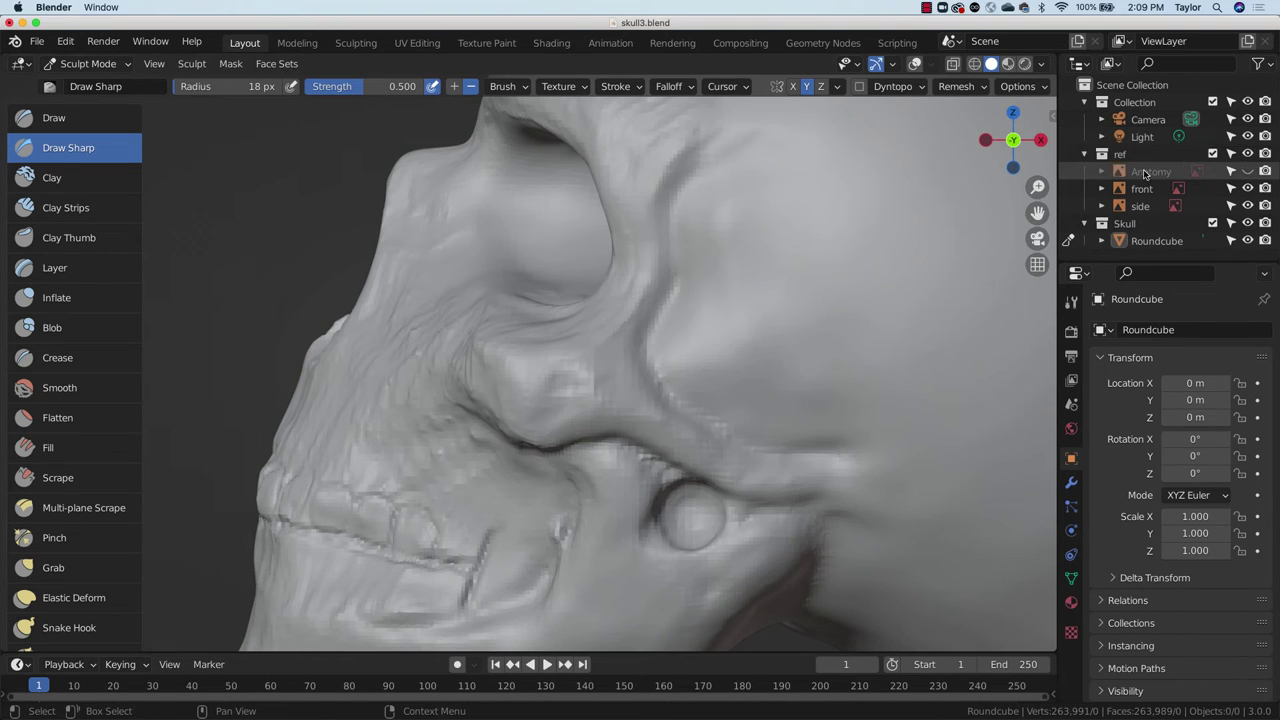
left_click(914, 64)
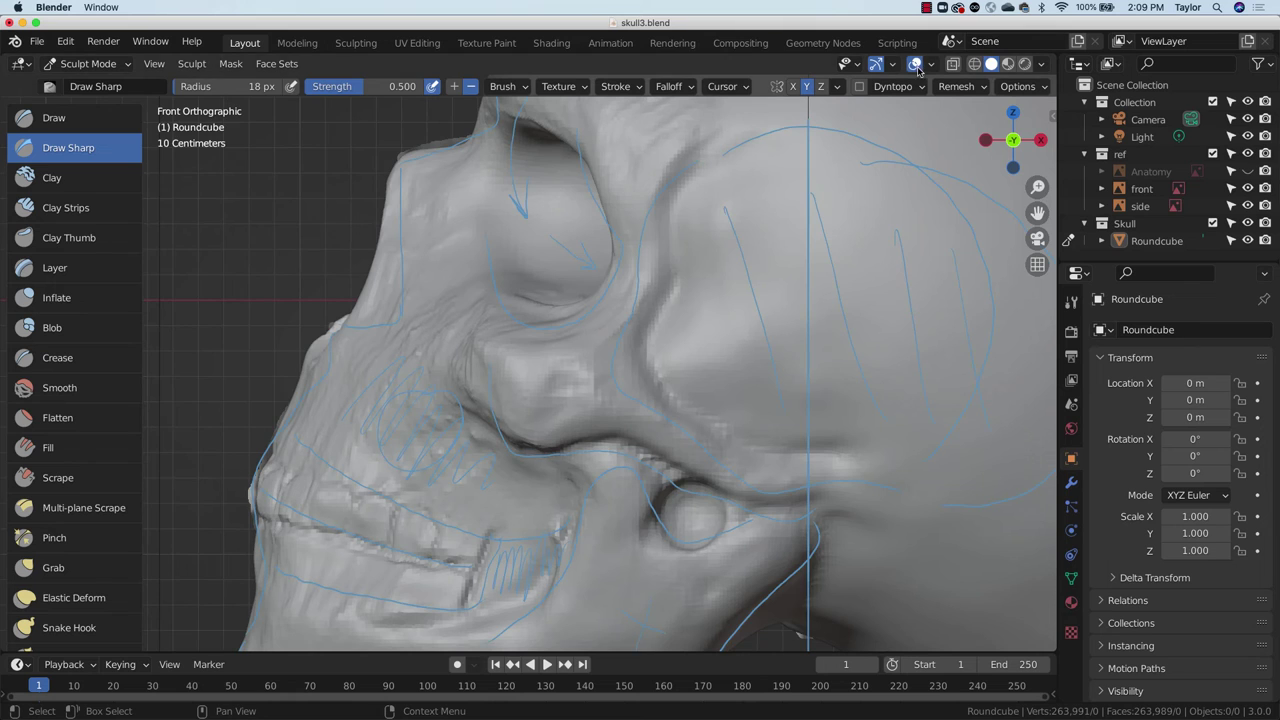
left_click(923, 66)
left_click(925, 67)
left_click(928, 65)
left_click(952, 64)
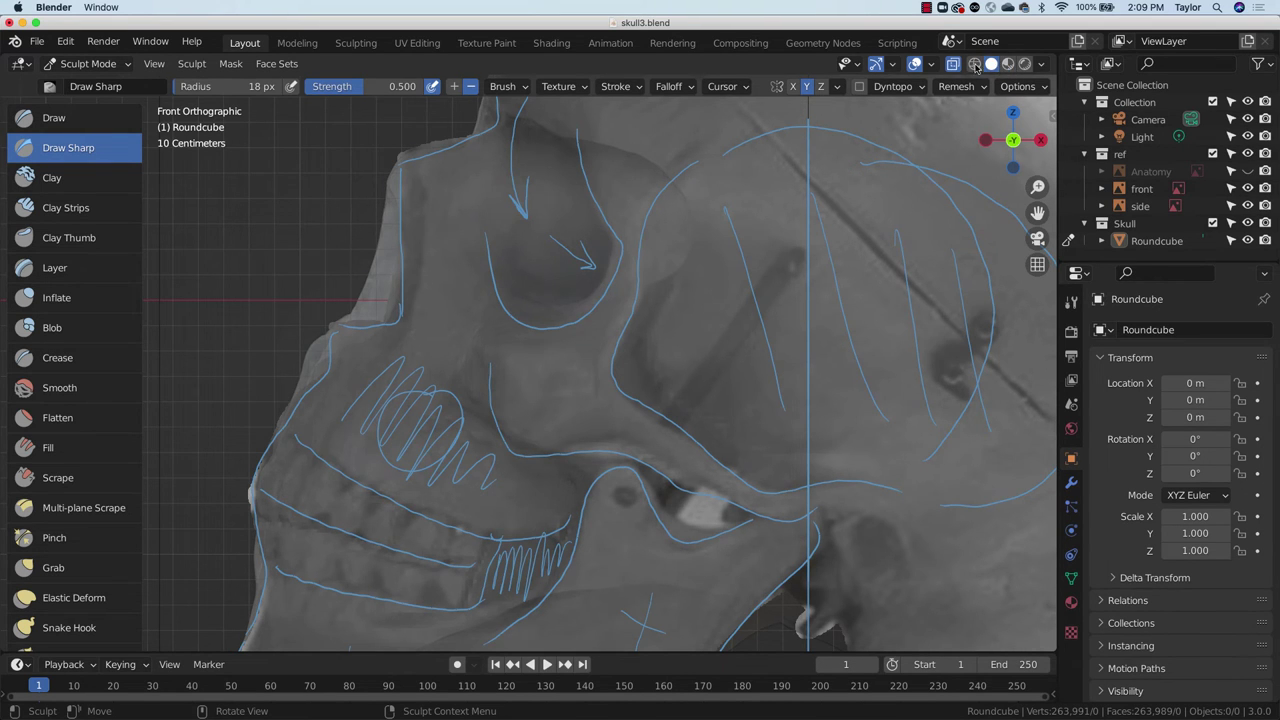
left_click(954, 64)
mouse_move(588, 465)
middle_mouse_down()
mouse_move(774, 486)
mouse_move(613, 497)
middle_mouse_up()
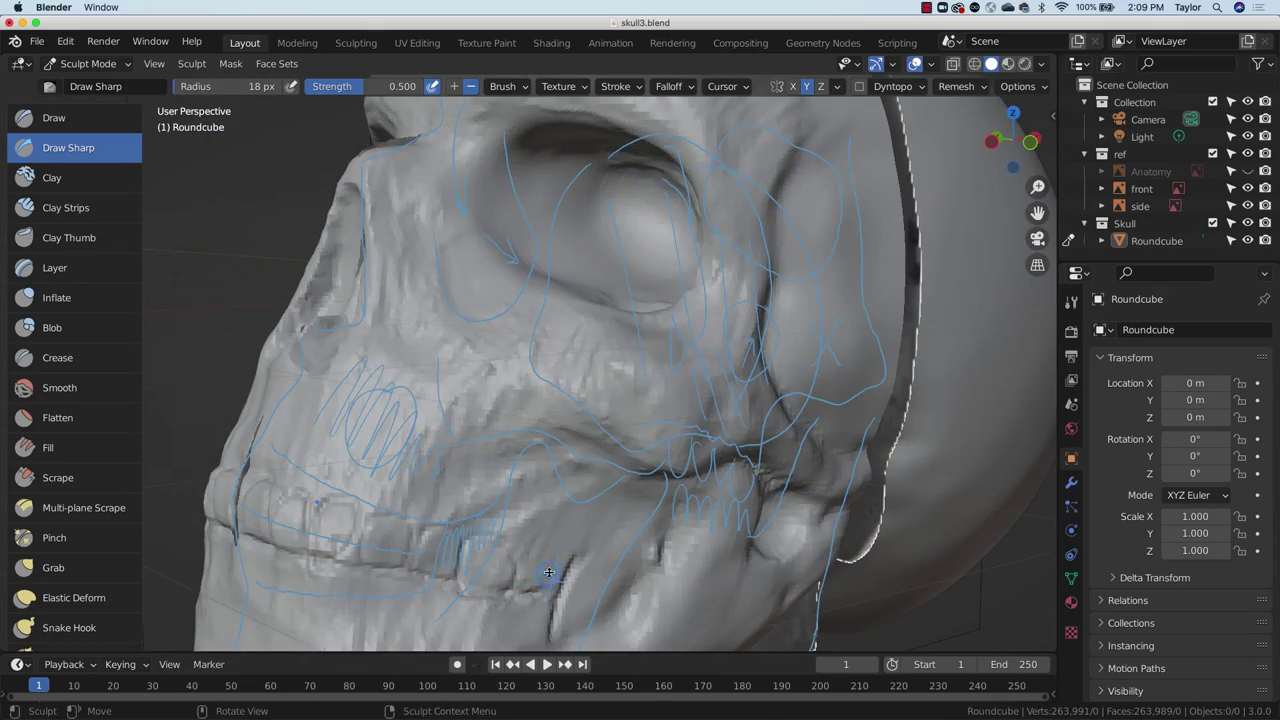
middle_click_drag(549, 572, 458, 518)
middle_click_drag(486, 561, 712, 468)
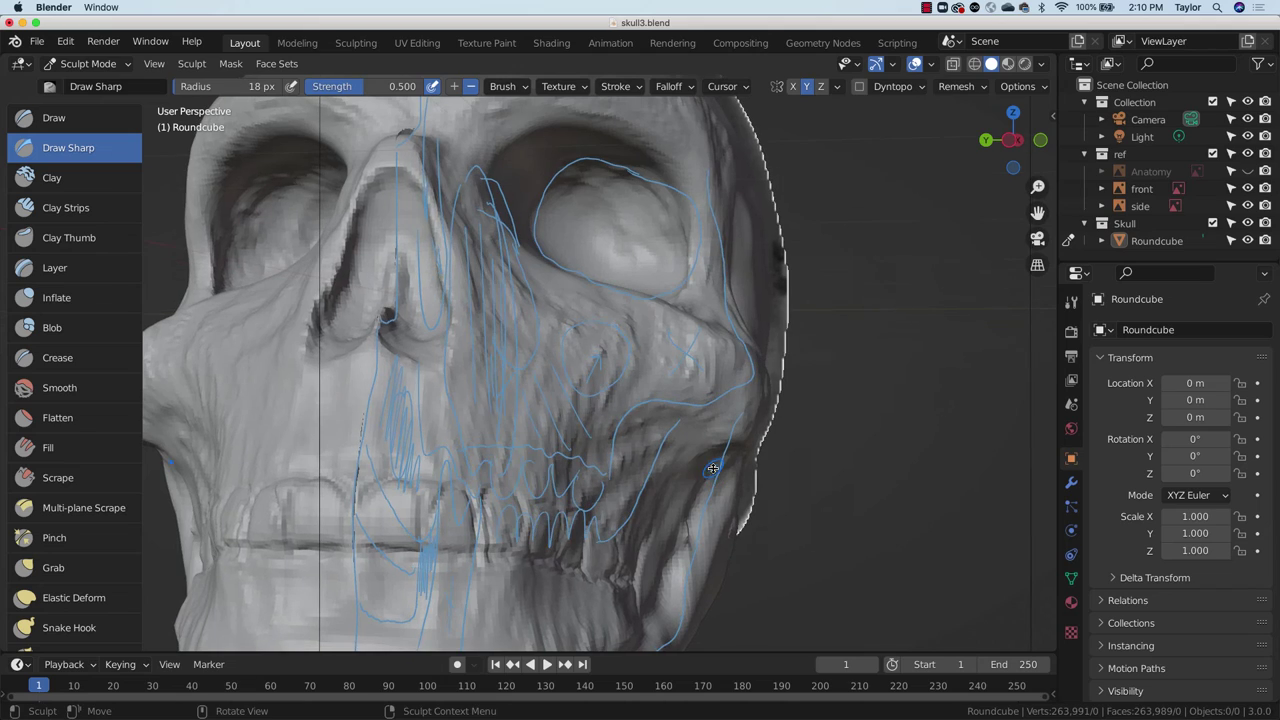
left_click_drag(1012, 142, 890, 215)
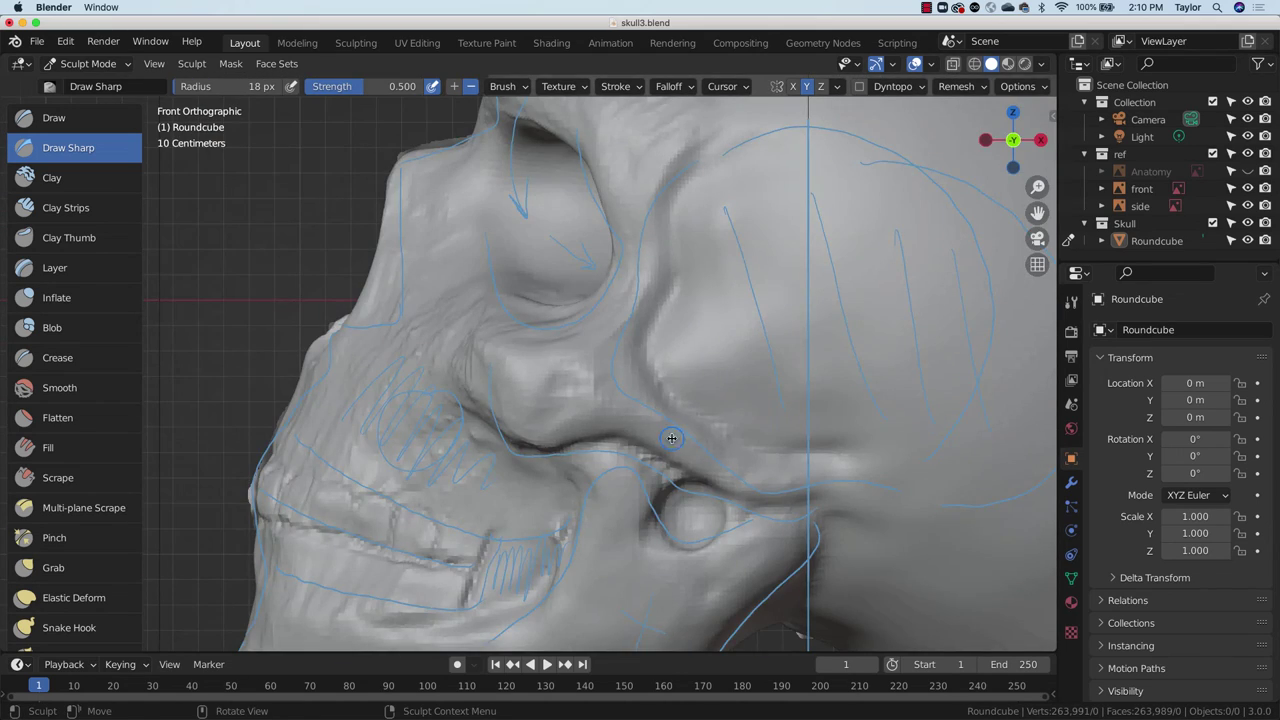
left_click(914, 63)
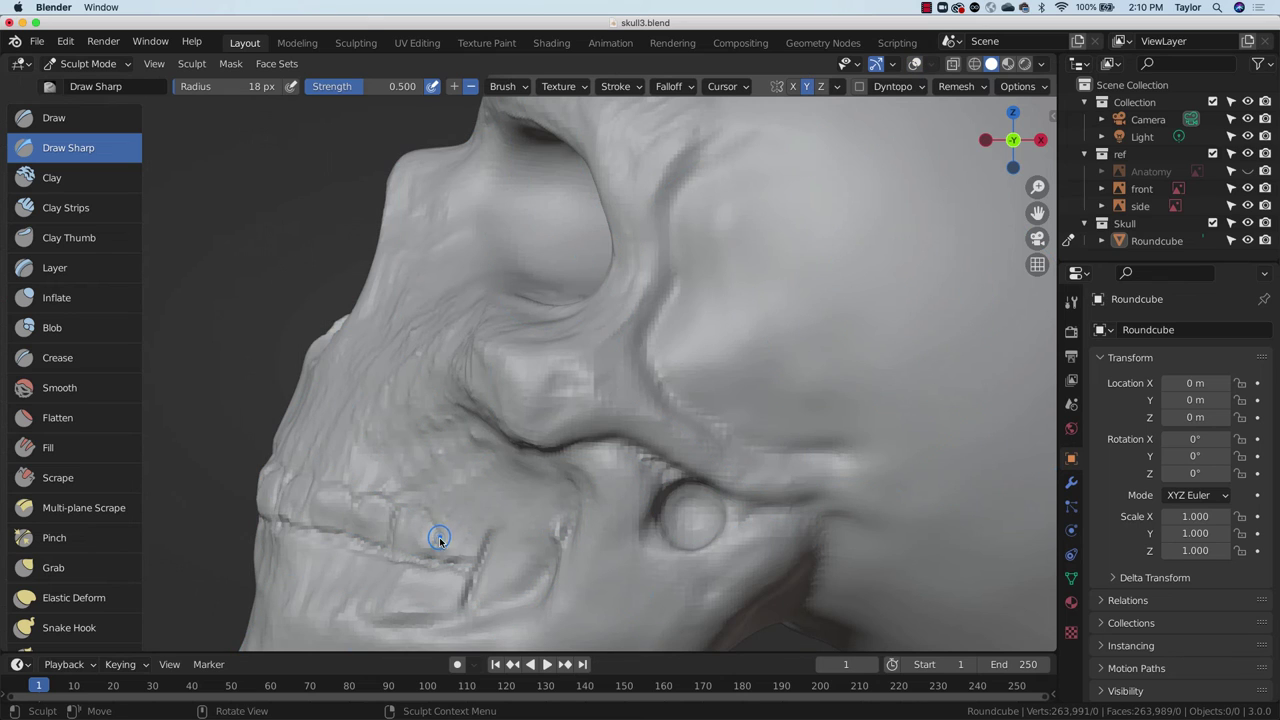
Step: Reshape the upper side teeth and the bite line along the jaw with the Grab brush at a 70 px radius
key("g")
key("f")
left_click(502, 499)
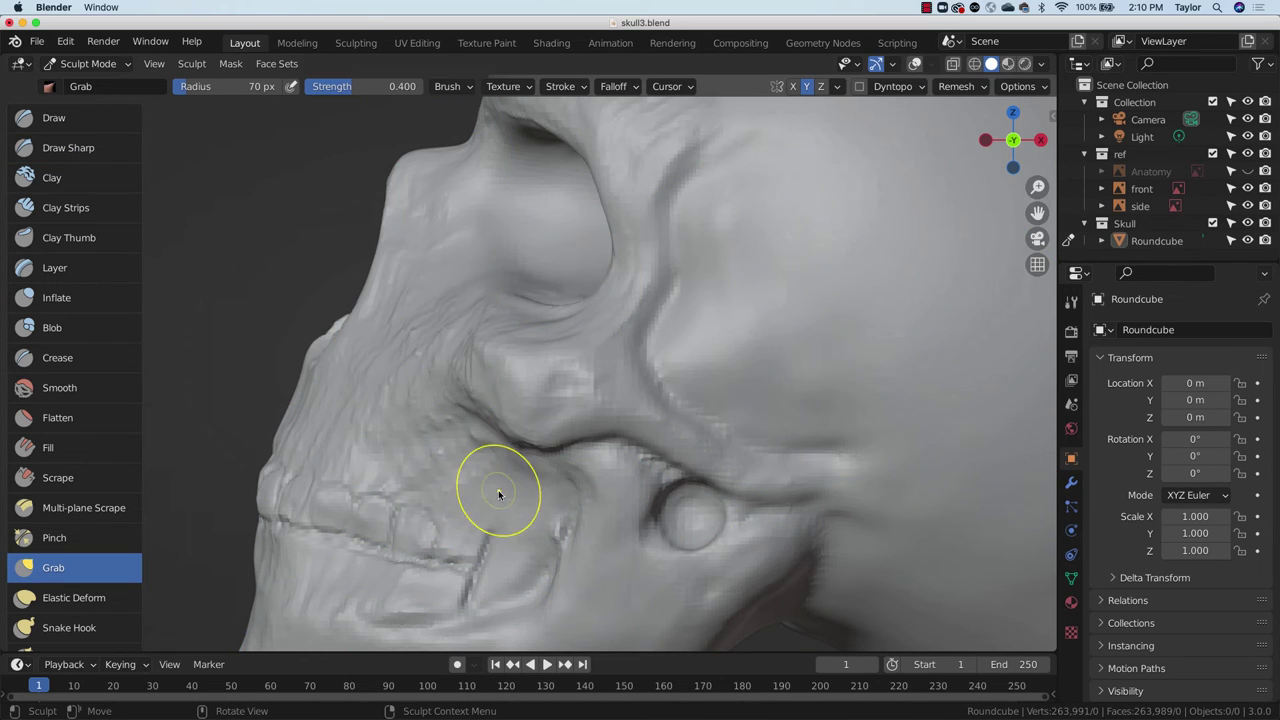
left_click_drag(396, 532, 411, 518)
mouse_move(402, 520)
middle_mouse_down()
mouse_move(611, 534)
mouse_move(566, 514)
middle_mouse_up()
left_click_drag(443, 555, 451, 524)
middle_click_drag(486, 529, 394, 537)
mouse_move(360, 536)
left_mouse_down()
mouse_move(339, 534)
mouse_move(380, 514)
mouse_move(399, 556)
mouse_move(400, 528)
mouse_move(463, 550)
mouse_move(460, 572)
mouse_move(465, 543)
left_mouse_up()
left_click_drag(466, 543, 484, 532)
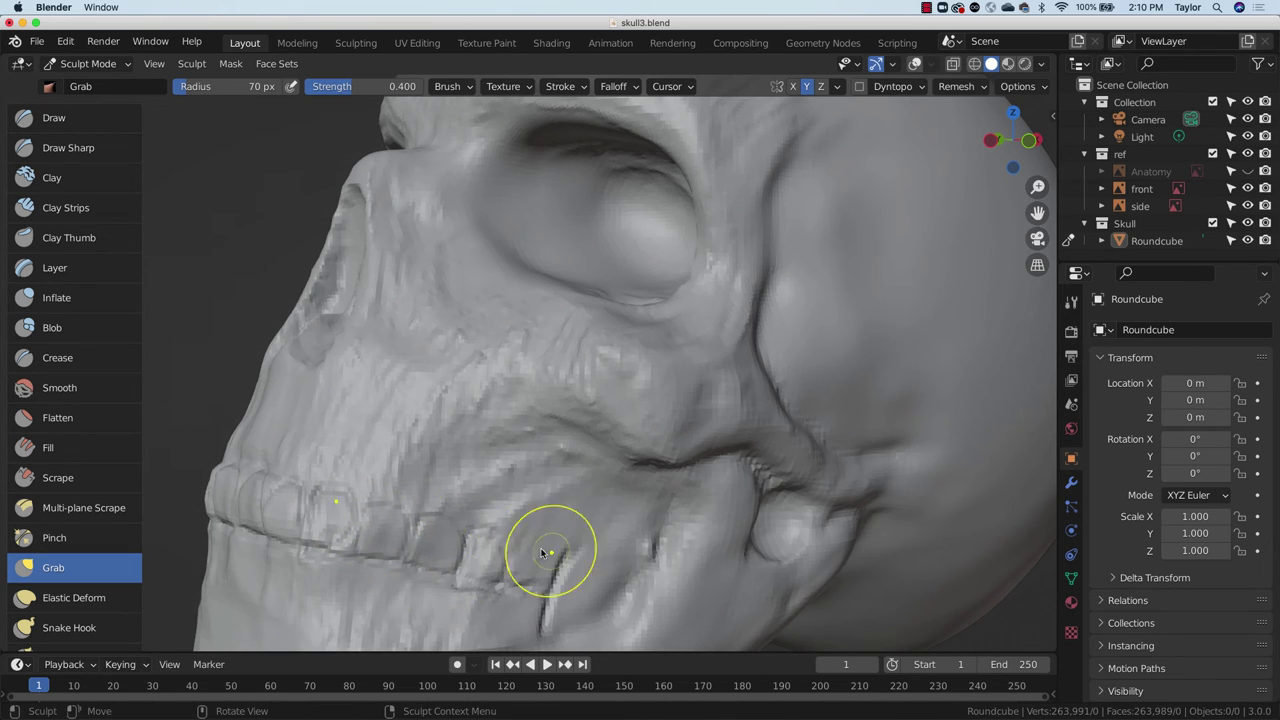
middle_click_drag(552, 552, 486, 532)
mouse_move(445, 558)
left_mouse_down()
mouse_move(457, 563)
mouse_move(458, 538)
left_mouse_up()
mouse_move(458, 538)
left_mouse_down()
mouse_move(449, 529)
mouse_move(469, 530)
mouse_move(458, 558)
mouse_move(564, 521)
left_mouse_up()
middle_click_drag(603, 578, 621, 531)
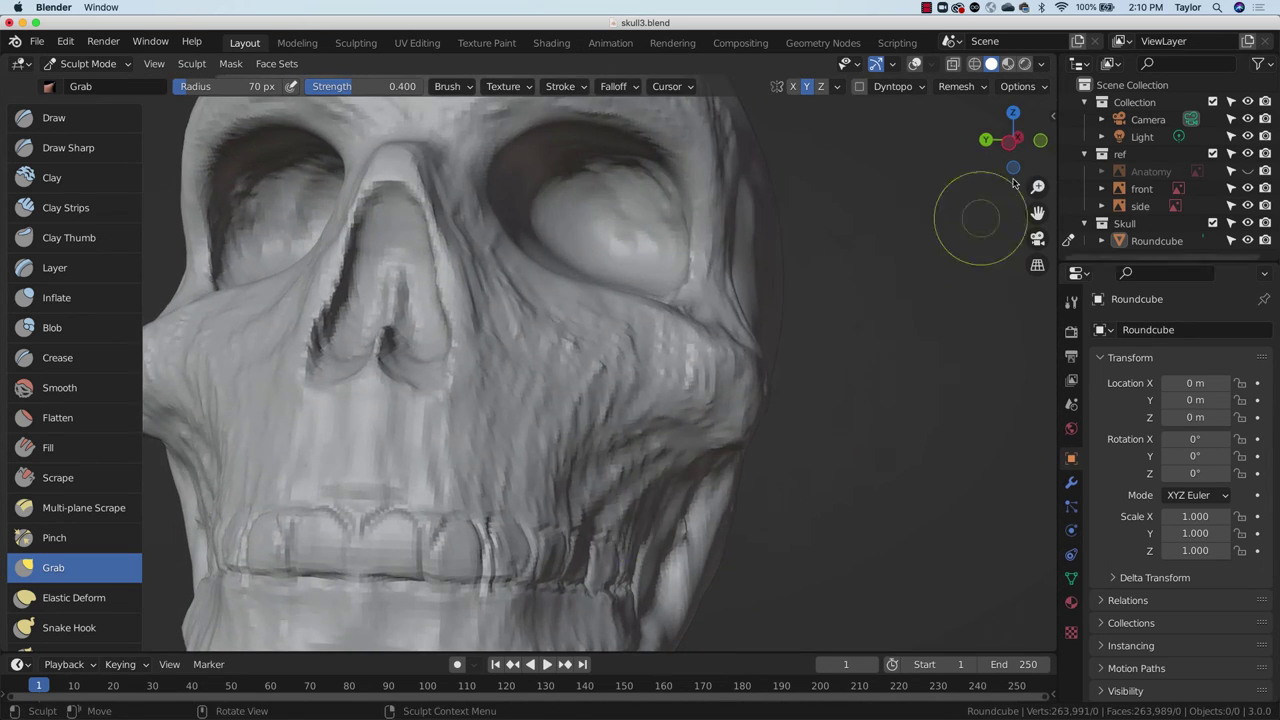
Step: Show the overlays in the front view and toggle the Skull collection's visibility to compare the teeth with the front reference
left_click(1015, 139)
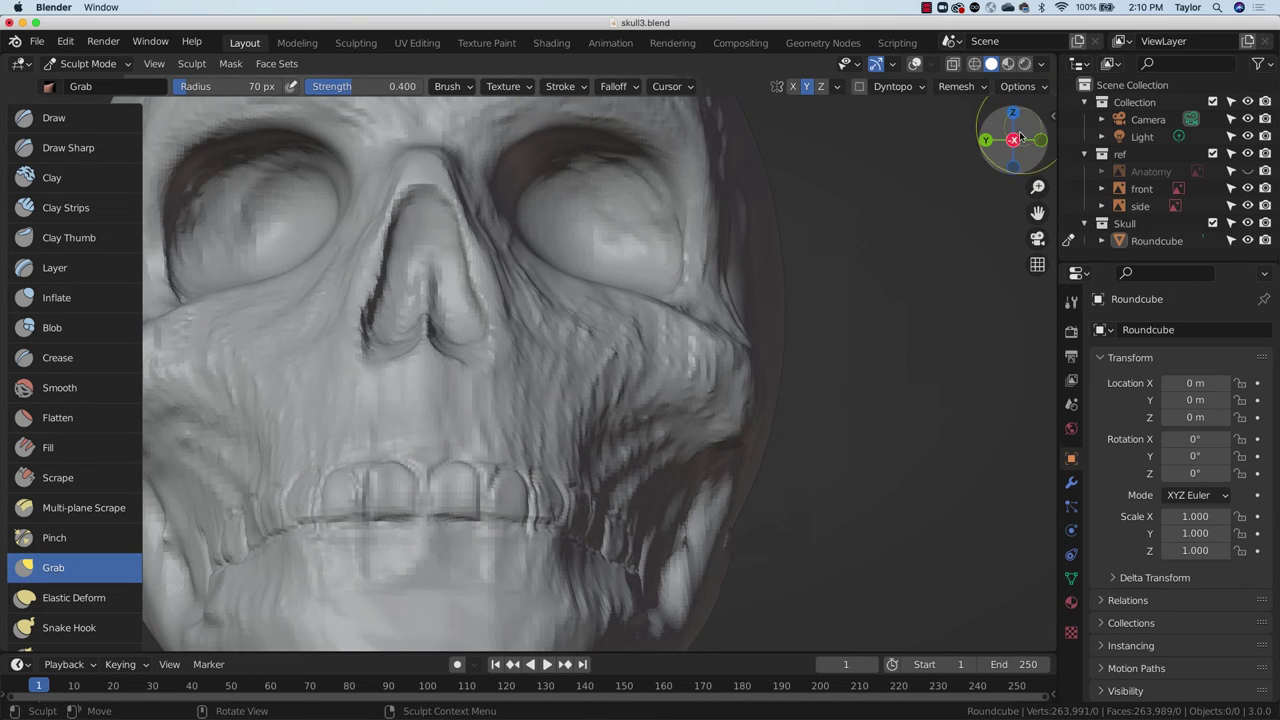
scroll(1049, 147, "up", 3)
scroll(1049, 147, "down", 2)
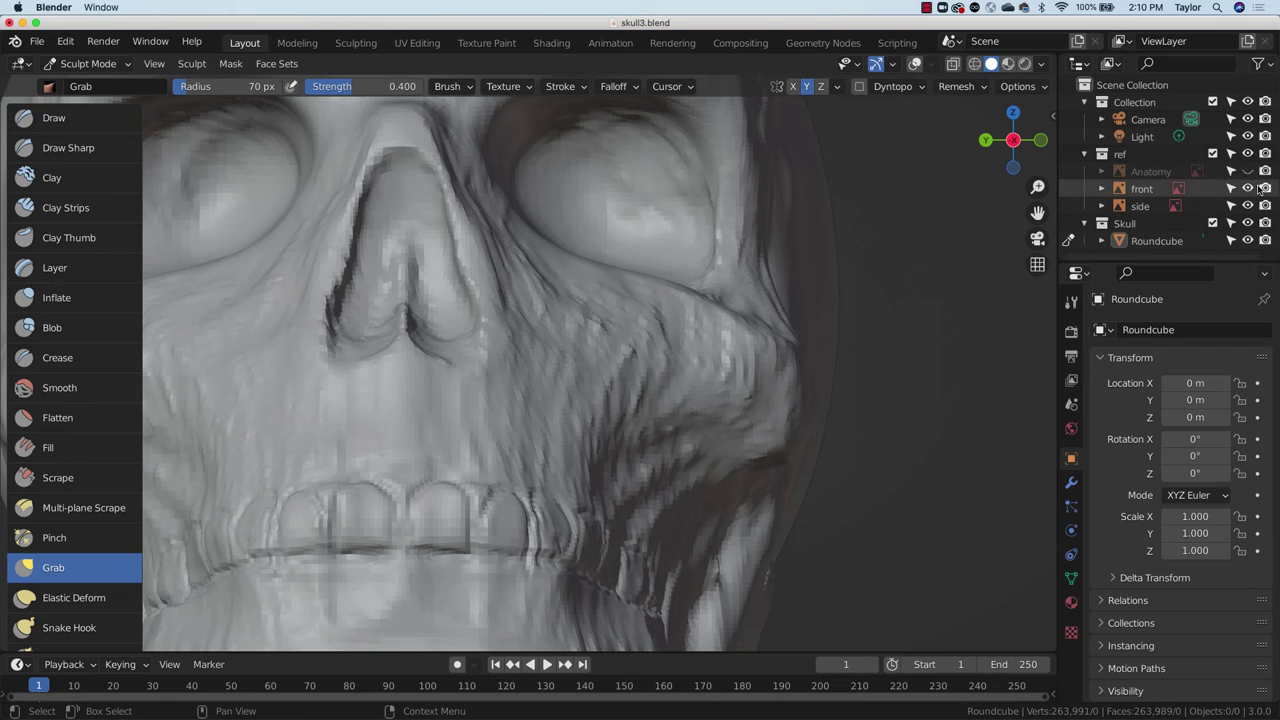
left_click(1249, 225)
left_click(1249, 225)
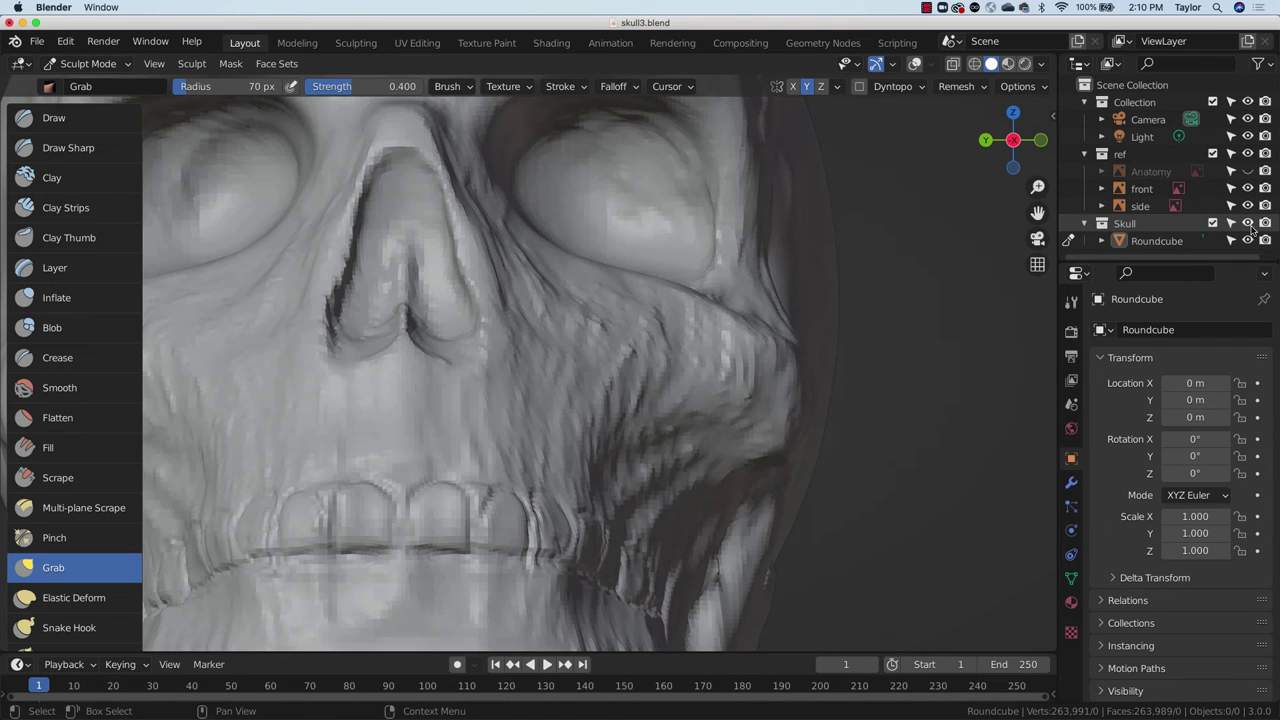
left_click(914, 64)
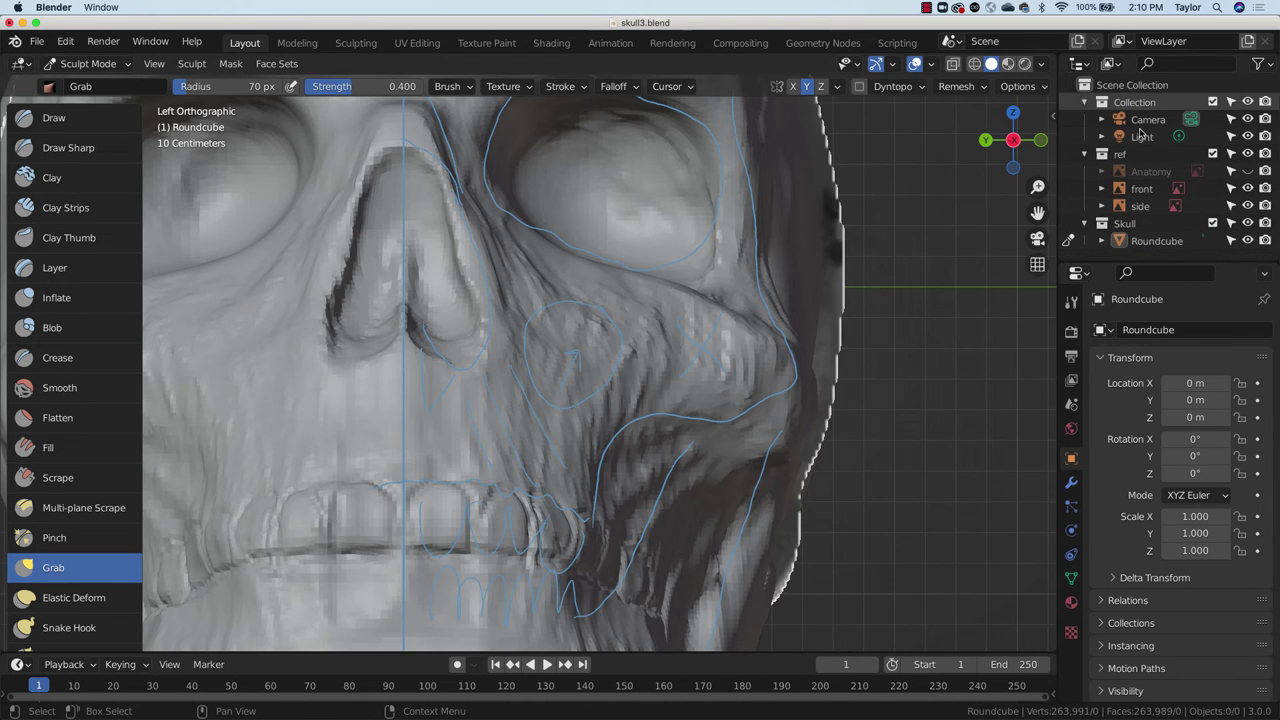
left_click(1249, 227)
left_click(1249, 227)
left_click(1249, 227)
left_click(1249, 226)
left_click(1249, 226)
left_click(1249, 226)
left_click(1249, 226)
left_click(1249, 226)
left_click(1249, 226)
left_click(1249, 226)
left_click(1249, 226)
left_click(1249, 226)
Step: Hide the annotations and build up the upper front teeth with Clay Strips, setting the brush radius to 37 px
left_click_drag(1035, 190, 1035, 168)
left_click_drag(1037, 213, 1128, 122)
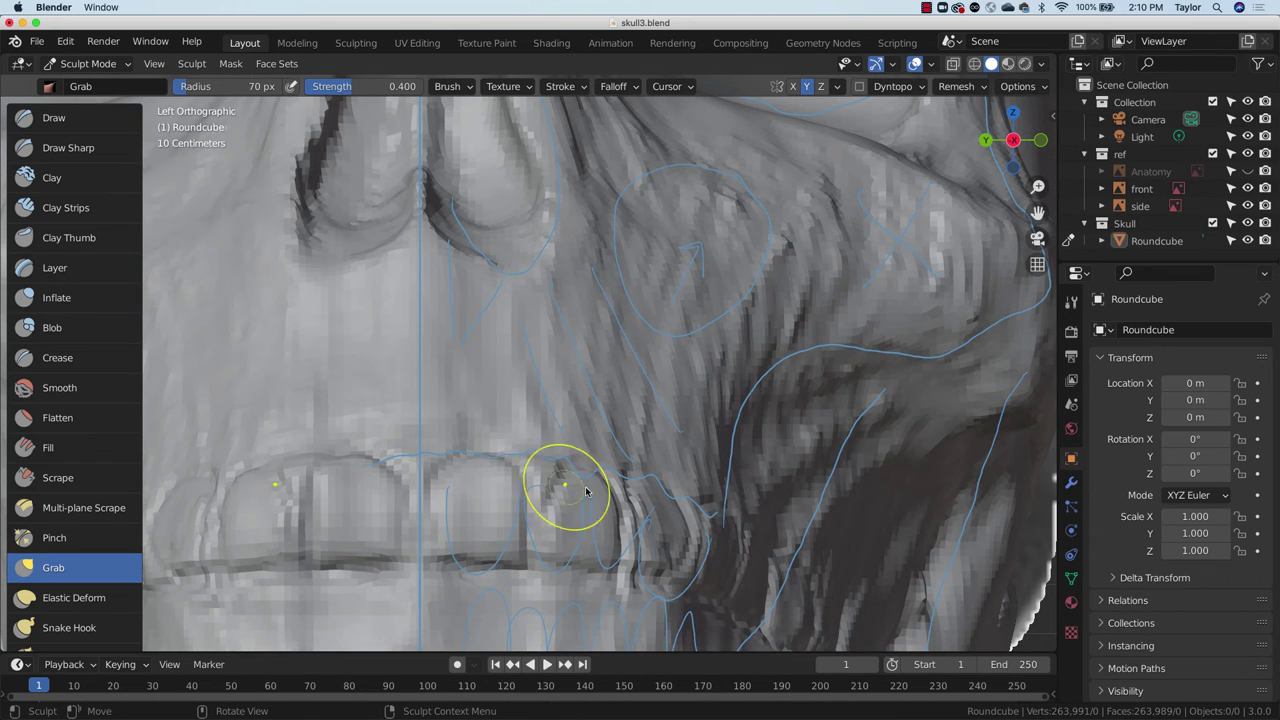
left_click(931, 64)
left_click(970, 202)
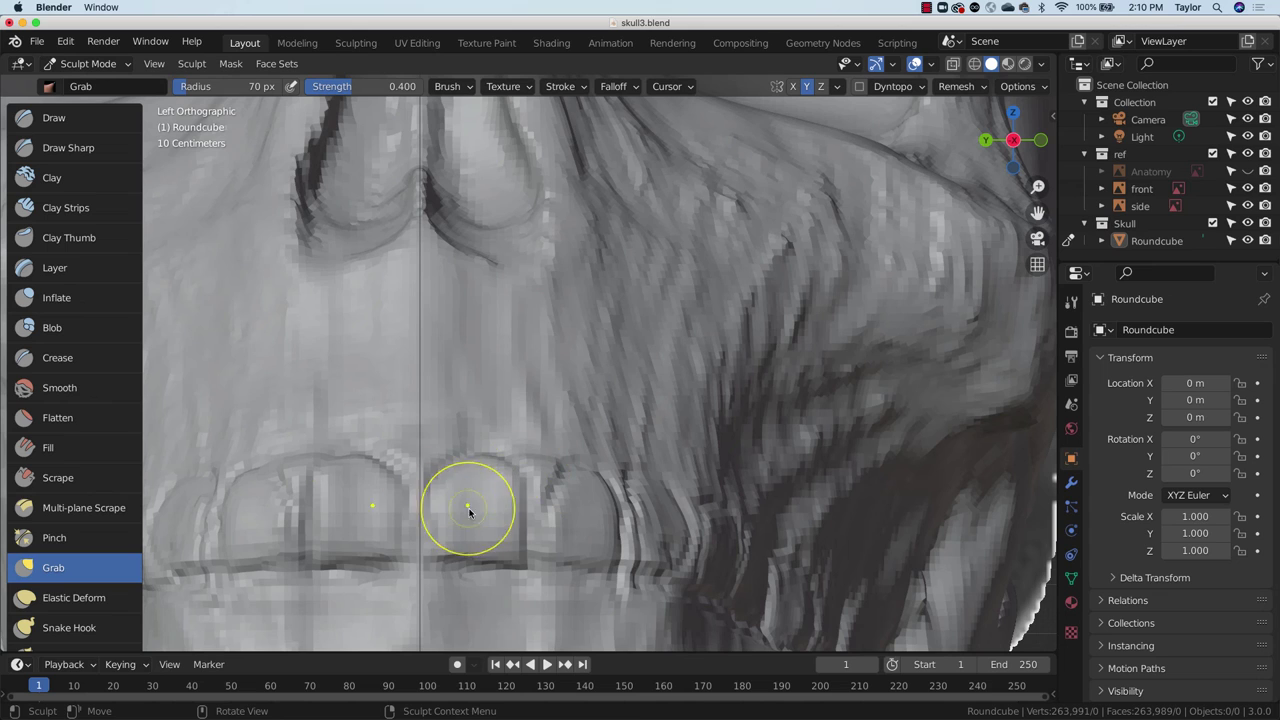
left_click(65, 207)
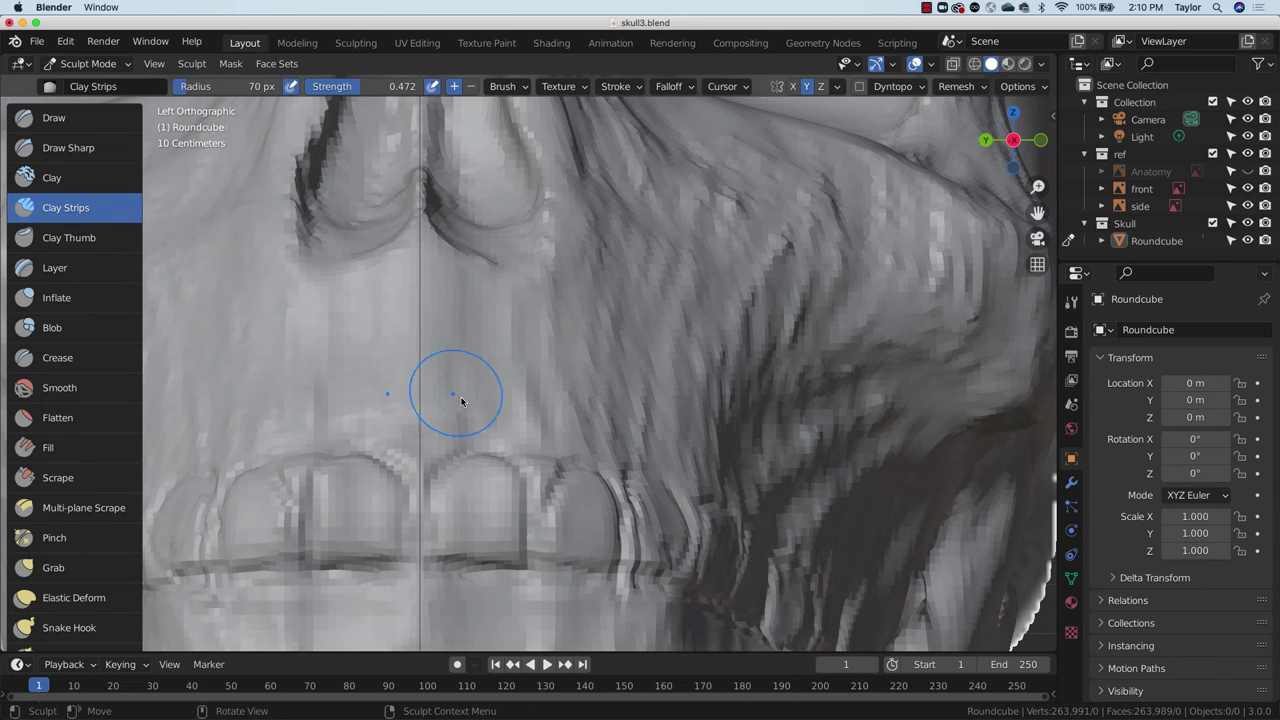
left_click_drag(1037, 187, 1037, 170)
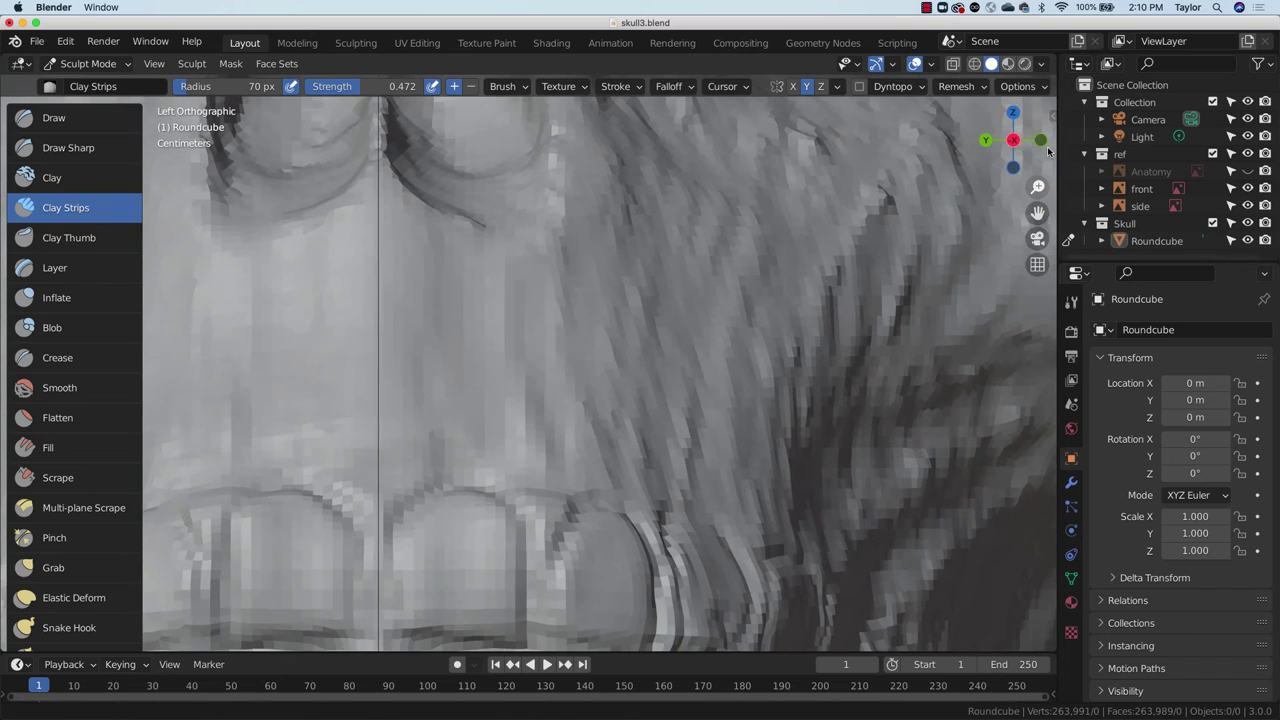
middle_click_drag(1010, 226, 1125, 108, "shift")
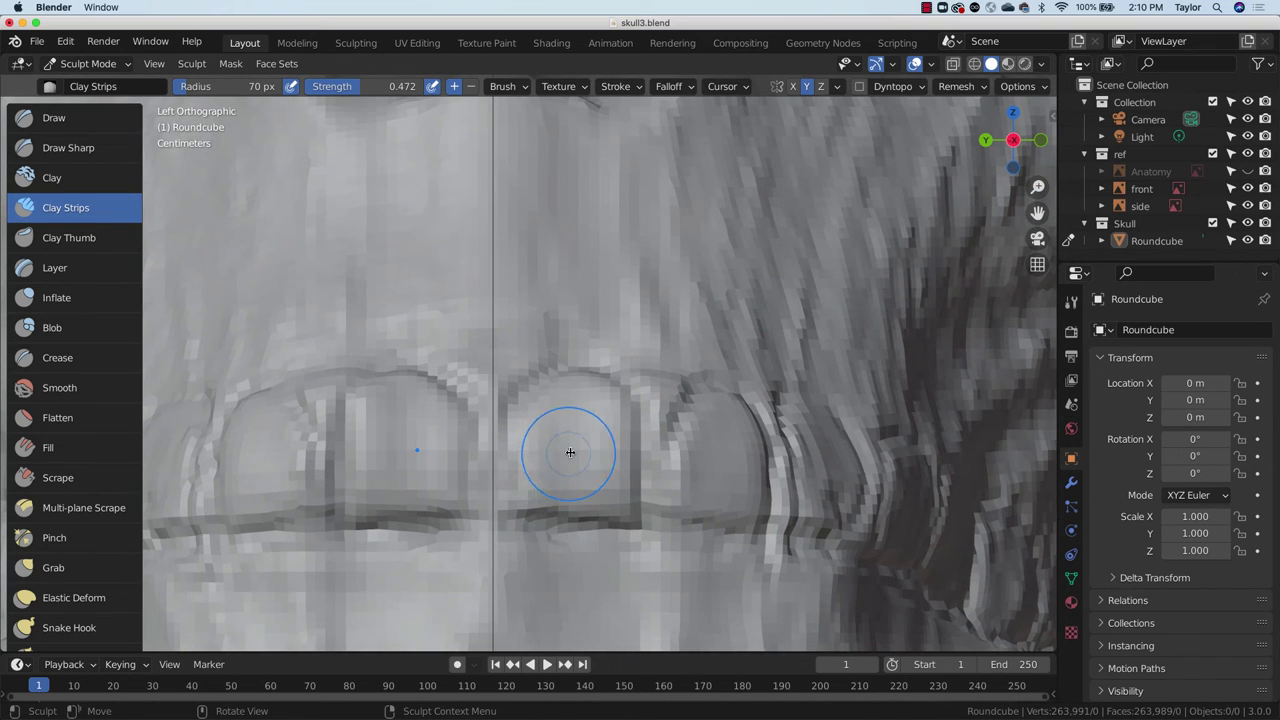
mouse_move(518, 488)
left_mouse_down()
mouse_move(516, 410)
mouse_move(588, 497)
mouse_move(606, 492)
mouse_move(569, 508)
mouse_move(527, 475)
left_mouse_up()
key("f")
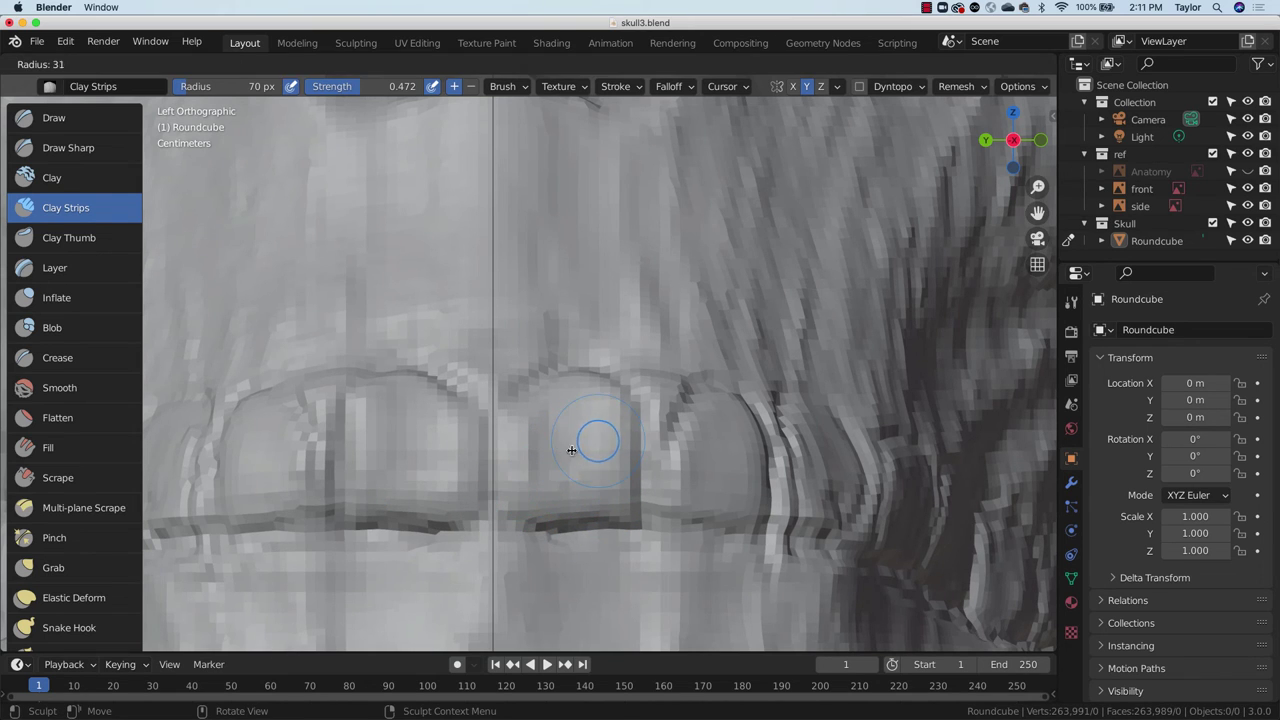
left_click(628, 421)
Step: Choose a finer voxel size and remesh the skull at higher resolution
key("r")
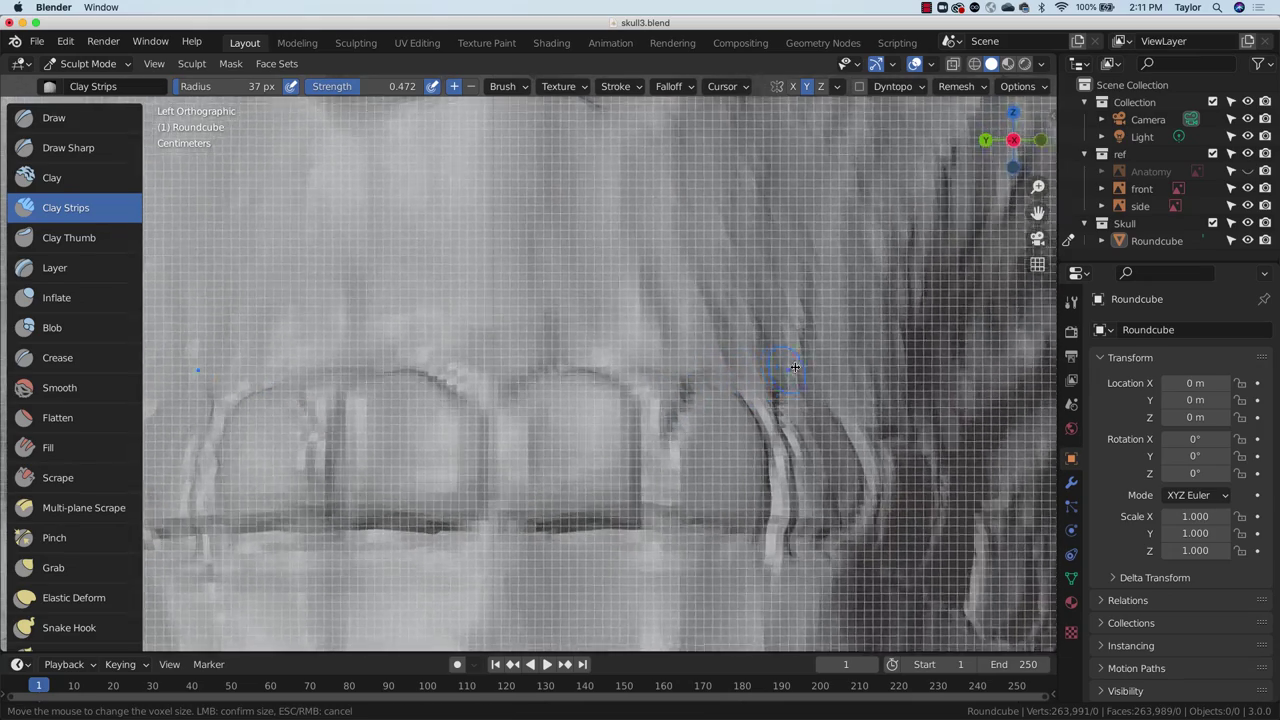
left_click(744, 381)
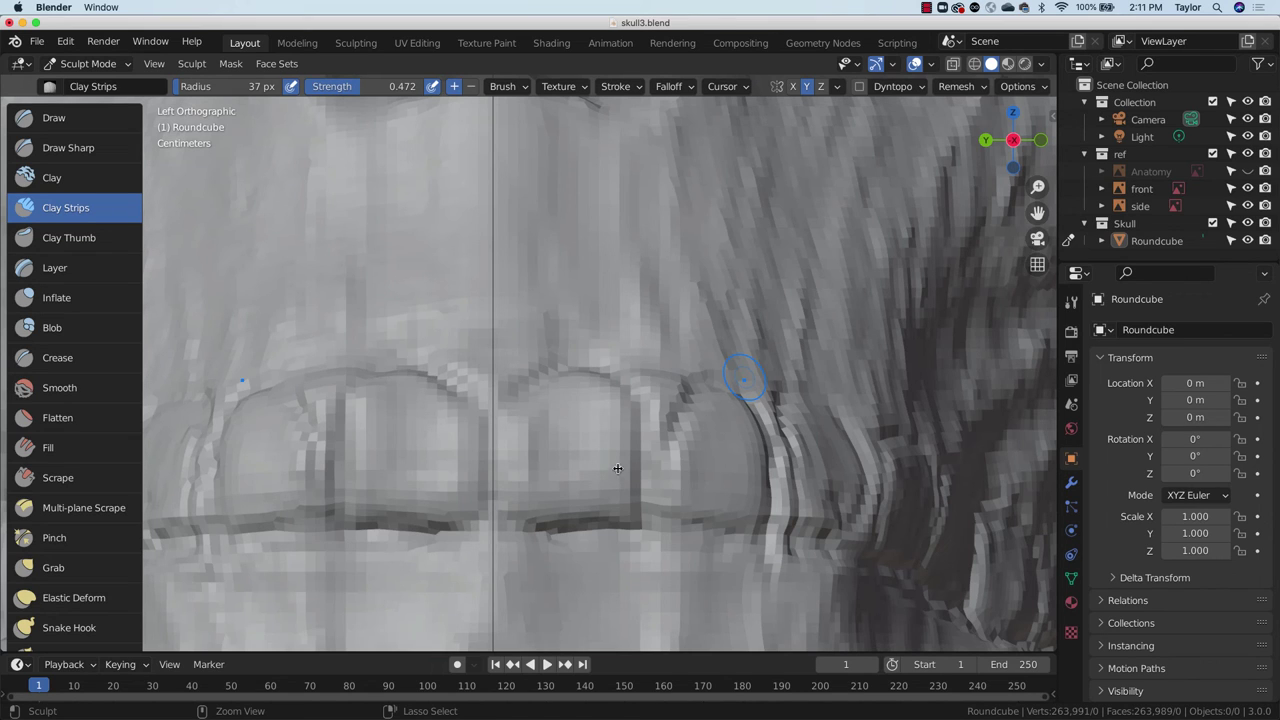
key("ctrl+r")
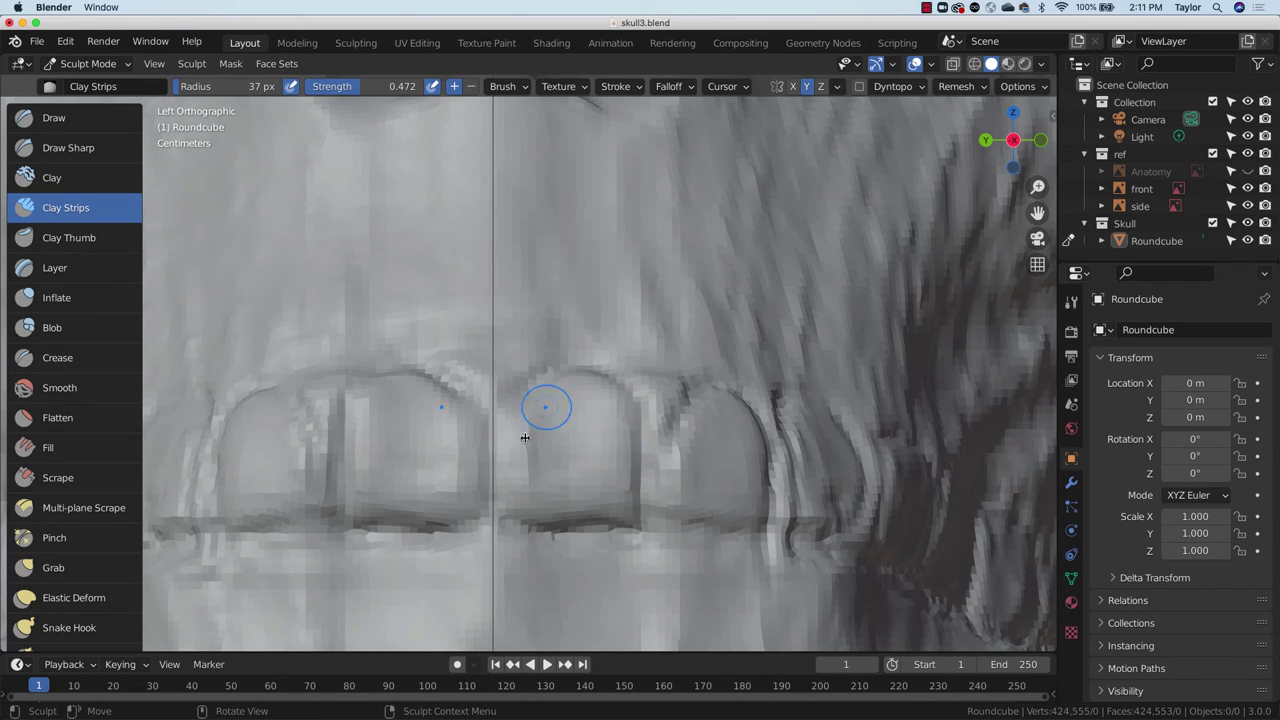
Step: Build up the inner side and rounded gum edge of the upper central incisors with Clay Strips at a 37 px radius
left_click_drag(522, 438, 517, 490)
mouse_move(517, 490)
left_mouse_down()
mouse_move(520, 514)
mouse_move(543, 503)
mouse_move(551, 520)
mouse_move(608, 527)
mouse_move(537, 523)
mouse_move(591, 523)
mouse_move(625, 493)
mouse_move(629, 457)
mouse_move(557, 543)
mouse_move(620, 512)
mouse_move(578, 532)
mouse_move(531, 474)
mouse_move(534, 521)
left_mouse_up()
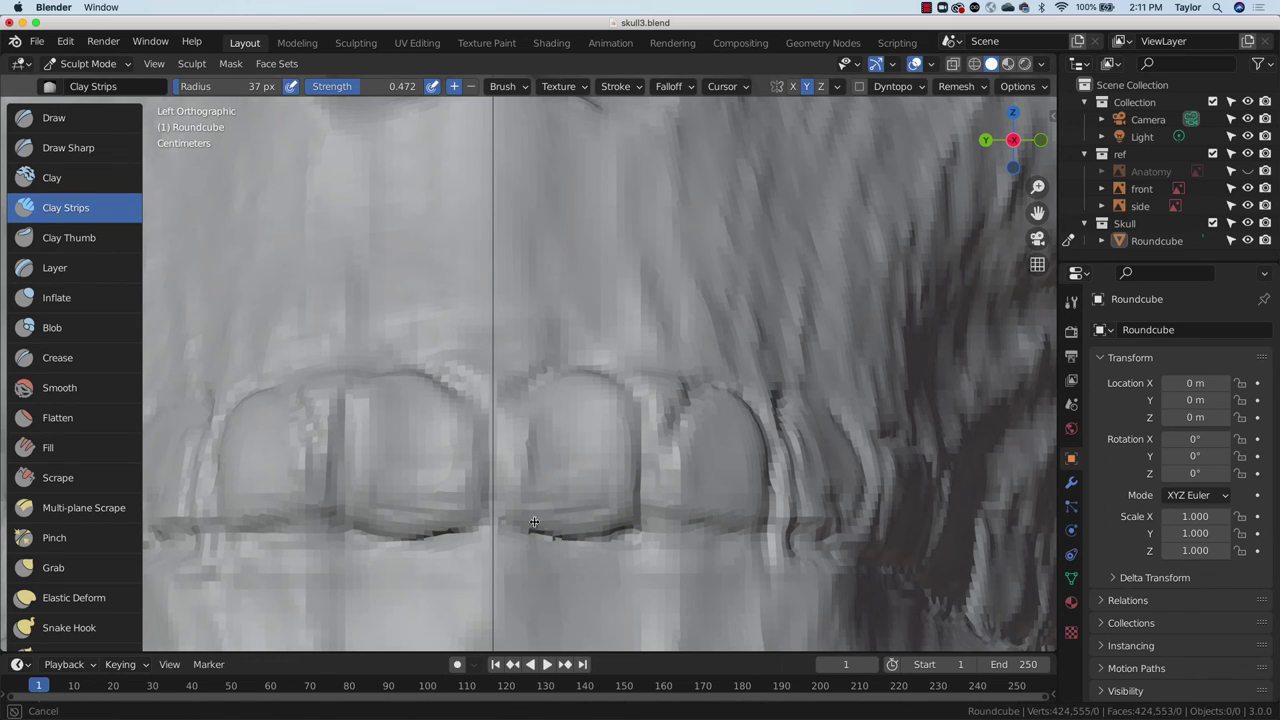
mouse_move(520, 423)
left_mouse_down()
mouse_move(536, 411)
mouse_move(543, 423)
mouse_move(523, 491)
left_mouse_up()
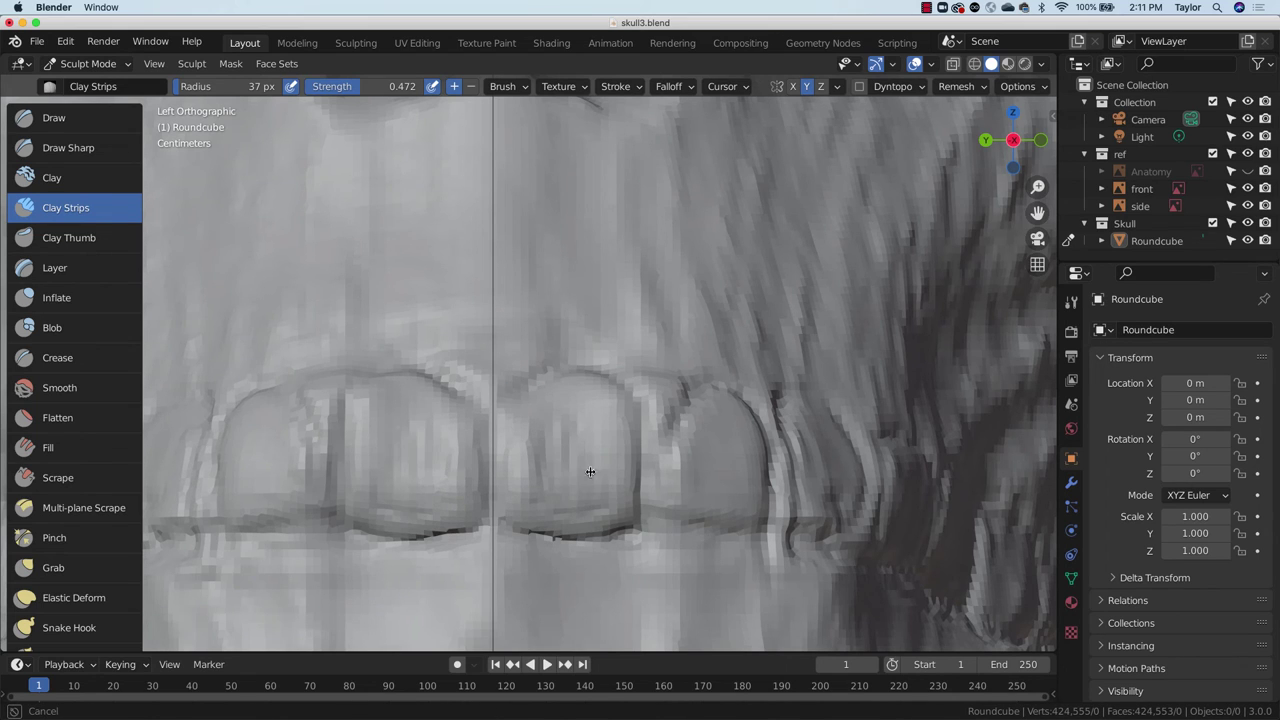
mouse_move(617, 470)
left_mouse_down()
mouse_move(588, 512)
mouse_move(529, 486)
mouse_move(557, 477)
mouse_move(564, 366)
left_mouse_up()
mouse_move(546, 409)
left_mouse_down()
mouse_move(542, 393)
mouse_move(585, 349)
left_mouse_up()
left_click_drag(600, 394, 581, 359)
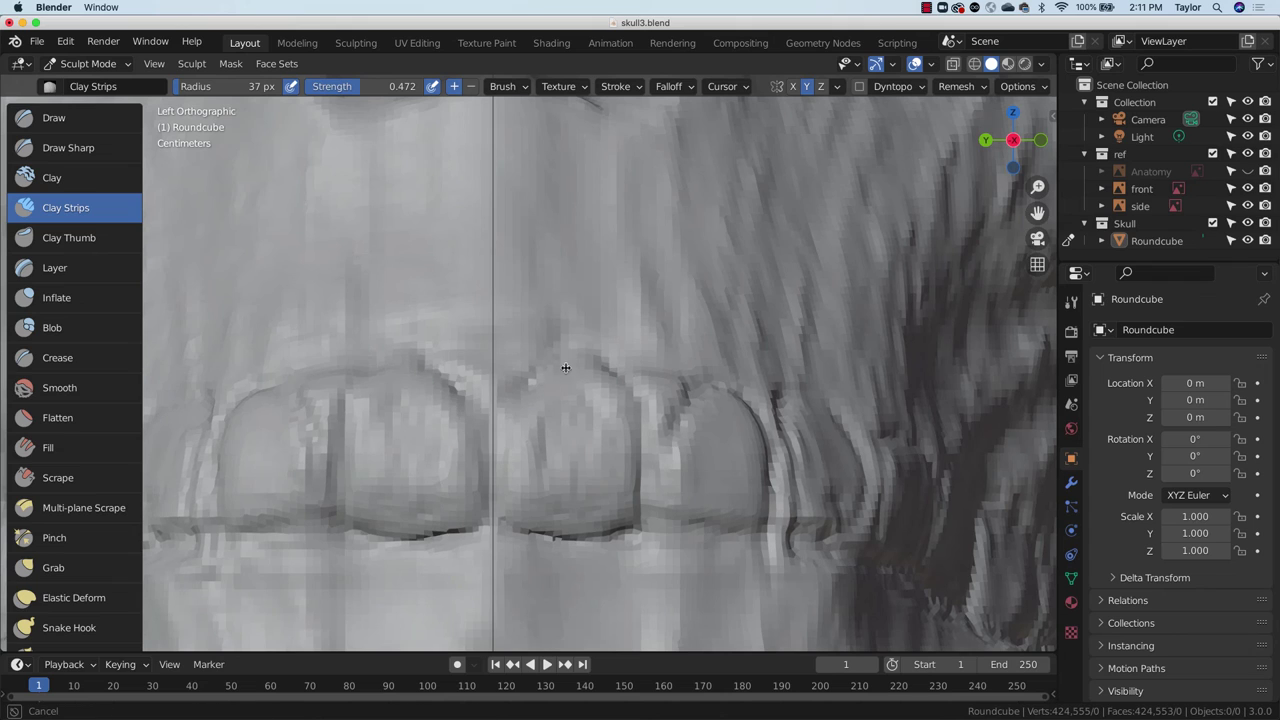
left_click_drag(539, 435, 545, 493)
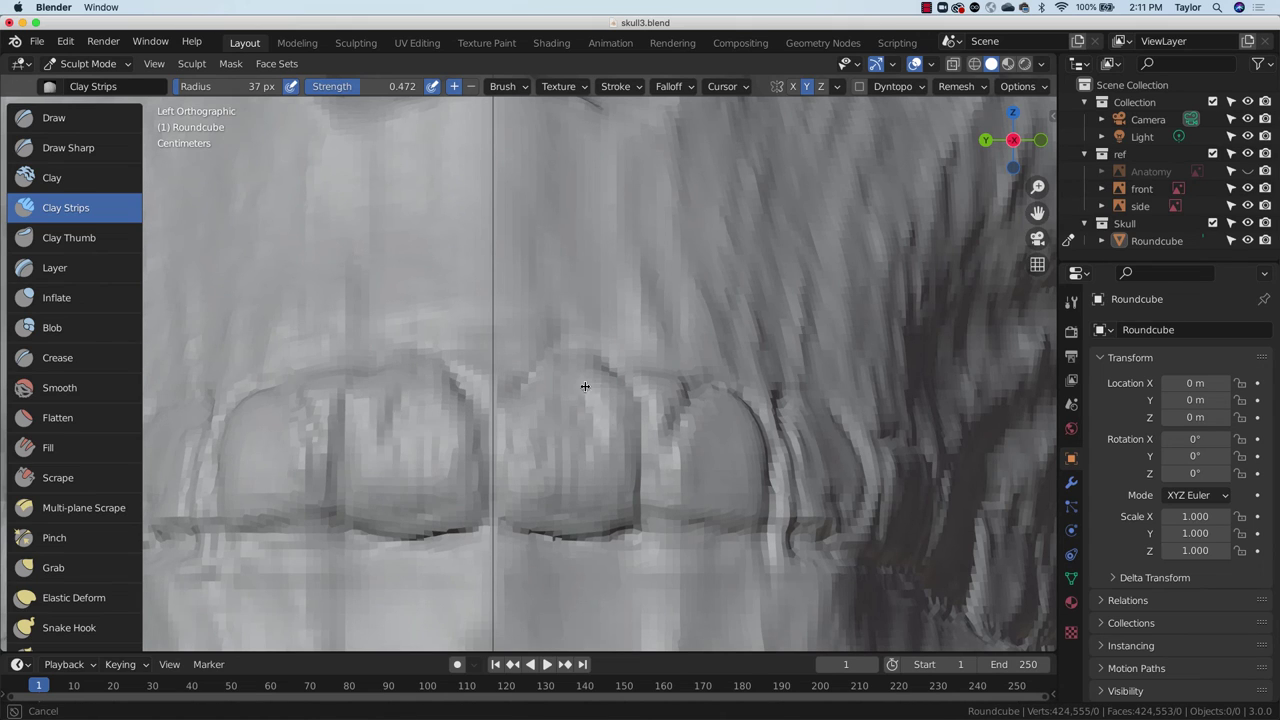
mouse_move(530, 448)
left_mouse_down()
mouse_move(520, 437)
mouse_move(534, 388)
mouse_move(584, 377)
left_mouse_up()
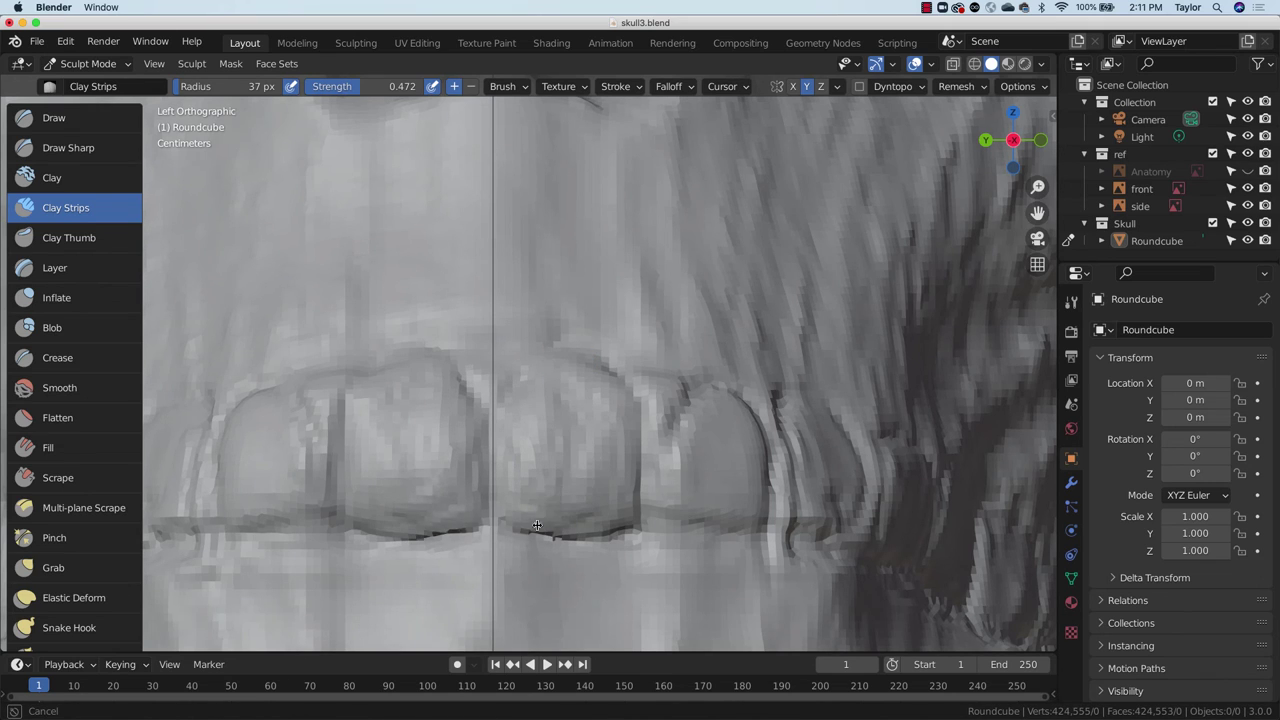
Step: Fill out the biting edge and side edges of the upper central incisors with Clay Strips
mouse_move(537, 525)
left_mouse_down()
mouse_move(621, 510)
mouse_move(625, 440)
left_mouse_up()
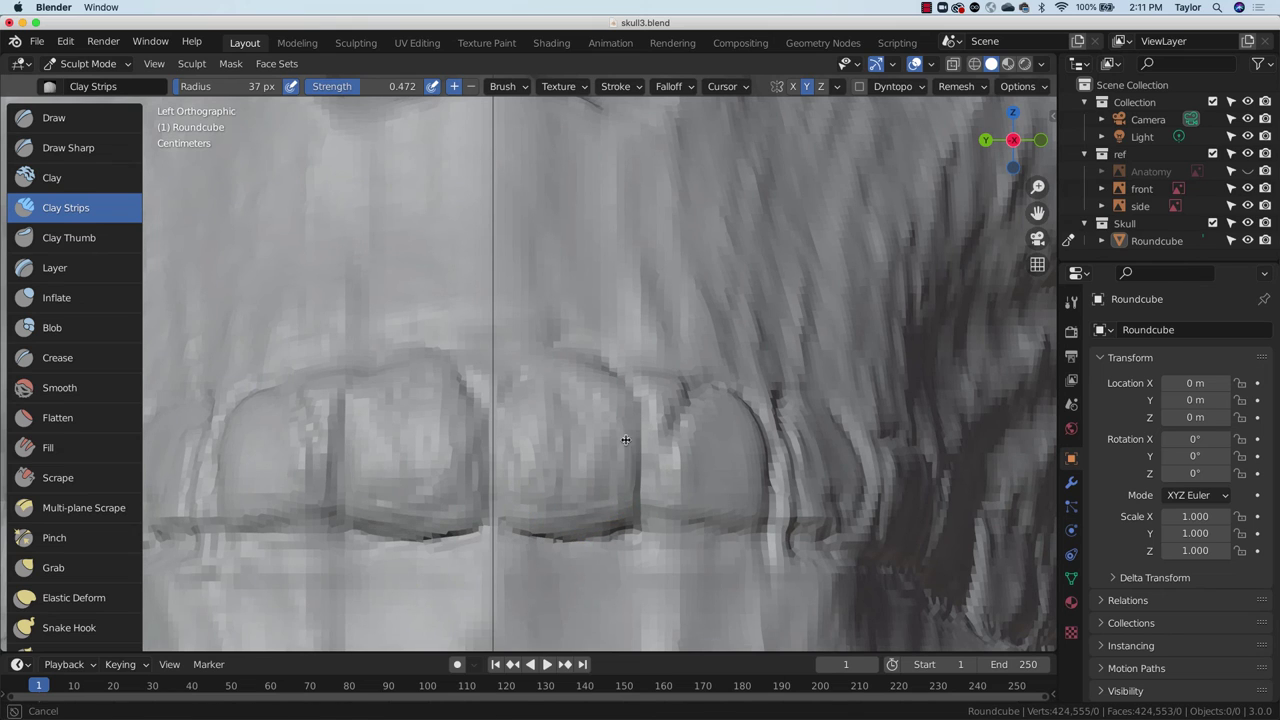
left_click_drag(626, 514, 519, 516)
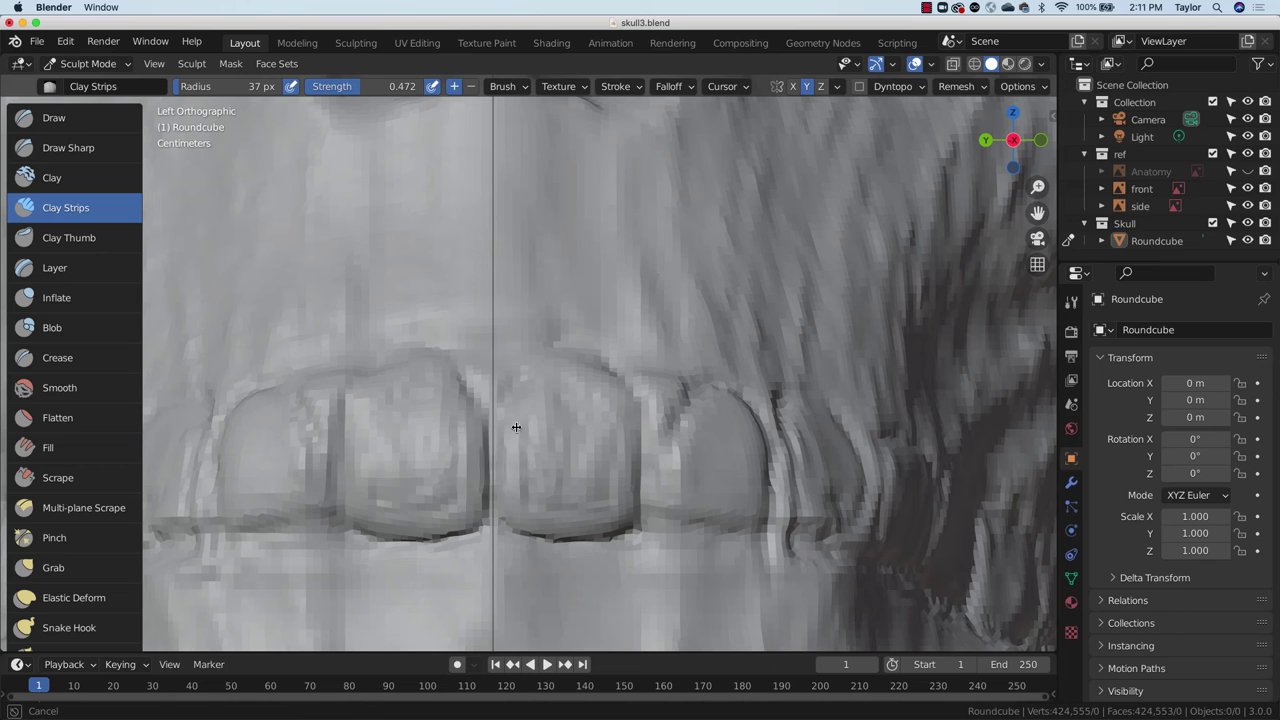
left_click_drag(511, 457, 525, 514)
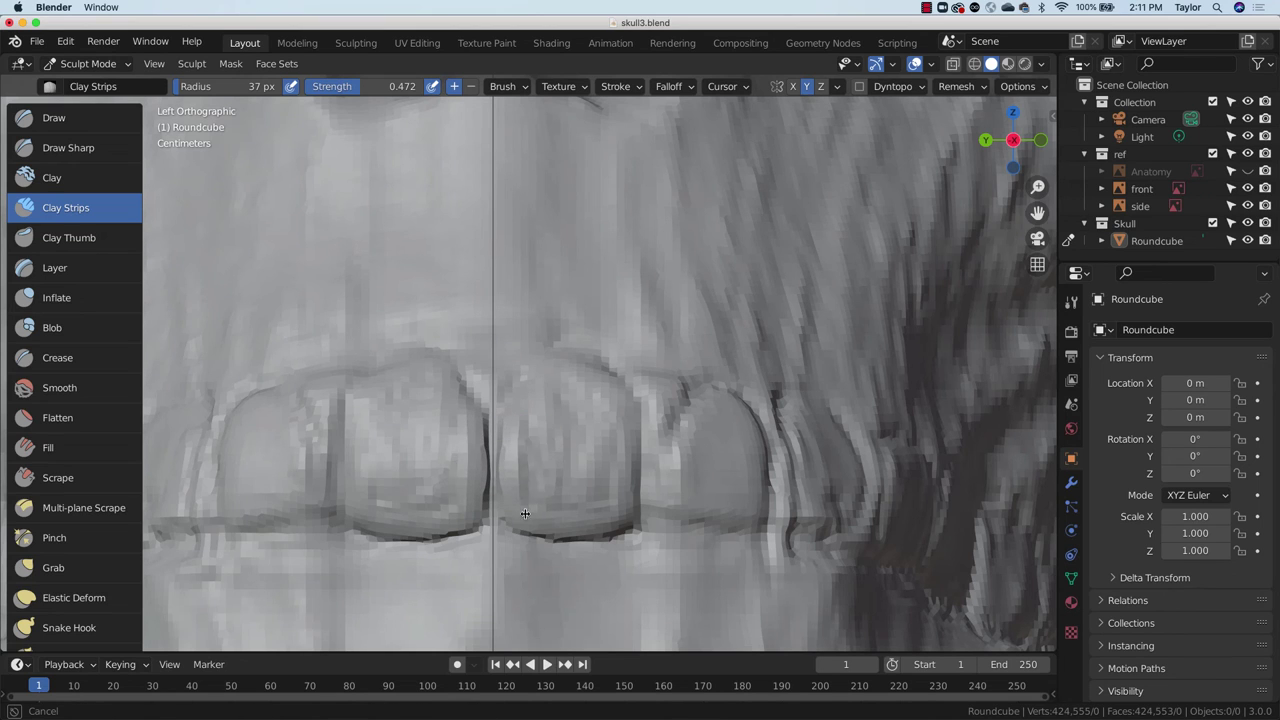
left_click_drag(534, 422, 512, 430)
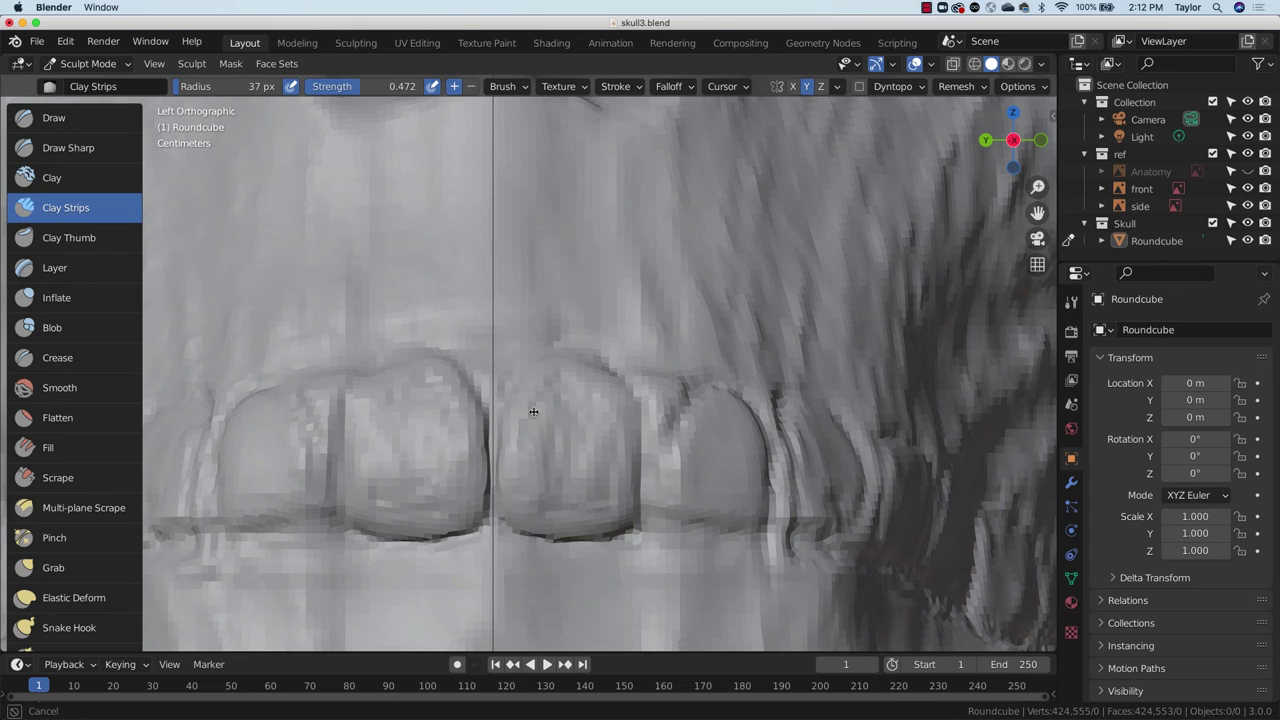
left_click_drag(618, 436, 600, 449)
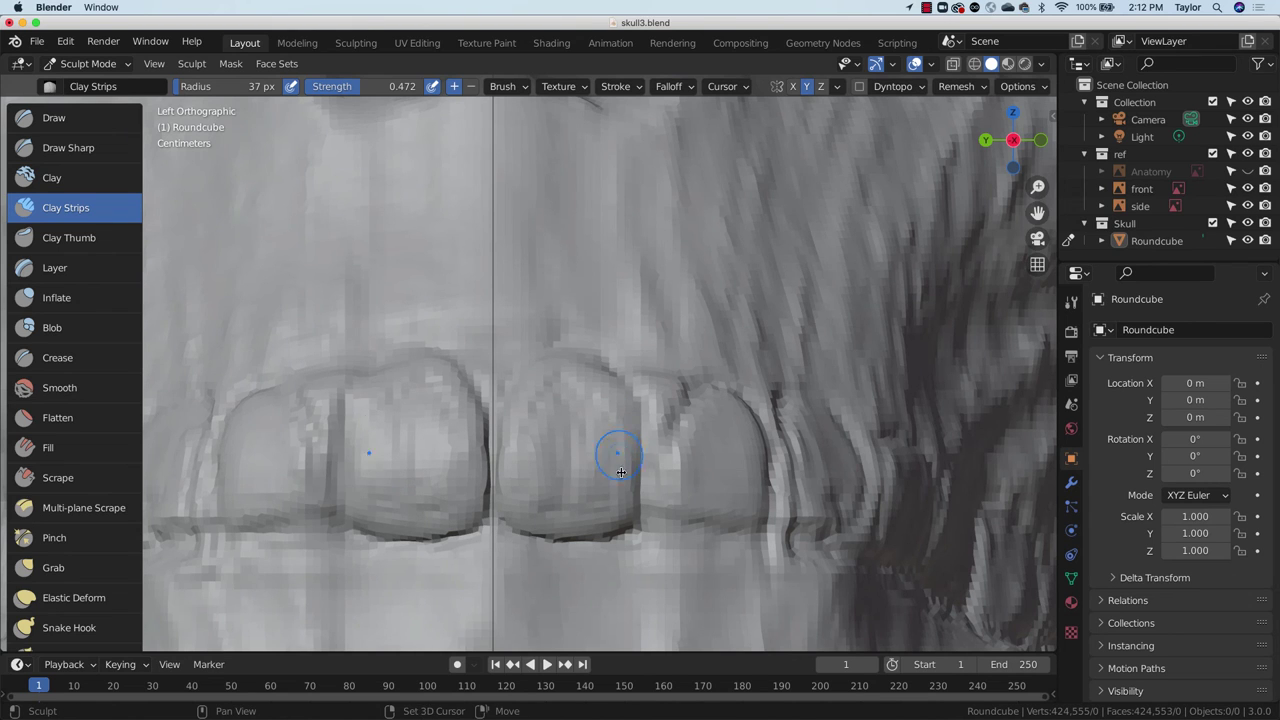
Step: Enlarge the brush radius to 99 px and smooth the surface of the upper central incisors
key("f")
left_click(661, 432)
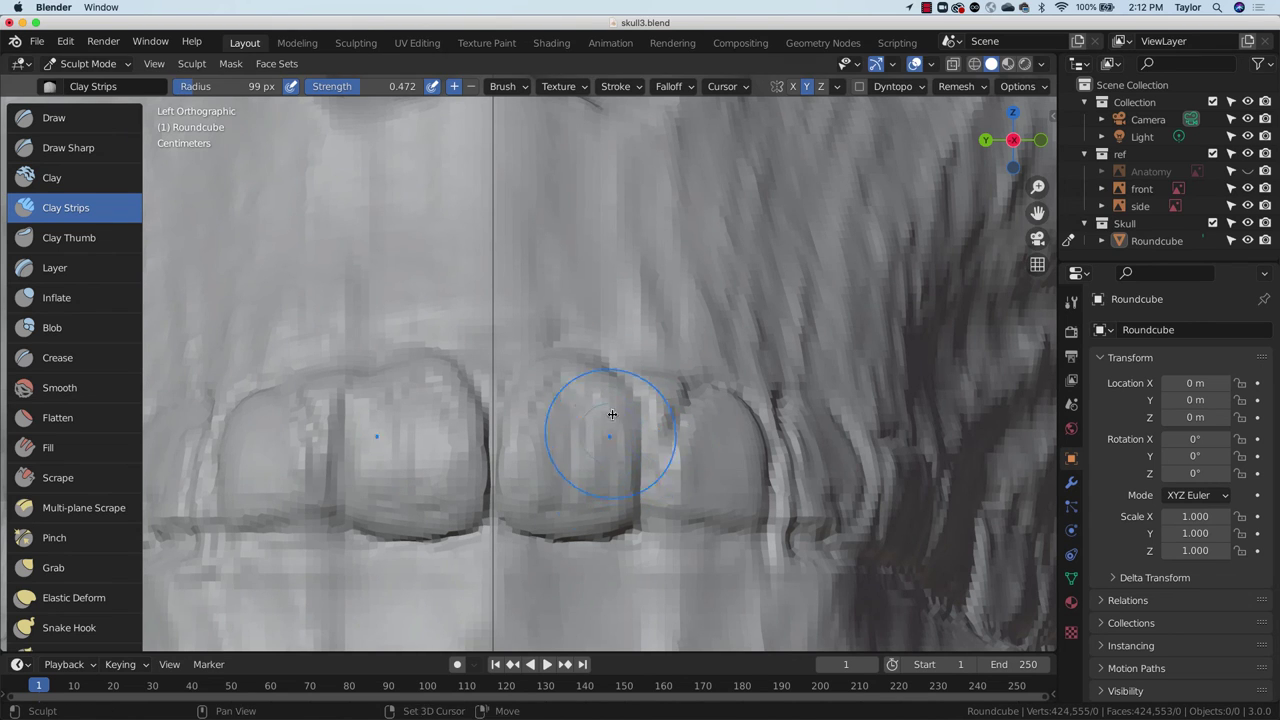
mouse_move(611, 414)
left_mouse_down("shift")
mouse_move(580, 400)
mouse_move(546, 419)
mouse_move(591, 514)
mouse_move(651, 423)
left_mouse_up("shift")
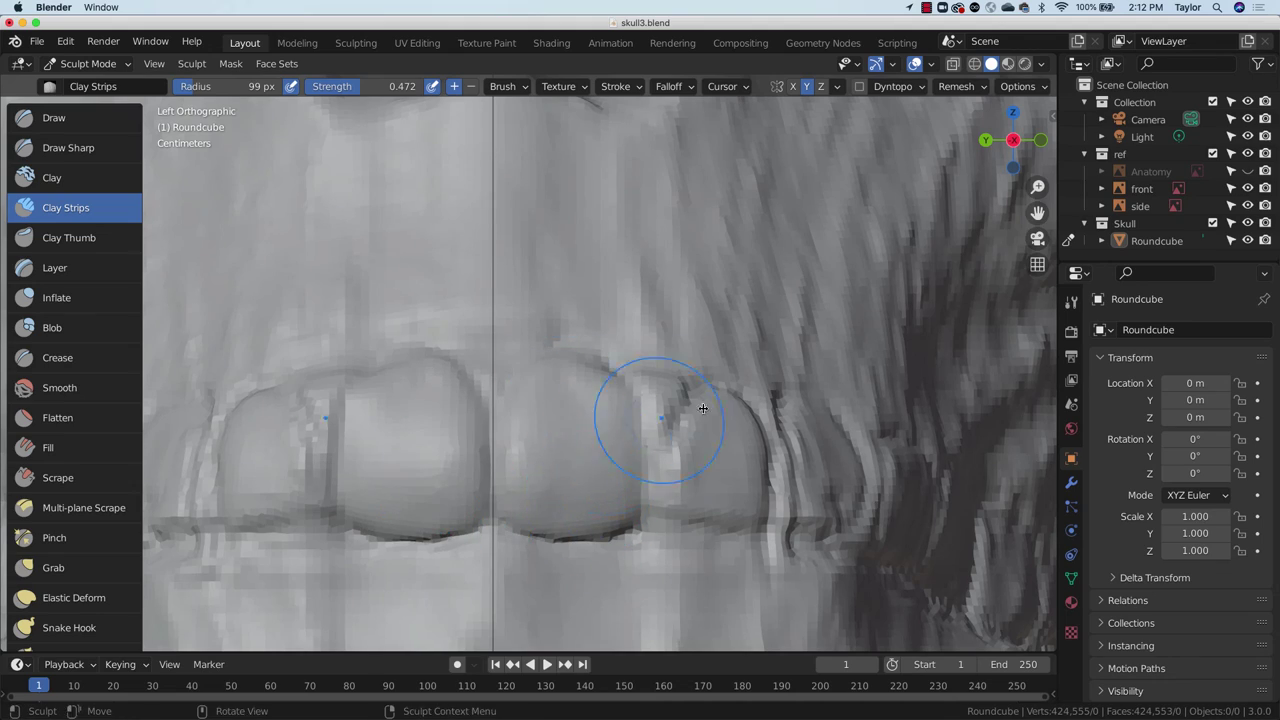
Step: Set the Clay Strips radius to 24 px and build up the biting edge of the upper central incisors from an angled view
mouse_move(651, 423)
middle_mouse_down()
mouse_move(606, 443)
mouse_move(683, 462)
middle_mouse_up()
left_click_drag(1037, 187, 1005, 340)
middle_click_drag(738, 441, 614, 443)
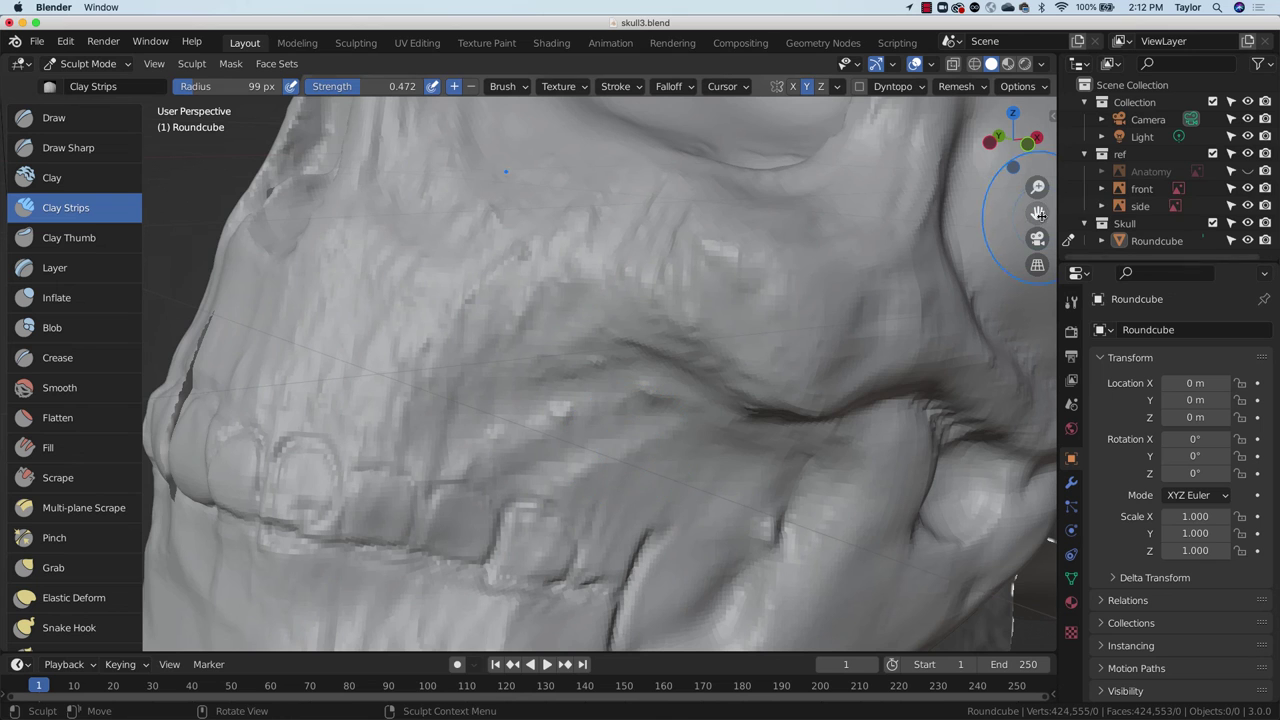
middle_click_drag(683, 375, 729, 371)
key("f")
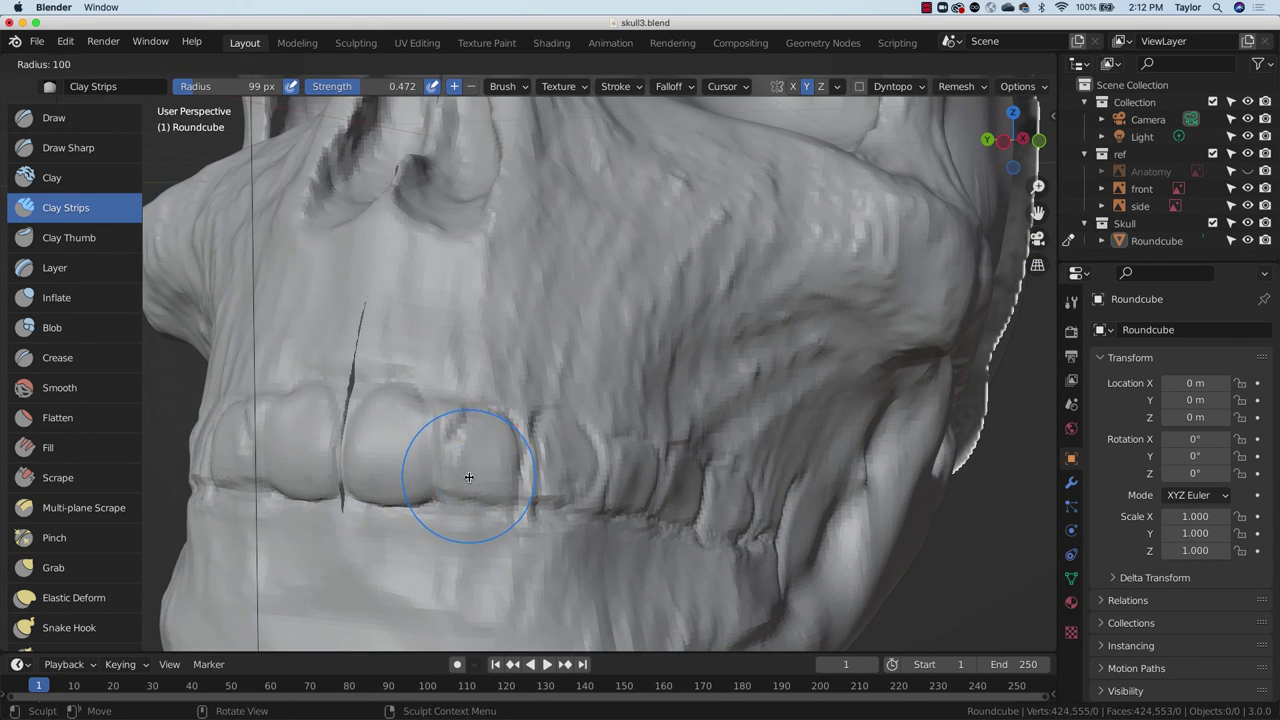
left_click(418, 502)
left_click_drag(1037, 187, 1038, 140)
left_click_drag(1036, 214, 1150, 138)
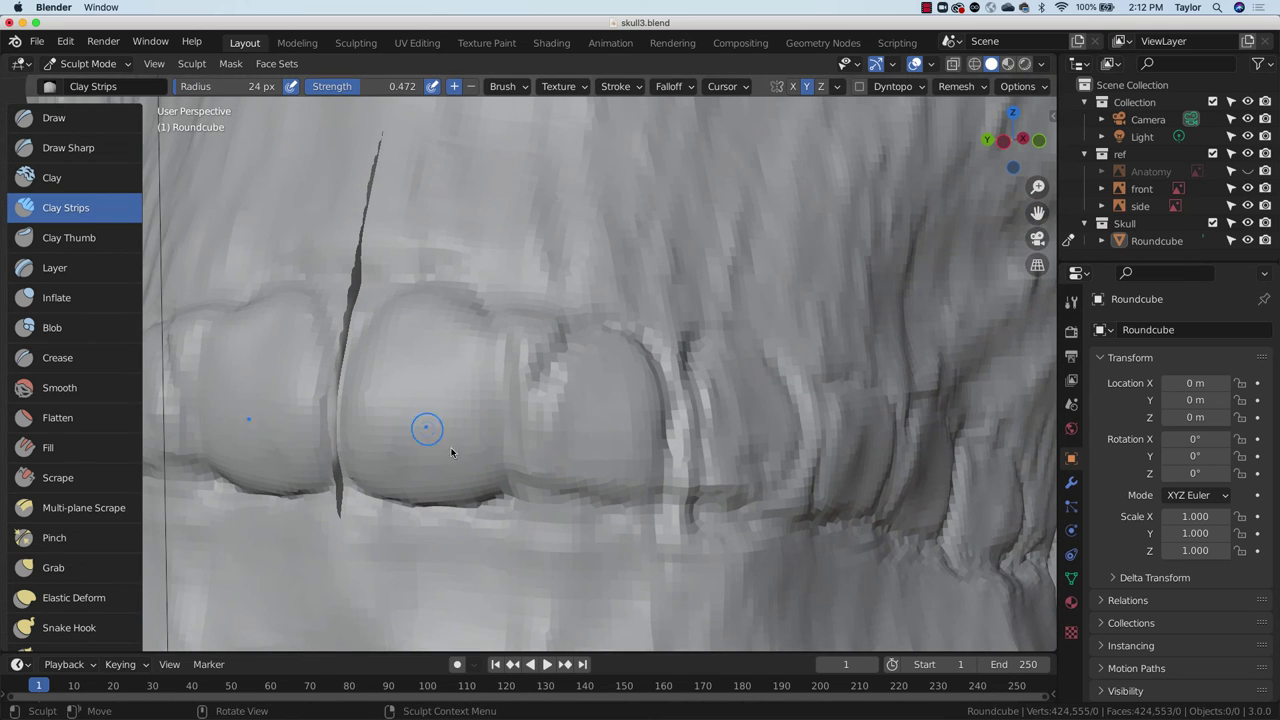
left_click_drag(393, 457, 384, 478)
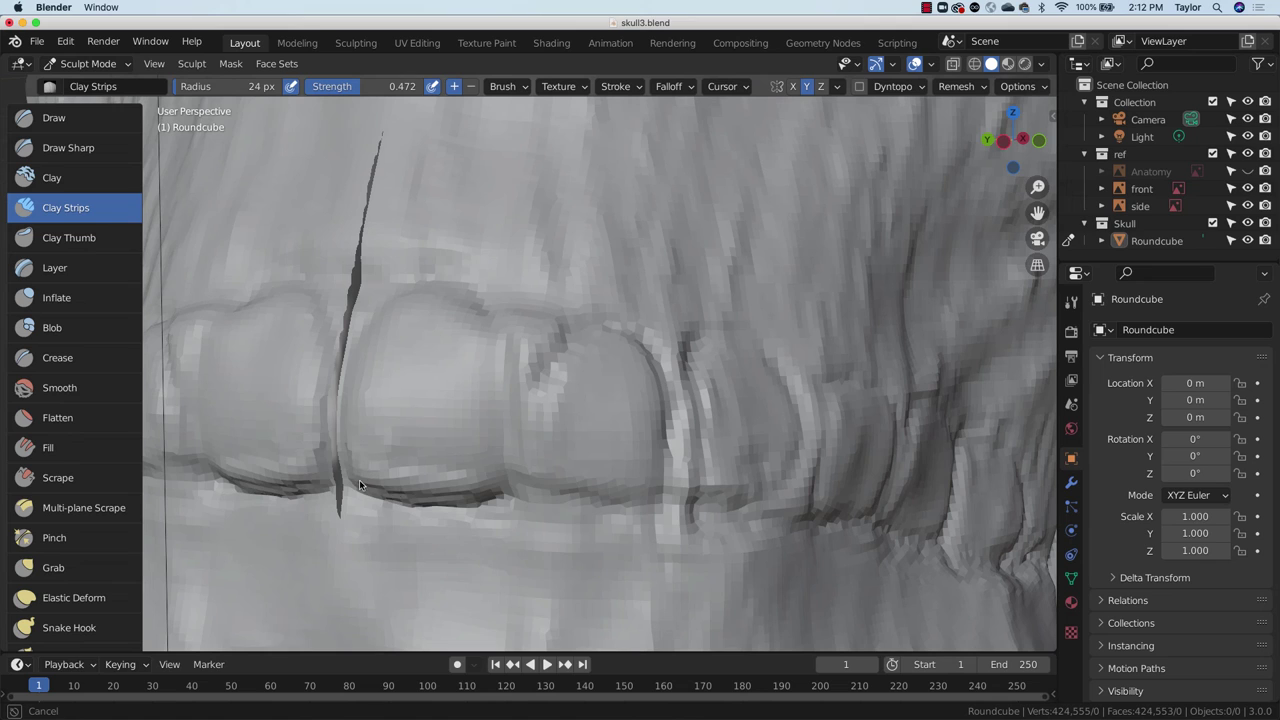
left_click_drag(359, 481, 443, 501)
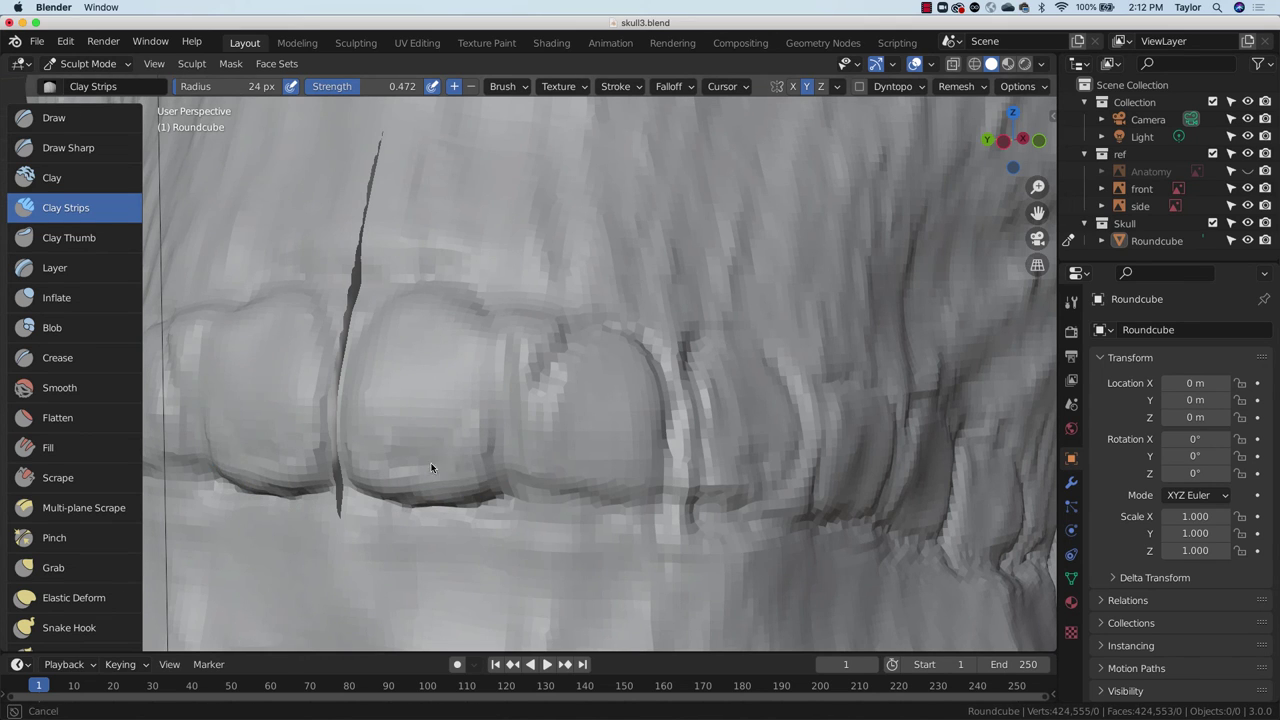
Step: Adjust the profile of the upper front teeth and the bone just above them with the Grab brush at a 108 px radius
middle_click_drag(453, 474, 616, 449)
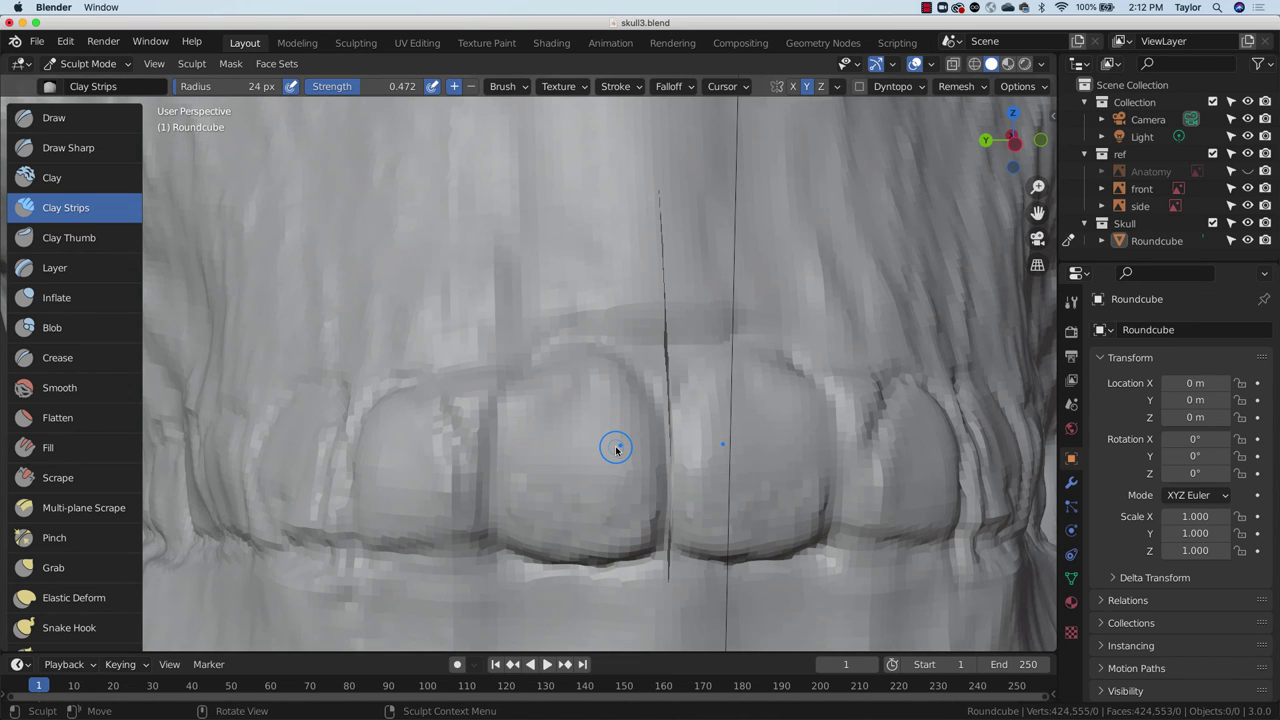
mouse_move(808, 460)
middle_mouse_down()
mouse_move(777, 448)
mouse_move(800, 437)
middle_mouse_up()
middle_click_drag(645, 338, 765, 329)
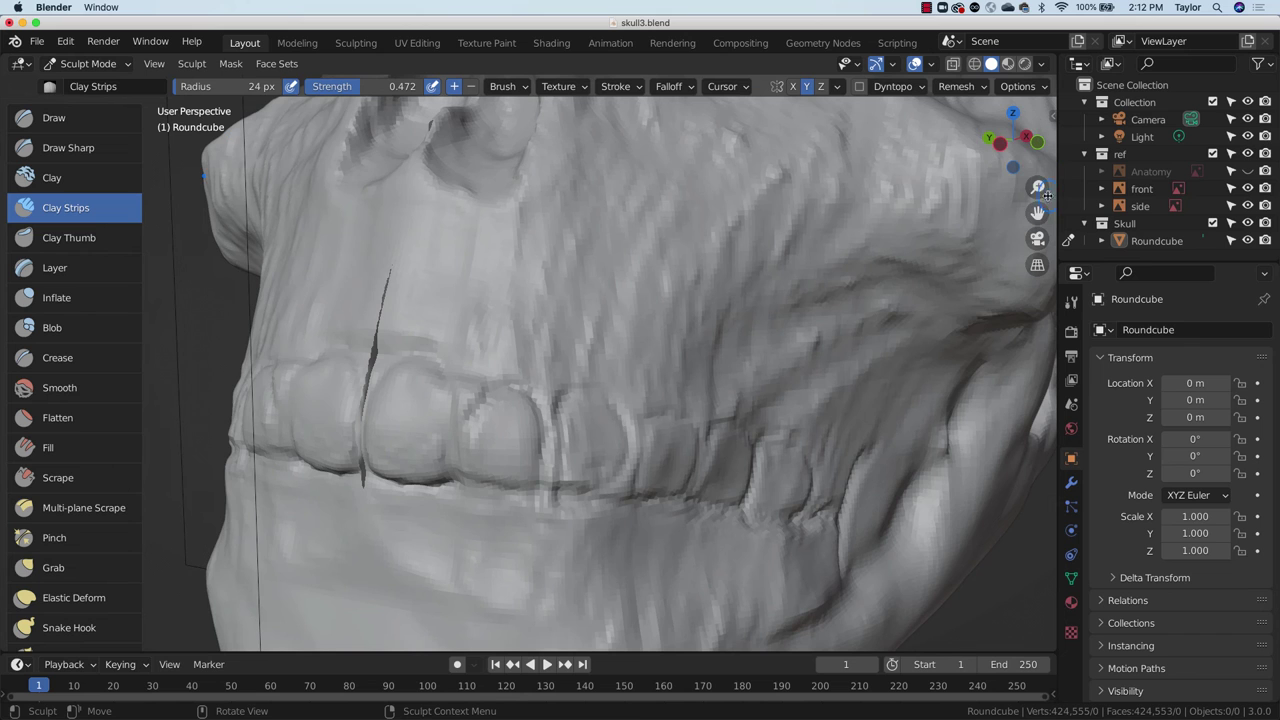
left_click_drag(1040, 213, 978, 236)
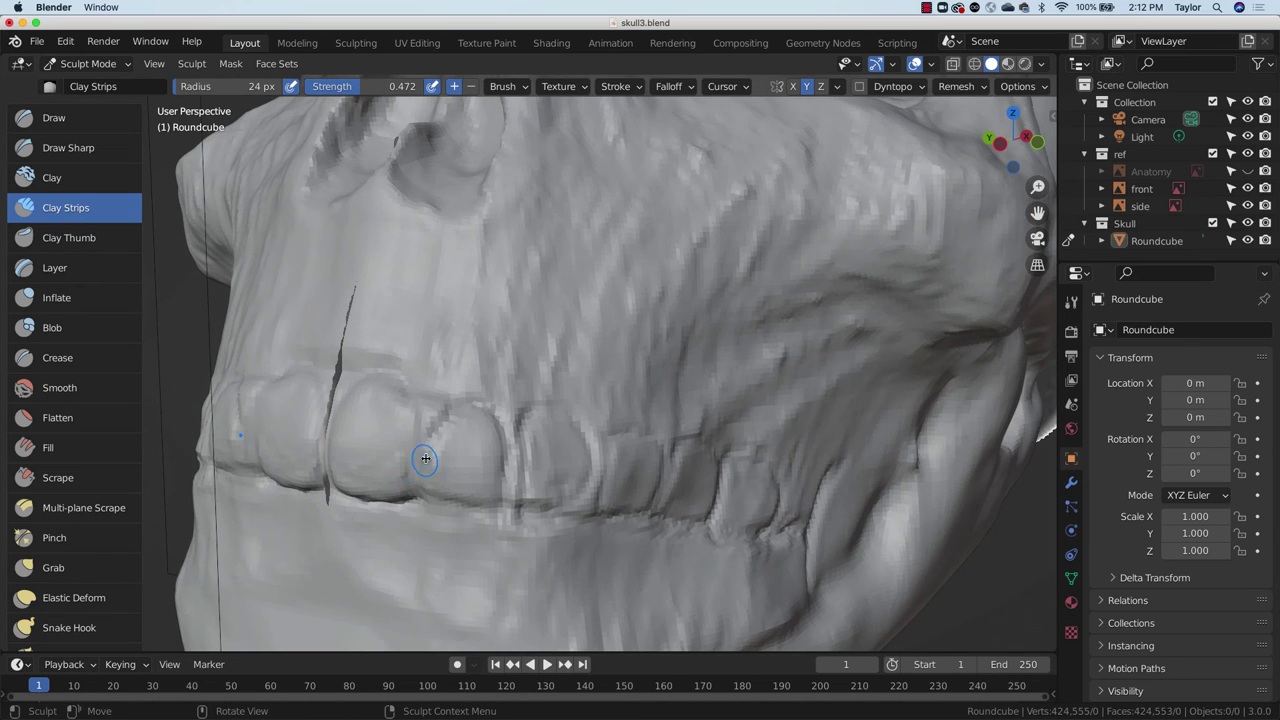
key("f")
left_click(476, 449)
key("g")
middle_click_drag(526, 443, 587, 416)
left_click_drag(212, 474, 203, 492)
left_click_drag(226, 402, 223, 394)
left_click_drag(223, 394, 219, 387)
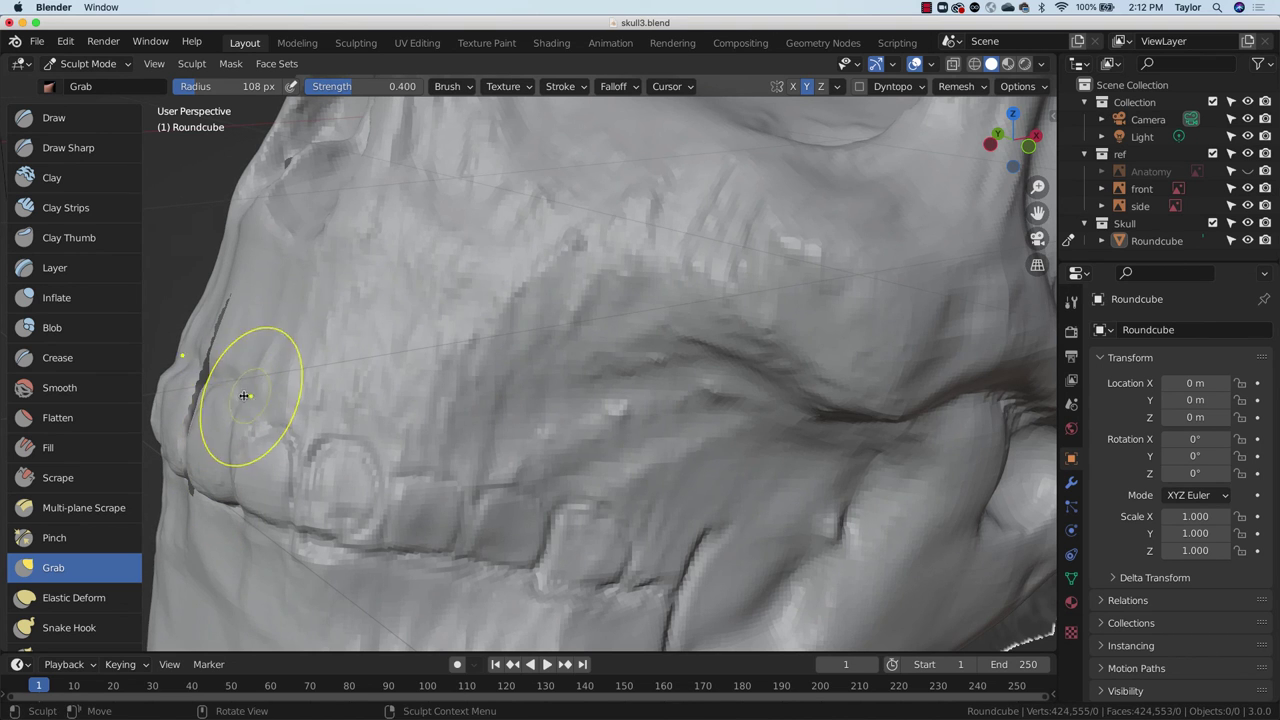
Step: Pinch the seam between the two upper central incisors from gum to biting edge with the Pinch brush at a 108 px radius
middle_click_drag(243, 355, 517, 443)
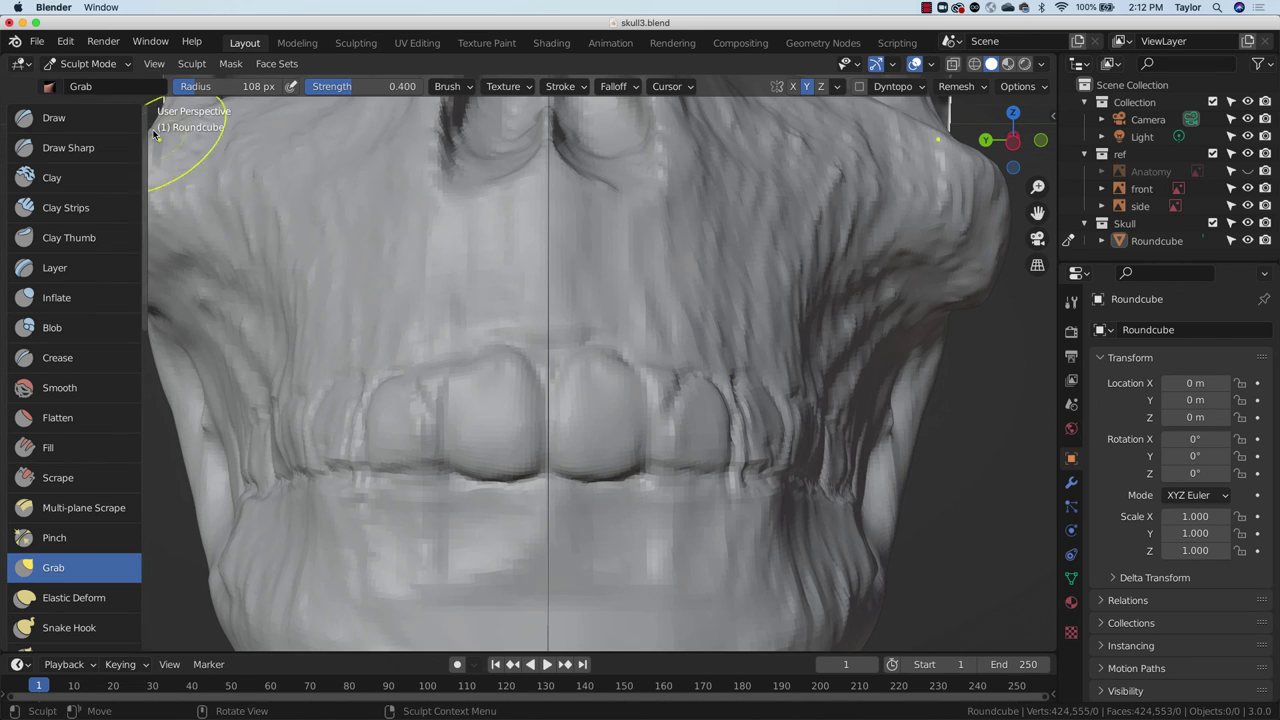
left_click(95, 537)
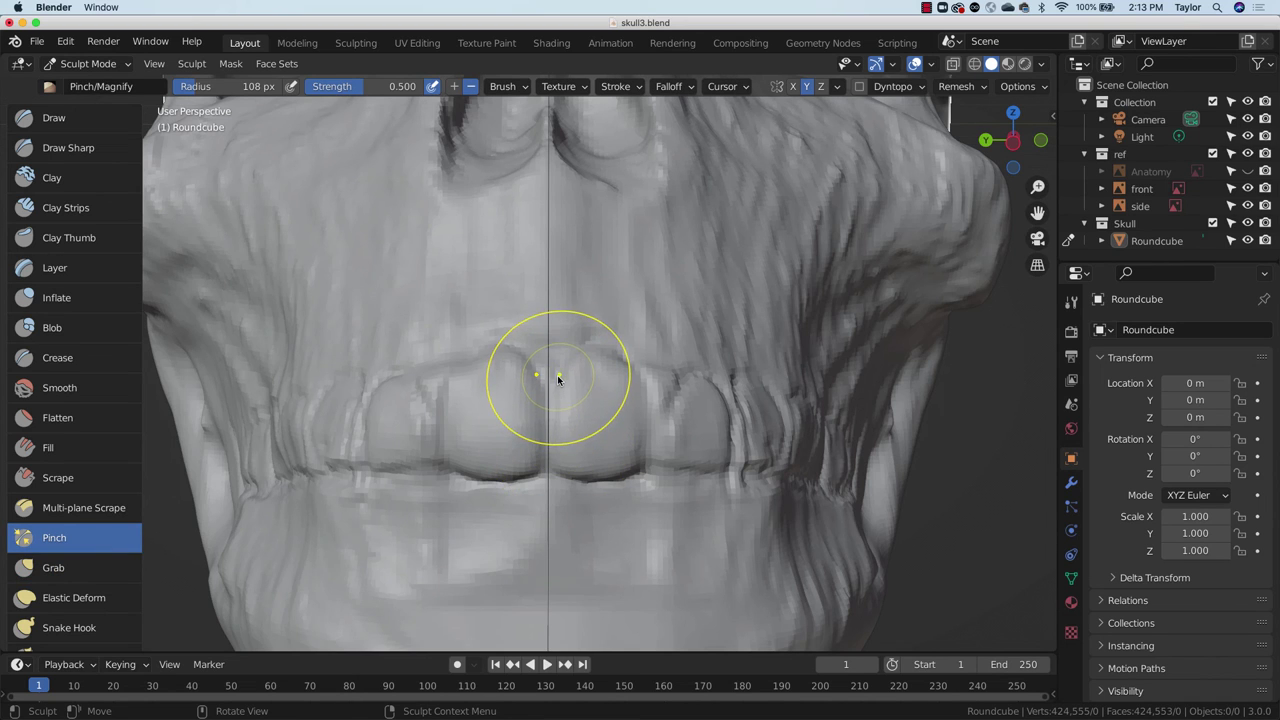
mouse_move(558, 378)
left_mouse_down()
mouse_move(543, 371)
mouse_move(614, 306)
left_mouse_up()
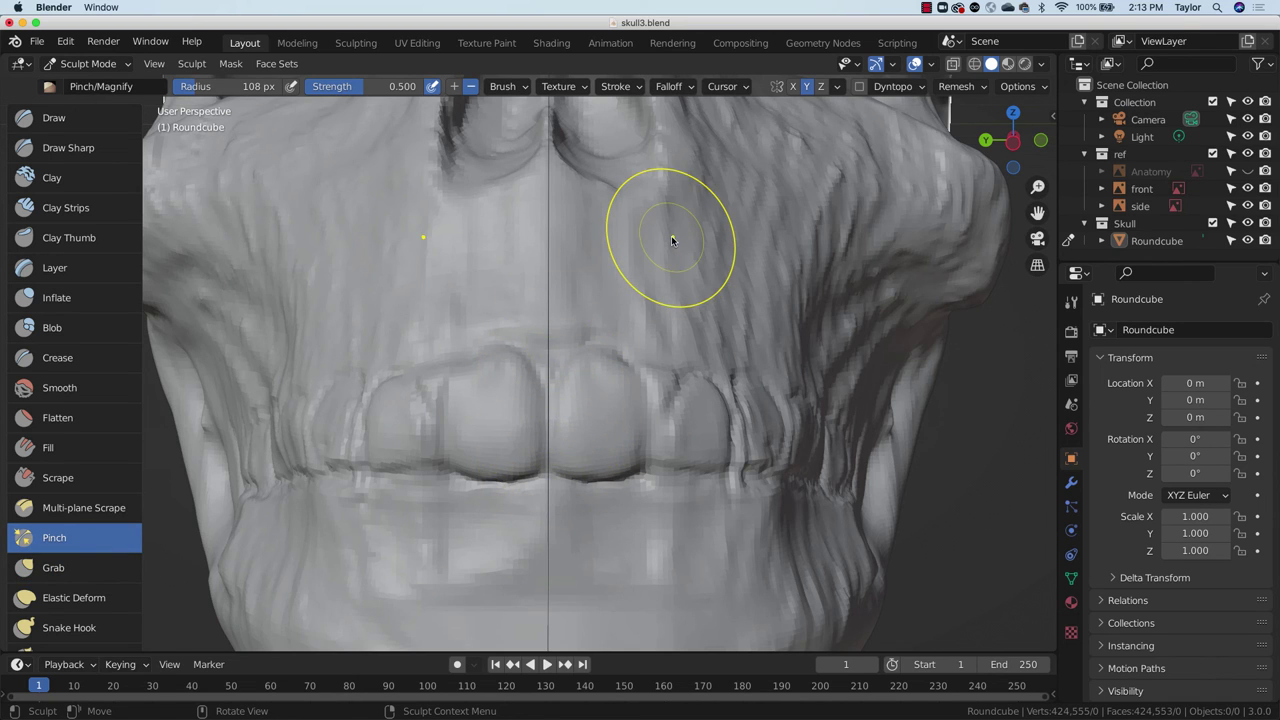
left_click_drag(1038, 187, 1056, 152)
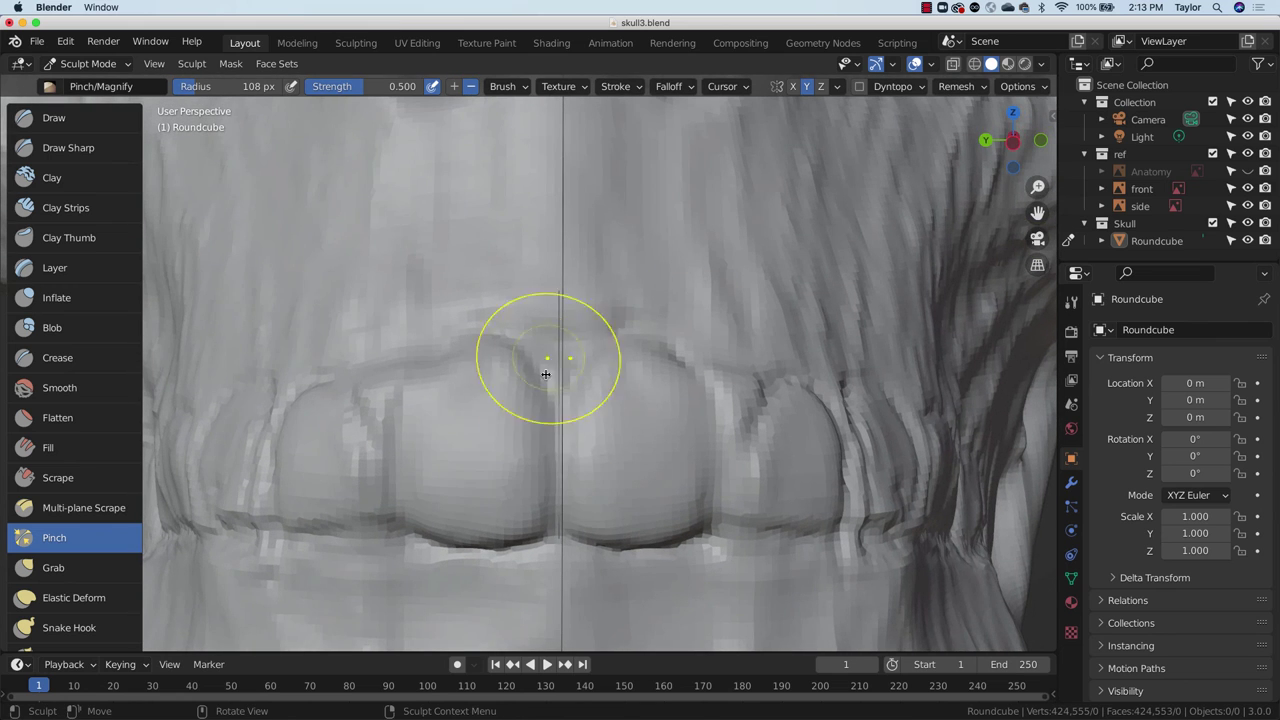
mouse_move(546, 374)
left_mouse_down()
mouse_move(560, 434)
mouse_move(556, 405)
left_mouse_up()
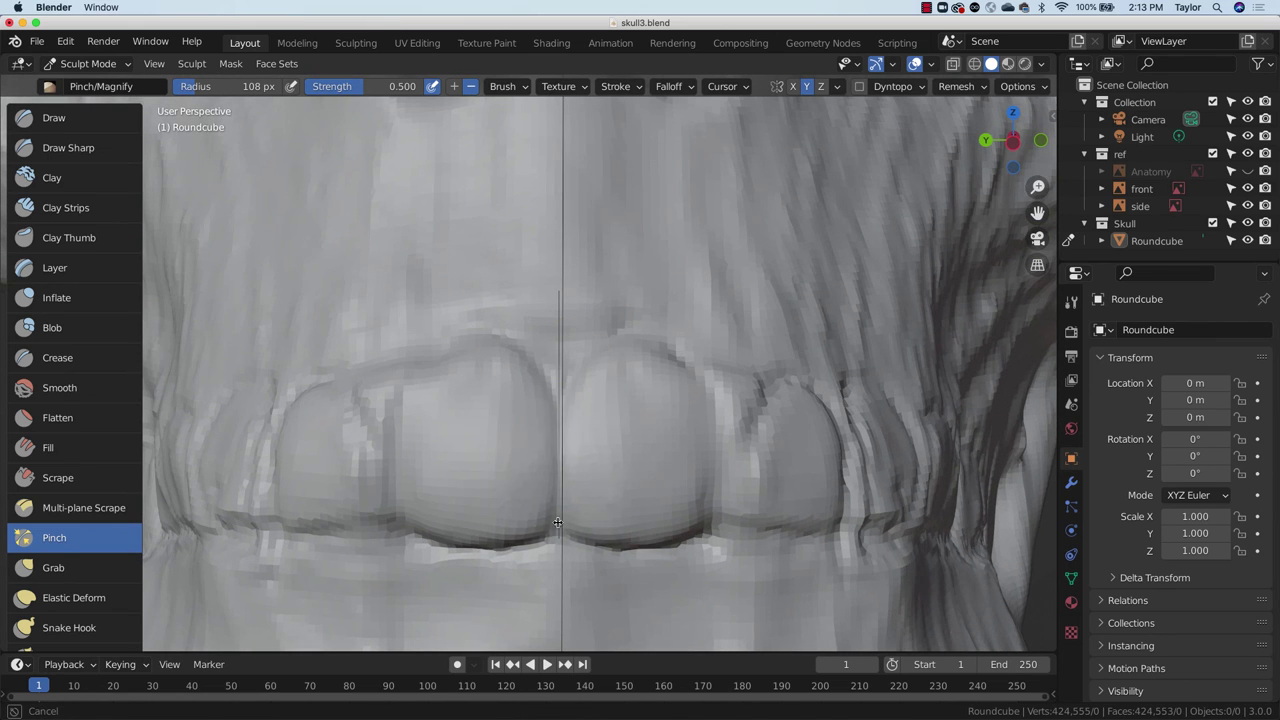
left_click_drag(557, 522, 556, 461)
left_click_drag(557, 533, 560, 522)
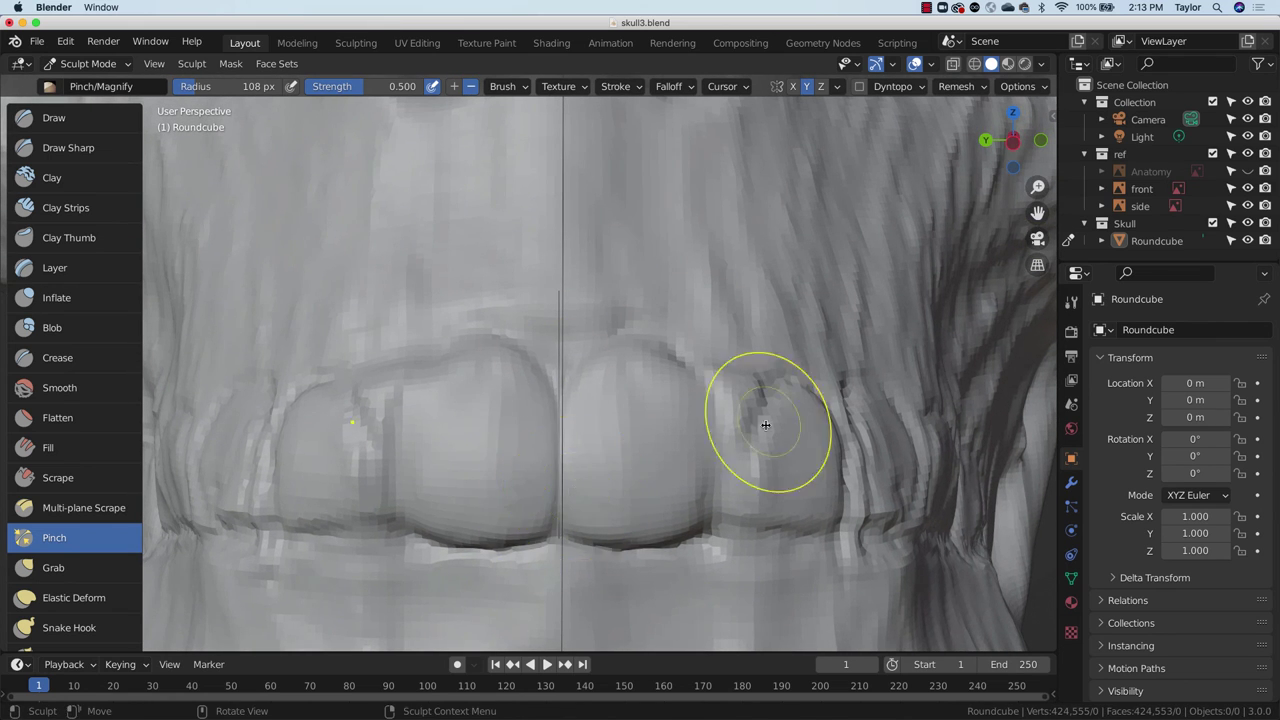
Step: Hide the ref collection and pinch the groove between the two central incisors further from an angled view
middle_click_drag(766, 423, 717, 443)
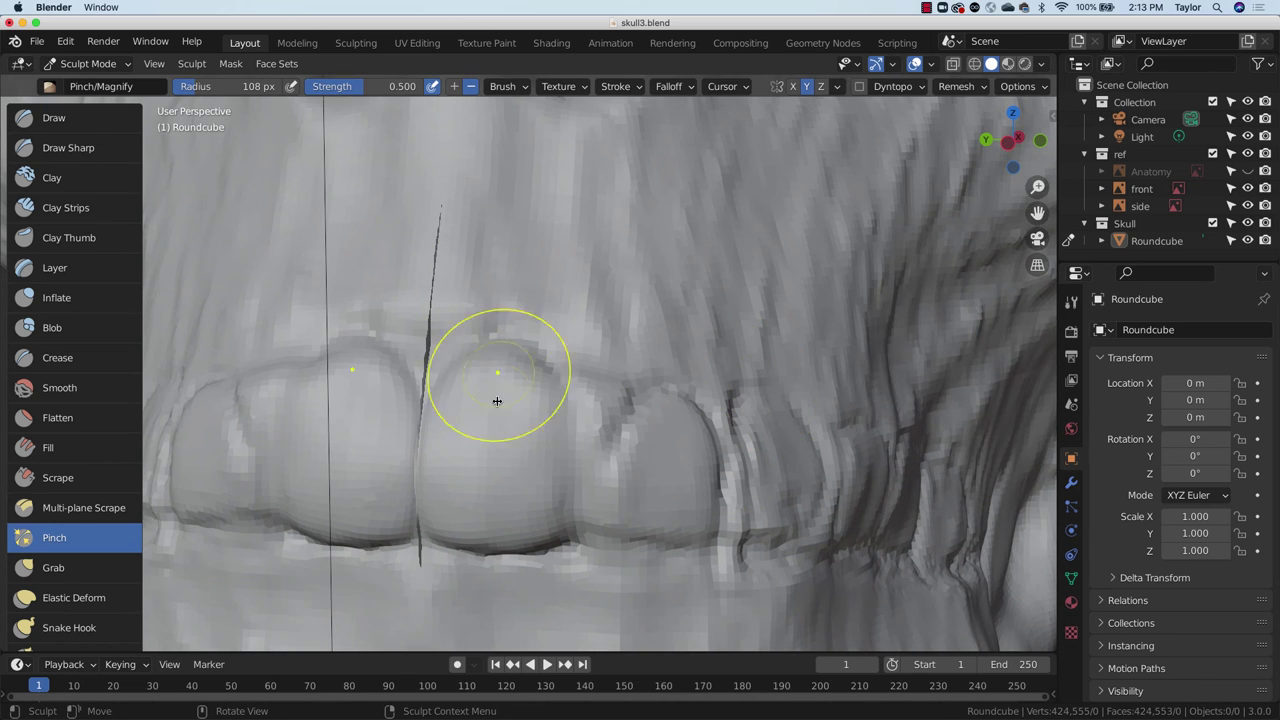
left_click(1247, 153)
mouse_move(441, 377)
left_mouse_down()
mouse_move(434, 457)
mouse_move(423, 406)
mouse_move(431, 462)
left_mouse_up()
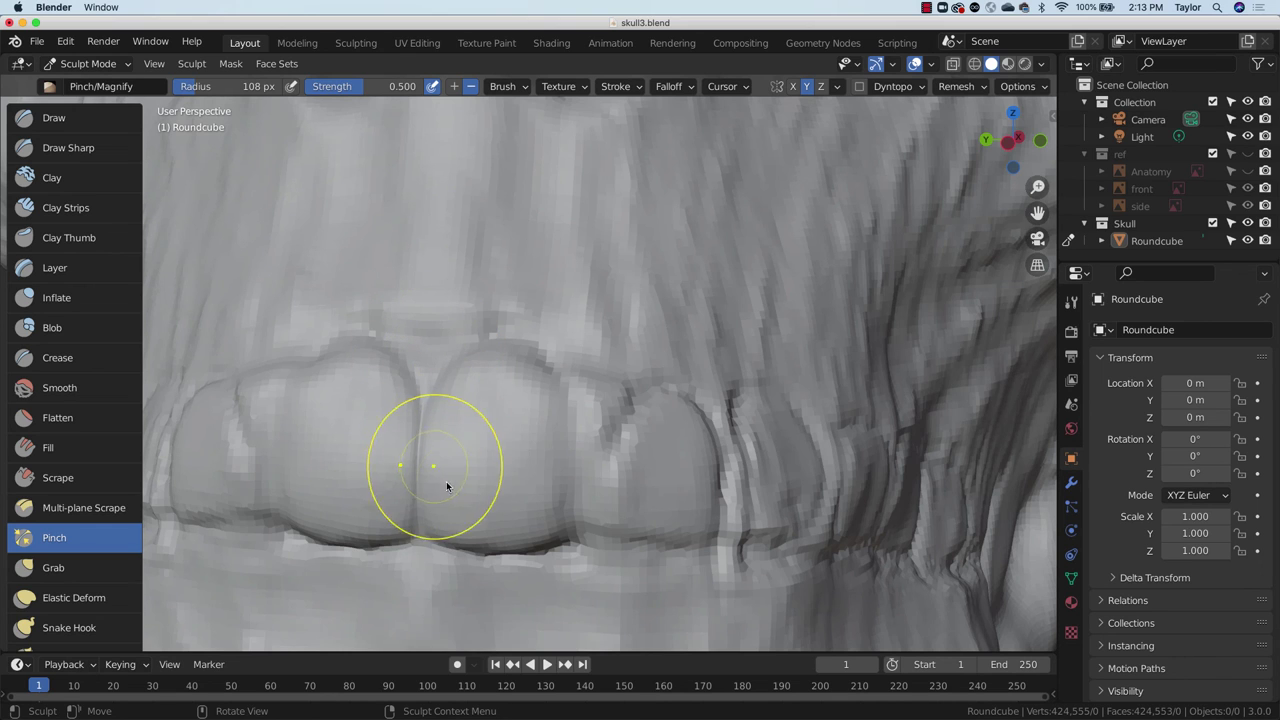
mouse_move(418, 452)
left_mouse_down()
mouse_move(425, 470)
mouse_move(443, 410)
mouse_move(433, 385)
mouse_move(429, 514)
mouse_move(423, 409)
mouse_move(421, 485)
mouse_move(523, 403)
mouse_move(491, 403)
mouse_move(460, 483)
mouse_move(409, 432)
mouse_move(486, 420)
mouse_move(526, 349)
mouse_move(390, 458)
left_mouse_up()
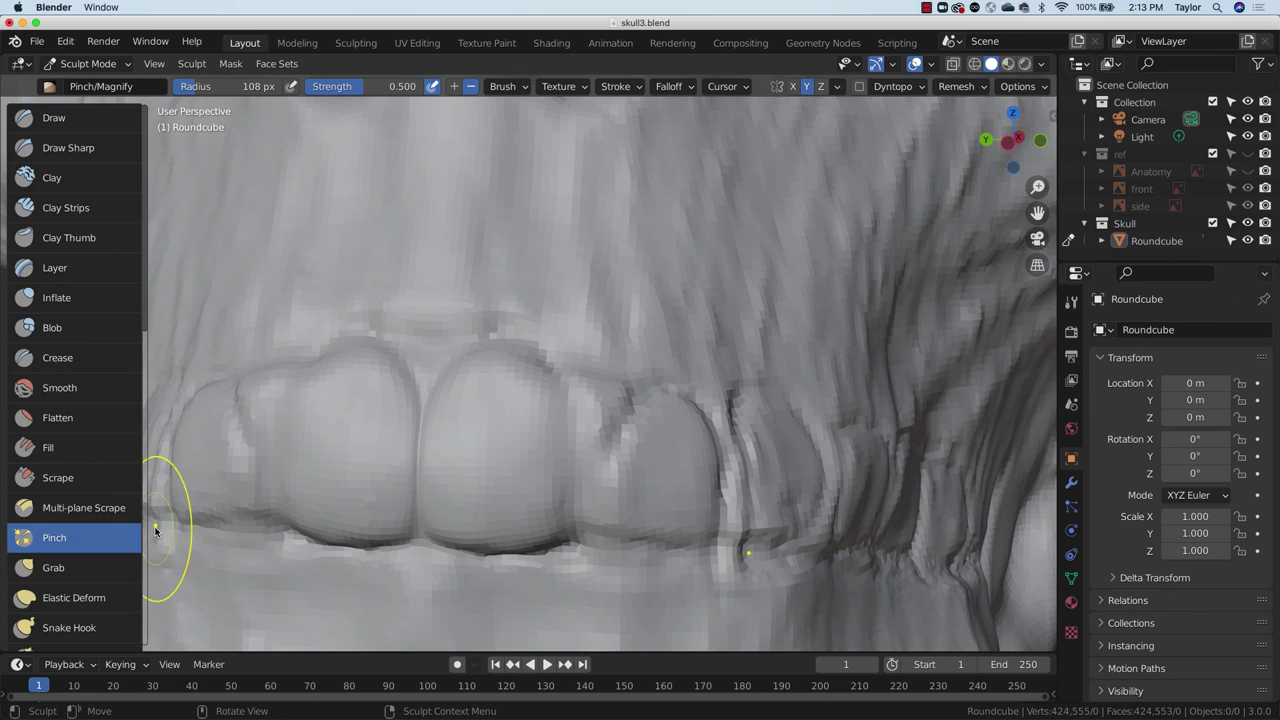
Step: Carve slanted creases into the bone above the upper front teeth with the Crease brush at 108 px radius and 0.250 strength
left_click(74, 358)
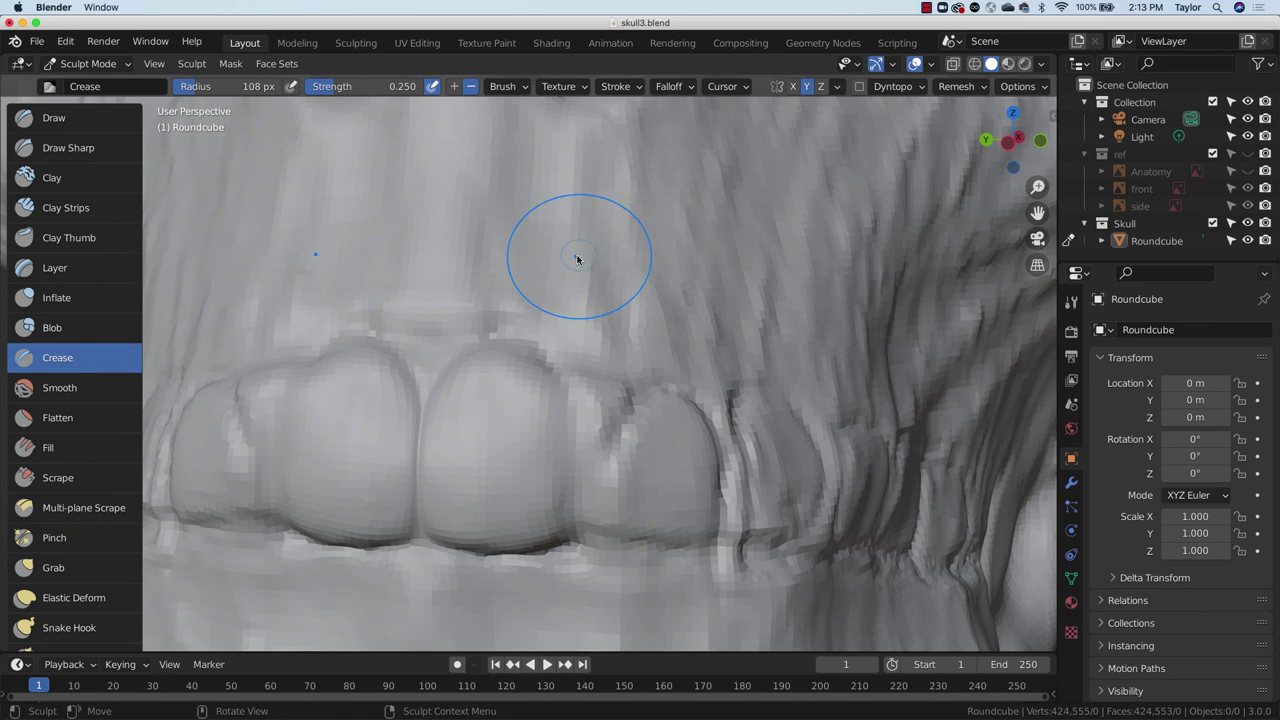
left_click_drag(577, 256, 680, 202)
mouse_move(590, 266)
left_mouse_down()
mouse_move(677, 214)
mouse_move(574, 280)
mouse_move(655, 228)
left_mouse_up()
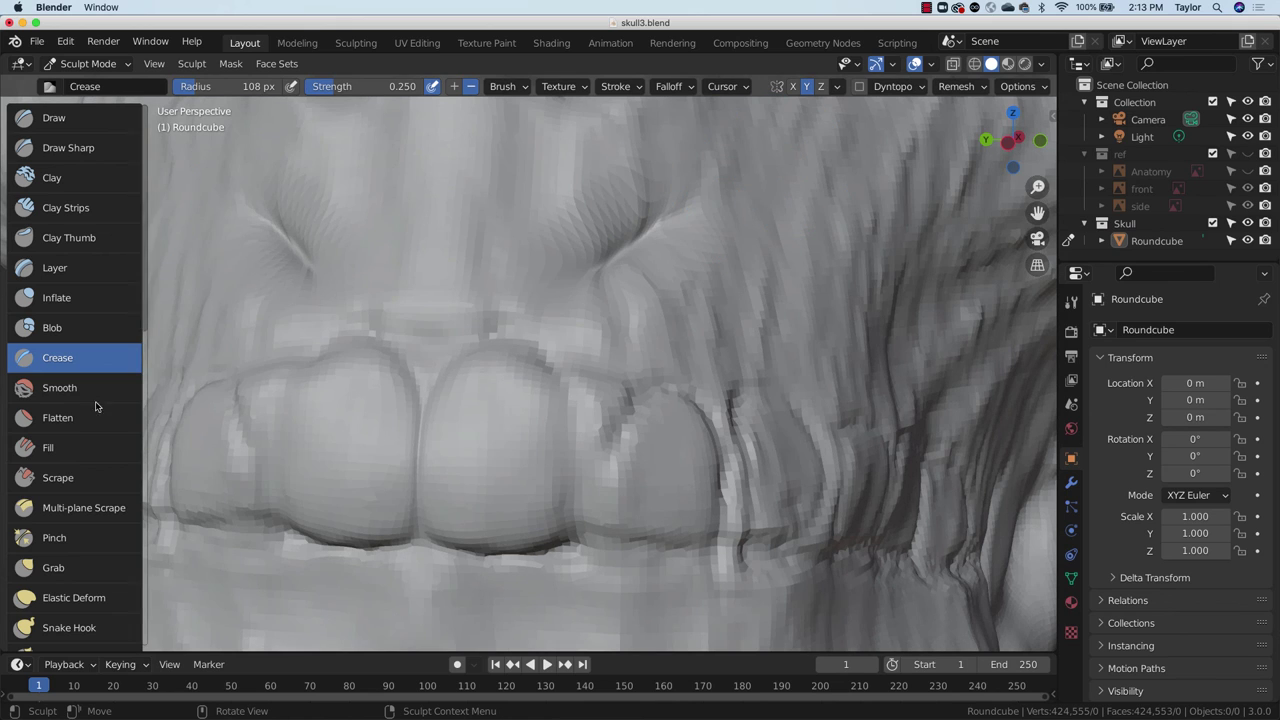
Step: Try pinching the slanted creases above the upper front teeth with the Pinch brush, and undo the pinch and crease strokes
left_click(100, 540)
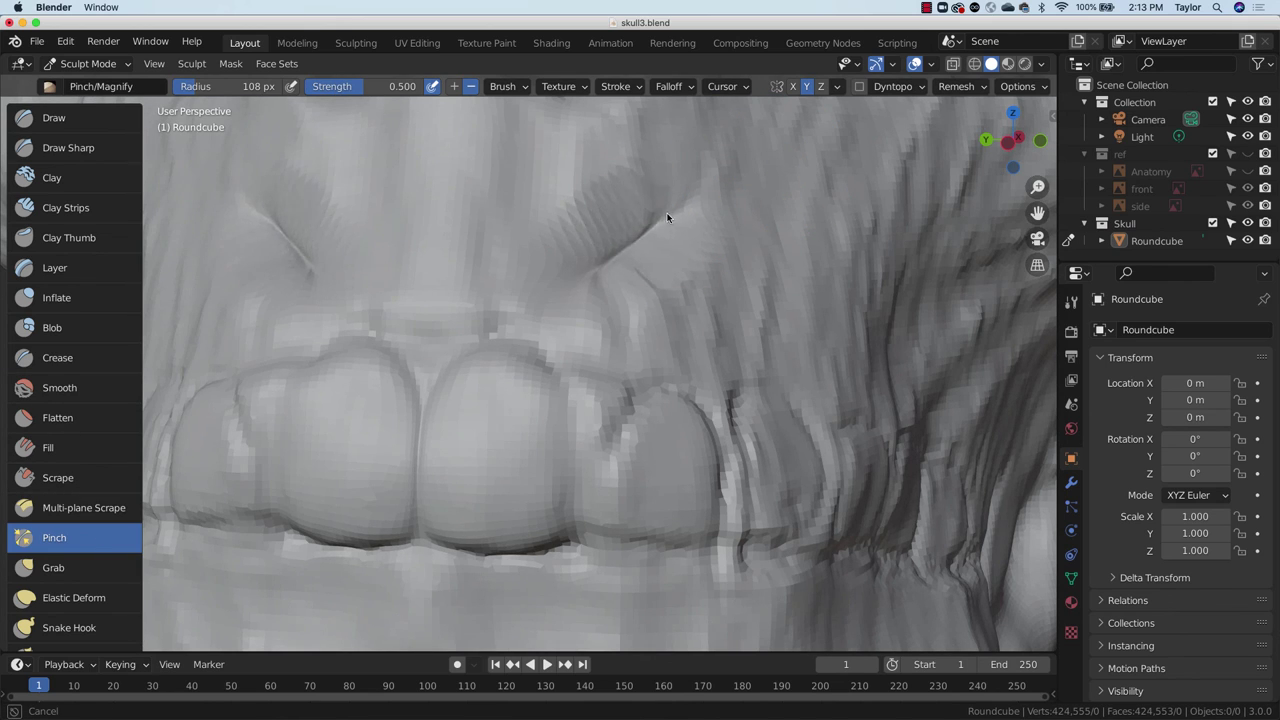
middle_click_drag(760, 197, 743, 226)
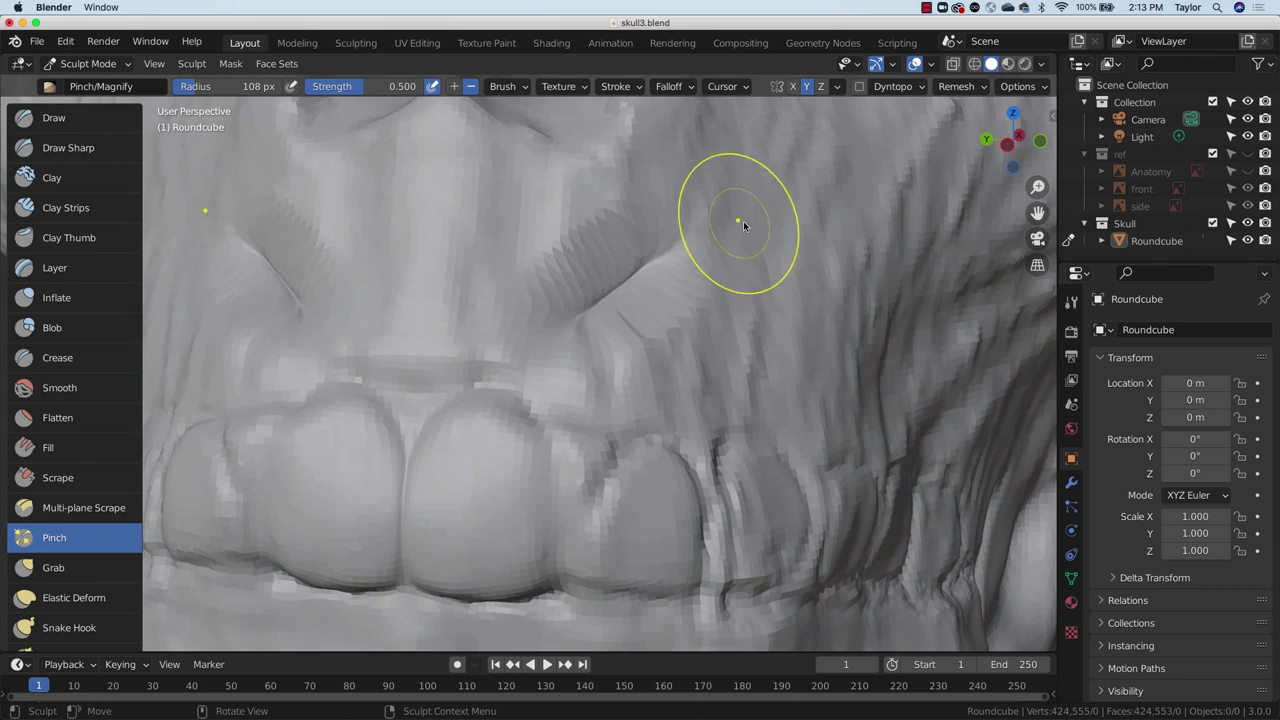
mouse_move(743, 226)
left_mouse_down()
mouse_move(631, 236)
mouse_move(713, 228)
mouse_move(677, 274)
mouse_move(632, 256)
mouse_move(730, 210)
left_mouse_up()
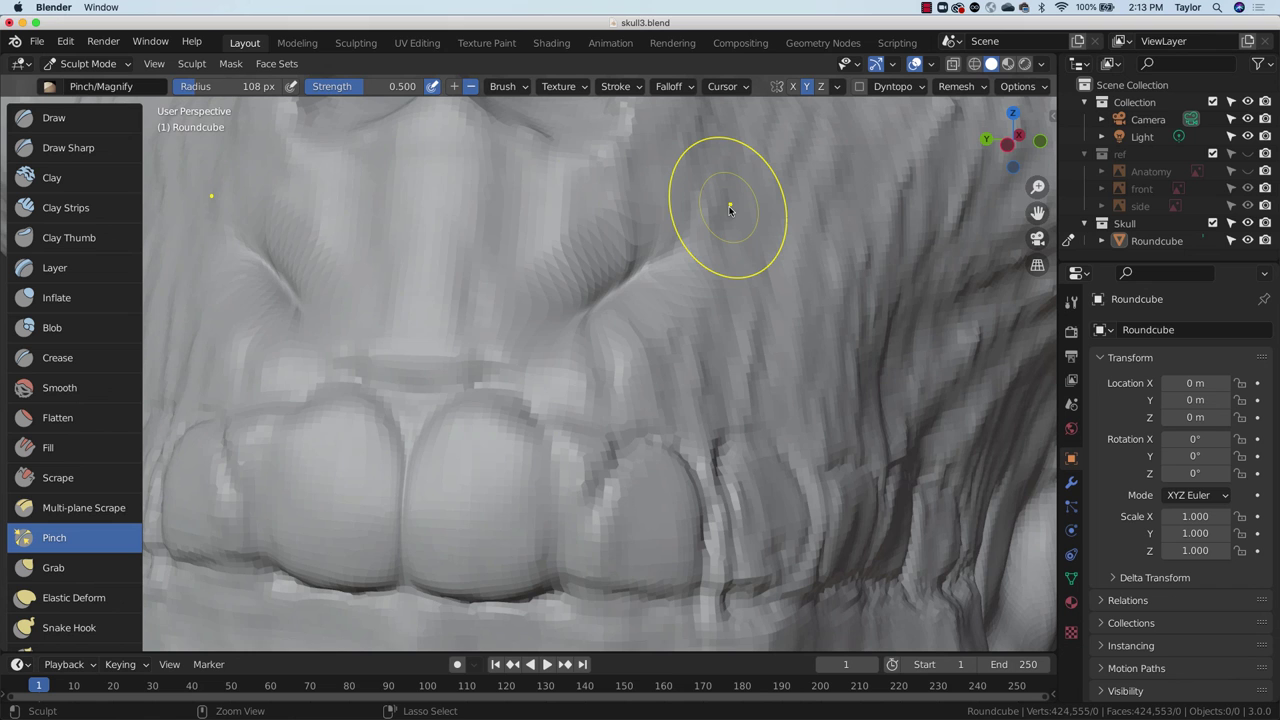
key("ctrl+z")
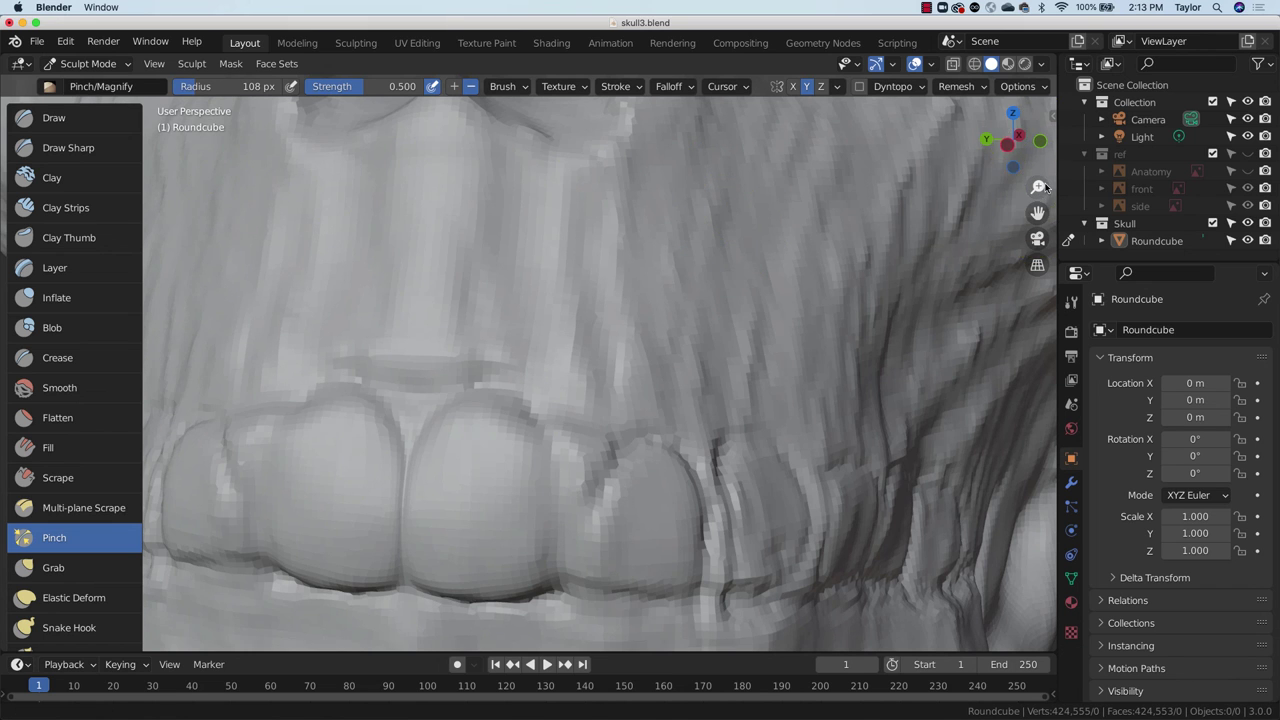
Step: Examine the whole skull from the front, three-quarter, side and upper side views, including the teeth, eye socket, temple and cranium
left_click_drag(1037, 188, 969, 478)
middle_click_drag(936, 465, 671, 400)
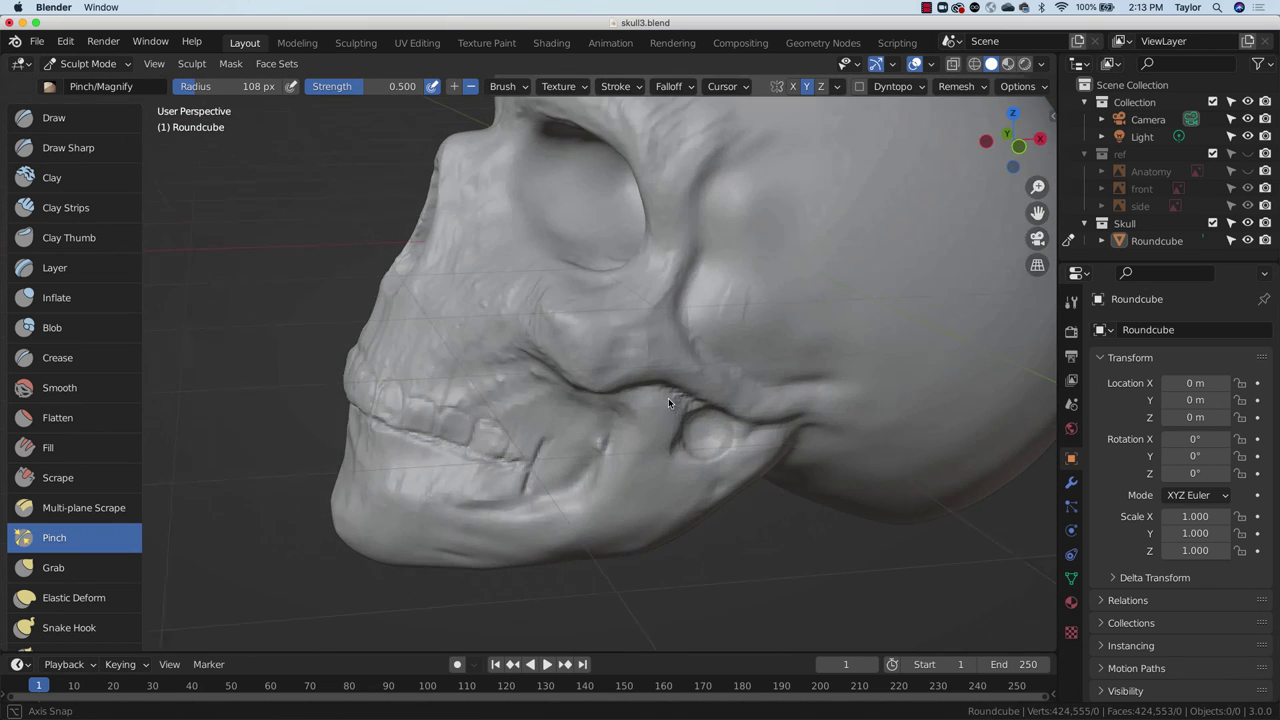
left_click_drag(1039, 190, 966, 414)
middle_click_drag(780, 270, 965, 328)
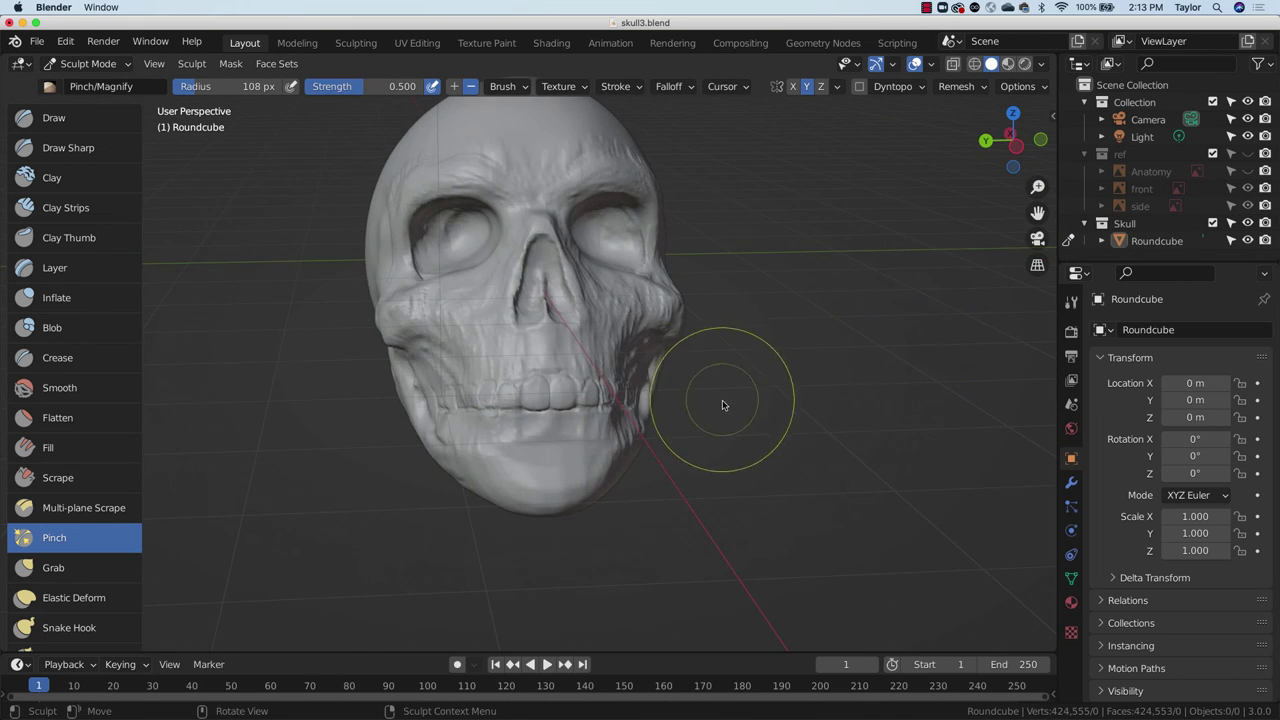
mouse_move(723, 400)
middle_mouse_down()
mouse_move(643, 414)
mouse_move(655, 302)
mouse_move(700, 325)
mouse_move(662, 353)
mouse_move(680, 286)
middle_mouse_up()
mouse_move(693, 268)
left_mouse_down()
mouse_move(626, 370)
mouse_move(658, 328)
left_mouse_up()
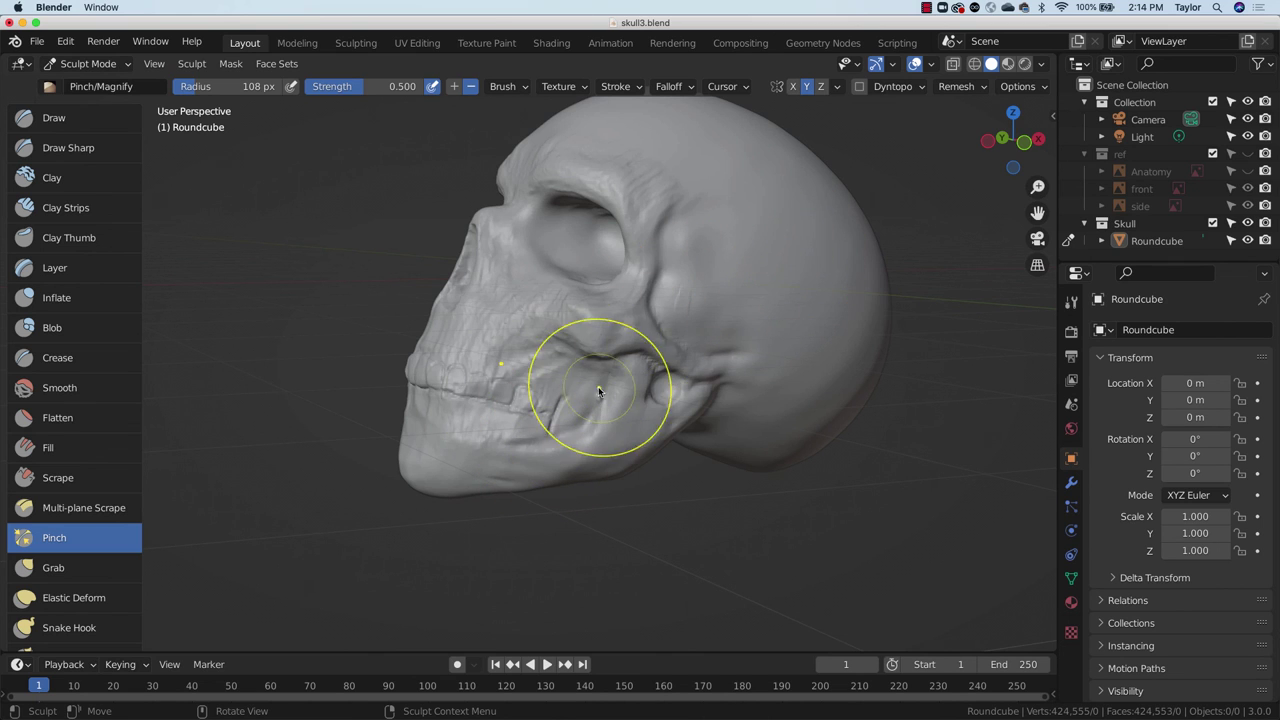
middle_click_drag(561, 413, 662, 432)
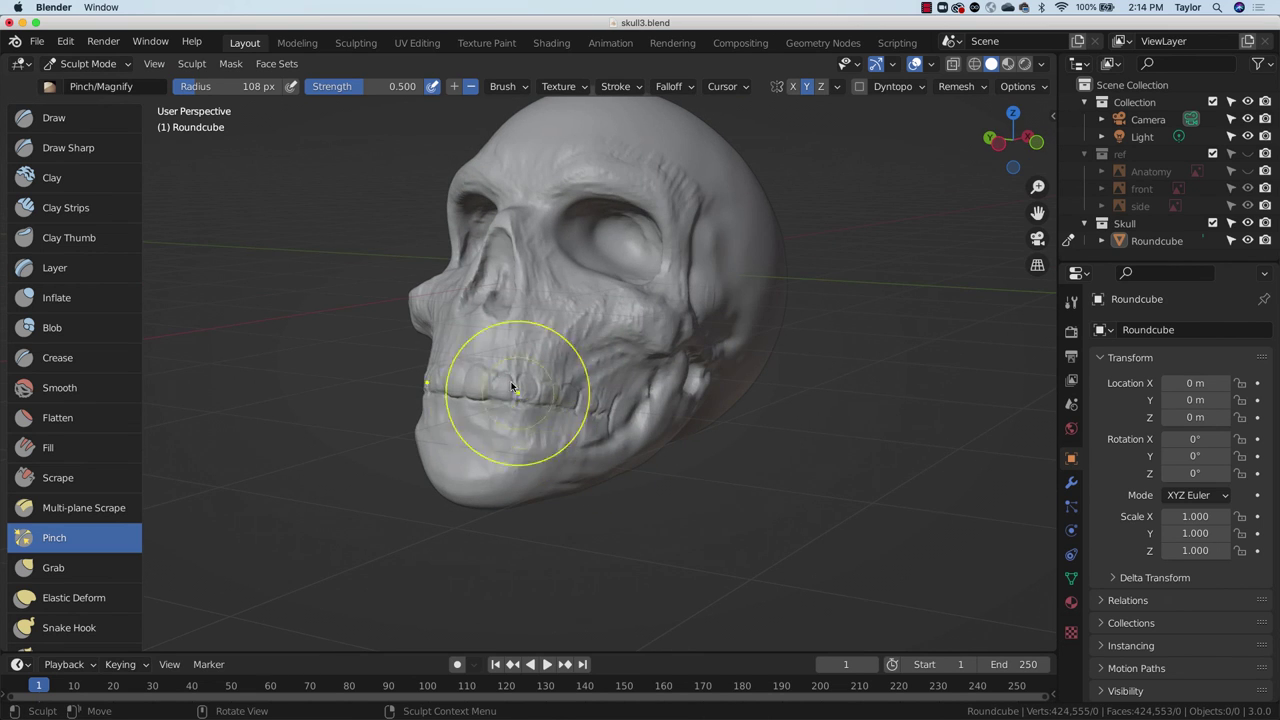
middle_click_drag(573, 387, 640, 380)
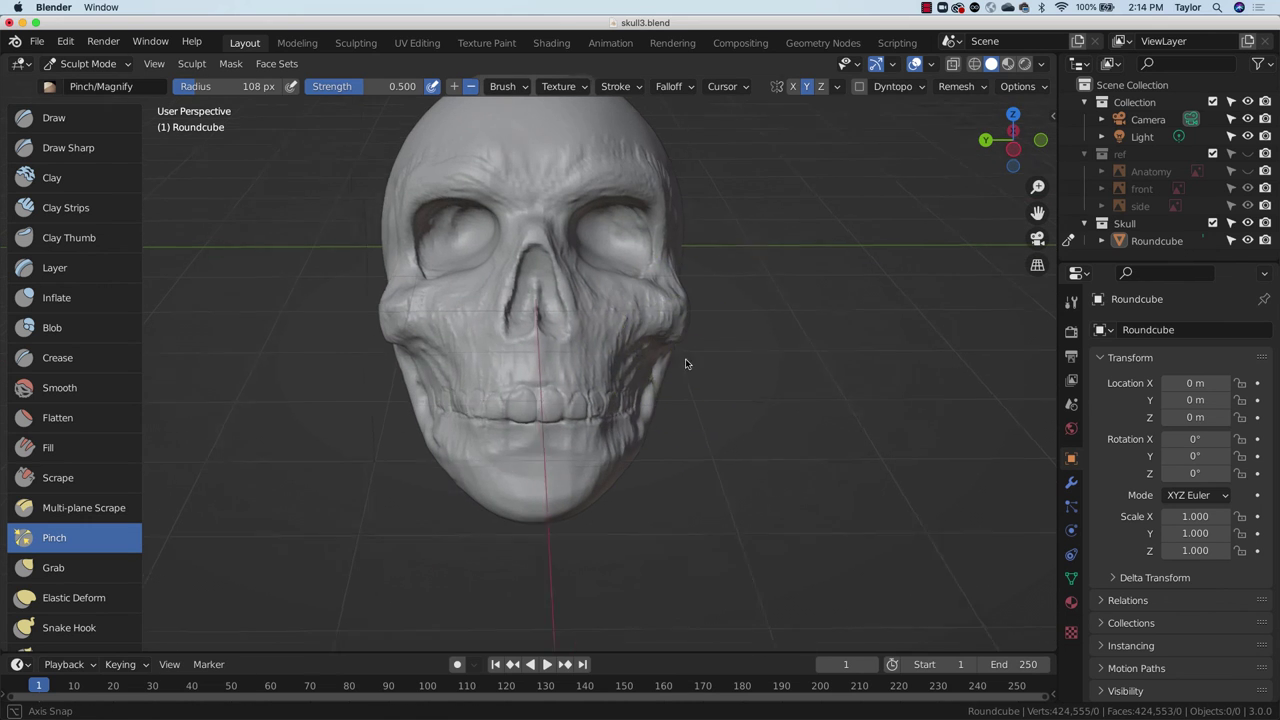
mouse_move(686, 363)
middle_mouse_down()
mouse_move(677, 349)
mouse_move(434, 358)
mouse_move(604, 215)
middle_mouse_up()
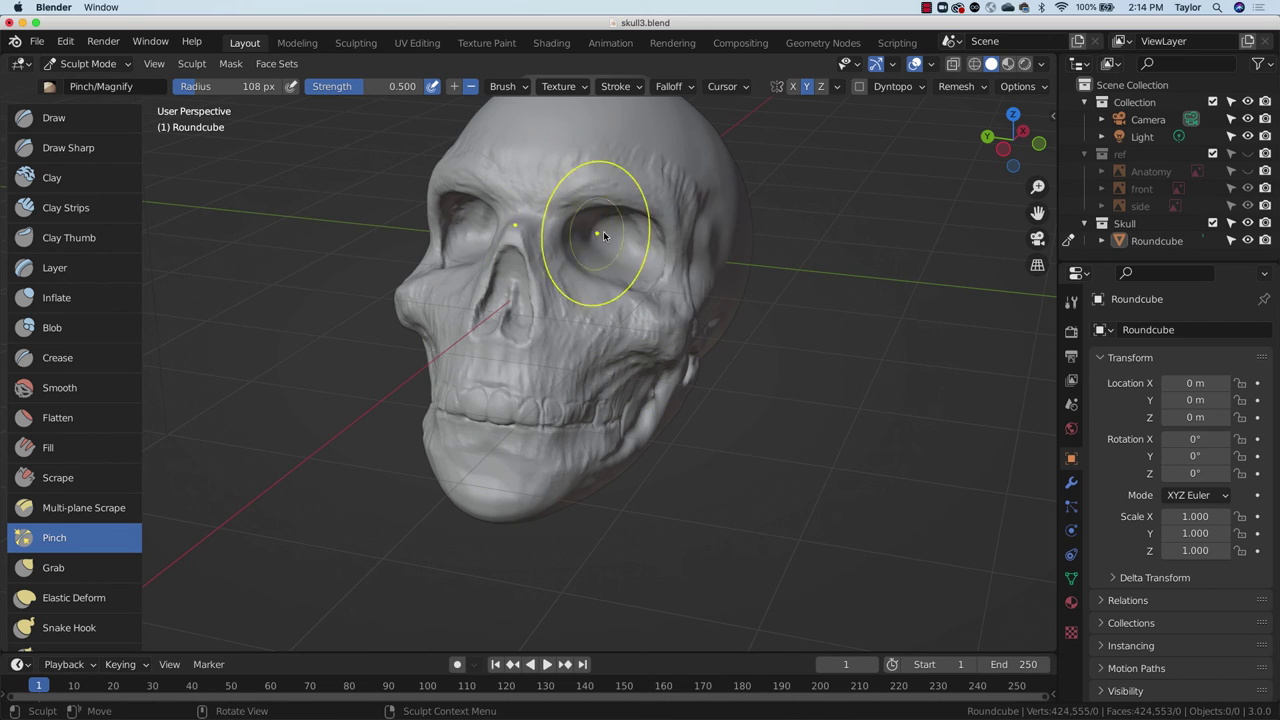
mouse_move(685, 272)
left_mouse_down()
mouse_move(657, 294)
mouse_move(684, 243)
left_mouse_up()
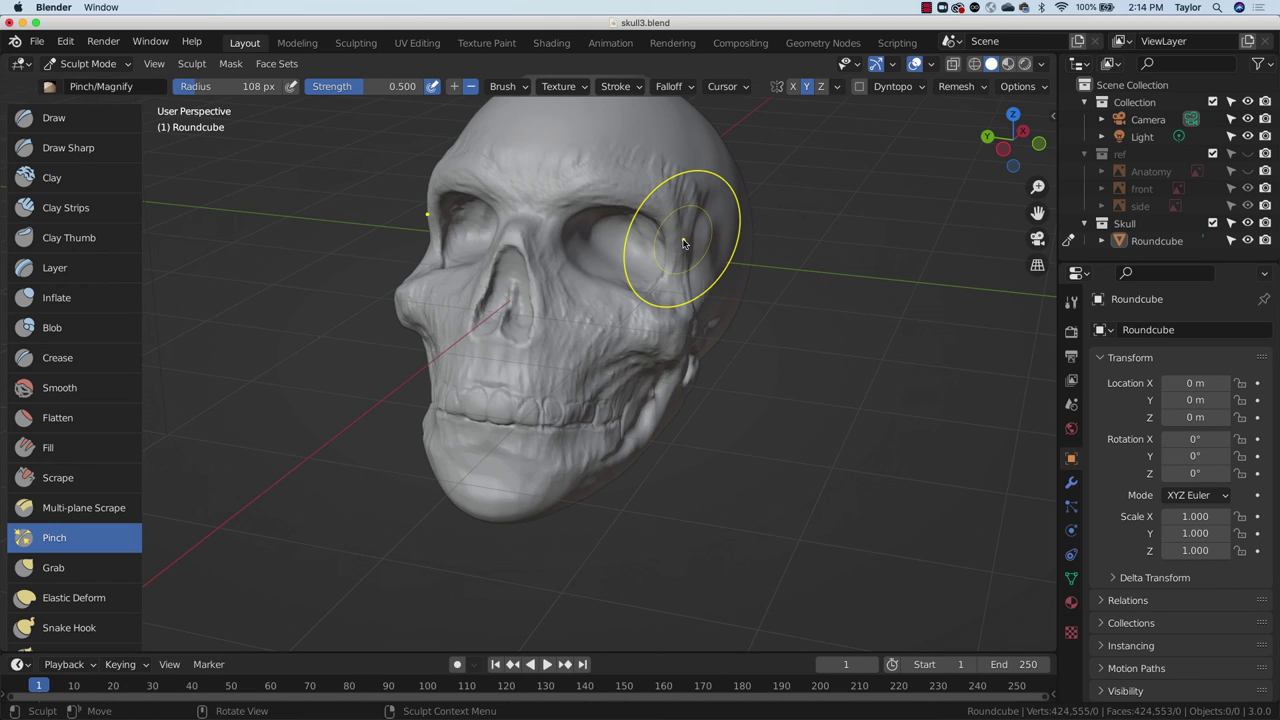
mouse_move(684, 243)
left_mouse_down()
mouse_move(565, 306)
mouse_move(576, 304)
mouse_move(531, 366)
mouse_move(592, 412)
mouse_move(609, 337)
mouse_move(665, 331)
left_mouse_up()
mouse_move(665, 331)
middle_mouse_down()
mouse_move(630, 364)
mouse_move(517, 375)
middle_mouse_up()
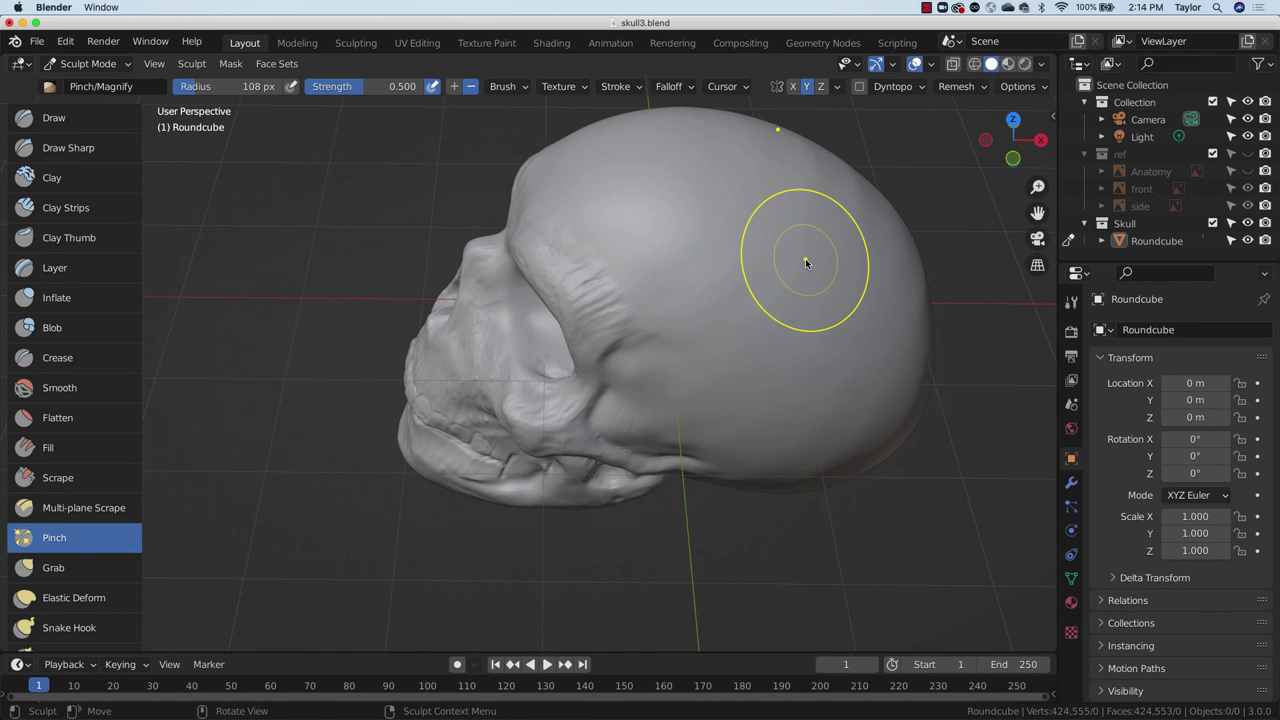
Step: Try deepening the temple groove behind the eye socket with the Pinch brush at a 108 px radius, and undo the stroke
mouse_move(680, 380)
middle_mouse_down()
mouse_move(833, 354)
mouse_move(920, 306)
mouse_move(780, 331)
middle_mouse_up()
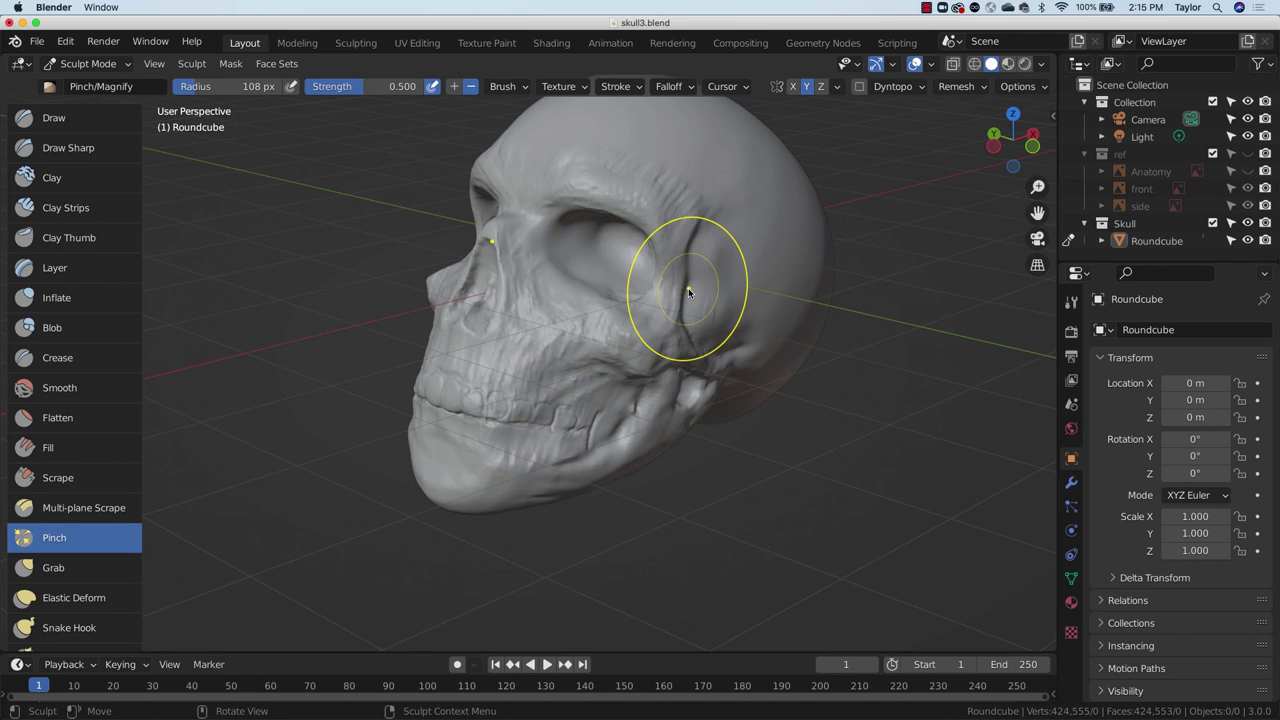
key("ctrl+z")
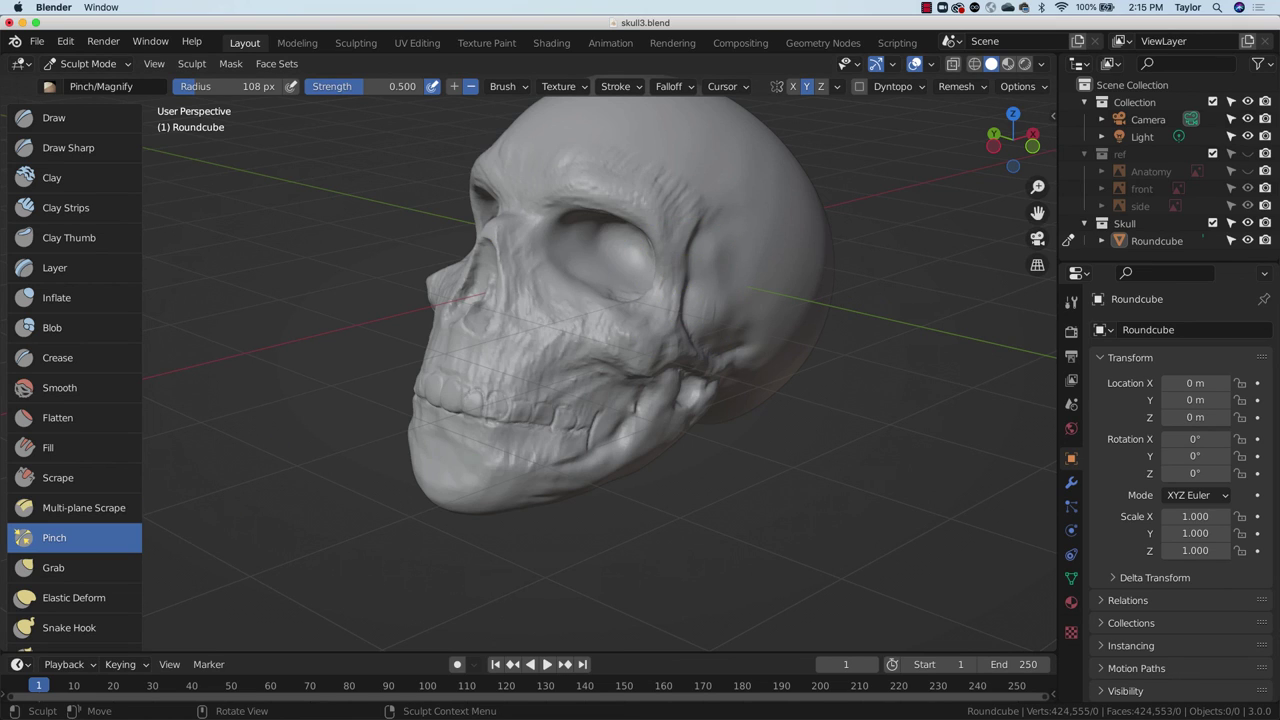